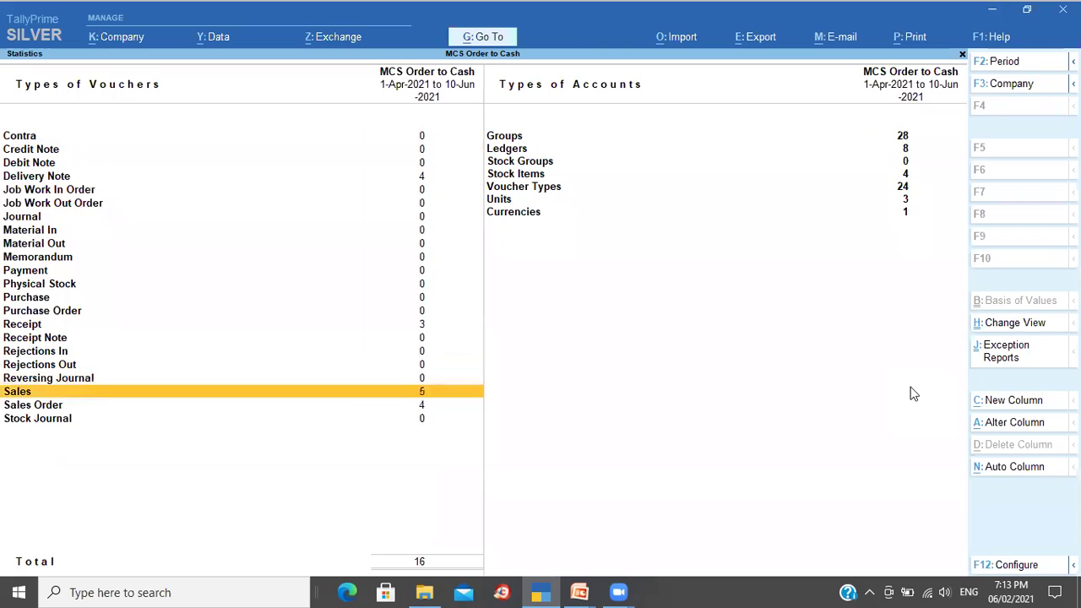
{"action": "key", "text": "Down"}
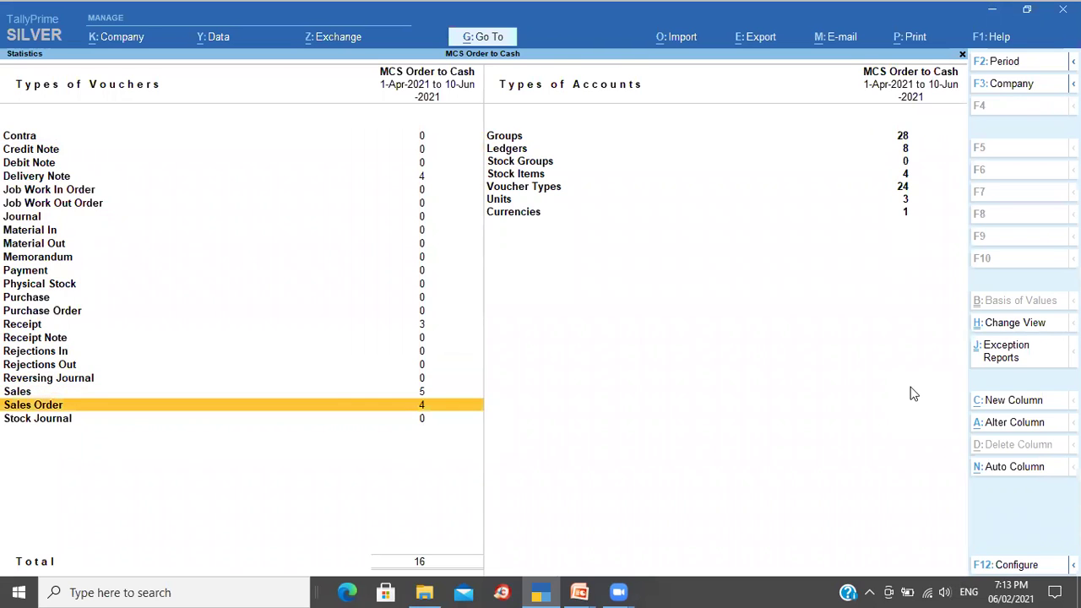
Step: Review the voucher counts in Statistics, return to Gateway of Tally, then switch to the slides
{"action": "key", "text": "Up"}
{"action": "key", "text": "Up"}
{"action": "key", "text": "Up"}
{"action": "key", "text": "Up"}
{"action": "key", "text": "Up"}
{"action": "key", "text": "Up"}
{"action": "key", "text": "Up"}
{"action": "key", "text": "Up"}
{"action": "key", "text": "Up"}
{"action": "key", "text": "Up"}
{"action": "key", "text": "Up"}
{"action": "key", "text": "Up"}
{"action": "key", "text": "Up"}
{"action": "key", "text": "Up"}
{"action": "key", "text": "Up"}
{"action": "key", "text": "Up"}
{"action": "key", "text": "Up"}
{"action": "key", "text": "Up"}
{"action": "key", "text": "Up"}
{"action": "key", "text": "Up"}
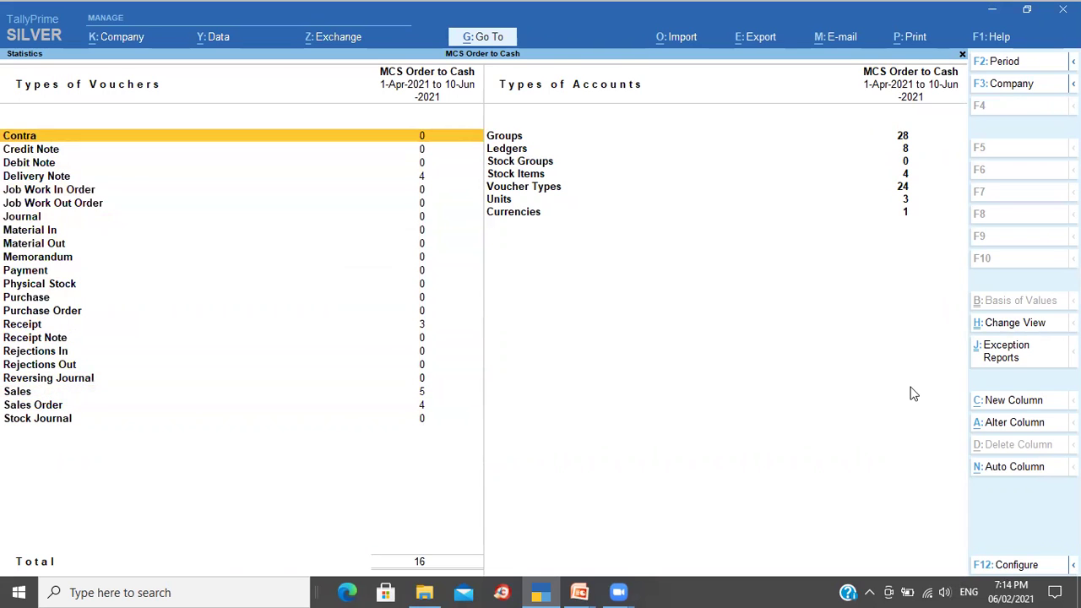
{"action": "key", "text": "Escape"}
{"action": "key", "text": "Escape"}
{"action": "key", "text": "Escape"}
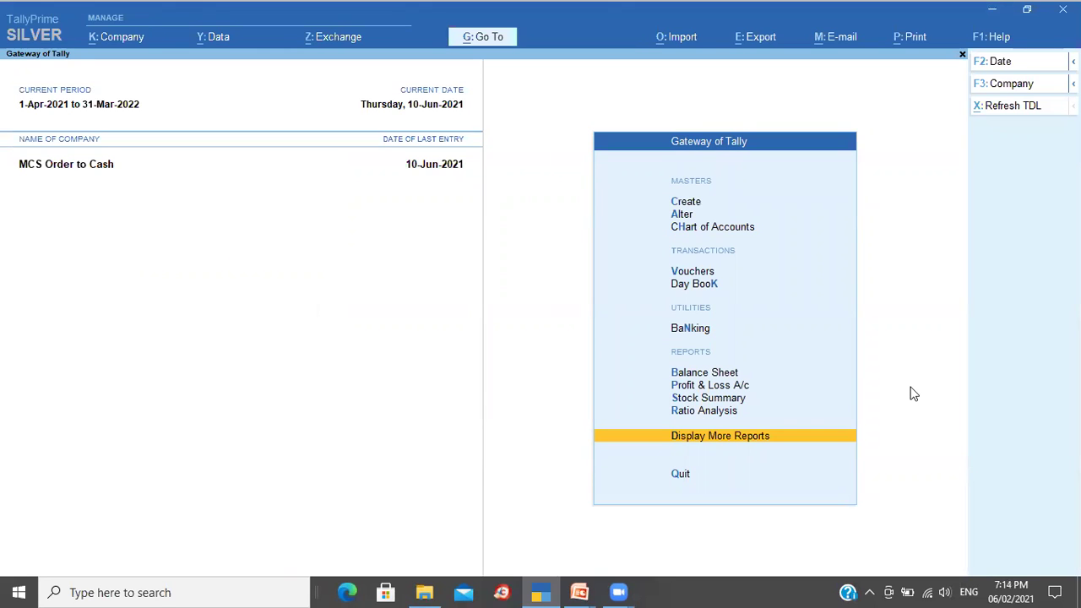
{"action": "key", "text": "alt+Tab"}
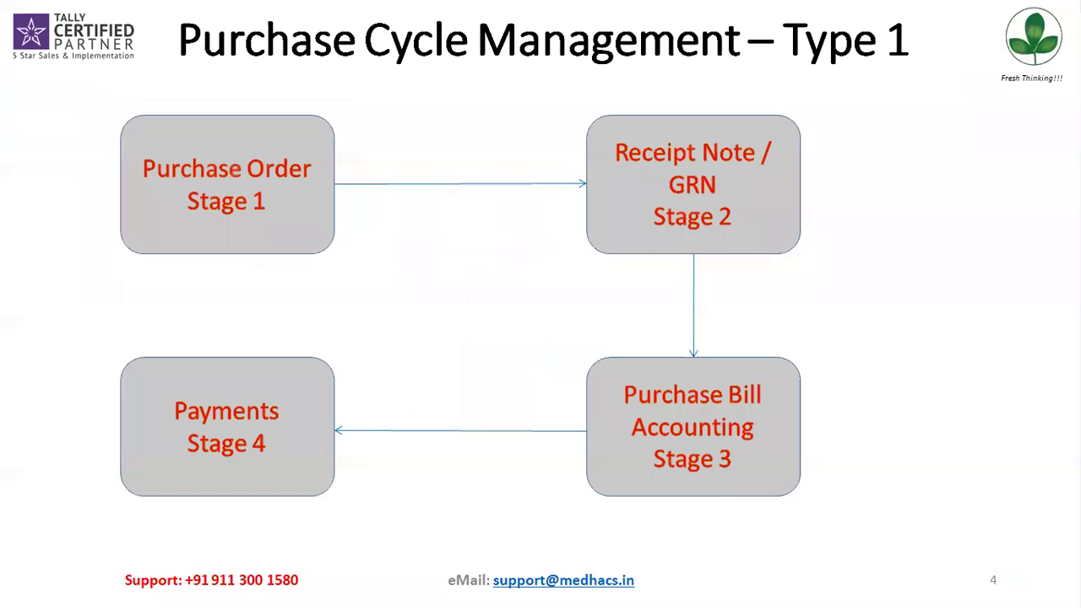
Step: Switch from the PowerPoint slide show back to TallyPrime's Gateway of Tally
{"action": "key", "text": "alt+Tab"}
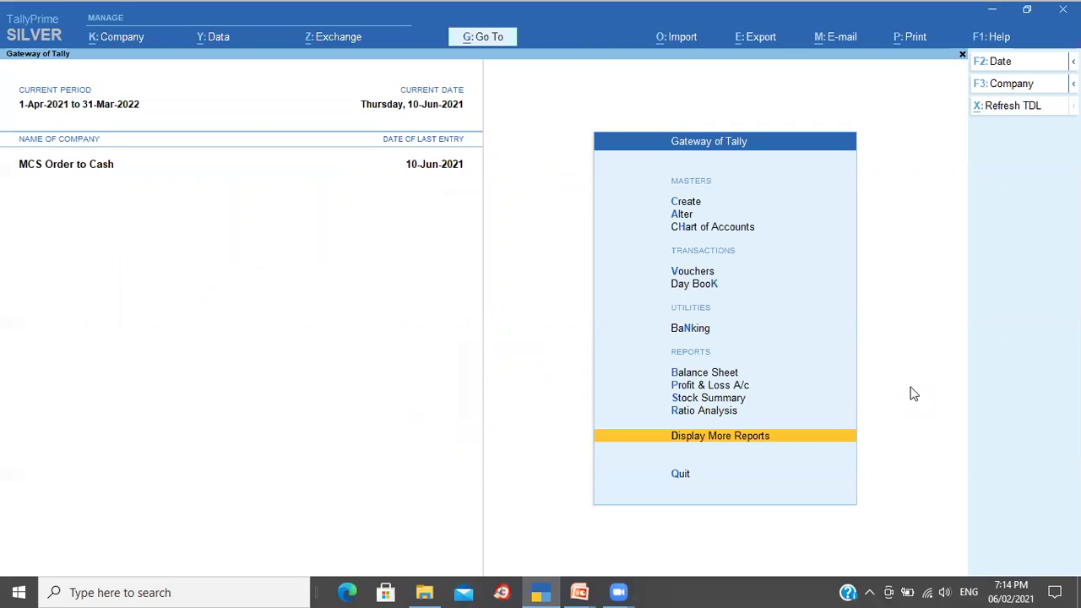
Step: Open voucher entry and set the voucher date to 1-Apr-2021
{"action": "key", "text": "Up"}
{"action": "key", "text": "Up"}
{"action": "key", "text": "Up"}
{"action": "key", "text": "Up"}
{"action": "key", "text": "Up"}
{"action": "key", "text": "Up"}
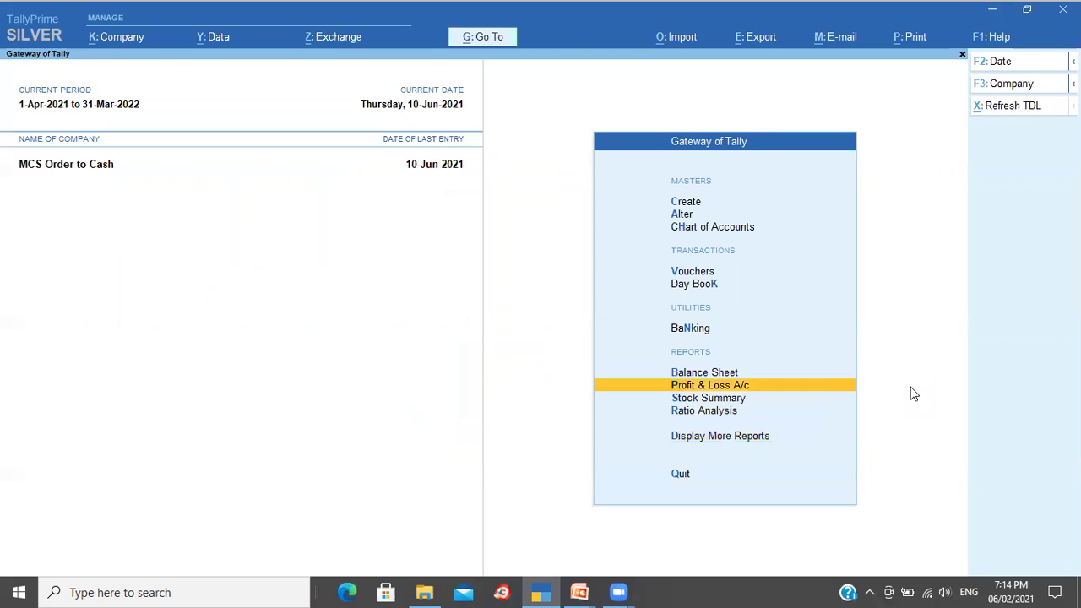
{"action": "key", "text": "Return"}
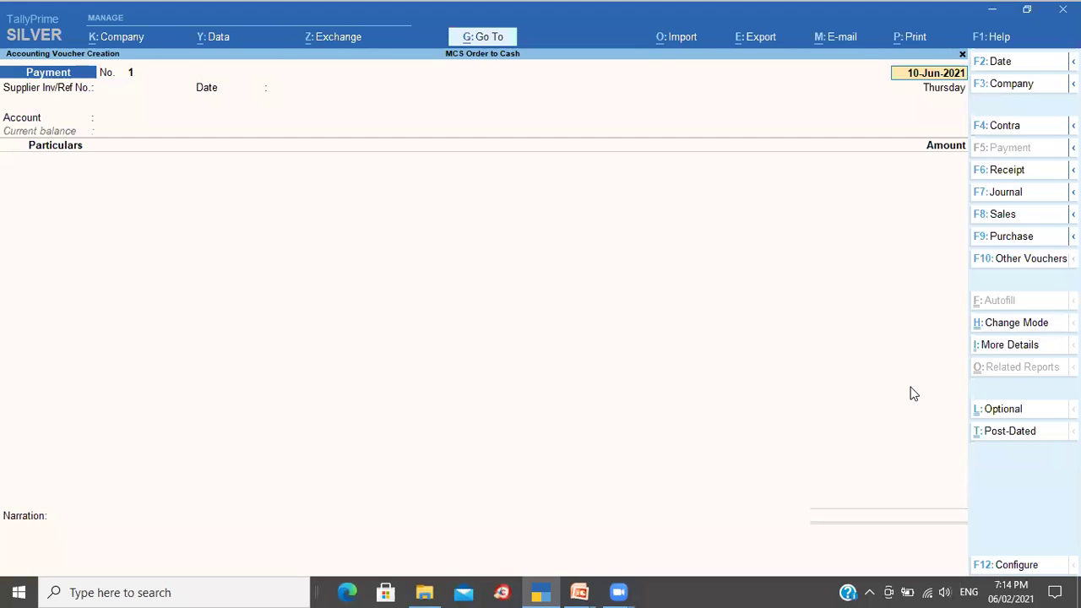
{"action": "key", "text": "F2"}
{"action": "type", "text": "1-4-21"}
{"action": "key", "text": "Return"}
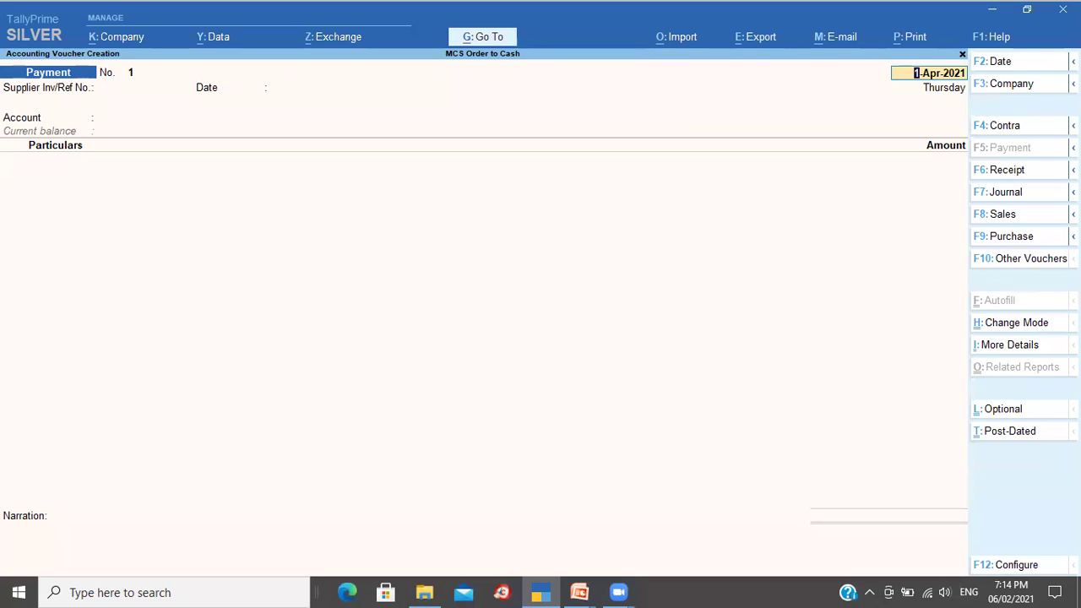
Step: Show inactive voucher types and choose Purchase Order from the full list
{"action": "left_click", "coordinate": [1072, 236]}
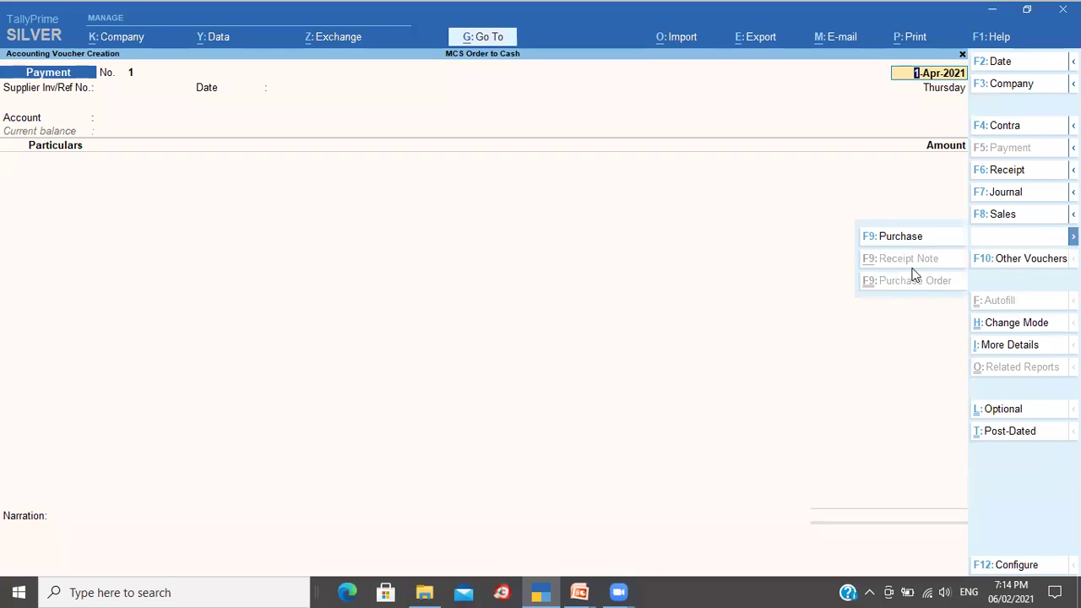
{"action": "left_click", "coordinate": [883, 309]}
{"action": "left_click", "coordinate": [1027, 261]}
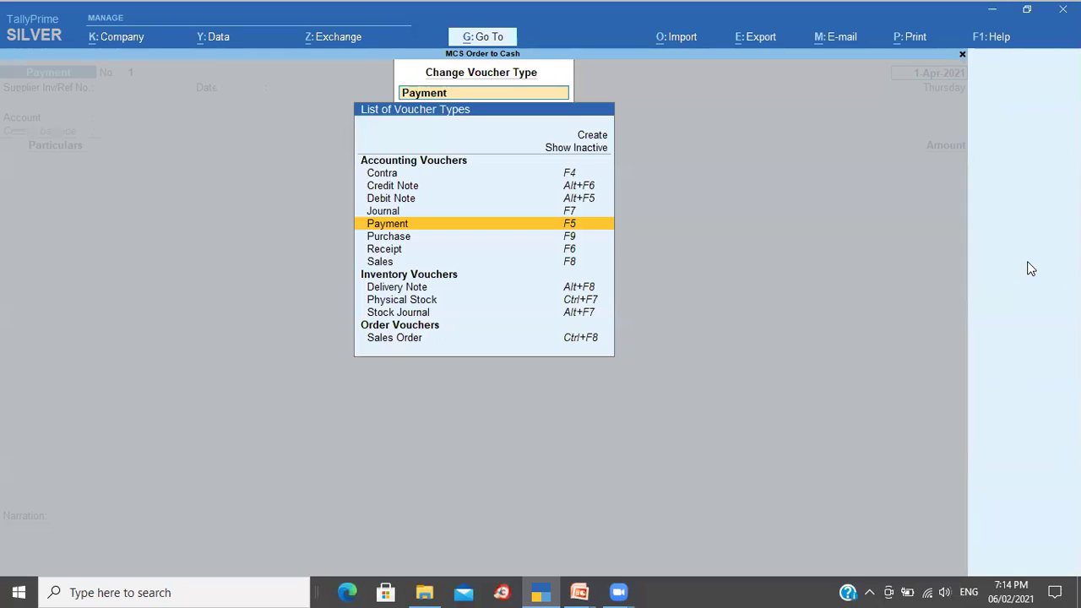
{"action": "left_click", "coordinate": [564, 148]}
{"action": "key", "text": "Down"}
{"action": "key", "text": "Down"}
{"action": "key", "text": "Down"}
{"action": "key", "text": "Down"}
{"action": "key", "text": "Down"}
{"action": "key", "text": "Down"}
{"action": "key", "text": "Down"}
{"action": "key", "text": "Down"}
{"action": "key", "text": "Down"}
{"action": "key", "text": "Down"}
{"action": "key", "text": "Down"}
{"action": "key", "text": "Down"}
{"action": "key", "text": "Down"}
{"action": "key", "text": "Down"}
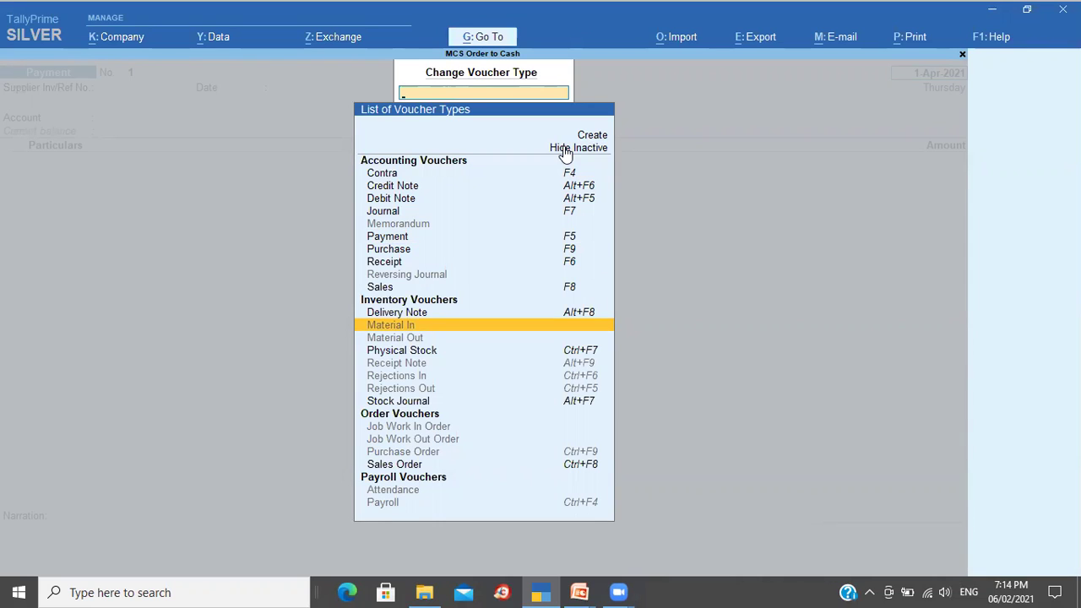
{"action": "key", "text": "Down"}
{"action": "key", "text": "Down"}
{"action": "key", "text": "Down"}
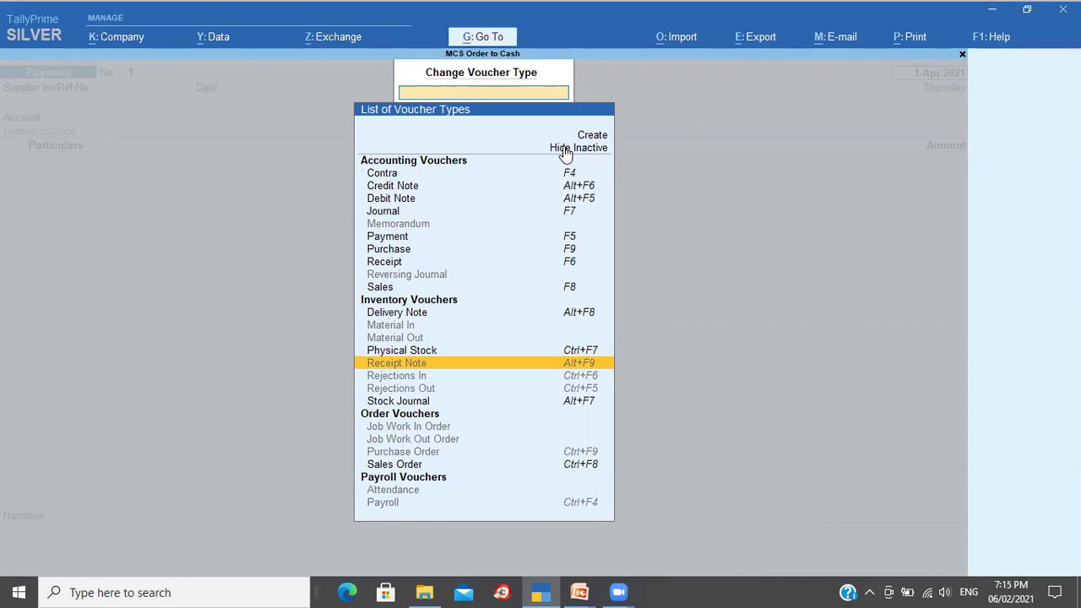
{"action": "key", "text": "Down"}
{"action": "key", "text": "Down"}
{"action": "key", "text": "Down"}
{"action": "key", "text": "Down"}
{"action": "key", "text": "Down"}
{"action": "key", "text": "Down"}
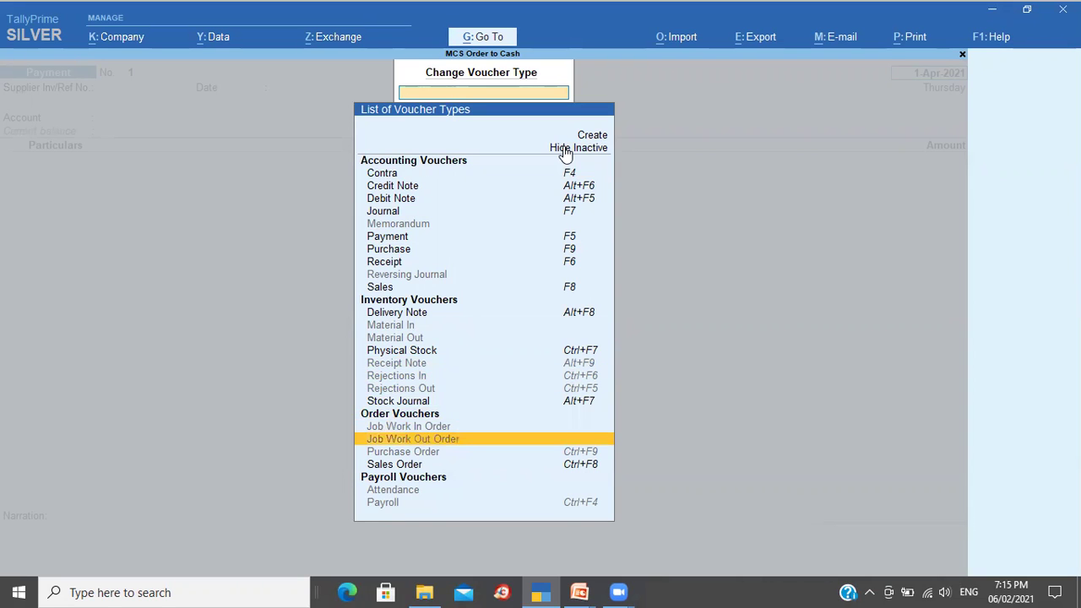
{"action": "key", "text": "Down"}
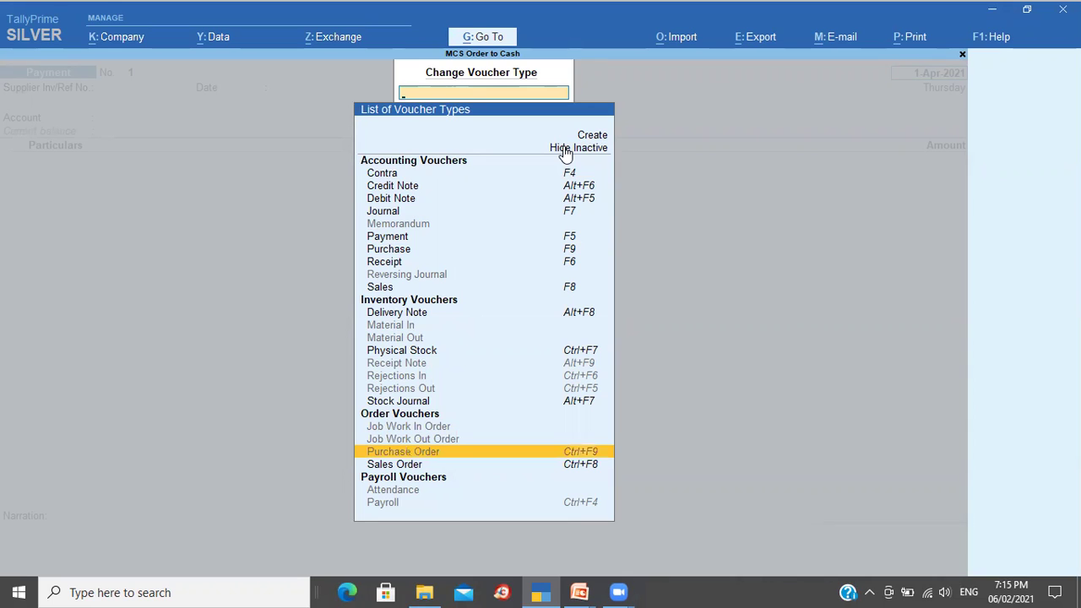
{"action": "key", "text": "Return"}
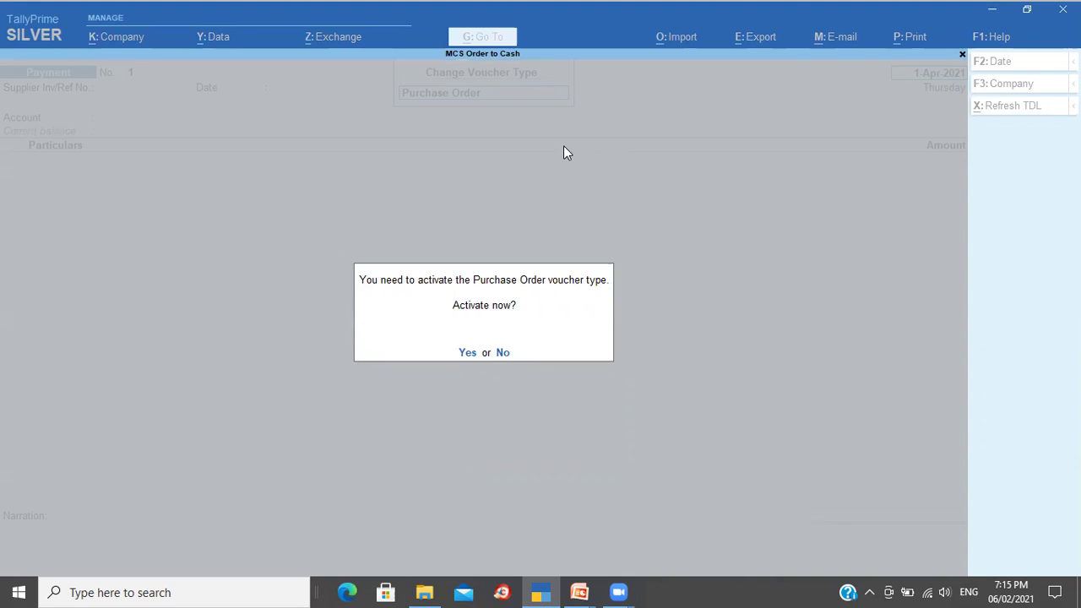
Step: Confirm activating the Purchase Order type, then leave the blank order for Gateway of Tally
{"action": "key", "text": "y"}
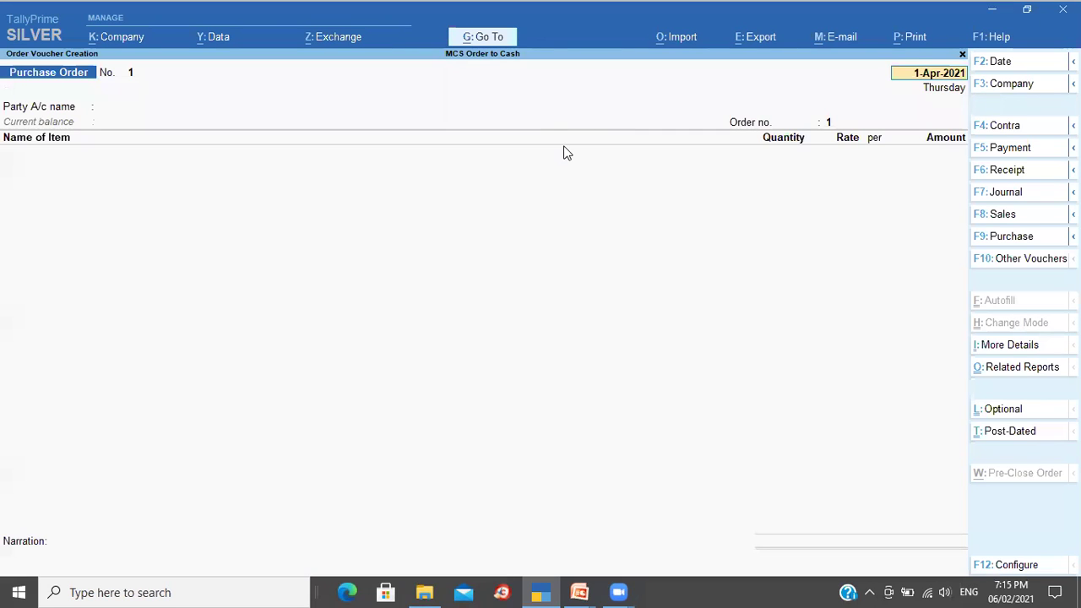
{"action": "key", "text": "Return"}
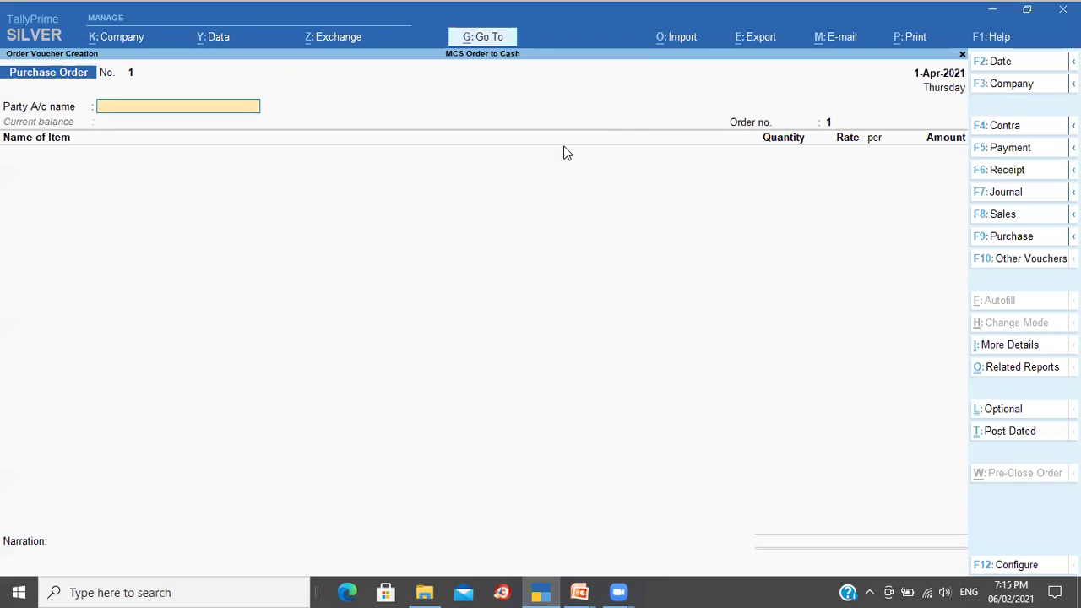
{"action": "key", "text": "Escape"}
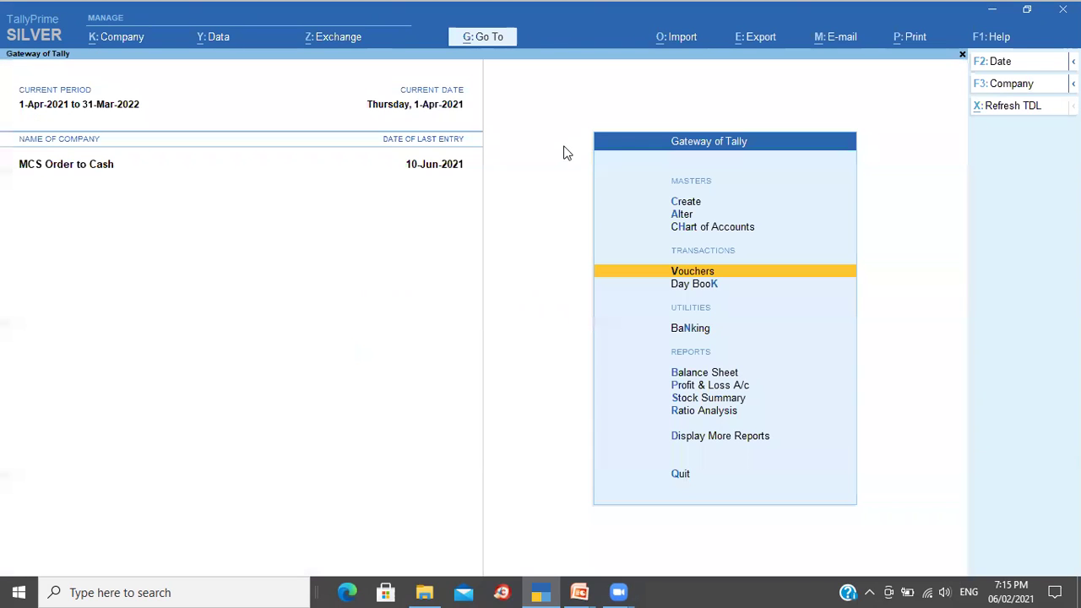
Step: Open the Stock Summary and set Opening Balance, Goods Inwards and Goods Outwards to Yes
{"action": "key", "text": "Down"}
{"action": "key", "text": "Down"}
{"action": "key", "text": "Down"}
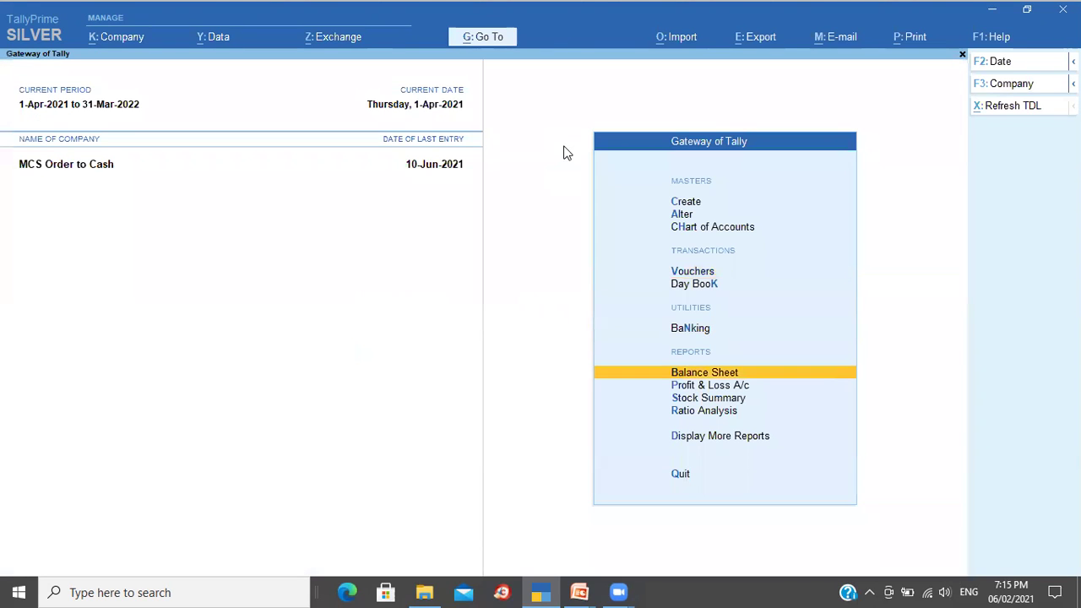
{"action": "key", "text": "Down"}
{"action": "key", "text": "Down"}
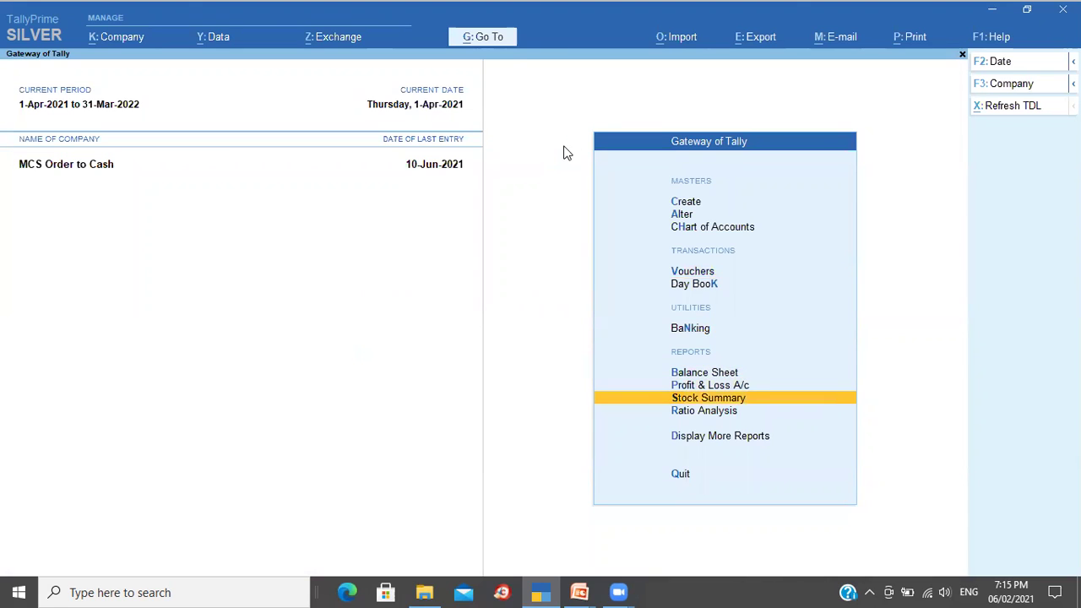
{"action": "key", "text": "Return"}
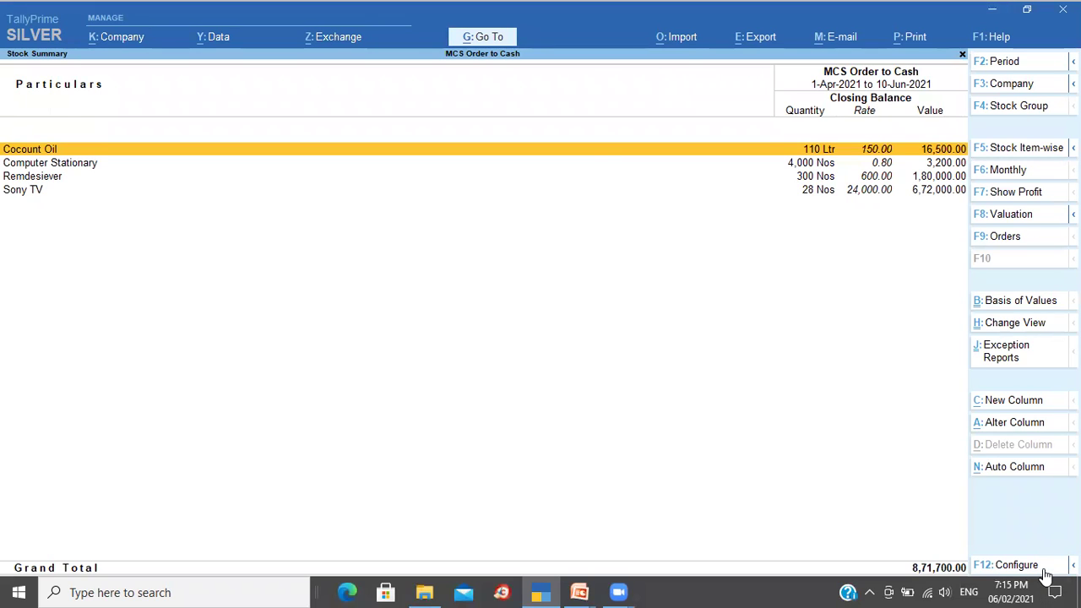
{"action": "left_click", "coordinate": [1044, 571]}
{"action": "key", "text": "Return"}
{"action": "key", "text": "Return"}
{"action": "key", "text": "Return"}
{"action": "key", "text": "Return"}
{"action": "type", "text": "y"}
{"action": "key", "text": "Return"}
{"action": "type", "text": "y"}
{"action": "key", "text": "Return"}
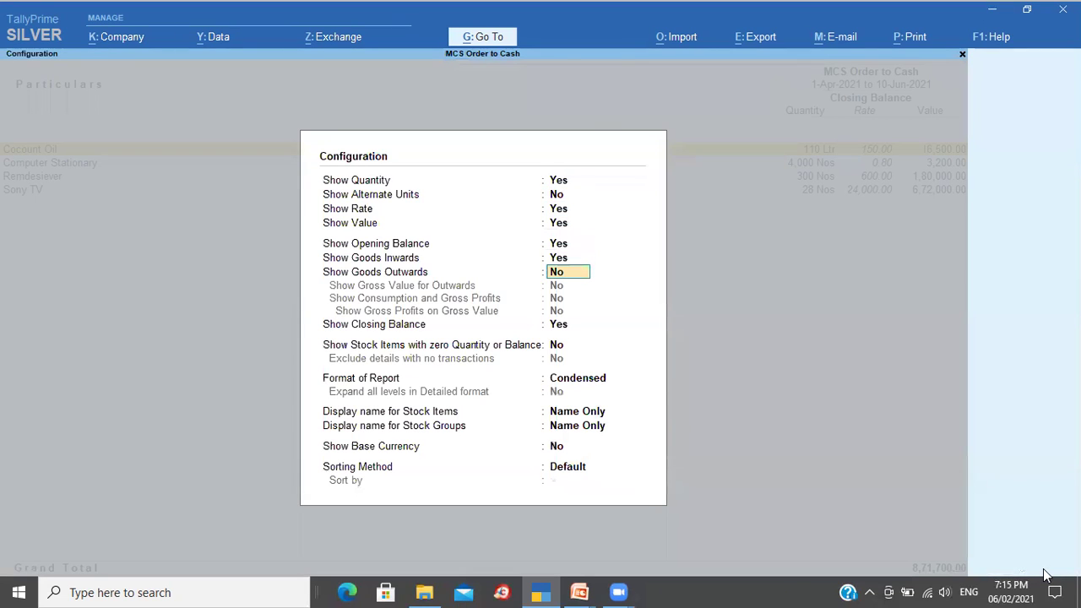
{"action": "type", "text": "y"}
{"action": "key", "text": "Return"}
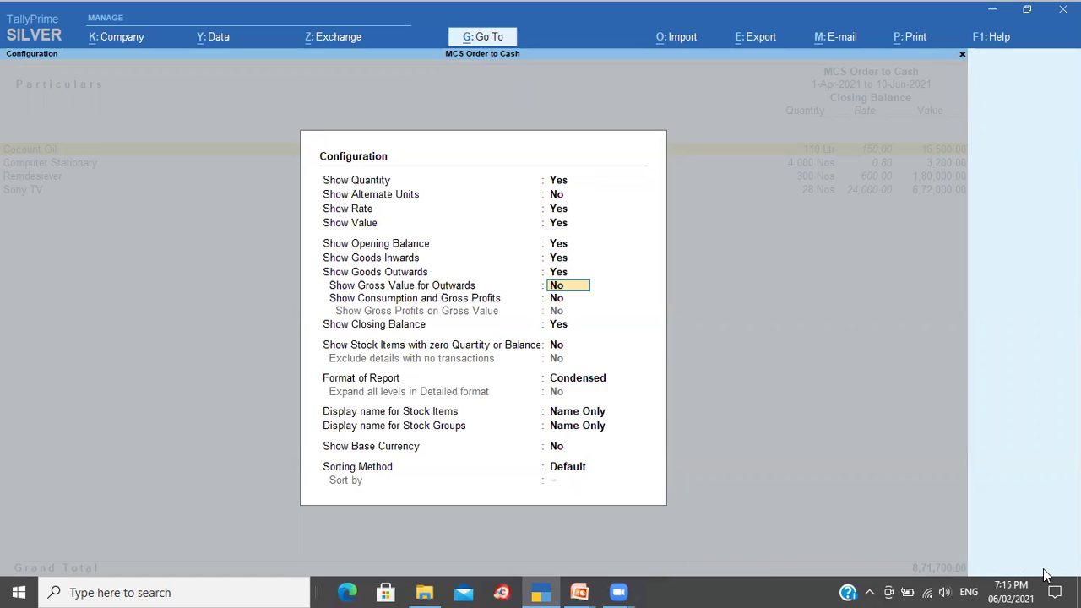
{"action": "key", "text": "ctrl+a"}
Step: Browse the stock items from Cocount Oil down to Sony TV, then close the report
{"action": "key", "text": "Down"}
{"action": "key", "text": "Up"}
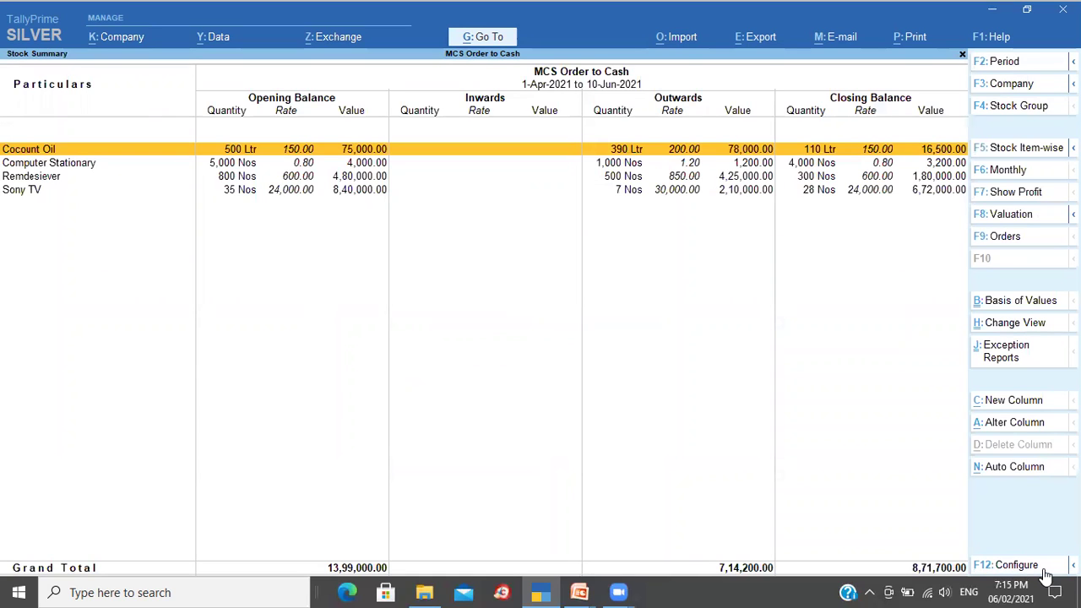
{"action": "key", "text": "Down"}
{"action": "key", "text": "Down"}
{"action": "key", "text": "Down"}
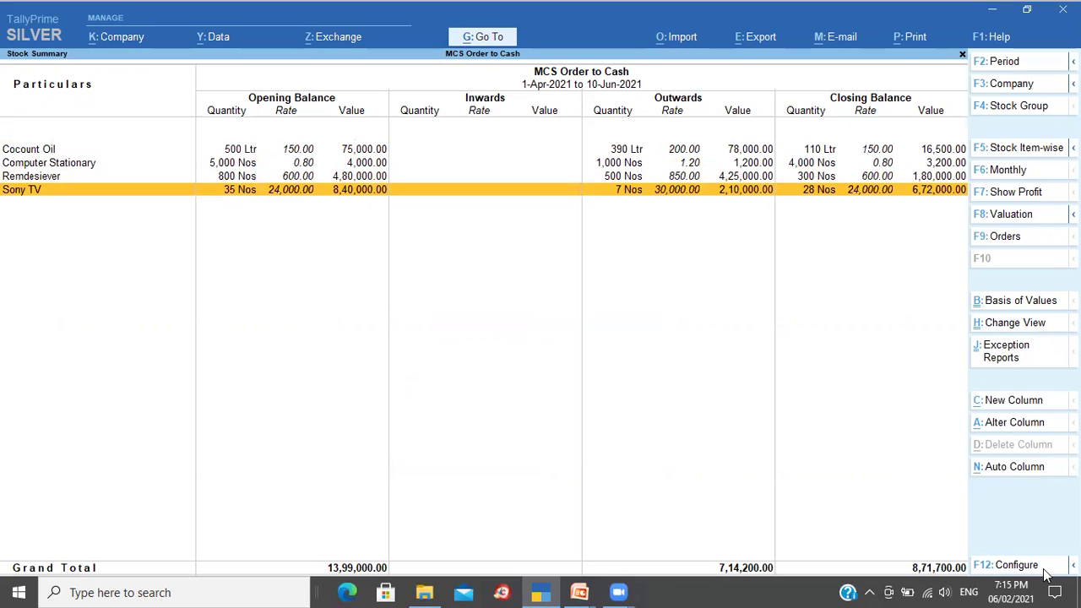
{"action": "key", "text": "Escape"}
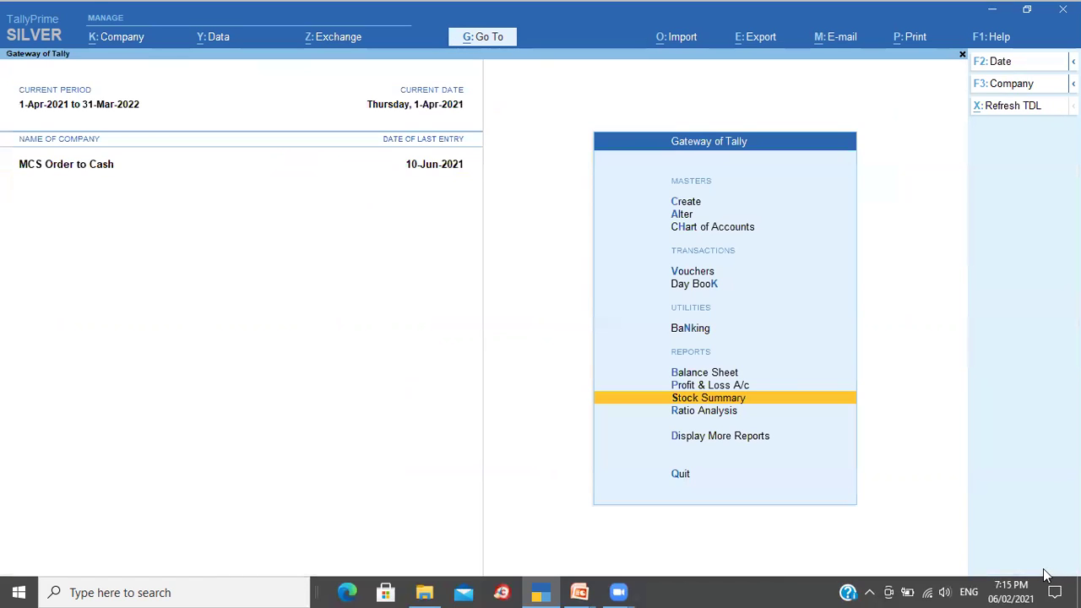
Step: Start a new purchase order entry and accept its 1-Apr-2021 date
{"action": "key", "text": "Up"}
{"action": "key", "text": "Up"}
{"action": "key", "text": "Up"}
{"action": "key", "text": "Up"}
{"action": "key", "text": "Up"}
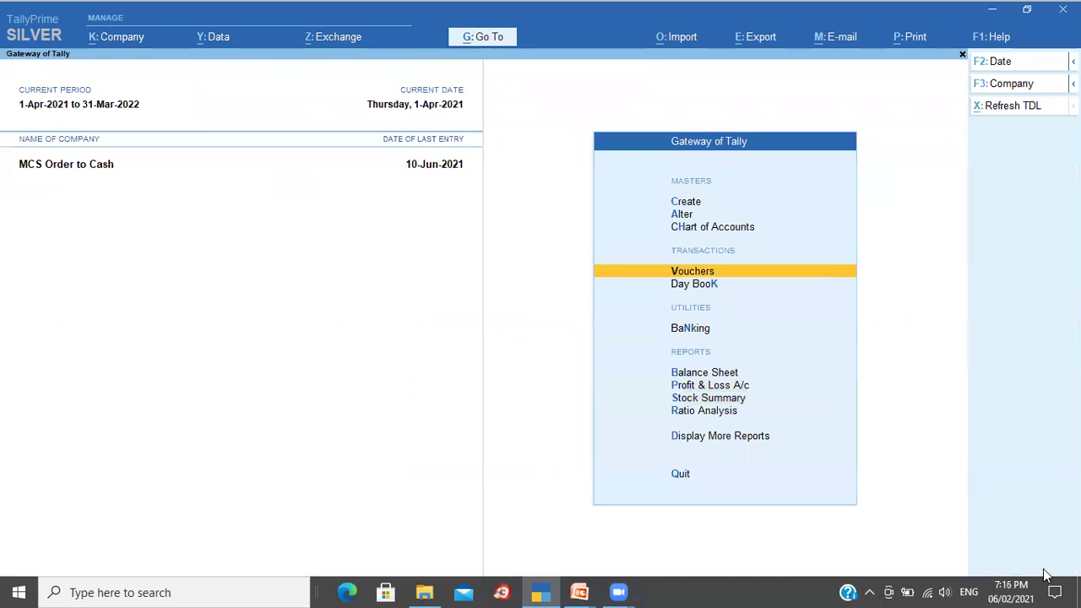
{"action": "key", "text": "Return"}
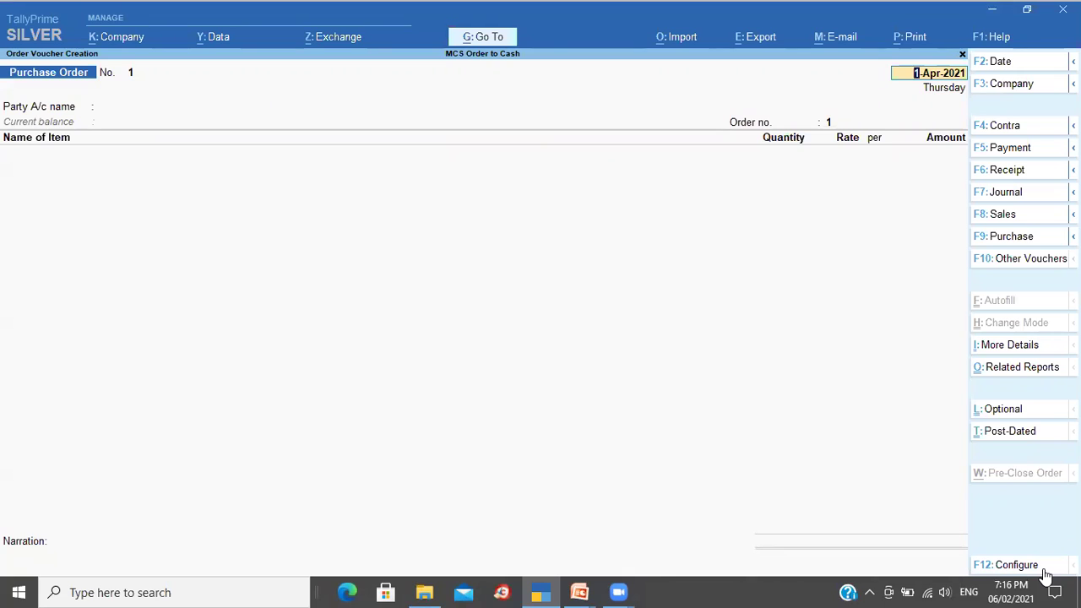
{"action": "key", "text": "Return"}
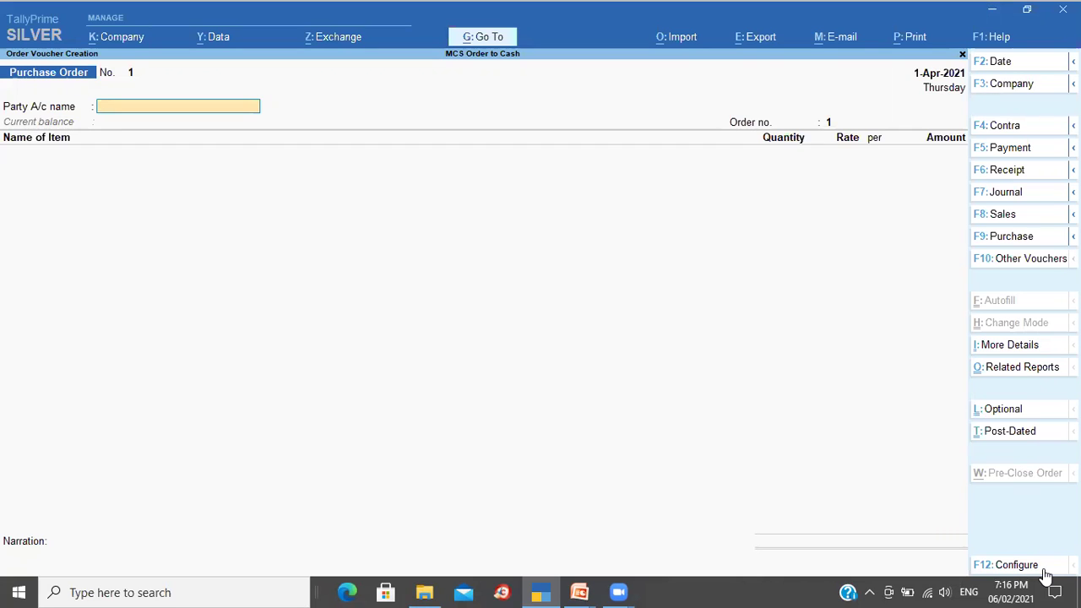
Step: Create supplier ledger Mangalore Oil Supplies under Sundry Creditors in Karnataka, with 10 Days Credit terms
{"action": "key", "text": "alt+c"}
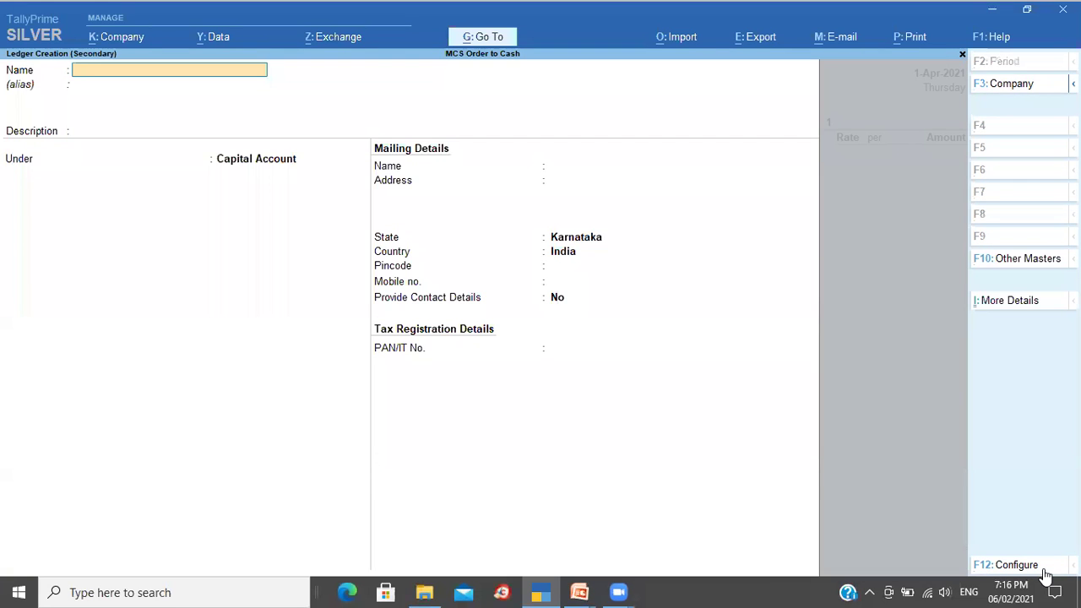
{"action": "type", "text": "Mangalore Oil Supplies"}
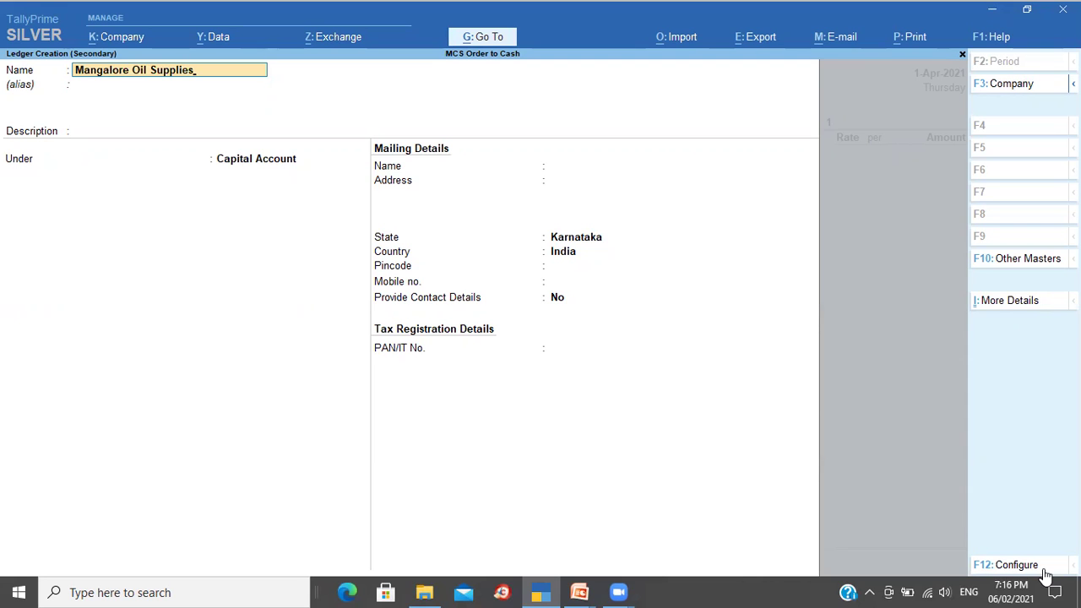
{"action": "key", "text": "Return"}
{"action": "key", "text": "Return"}
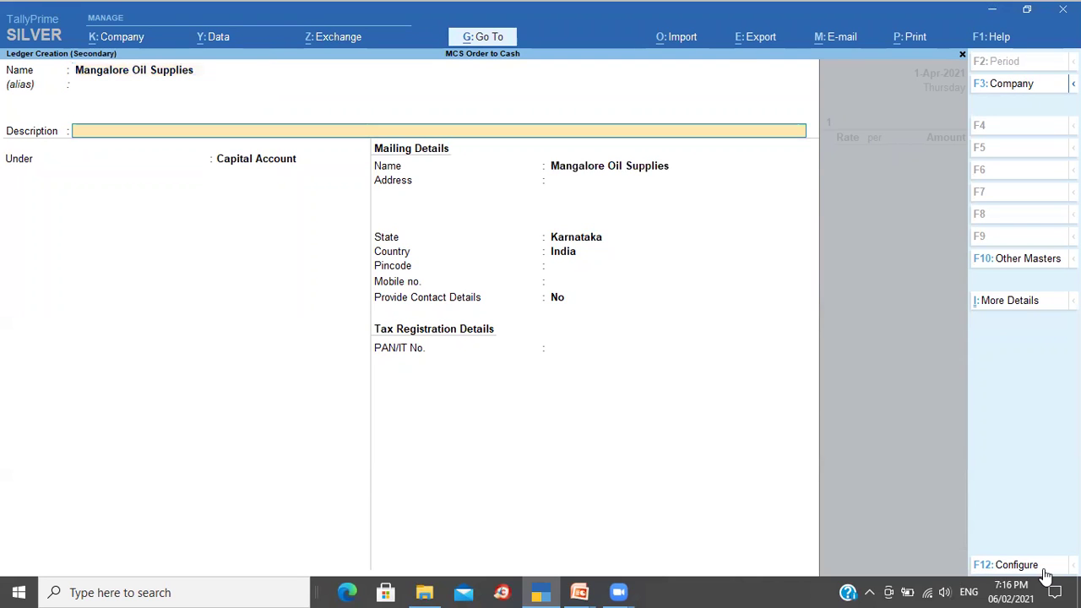
{"action": "key", "text": "Return"}
{"action": "type", "text": "Sun"}
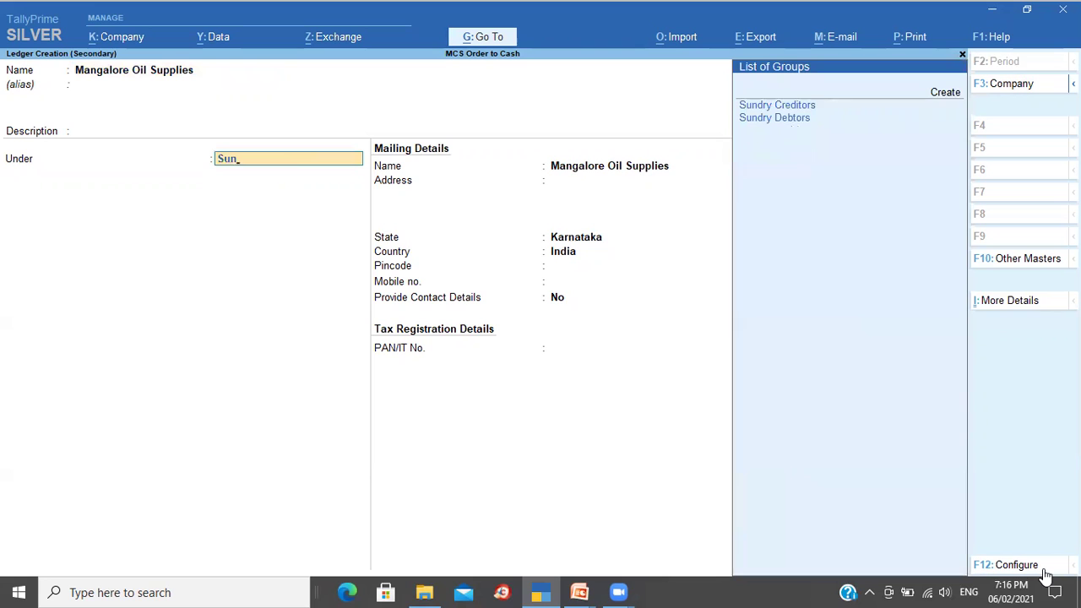
{"action": "key", "text": "Return"}
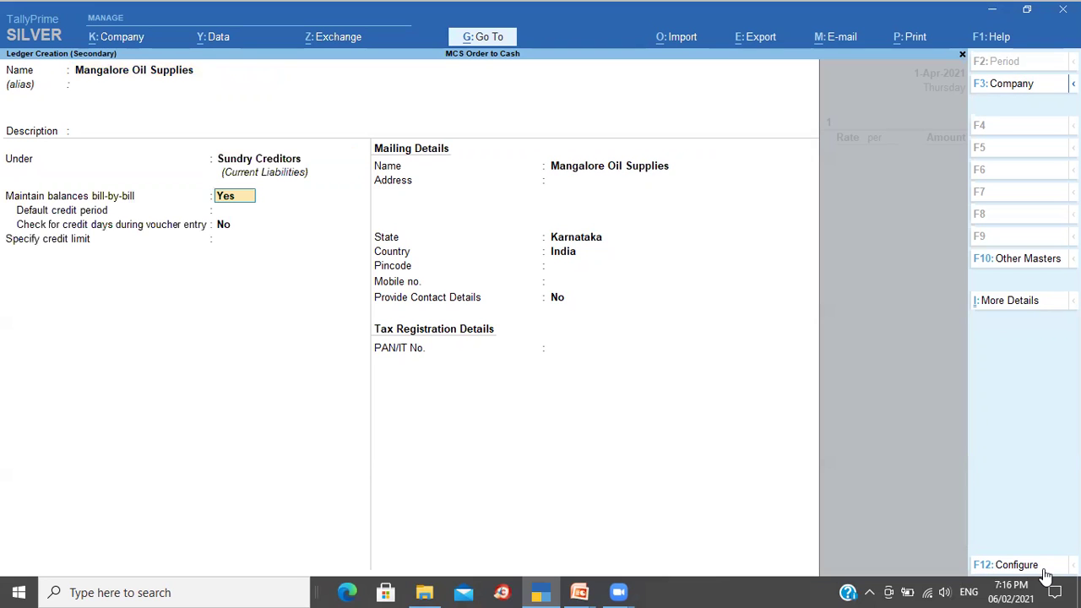
{"action": "key", "text": "Return"}
{"action": "key", "text": "Return"}
{"action": "key", "text": "Return"}
{"action": "key", "text": "Return"}
{"action": "key", "text": "Return"}
{"action": "key", "text": "Return"}
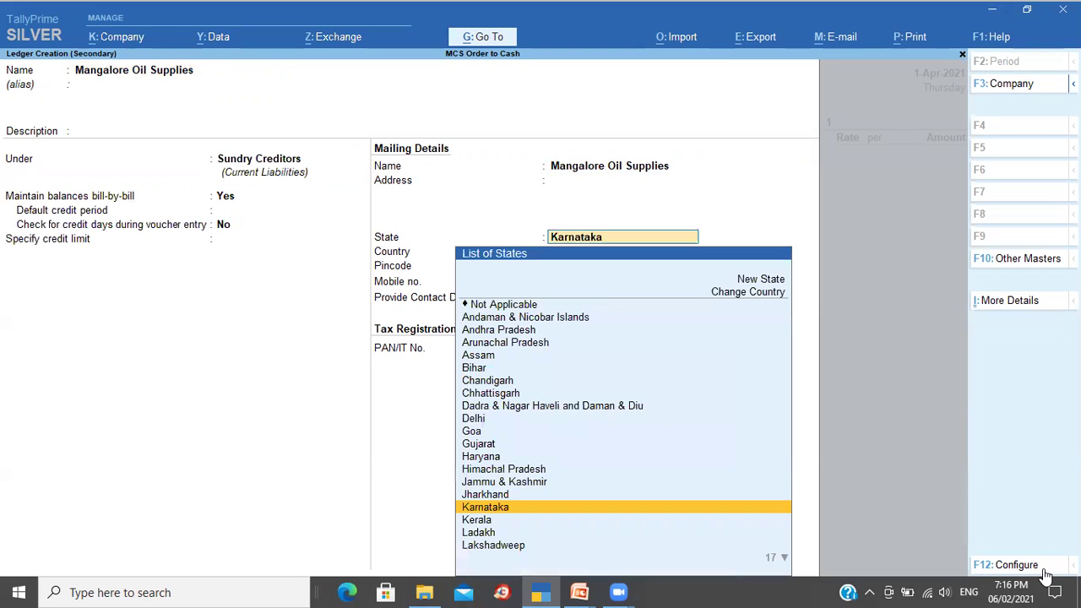
{"action": "key", "text": "Return"}
{"action": "key", "text": "Return"}
{"action": "key", "text": "Return"}
{"action": "key", "text": "Return"}
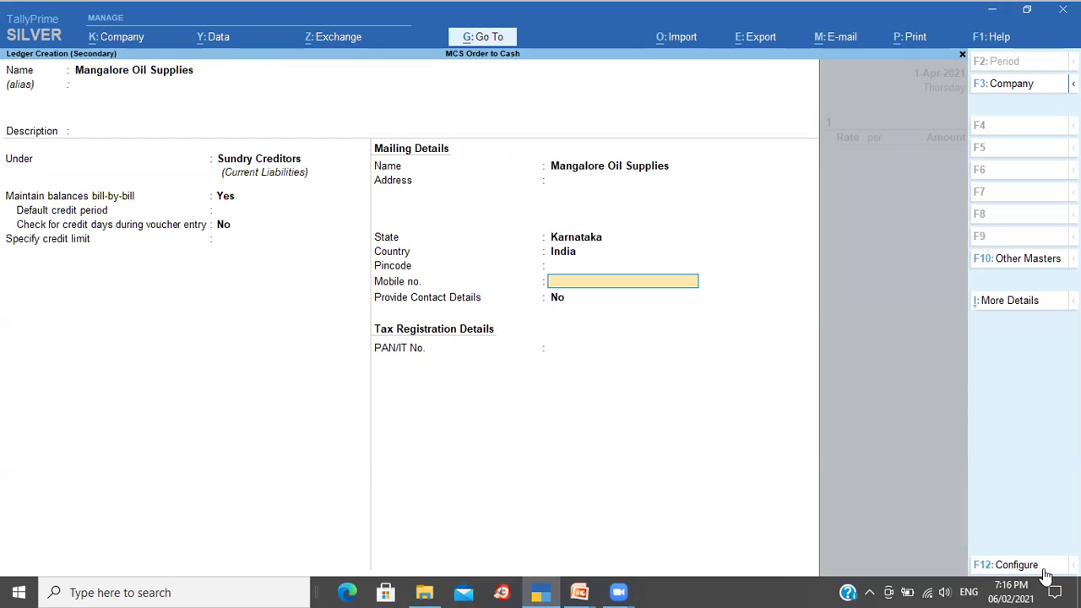
{"action": "key", "text": "Return"}
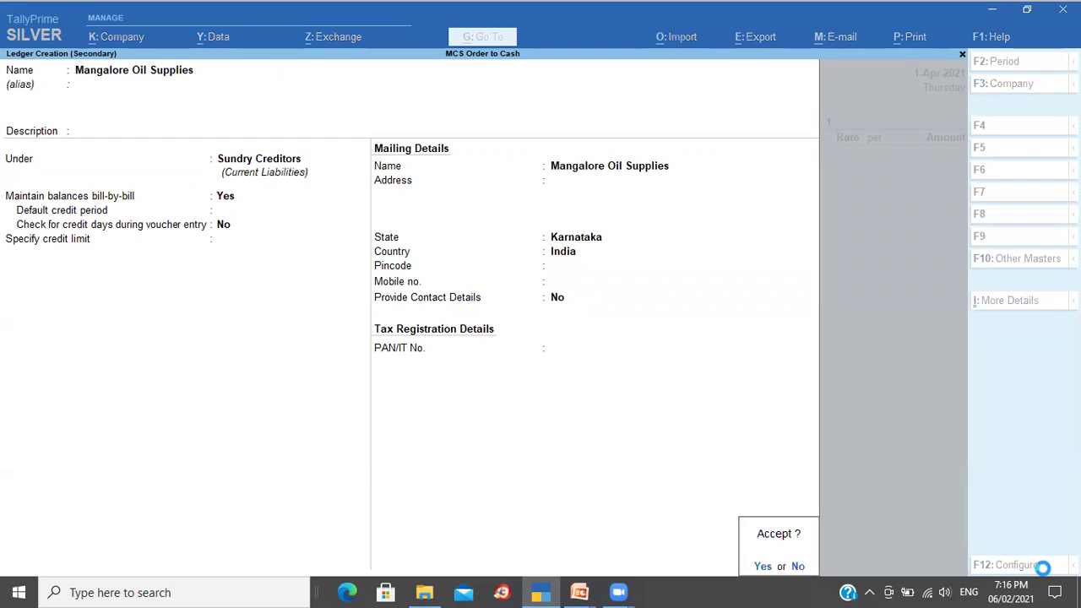
{"action": "key", "text": "Return"}
{"action": "type", "text": "10 Days Credit"}
{"action": "key", "text": "Return"}
{"action": "key", "text": "Return"}
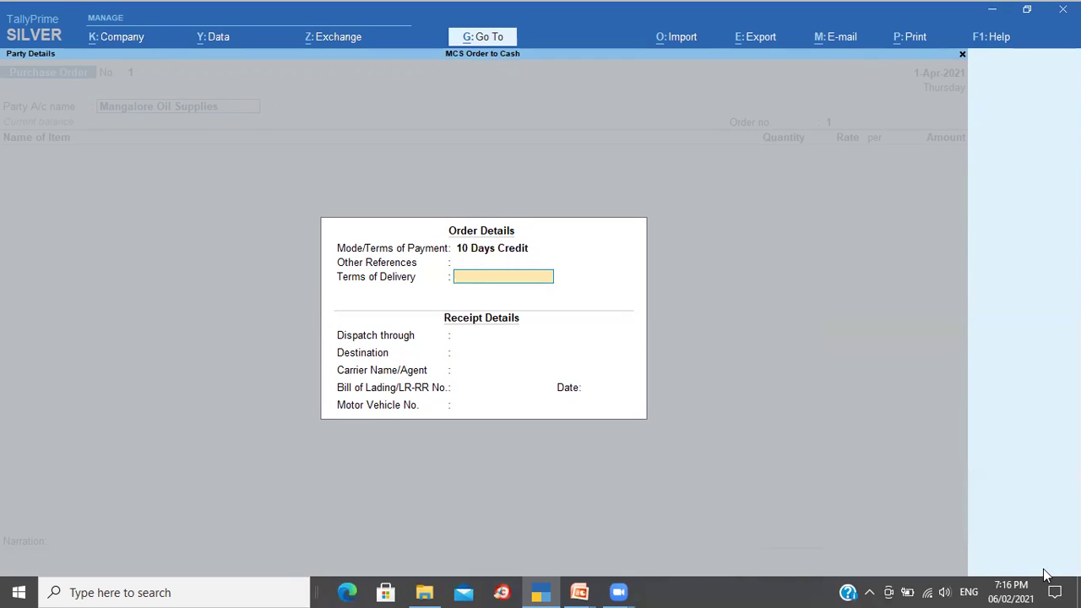
Step: Accept the order and party details and enter order number 1001
{"action": "key", "text": "ctrl+a"}
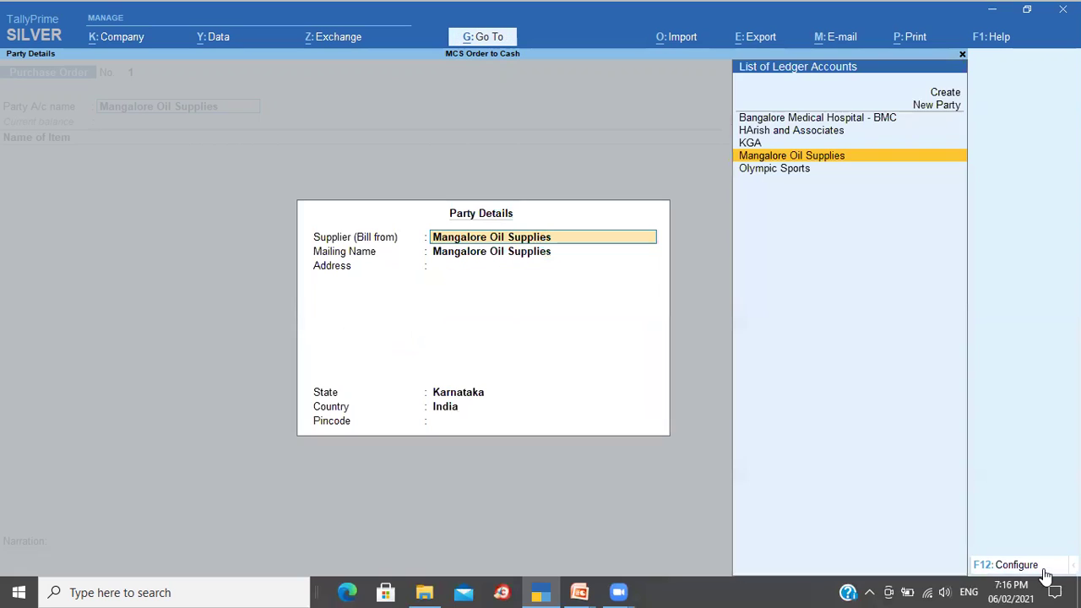
{"action": "key", "text": "ctrl+a"}
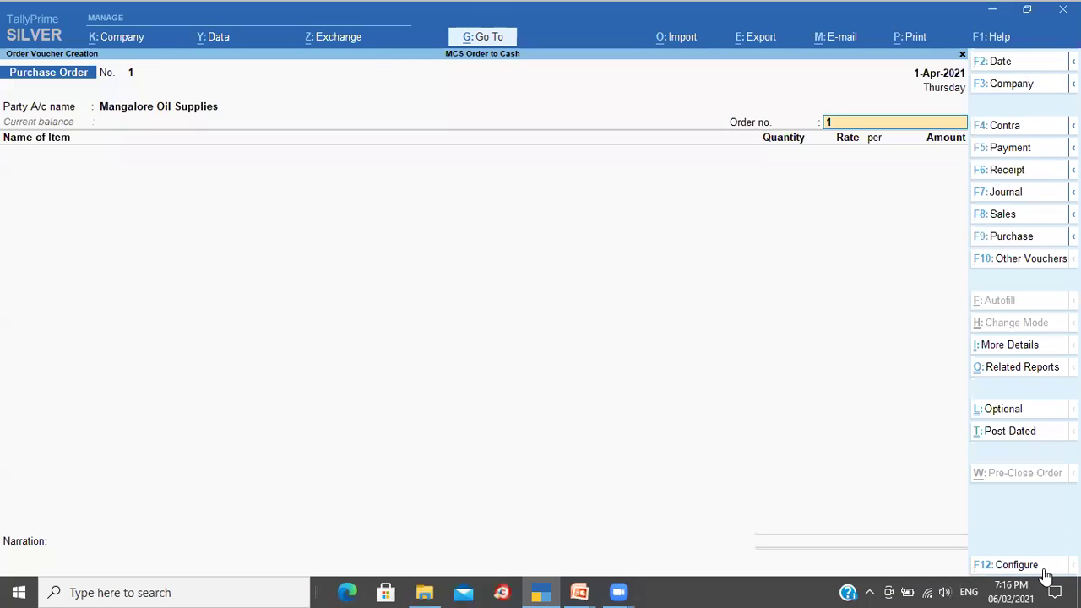
{"action": "type", "text": "1001"}
{"action": "key", "text": "Return"}
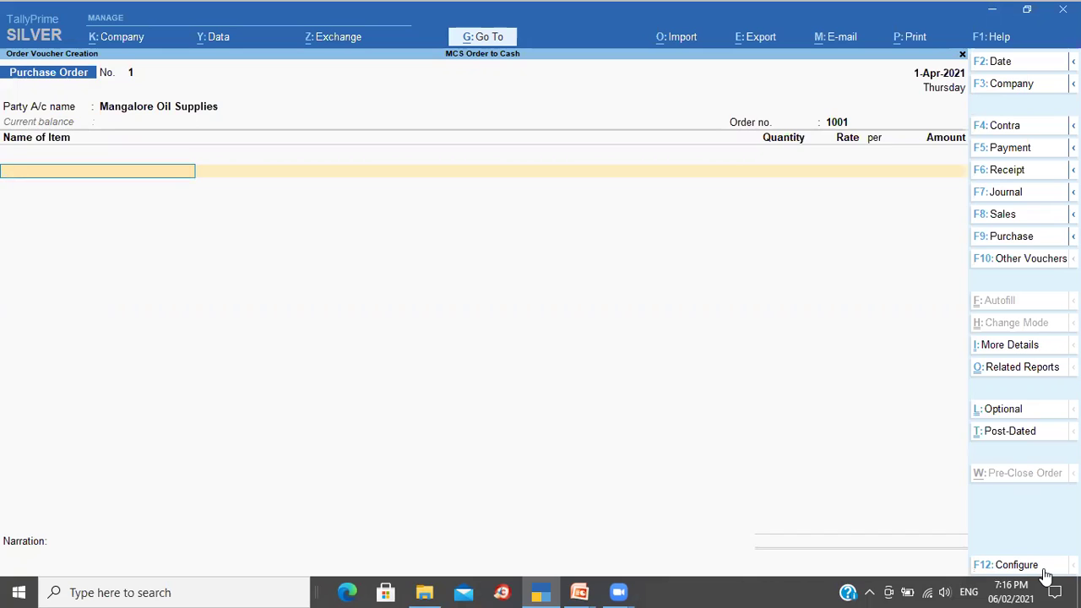
Step: Select Cocount Oil and schedule 100 Ltr due 3-Apr-2021 at rate 150.00
{"action": "type", "text": "C"}
{"action": "key", "text": "Down"}
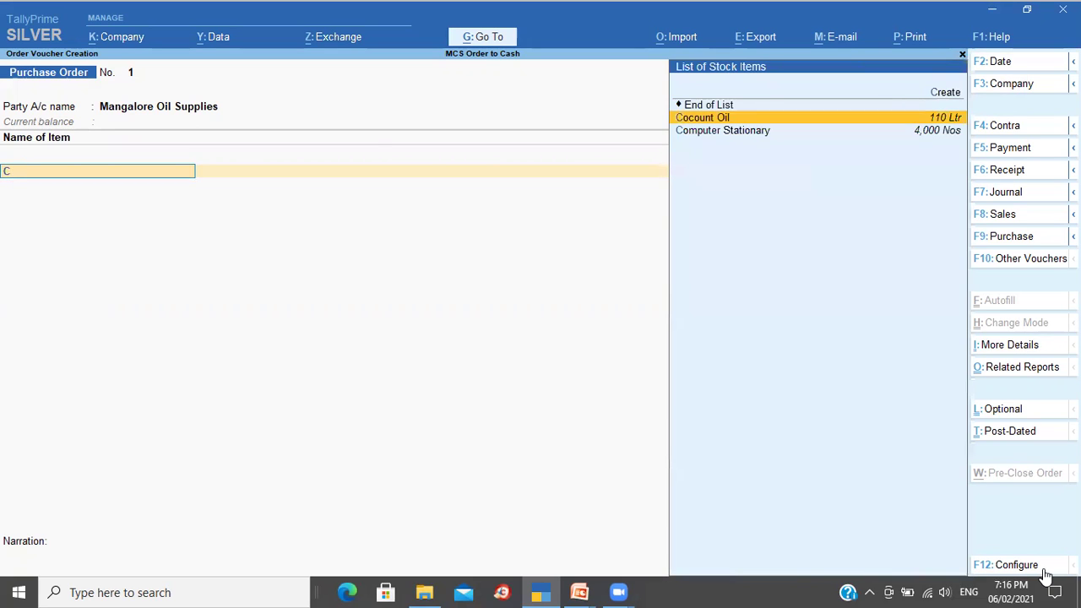
{"action": "key", "text": "Return"}
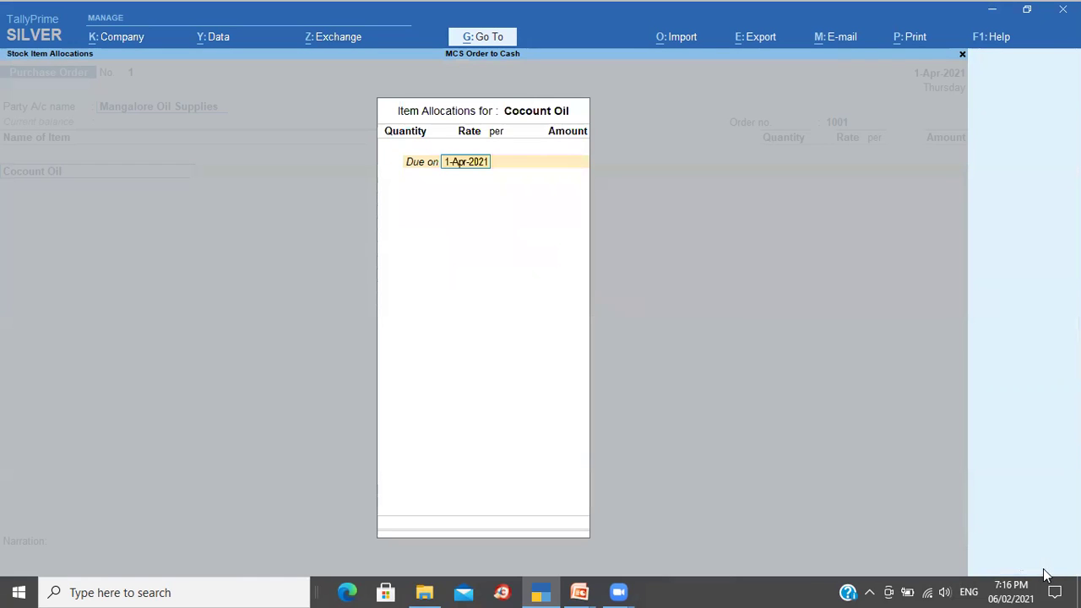
{"action": "type", "text": "3 4"}
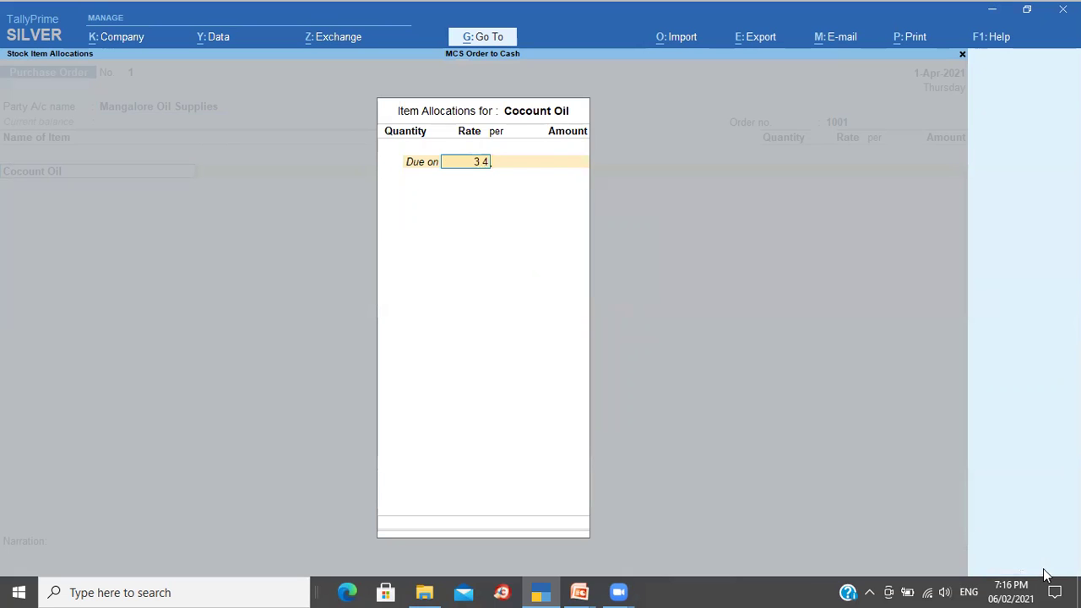
{"action": "key", "text": "Return"}
{"action": "type", "text": "100"}
{"action": "key", "text": "Return"}
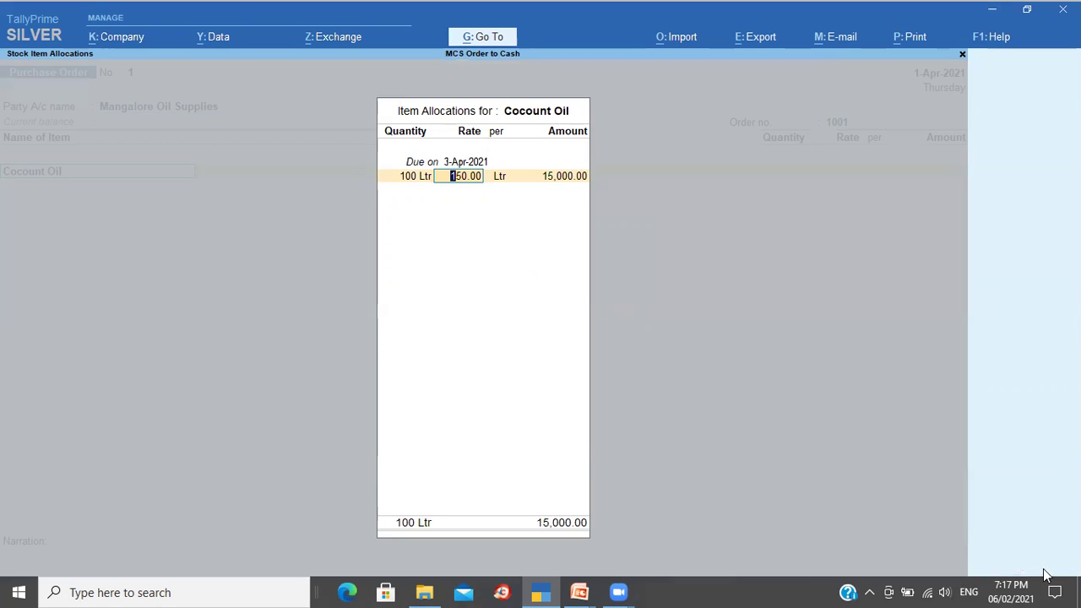
{"action": "key", "text": "Return"}
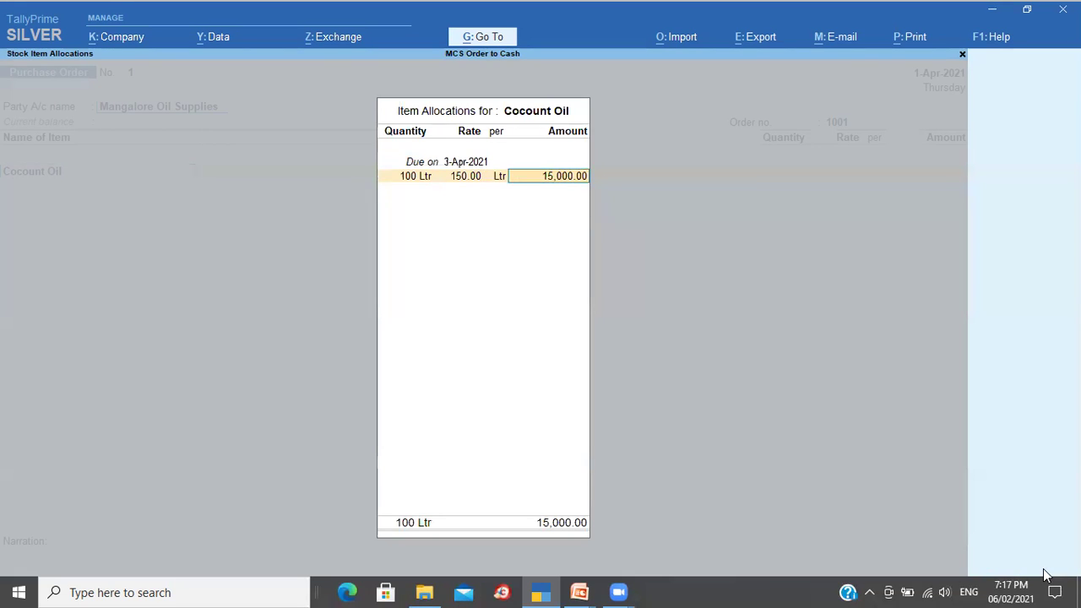
{"action": "key", "text": "Return"}
Step: Add a 400 Ltr delivery due 7-Apr-2021, narrate 'Being orders placed' and save the order
{"action": "type", "text": "7-4"}
{"action": "key", "text": "Return"}
{"action": "type", "text": "400"}
{"action": "key", "text": "Return"}
{"action": "key", "text": "Return"}
{"action": "key", "text": "Return"}
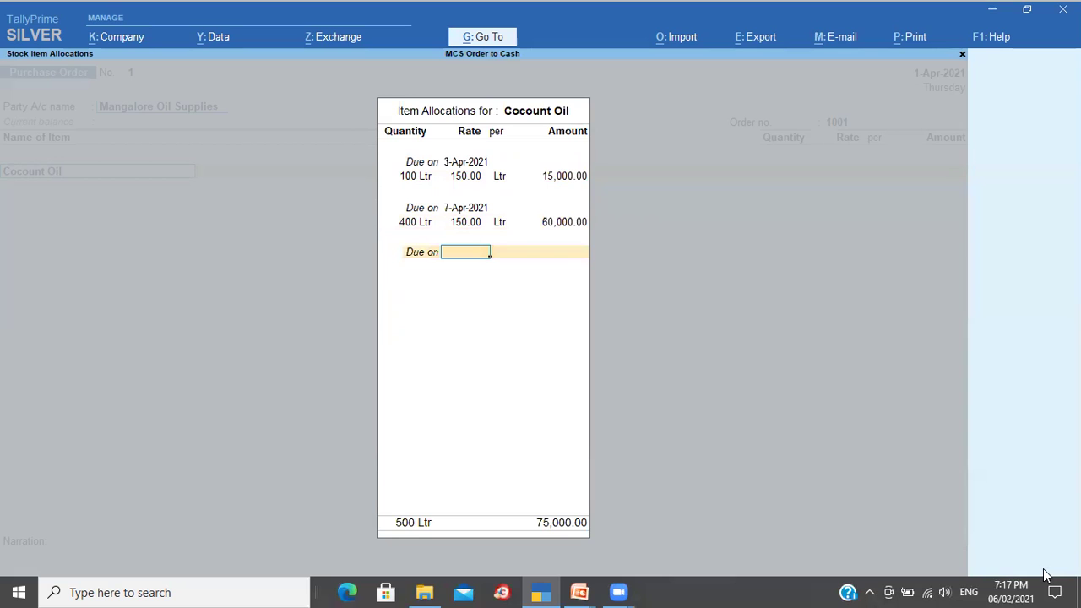
{"action": "key", "text": "Return"}
{"action": "key", "text": "Return"}
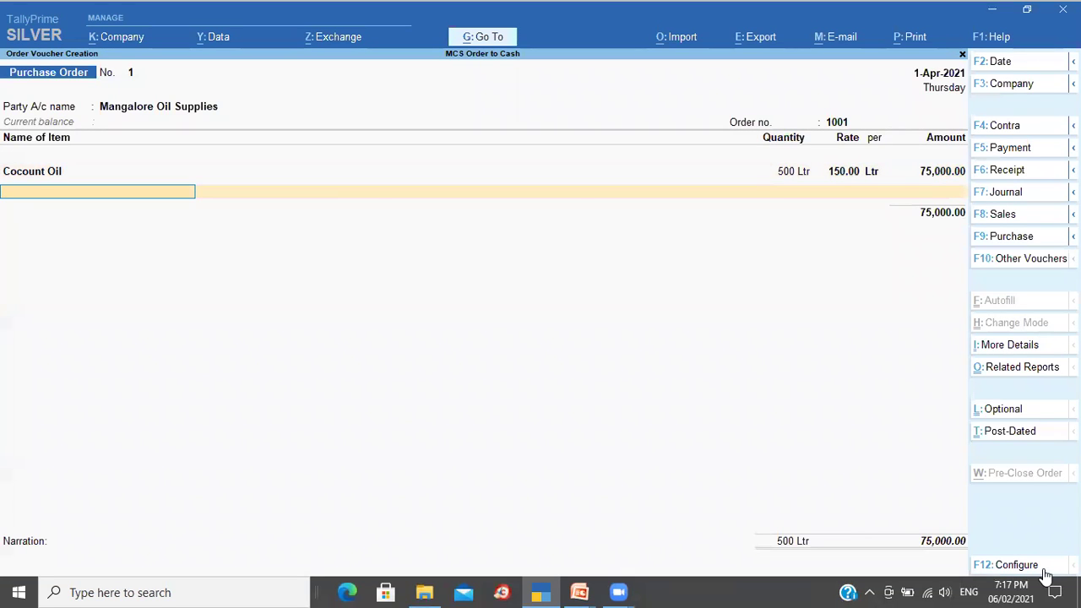
{"action": "key", "text": "Return"}
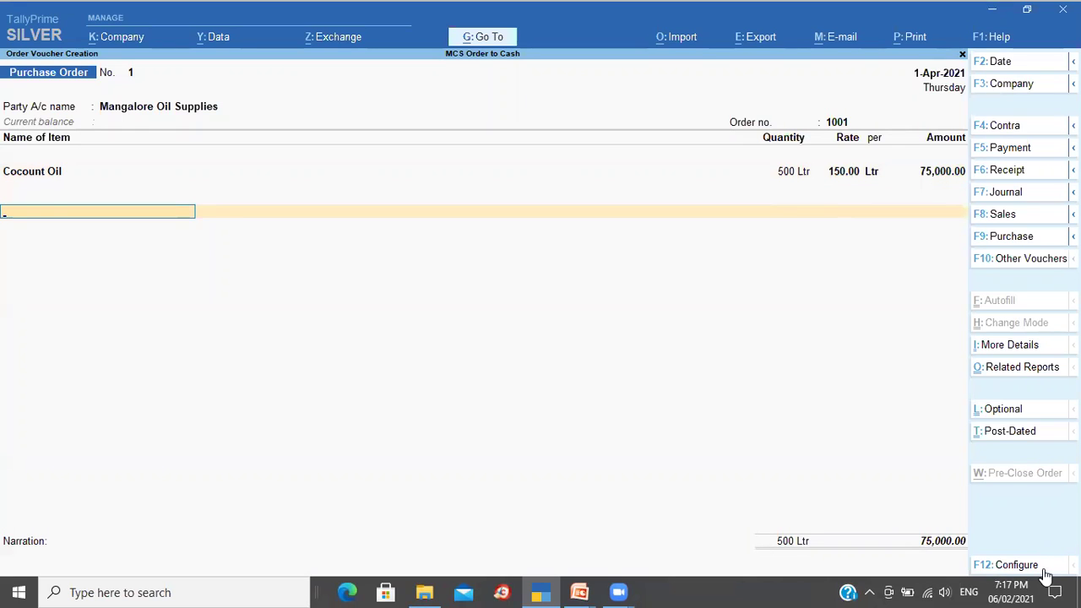
{"action": "key", "text": "Return"}
{"action": "key", "text": "Return"}
{"action": "type", "text": "Being or"}
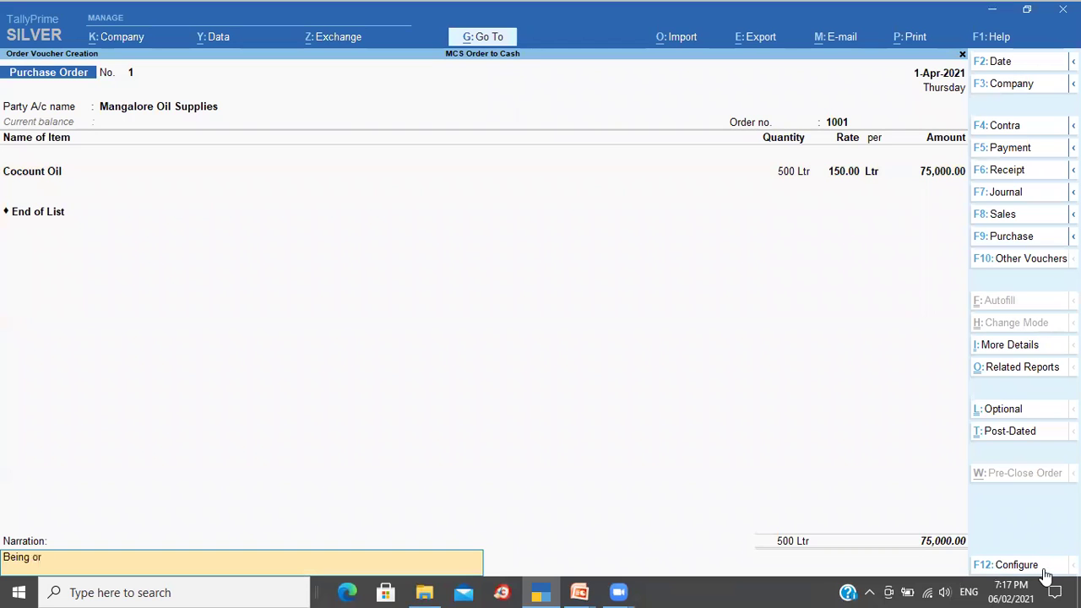
{"action": "type", "text": "ders placed"}
{"action": "key", "text": "Return"}
{"action": "key", "text": "Return"}
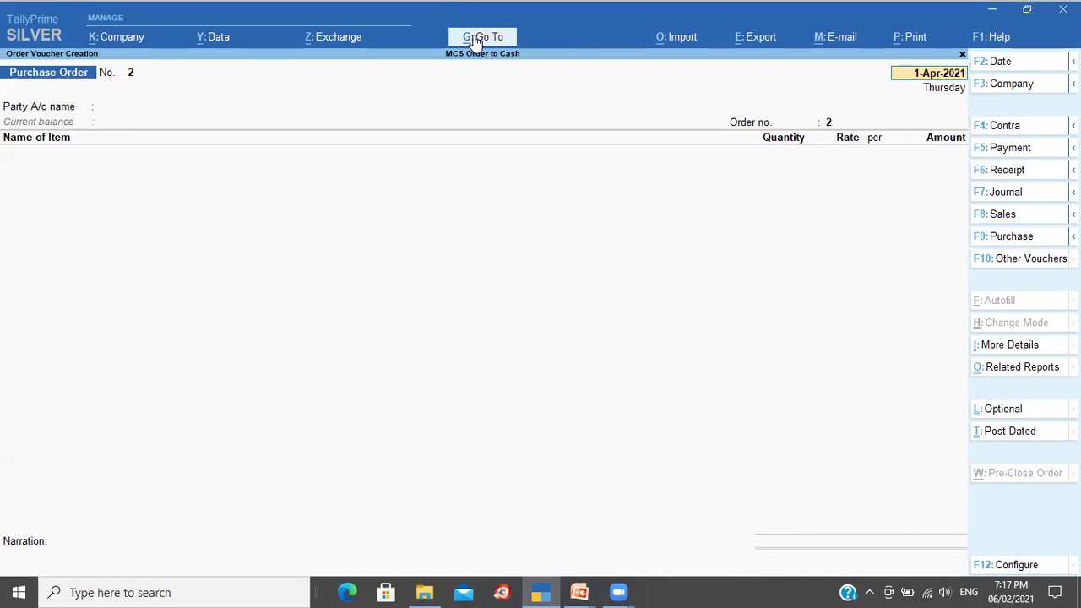
Step: Jump to Stock Summary via Alt+G and set Opening Balance, Goods Inwards and Goods Outwards to Yes
{"action": "key", "text": "alt+g"}
{"action": "type", "text": "Stoc"}
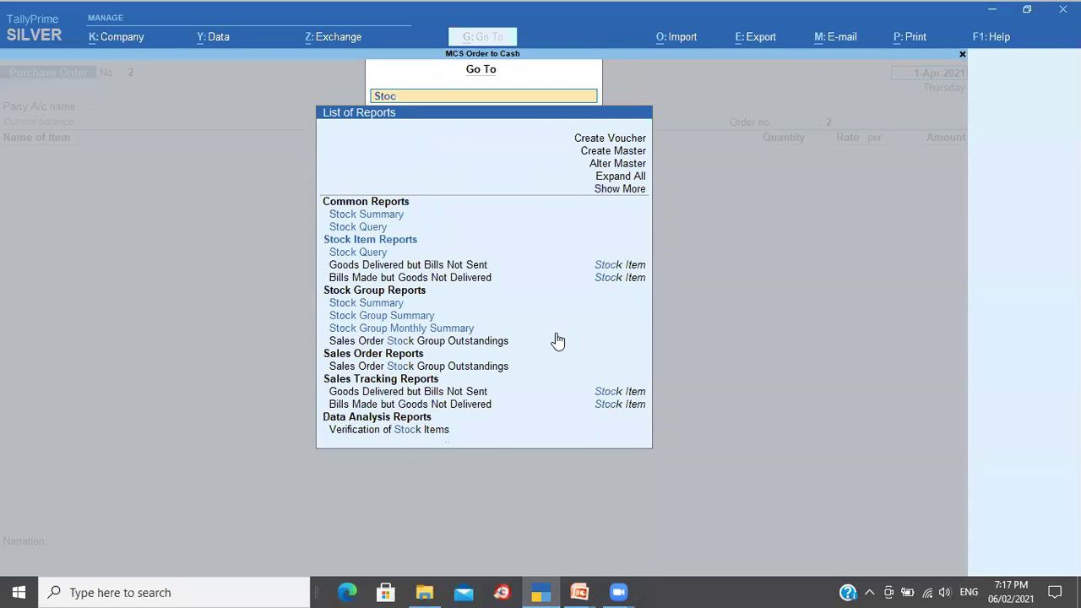
{"action": "key", "text": "Return"}
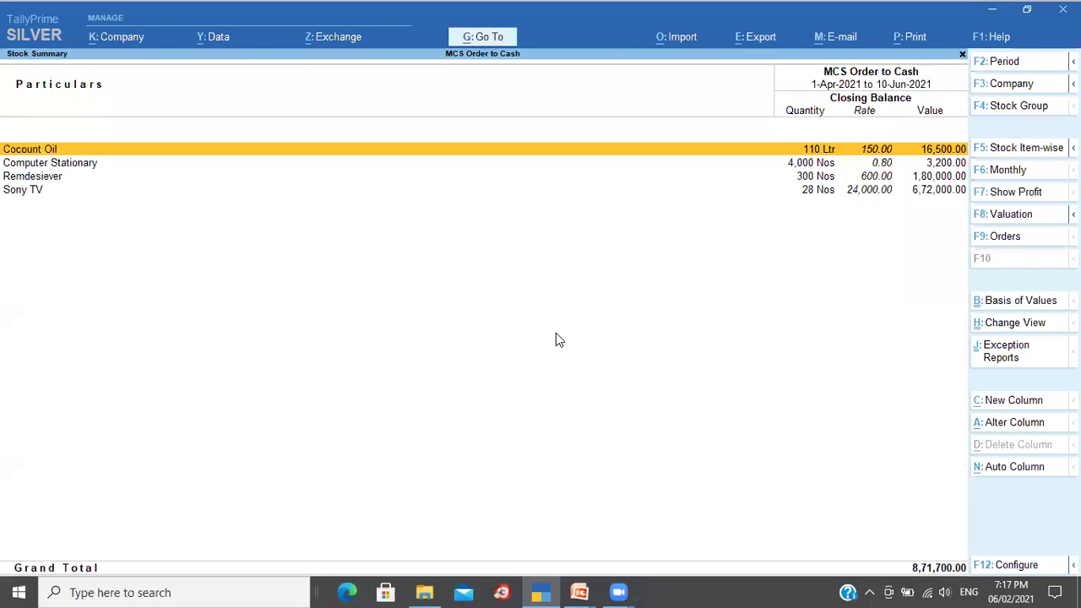
{"action": "left_click", "coordinate": [1009, 565]}
{"action": "key", "text": "Return"}
{"action": "key", "text": "Return"}
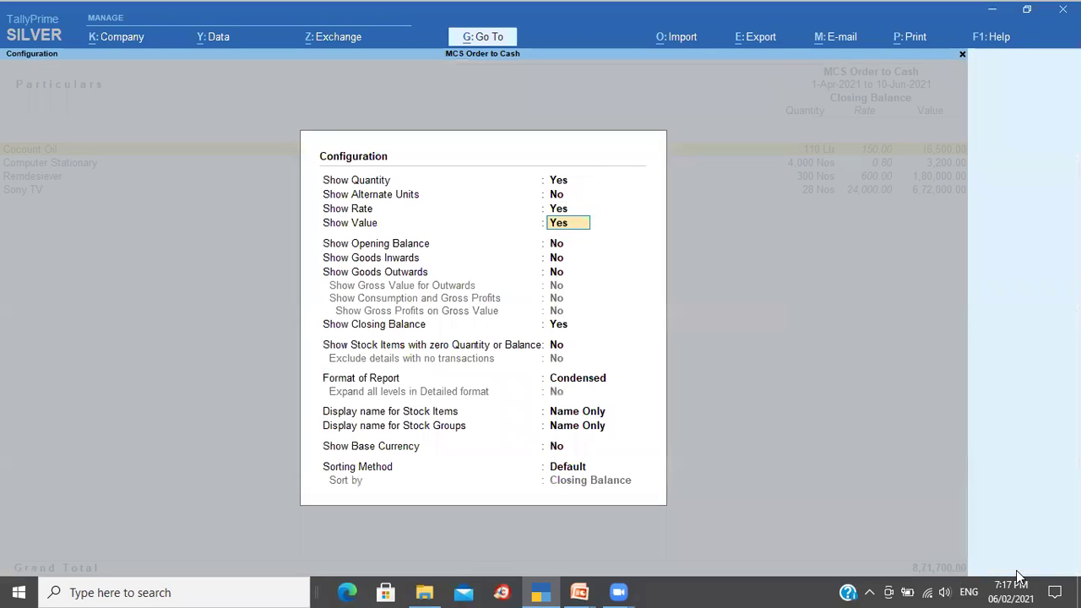
{"action": "key", "text": "Return"}
{"action": "type", "text": "y"}
{"action": "key", "text": "Return"}
{"action": "type", "text": "y"}
{"action": "key", "text": "Return"}
{"action": "type", "text": "y"}
{"action": "key", "text": "Return"}
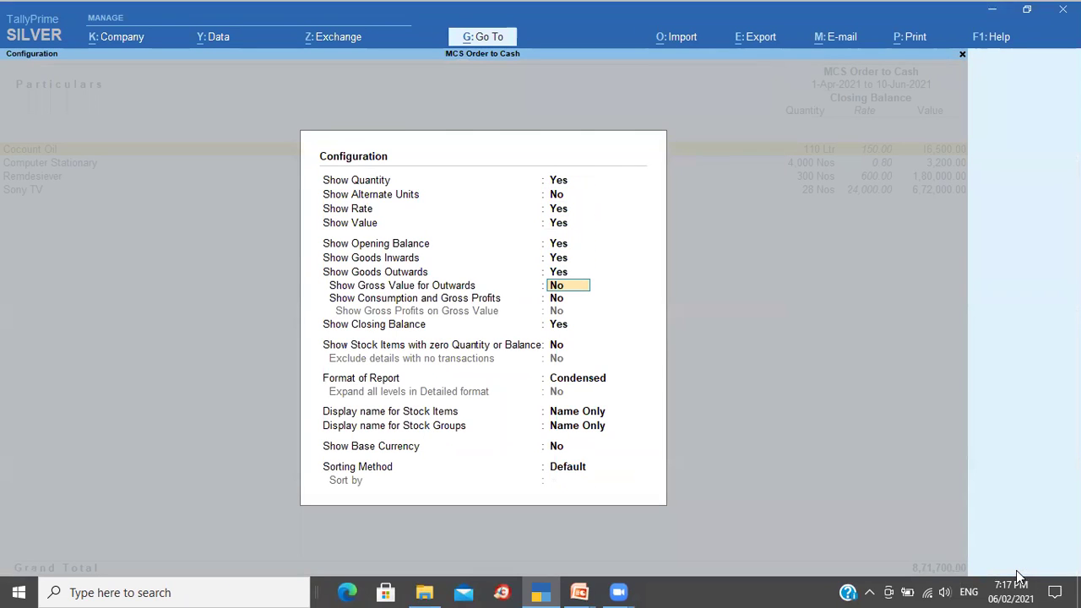
{"action": "key", "text": "ctrl+a"}
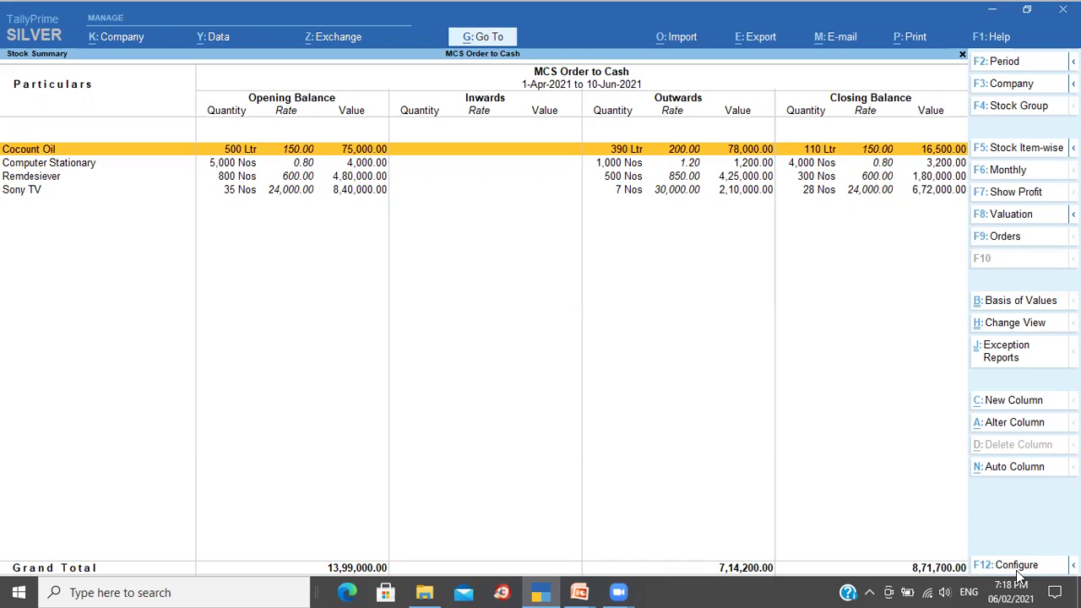
Step: Bring up the Go To report list, then close it without choosing anything
{"action": "key", "text": "alt"}
{"action": "key", "text": "alt+g"}
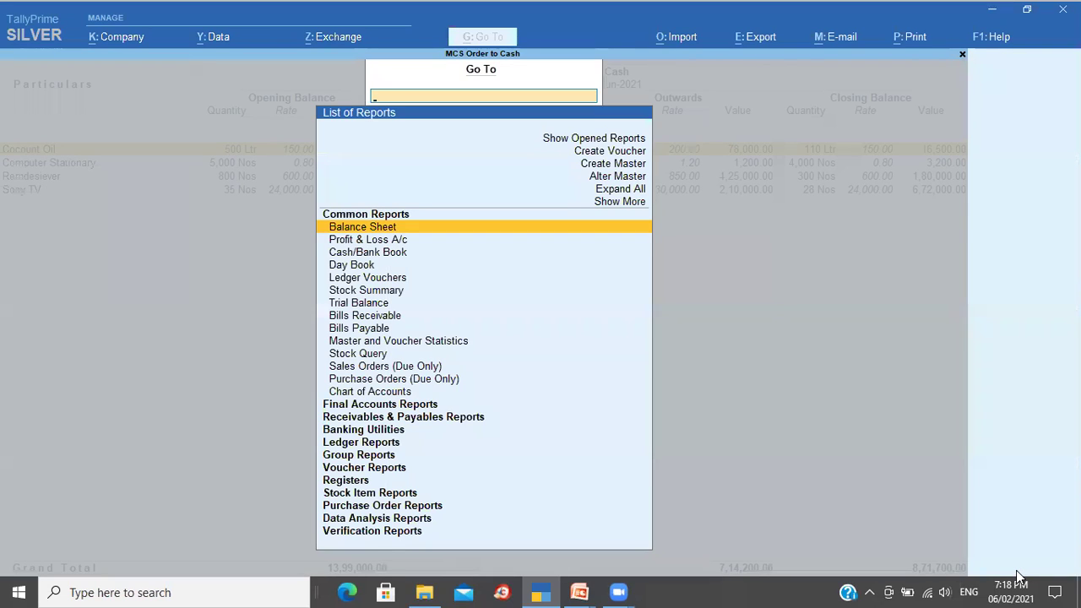
{"action": "key", "text": "Down"}
{"action": "key", "text": "Escape"}
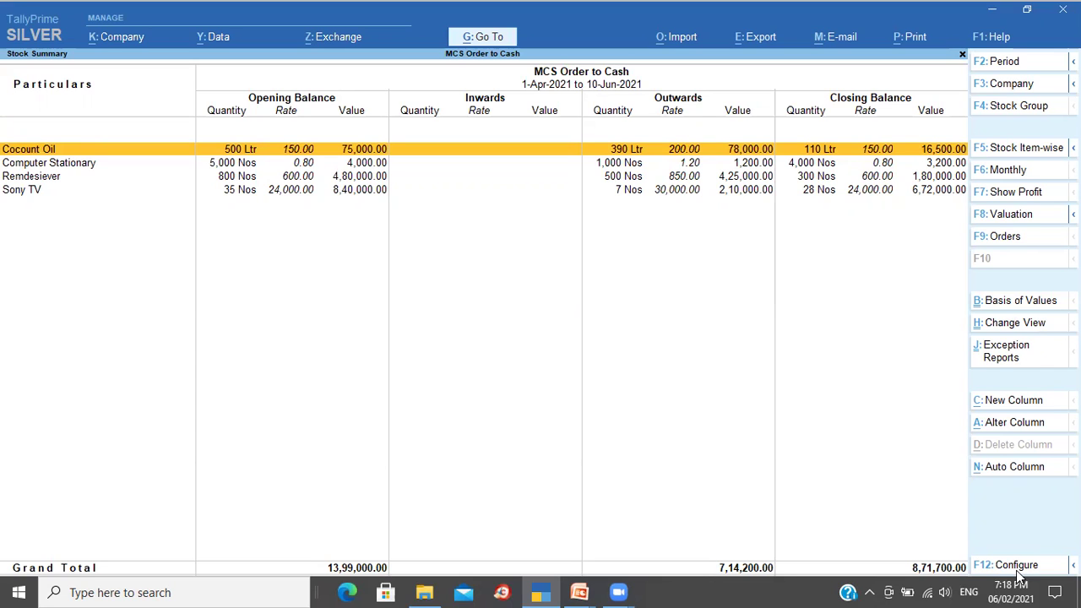
Step: Reopen the Purchase Order creation screen from the list of opened reports
{"action": "left_click", "coordinate": [502, 36]}
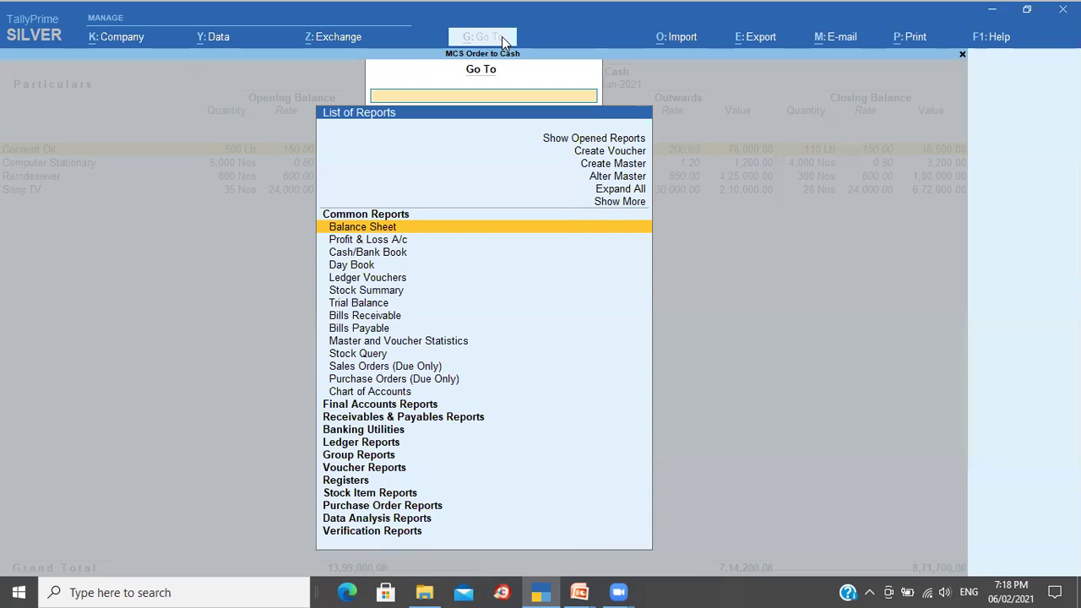
{"action": "left_click", "coordinate": [581, 145]}
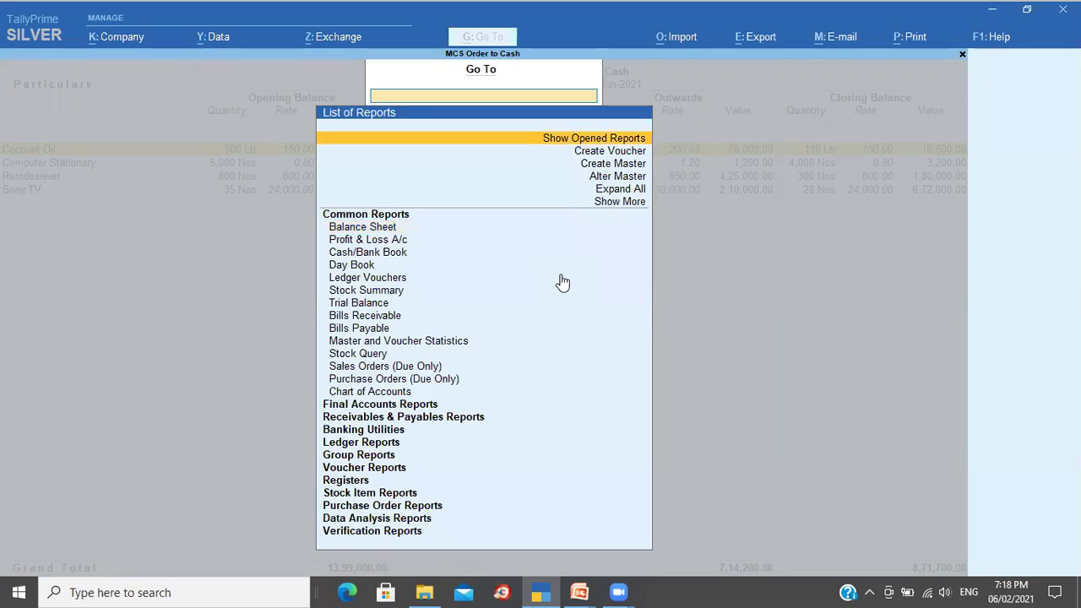
{"action": "key", "text": "Return"}
{"action": "key", "text": "Down"}
{"action": "key", "text": "Up"}
{"action": "key", "text": "Down"}
{"action": "key", "text": "Up"}
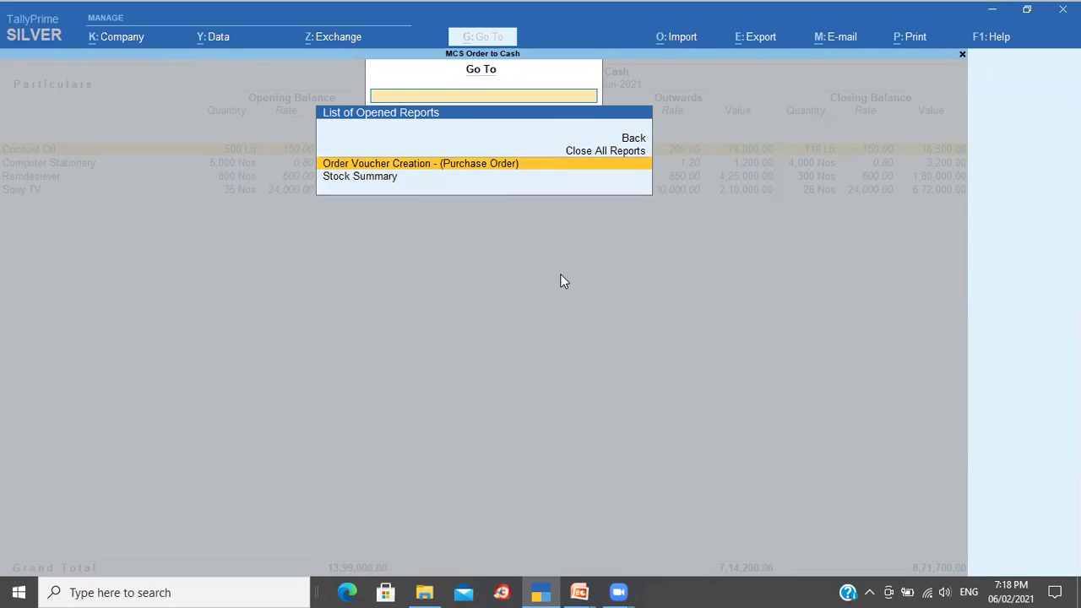
{"action": "key", "text": "Return"}
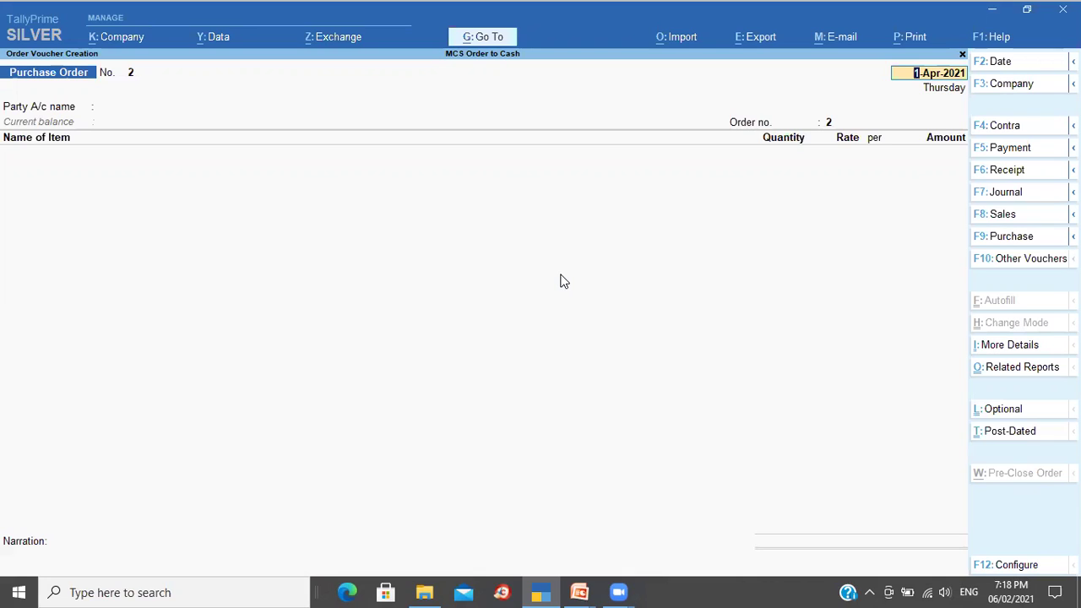
Step: Change the purchase order's date to 2-Apr-2021
{"action": "key", "text": "Return"}
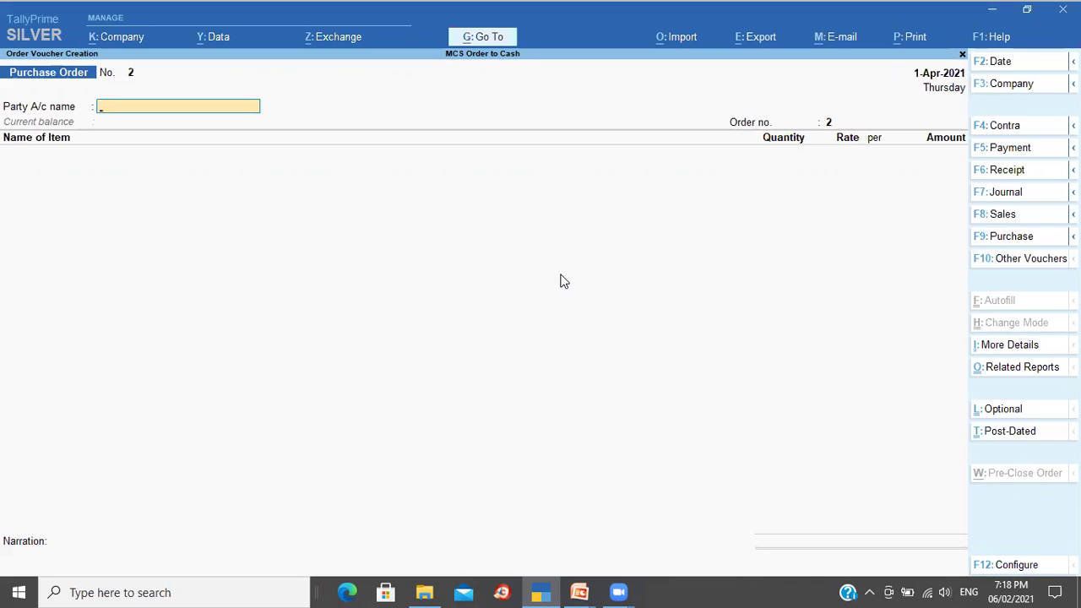
{"action": "key", "text": "F2"}
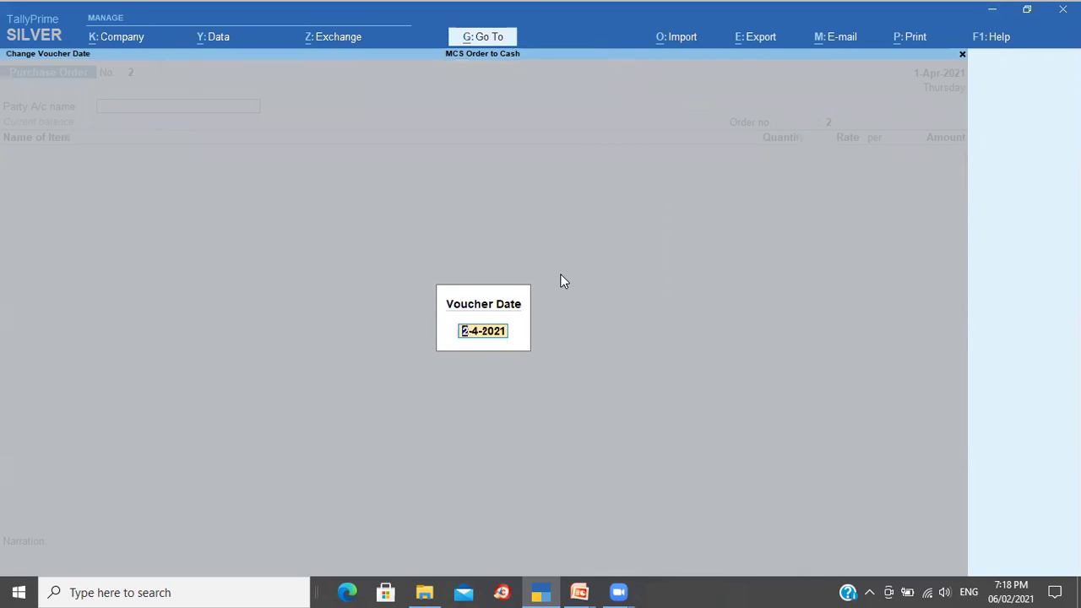
{"action": "key", "text": "Return"}
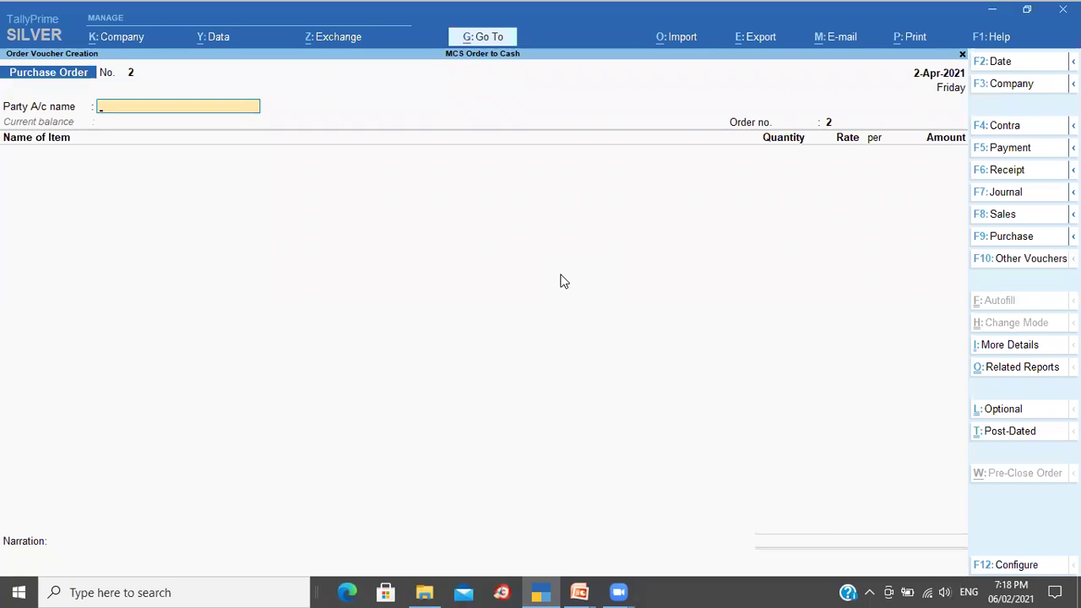
Step: Create ledger Sushant Electronics under Sundry Creditors, keeping bill-by-bill and the default credit period
{"action": "key", "text": "alt+c"}
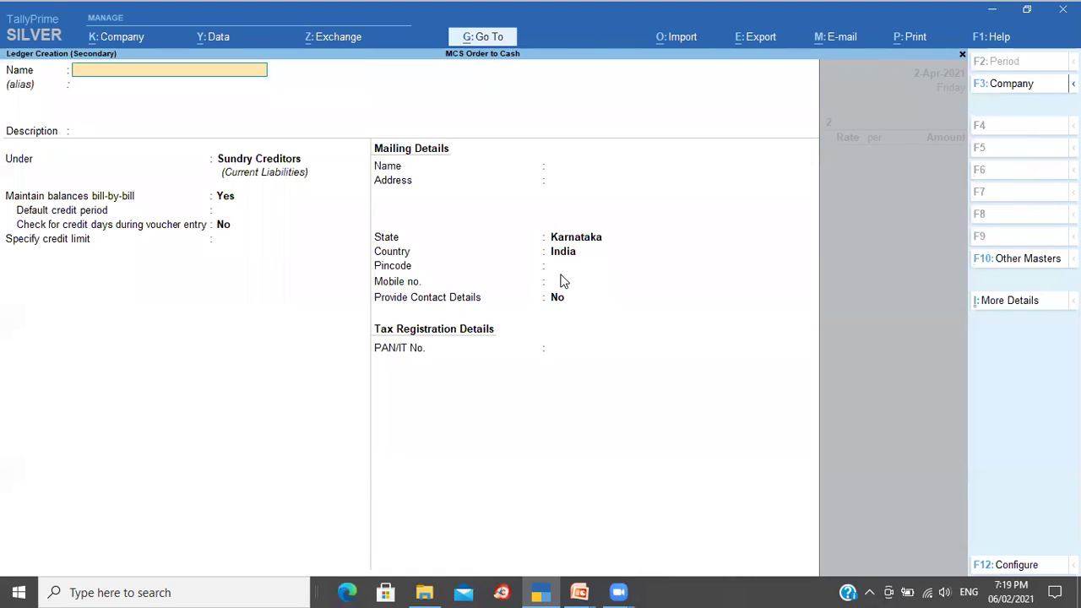
{"action": "type", "text": "Sushant Electronics"}
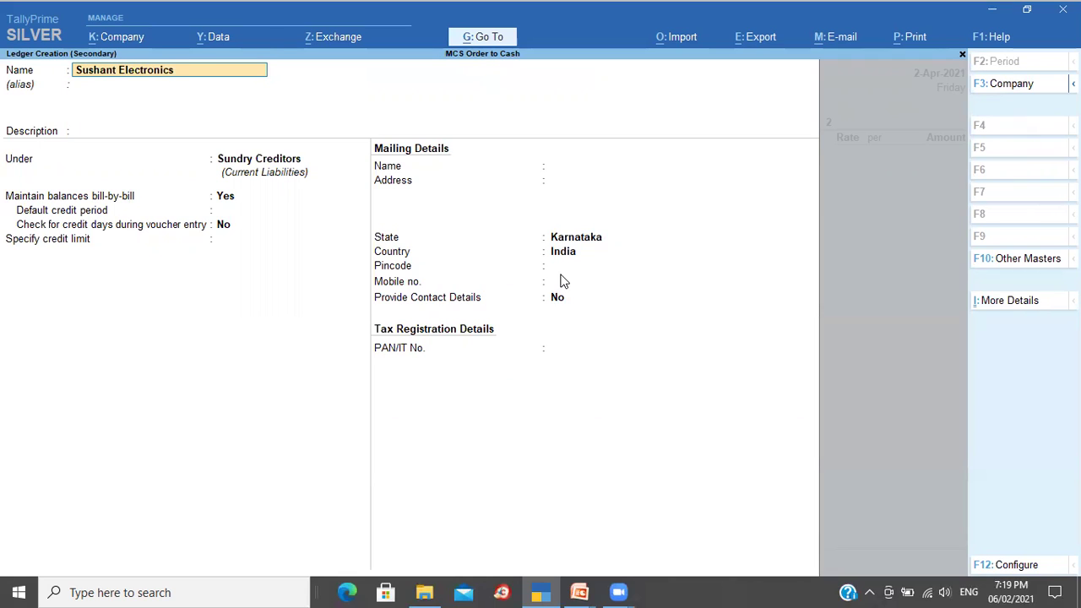
{"action": "key", "text": "Return"}
{"action": "key", "text": "Return"}
{"action": "type", "text": "Sun"}
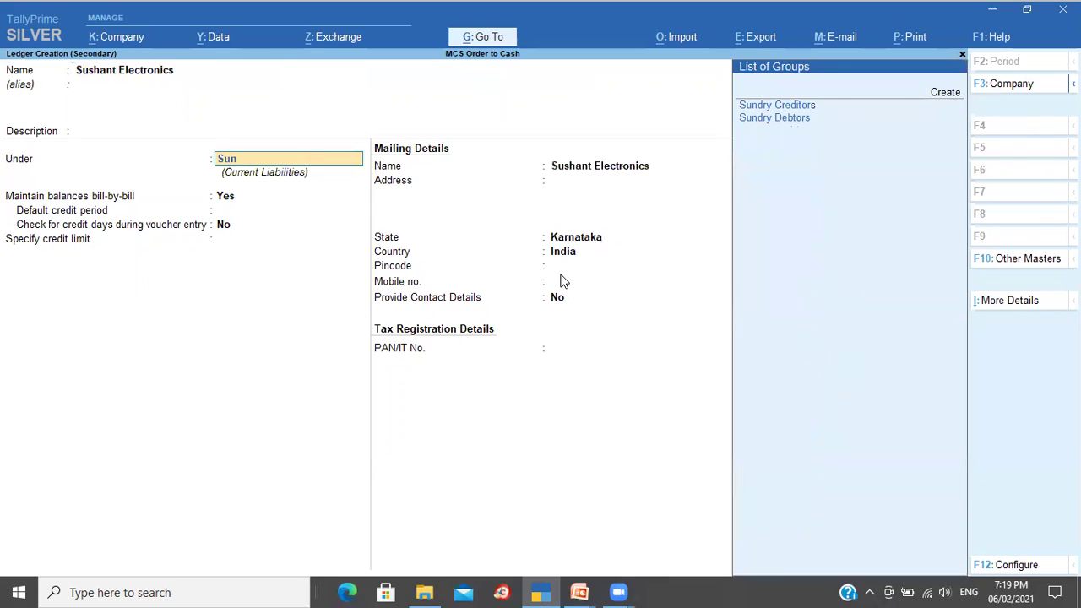
{"action": "key", "text": "Down"}
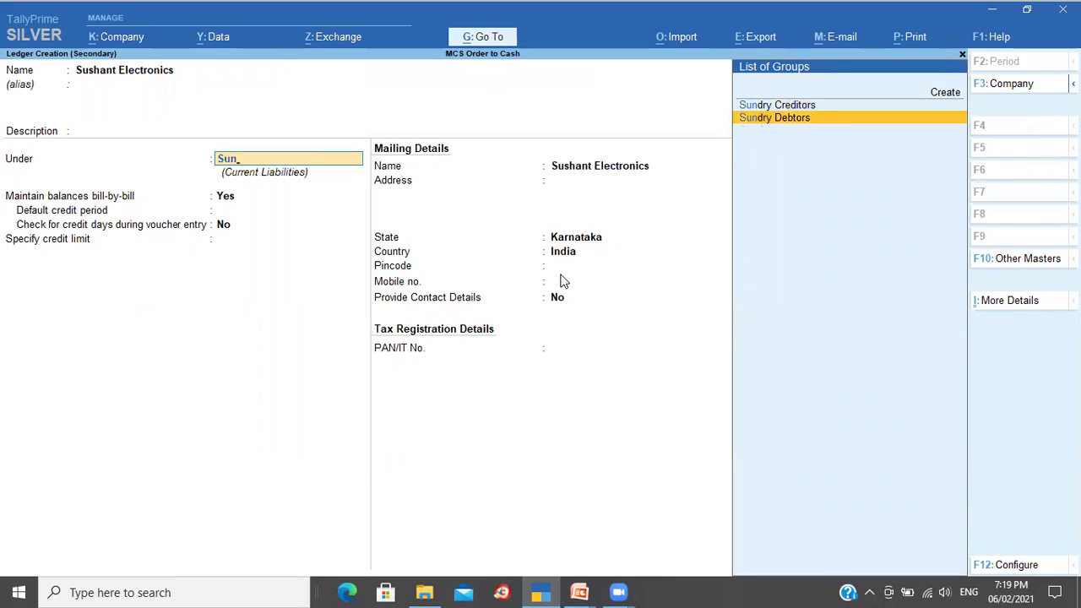
{"action": "key", "text": "Up"}
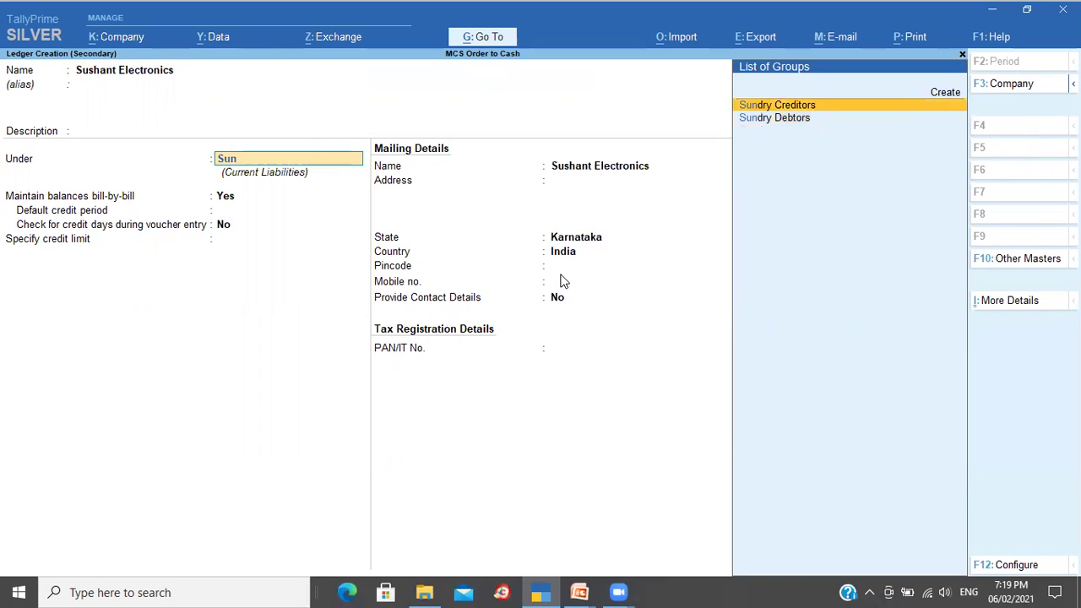
{"action": "key", "text": "Return"}
{"action": "key", "text": "Return"}
{"action": "key", "text": "Return"}
{"action": "key", "text": "Return"}
{"action": "key", "text": "Return"}
{"action": "key", "text": "Return"}
{"action": "key", "text": "Return"}
{"action": "key", "text": "Return"}
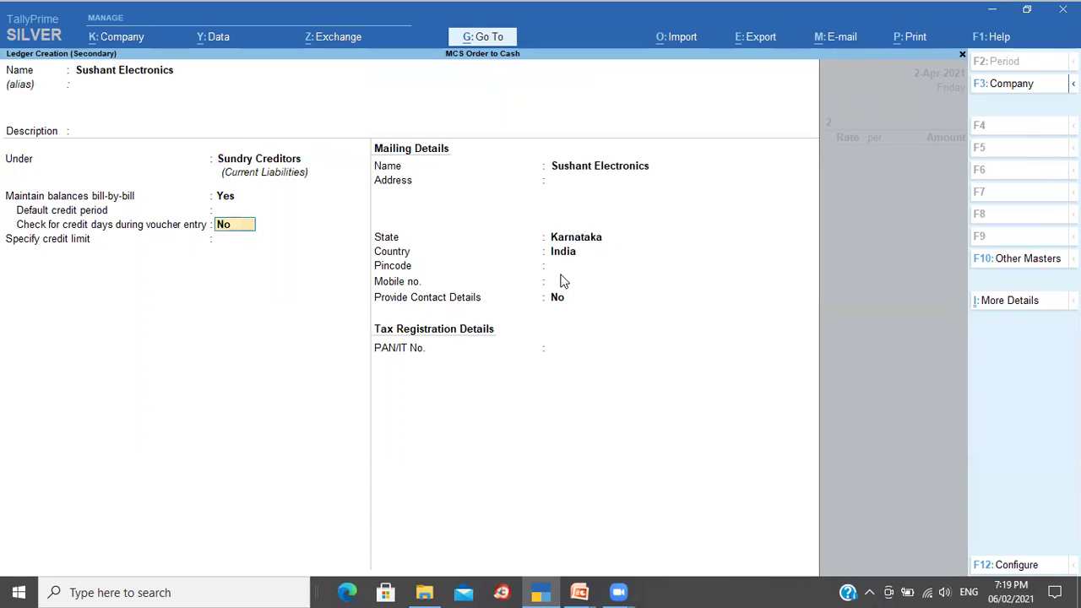
{"action": "key", "text": "Return"}
{"action": "key", "text": "Return"}
{"action": "key", "text": "Return"}
{"action": "key", "text": "Return"}
Step: Enter '15 Days Credit' payment terms and set the order number to 1002
{"action": "key", "text": "Return"}
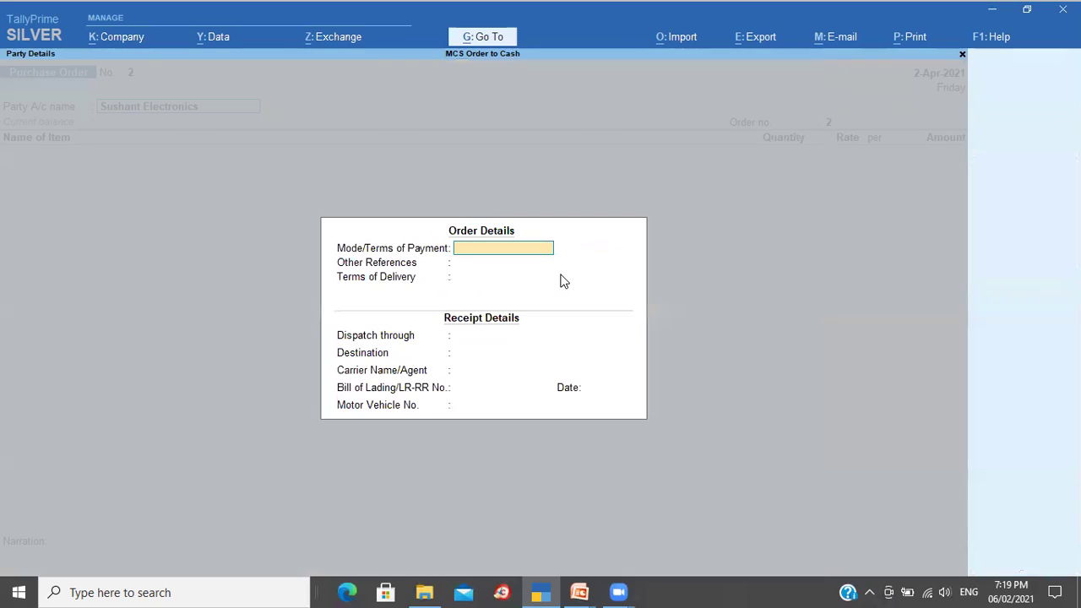
{"action": "type", "text": "15 Days Credit"}
{"action": "key", "text": "Return"}
{"action": "key", "text": "ctrl+a"}
{"action": "key", "text": "ctrl+a"}
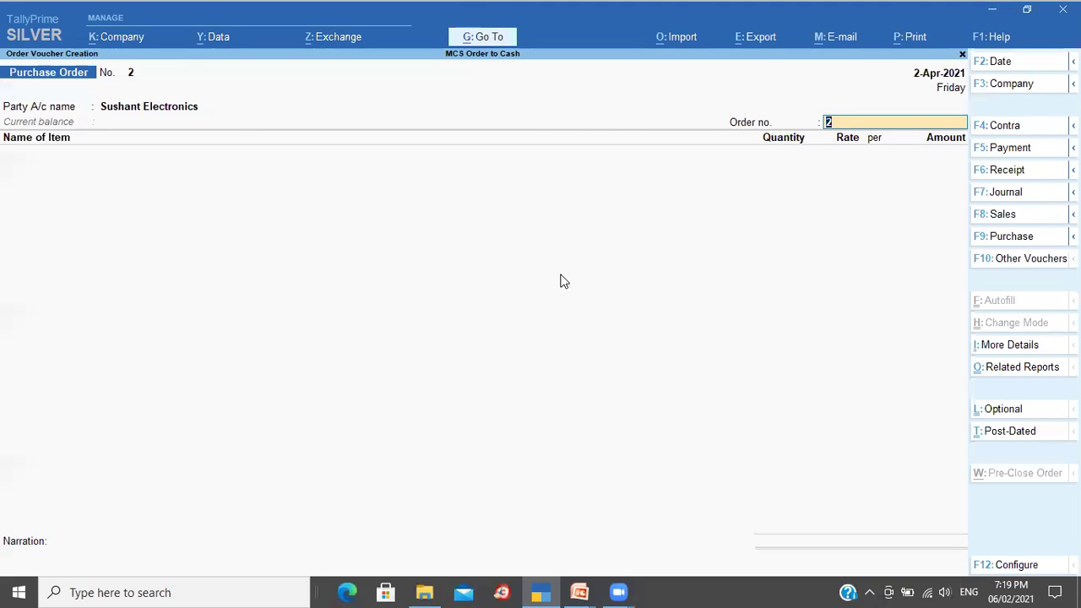
{"action": "type", "text": "1002"}
{"action": "key", "text": "Return"}
Step: Add Sony TV with a first delivery of 5 units due 3-Apr-2021 at the existing rate
{"action": "type", "text": "S"}
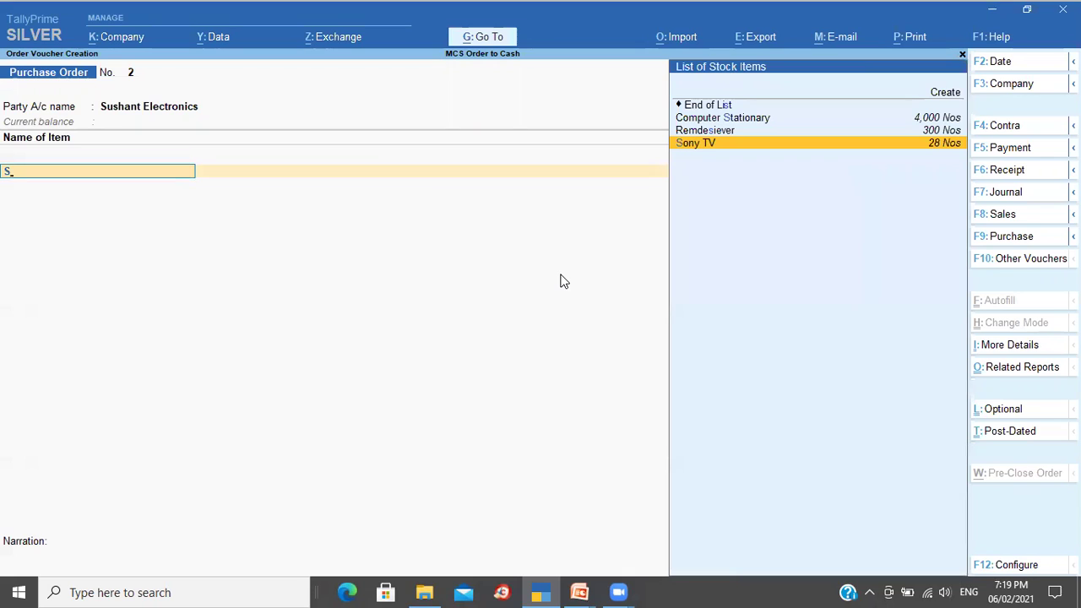
{"action": "key", "text": "Return"}
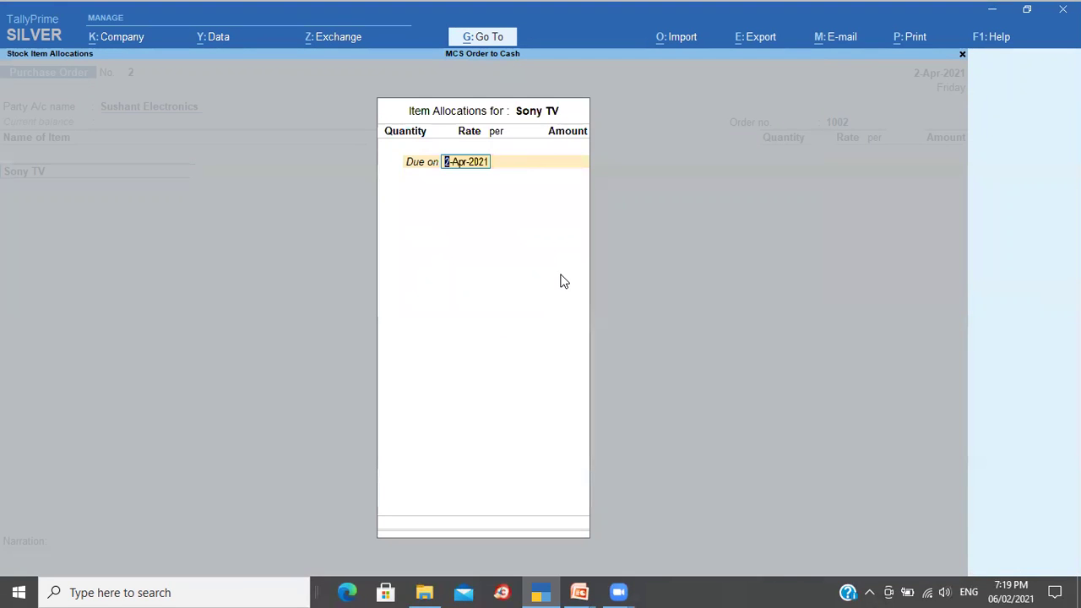
{"action": "key", "text": "BackSpace"}
{"action": "type", "text": "3"}
{"action": "key", "text": "Return"}
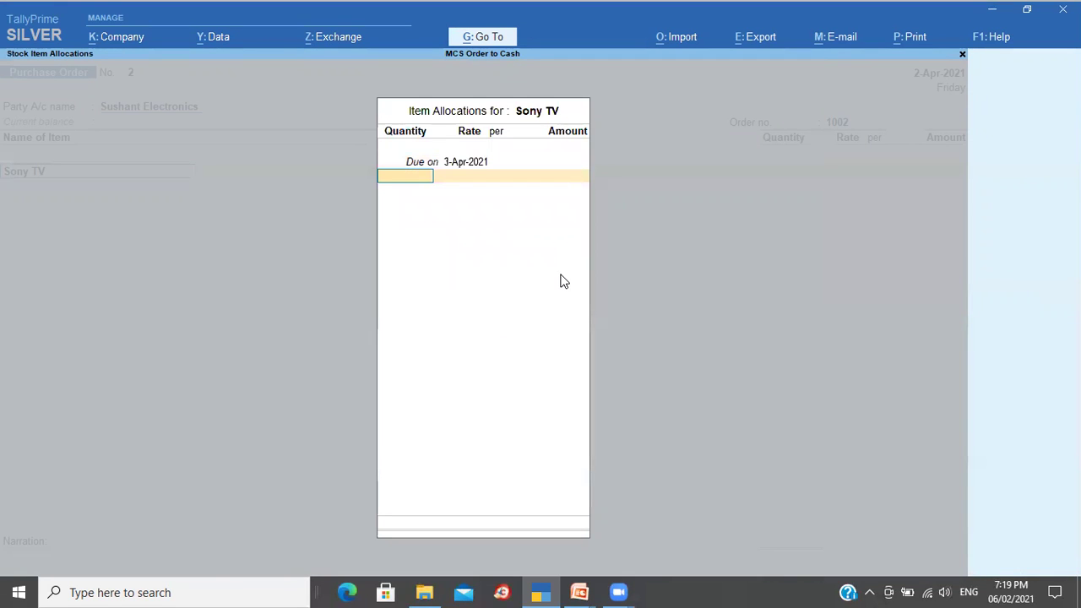
{"action": "type", "text": "5"}
{"action": "key", "text": "Return"}
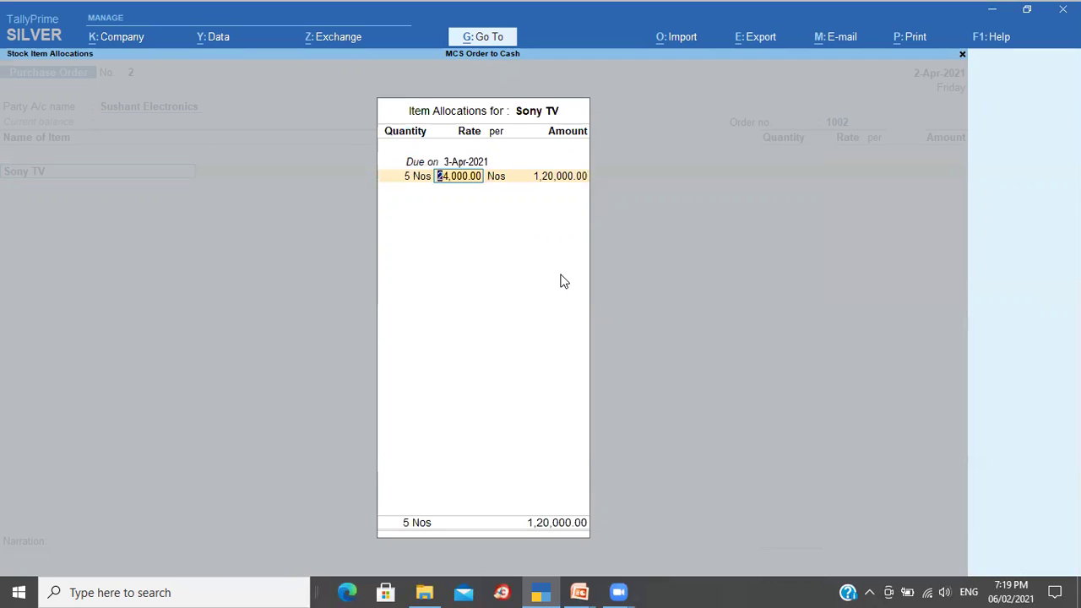
{"action": "key", "text": "Return"}
{"action": "key", "text": "Return"}
{"action": "key", "text": "Return"}
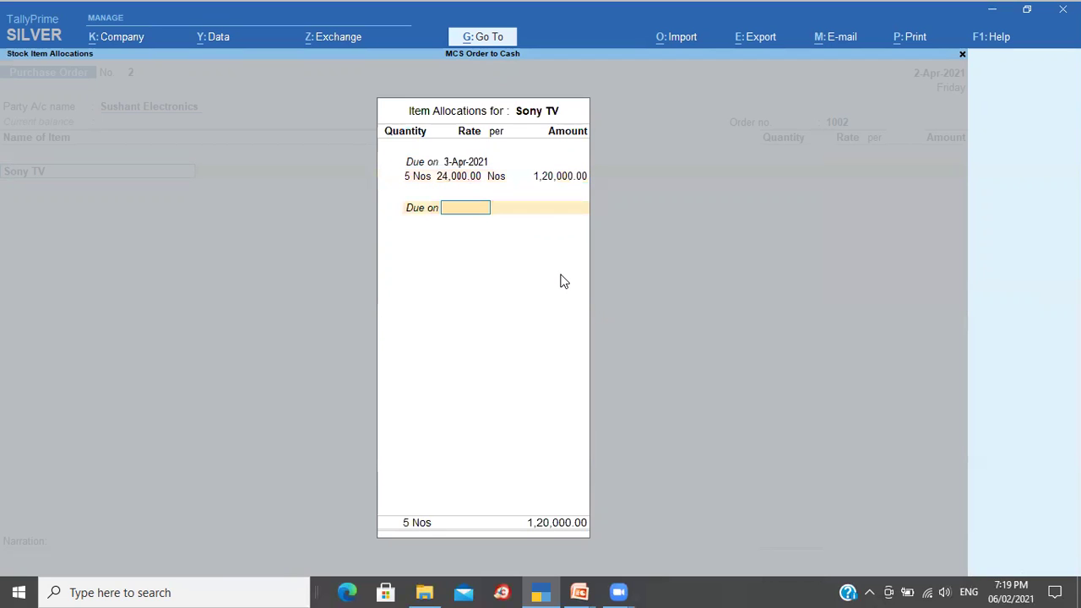
Step: Add Sony TV deliveries of 3 units on 5-Apr-2021 and 5 units on 10-Apr-2021
{"action": "type", "text": "5-4"}
{"action": "key", "text": "Return"}
{"action": "type", "text": "3"}
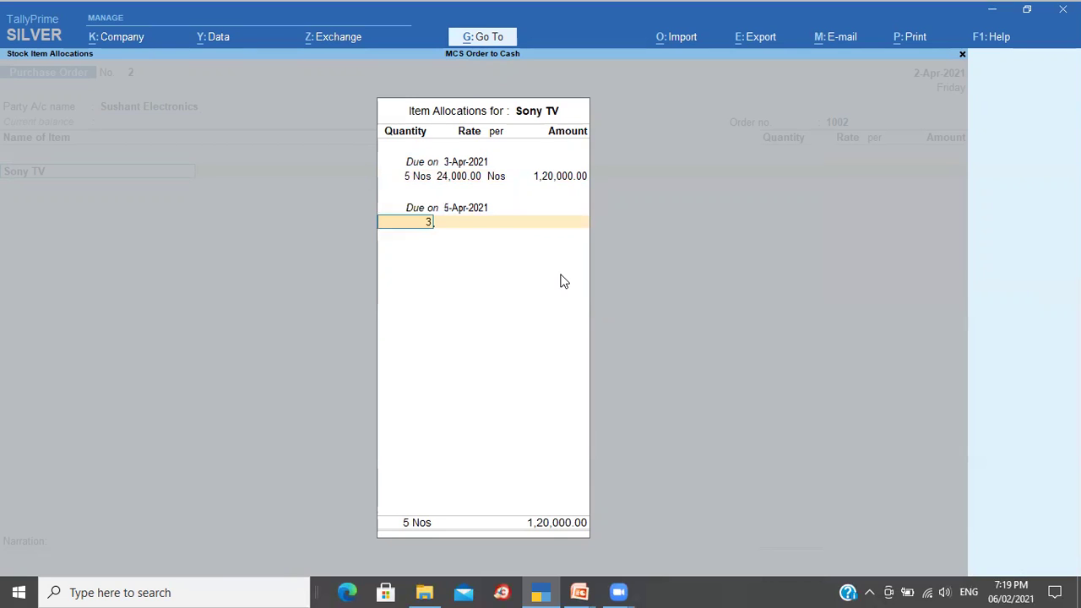
{"action": "key", "text": "Return"}
{"action": "key", "text": "Return"}
{"action": "key", "text": "Return"}
{"action": "key", "text": "Return"}
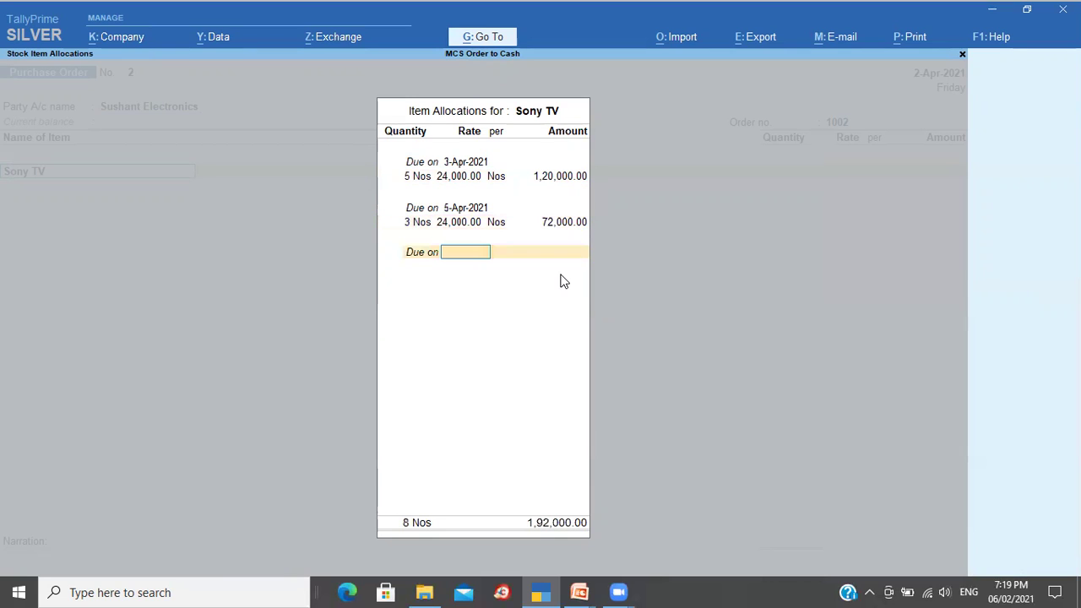
{"action": "type", "text": "10"}
{"action": "key", "text": "Return"}
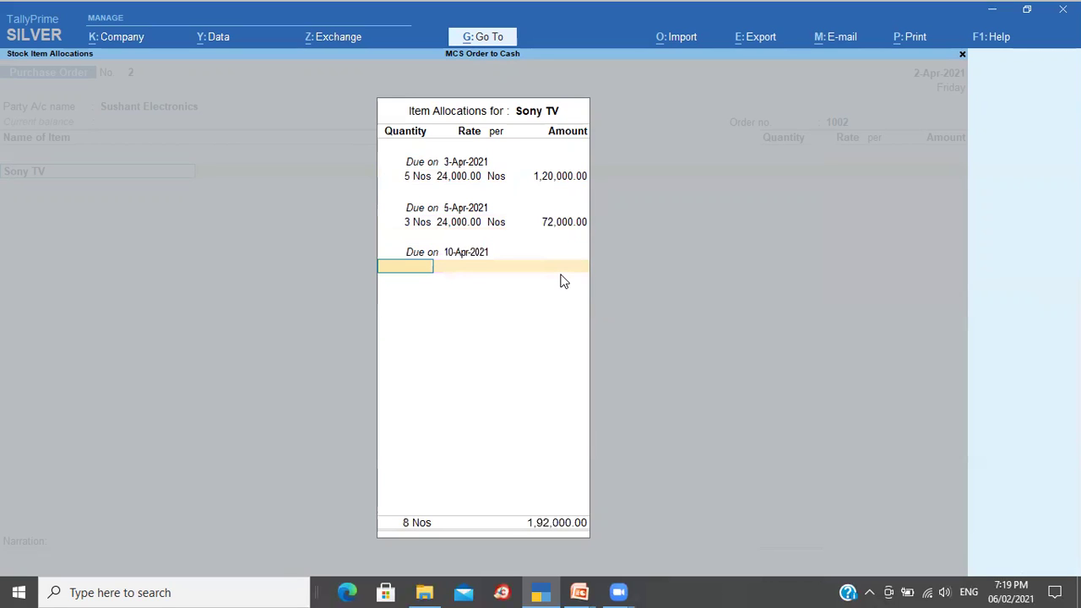
{"action": "type", "text": "5"}
{"action": "key", "text": "Return"}
{"action": "key", "text": "Return"}
{"action": "key", "text": "Return"}
{"action": "key", "text": "Return"}
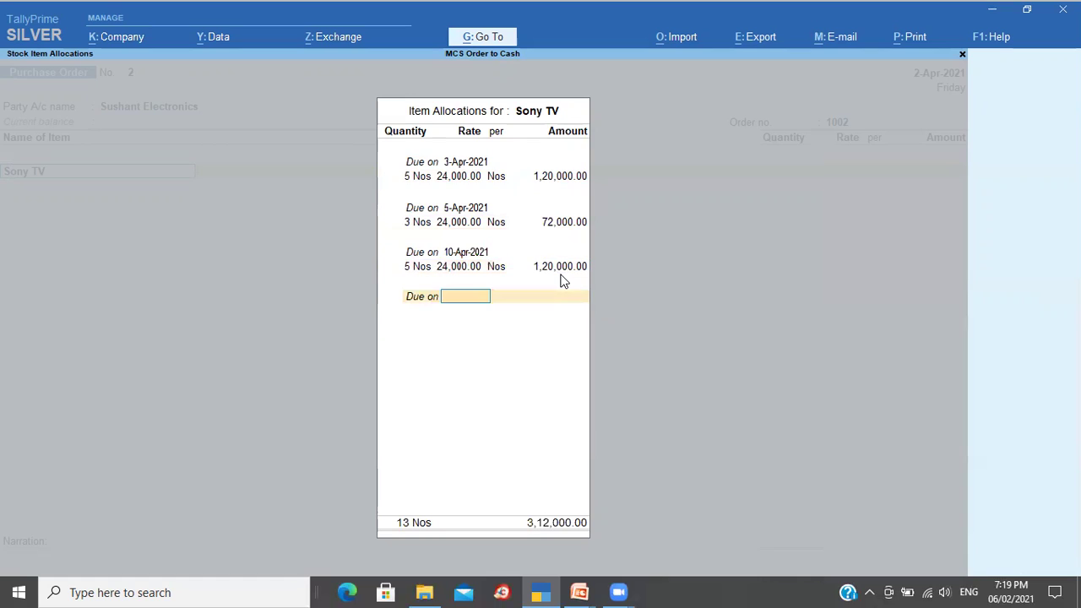
{"action": "key", "text": "Return"}
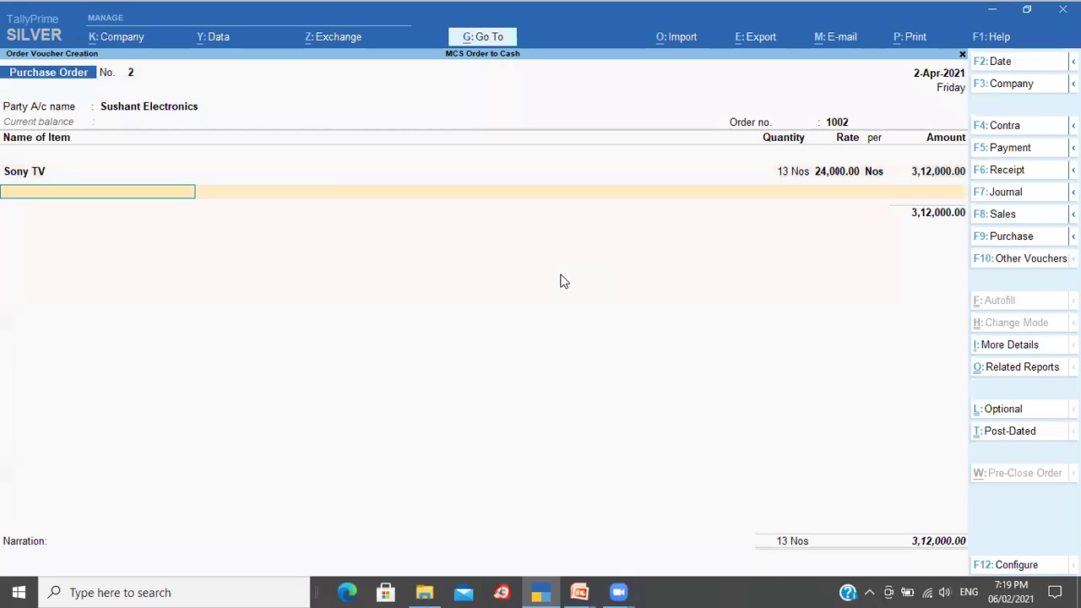
{"action": "key", "text": "Return"}
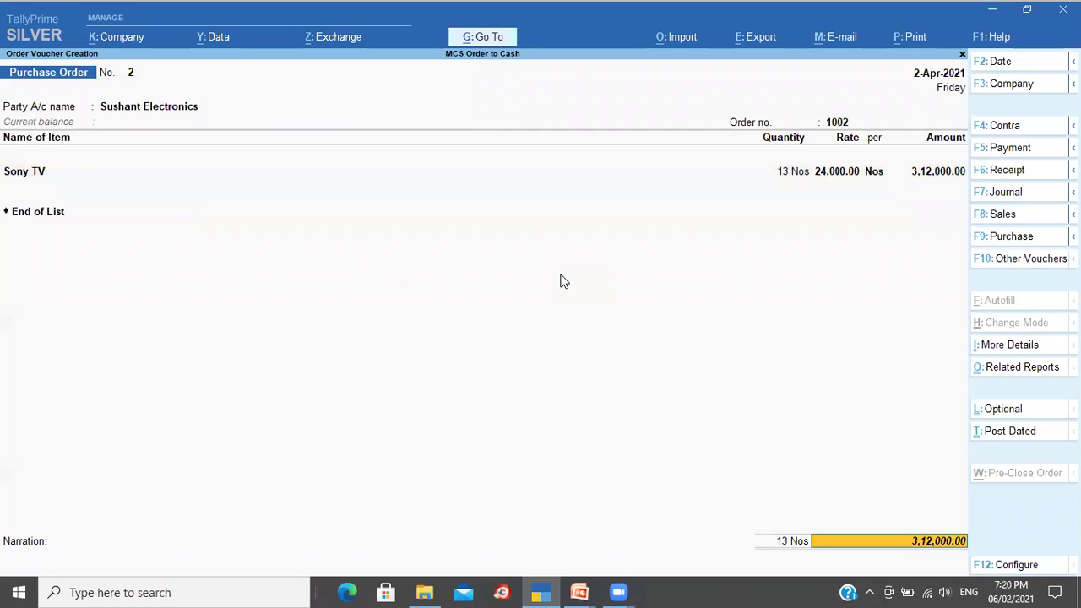
Step: Add the narration 'Being order placed' and save the purchase order
{"action": "key", "text": "Return"}
{"action": "type", "text": "Being order placed"}
{"action": "key", "text": "Return"}
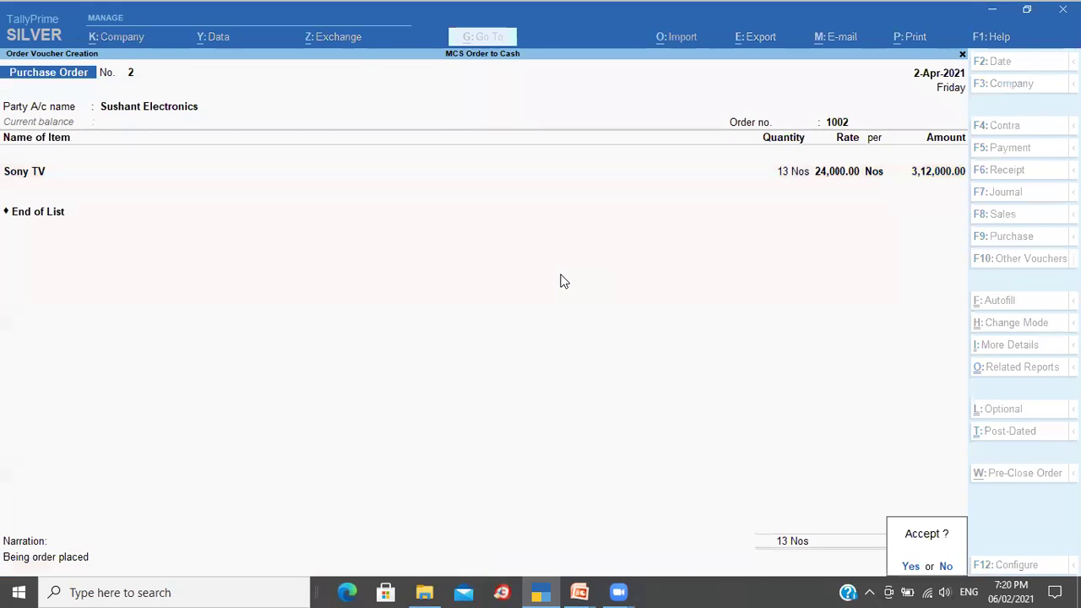
{"action": "key", "text": "Return"}
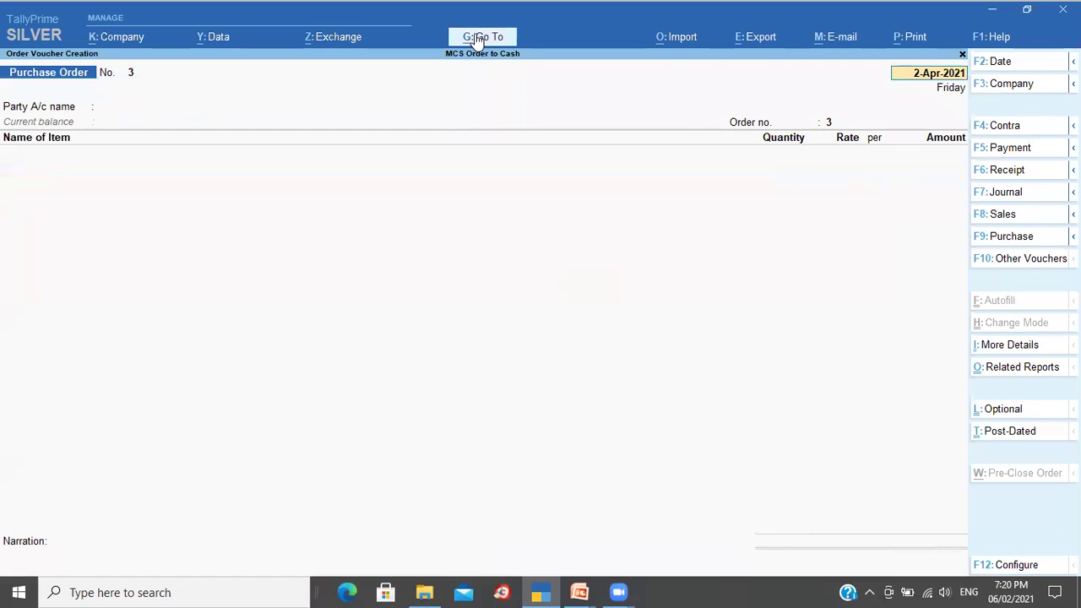
{"action": "left_click", "coordinate": [477, 37]}
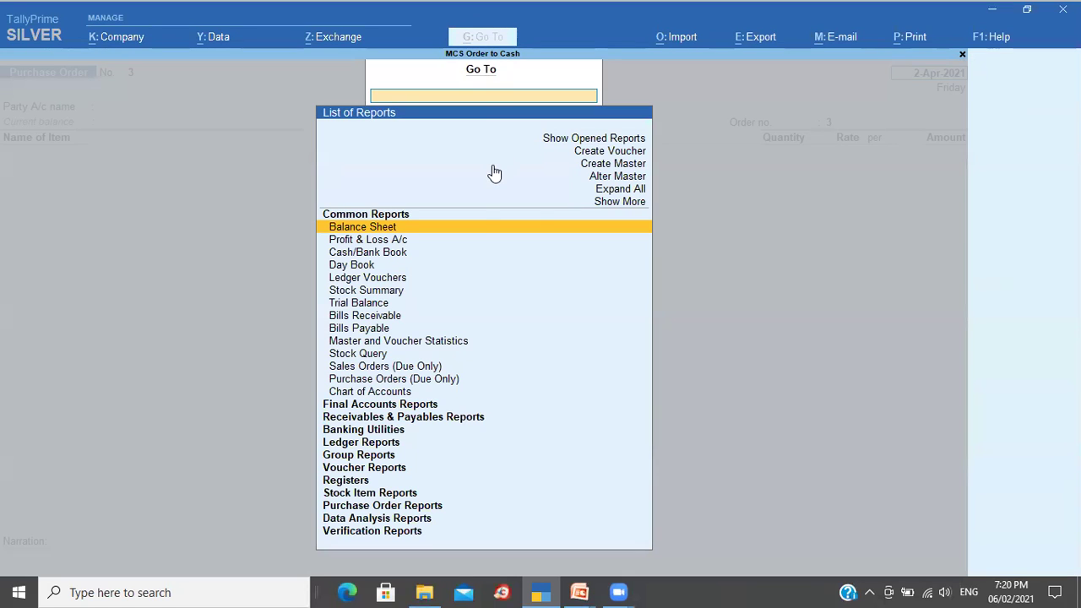
{"action": "left_click", "coordinate": [613, 140]}
{"action": "key", "text": "Return"}
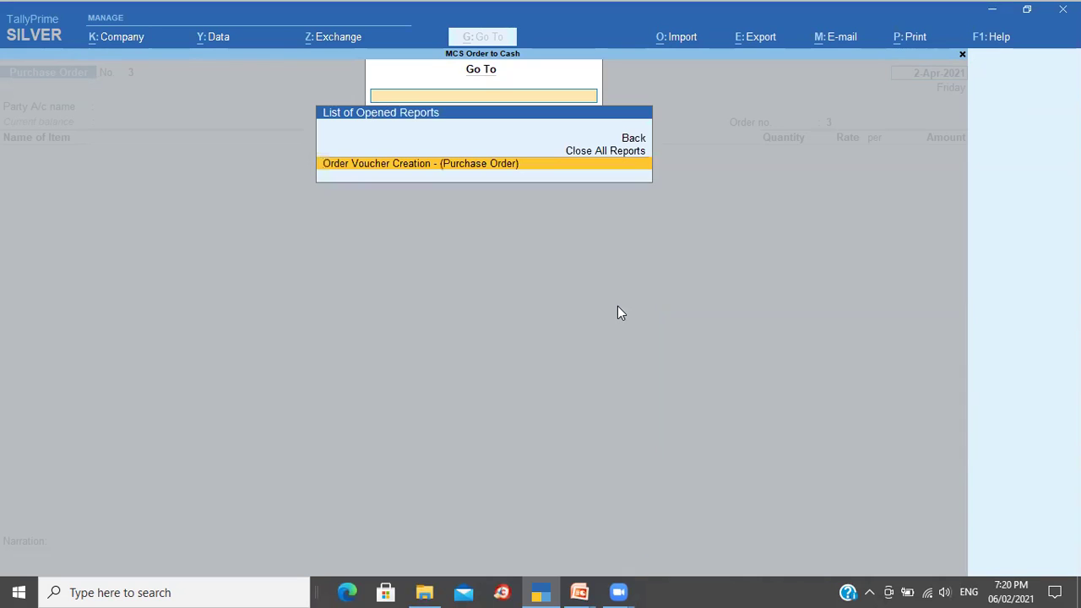
{"action": "key", "text": "Up"}
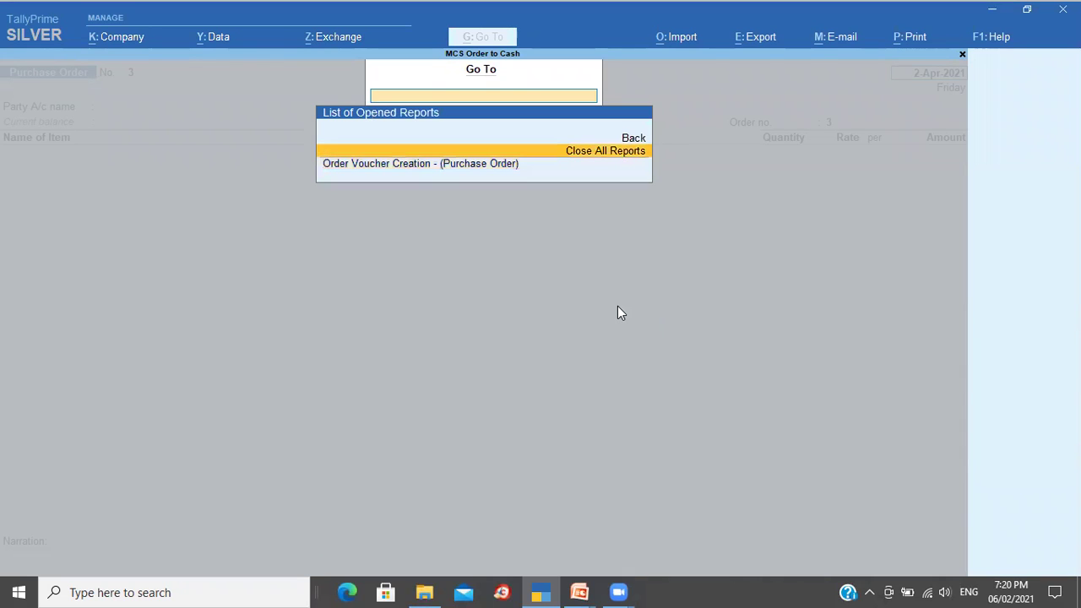
{"action": "key", "text": "Escape"}
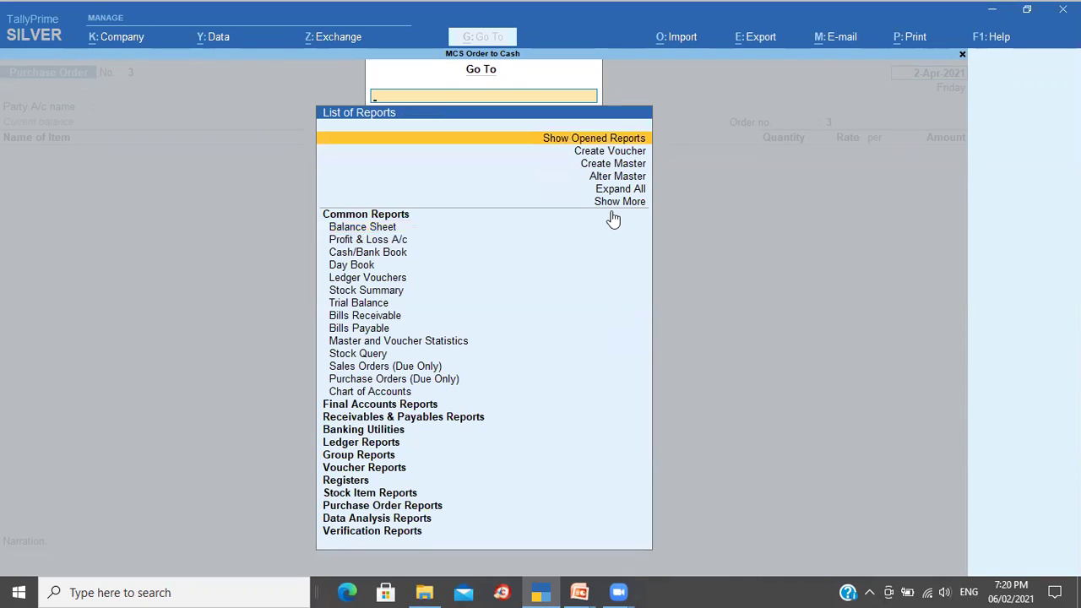
{"action": "key", "text": "Down"}
{"action": "key", "text": "Up"}
{"action": "key", "text": "Return"}
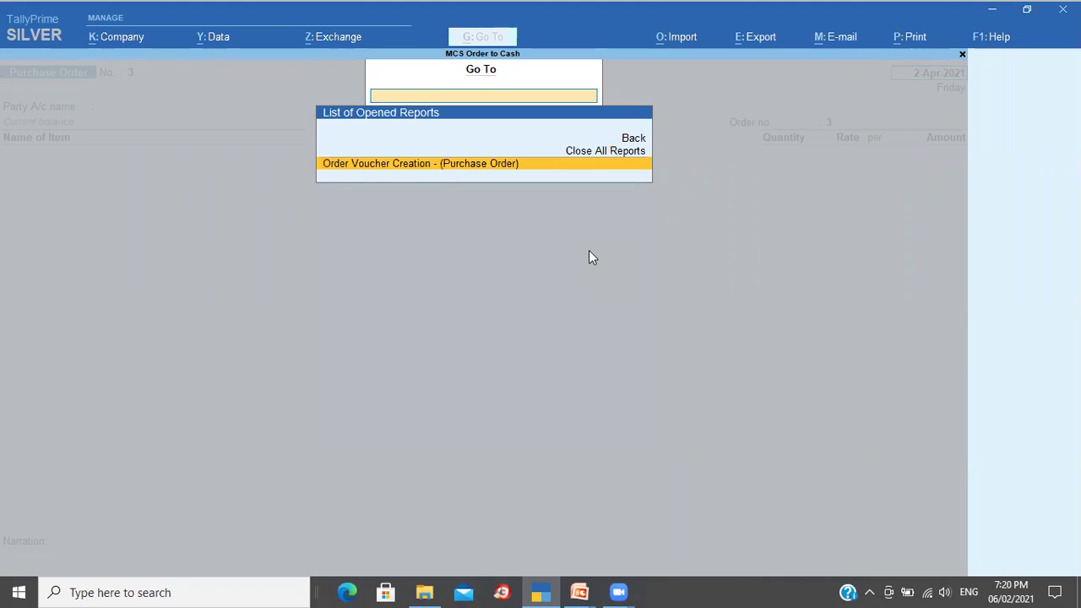
{"action": "key", "text": "Up"}
{"action": "key", "text": "Up"}
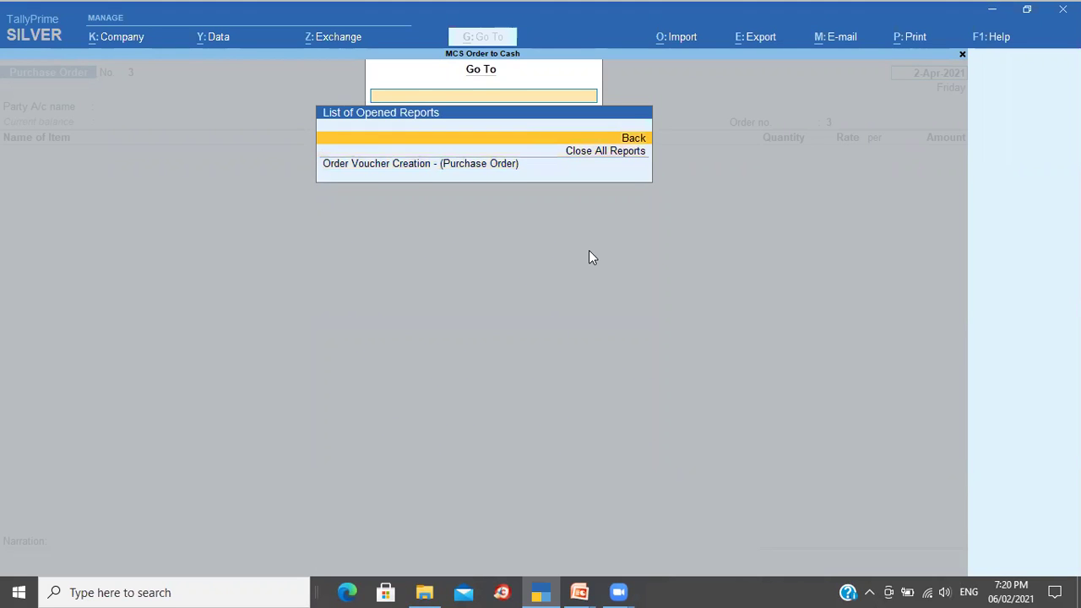
{"action": "key", "text": "Return"}
{"action": "type", "text": "Stoc"}
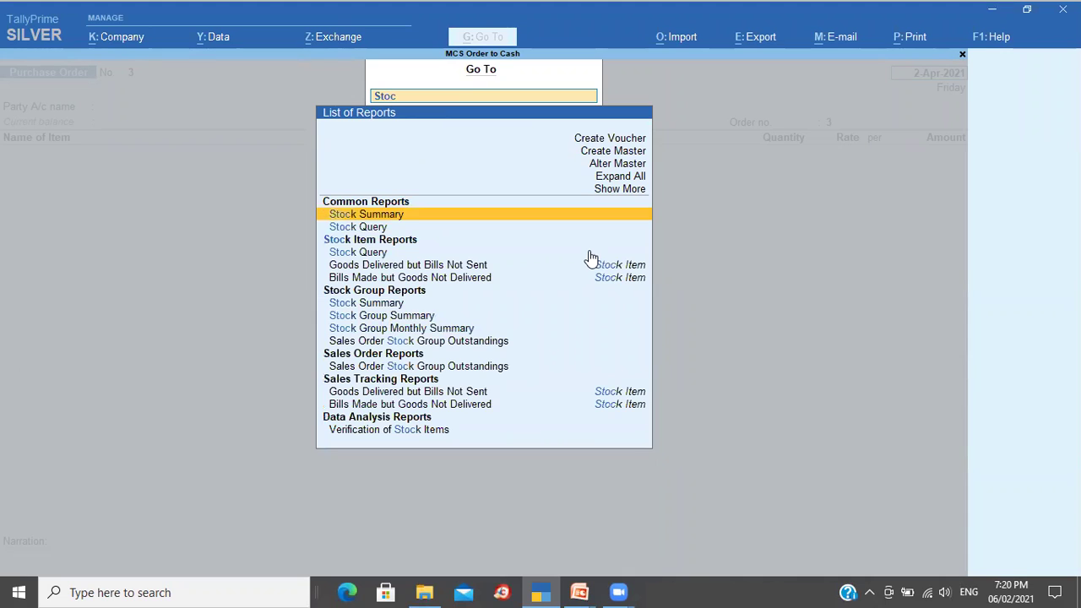
{"action": "key", "text": "Return"}
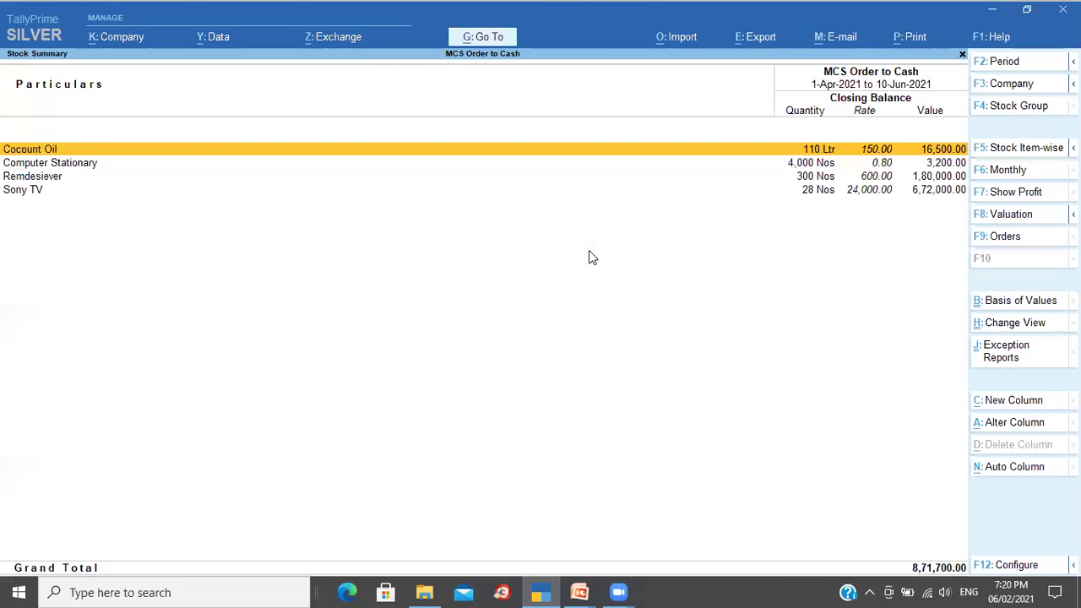
{"action": "key", "text": "Down"}
{"action": "key", "text": "Down"}
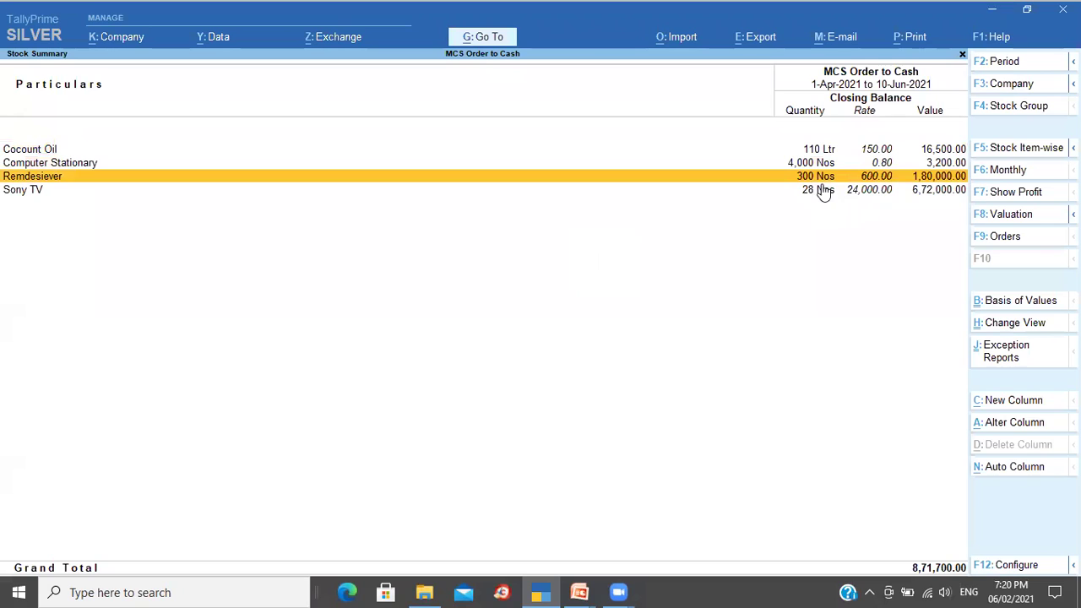
{"action": "left_click", "coordinate": [844, 193]}
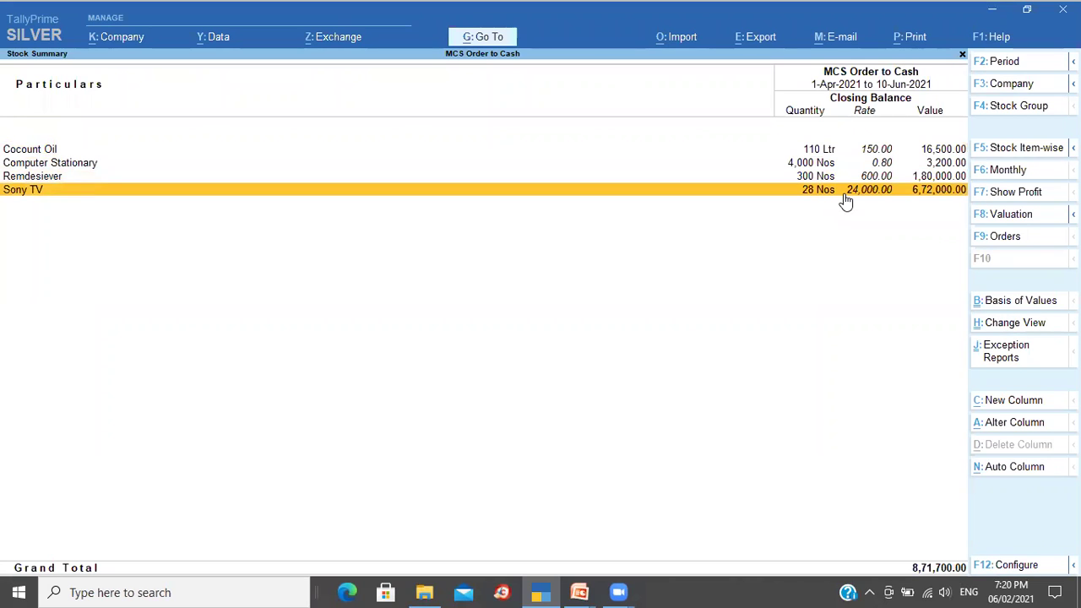
{"action": "left_click", "coordinate": [844, 193]}
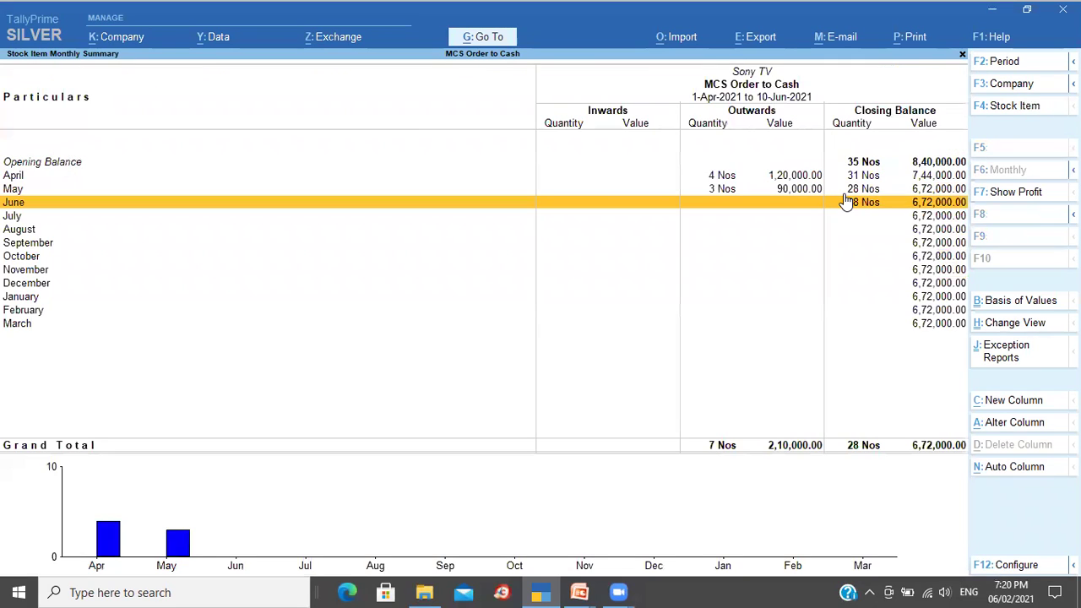
{"action": "key", "text": "Up"}
{"action": "key", "text": "Up"}
{"action": "key", "text": "Down"}
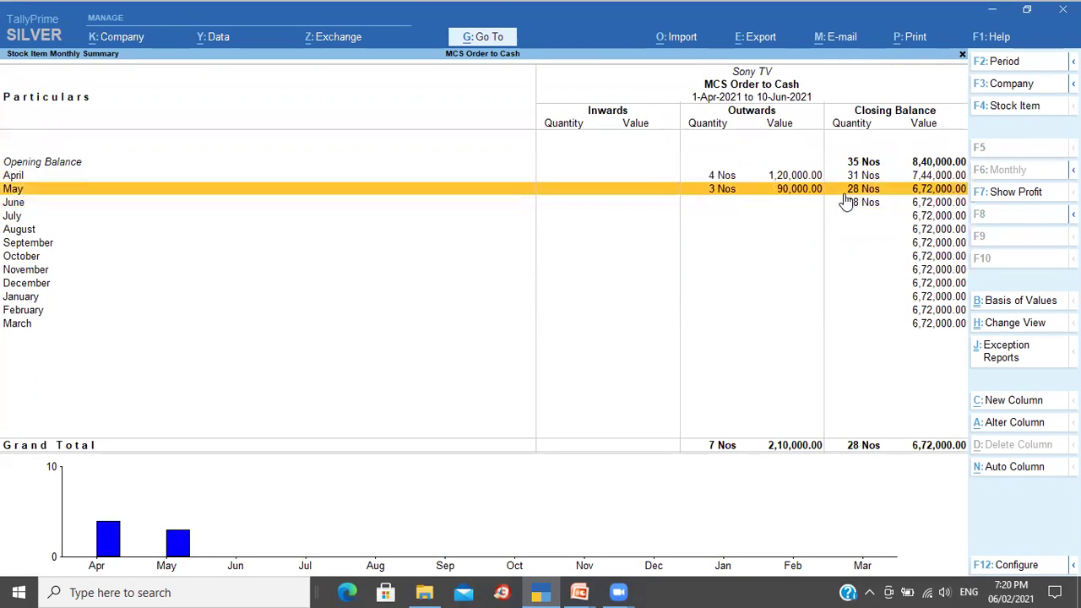
{"action": "key", "text": "Up"}
{"action": "key", "text": "Escape"}
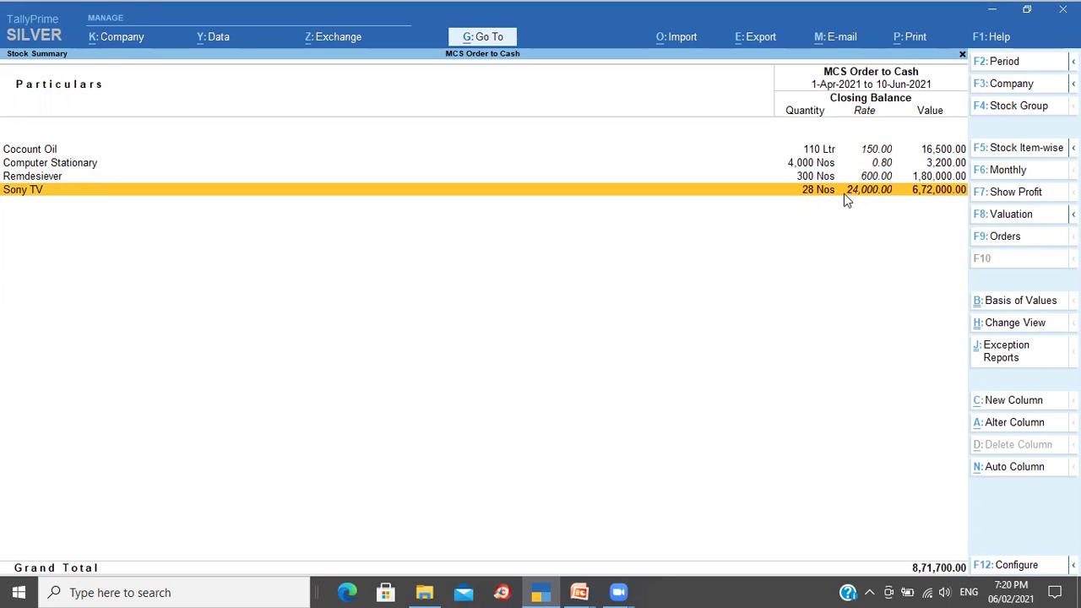
{"action": "key", "text": "Escape"}
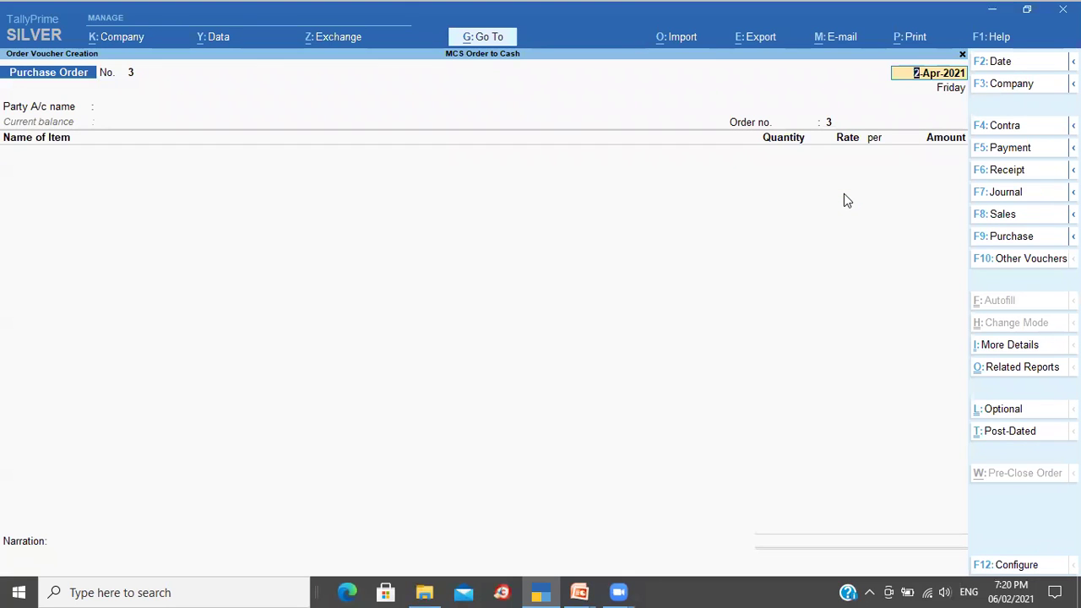
Step: Recall Purchase Order No. 2 and open a zoomed print preview of it
{"action": "key", "text": "Page_Up"}
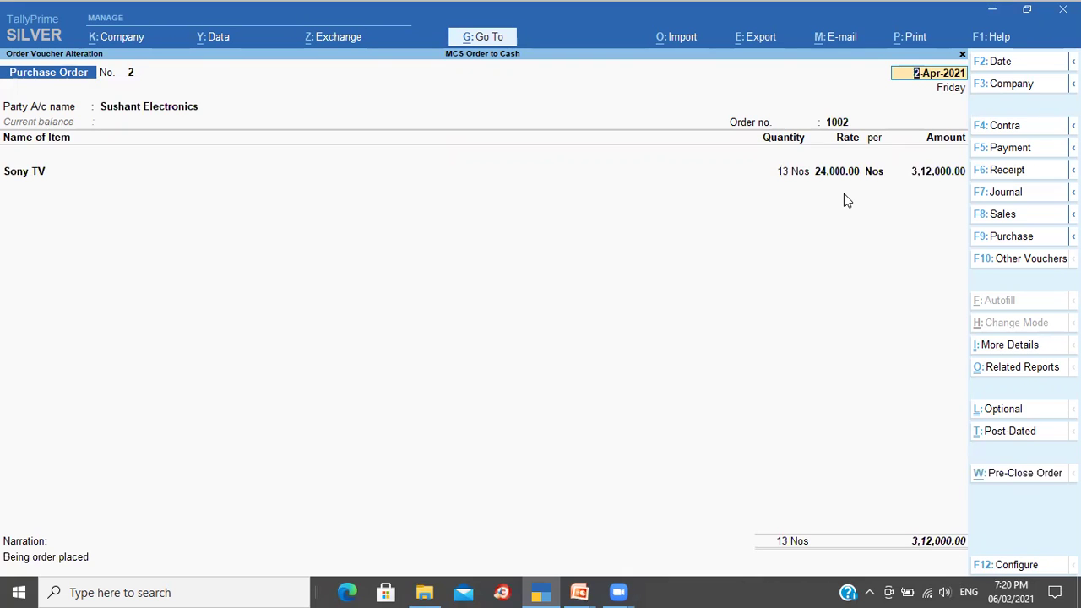
{"action": "key", "text": "ctrl"}
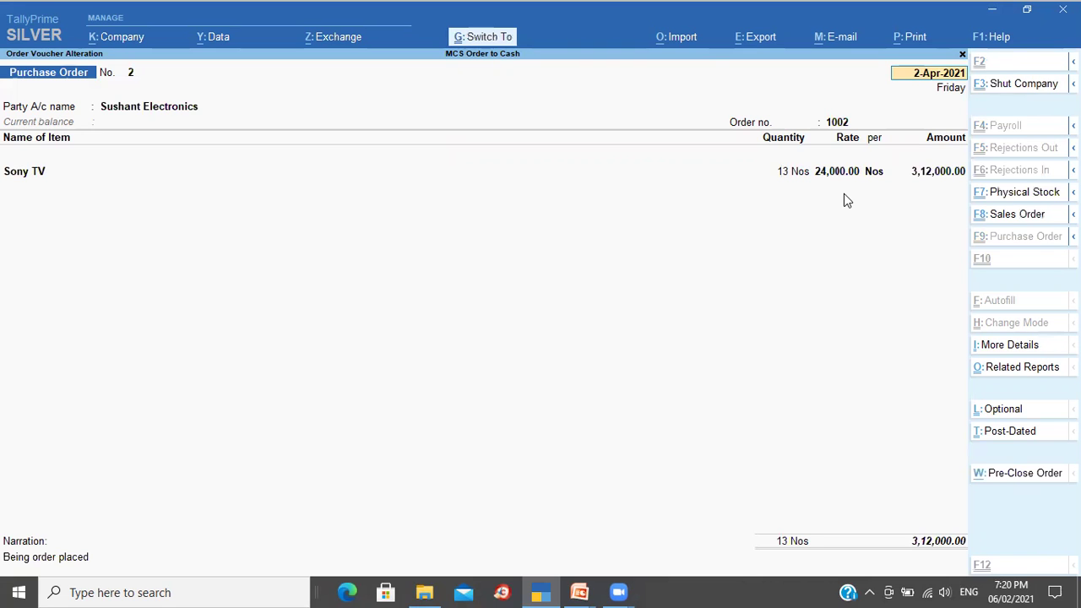
{"action": "key", "text": "ctrl+p"}
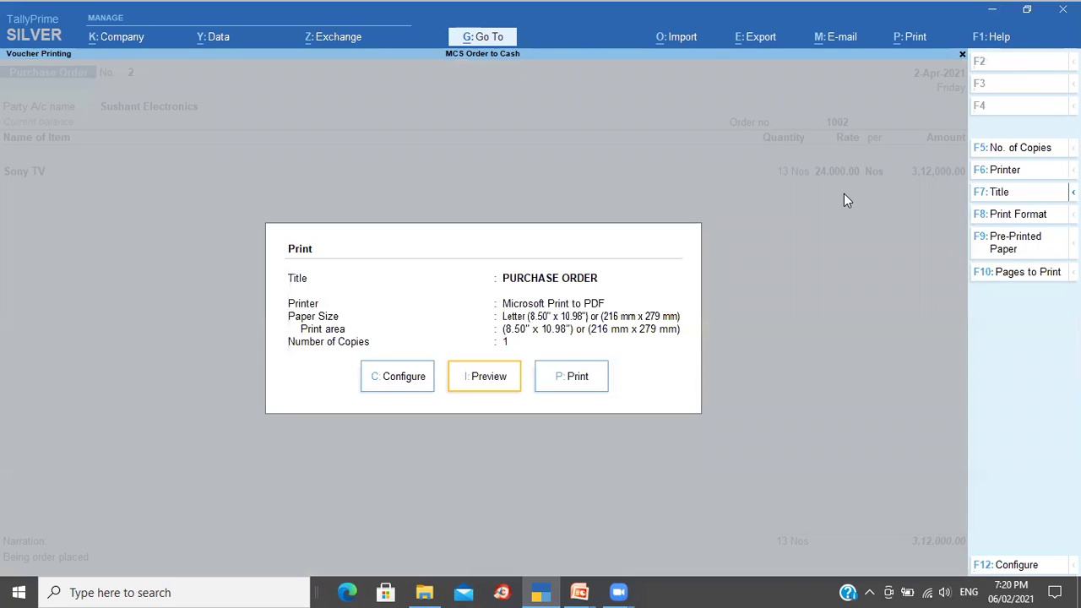
{"action": "key", "text": "i"}
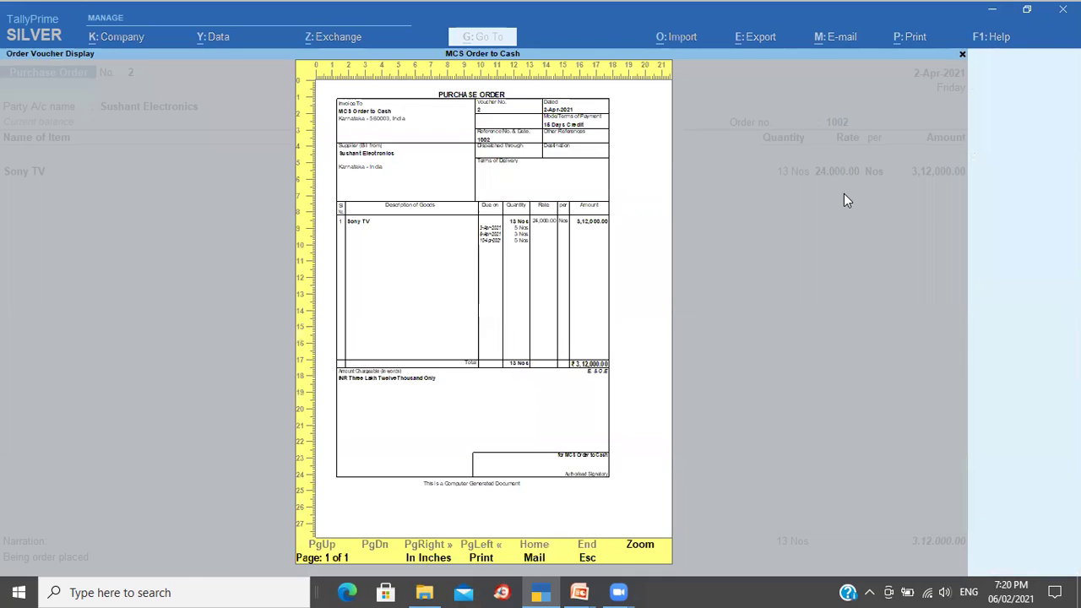
{"action": "key", "text": "Return"}
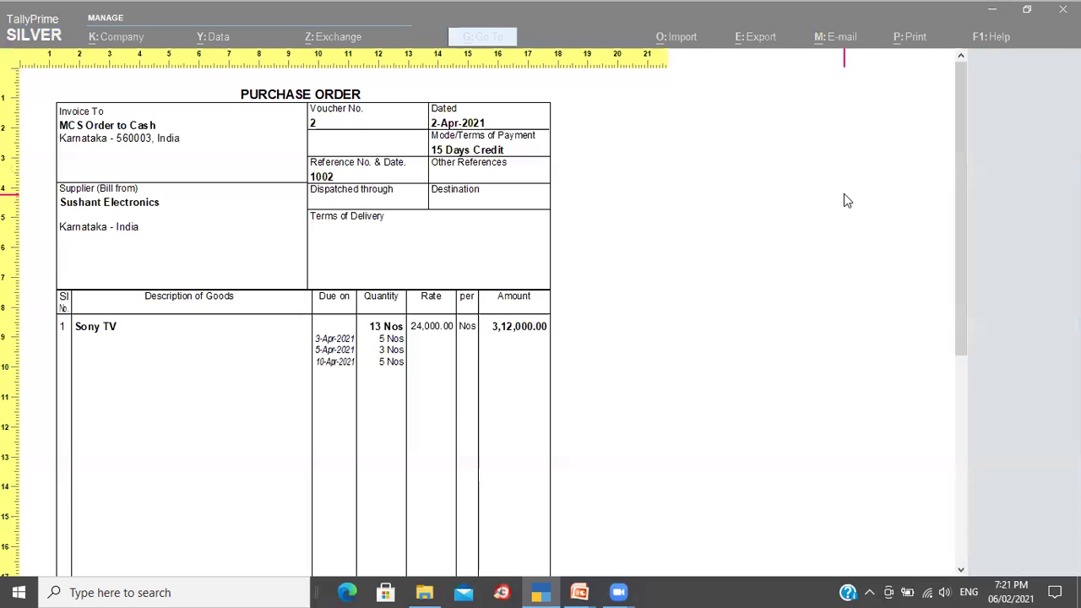
Step: Review the preview page, re-preview it at full width, then return to the order
{"action": "scroll", "coordinate": [844, 194], "scroll_direction": "down", "scroll_amount": 2}
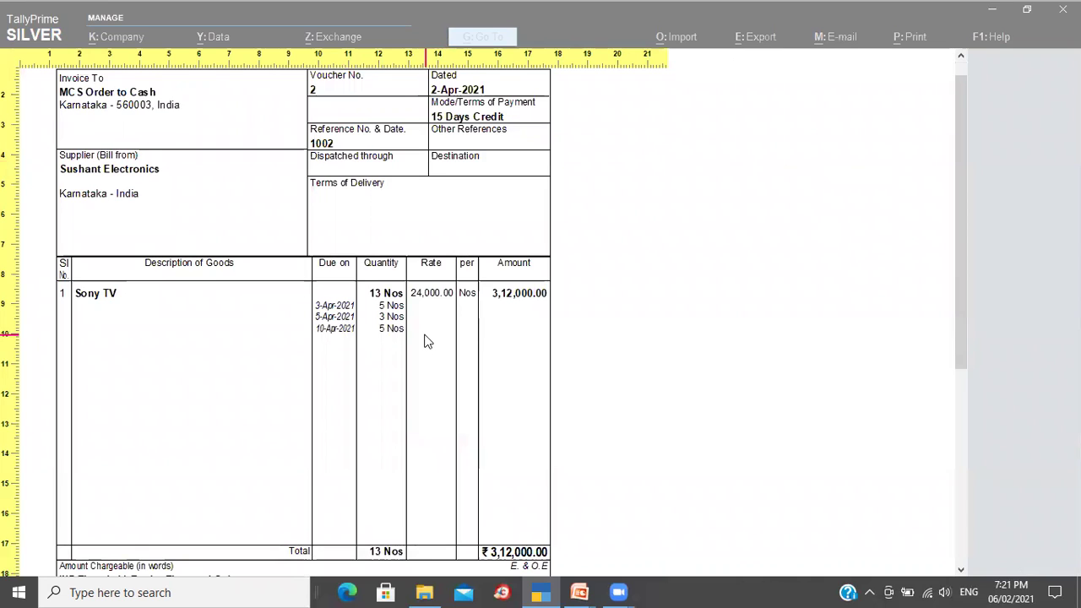
{"action": "scroll", "coordinate": [426, 340], "scroll_direction": "down", "scroll_amount": 3}
{"action": "scroll", "coordinate": [427, 340], "scroll_direction": "down", "scroll_amount": 1}
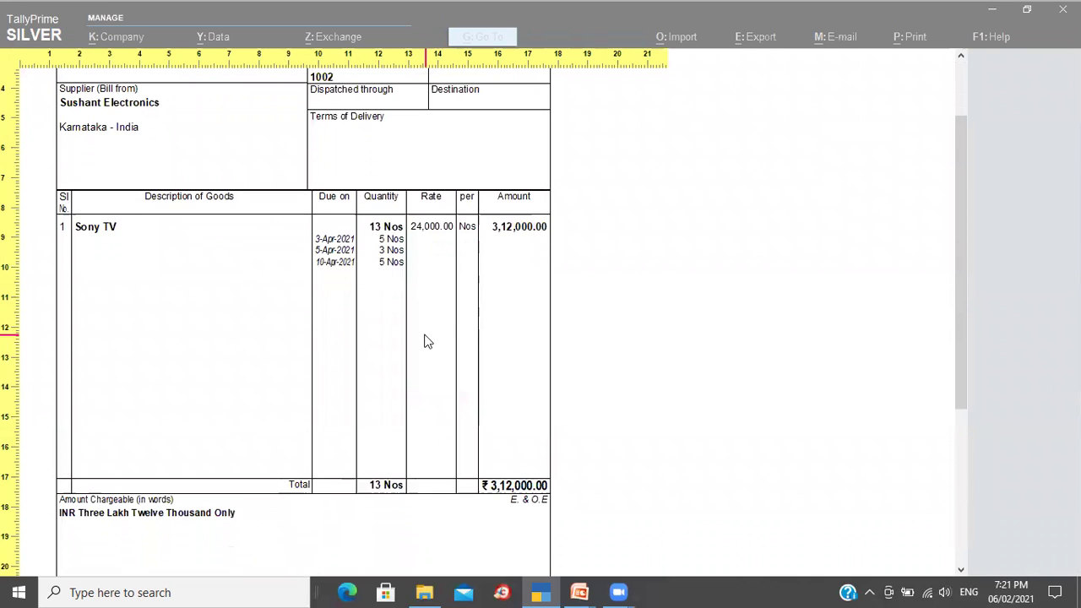
{"action": "scroll", "coordinate": [426, 340], "scroll_direction": "down", "scroll_amount": 3}
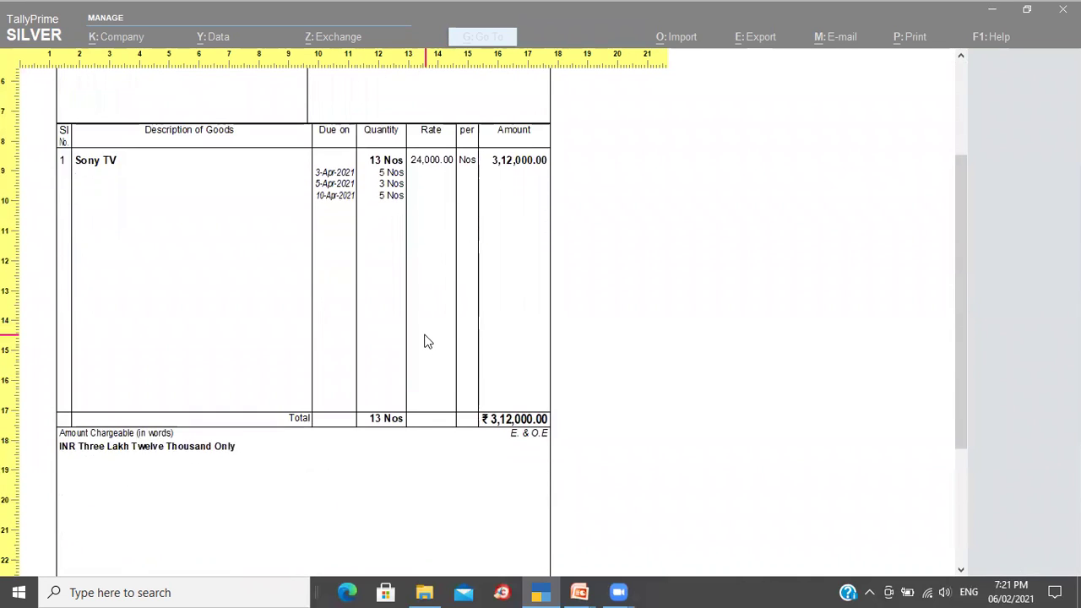
{"action": "scroll", "coordinate": [426, 340], "scroll_direction": "up", "scroll_amount": 8}
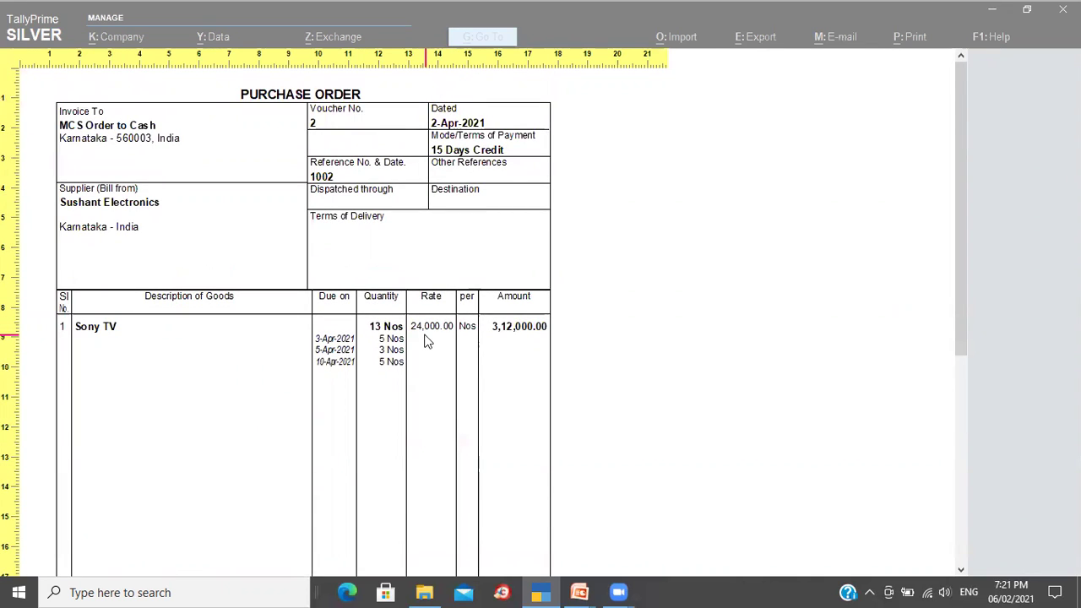
{"action": "left_click", "coordinate": [426, 340]}
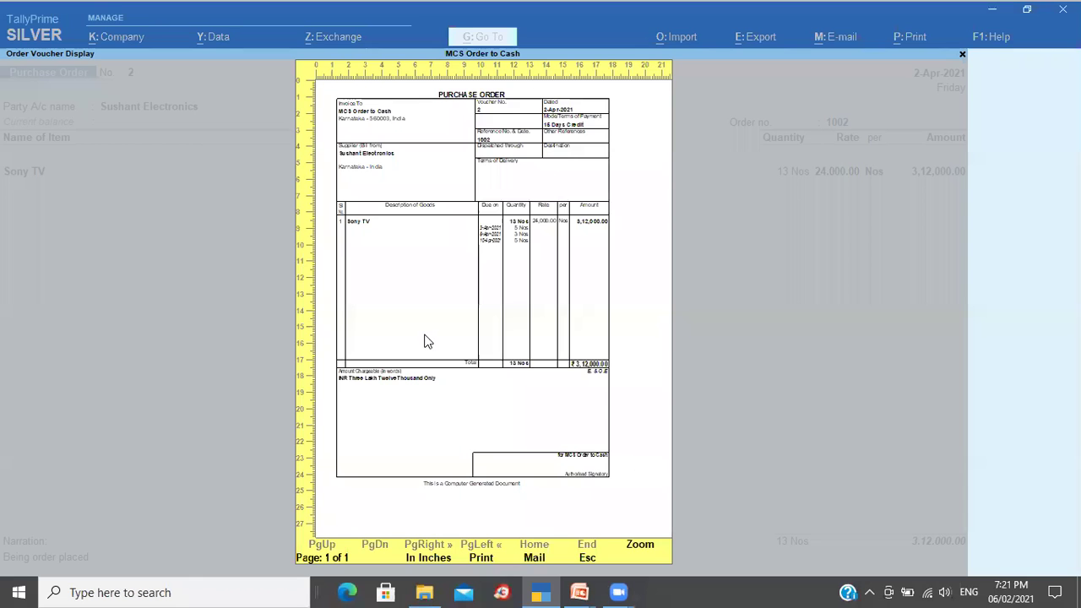
{"action": "key", "text": "Escape"}
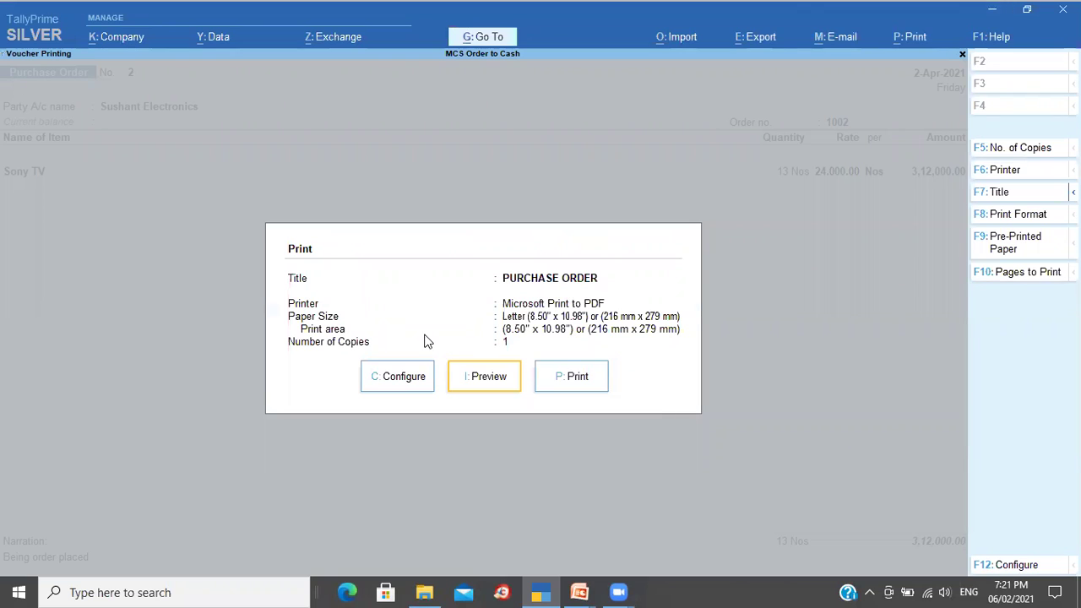
{"action": "key", "text": "i"}
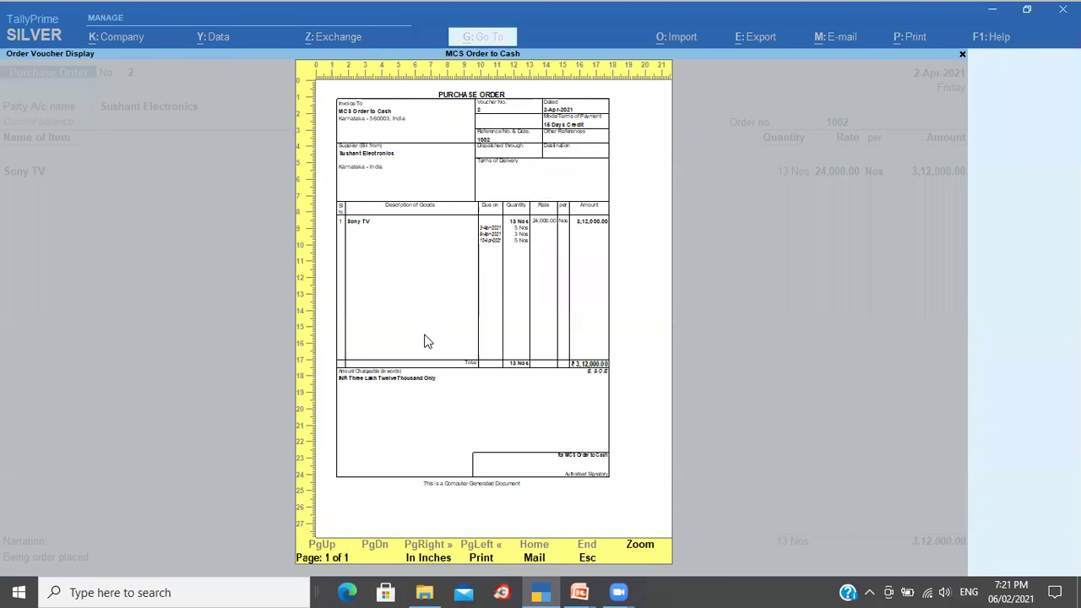
{"action": "key", "text": "alt+z"}
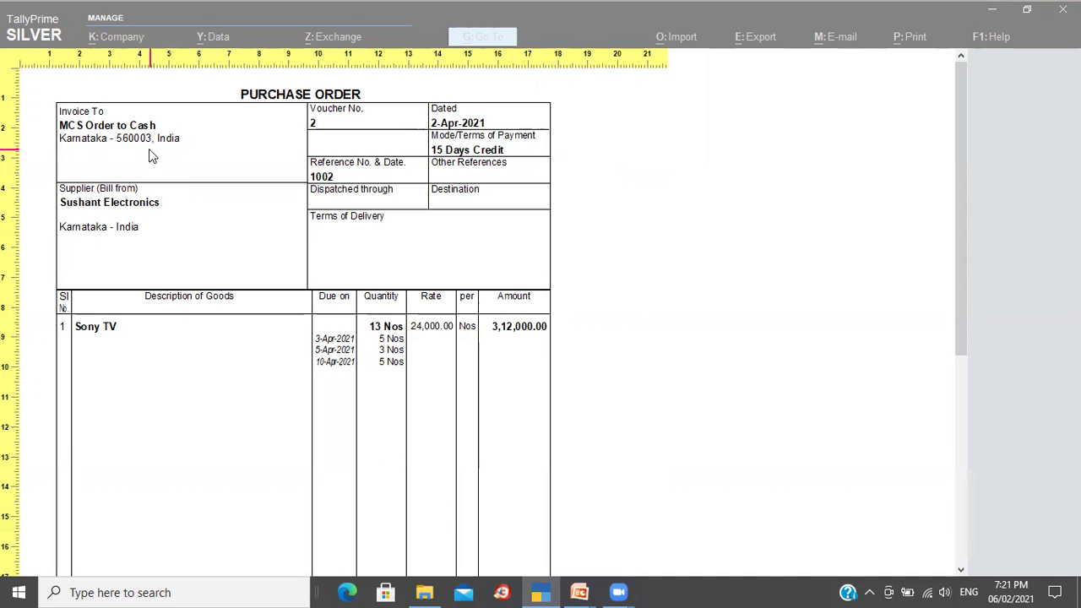
{"action": "key", "text": "Escape"}
{"action": "key", "text": "Escape"}
{"action": "key", "text": "Escape"}
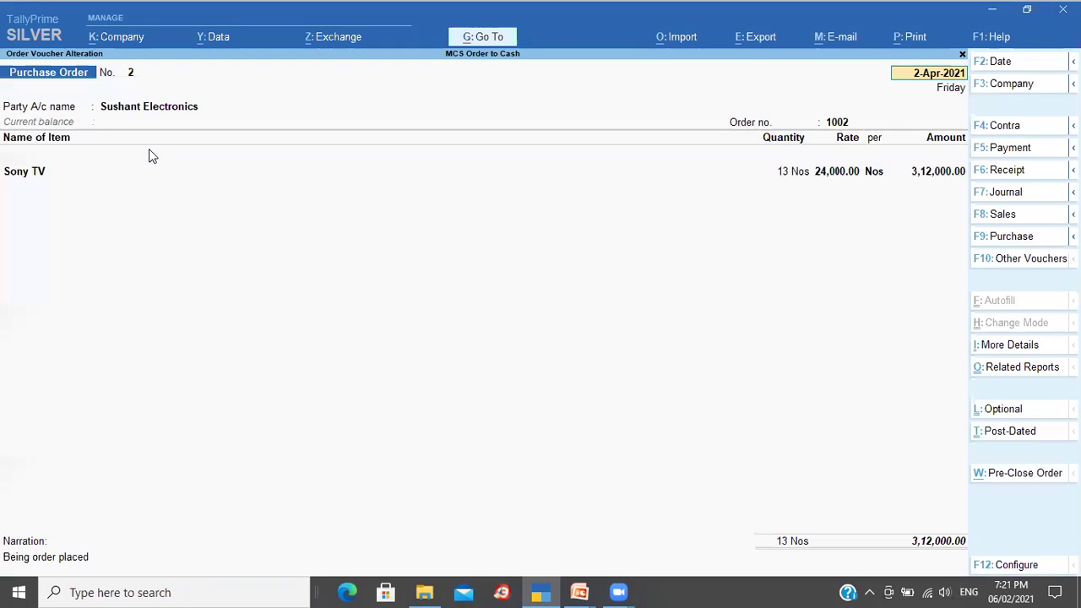
Step: Quit the voucher to Gateway of Tally and open the company alteration screen
{"action": "key", "text": "ctrl+a"}
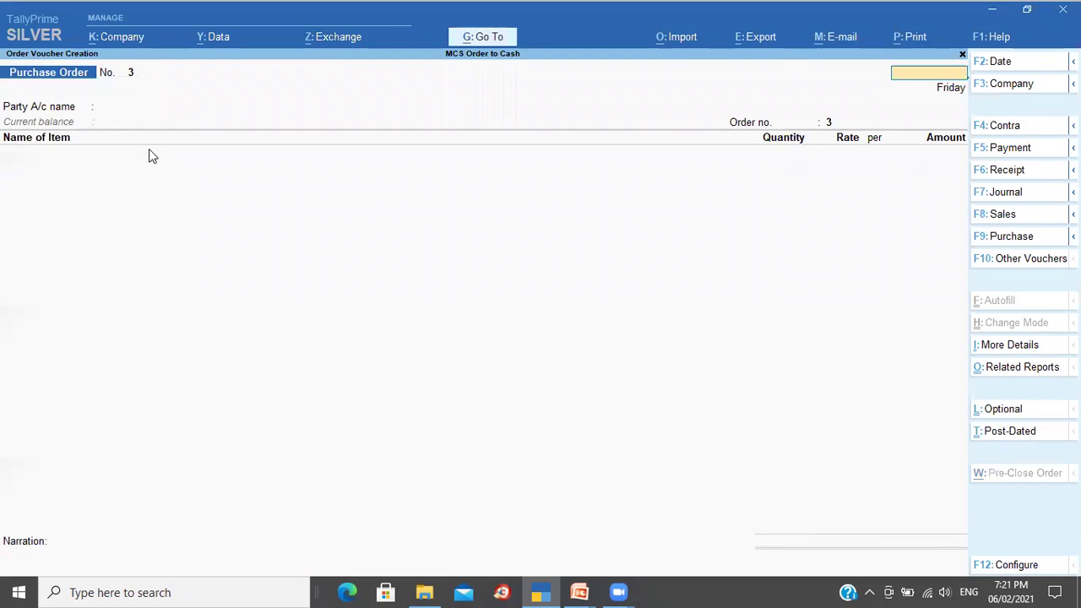
{"action": "key", "text": "Escape"}
{"action": "key", "text": "Return"}
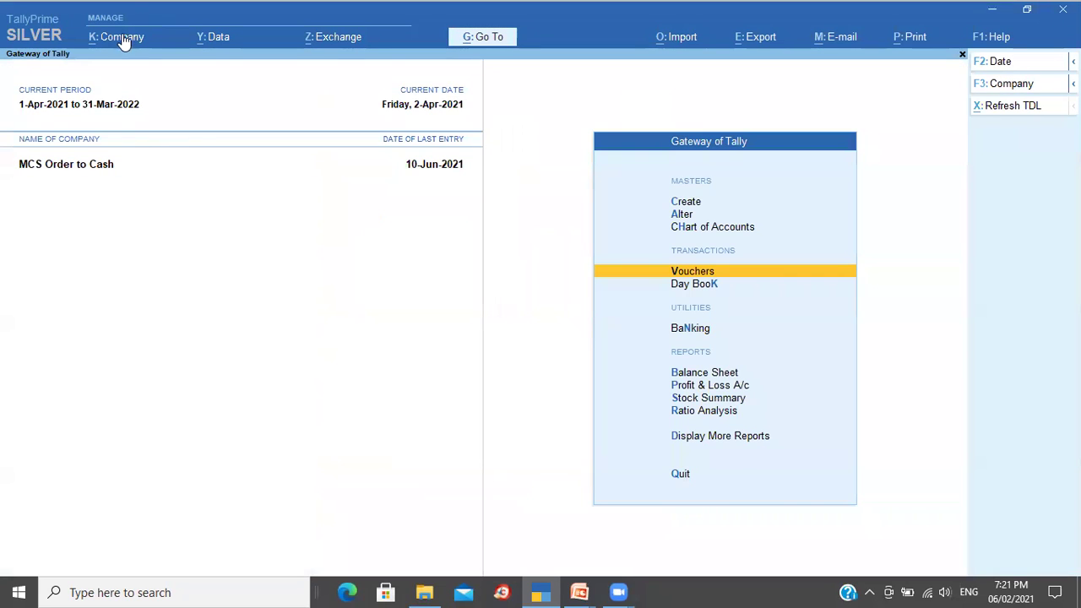
{"action": "left_click", "coordinate": [123, 41]}
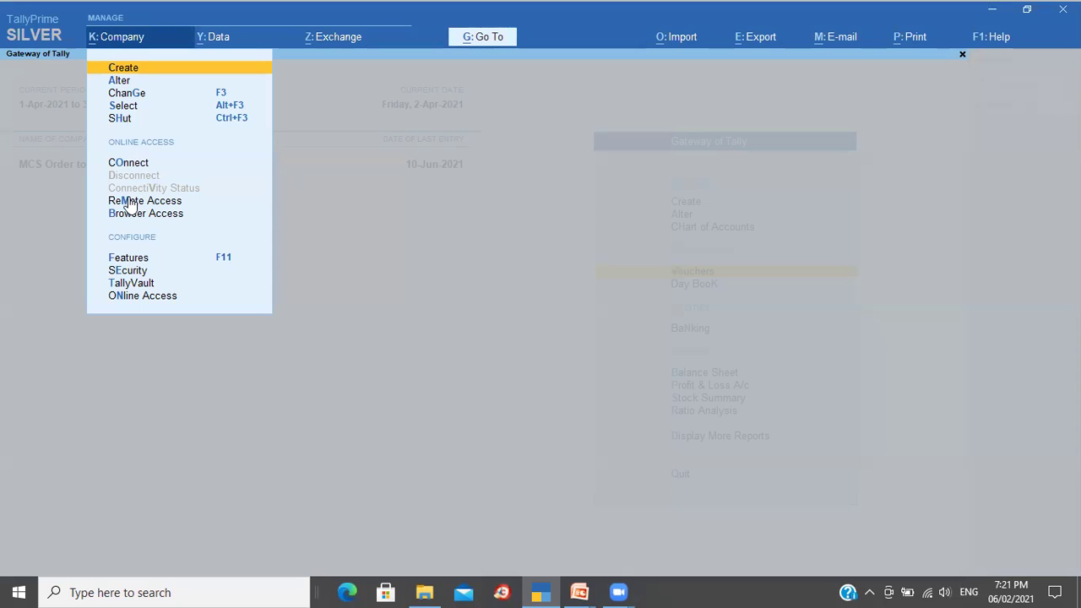
{"action": "left_click", "coordinate": [129, 82]}
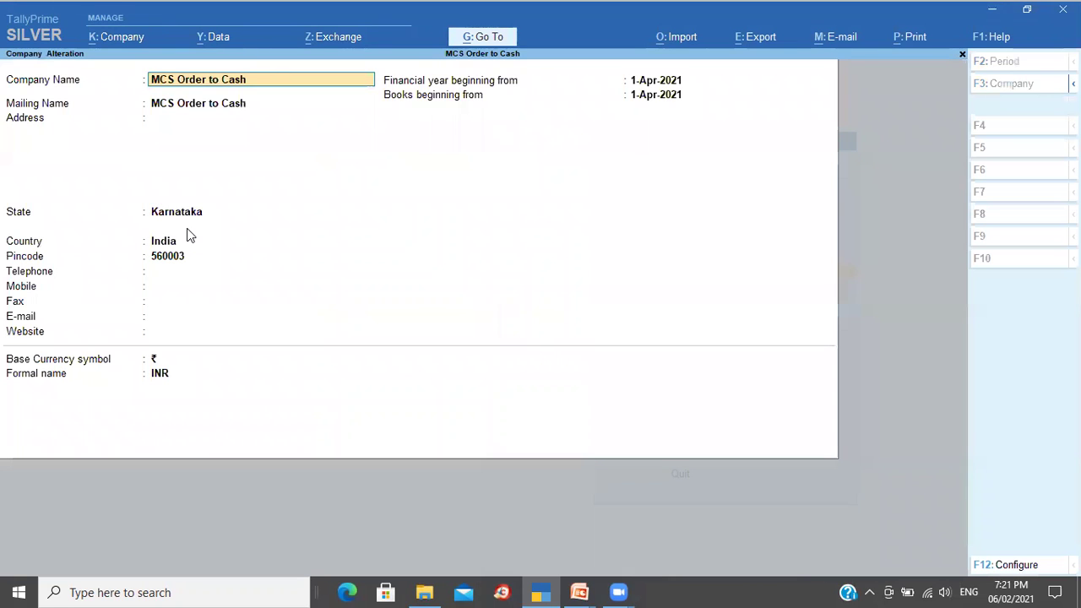
Step: Set the mailing name to Medha Consultancy Services and enter the company's two-line address
{"action": "key", "text": "Return"}
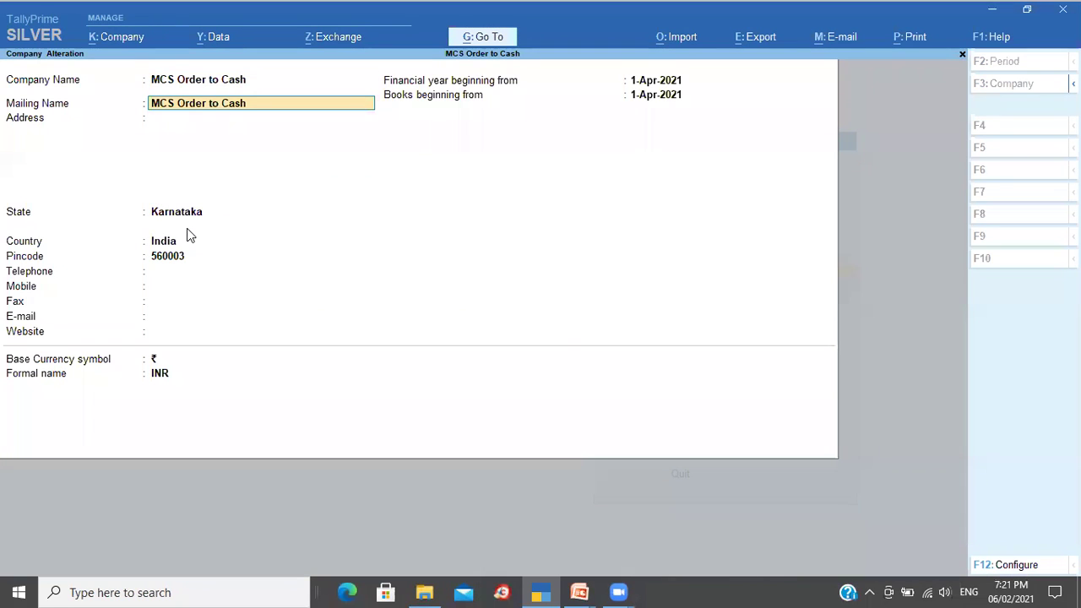
{"action": "type", "text": "Medha Consultancy Services"}
{"action": "key", "text": "Return"}
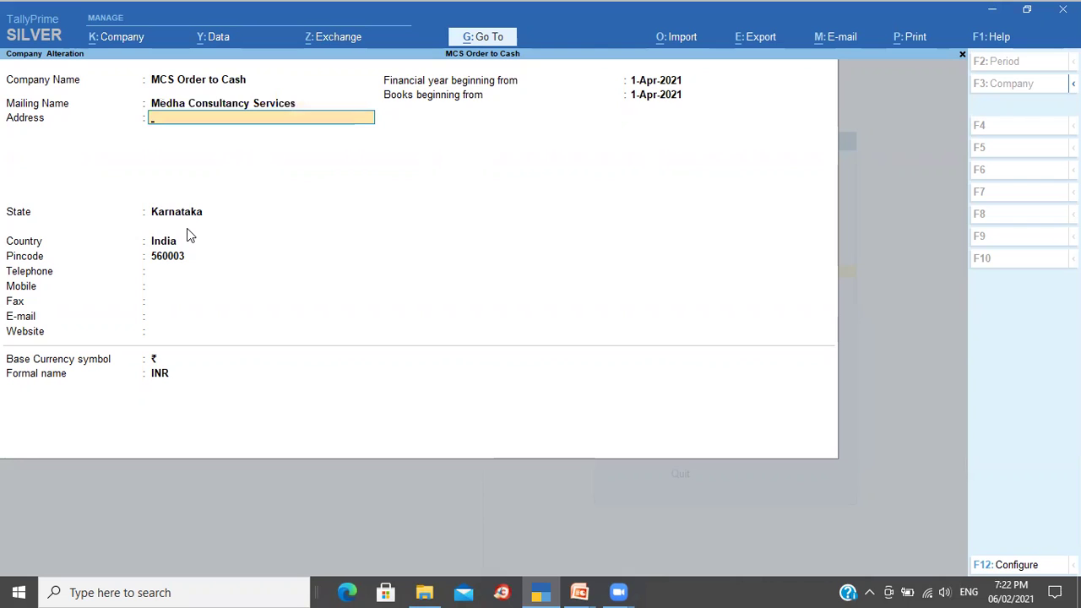
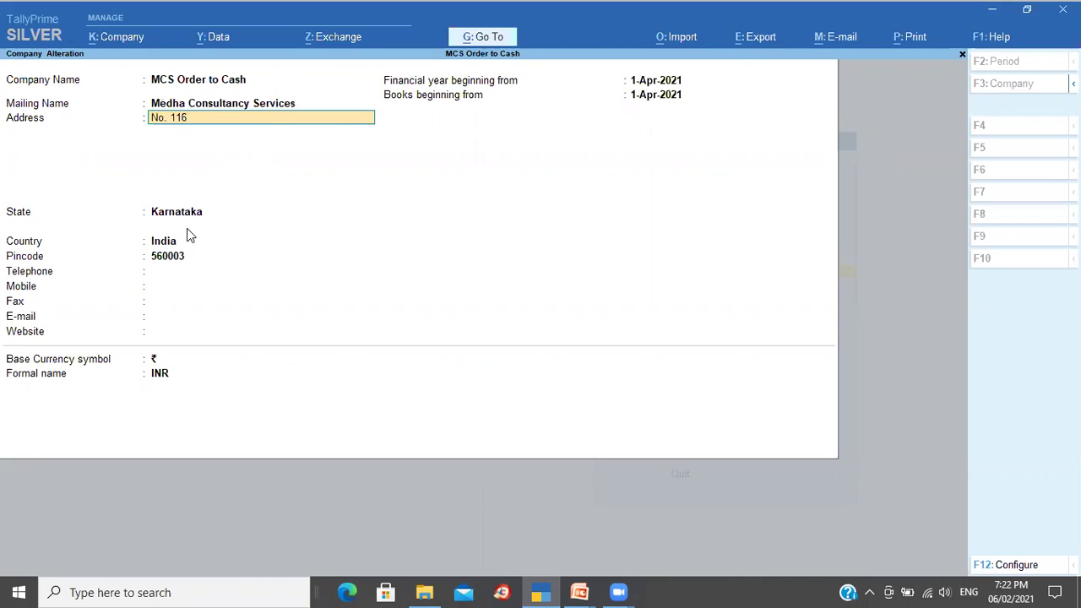
{"action": "key", "text": "Return"}
{"action": "type", "text": "Bengaluru"}
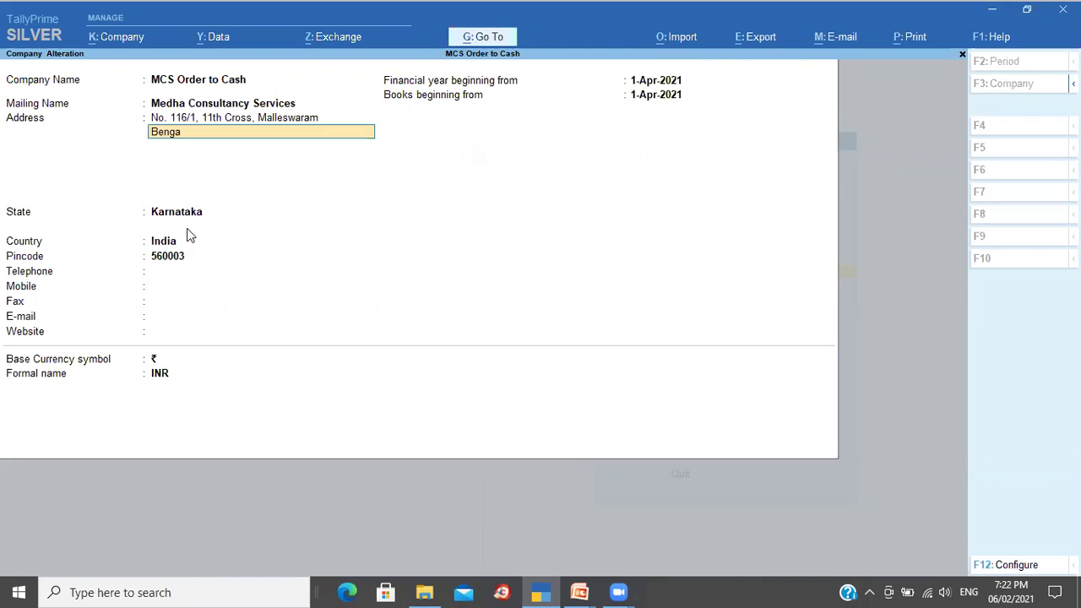
{"action": "key", "text": "Return"}
{"action": "key", "text": "Return"}
{"action": "key", "text": "Return"}
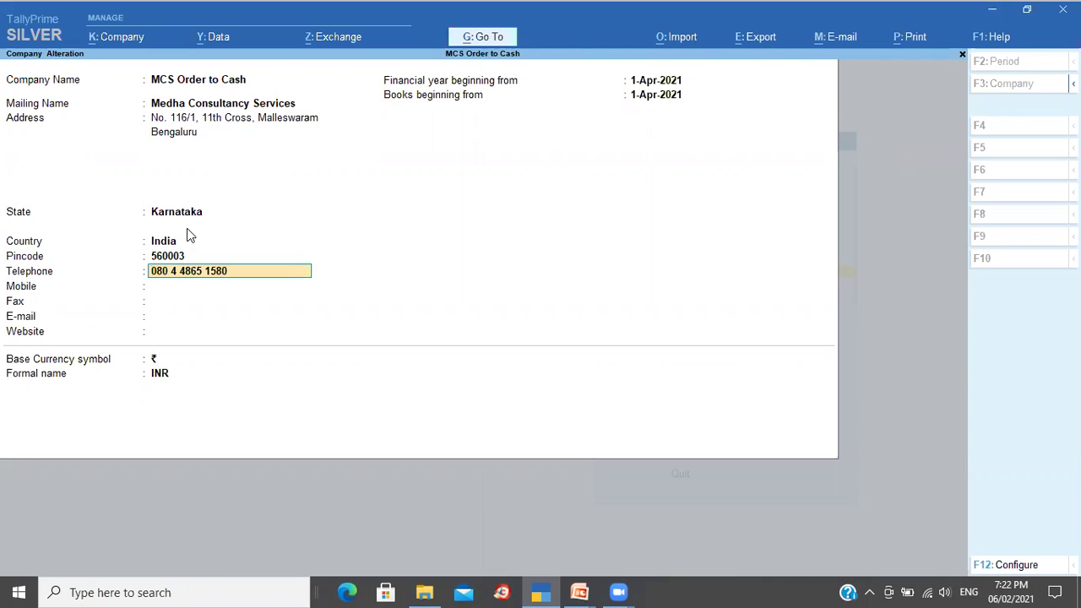
Step: Enter the company's telephone, mobile number and e-mail address, and save the changes
{"action": "key", "text": "Return"}
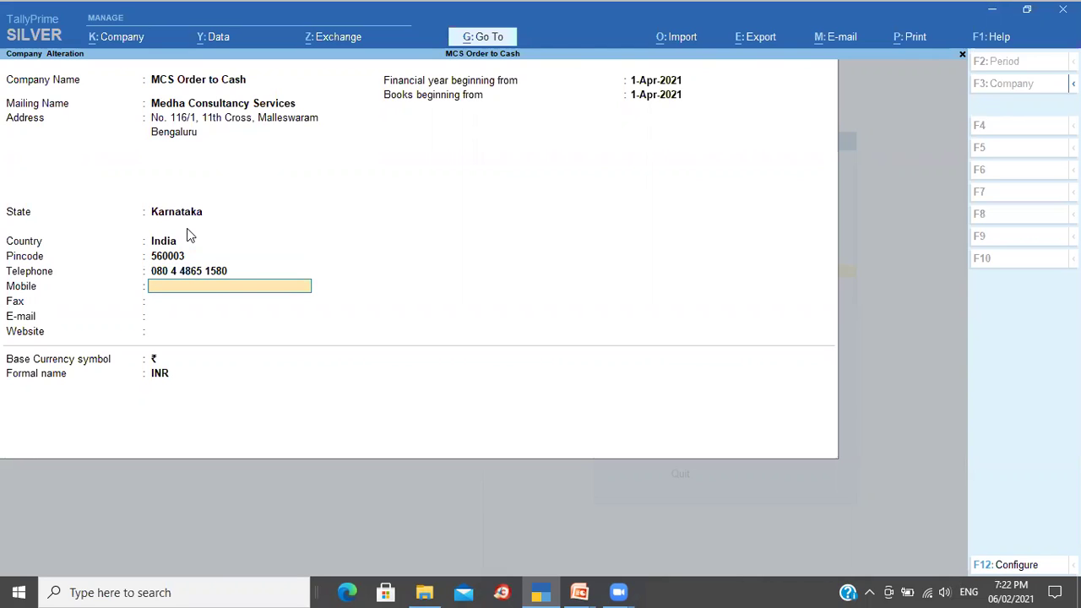
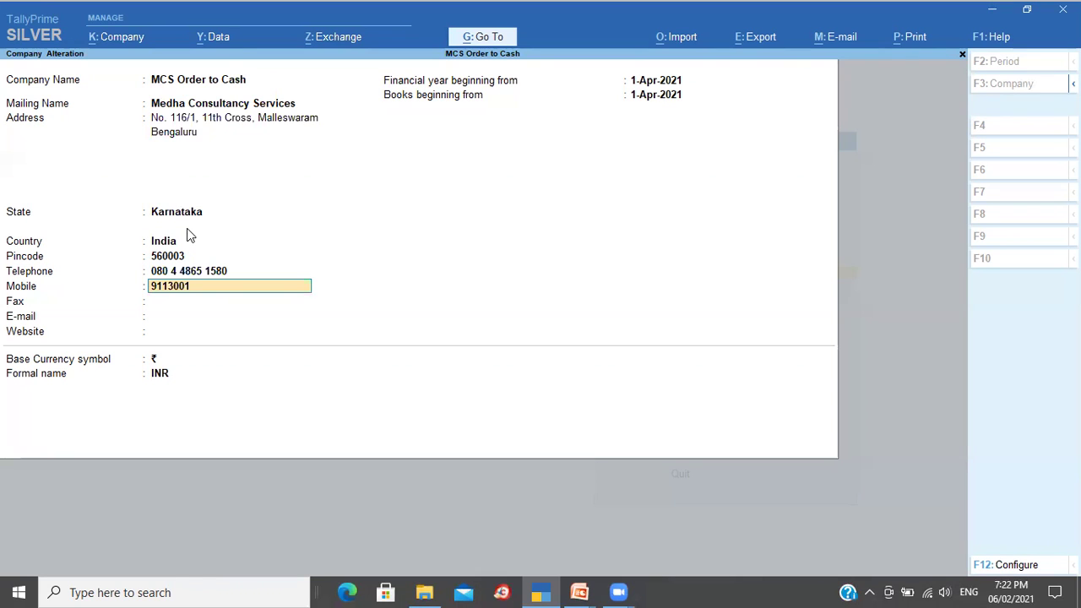
{"action": "key", "text": "Return"}
{"action": "key", "text": "Return"}
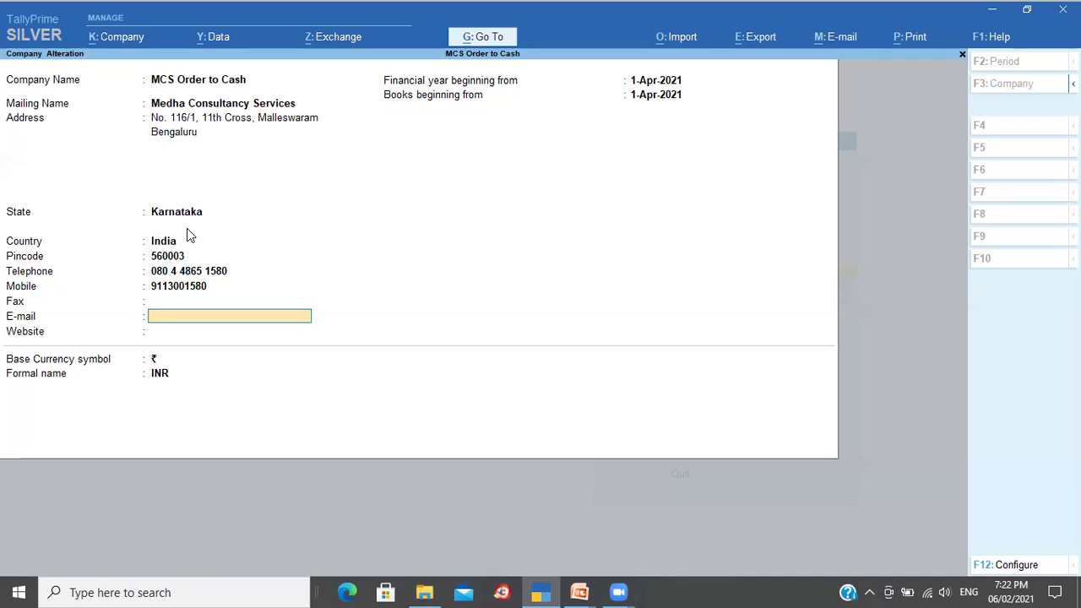
{"action": "key", "text": "Return"}
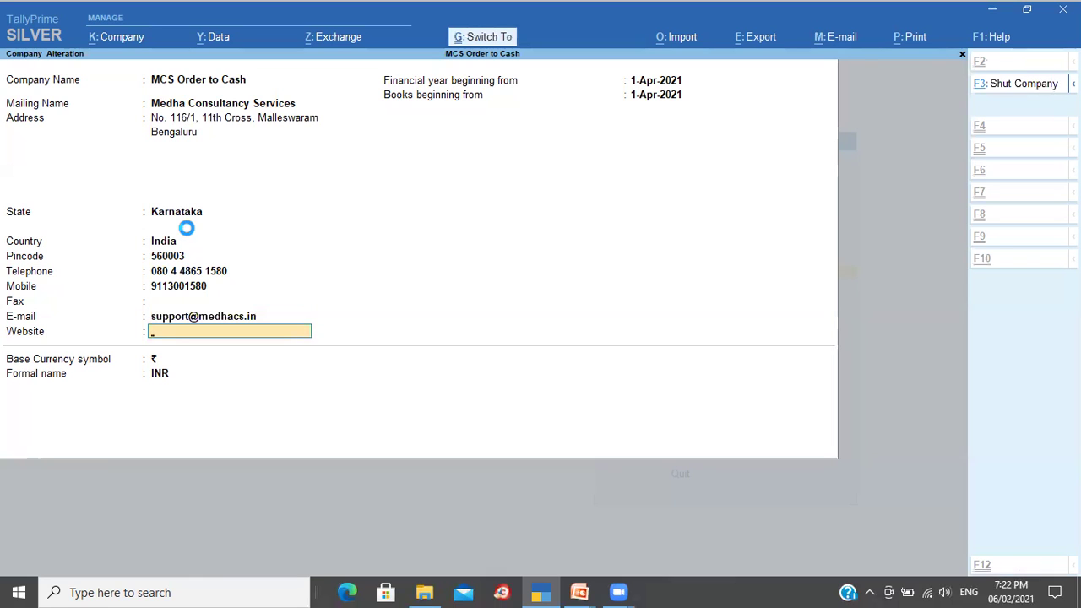
{"action": "key", "text": "ctrl+a"}
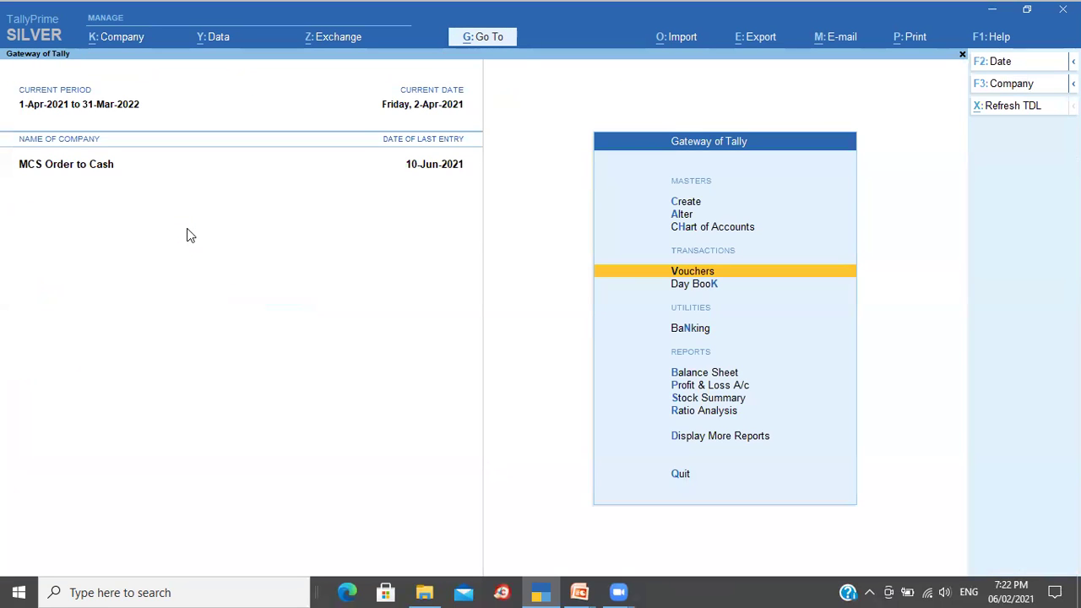
Step: Open the Sushant Electronics purchase order from Day Book and show an enlarged print preview
{"action": "key", "text": "k"}
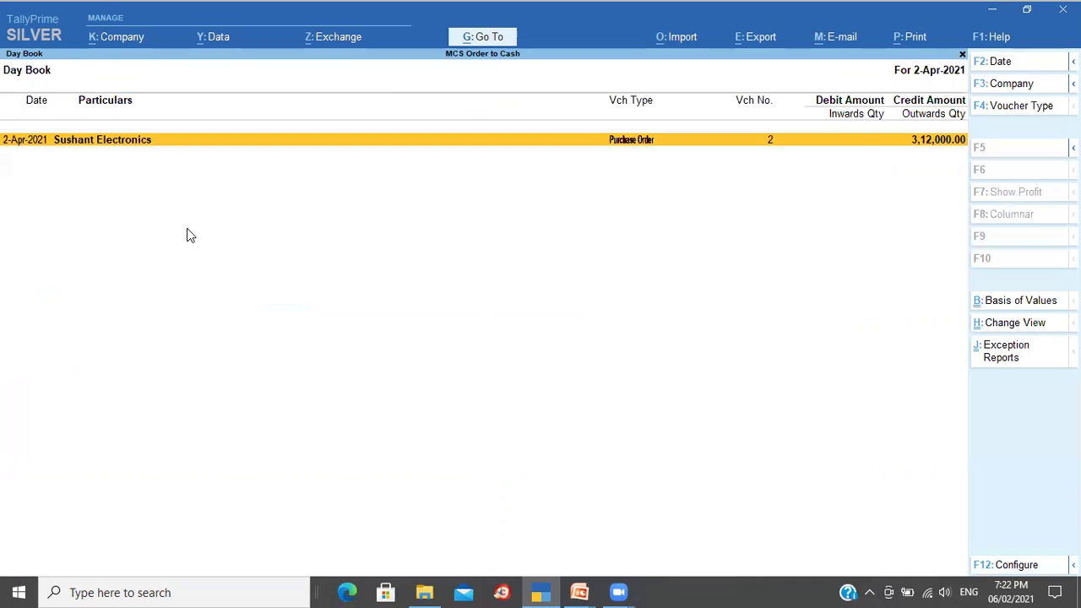
{"action": "key", "text": "Return"}
{"action": "key", "text": "ctrl"}
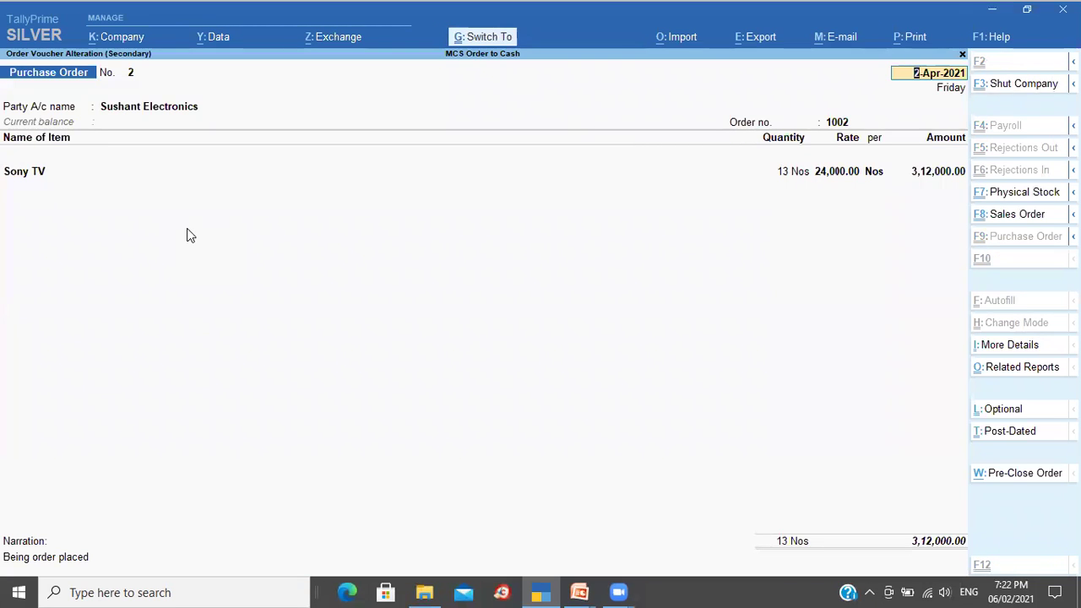
{"action": "key", "text": "ctrl+p"}
{"action": "key", "text": "i"}
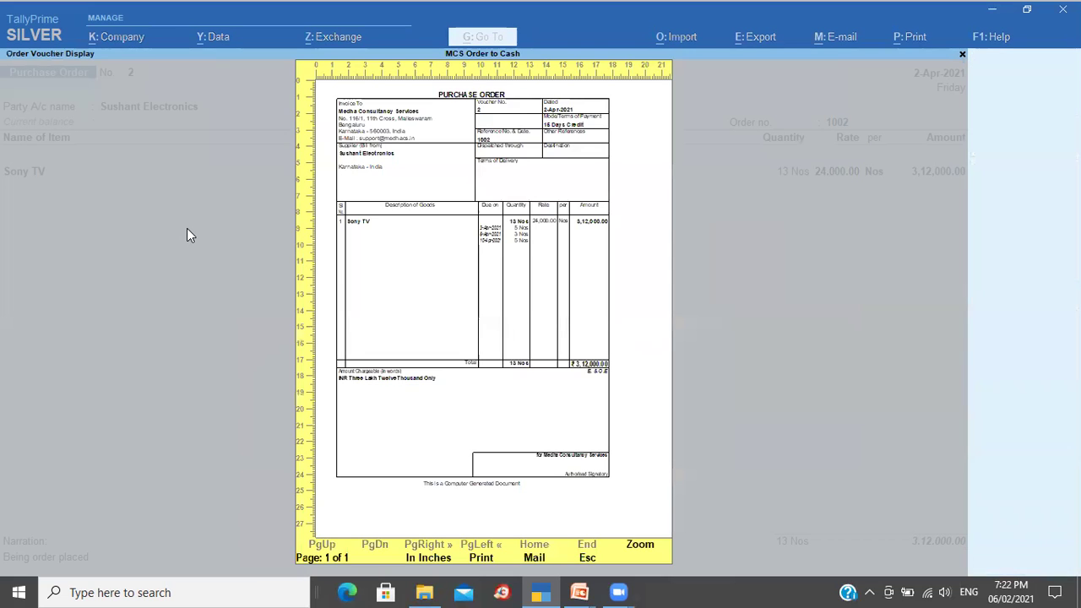
{"action": "key", "text": "alt+z"}
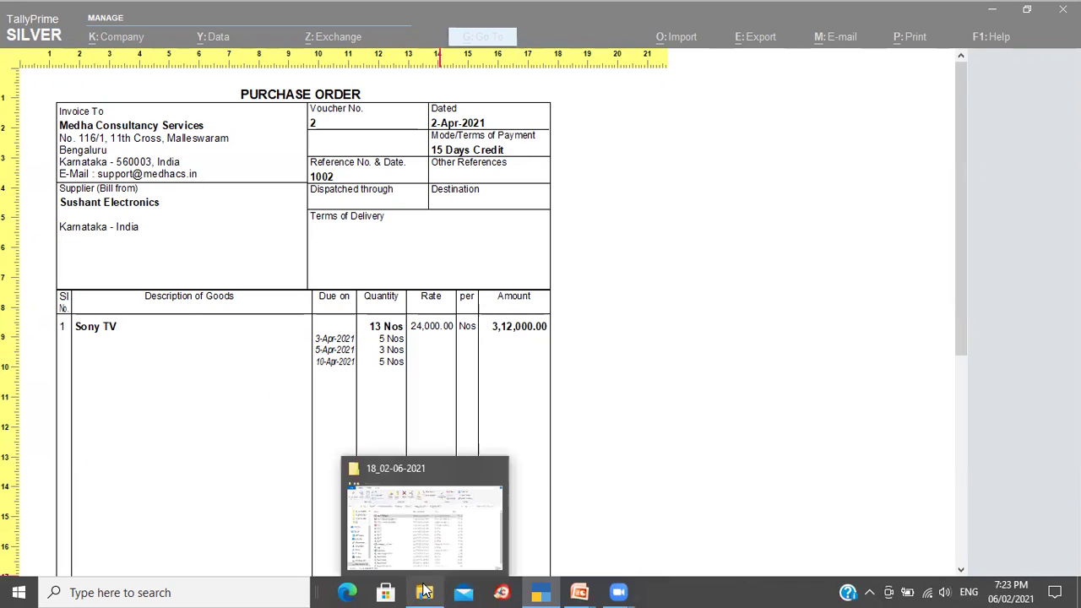
Step: Open D:\TallyPrime via the Run box and look inside its Logo folder
{"action": "key", "text": "super+r"}
{"action": "type", "text": "D:\\"}
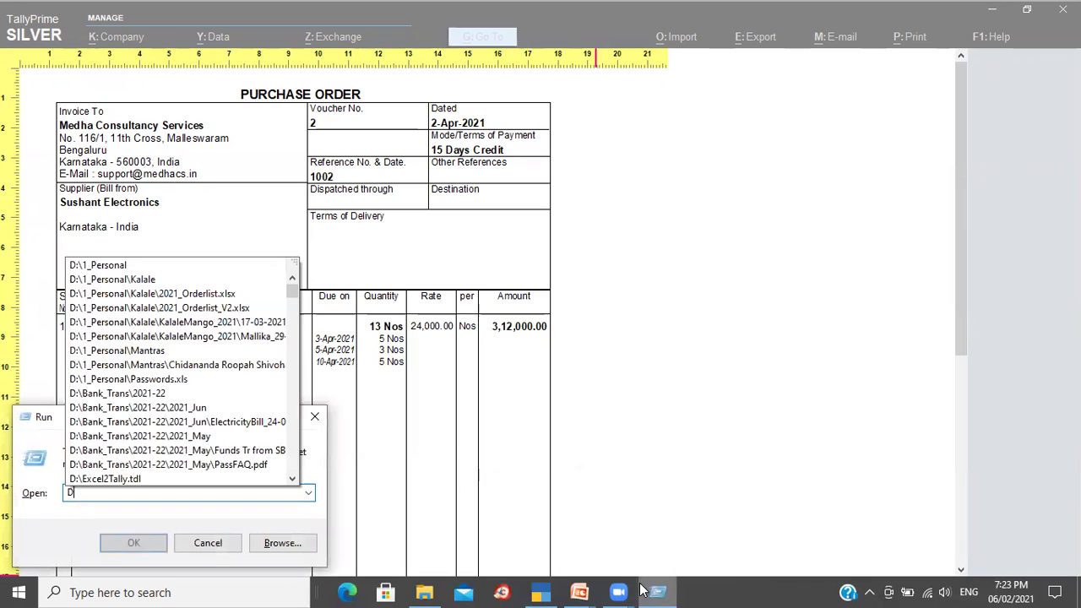
{"action": "type", "text": "Tally"}
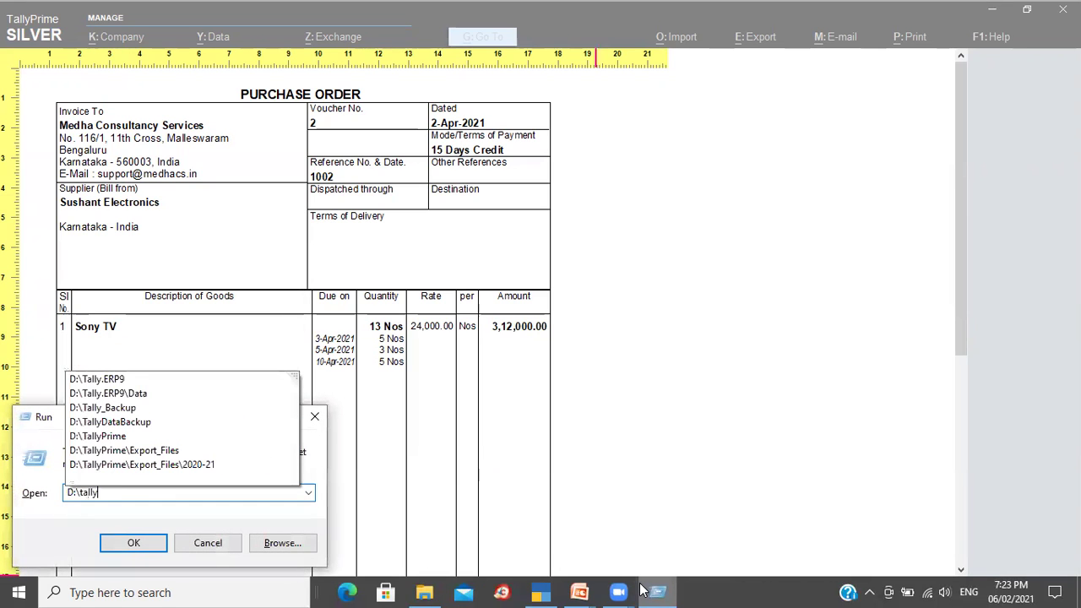
{"action": "key", "text": "Down"}
{"action": "key", "text": "Down"}
{"action": "key", "text": "Down"}
{"action": "key", "text": "Down"}
{"action": "key", "text": "Down"}
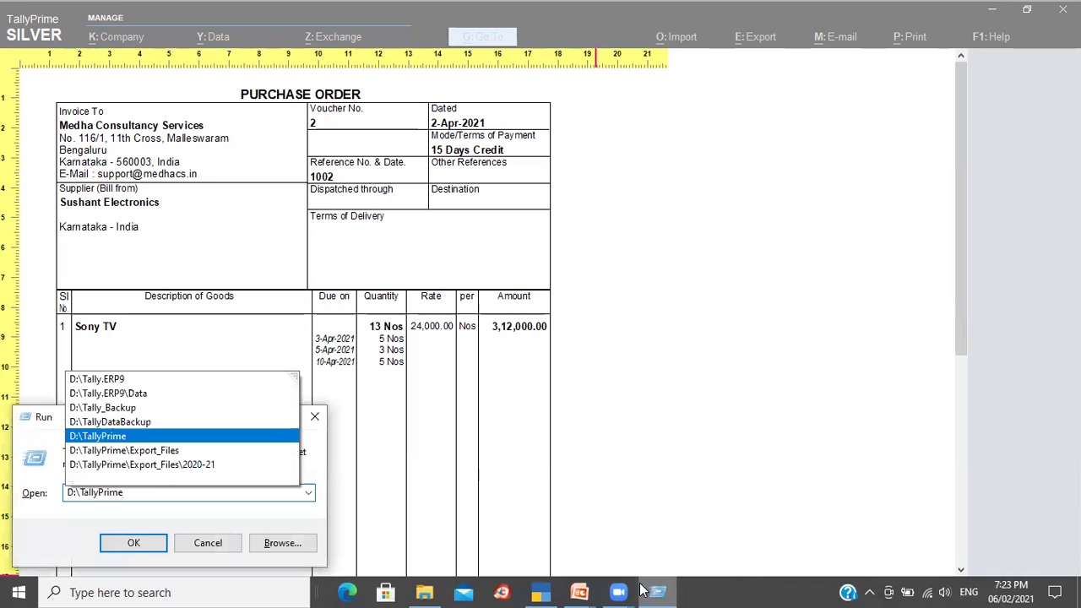
{"action": "key", "text": "Return"}
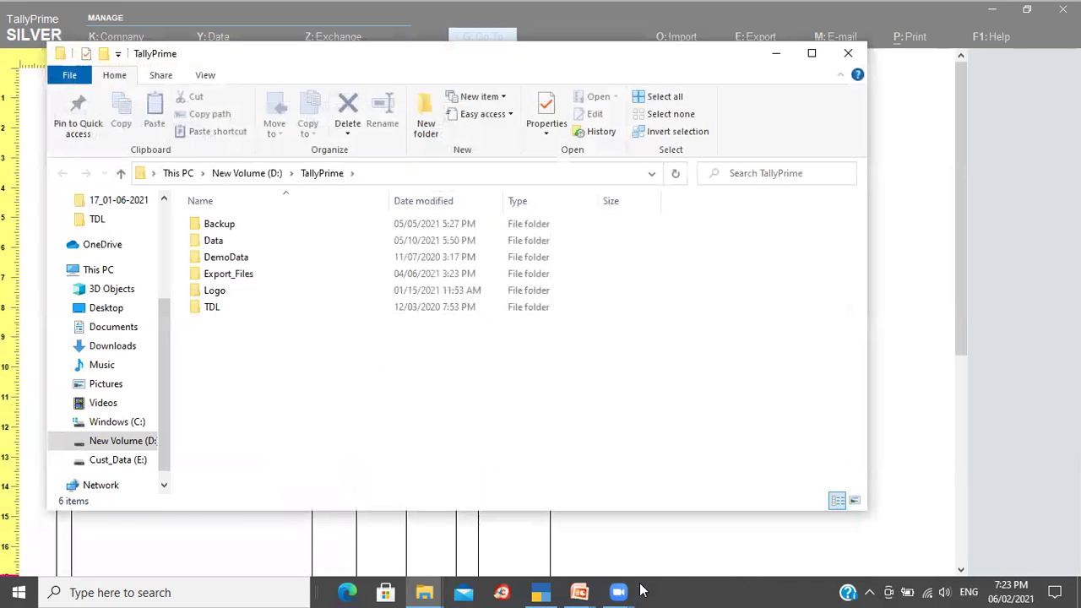
{"action": "key", "text": "Down"}
{"action": "key", "text": "Down"}
{"action": "key", "text": "Down"}
{"action": "key", "text": "Down"}
{"action": "key", "text": "Down"}
{"action": "key", "text": "Return"}
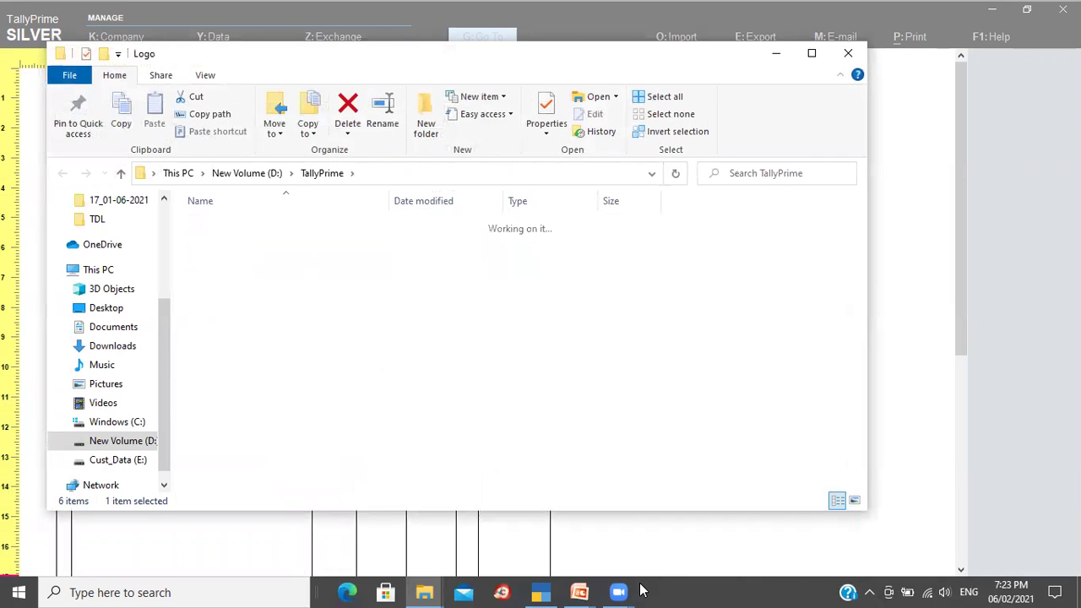
Step: Open the TDL folder and select the MCS_Logo_Blue.jpg image
{"action": "key", "text": "BackSpace"}
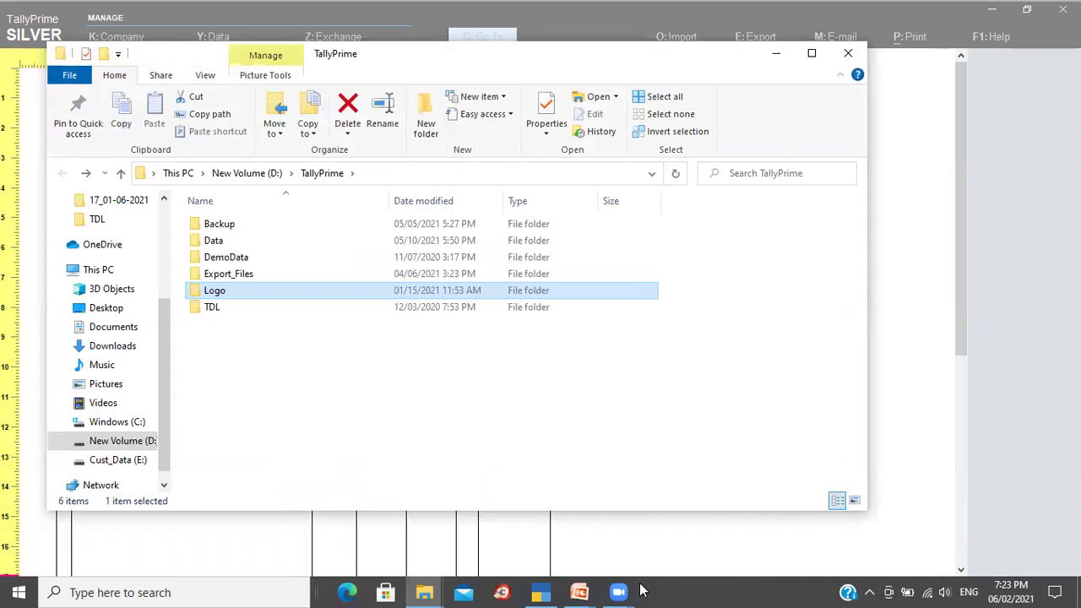
{"action": "key", "text": "Down"}
{"action": "key", "text": "Return"}
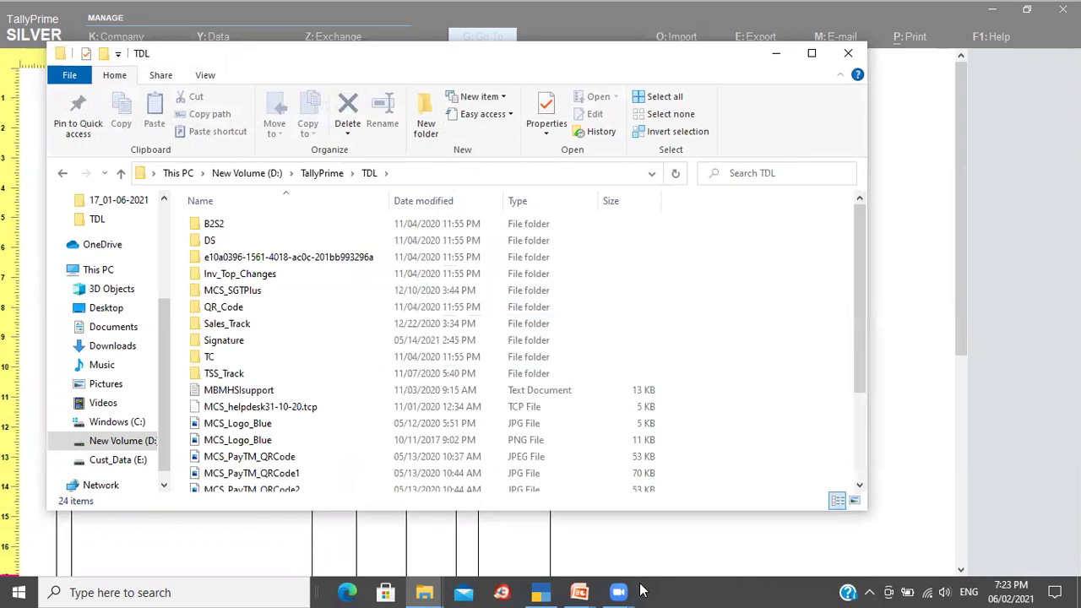
{"action": "key", "text": "Down"}
{"action": "key", "text": "Down"}
{"action": "key", "text": "Down"}
{"action": "key", "text": "Down"}
{"action": "key", "text": "Down"}
{"action": "key", "text": "Down"}
{"action": "key", "text": "Down"}
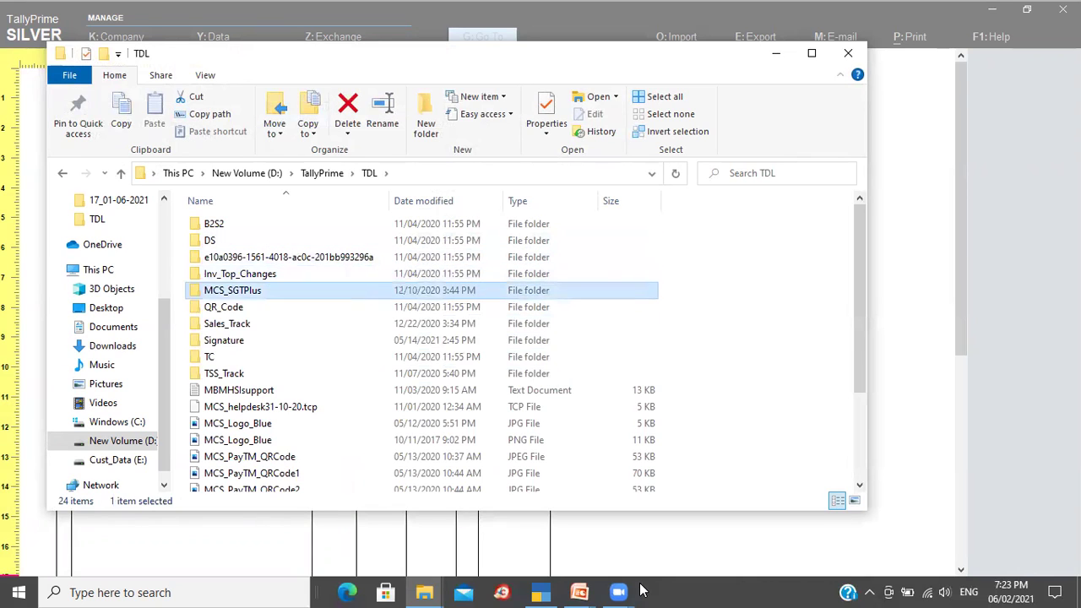
{"action": "key", "text": "Down"}
{"action": "key", "text": "Down"}
{"action": "key", "text": "Down"}
{"action": "key", "text": "Down"}
{"action": "key", "text": "Down"}
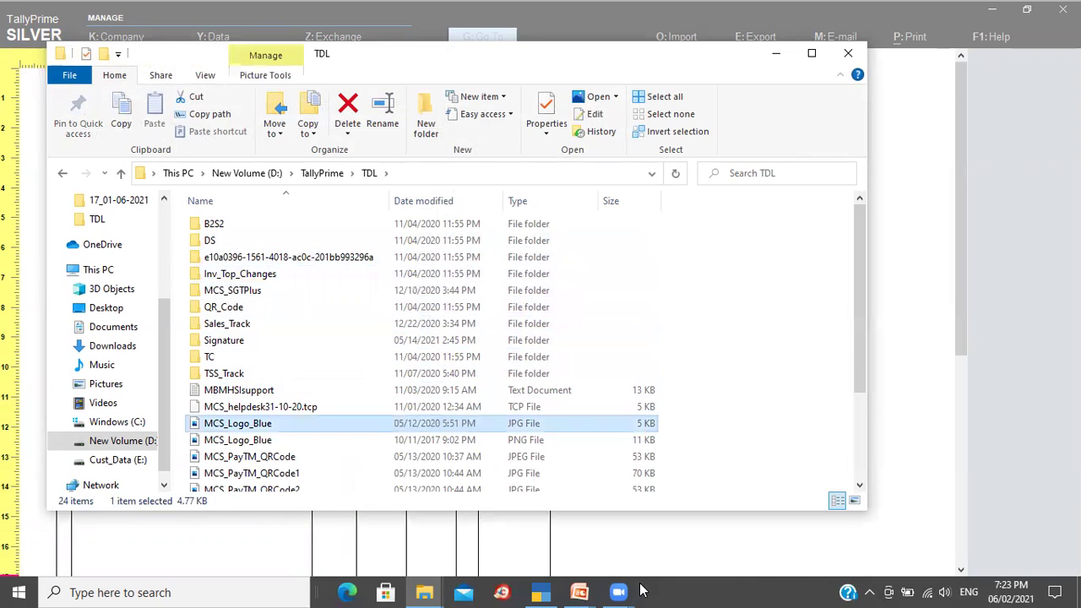
{"action": "key", "text": "Down"}
{"action": "key", "text": "Down"}
{"action": "key", "text": "Down"}
{"action": "key", "text": "Down"}
{"action": "key", "text": "Down"}
{"action": "key", "text": "Down"}
{"action": "key", "text": "Down"}
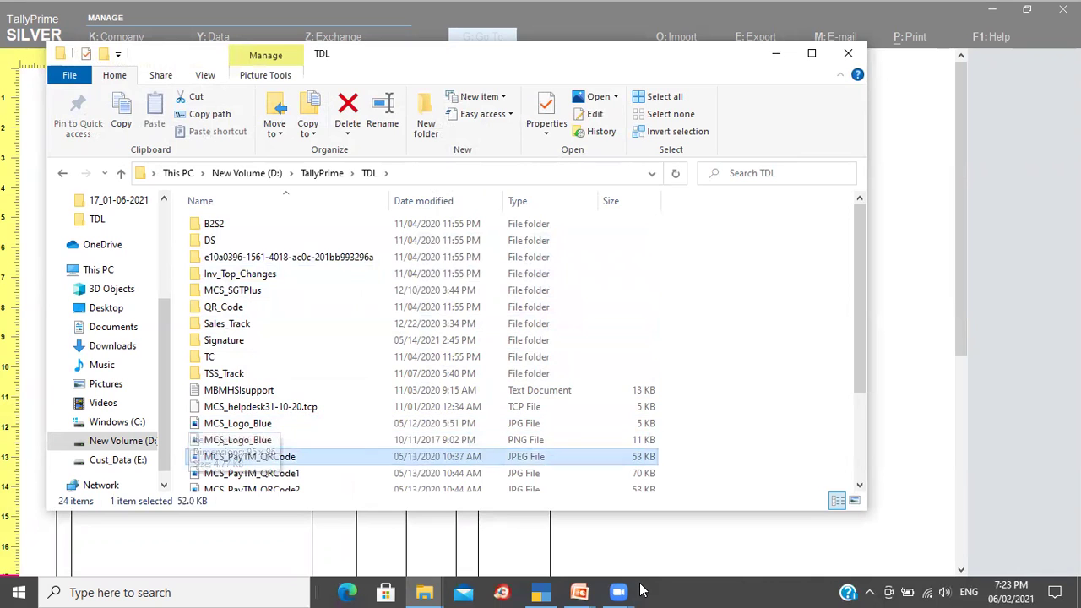
{"action": "key", "text": "Down"}
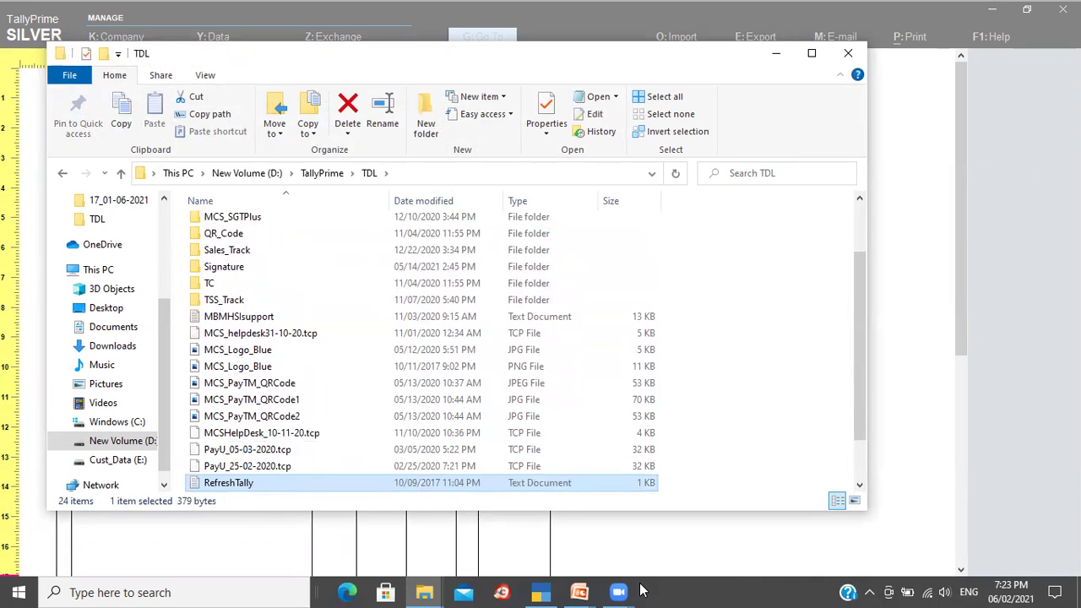
{"action": "key", "text": "Up"}
{"action": "key", "text": "Up"}
{"action": "key", "text": "Up"}
{"action": "key", "text": "Up"}
{"action": "key", "text": "Up"}
{"action": "key", "text": "Up"}
{"action": "key", "text": "Up"}
{"action": "key", "text": "Up"}
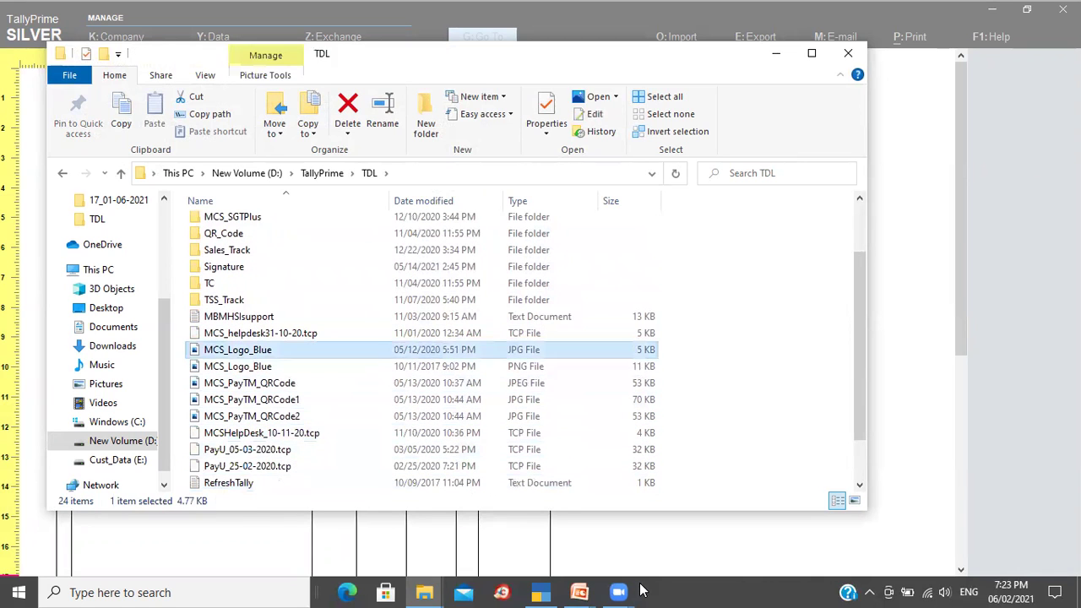
Step: View MCS_Logo_Blue.jpg, note its D:\TallyPrime\TDL folder path, and return to TallyPrime's preview
{"action": "key", "text": "Return"}
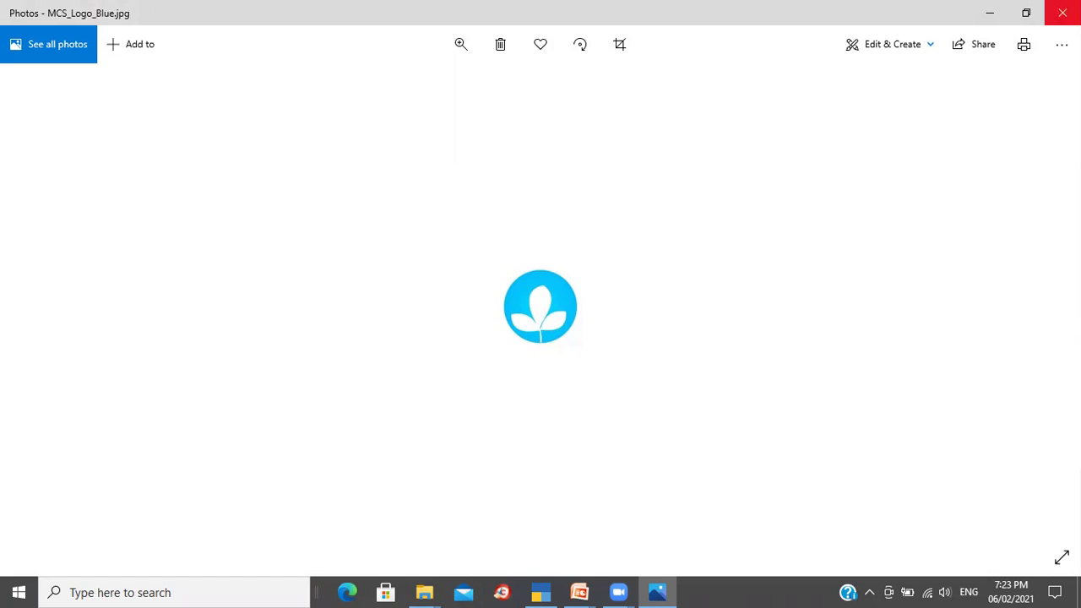
{"action": "left_click", "coordinate": [1062, 12]}
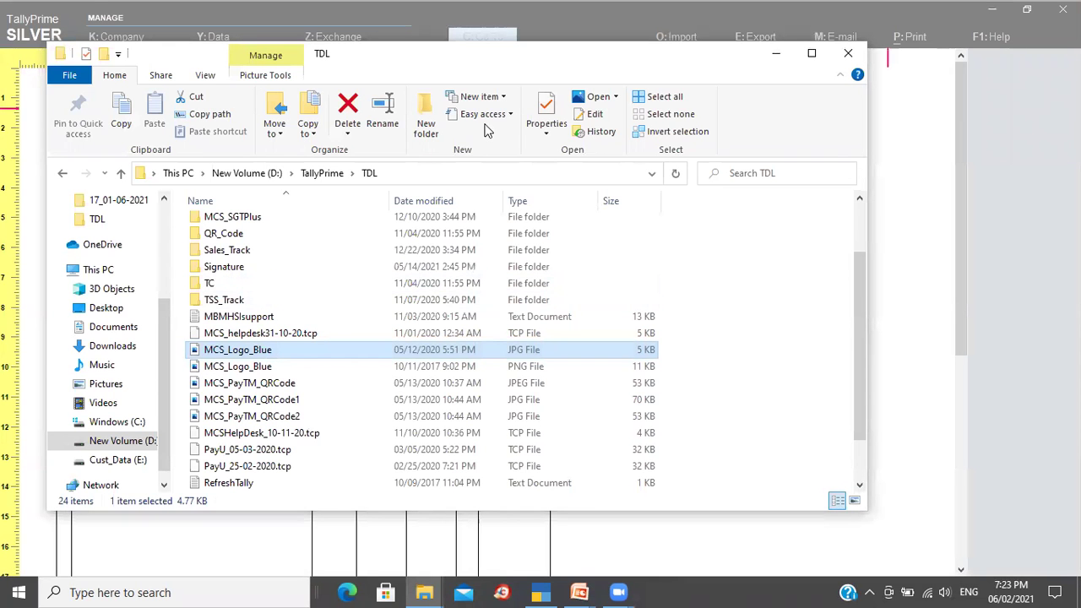
{"action": "left_click", "coordinate": [528, 173]}
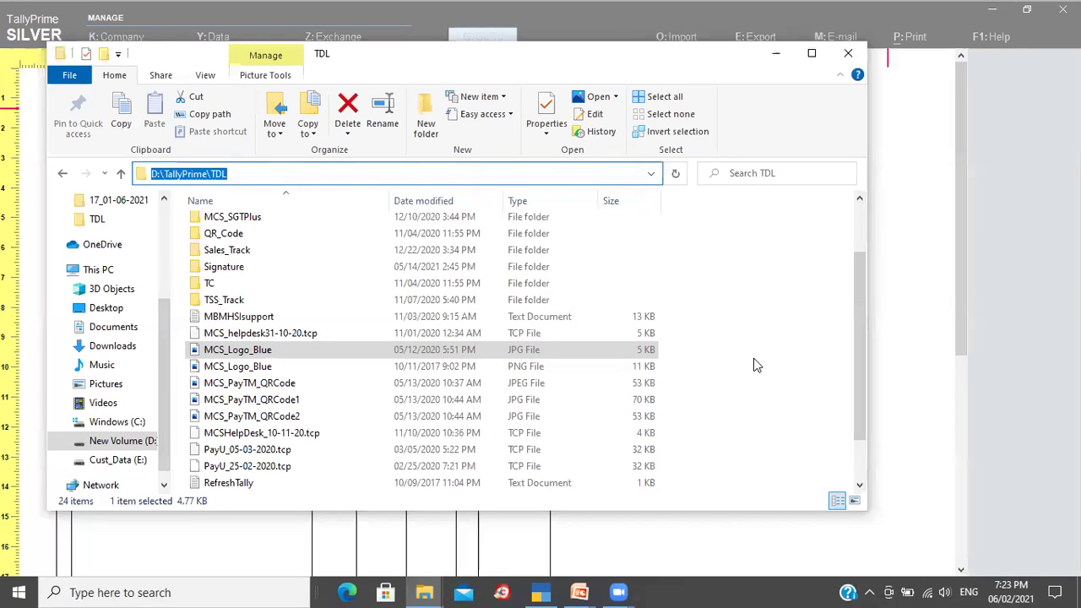
{"action": "left_click", "coordinate": [922, 347]}
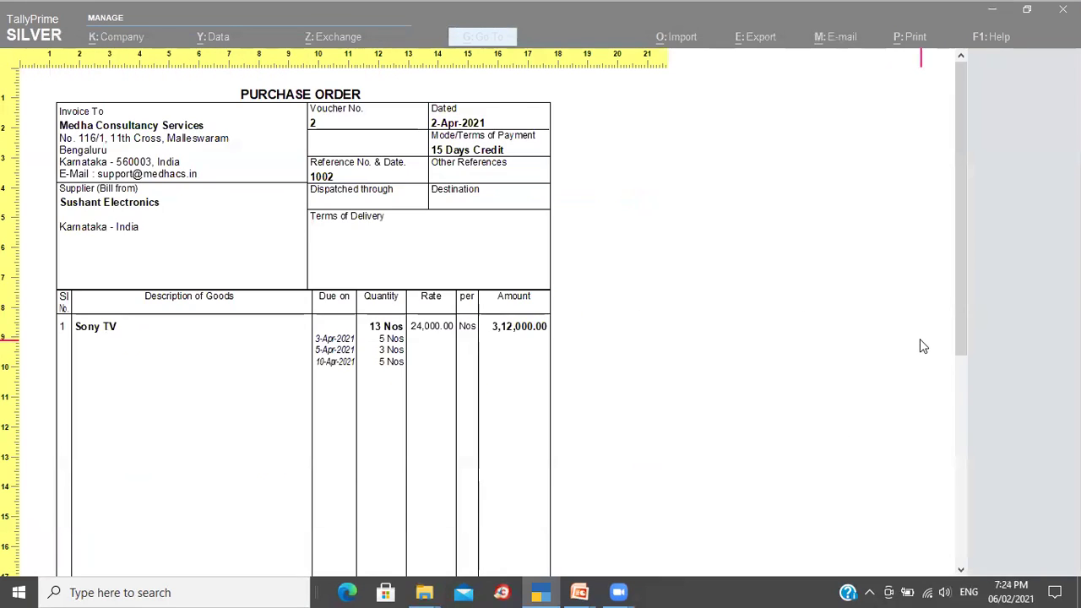
Step: Close the print preview and open Display settings under Help > Settings
{"action": "key", "text": "Escape"}
{"action": "key", "text": "Escape"}
{"action": "key", "text": "Escape"}
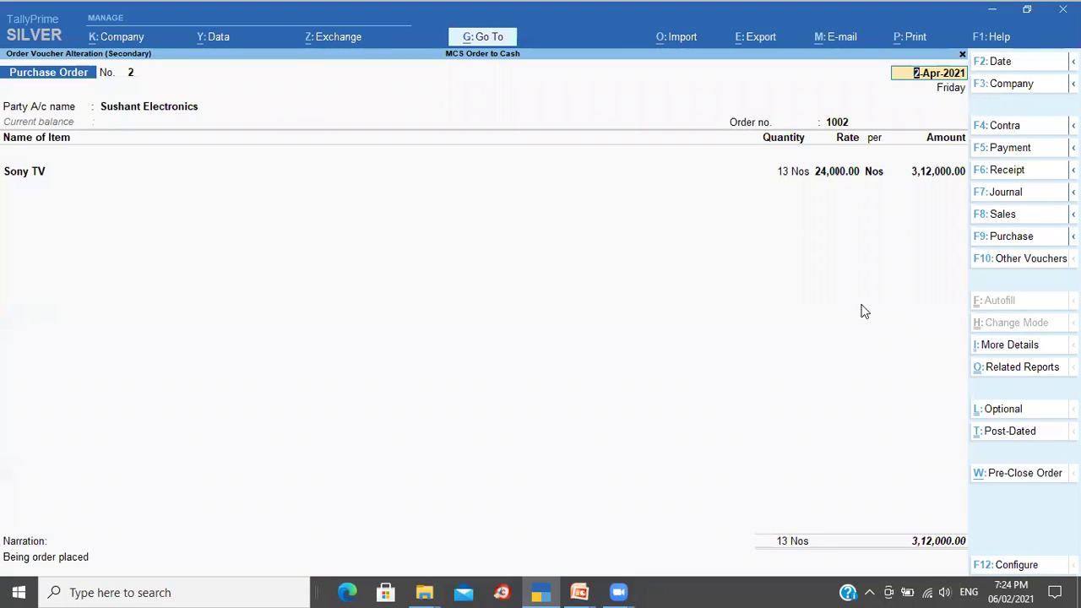
{"action": "left_click", "coordinate": [1001, 41]}
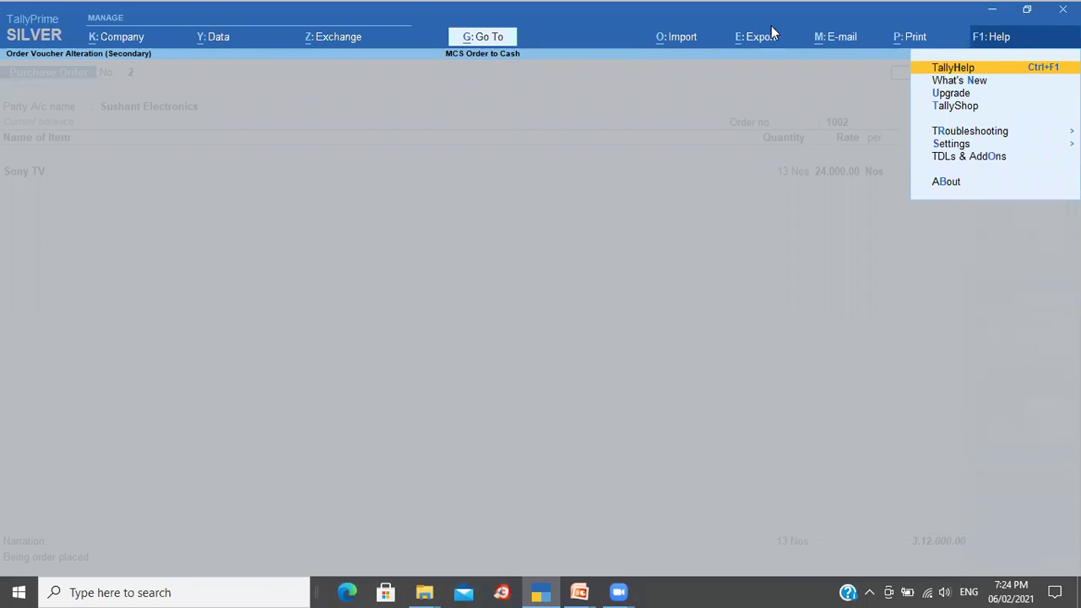
{"action": "left_click", "coordinate": [969, 147]}
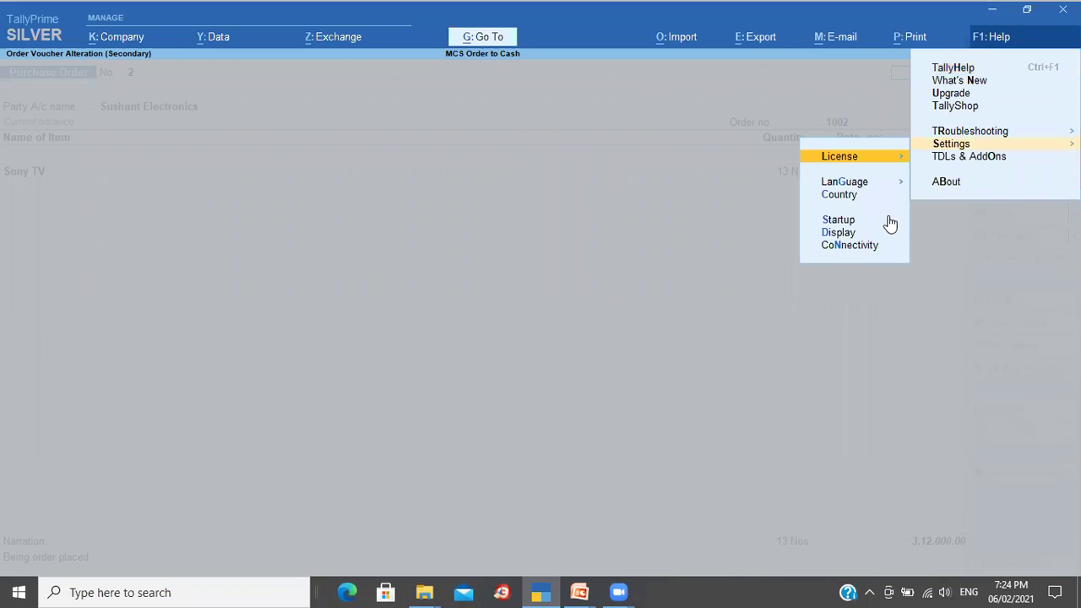
{"action": "left_click", "coordinate": [836, 235]}
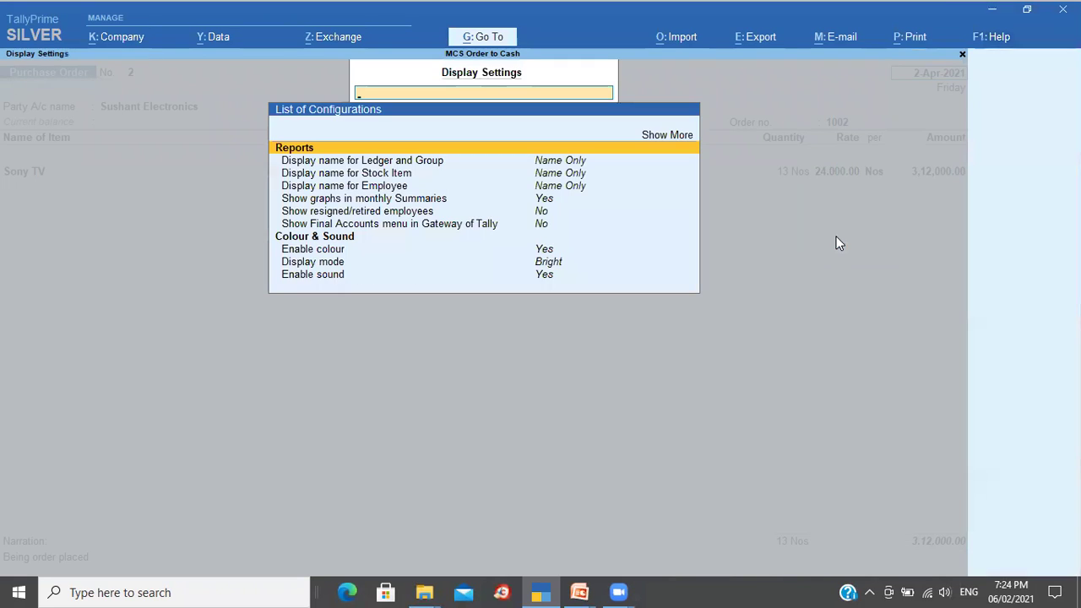
Step: Show all display options, search 'lo' for a logo setting, then exit
{"action": "key", "text": "Up"}
{"action": "key", "text": "Return"}
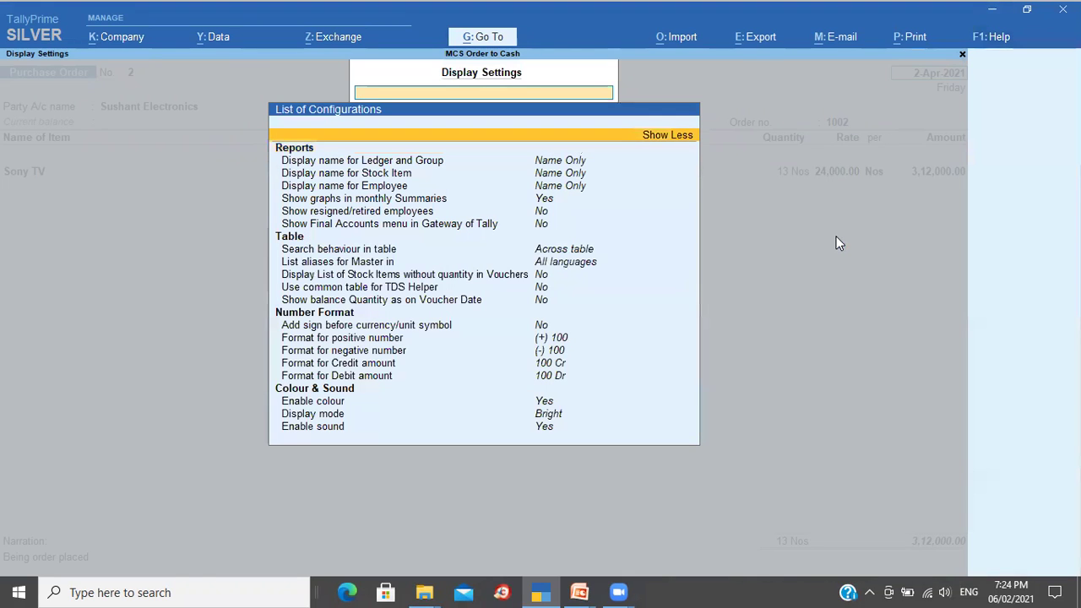
{"action": "type", "text": "lo"}
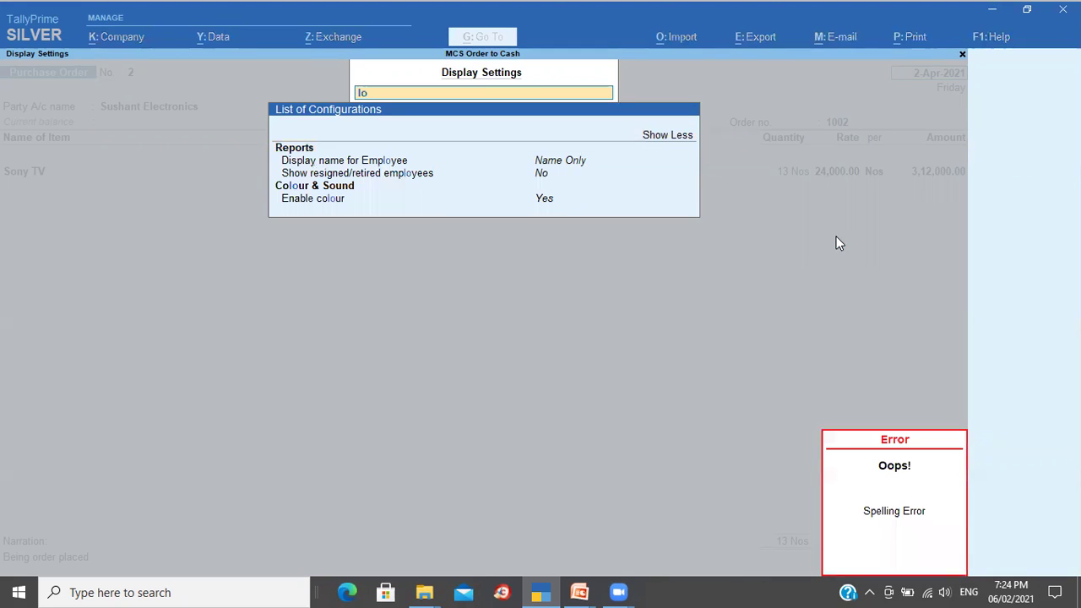
{"action": "key", "text": "BackSpace"}
{"action": "key", "text": "BackSpace"}
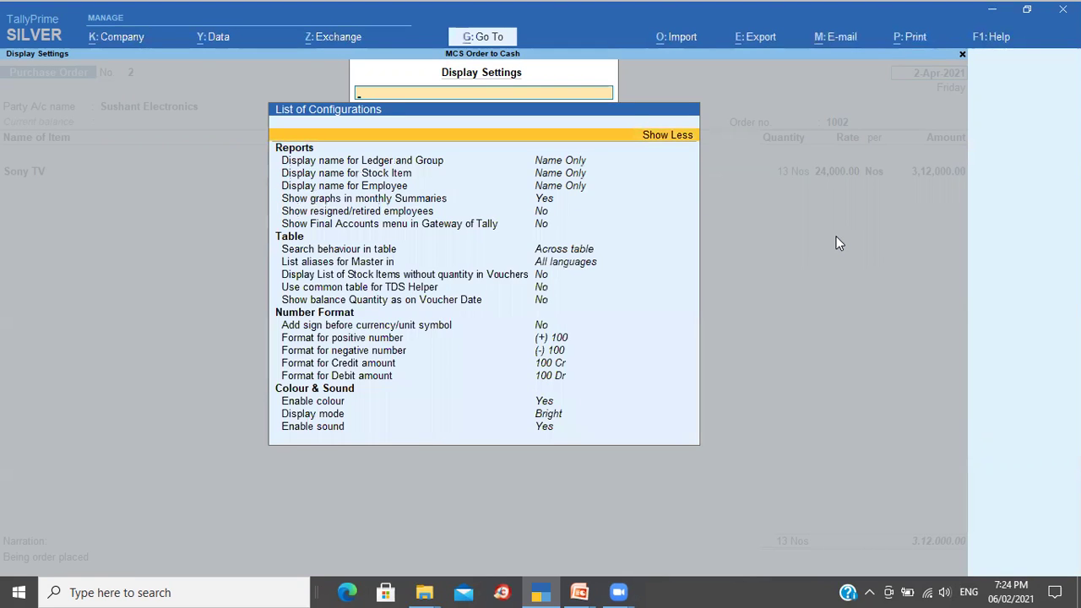
{"action": "key", "text": "Escape"}
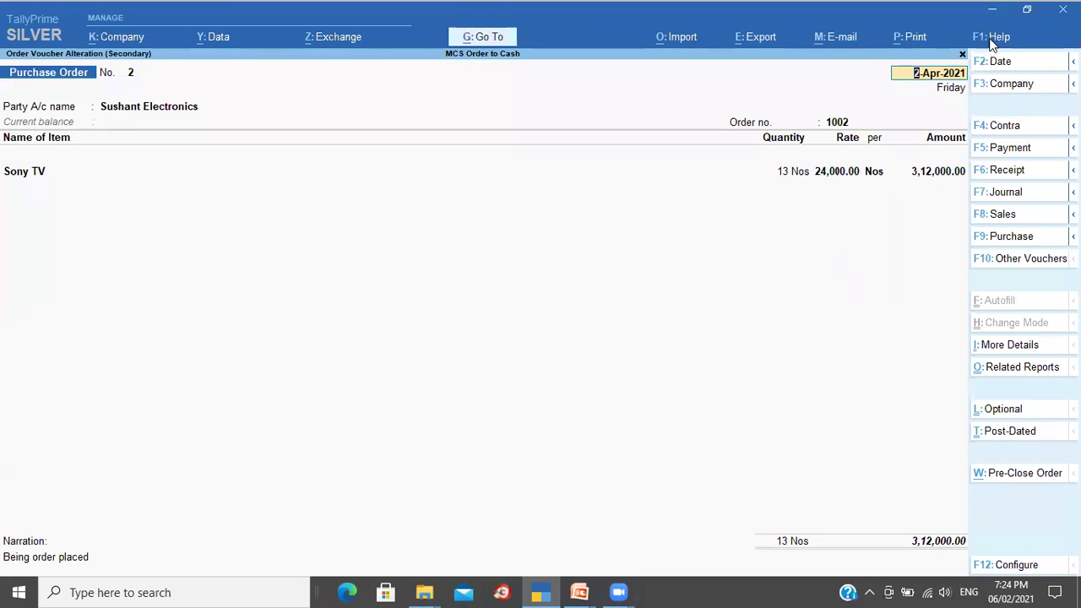
{"action": "left_click", "coordinate": [991, 41]}
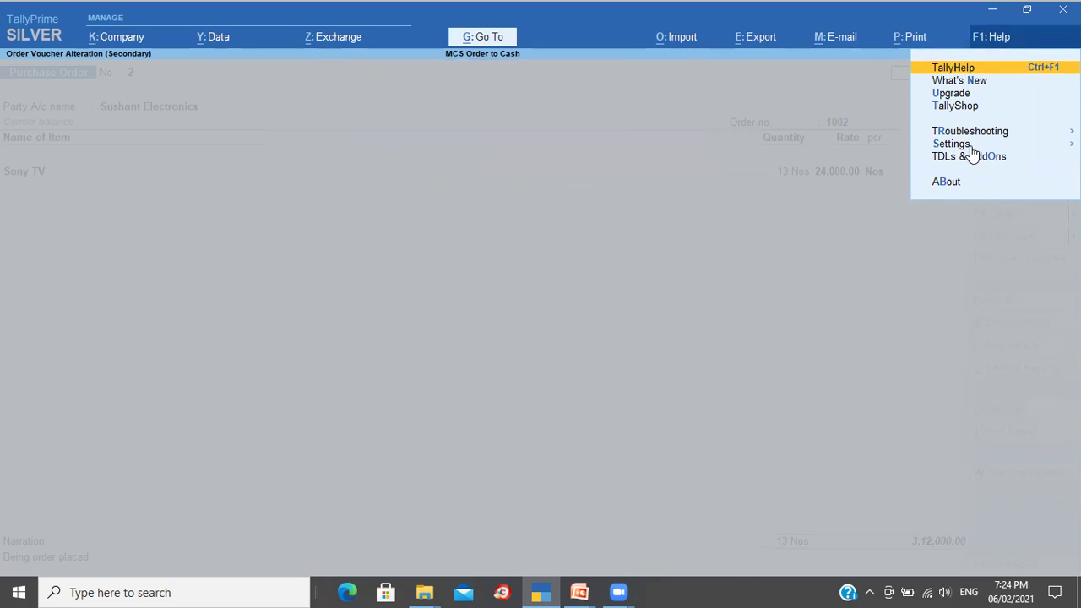
{"action": "left_click", "coordinate": [971, 150]}
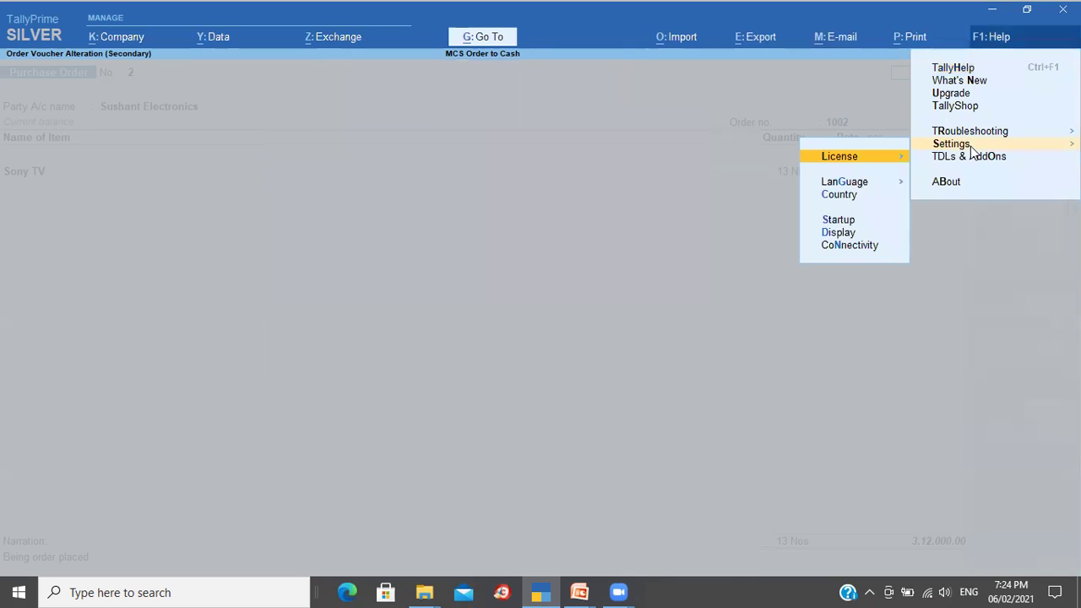
{"action": "left_click", "coordinate": [844, 221]}
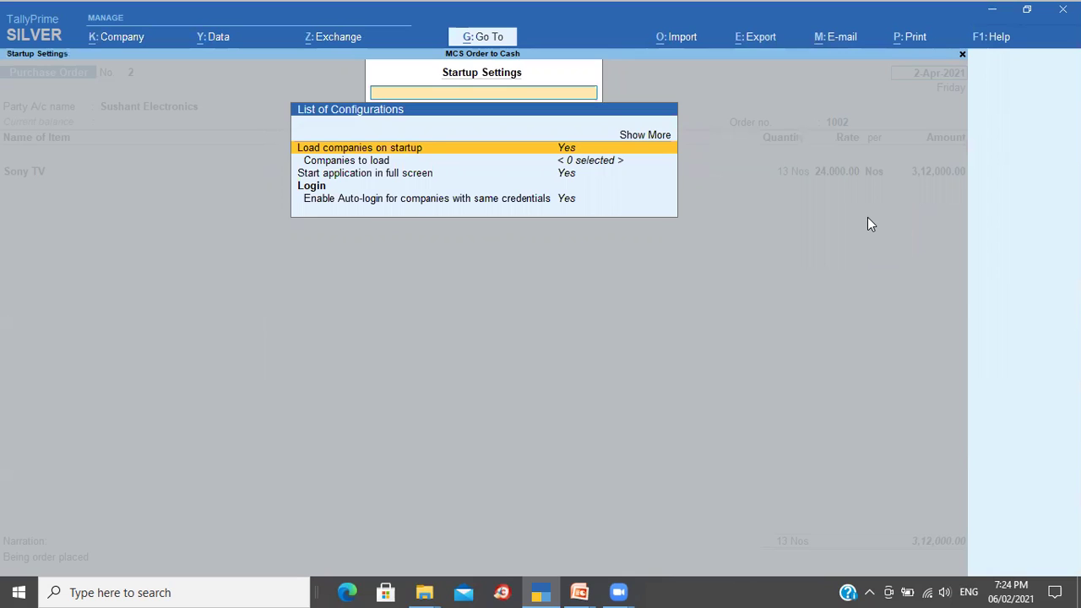
{"action": "key", "text": "Up"}
{"action": "key", "text": "Return"}
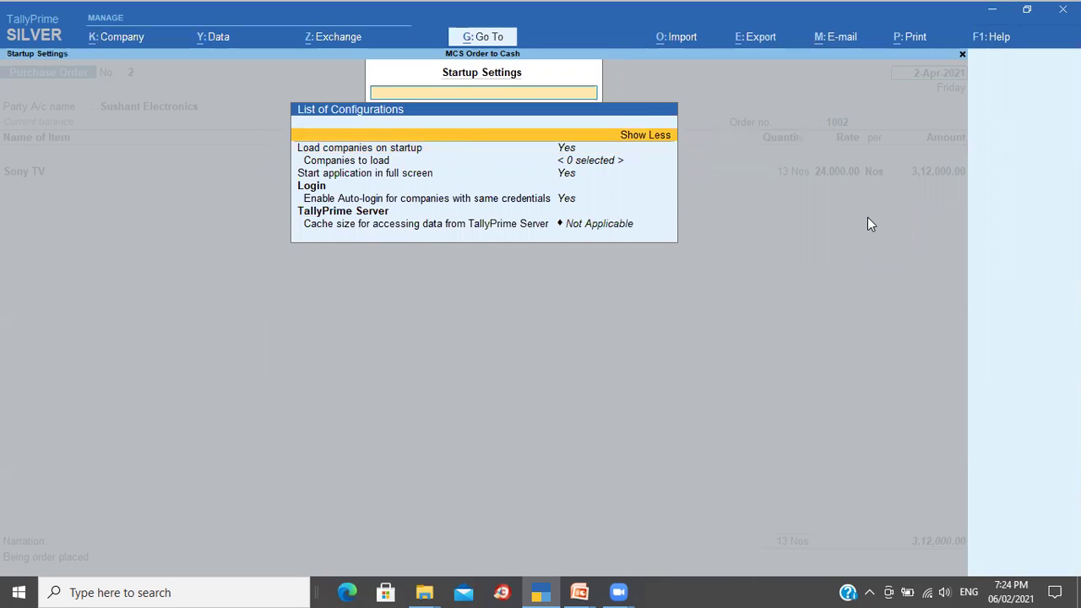
{"action": "type", "text": "Lo"}
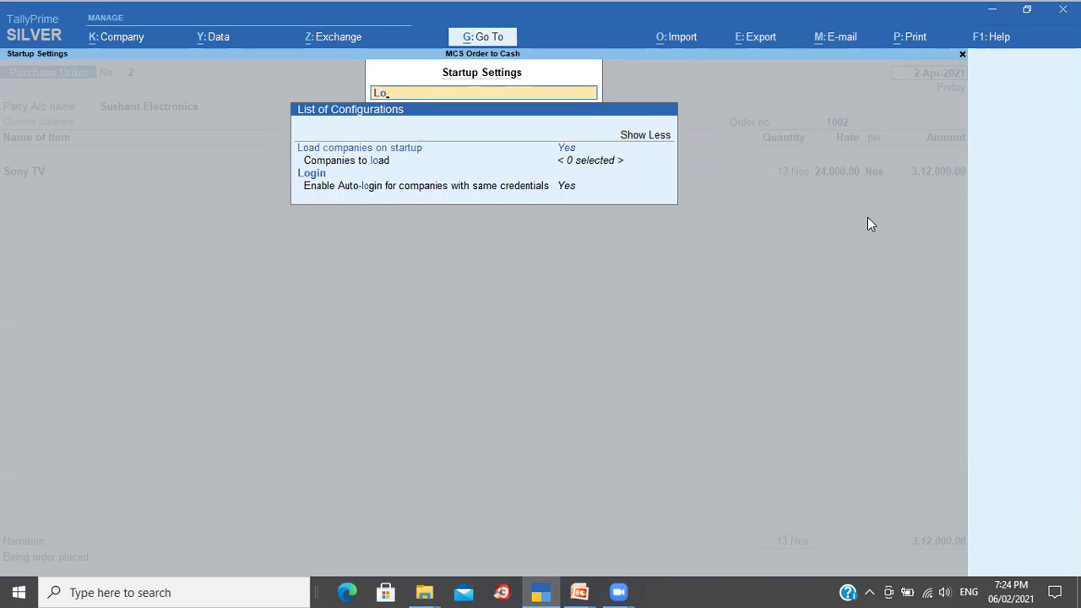
{"action": "type", "text": "g"}
{"action": "key", "text": "BackSpace"}
{"action": "key", "text": "BackSpace"}
{"action": "key", "text": "BackSpace"}
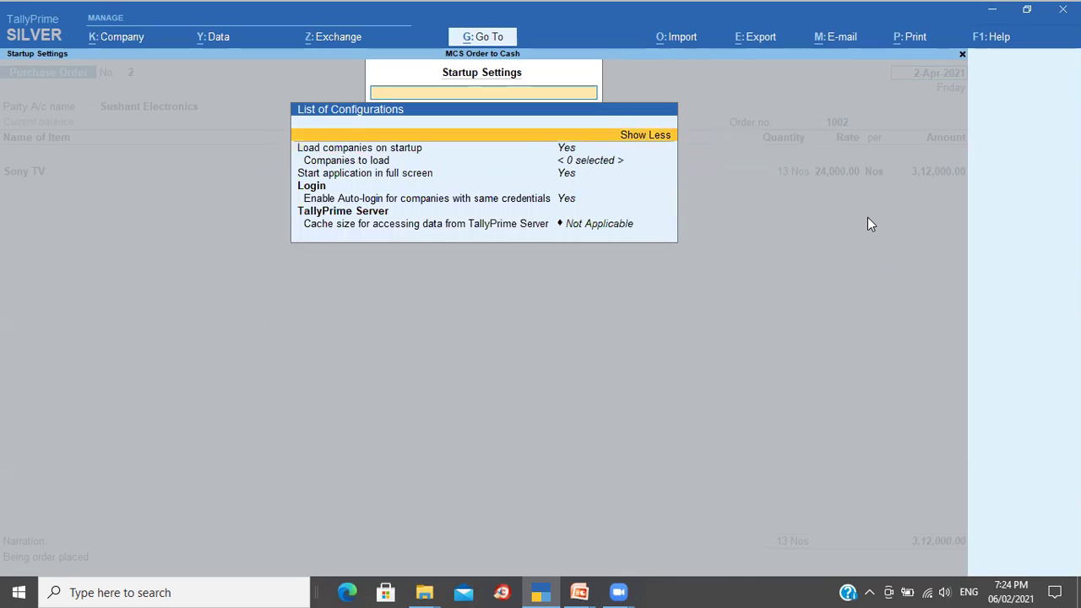
{"action": "key", "text": "Escape"}
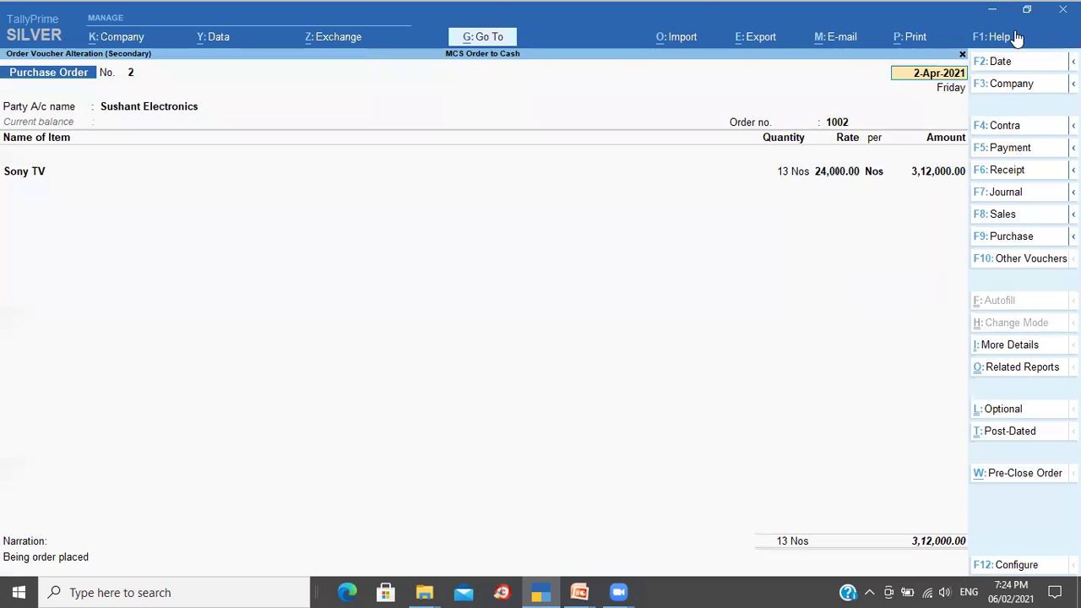
{"action": "left_click", "coordinate": [995, 37]}
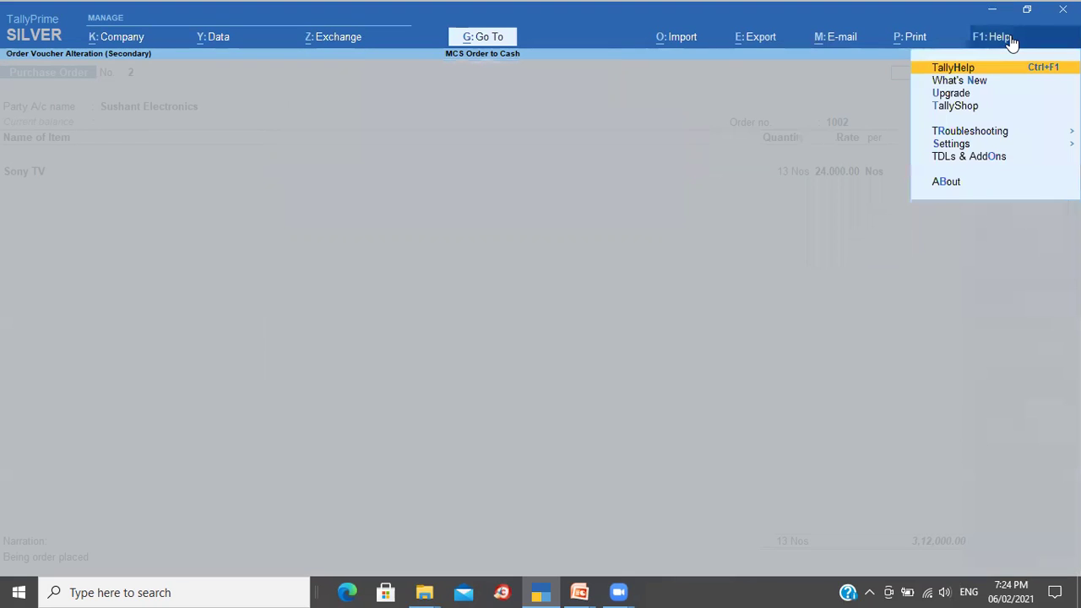
{"action": "left_click", "coordinate": [986, 149]}
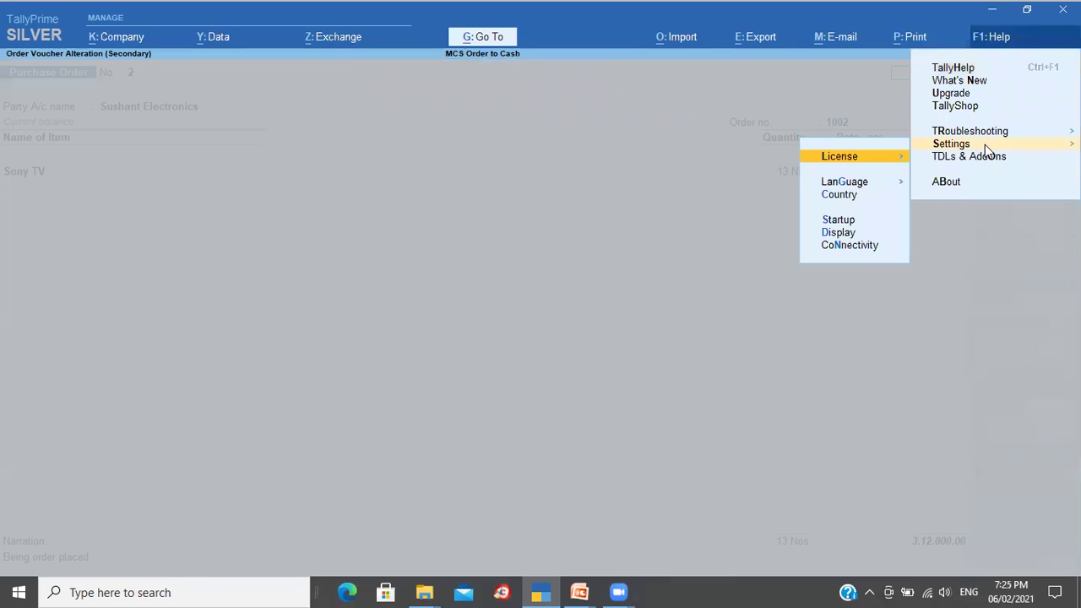
{"action": "key", "text": "Down"}
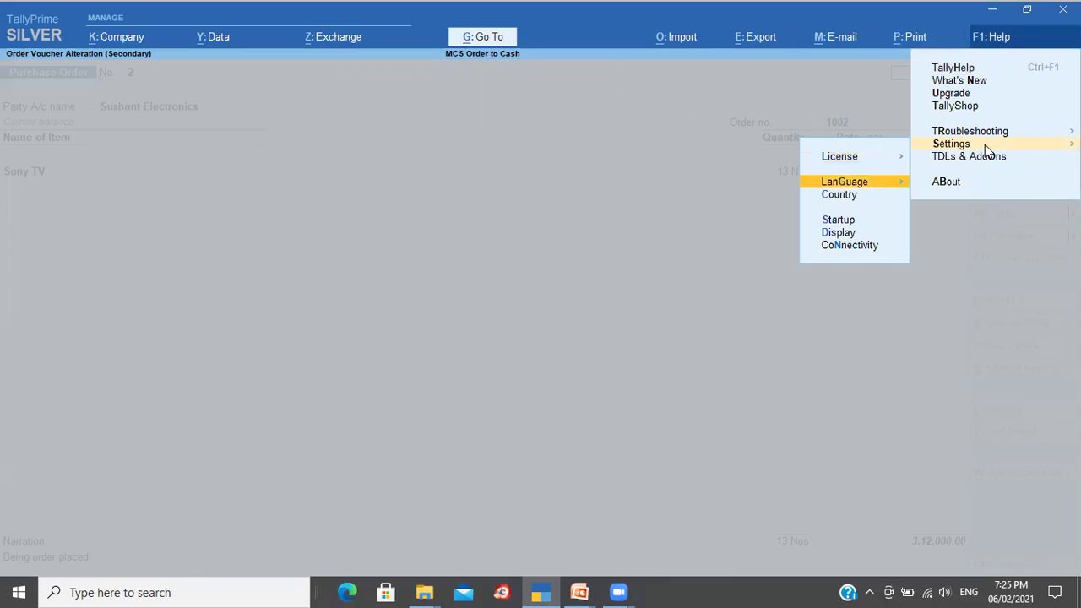
{"action": "key", "text": "Escape"}
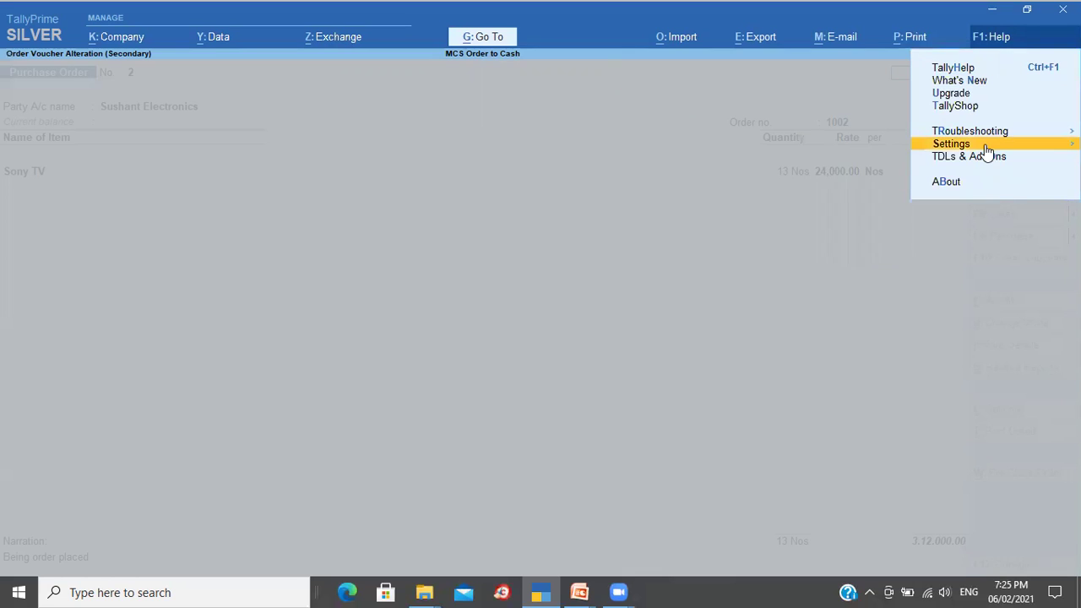
{"action": "key", "text": "Escape"}
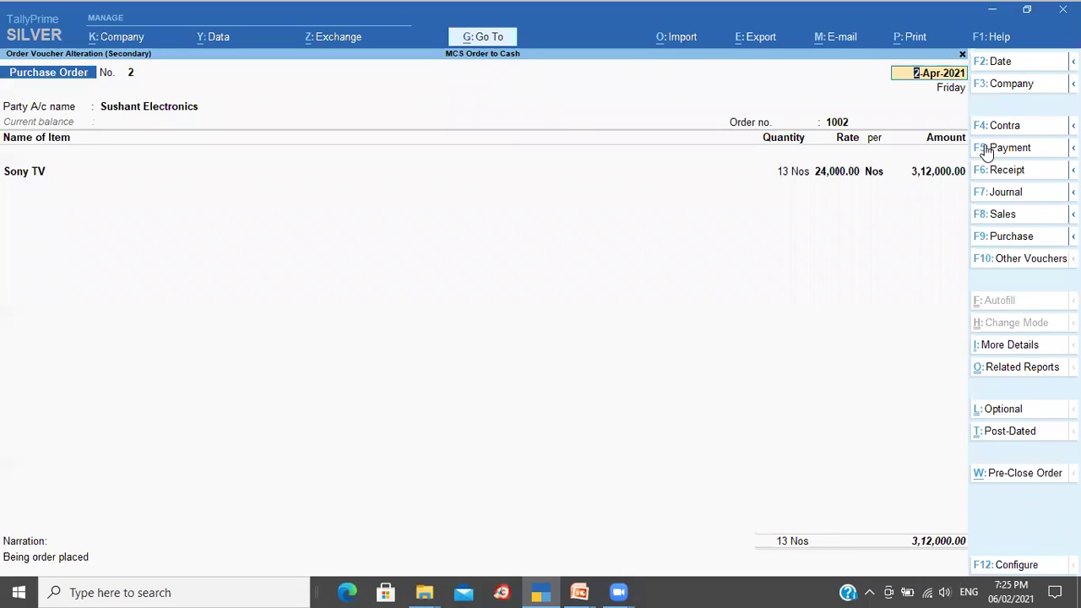
{"action": "key", "text": "ctrl"}
Step: Open Print Configuration from Gateway of Tally and filter with 'lo' to find Include company logo
{"action": "key", "text": "Escape"}
{"action": "key", "text": "Escape"}
{"action": "key", "text": "Escape"}
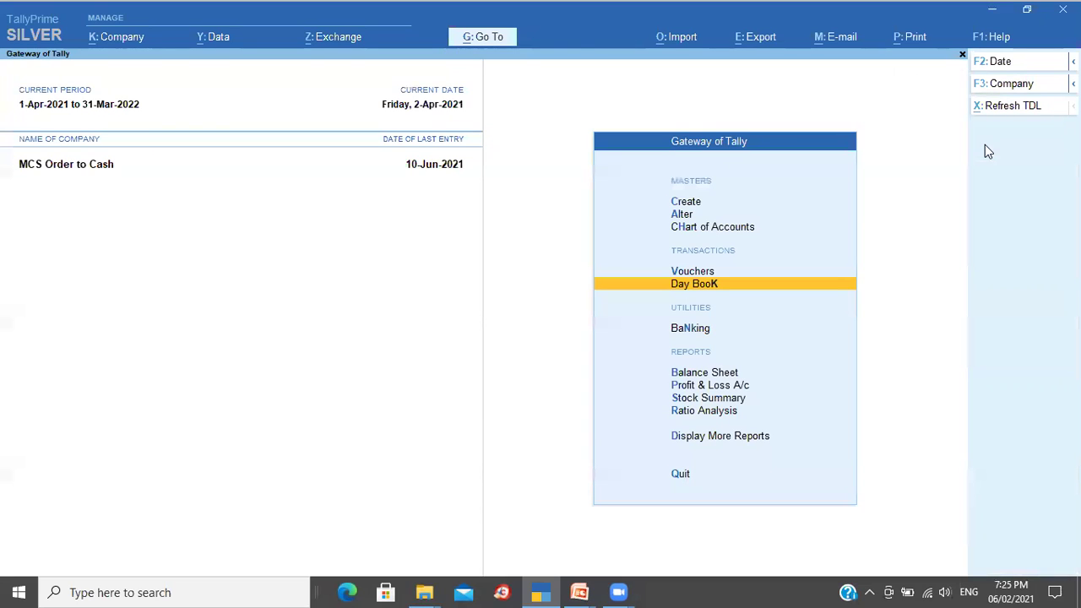
{"action": "left_click", "coordinate": [910, 38]}
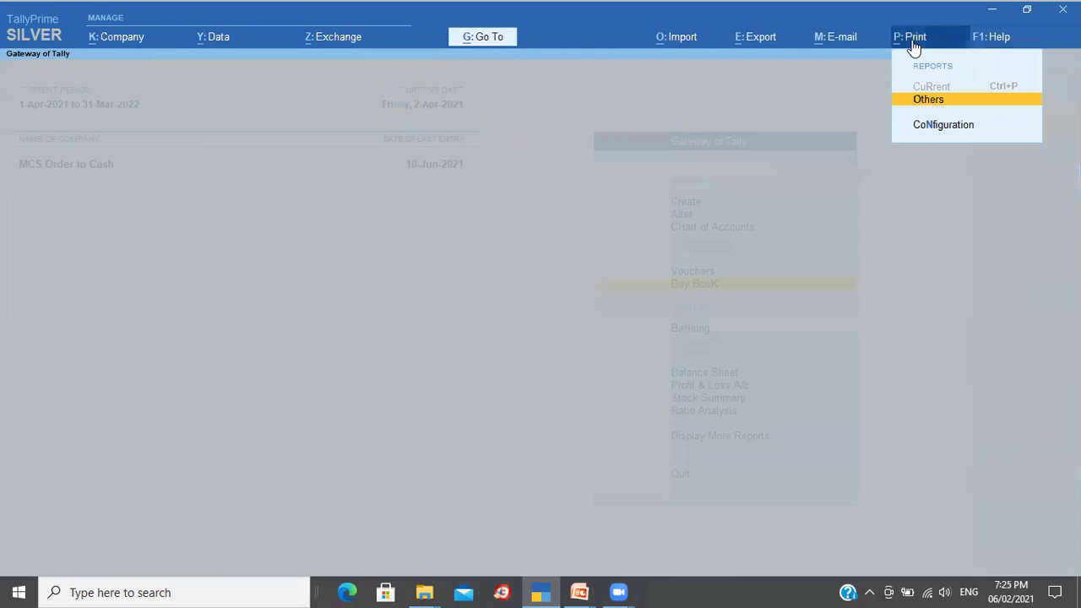
{"action": "left_click", "coordinate": [930, 125]}
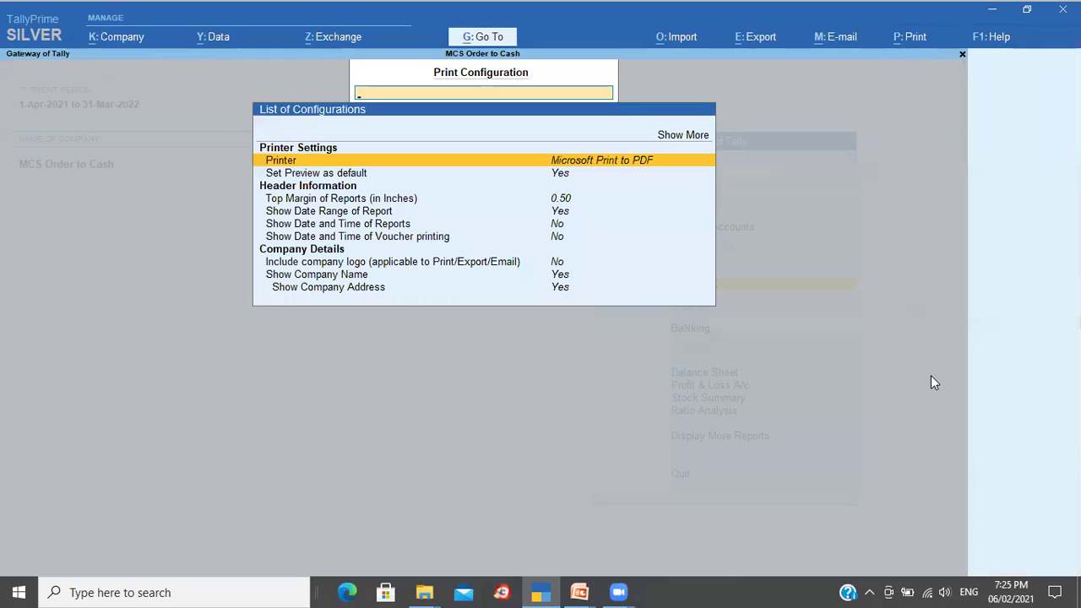
{"action": "key", "text": "Escape"}
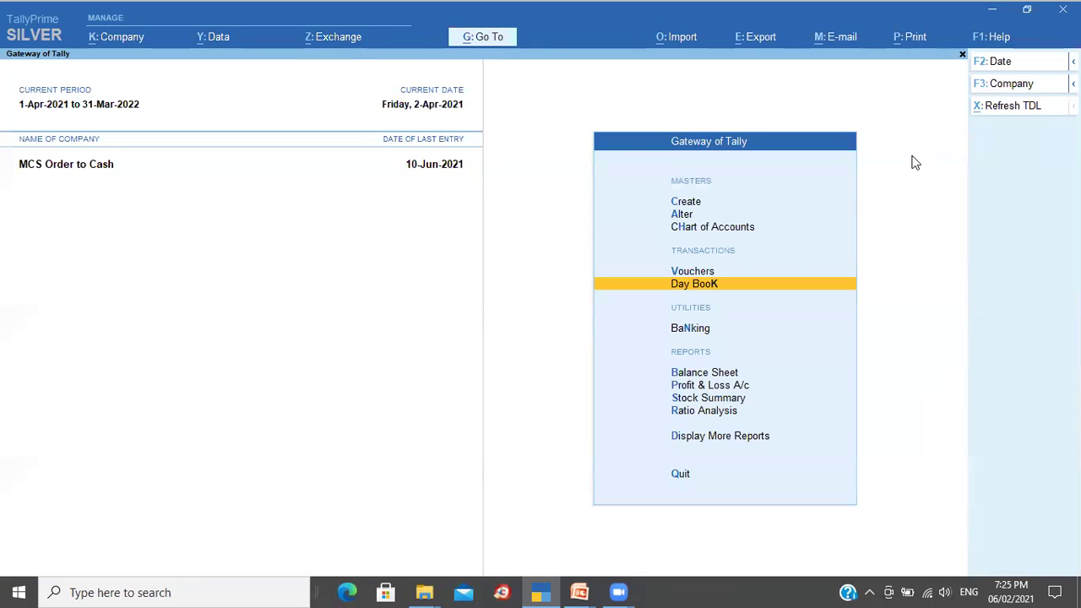
{"action": "left_click", "coordinate": [907, 44]}
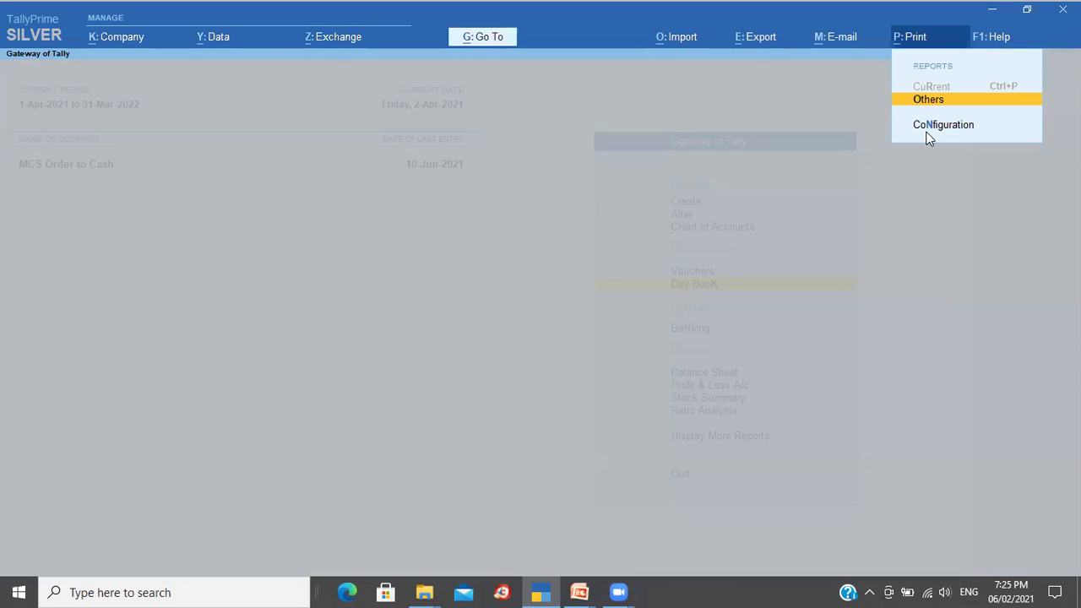
{"action": "left_click", "coordinate": [937, 127]}
{"action": "type", "text": "lo"}
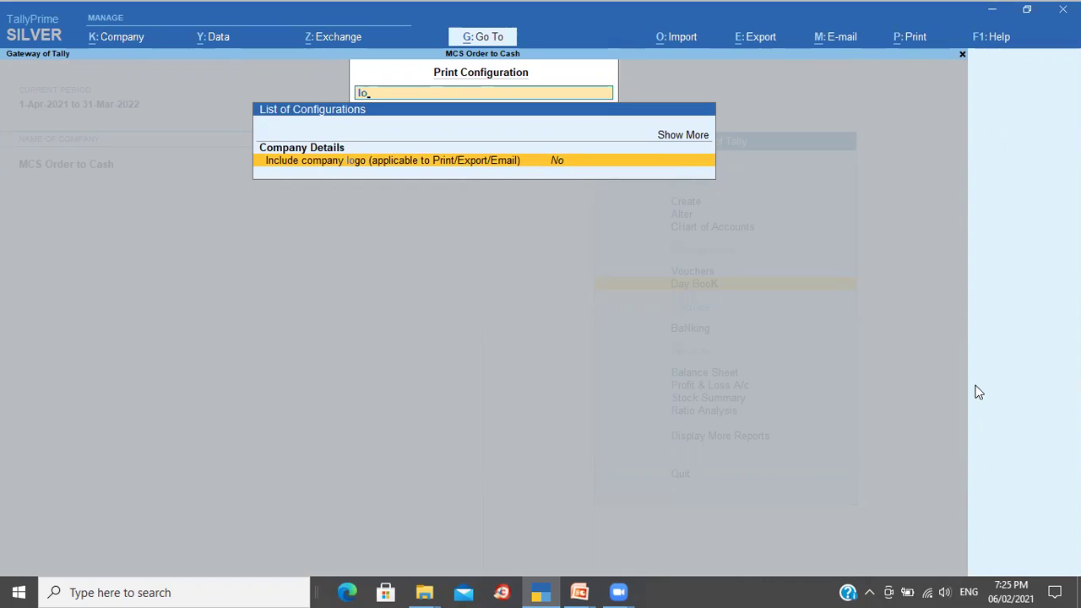
Step: Set Include company logo to Yes and specify the image path D:\TallyPrime\TDL
{"action": "key", "text": "Return"}
{"action": "type", "text": "y"}
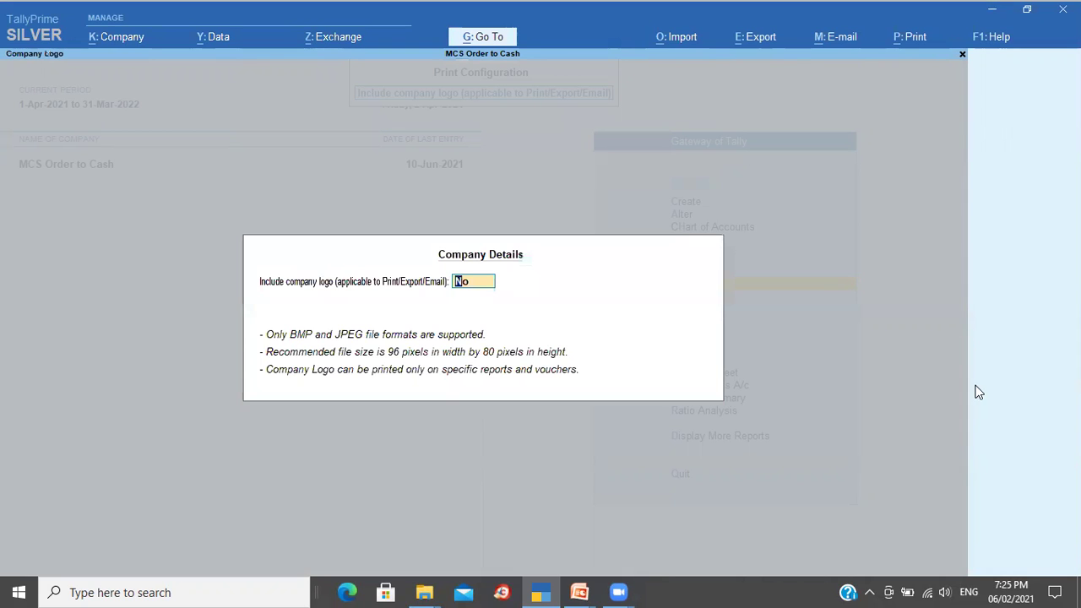
{"action": "key", "text": "Return"}
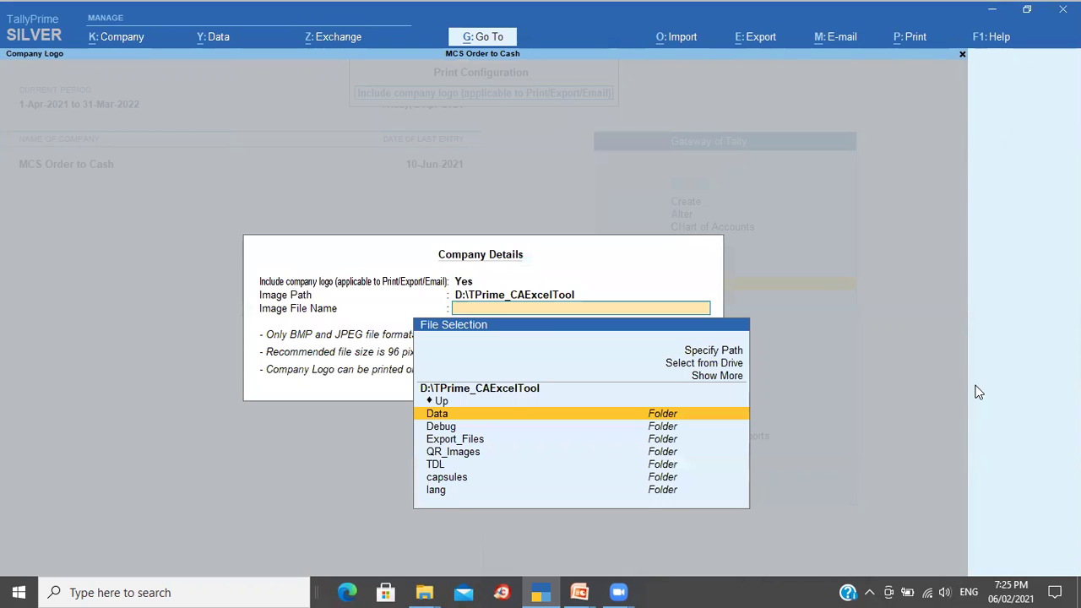
{"action": "key", "text": "Up"}
{"action": "key", "text": "Up"}
{"action": "key", "text": "Up"}
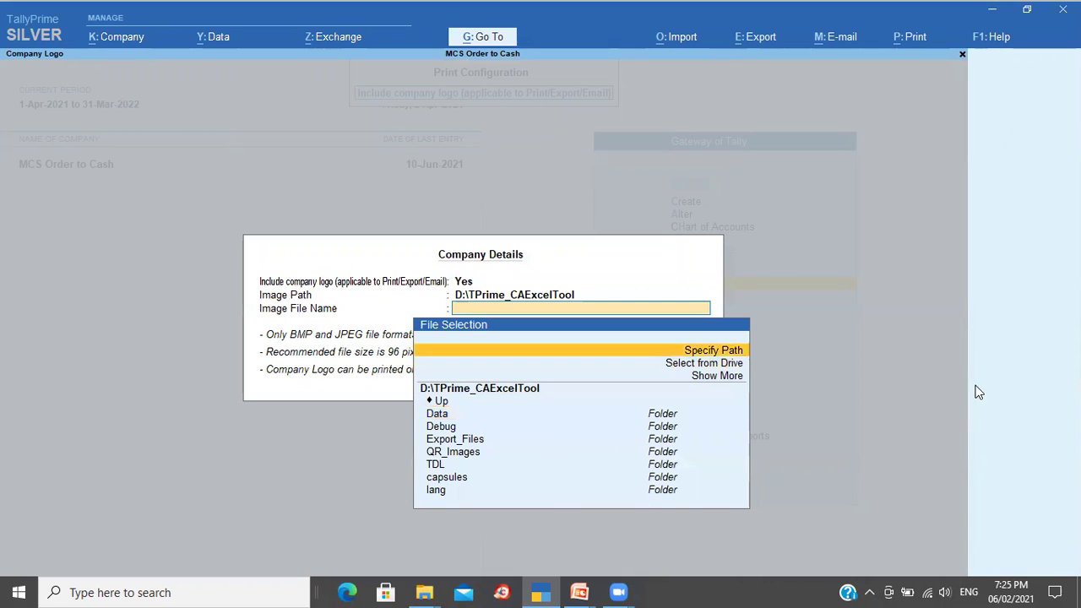
{"action": "key", "text": "Return"}
{"action": "type", "text": "D:\\TallyPrime\\TDL"}
{"action": "key", "text": "Return"}
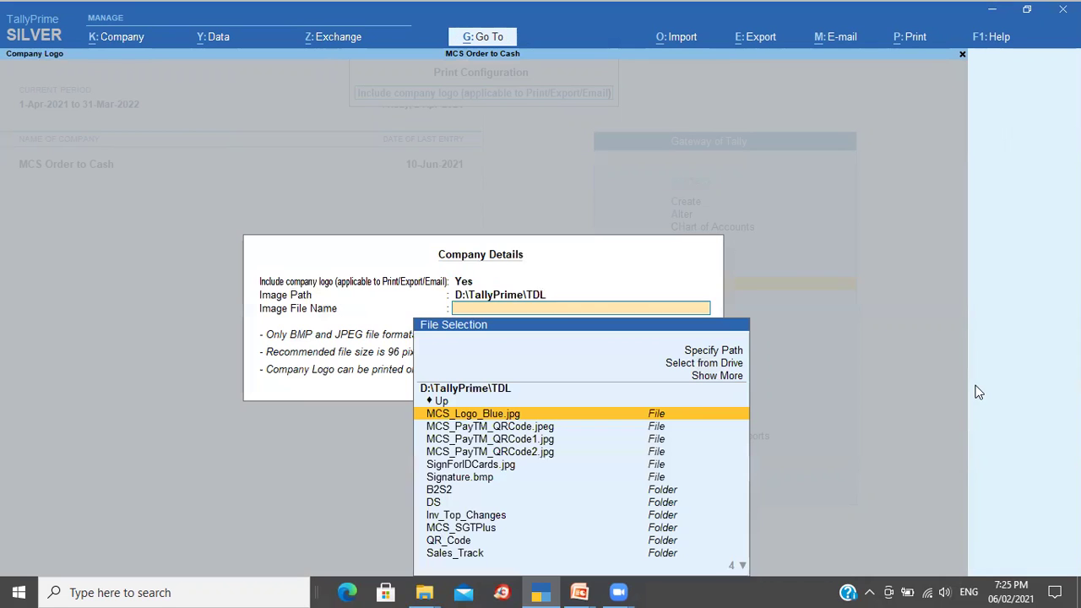
Step: Choose MCS_Logo_Blue.jpg as the logo, save, and reopen the Sushant Electronics order
{"action": "key", "text": "Down"}
{"action": "key", "text": "Down"}
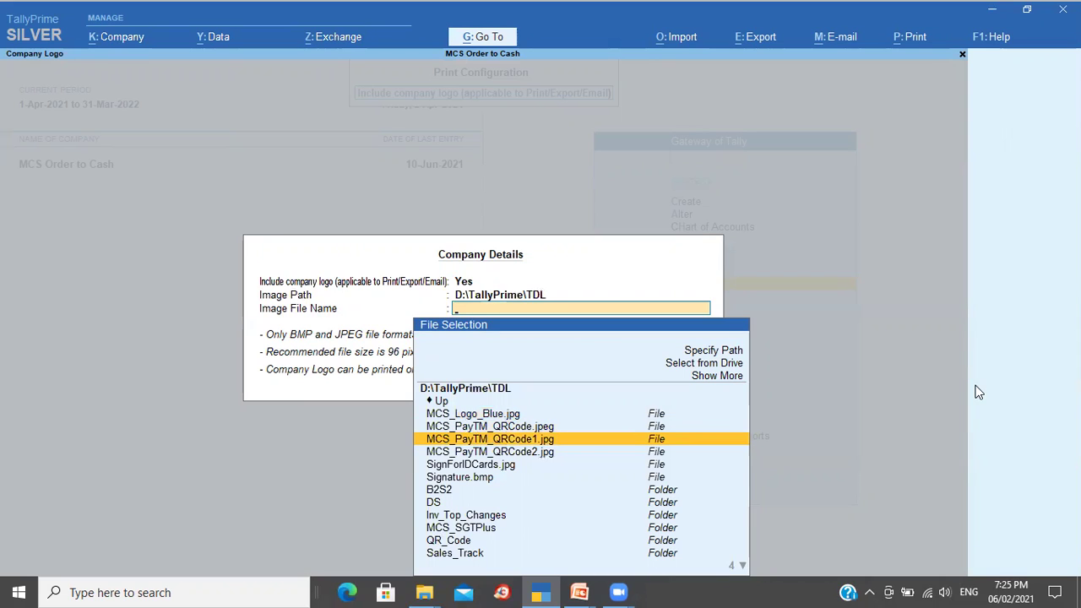
{"action": "key", "text": "Down"}
{"action": "key", "text": "Down"}
{"action": "key", "text": "Down"}
{"action": "key", "text": "Down"}
{"action": "key", "text": "Down"}
{"action": "key", "text": "Down"}
{"action": "key", "text": "Down"}
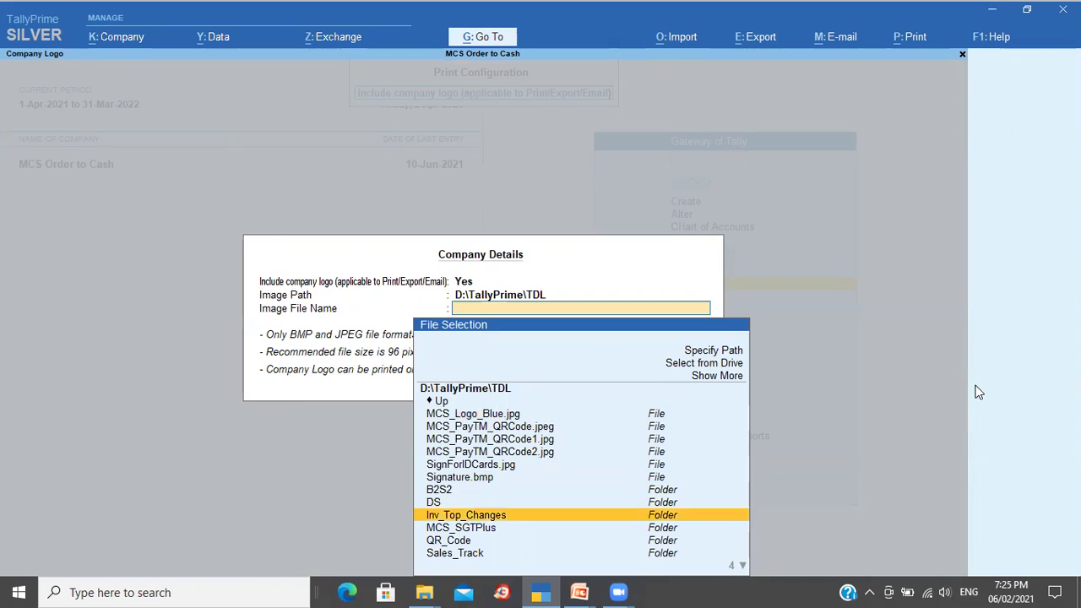
{"action": "key", "text": "Up"}
{"action": "key", "text": "Up"}
{"action": "key", "text": "Up"}
{"action": "key", "text": "Up"}
{"action": "key", "text": "Up"}
{"action": "key", "text": "Up"}
{"action": "key", "text": "Up"}
{"action": "key", "text": "Up"}
{"action": "key", "text": "Up"}
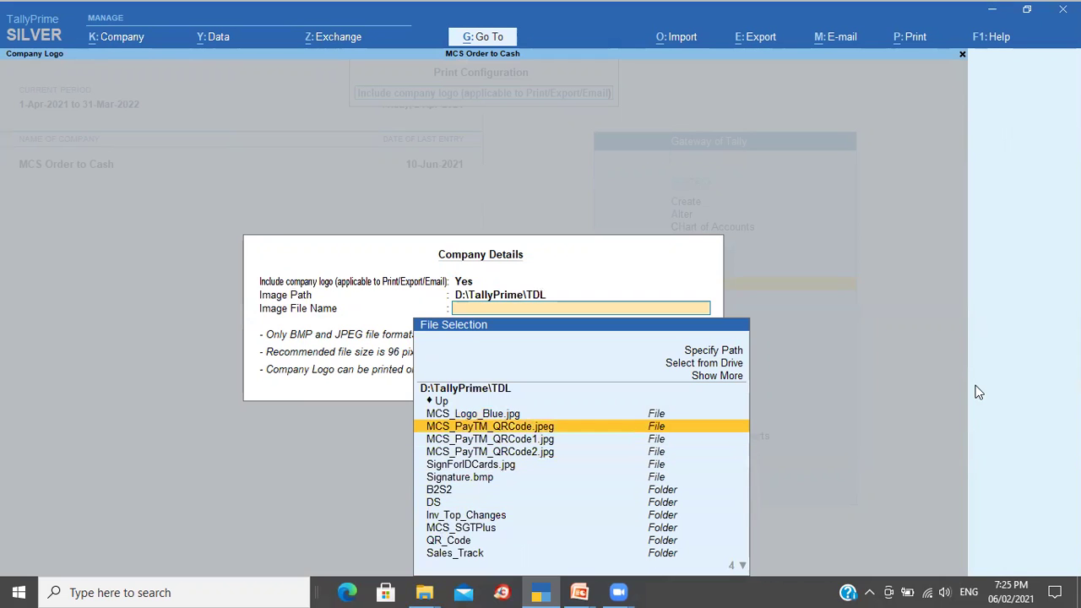
{"action": "key", "text": "Return"}
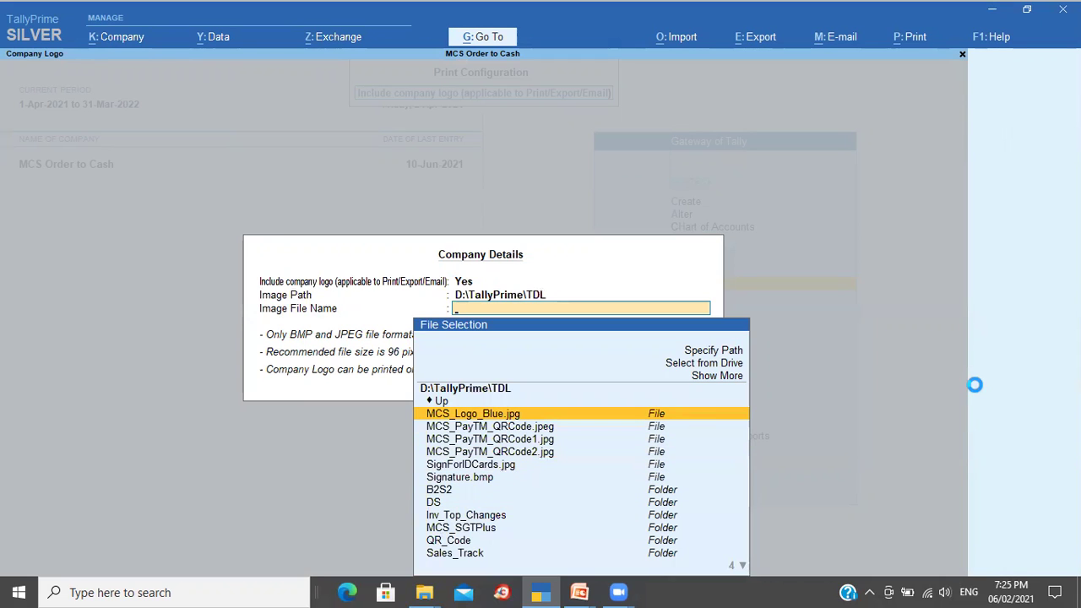
{"action": "key", "text": "ctrl+a"}
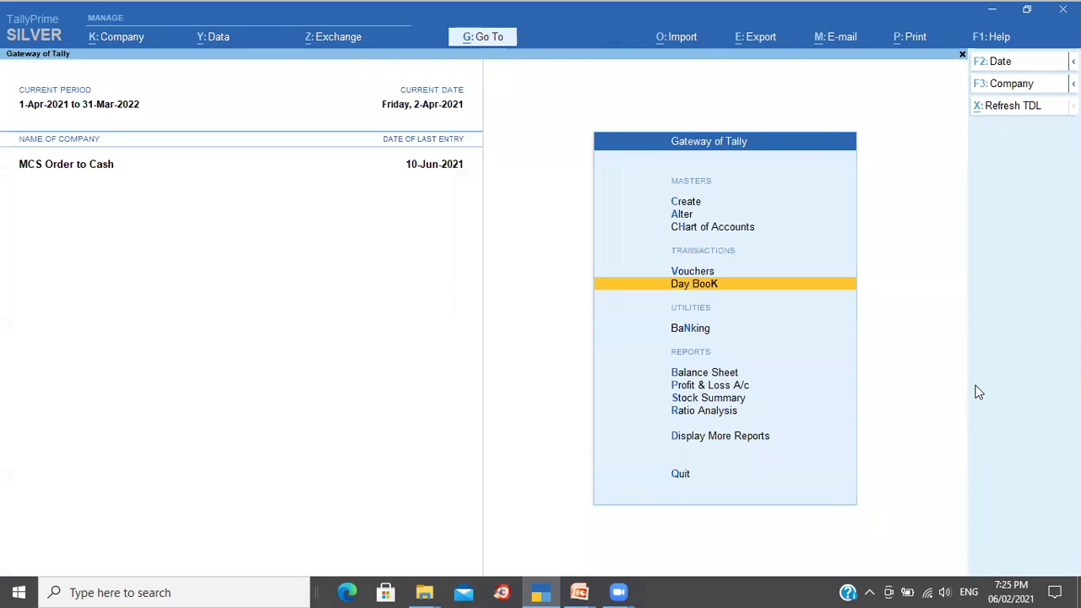
{"action": "key", "text": "Return"}
{"action": "key", "text": "Return"}
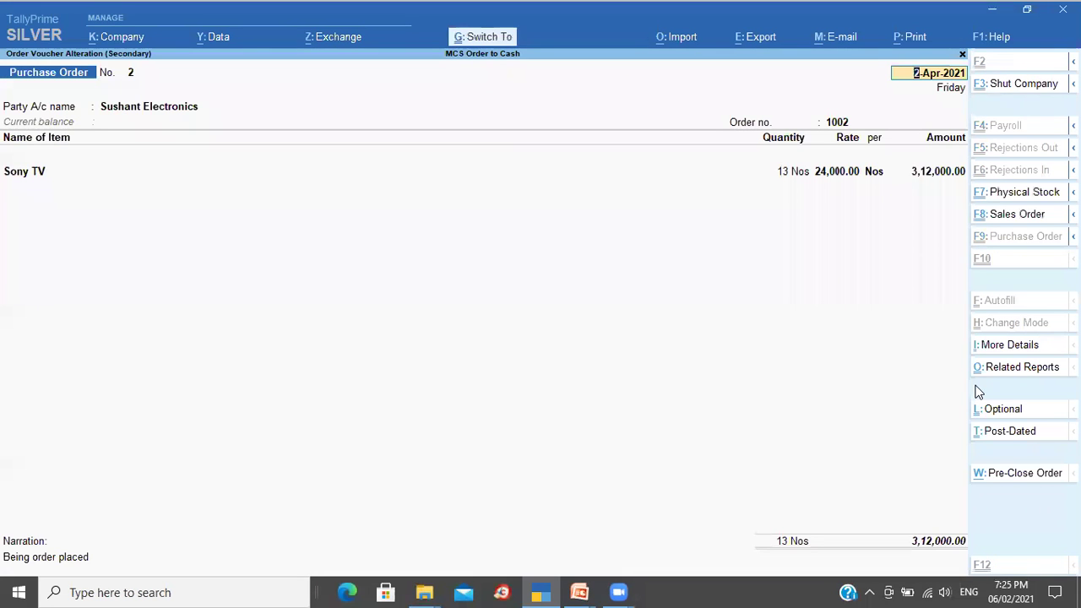
{"action": "key", "text": "ctrl+p"}
{"action": "key", "text": "Left"}
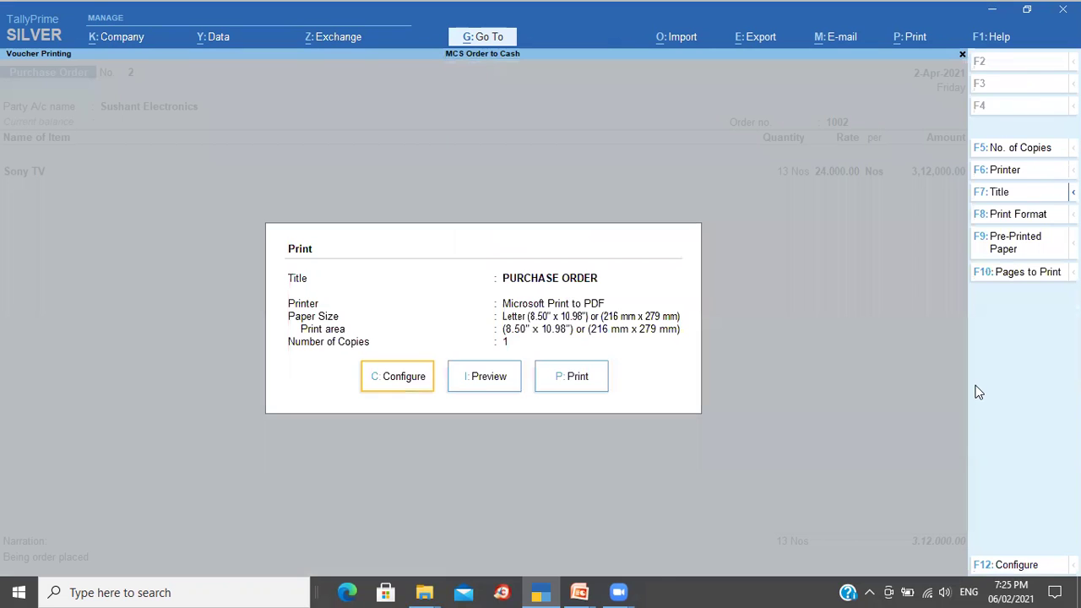
{"action": "key", "text": "Return"}
{"action": "type", "text": "Log"}
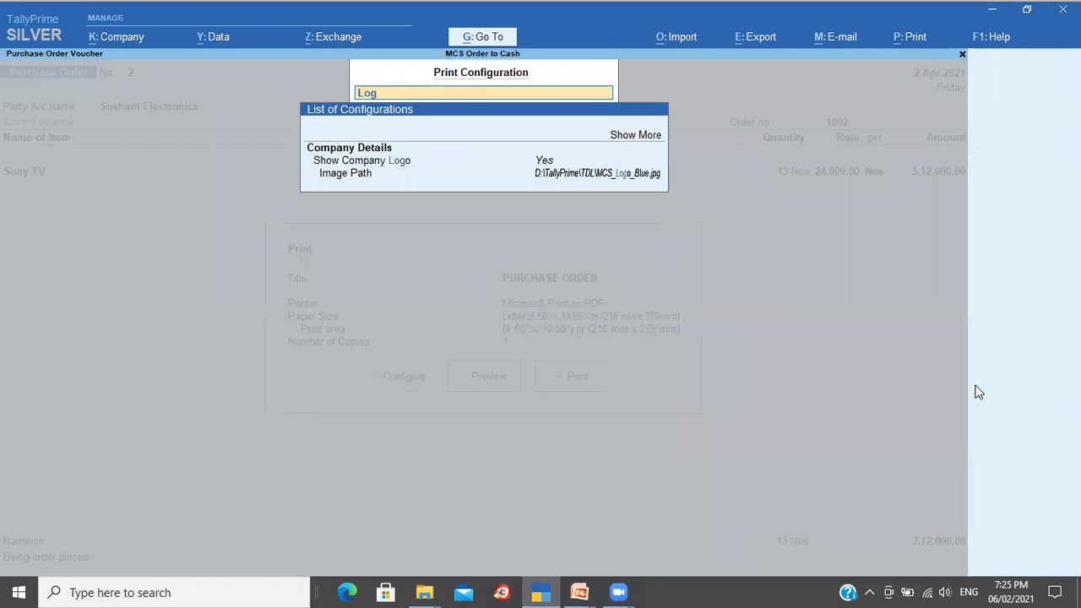
{"action": "key", "text": "Down"}
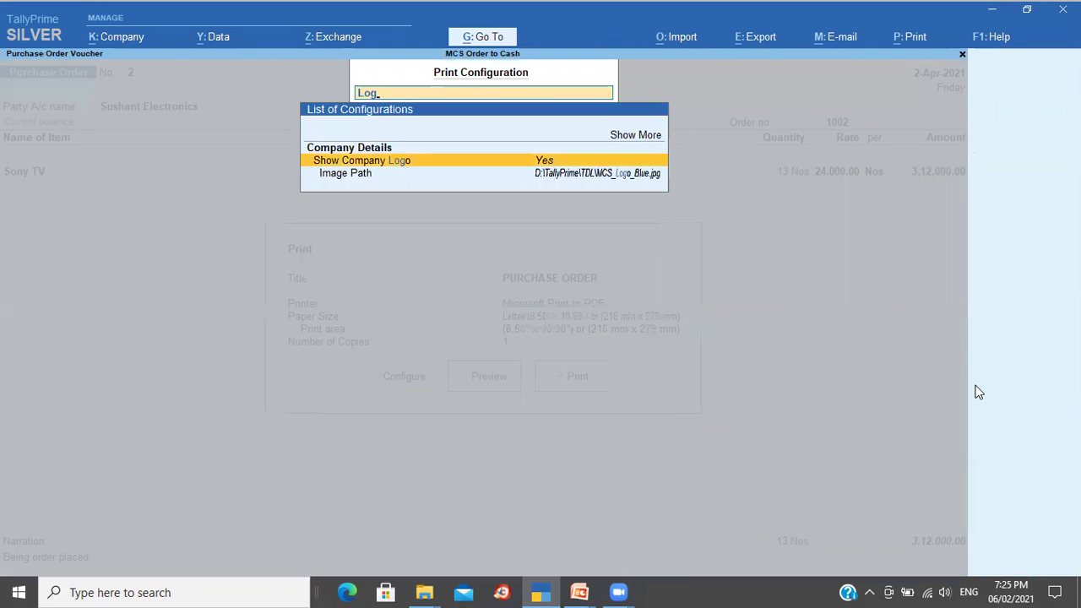
{"action": "key", "text": "Down"}
{"action": "key", "text": "Up"}
{"action": "key", "text": "BackSpace"}
{"action": "key", "text": "BackSpace"}
{"action": "key", "text": "BackSpace"}
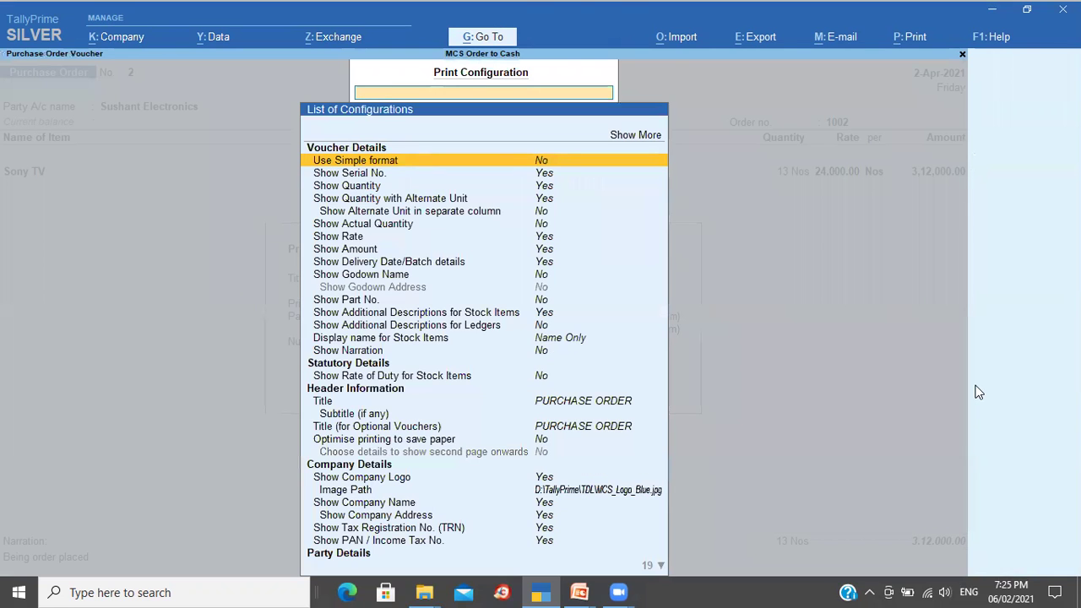
{"action": "key", "text": "Escape"}
{"action": "key", "text": "Right"}
{"action": "key", "text": "Return"}
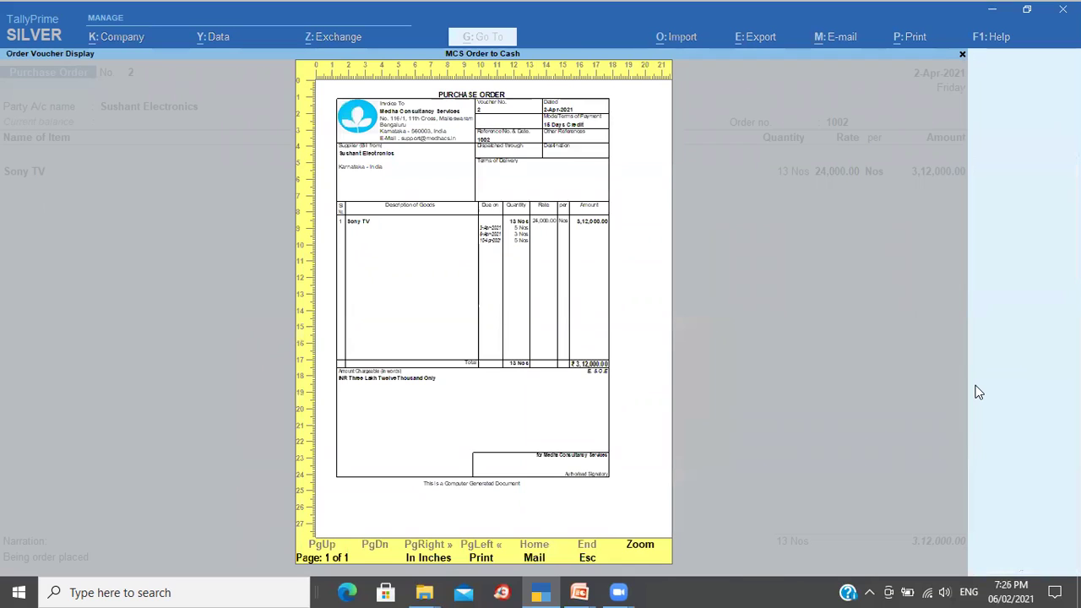
{"action": "key", "text": "alt+z"}
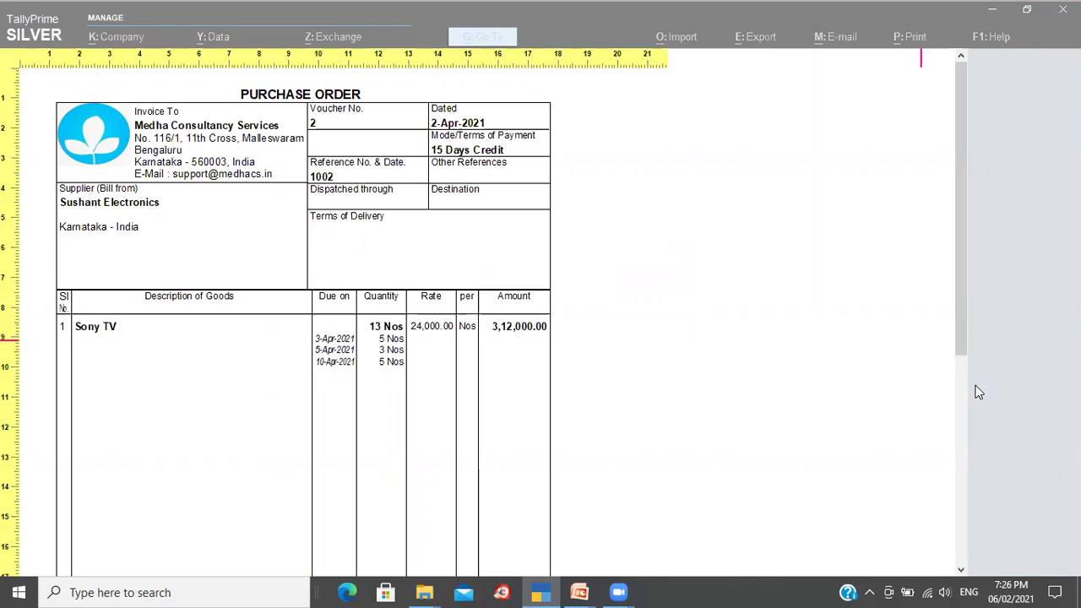
{"action": "key", "text": "alt+z"}
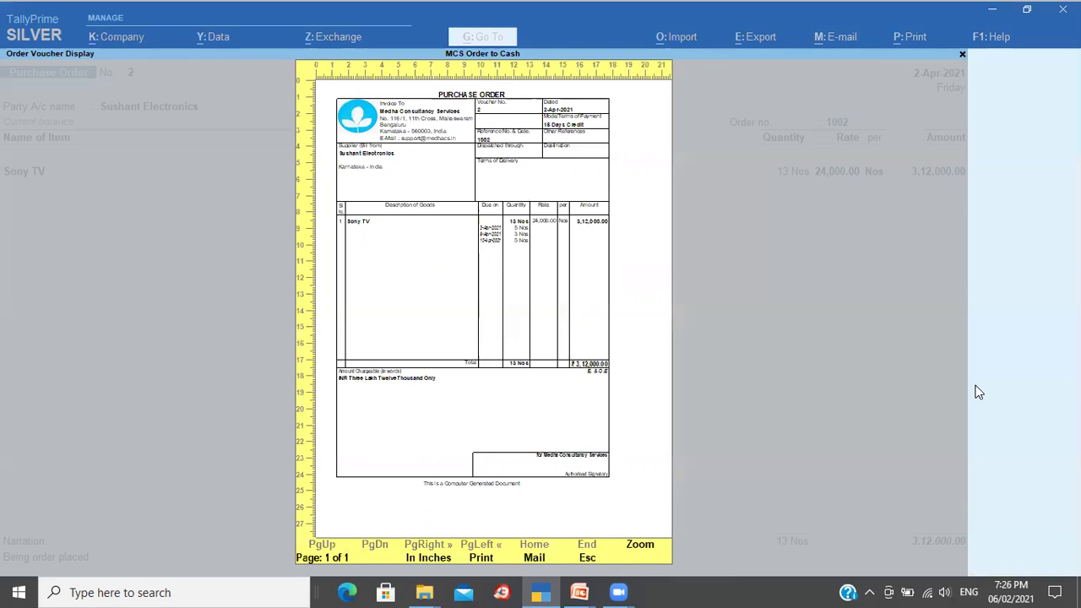
{"action": "key", "text": "Escape"}
{"action": "key", "text": "Escape"}
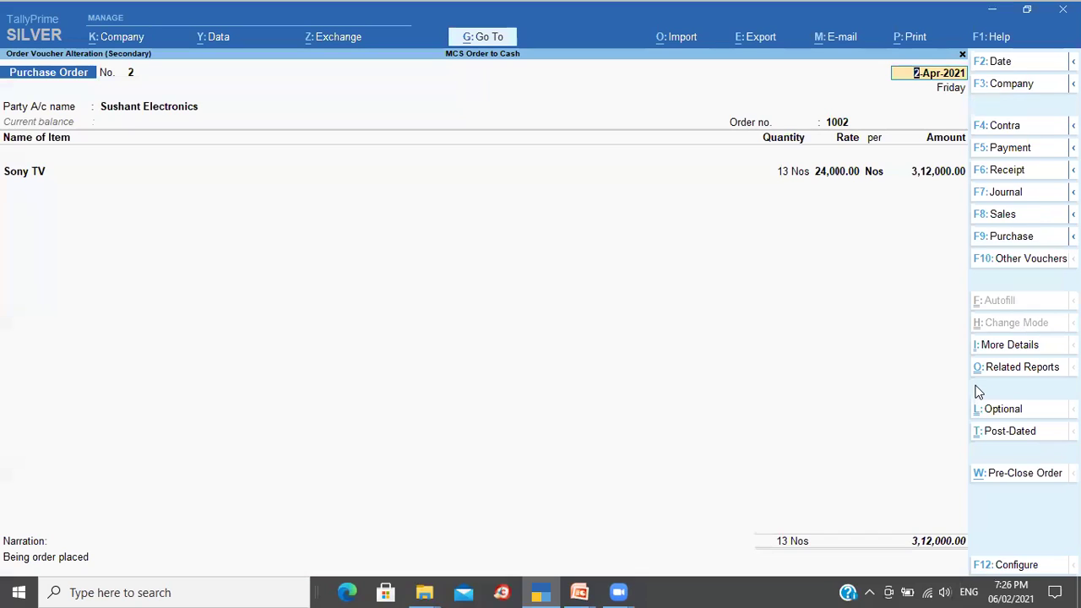
Step: Start exporting the purchase order and set the export file format to PDF
{"action": "key", "text": "ctrl"}
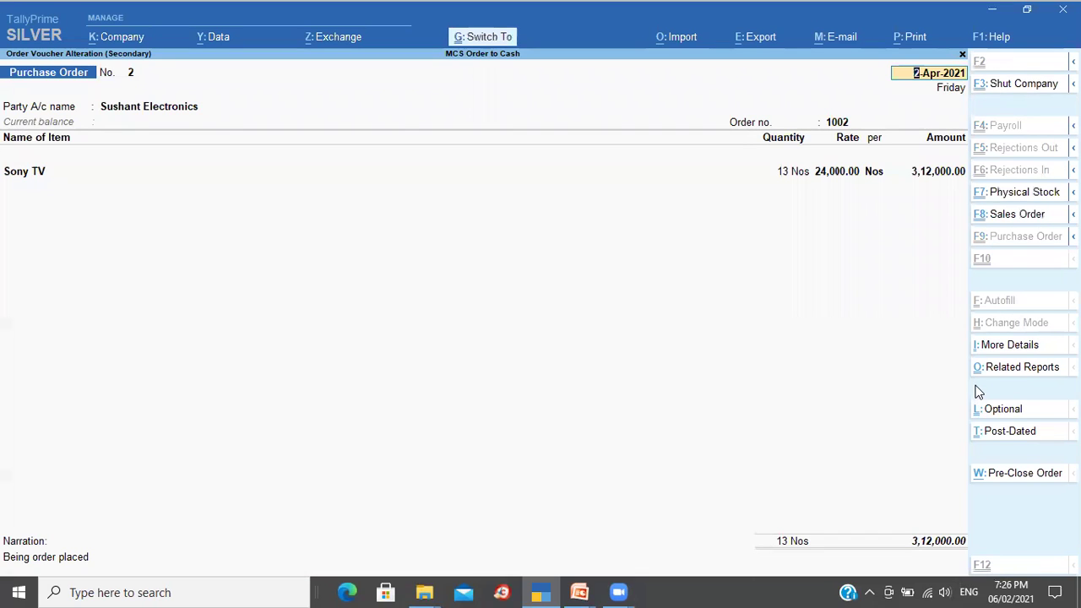
{"action": "key", "text": "alt+e"}
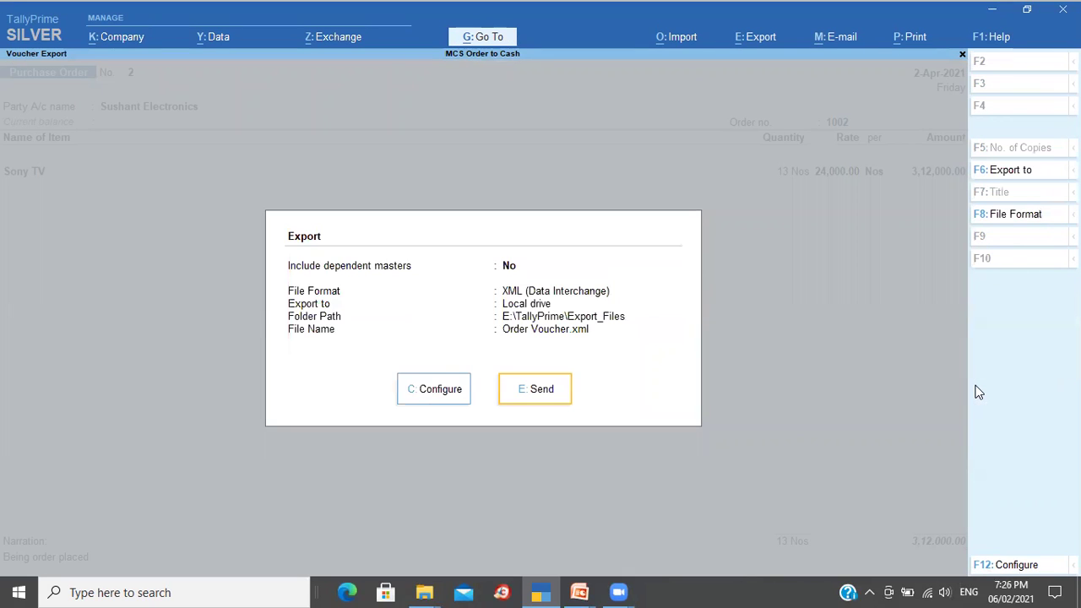
{"action": "key", "text": "c"}
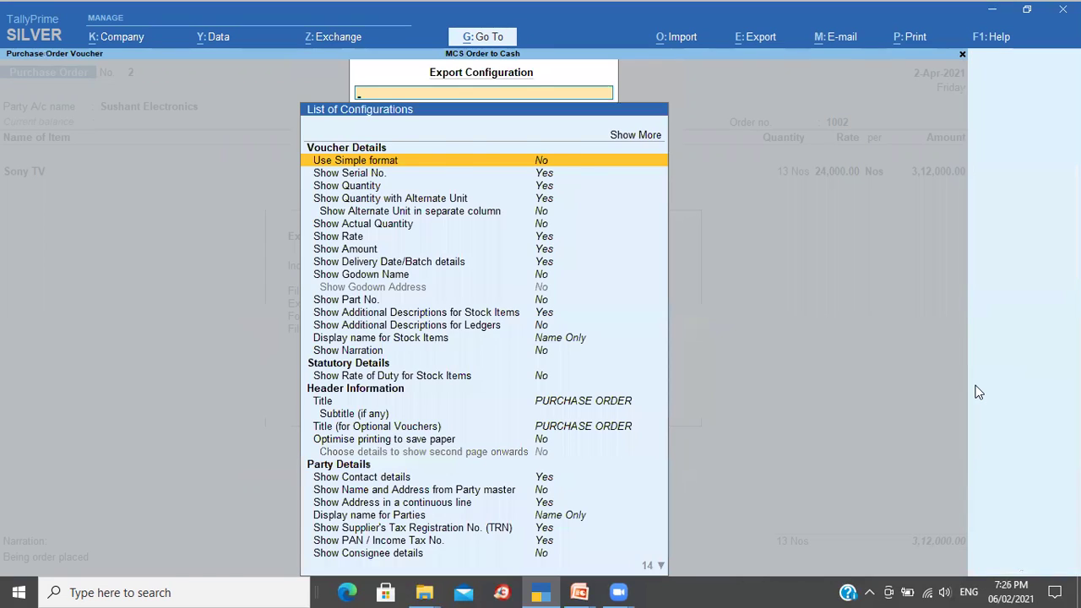
{"action": "key", "text": "Up"}
{"action": "key", "text": "Up"}
{"action": "key", "text": "Up"}
{"action": "key", "text": "Up"}
{"action": "key", "text": "Up"}
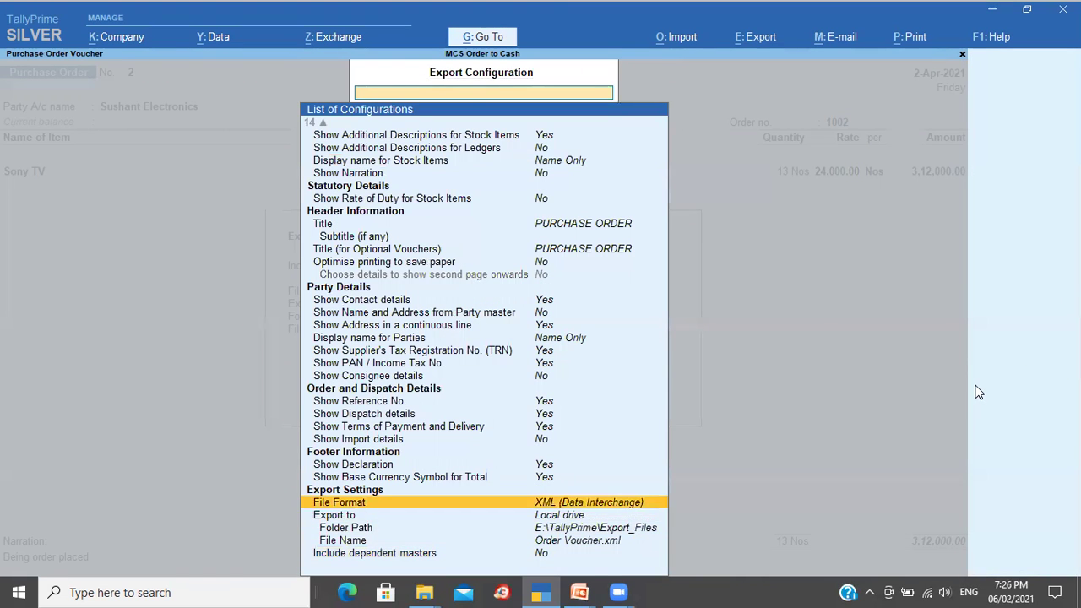
{"action": "key", "text": "Return"}
{"action": "key", "text": "Up"}
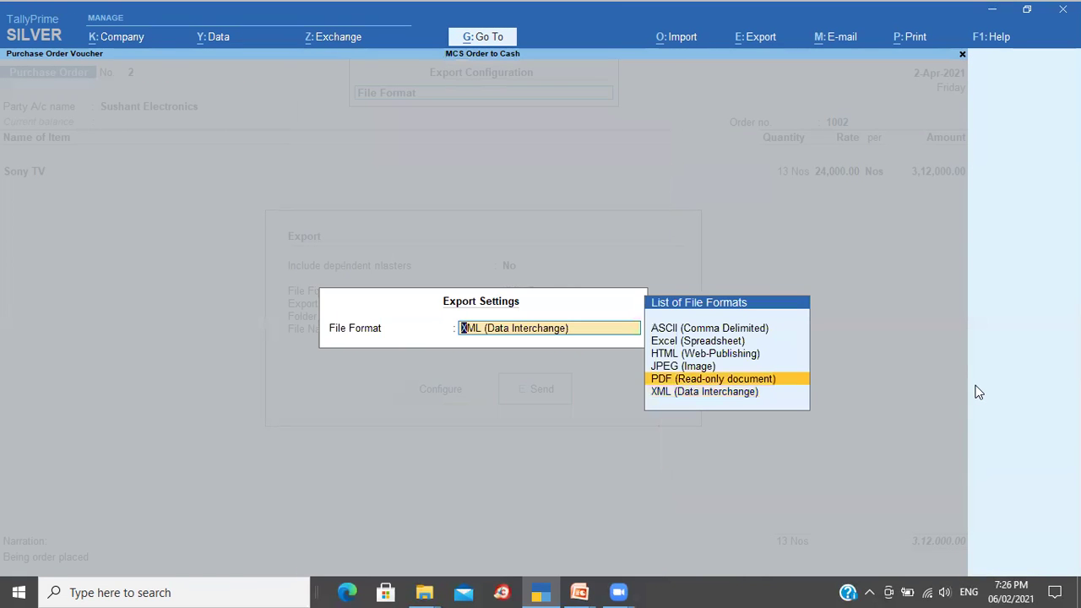
{"action": "key", "text": "Return"}
Step: Name the export file TestPO and export the purchase order as PDF
{"action": "key", "text": "Down"}
{"action": "key", "text": "Down"}
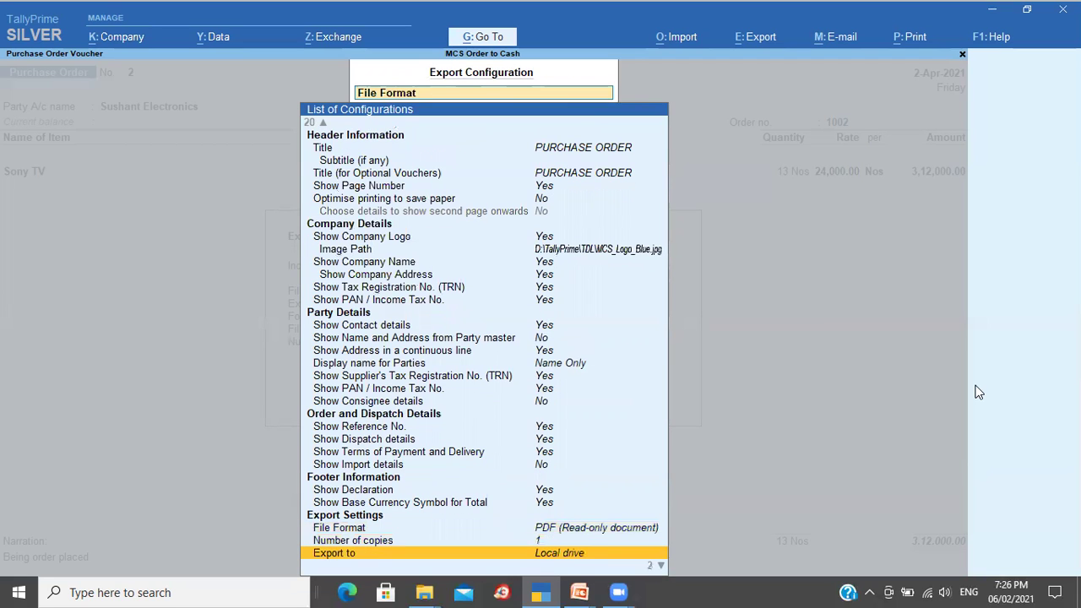
{"action": "key", "text": "Down"}
{"action": "key", "text": "Down"}
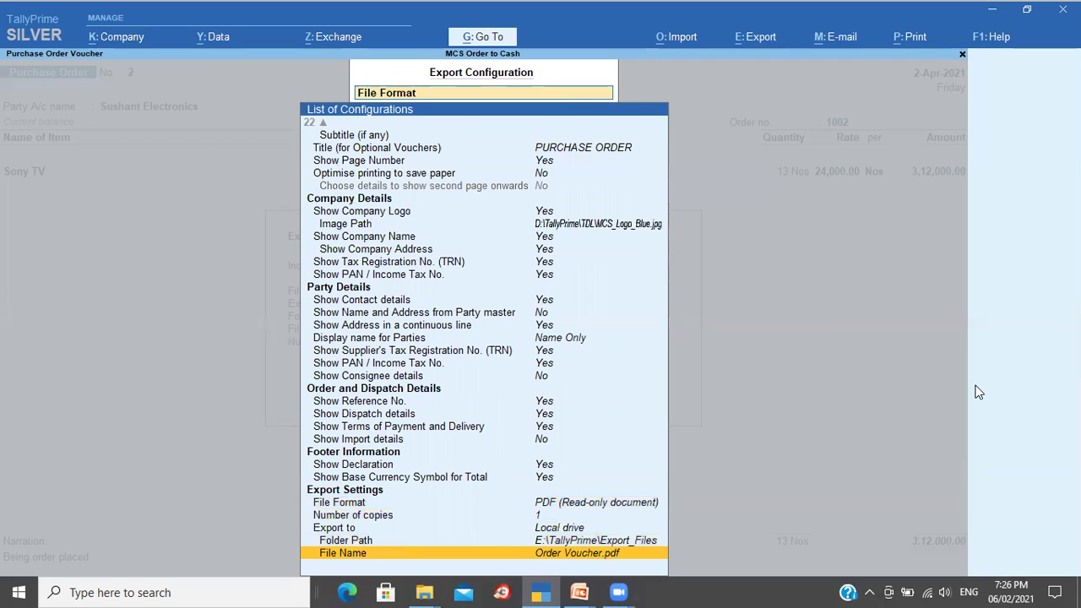
{"action": "key", "text": "Return"}
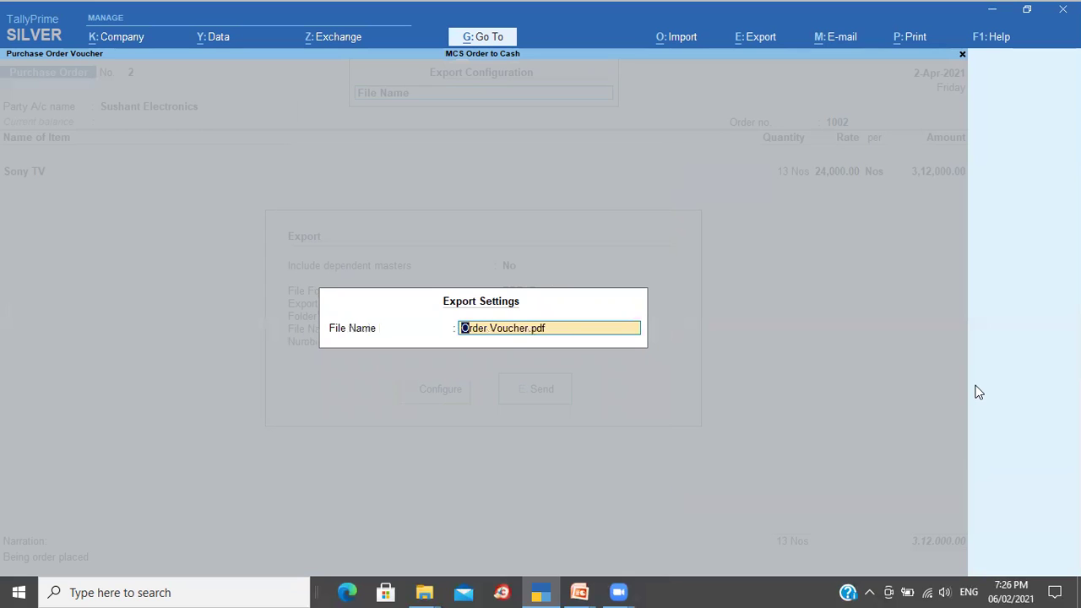
{"action": "type", "text": "TestPO"}
{"action": "key", "text": "Return"}
{"action": "key", "text": "Escape"}
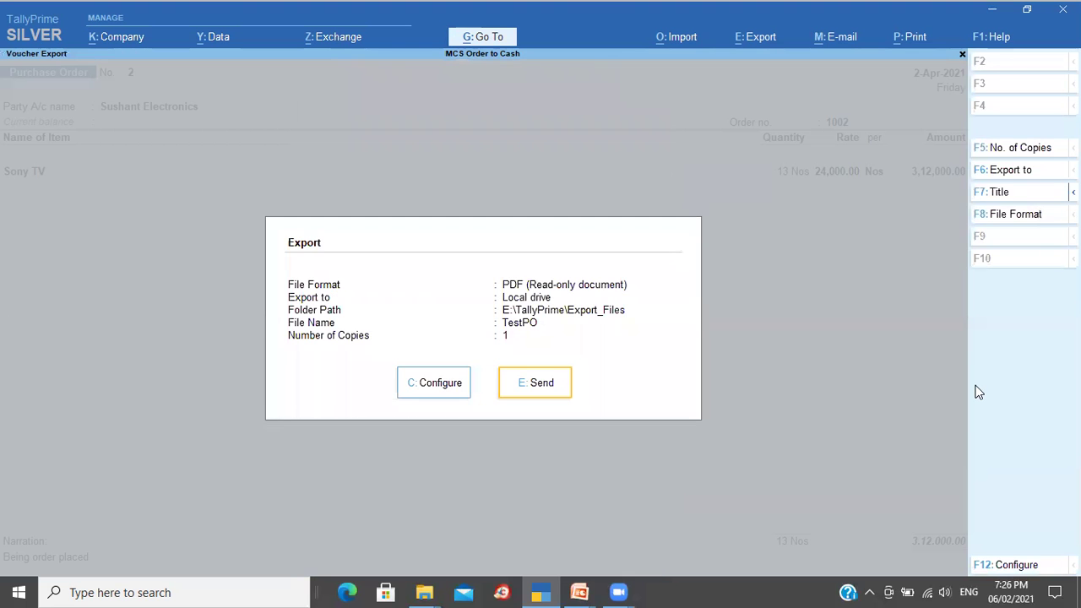
{"action": "key", "text": "Return"}
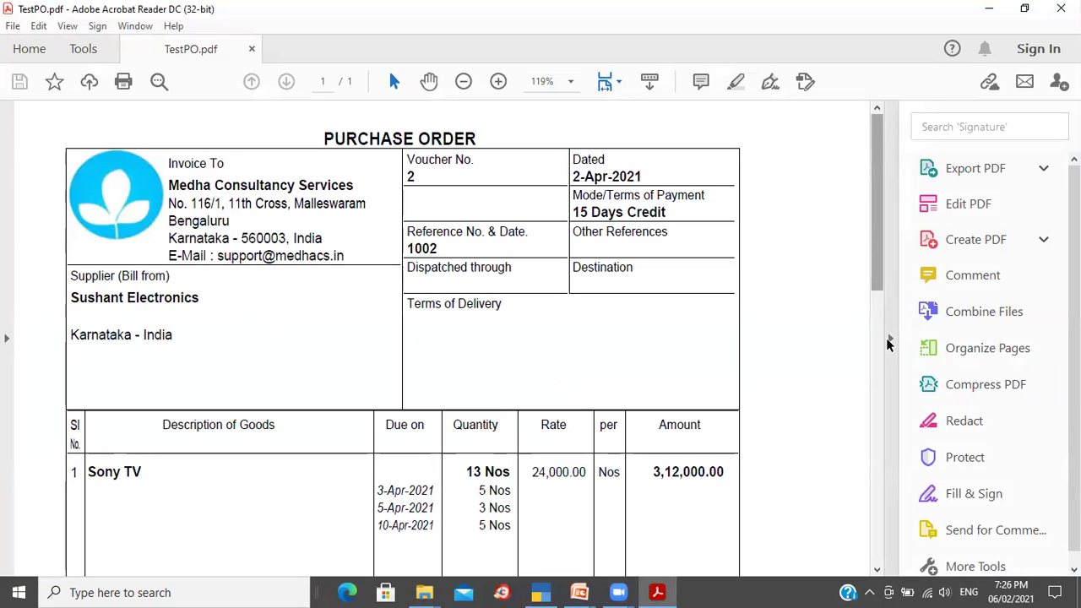
Step: Close the TestPO.pdf document in Acrobat Reader and switch back to TallyPrime
{"action": "left_click", "coordinate": [889, 338]}
{"action": "left_click_drag", "start_coordinate": [1023, 236], "coordinate": [1003, 180]}
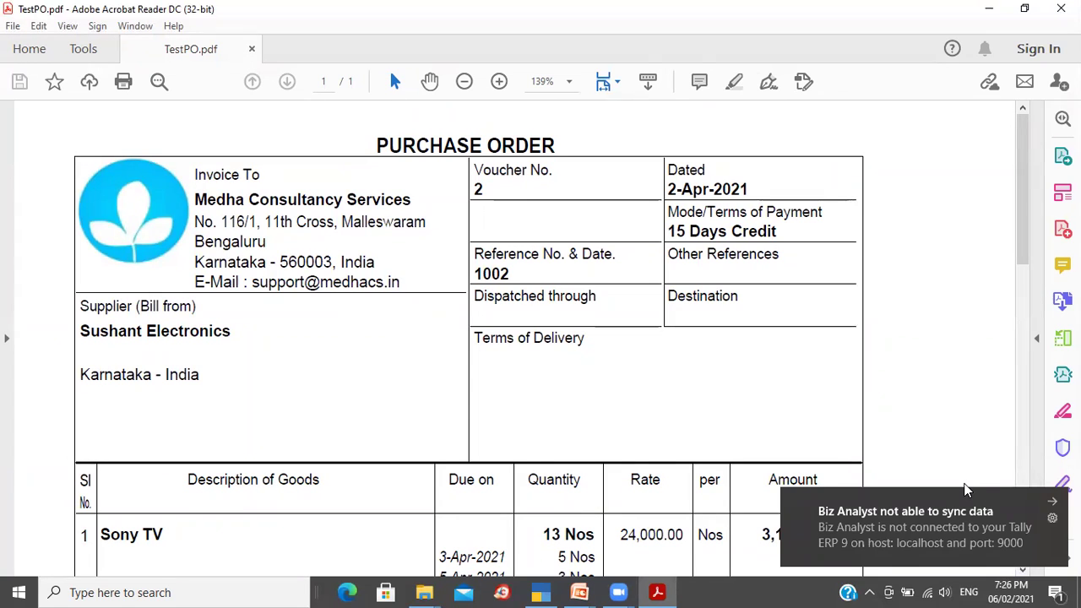
{"action": "left_click", "coordinate": [251, 50]}
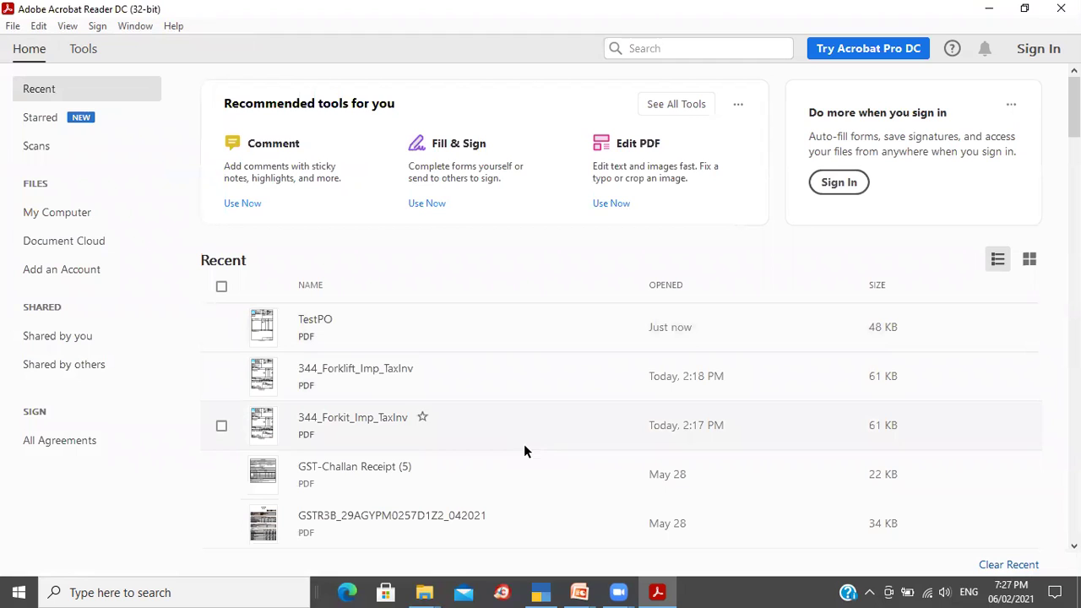
{"action": "mouse_move", "coordinate": [542, 591]}
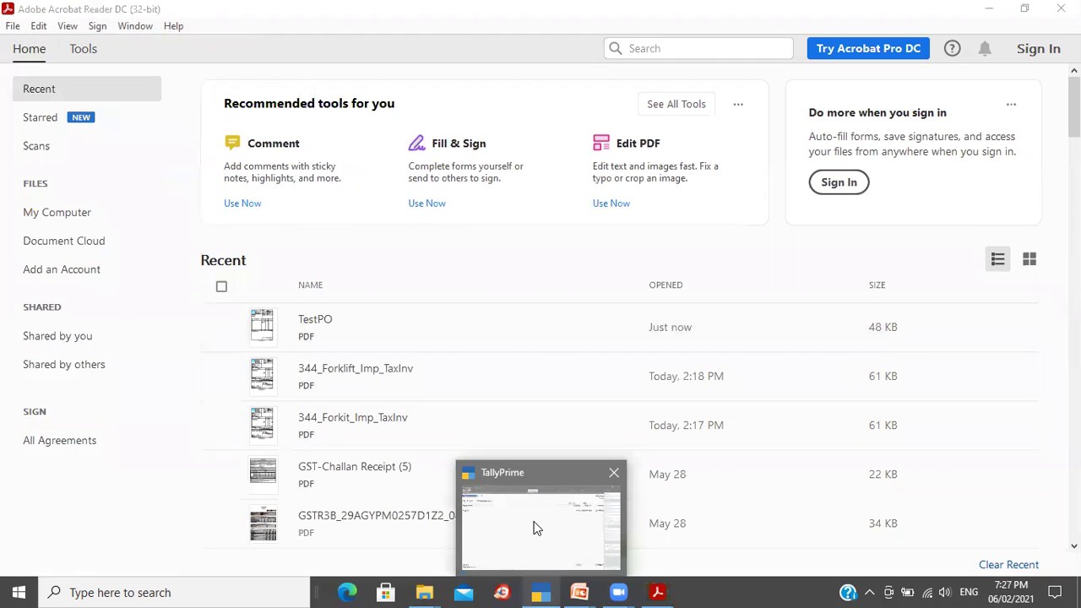
{"action": "left_click", "coordinate": [535, 526]}
Step: Open the Day Book for 1-Apr-2021 to 10-Jun-2021 and the 15-Apr Olympic Sports sales voucher
{"action": "key", "text": "ctrl+a"}
{"action": "key", "text": "Escape"}
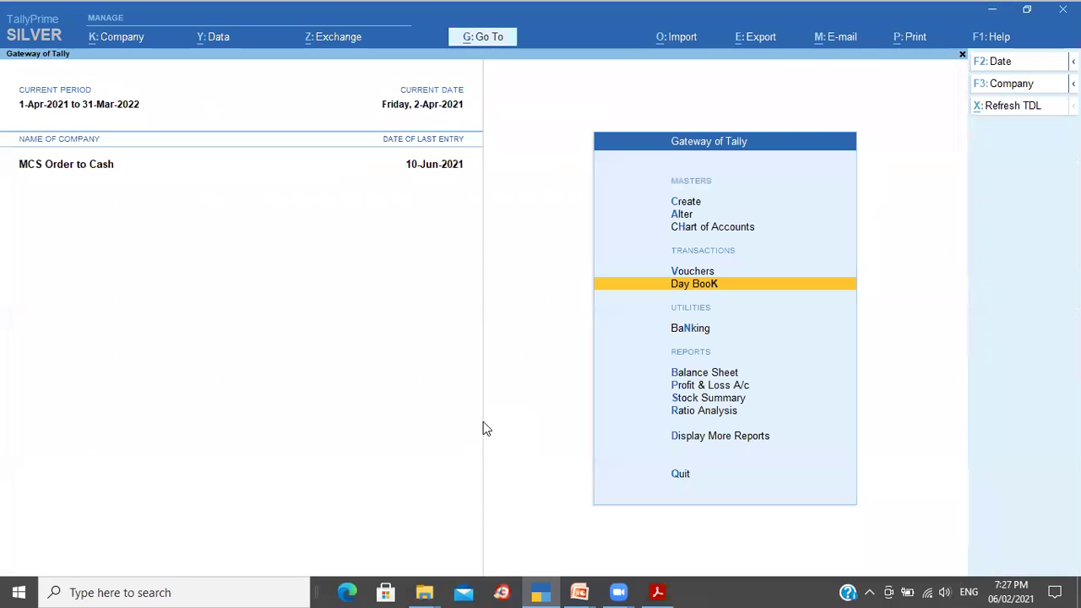
{"action": "key", "text": "Return"}
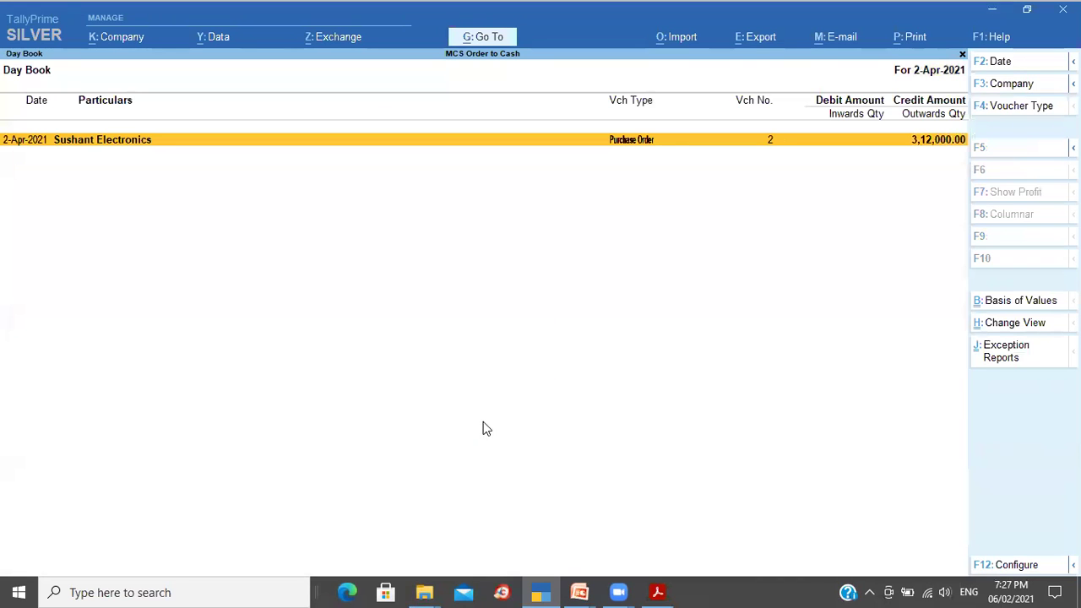
{"action": "key", "text": "F2"}
{"action": "key", "text": "BackSpace"}
{"action": "key", "text": "Return"}
{"action": "key", "text": "Down"}
{"action": "key", "text": "Down"}
{"action": "key", "text": "Down"}
{"action": "key", "text": "Down"}
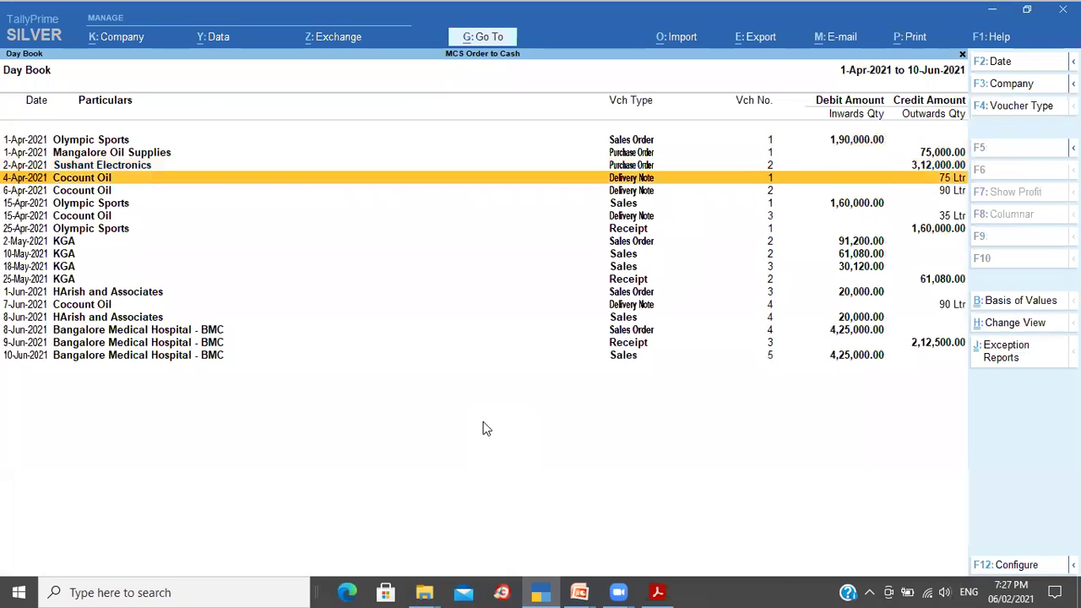
{"action": "key", "text": "Up"}
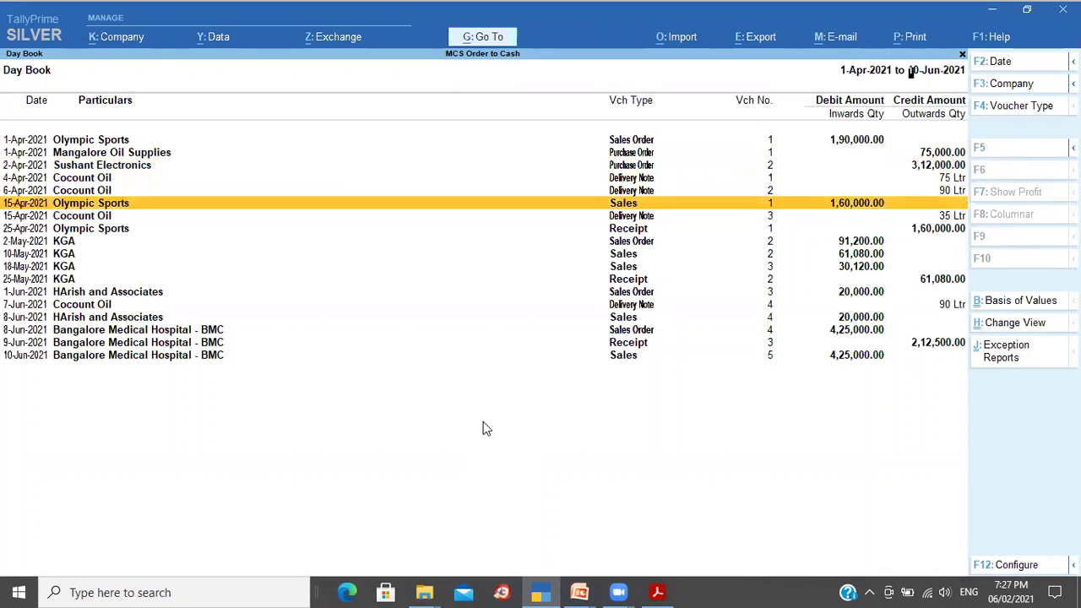
{"action": "key", "text": "Return"}
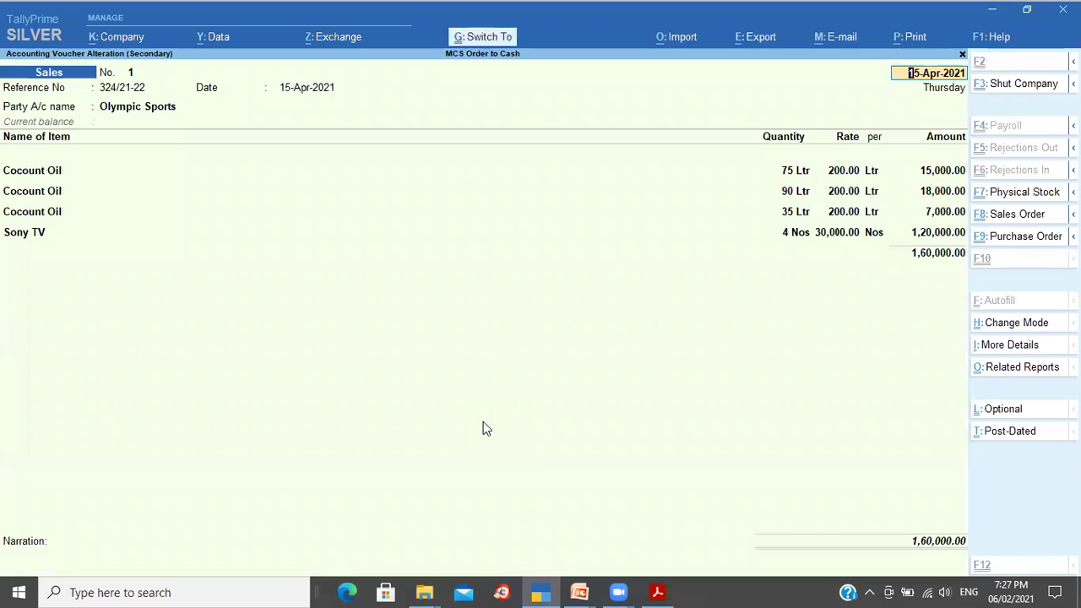
Step: Preview the voucher's logo-bearing Tax Invoice at full size and whole page, then exit
{"action": "key", "text": "ctrl+p"}
{"action": "key", "text": "i"}
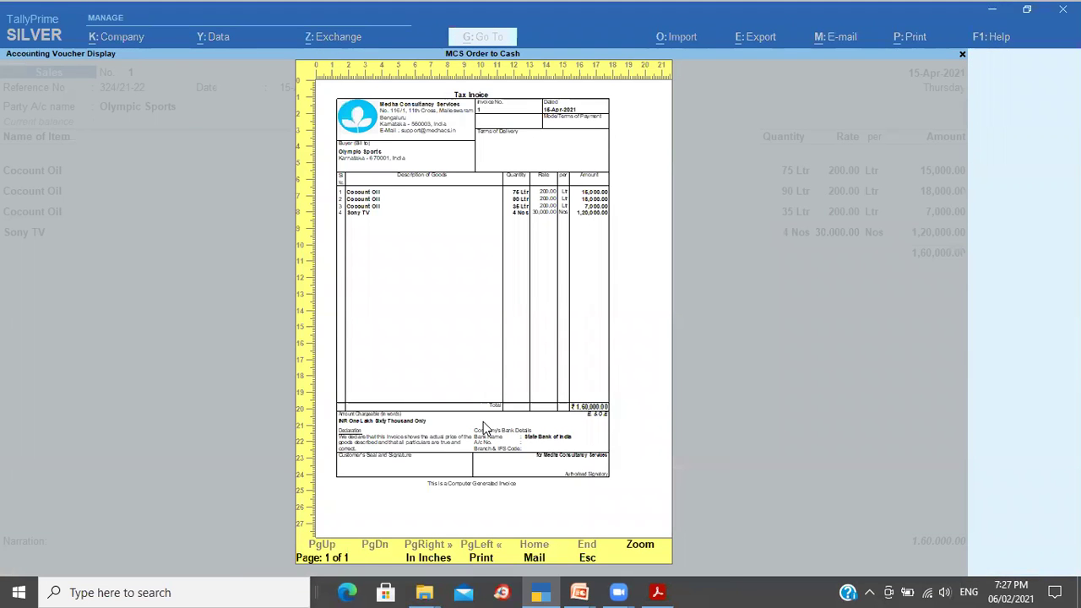
{"action": "key", "text": "z"}
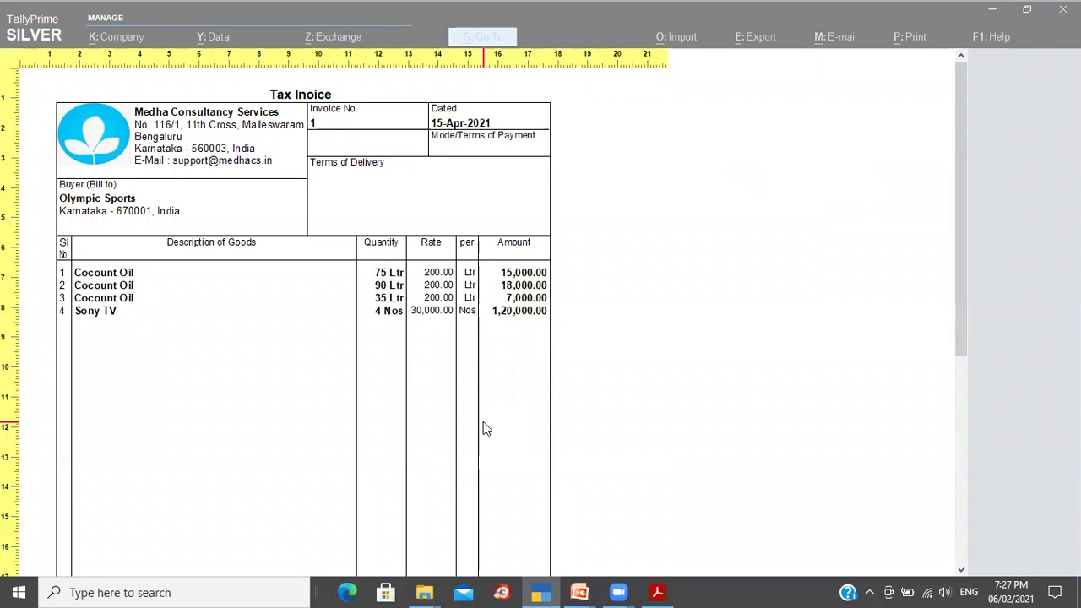
{"action": "key", "text": "z"}
{"action": "key", "text": "Escape"}
{"action": "key", "text": "Escape"}
{"action": "key", "text": "Escape"}
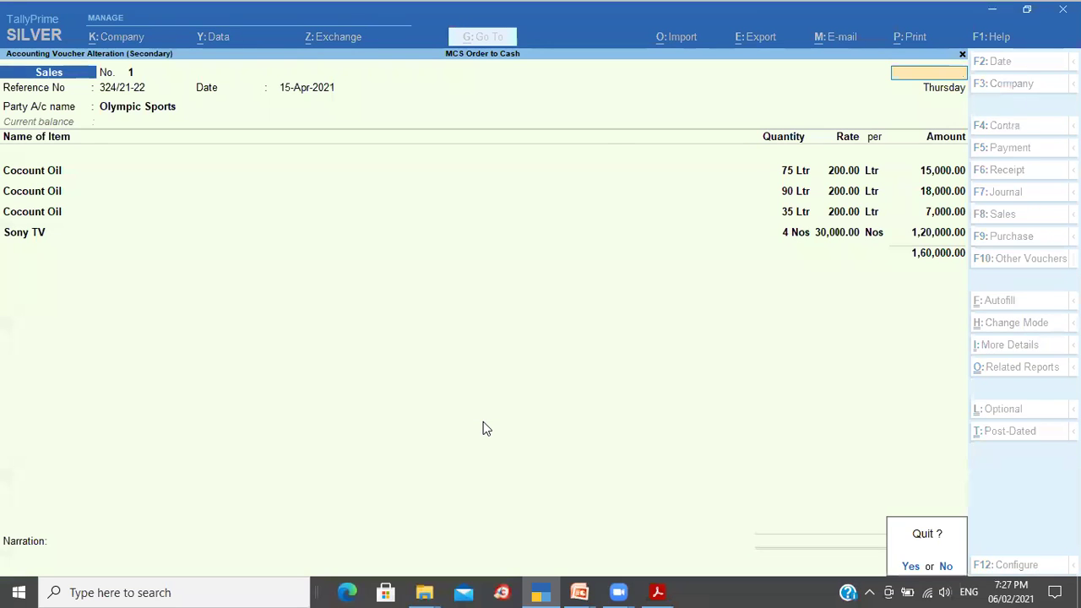
{"action": "key", "text": "y"}
{"action": "key", "text": "Escape"}
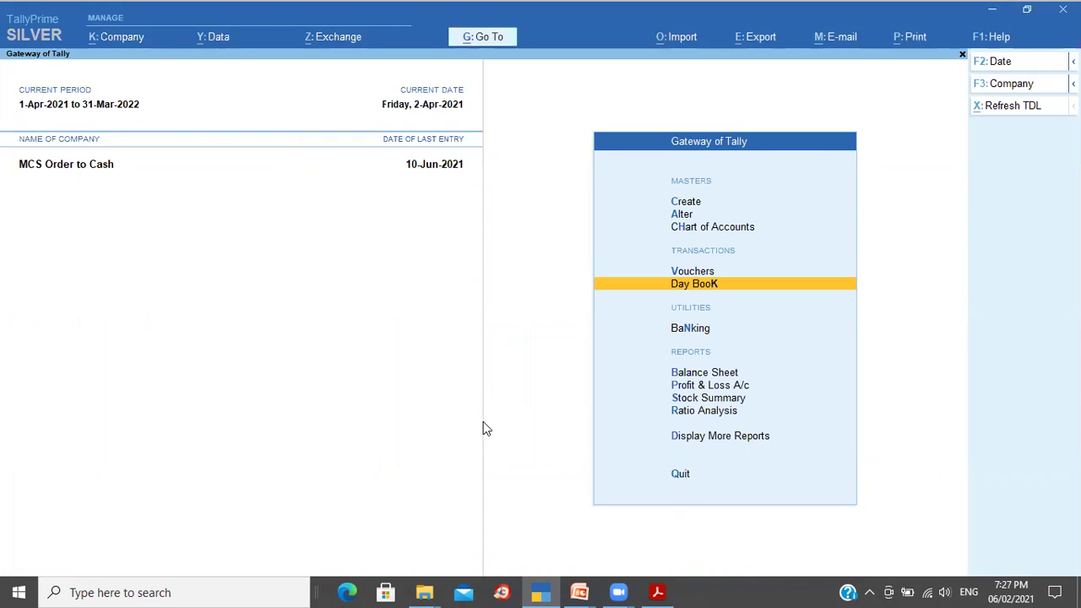
Step: Open the Purchase Orders Book via Display More Reports > Inventory Books
{"action": "key", "text": "Down"}
{"action": "key", "text": "Down"}
{"action": "key", "text": "Down"}
{"action": "key", "text": "Down"}
{"action": "key", "text": "Down"}
{"action": "key", "text": "Down"}
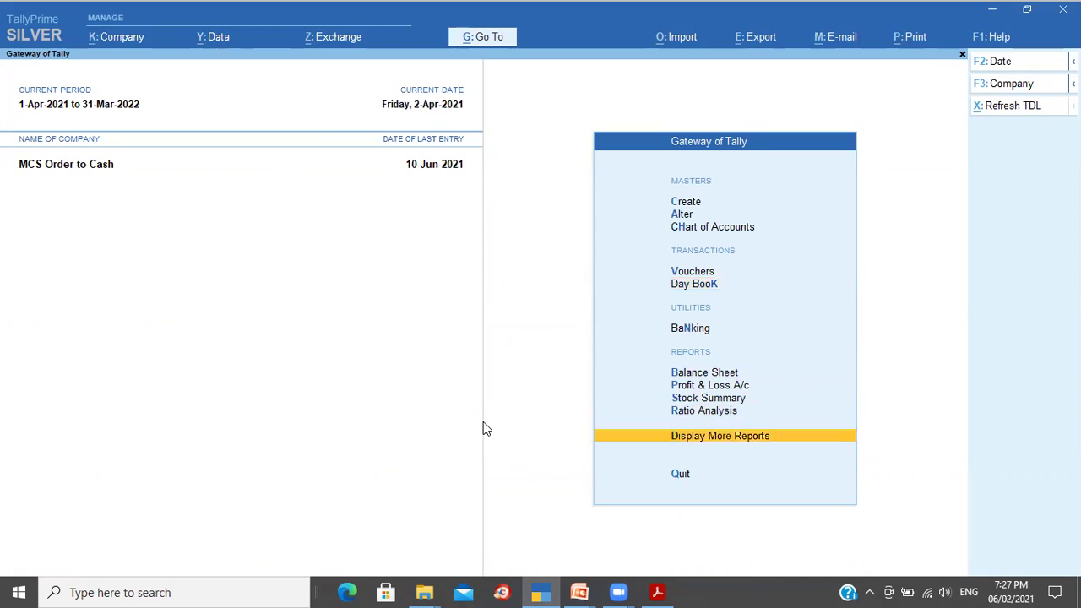
{"action": "key", "text": "Return"}
{"action": "key", "text": "Up"}
{"action": "key", "text": "Up"}
{"action": "key", "text": "Up"}
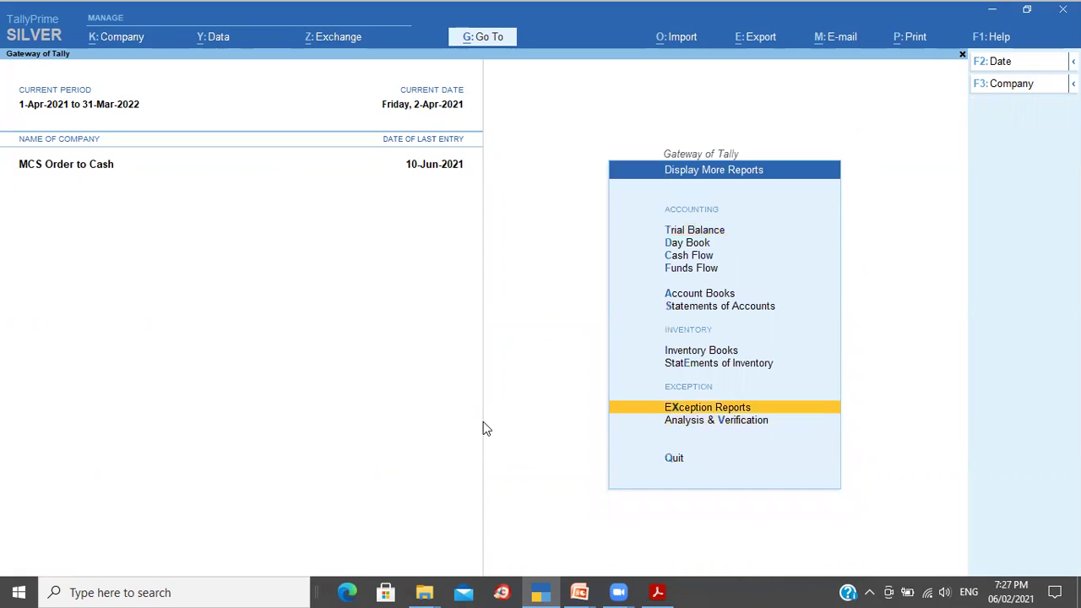
{"action": "key", "text": "Up"}
{"action": "key", "text": "Up"}
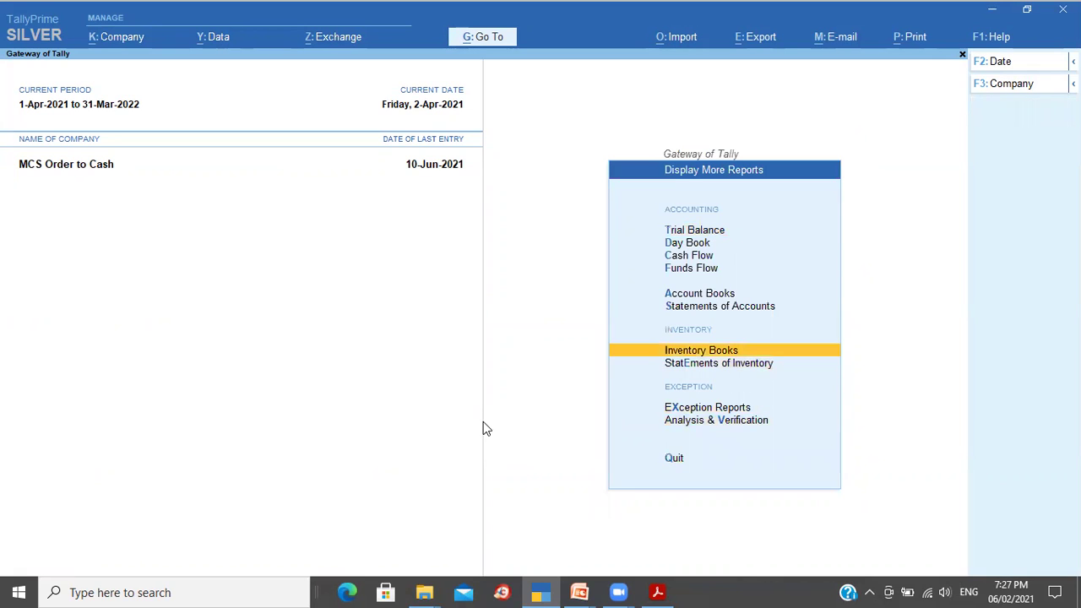
{"action": "key", "text": "Return"}
{"action": "key", "text": "Down"}
{"action": "key", "text": "Down"}
{"action": "key", "text": "Down"}
{"action": "key", "text": "Down"}
{"action": "key", "text": "Down"}
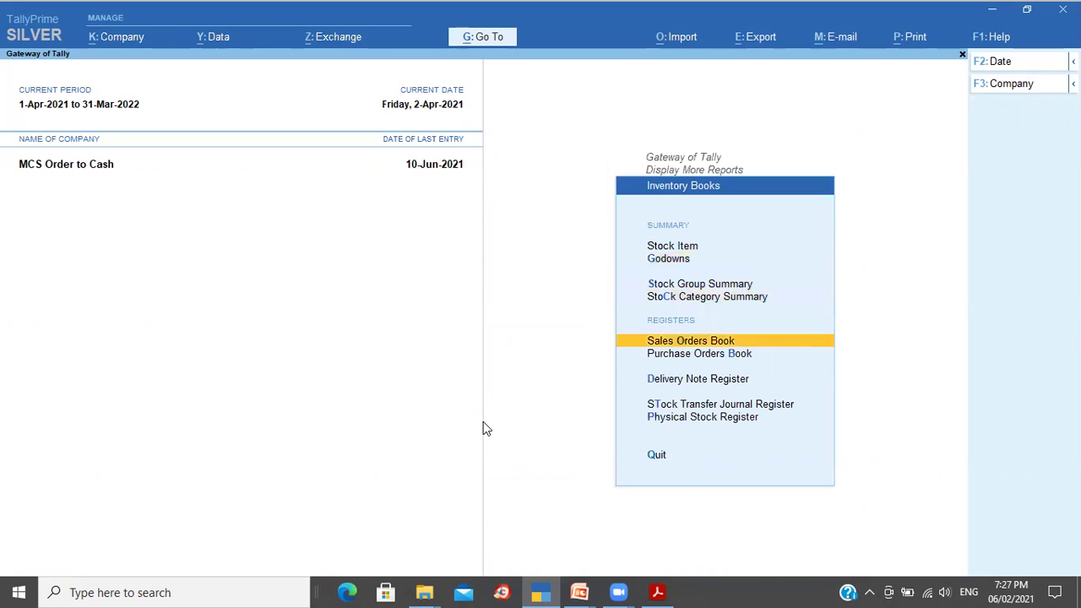
{"action": "key", "text": "Return"}
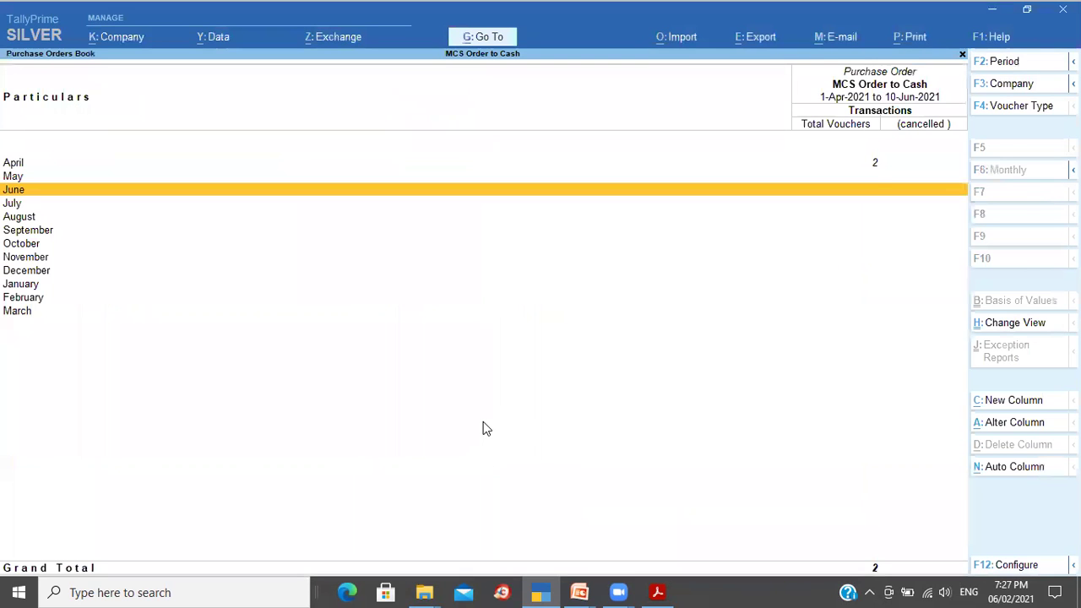
Step: Review April's two purchase orders totalling 3,87,000.00, then close the register
{"action": "key", "text": "Up"}
{"action": "key", "text": "Up"}
{"action": "key", "text": "Return"}
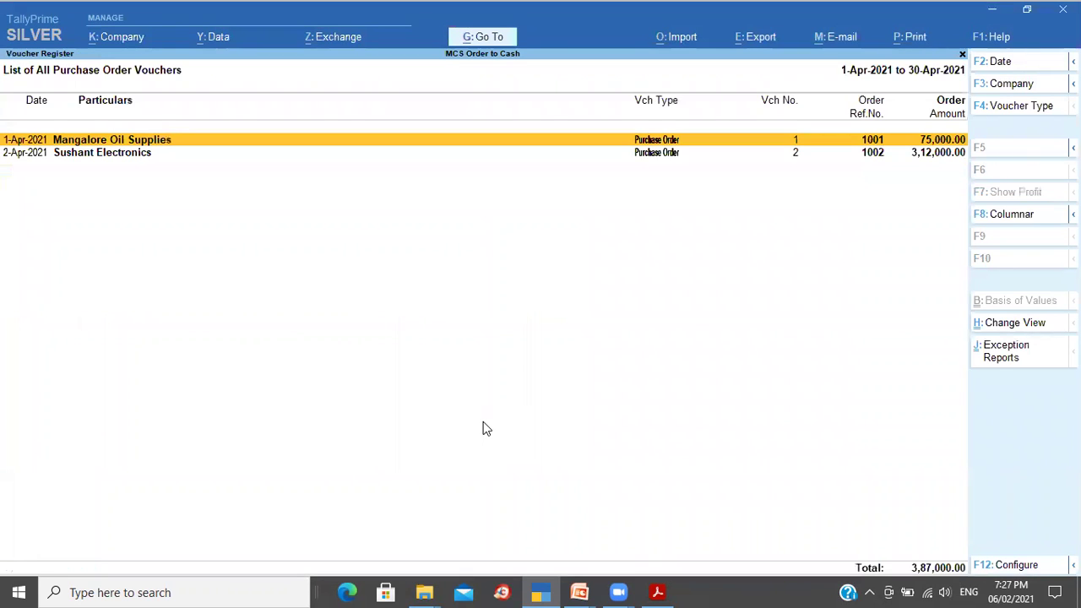
{"action": "key", "text": "Down"}
{"action": "key", "text": "Up"}
{"action": "key", "text": "Down"}
{"action": "key", "text": "Up"}
{"action": "key", "text": "Down"}
{"action": "key", "text": "Escape"}
{"action": "key", "text": "Escape"}
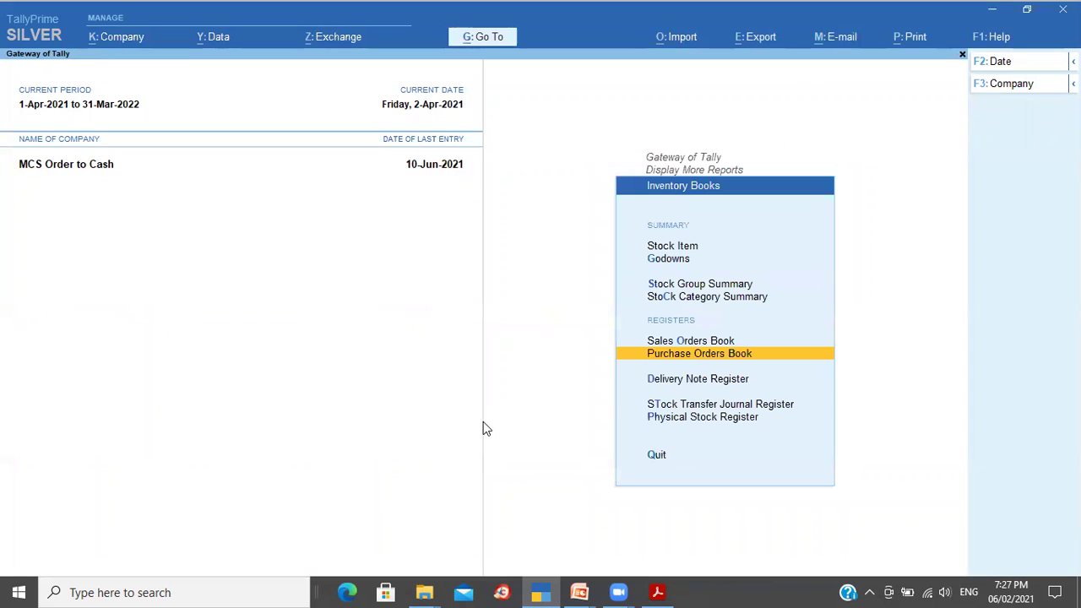
Step: Open Purchase Orders (Due Only) under Statements of Inventory: five lines for orders 1001 and 1002
{"action": "key", "text": "Down"}
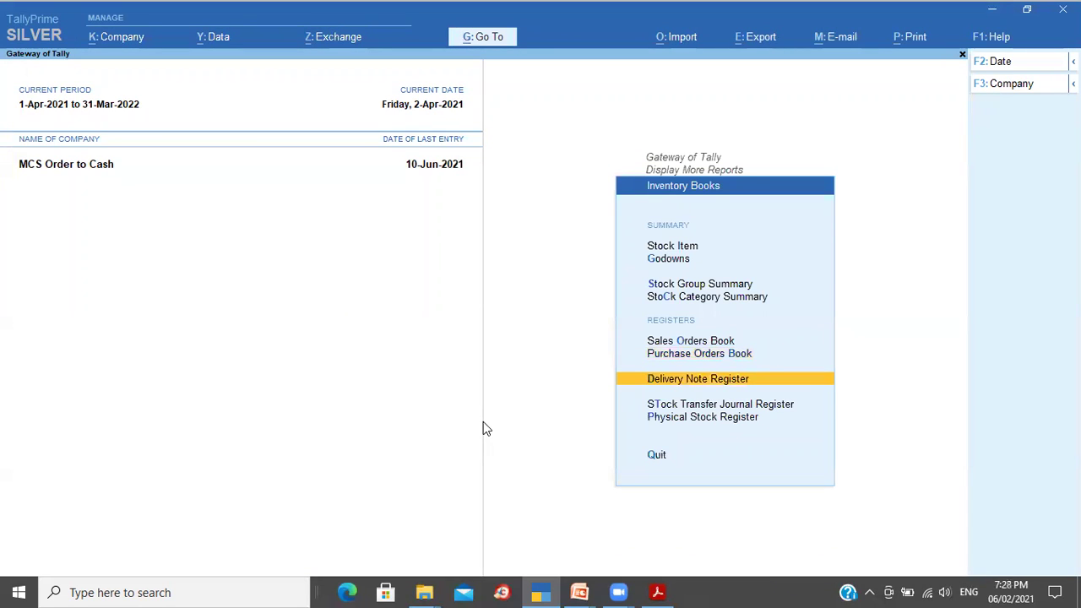
{"action": "key", "text": "Escape"}
{"action": "key", "text": "Down"}
{"action": "key", "text": "Return"}
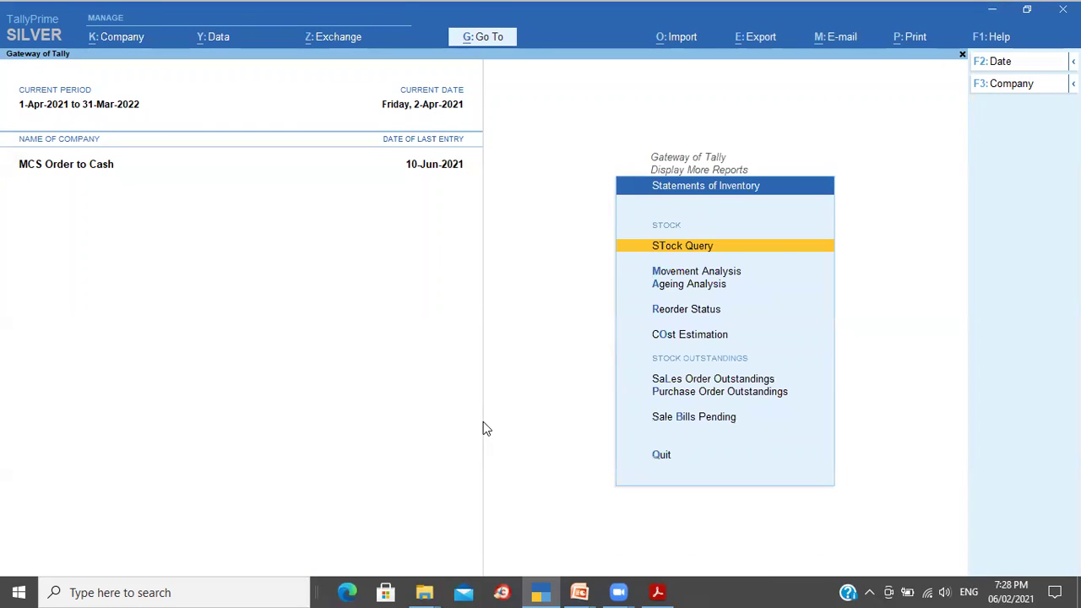
{"action": "key", "text": "Down"}
{"action": "key", "text": "Down"}
{"action": "key", "text": "Down"}
{"action": "key", "text": "Down"}
{"action": "key", "text": "Down"}
{"action": "key", "text": "Down"}
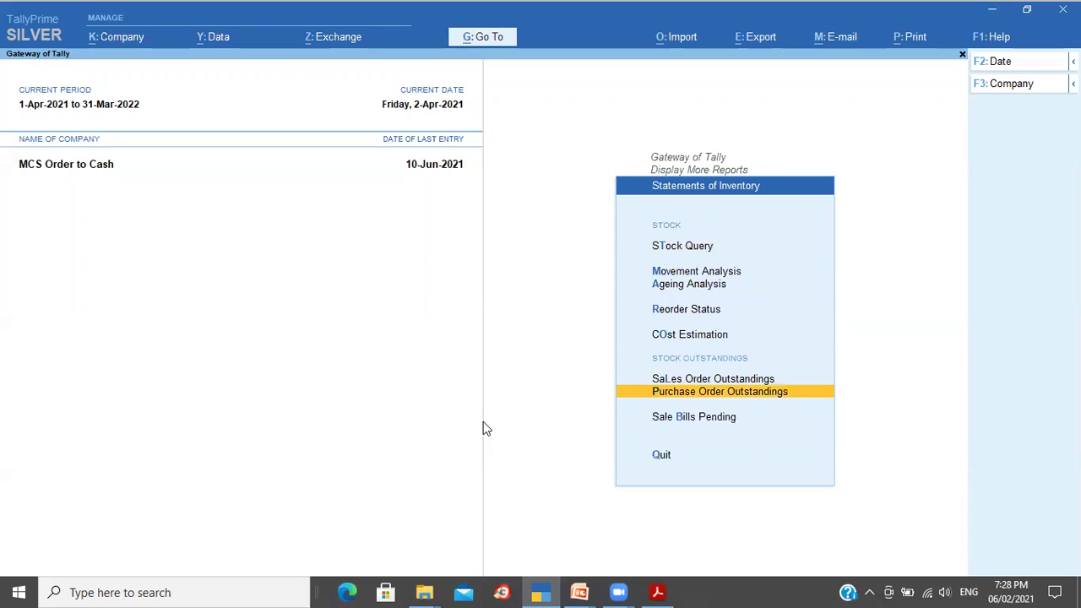
{"action": "key", "text": "Return"}
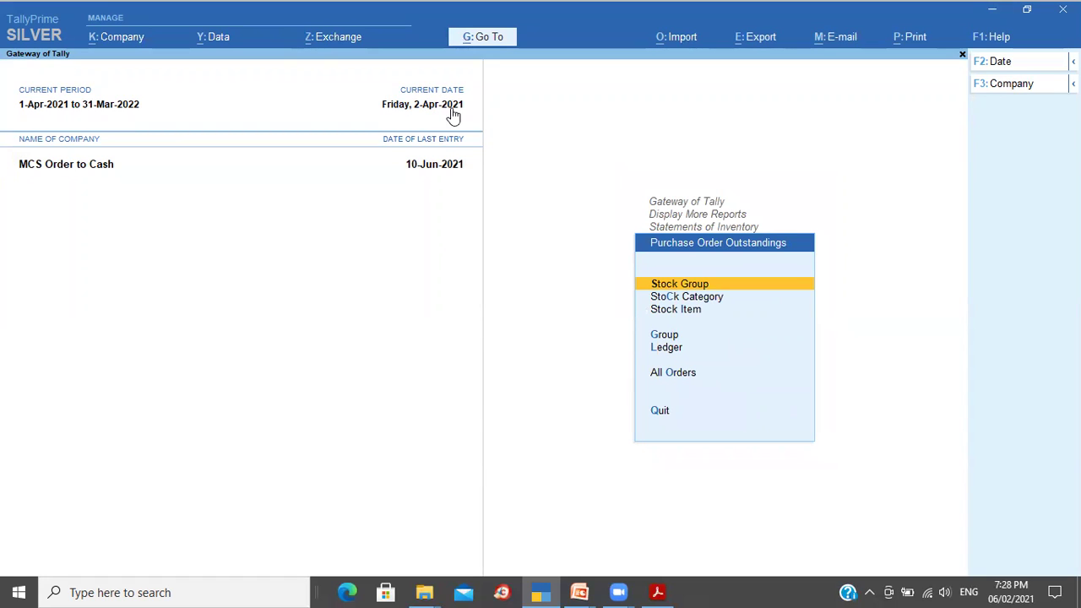
{"action": "left_click", "coordinate": [682, 374]}
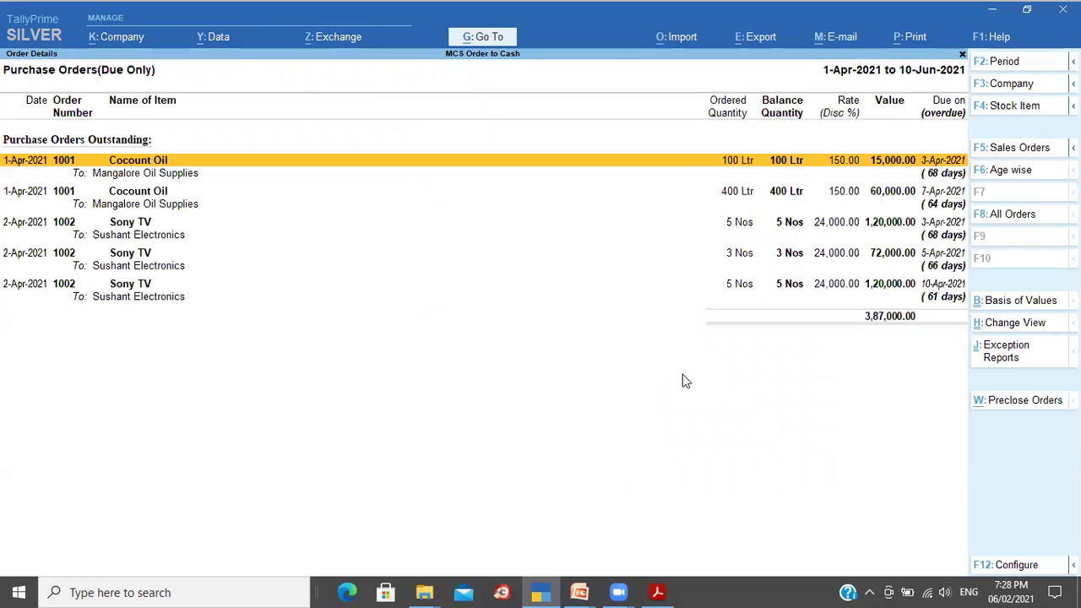
{"action": "key", "text": "Down"}
{"action": "key", "text": "Up"}
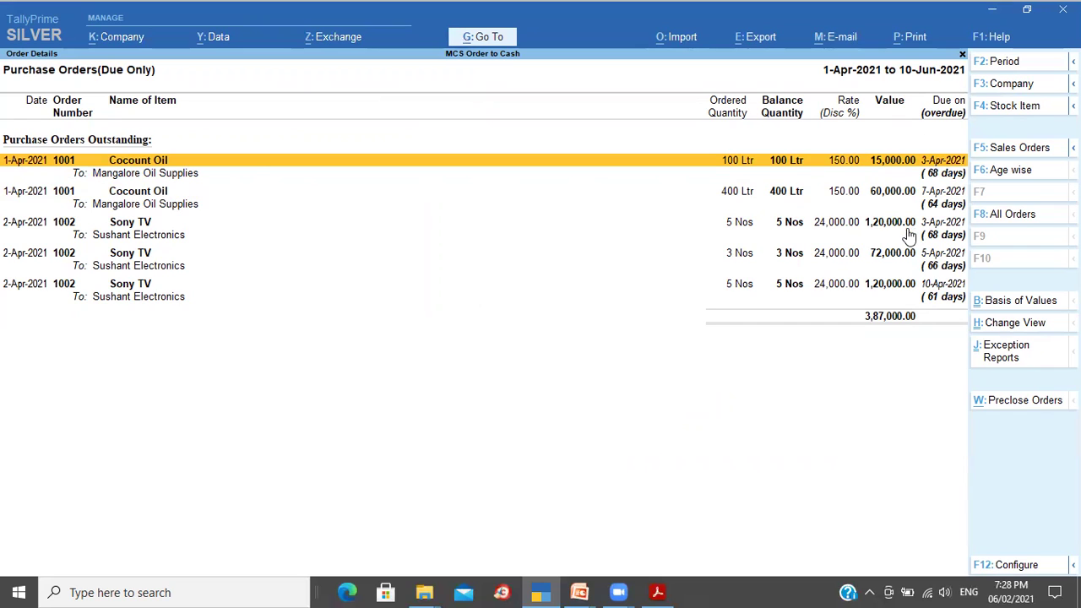
Step: Review the due Cocount Oil and Sony TV order lines, then close the due-only report
{"action": "key", "text": "Down"}
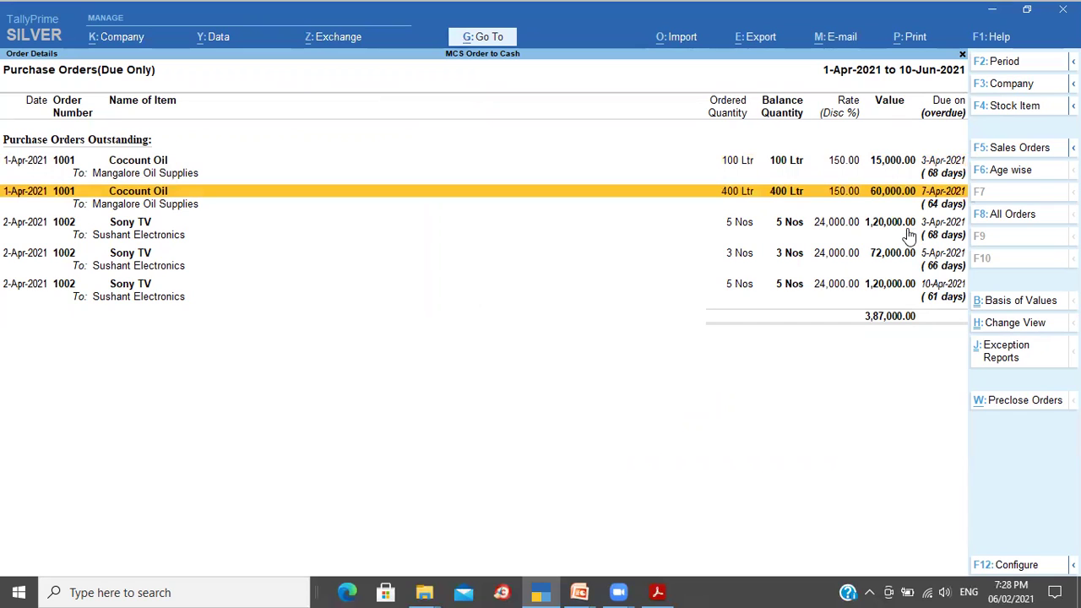
{"action": "key", "text": "Down"}
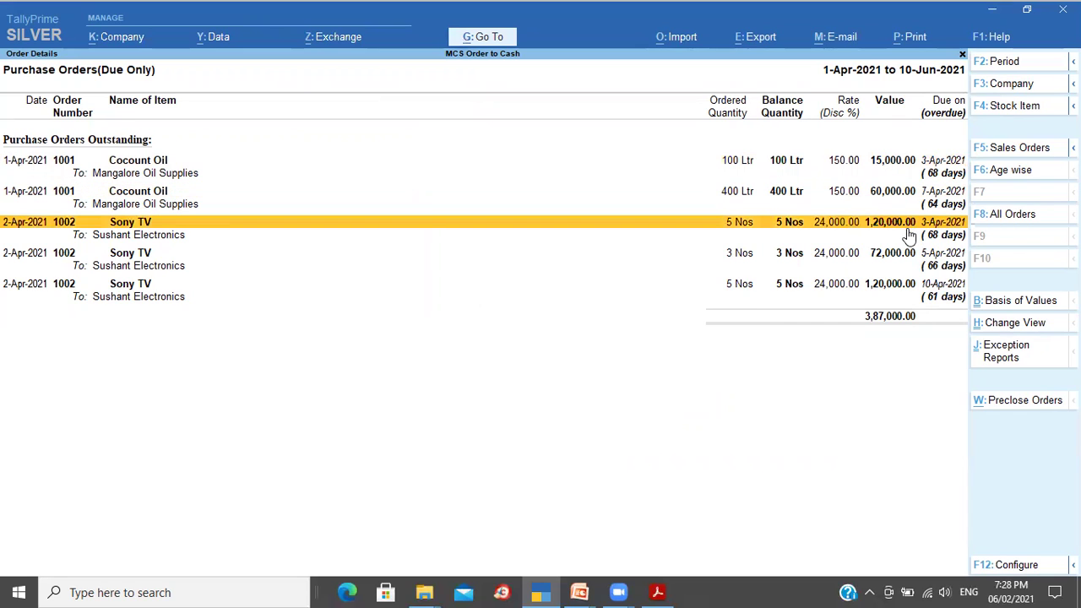
{"action": "key", "text": "Down"}
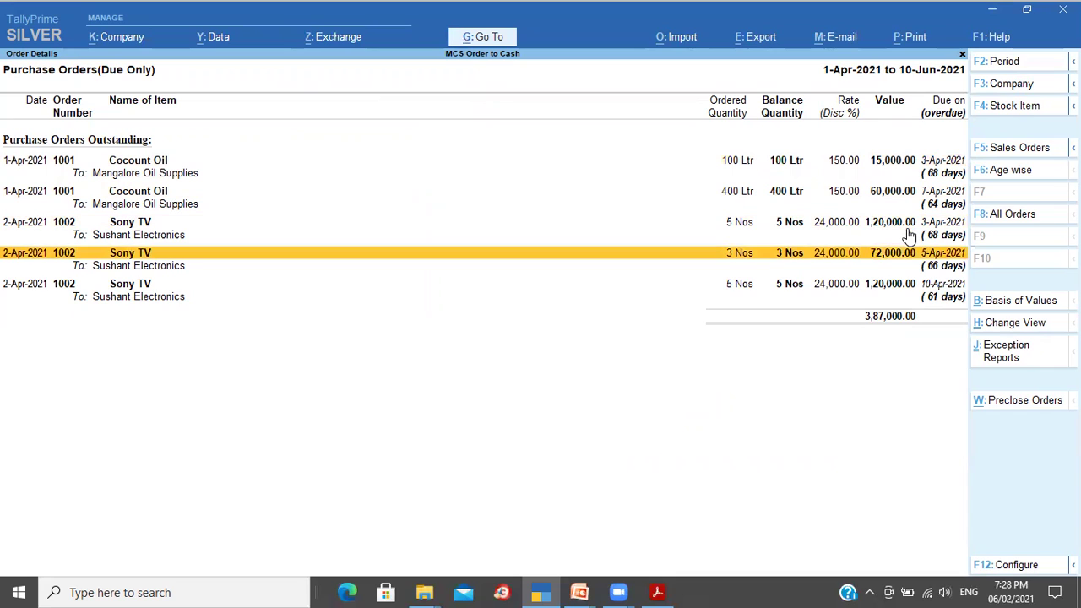
{"action": "key", "text": "Down"}
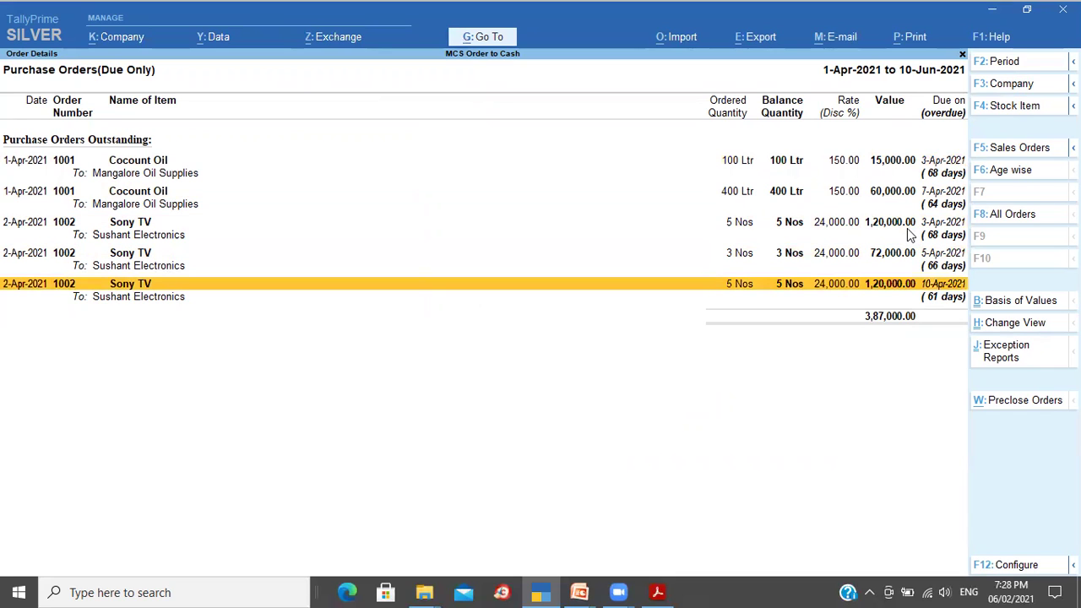
{"action": "key", "text": "Up"}
{"action": "key", "text": "Up"}
{"action": "key", "text": "Up"}
{"action": "key", "text": "Up"}
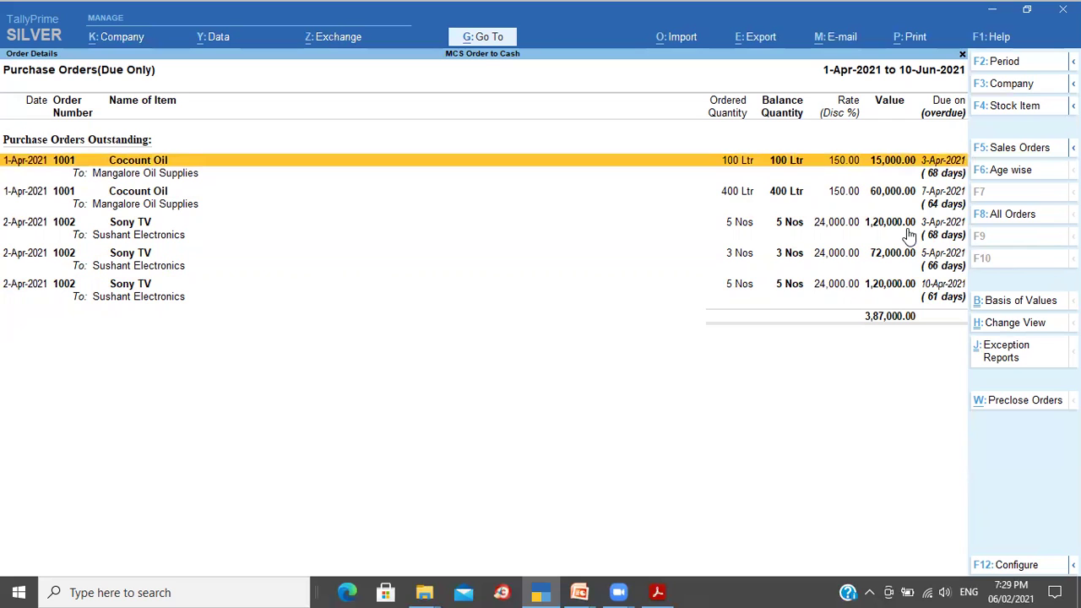
{"action": "key", "text": "Down"}
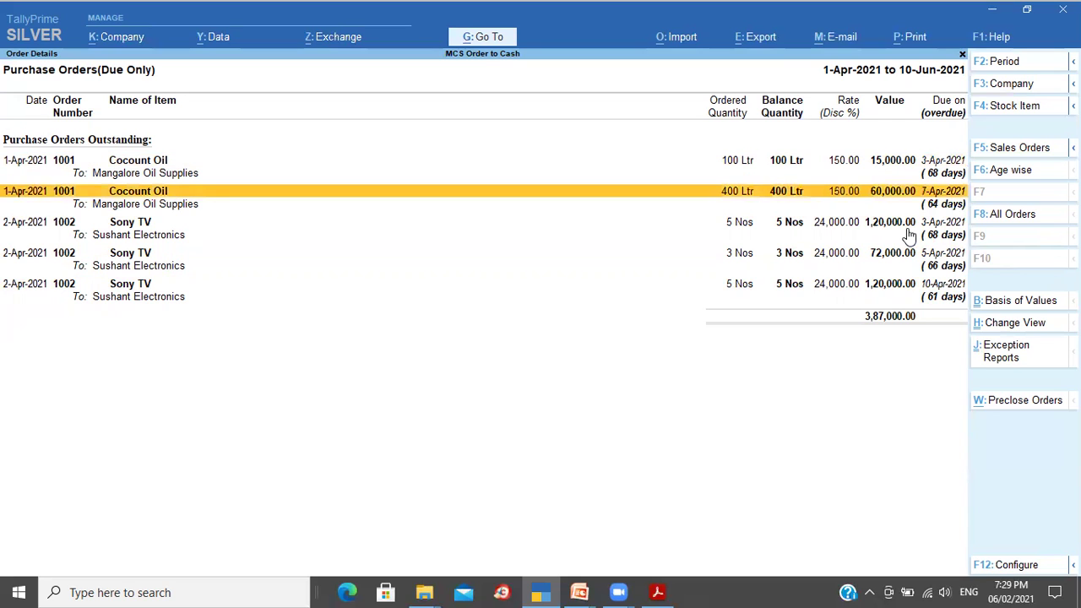
{"action": "key", "text": "Down"}
{"action": "key", "text": "Down"}
{"action": "key", "text": "Down"}
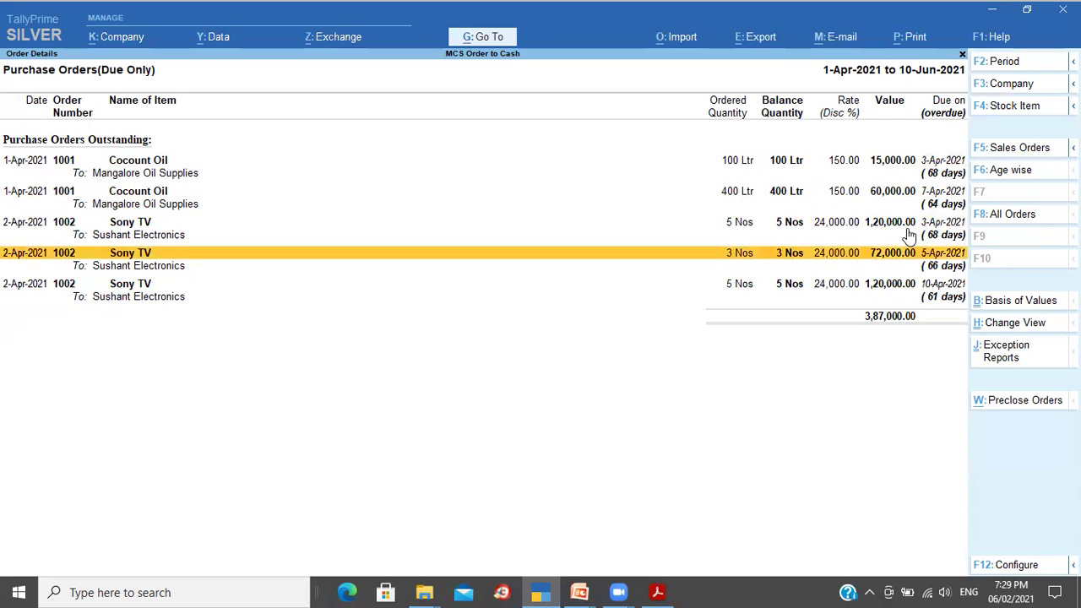
{"action": "key", "text": "Escape"}
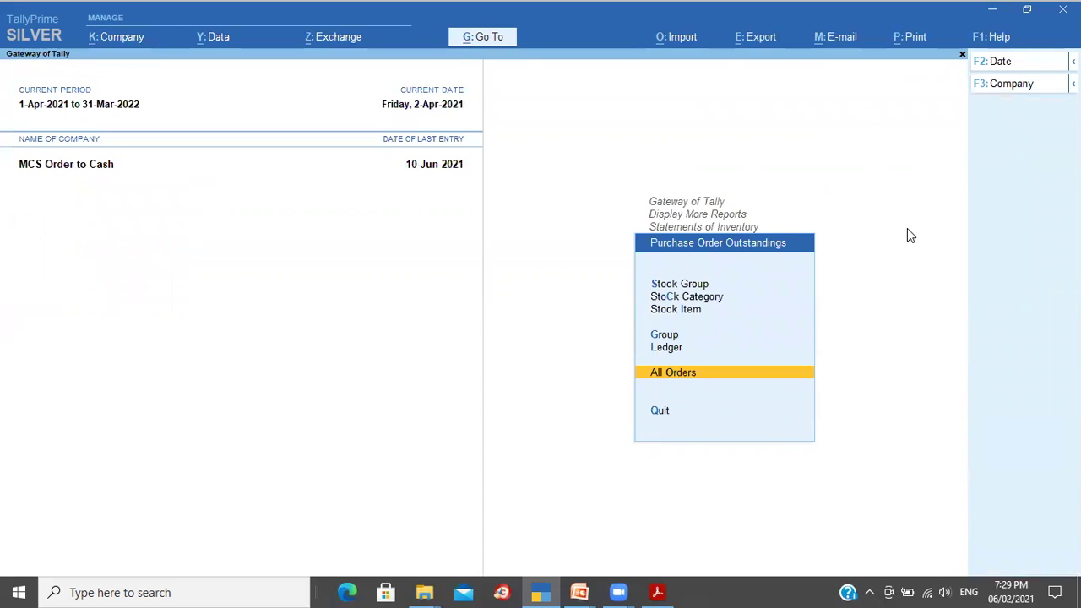
{"action": "key", "text": "Up"}
{"action": "key", "text": "Return"}
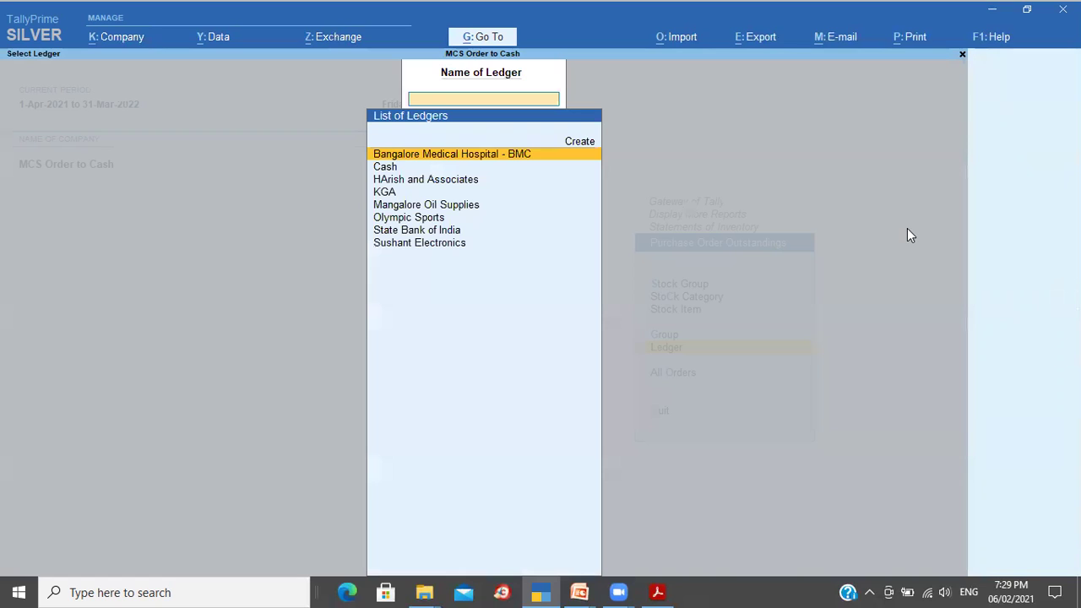
{"action": "key", "text": "Down"}
{"action": "key", "text": "Down"}
{"action": "key", "text": "Down"}
{"action": "key", "text": "Down"}
{"action": "key", "text": "Down"}
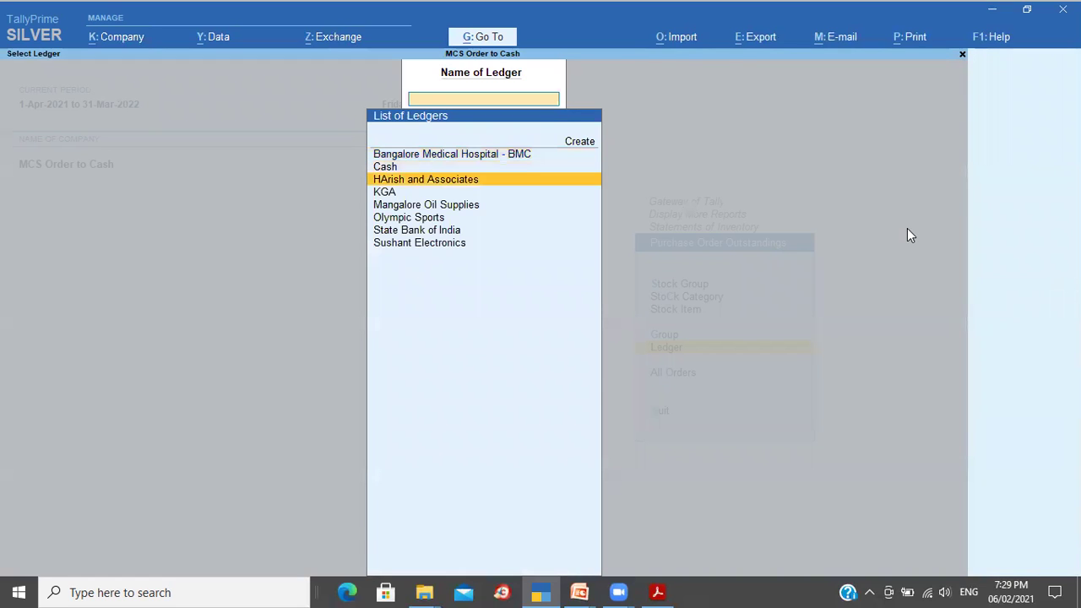
{"action": "key", "text": "Down"}
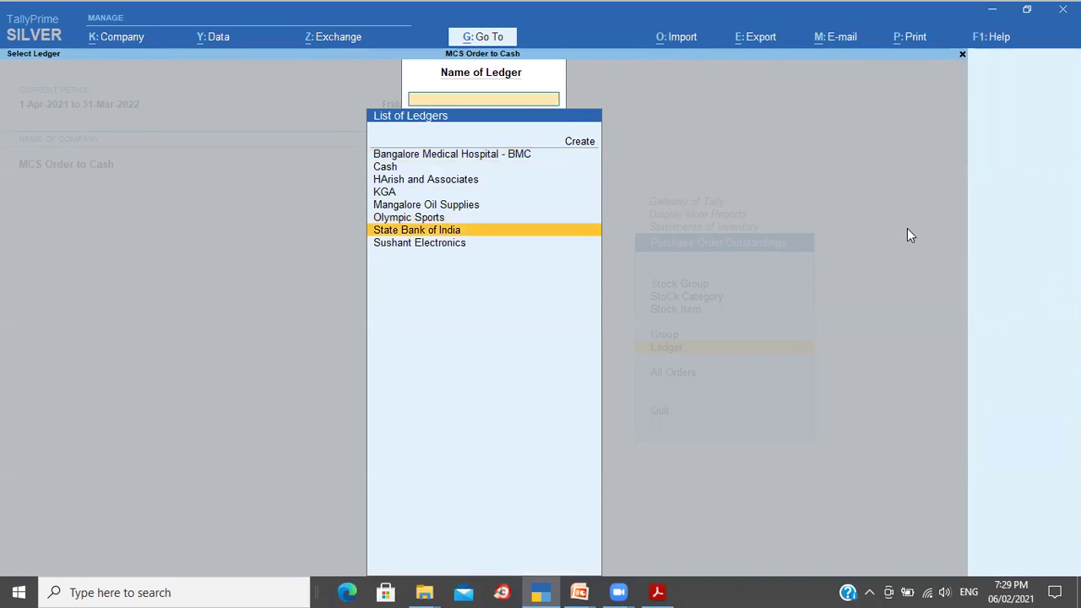
{"action": "key", "text": "Down"}
{"action": "key", "text": "Return"}
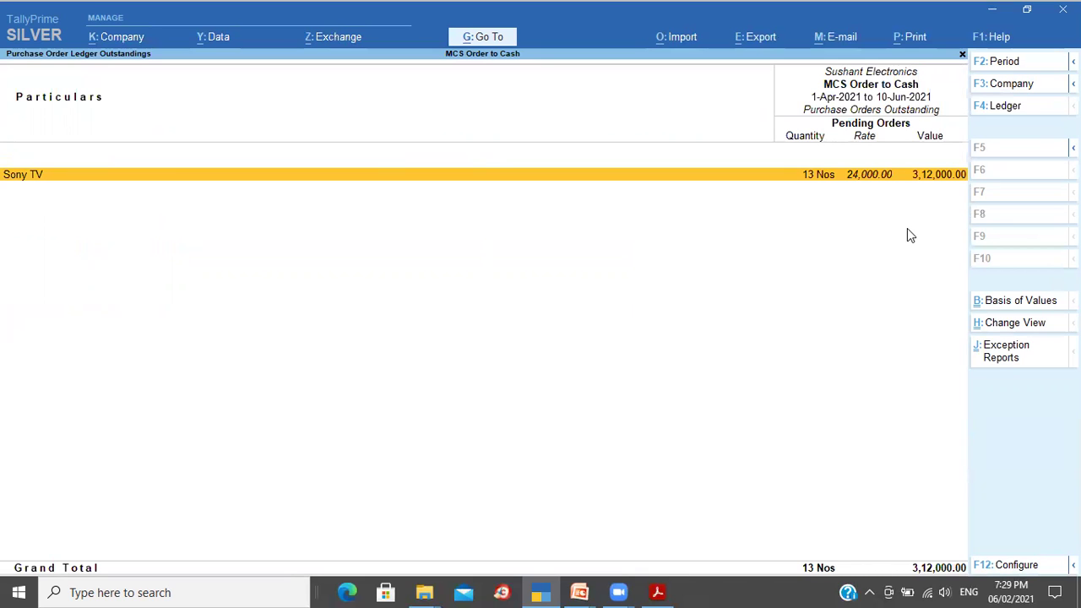
{"action": "key", "text": "Escape"}
{"action": "key", "text": "Up"}
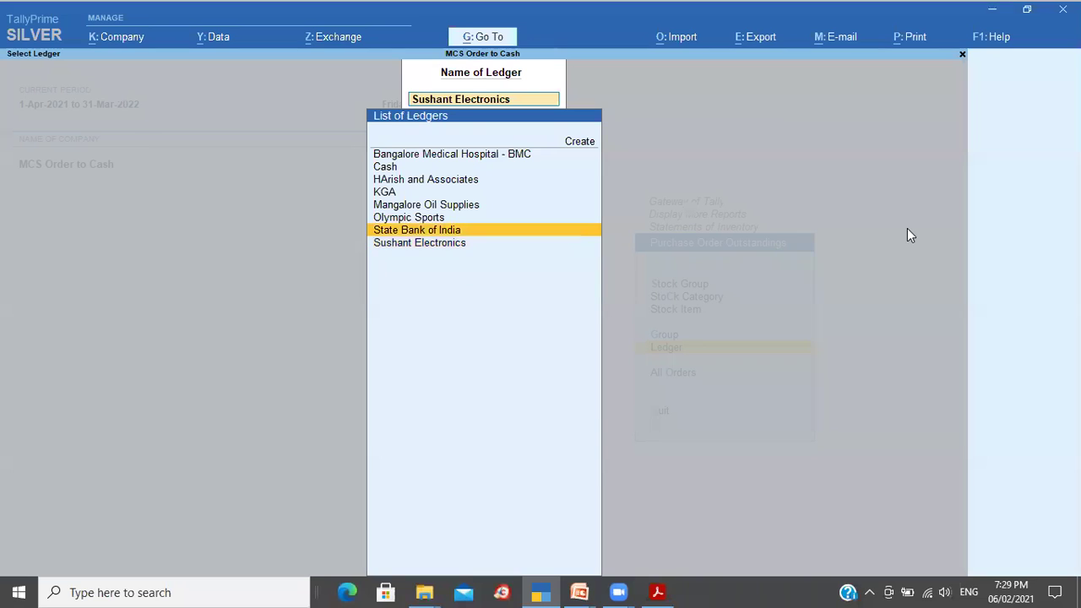
{"action": "key", "text": "Up"}
{"action": "key", "text": "Up"}
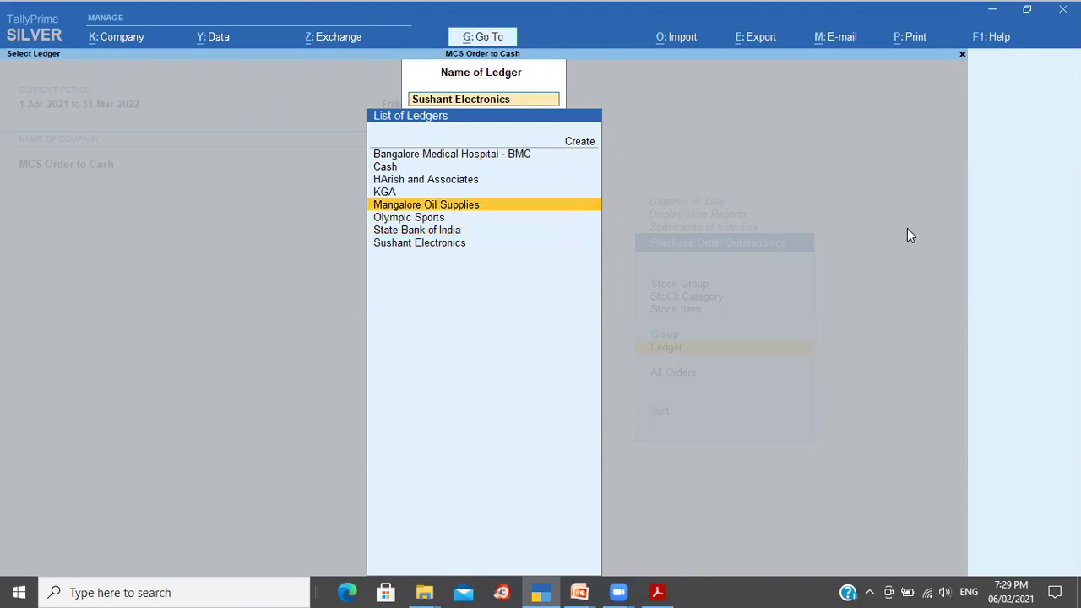
{"action": "key", "text": "Return"}
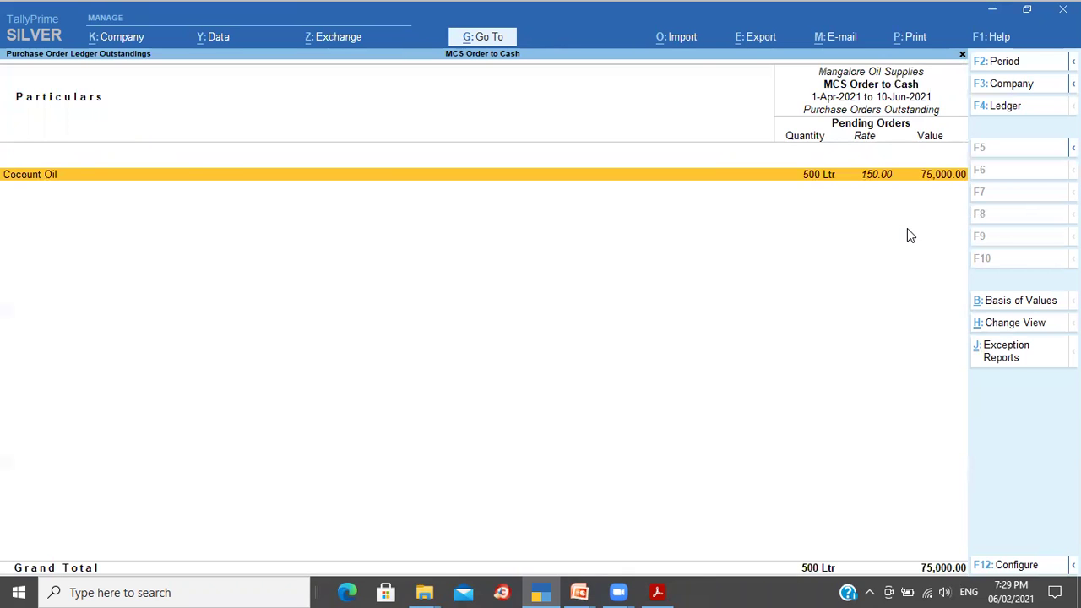
{"action": "key", "text": "Escape"}
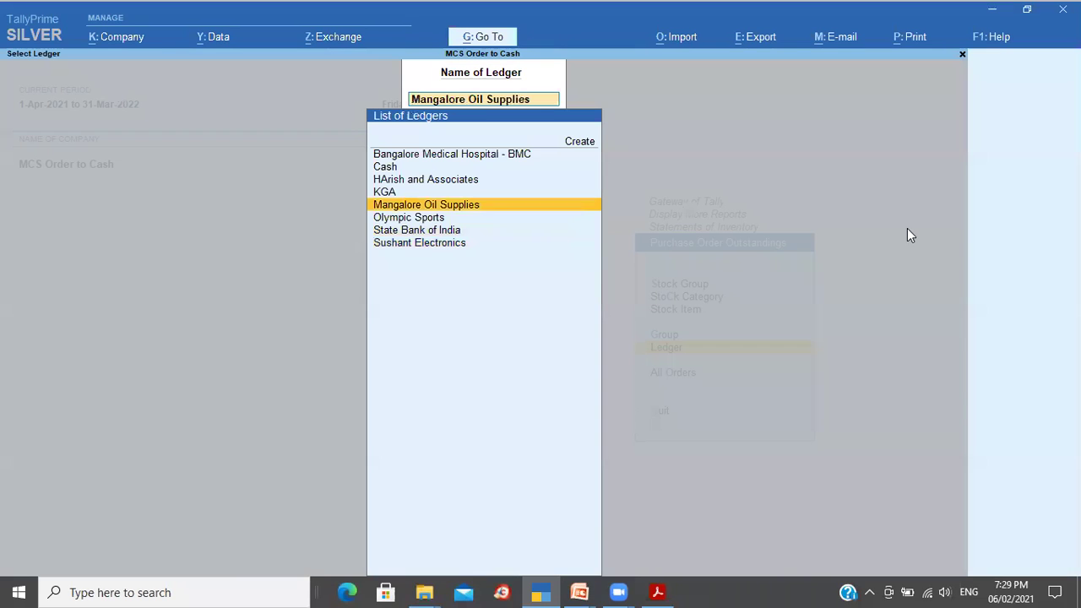
{"action": "key", "text": "Escape"}
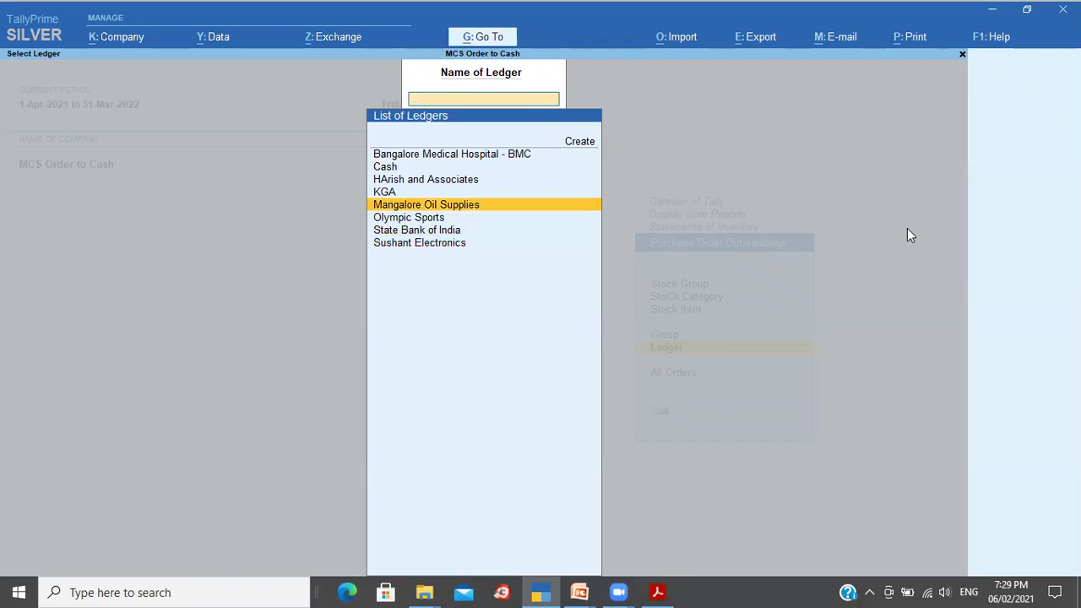
{"action": "key", "text": "Escape"}
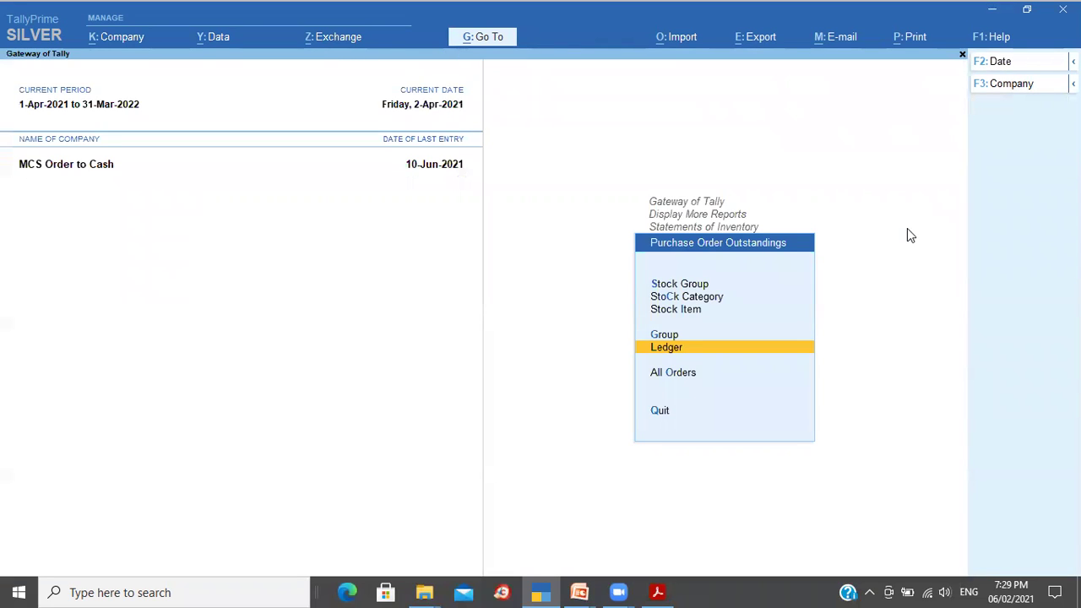
{"action": "key", "text": "Up"}
{"action": "key", "text": "Up"}
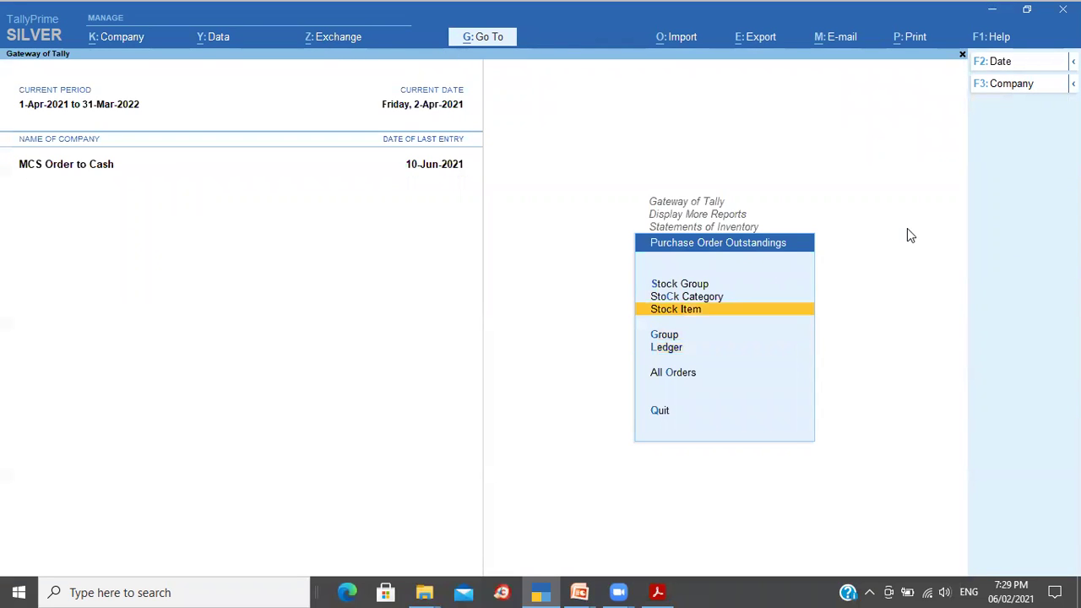
Step: Check pending orders for Cocount Oil by stock item and for all stock groups, then exit
{"action": "key", "text": "Return"}
{"action": "key", "text": "Return"}
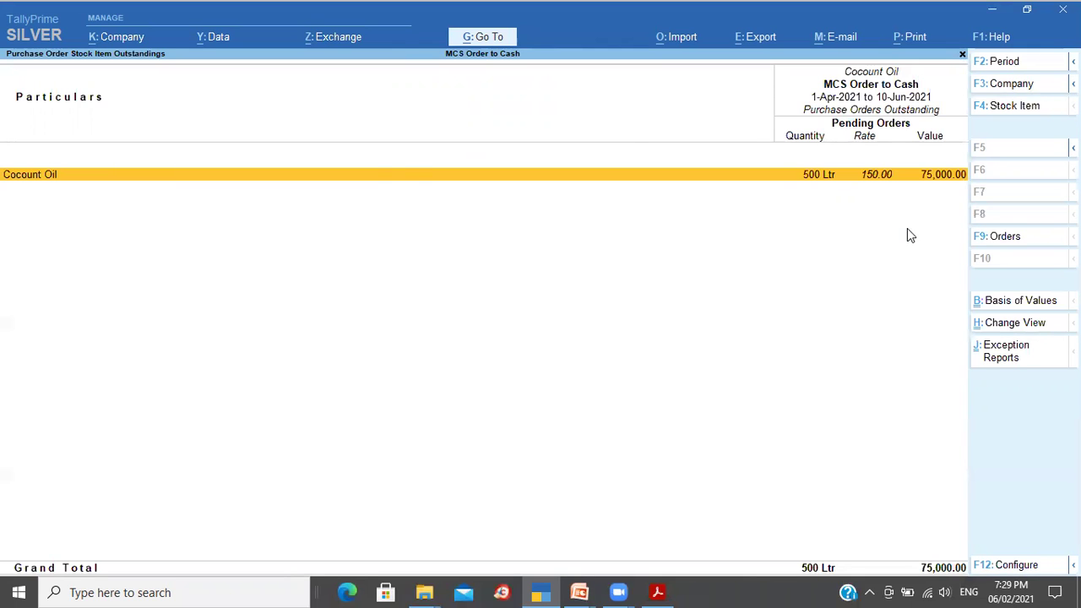
{"action": "key", "text": "Escape"}
{"action": "key", "text": "Escape"}
{"action": "key", "text": "Up"}
{"action": "key", "text": "Up"}
{"action": "key", "text": "Return"}
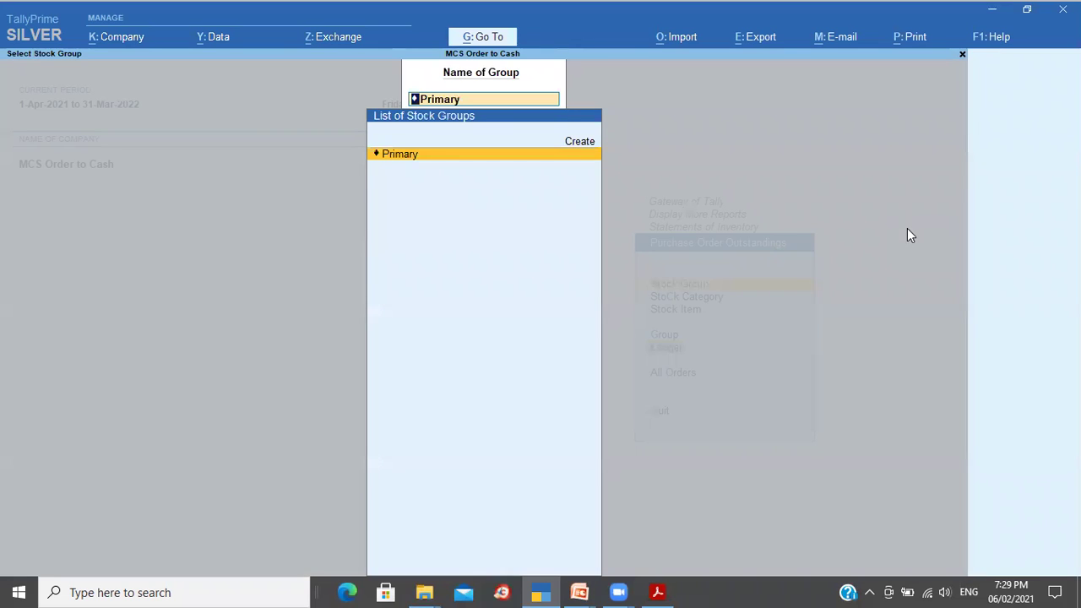
{"action": "key", "text": "Return"}
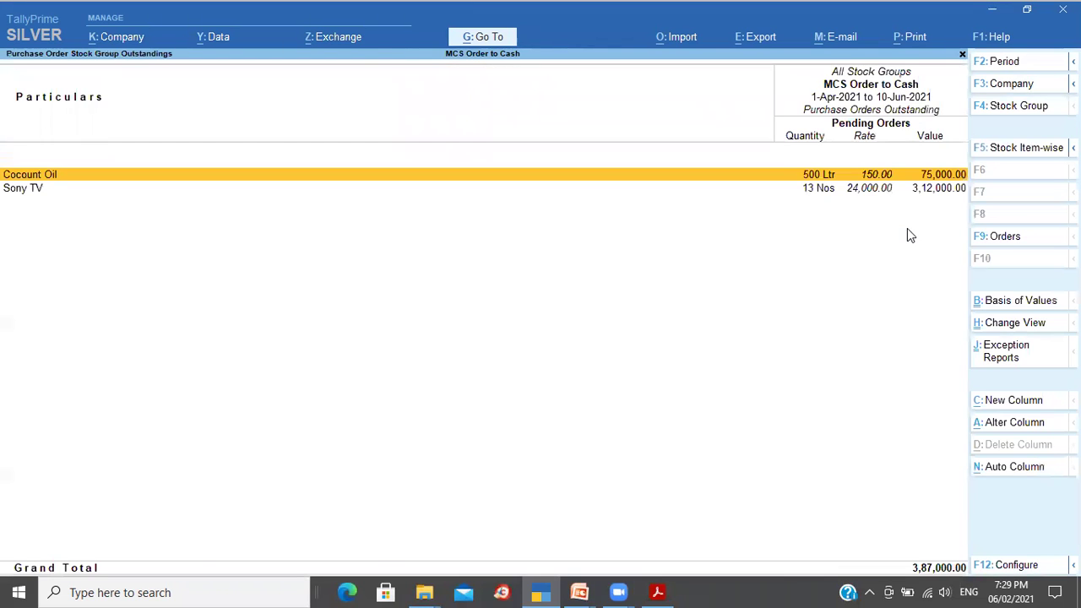
{"action": "key", "text": "Escape"}
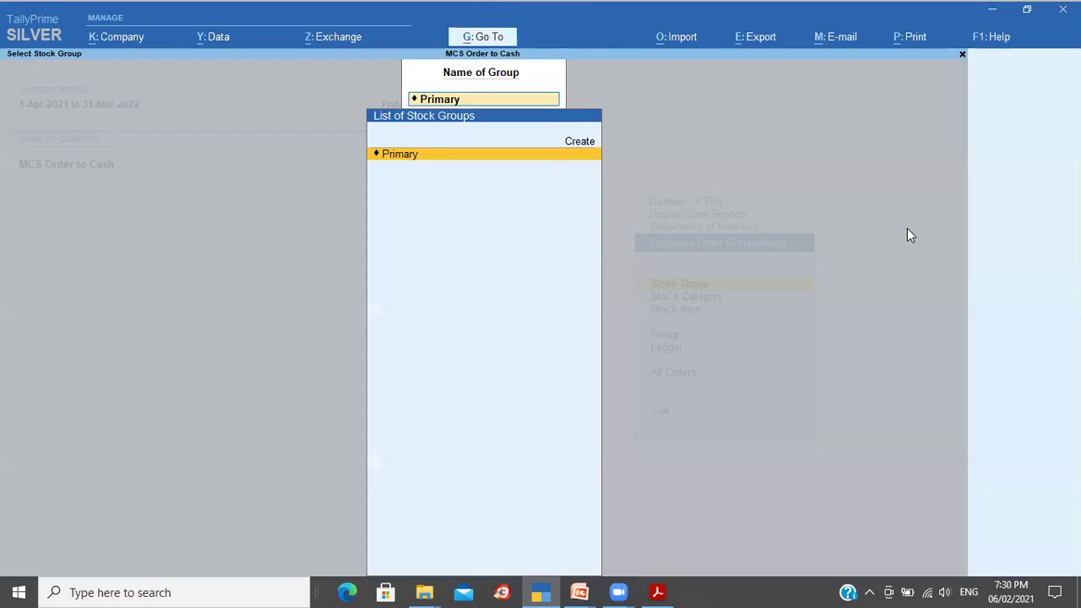
{"action": "key", "text": "Escape"}
{"action": "key", "text": "Escape"}
{"action": "key", "text": "Escape"}
{"action": "key", "text": "Escape"}
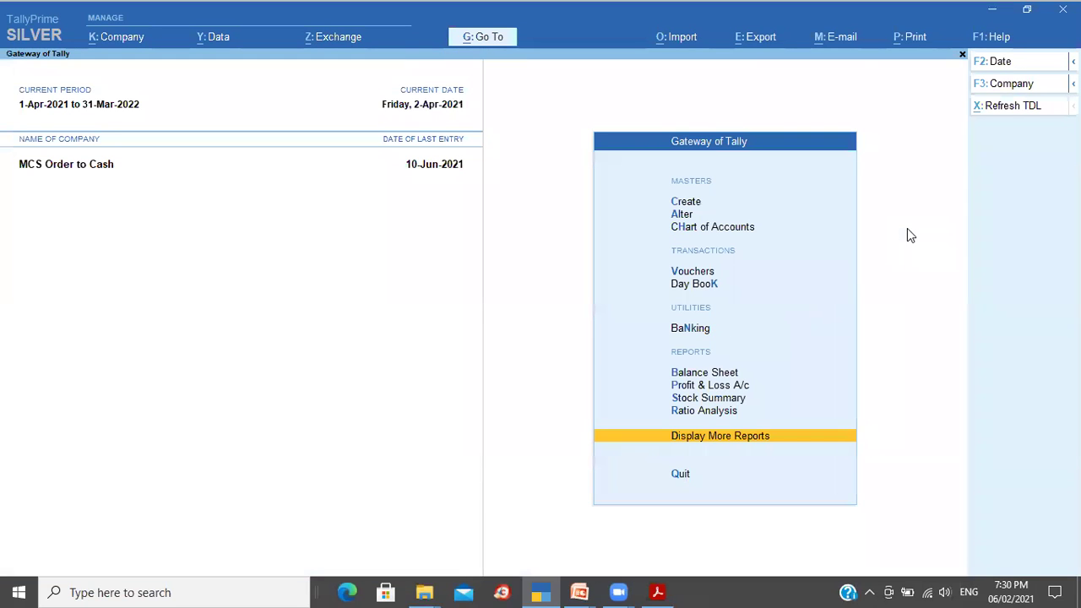
Step: Glance at the purchase cycle slide, then open voucher entry on a blank Sales voucher
{"action": "key", "text": "Up"}
{"action": "key", "text": "Up"}
{"action": "key", "text": "Up"}
{"action": "key", "text": "Up"}
{"action": "key", "text": "Up"}
{"action": "key", "text": "Up"}
{"action": "key", "text": "Up"}
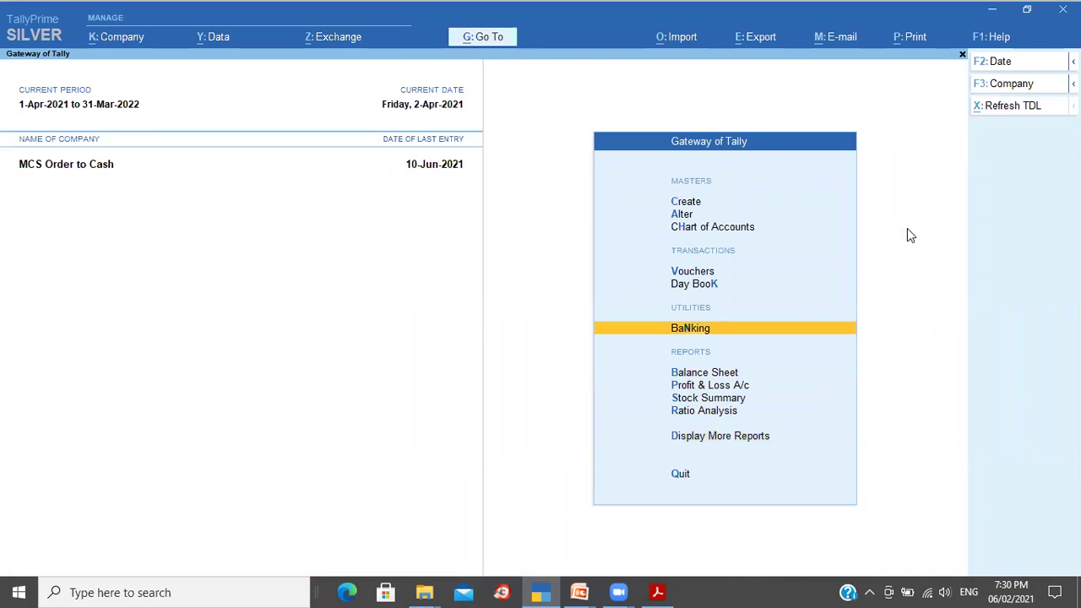
{"action": "key", "text": "alt+Tab"}
{"action": "key", "text": "alt+Tab"}
{"action": "key", "text": "alt+Tab"}
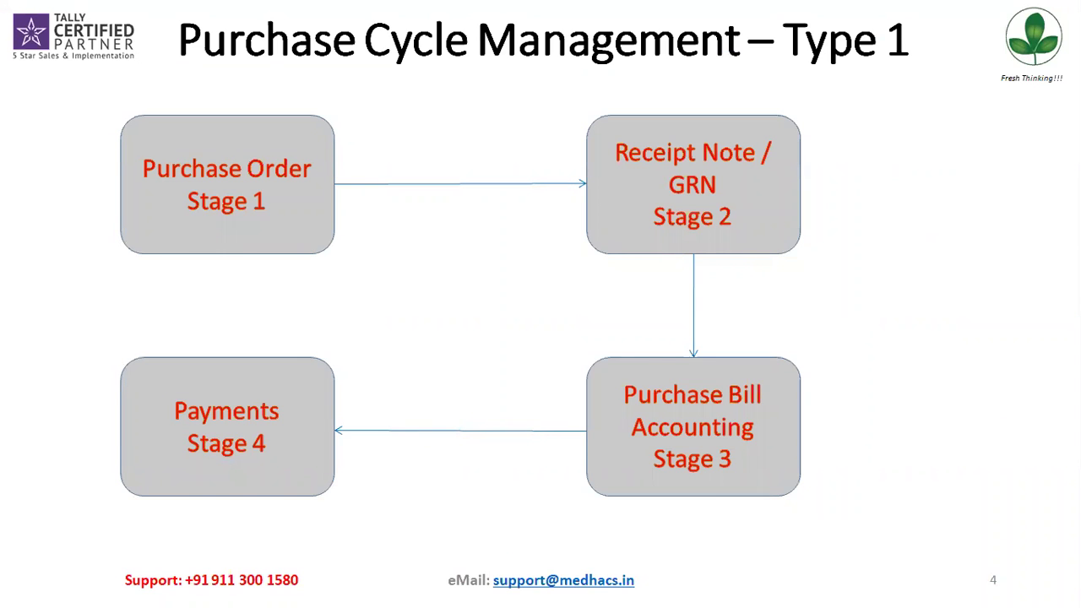
{"action": "key", "text": "alt+Tab"}
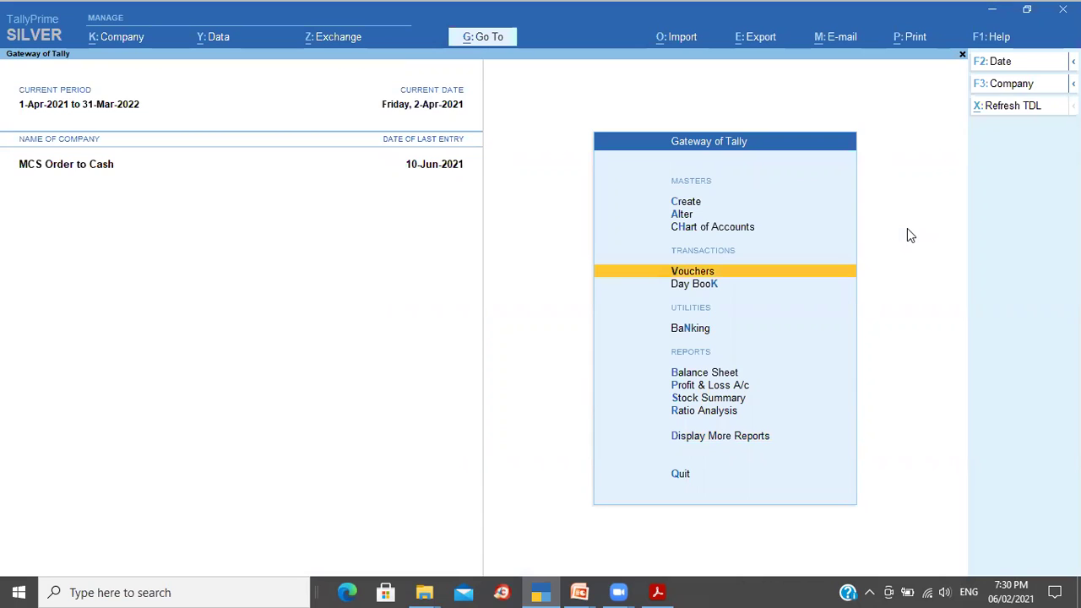
{"action": "key", "text": "Return"}
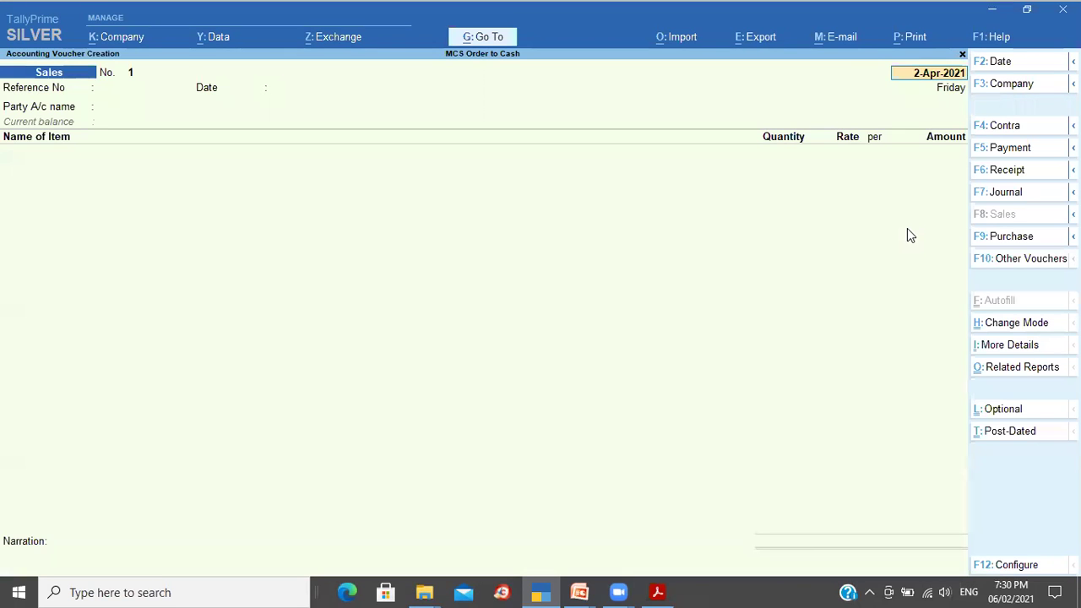
Step: Set the voucher date to 3-Apr-2021
{"action": "key", "text": "F2"}
{"action": "key", "text": "BackSpace"}
{"action": "type", "text": "3 4"}
{"action": "key", "text": "Return"}
{"action": "key", "text": "Return"}
Step: Switch the voucher type to Receipt Note, activating the inactive type when prompted
{"action": "left_click", "coordinate": [1072, 237]}
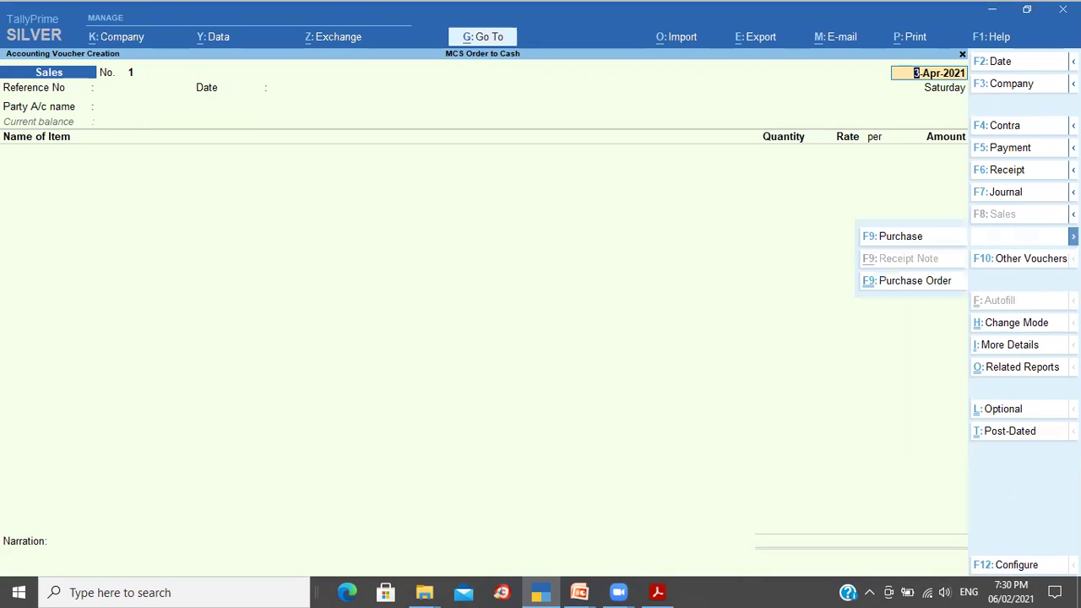
{"action": "left_click", "coordinate": [1029, 259]}
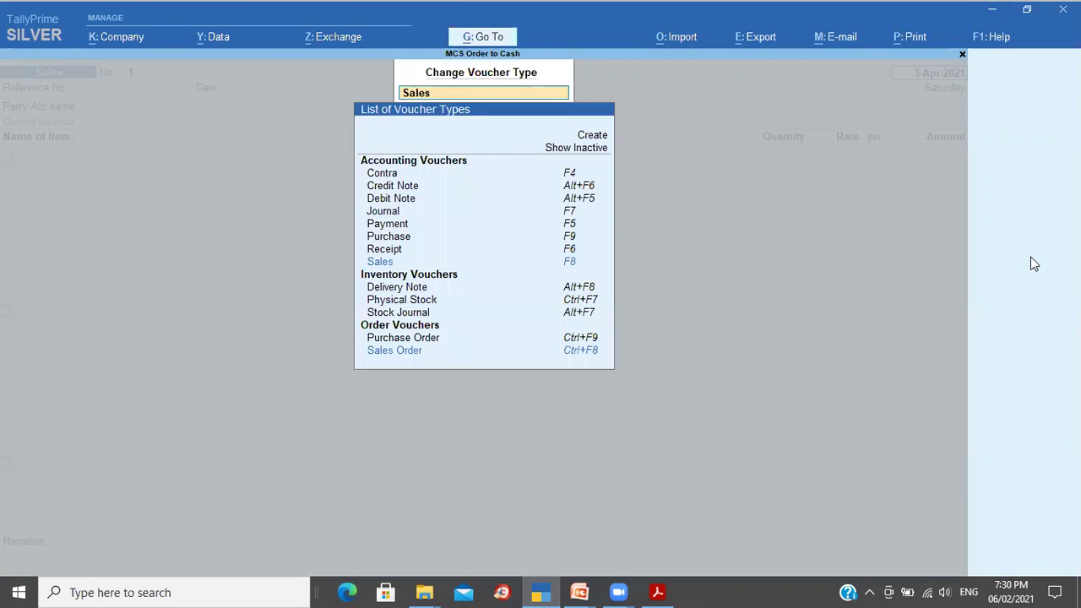
{"action": "type", "text": "Re"}
{"action": "key", "text": "Up"}
{"action": "key", "text": "Up"}
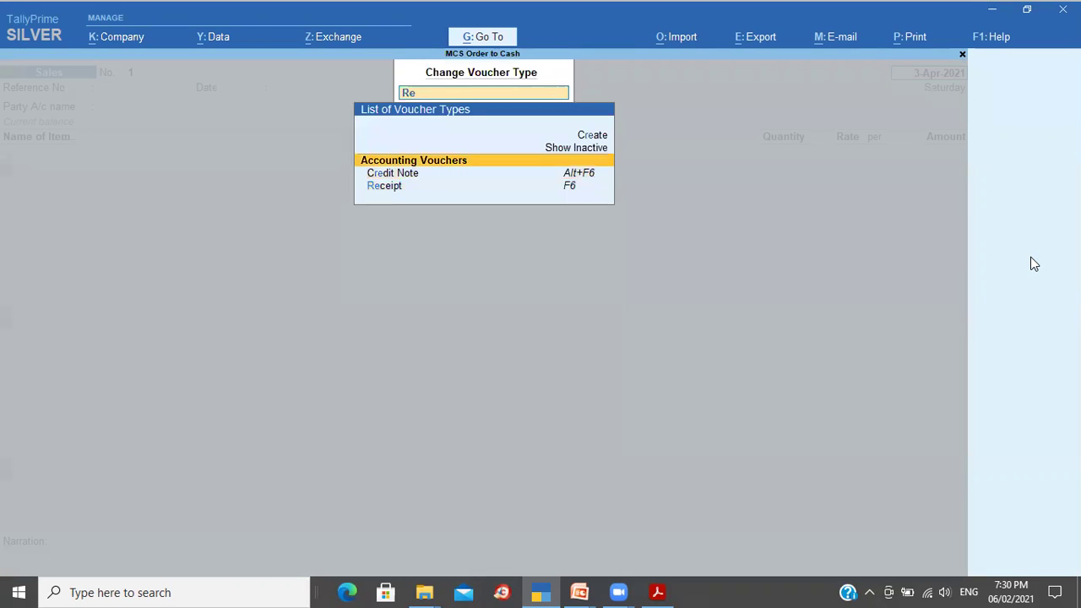
{"action": "key", "text": "Return"}
{"action": "type", "text": "Rec"}
{"action": "key", "text": "Down"}
{"action": "key", "text": "Return"}
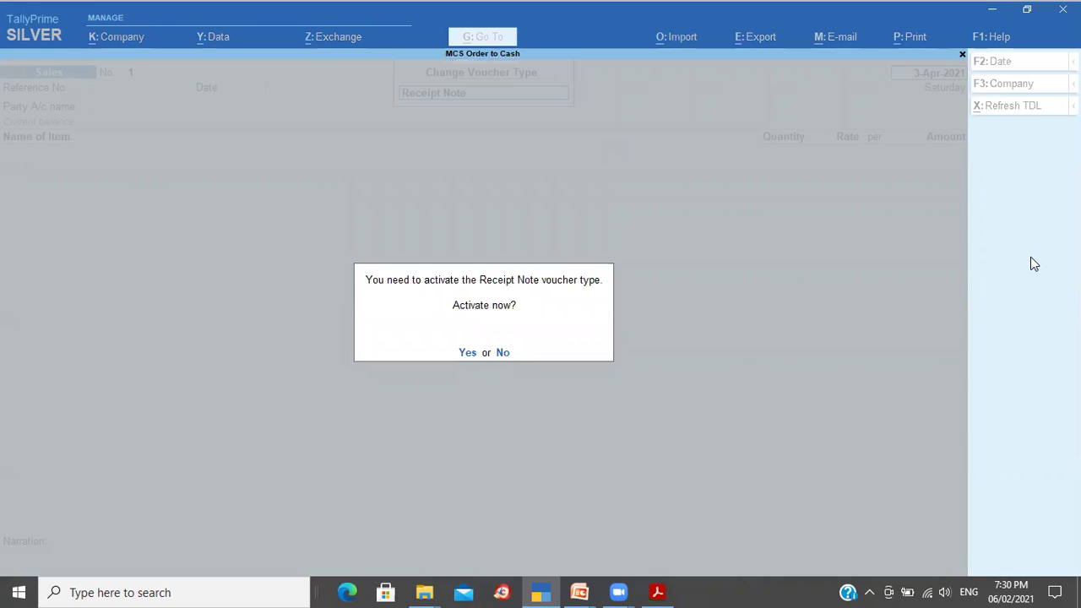
{"action": "key", "text": "y"}
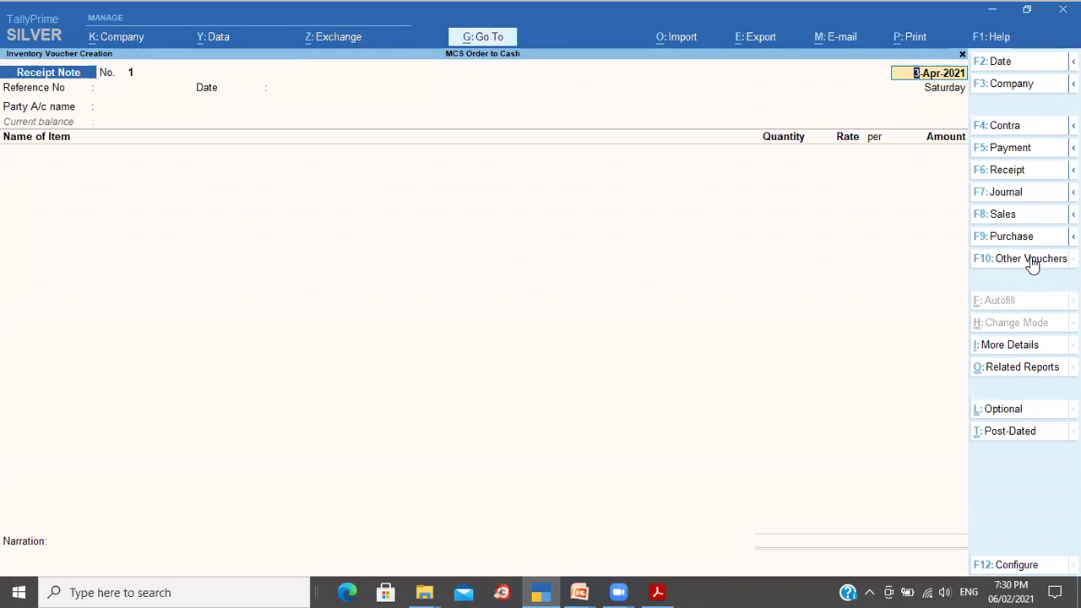
Step: Choose Mangalore Oil Supplies as party, then abandon the receipt note
{"action": "key", "text": "Return"}
{"action": "key", "text": "Return"}
{"action": "key", "text": "Return"}
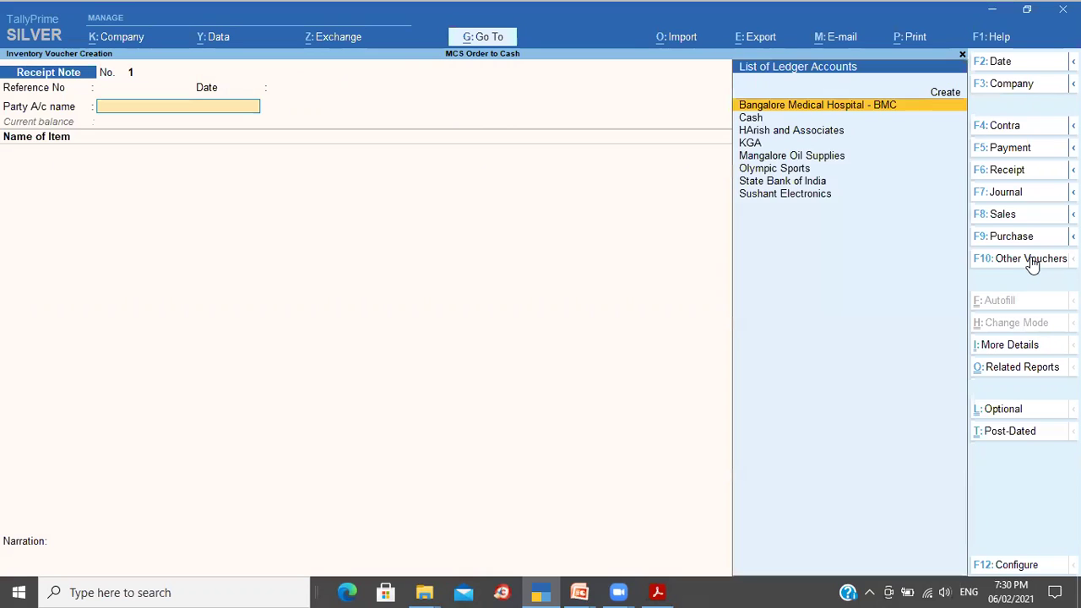
{"action": "key", "text": "Down"}
{"action": "key", "text": "Down"}
{"action": "key", "text": "Down"}
{"action": "key", "text": "Down"}
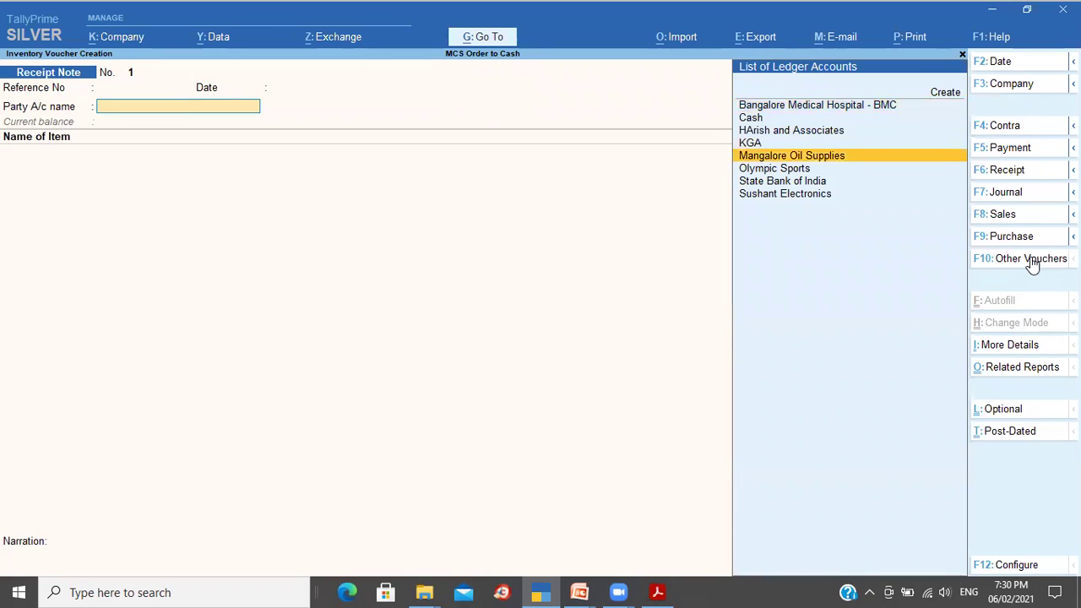
{"action": "key", "text": "Return"}
{"action": "key", "text": "Down"}
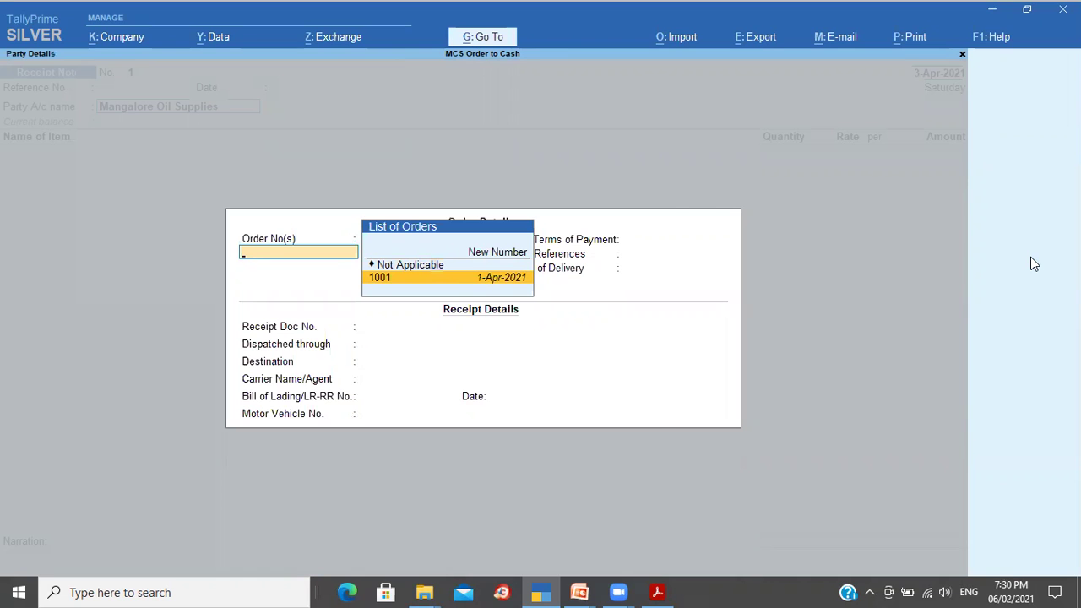
{"action": "key", "text": "Escape"}
{"action": "key", "text": "Escape"}
{"action": "key", "text": "Escape"}
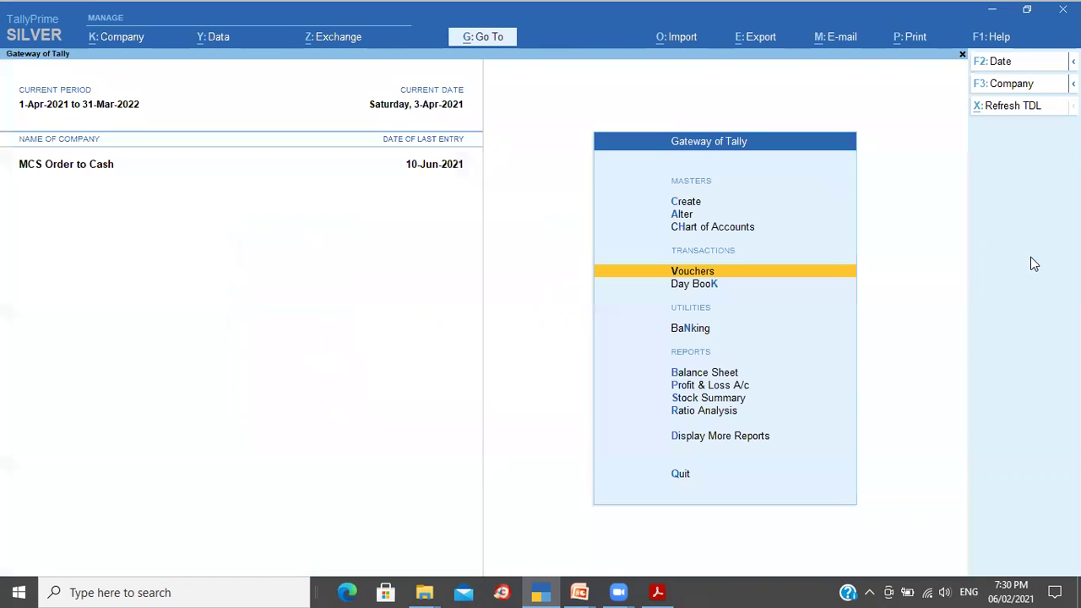
Step: Start a Purchase Order dated 2-Apr-2021 for Mangalore Oil Supplies, order number 1003
{"action": "key", "text": "Return"}
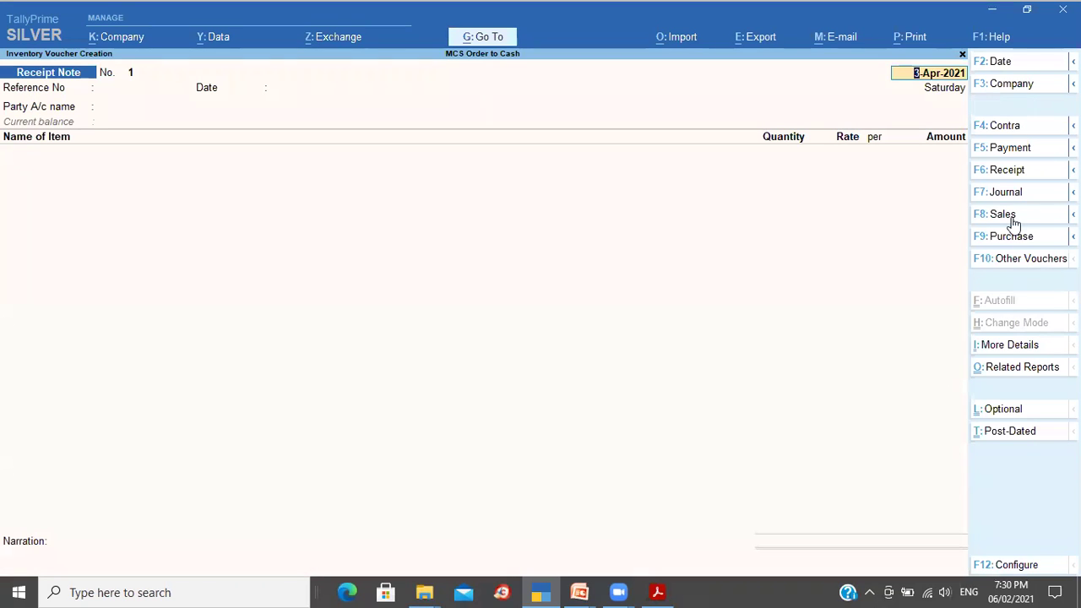
{"action": "left_click", "coordinate": [1072, 235]}
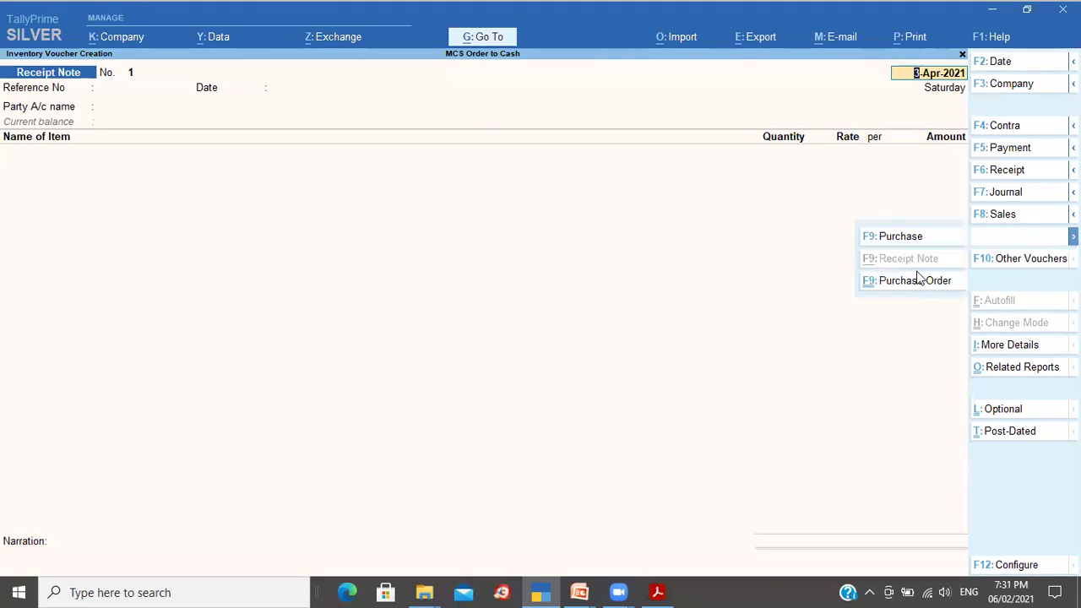
{"action": "left_click", "coordinate": [912, 280]}
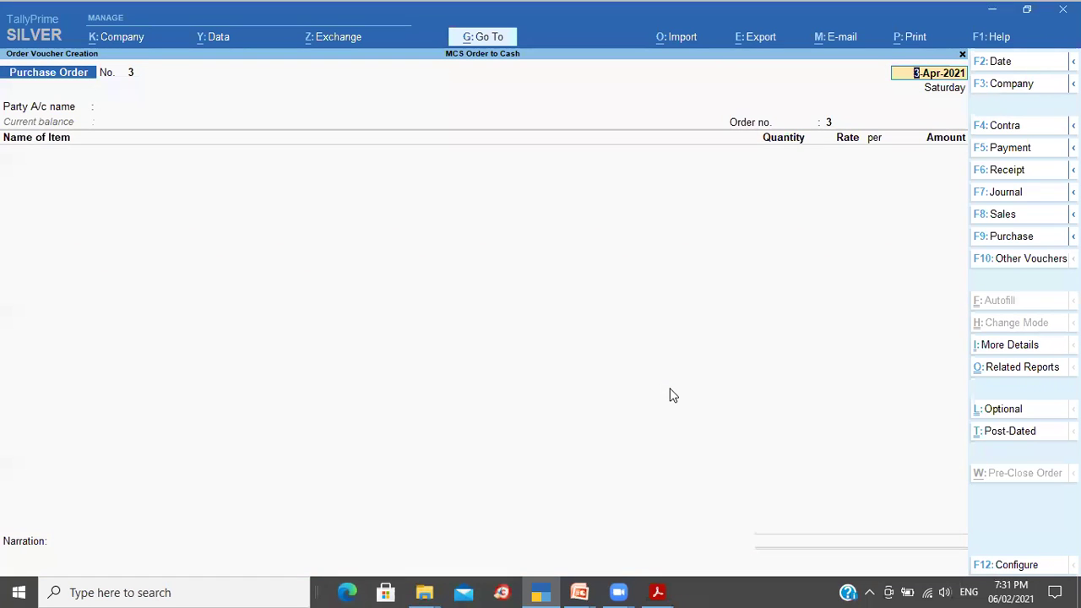
{"action": "key", "text": "F2"}
{"action": "type", "text": "2-4"}
{"action": "key", "text": "Return"}
{"action": "key", "text": "Return"}
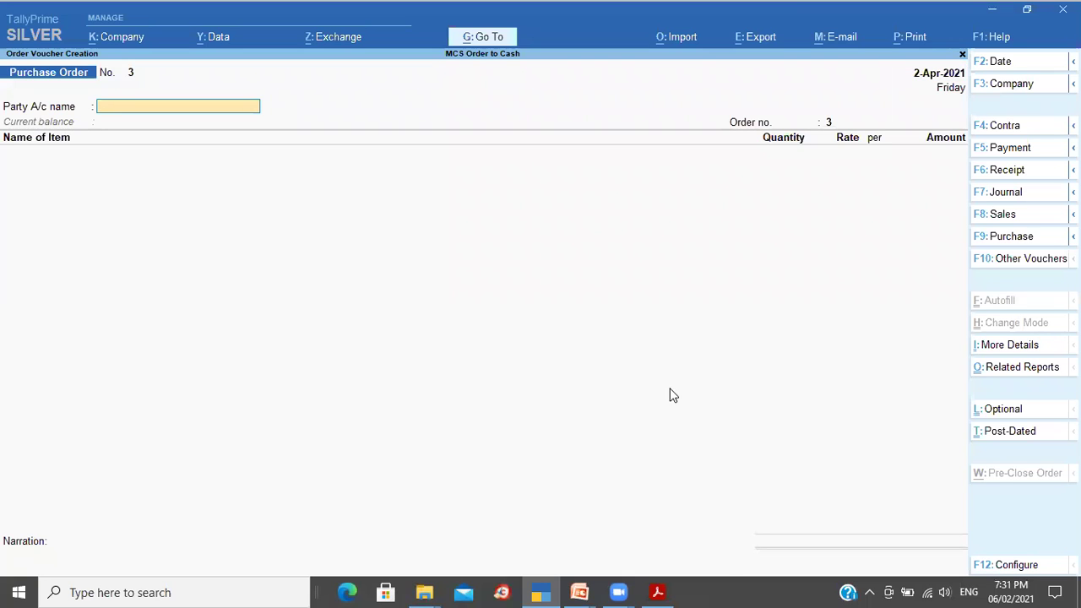
{"action": "type", "text": "Ma"}
{"action": "key", "text": "Return"}
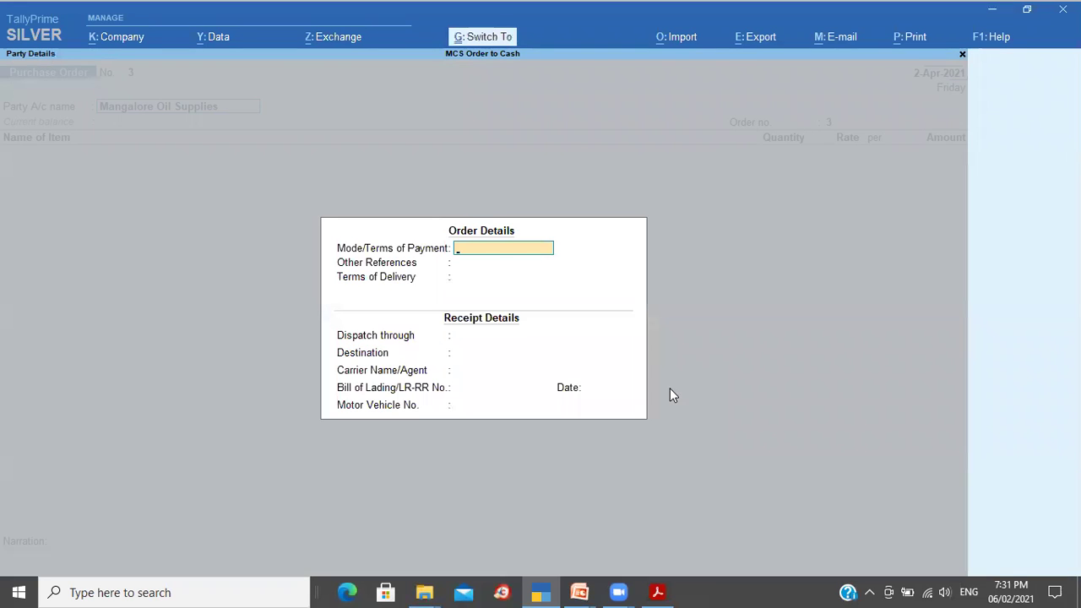
{"action": "key", "text": "Escape"}
{"action": "key", "text": "Escape"}
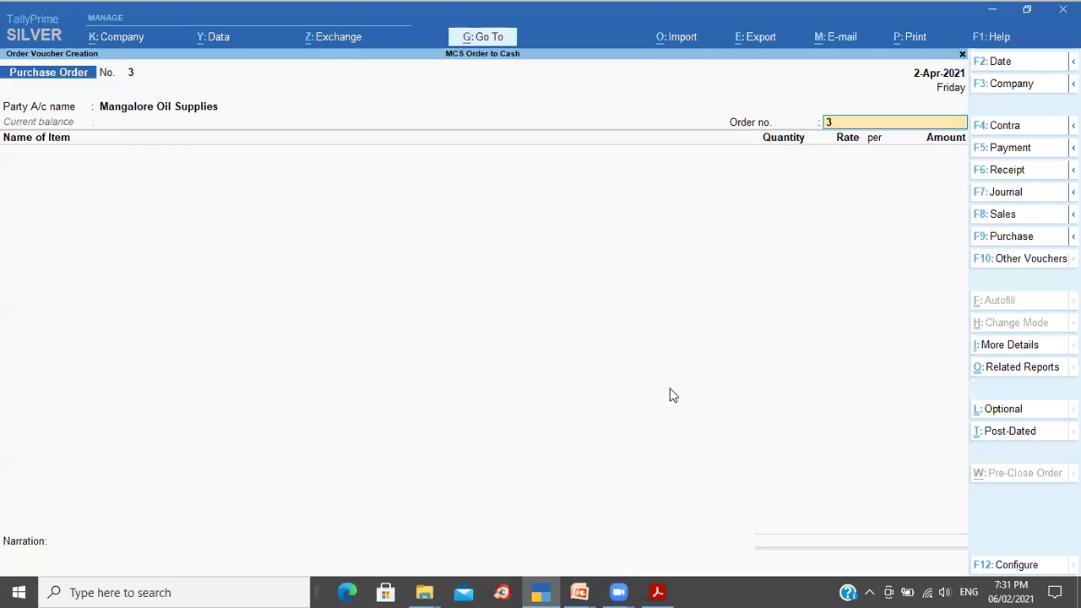
{"action": "type", "text": "1003"}
{"action": "key", "text": "Return"}
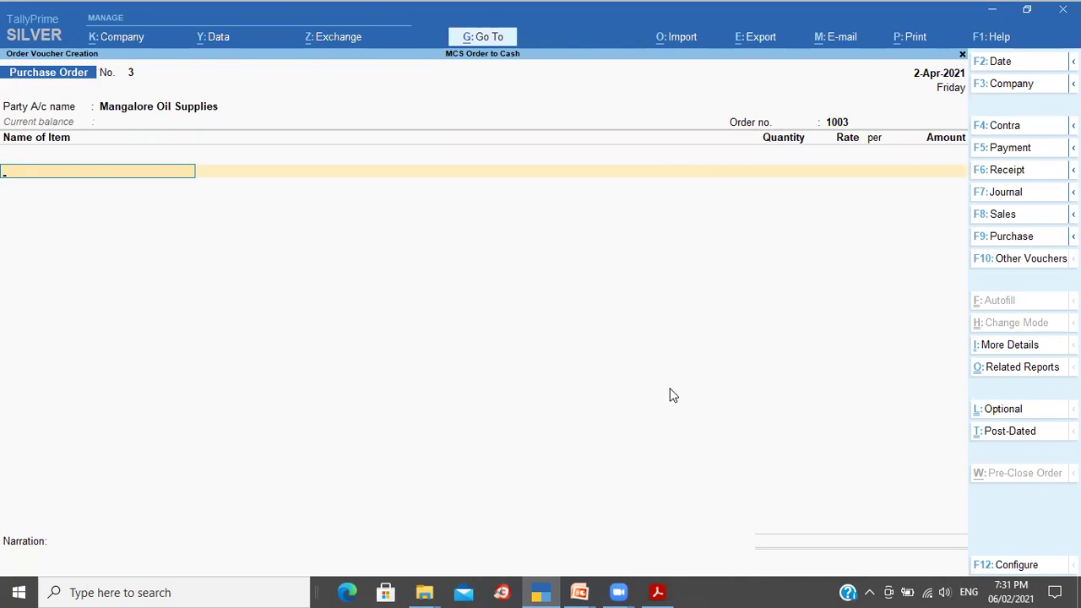
Step: Add Cocount Oil due 8-Apr-2021: 200 Ltr at 150.00
{"action": "type", "text": "C"}
{"action": "key", "text": "Return"}
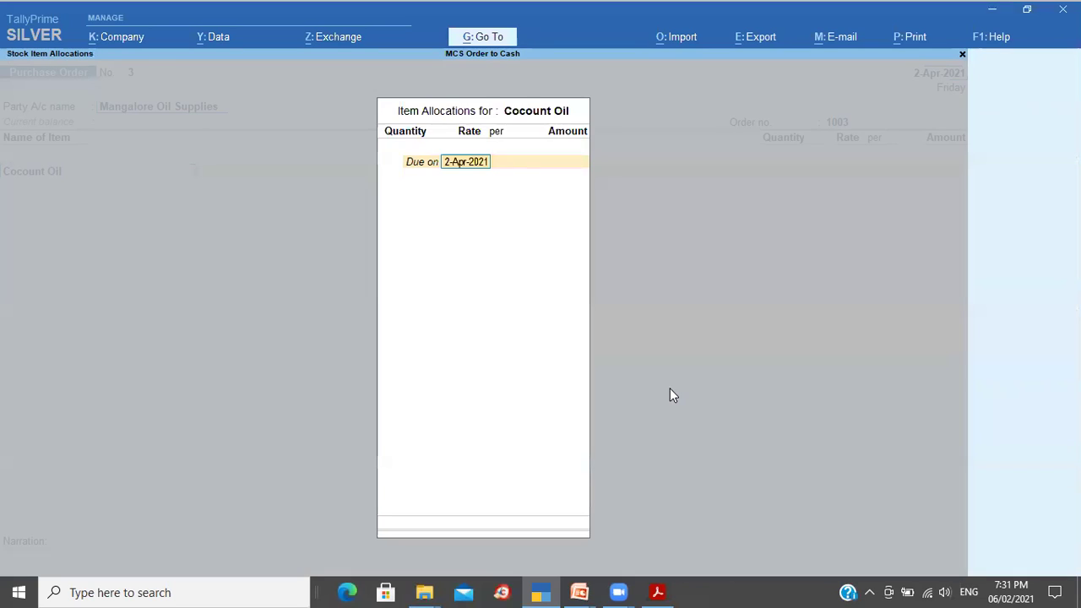
{"action": "type", "text": "8"}
{"action": "key", "text": "Return"}
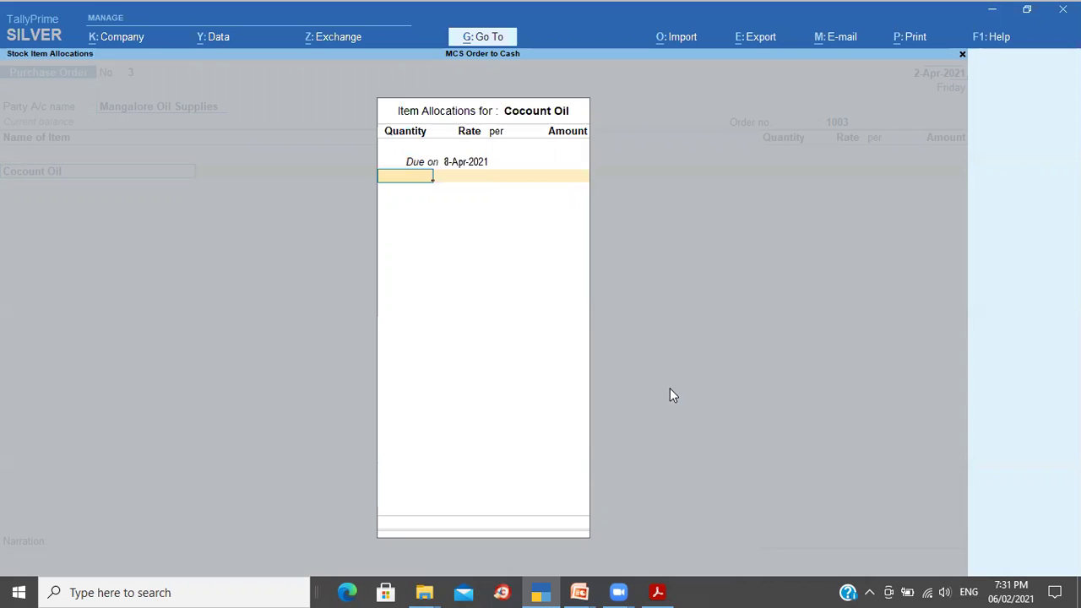
{"action": "type", "text": "200"}
{"action": "key", "text": "Return"}
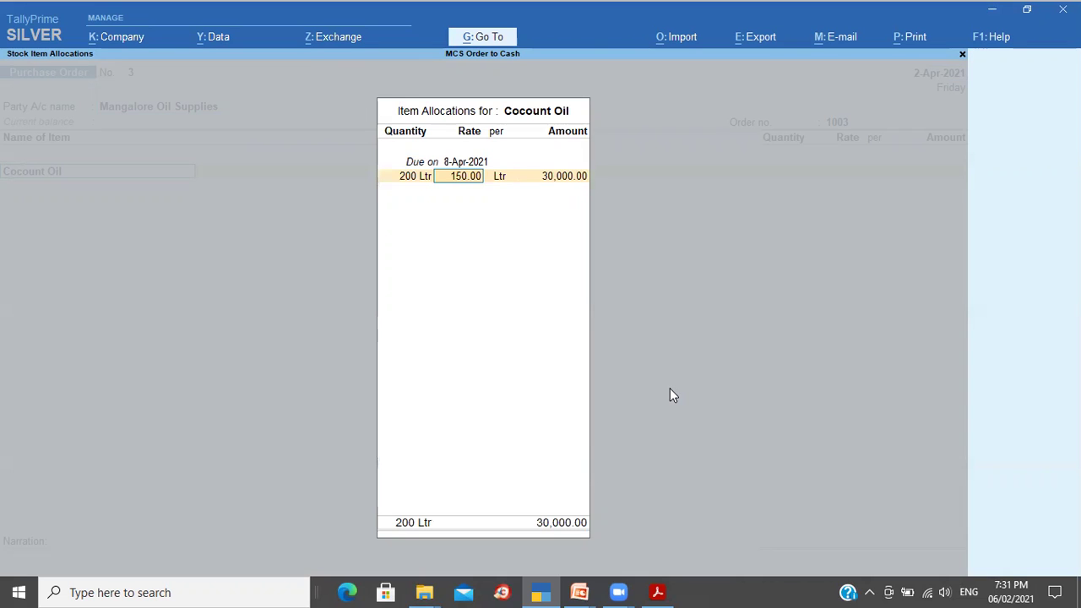
{"action": "key", "text": "Return"}
{"action": "key", "text": "Return"}
{"action": "key", "text": "Return"}
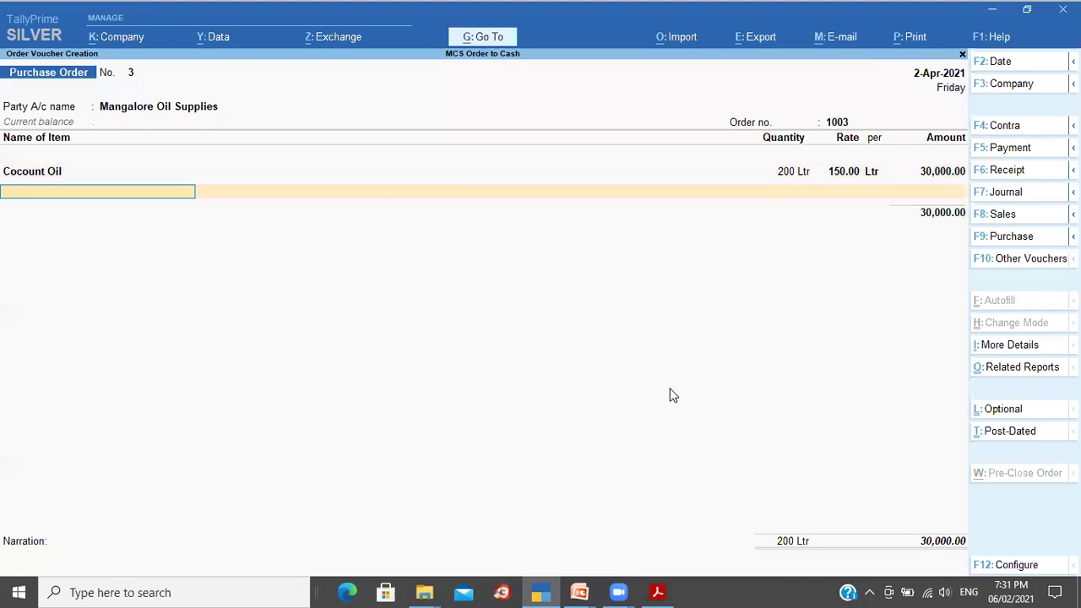
{"action": "key", "text": "alt+c"}
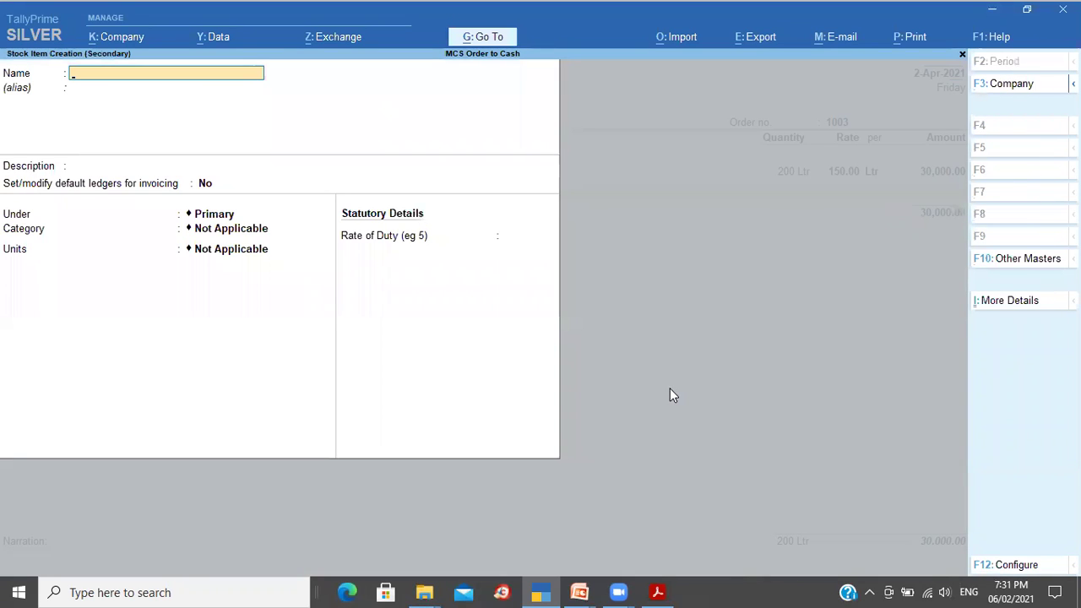
Step: Create the stock item Sunflower Oil with Ltr as its unit
{"action": "type", "text": "Sunflower Old"}
{"action": "key", "text": "Return"}
{"action": "key", "text": "BackSpace"}
{"action": "key", "text": "BackSpace"}
{"action": "key", "text": "BackSpace"}
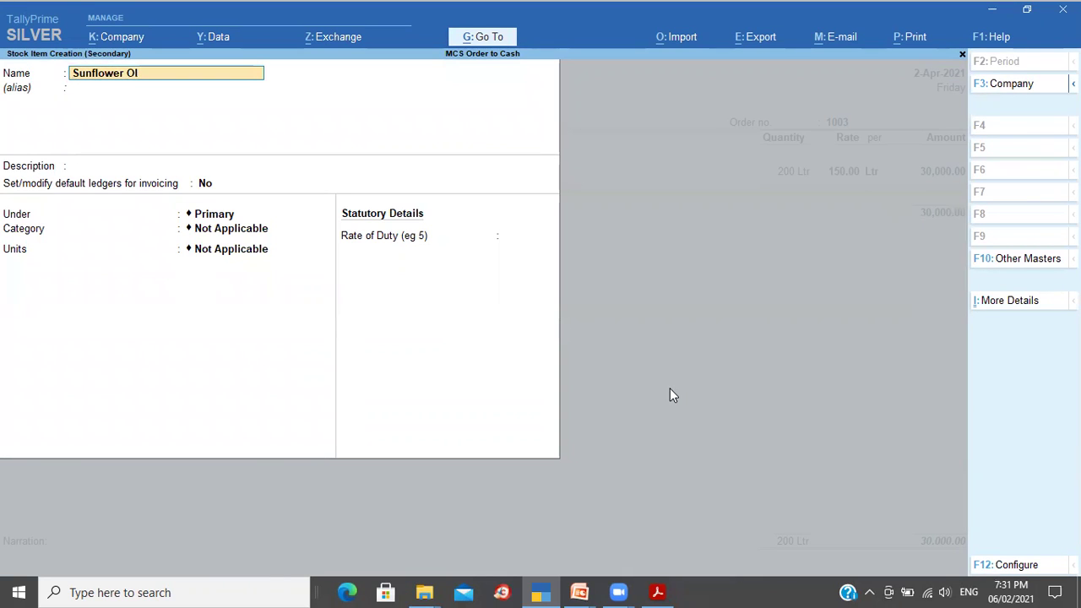
{"action": "type", "text": "il"}
{"action": "key", "text": "Return"}
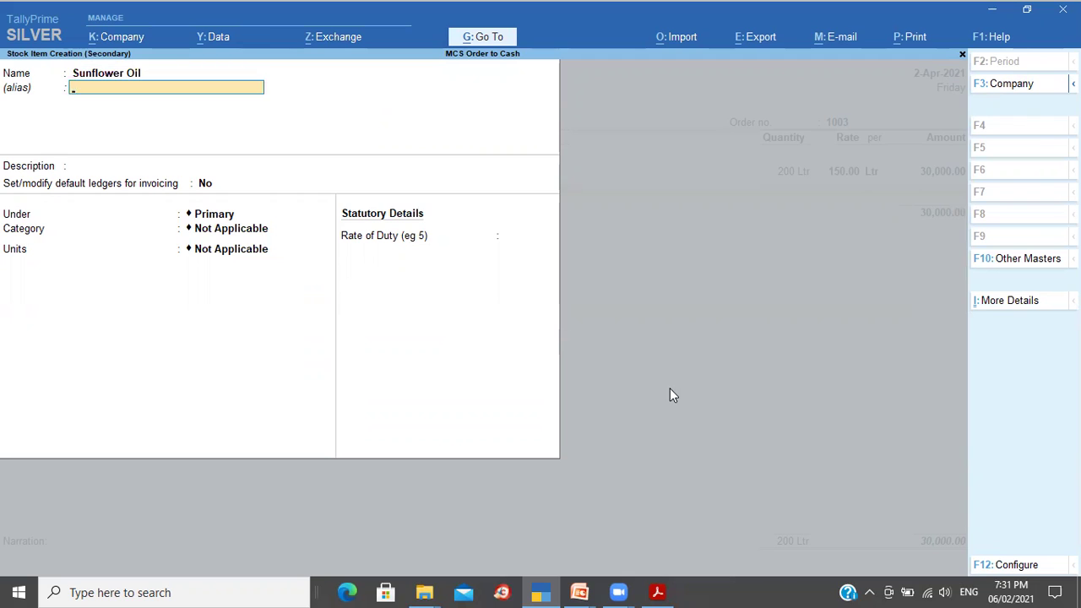
{"action": "key", "text": "Return"}
{"action": "key", "text": "Return"}
{"action": "key", "text": "Return"}
{"action": "key", "text": "Return"}
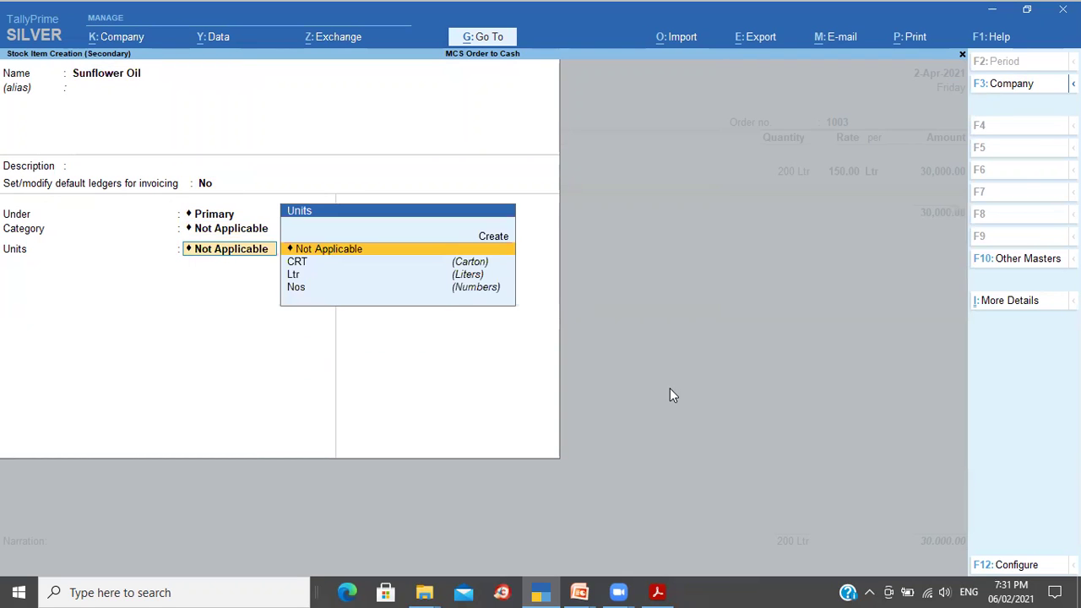
{"action": "key", "text": "Down"}
{"action": "key", "text": "Down"}
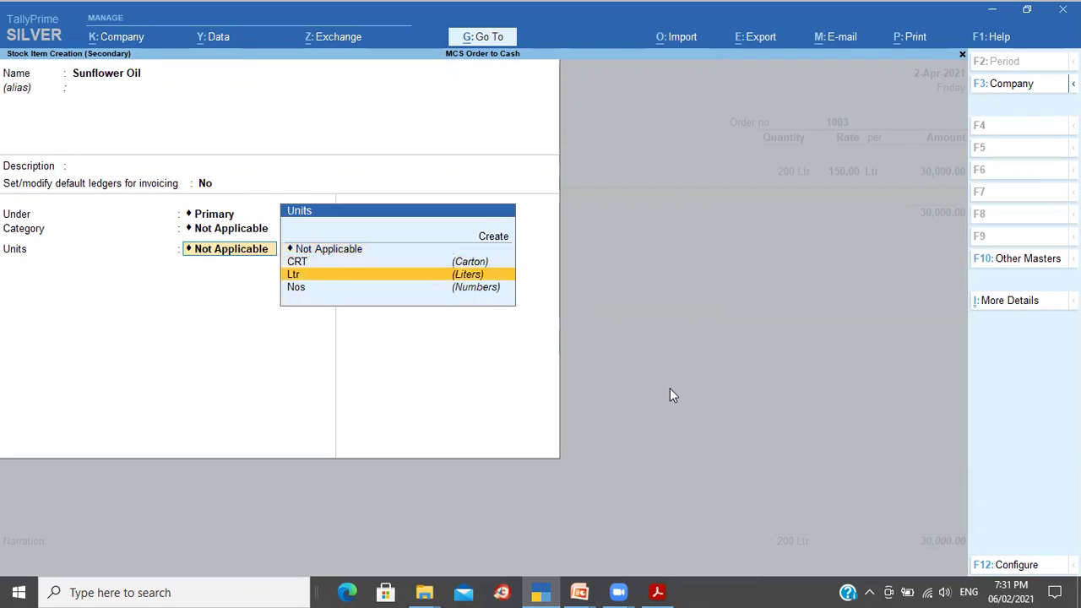
{"action": "key", "text": "Return"}
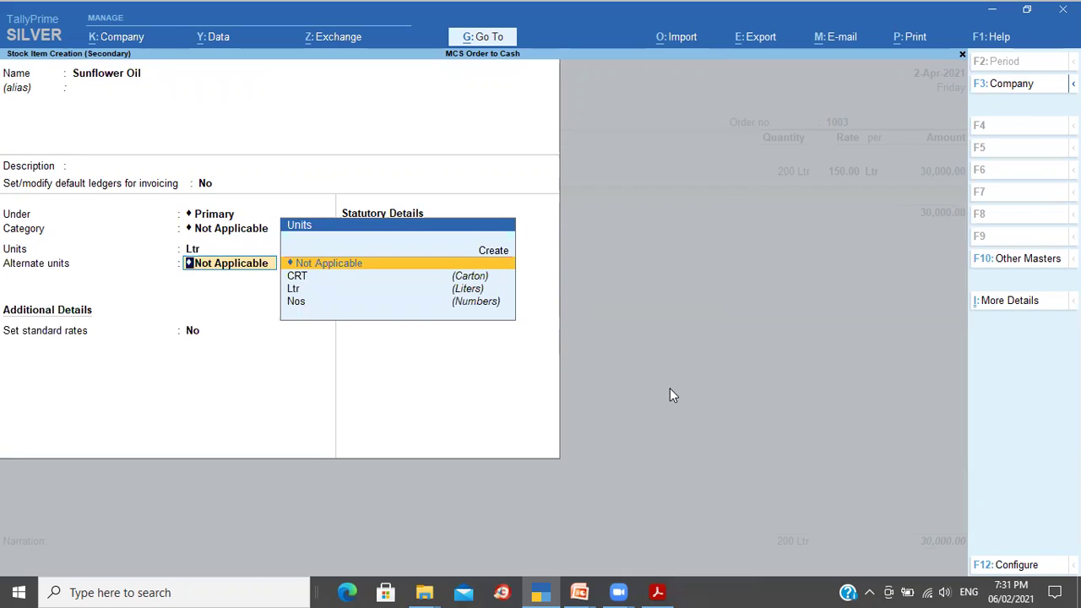
{"action": "key", "text": "Return"}
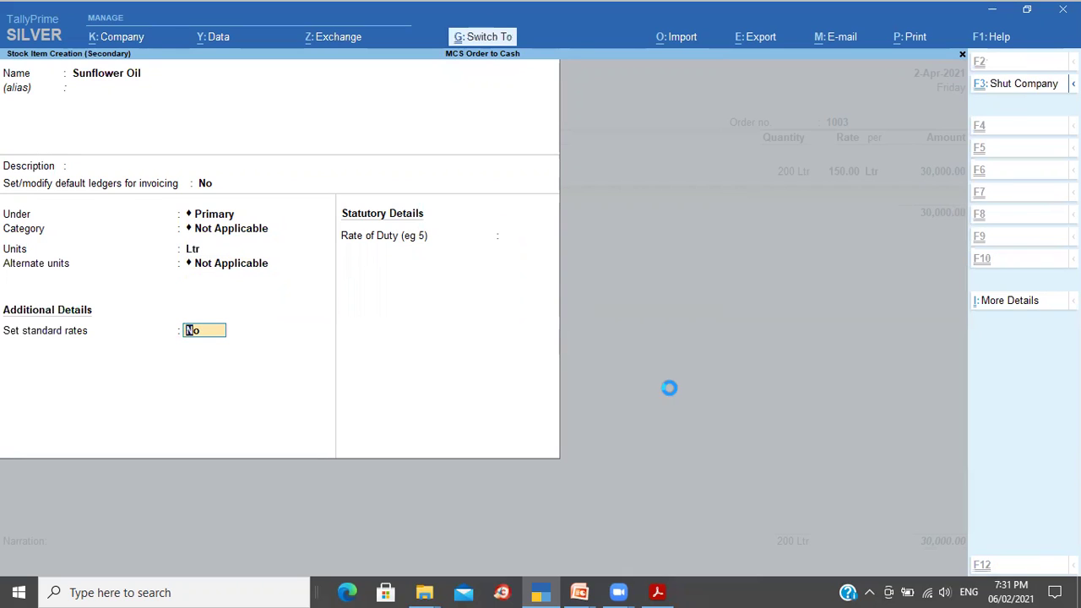
{"action": "key", "text": "Return"}
Step: Set the Sunflower Oil line due 5-Apr-2021 with quantity 300 Ltr
{"action": "type", "text": "5-4"}
{"action": "key", "text": "Return"}
{"action": "type", "text": "300"}
{"action": "key", "text": "Return"}
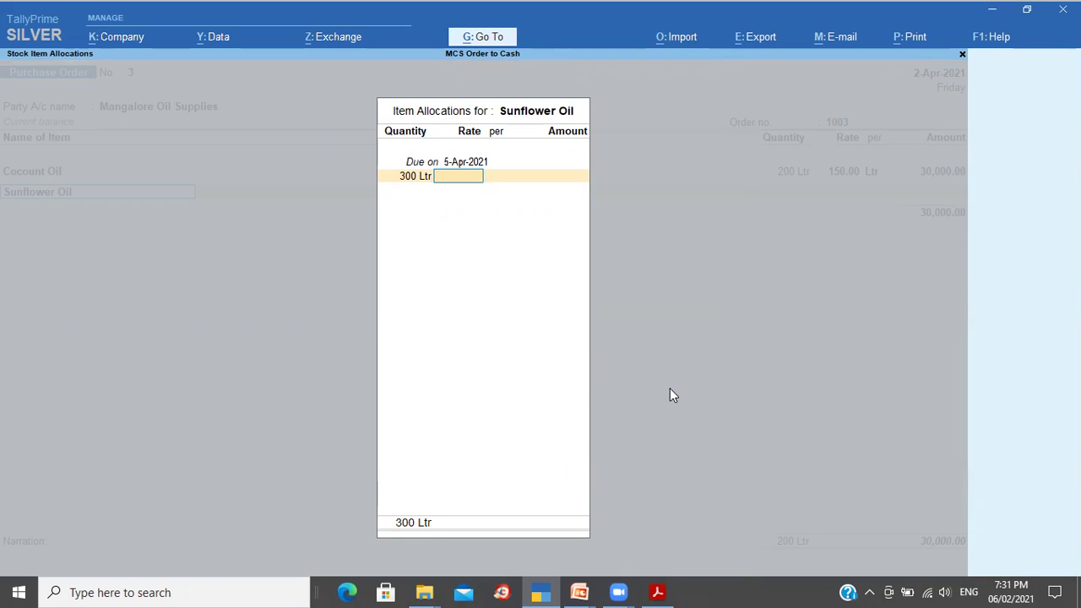
Step: Rate Sunflower Oil at 165.00, narrate 'Being order placed', and save order 1003 (79,500.00)
{"action": "type", "text": "165"}
{"action": "key", "text": "Return"}
{"action": "key", "text": "Return"}
{"action": "key", "text": "Return"}
{"action": "key", "text": "Return"}
{"action": "key", "text": "Return"}
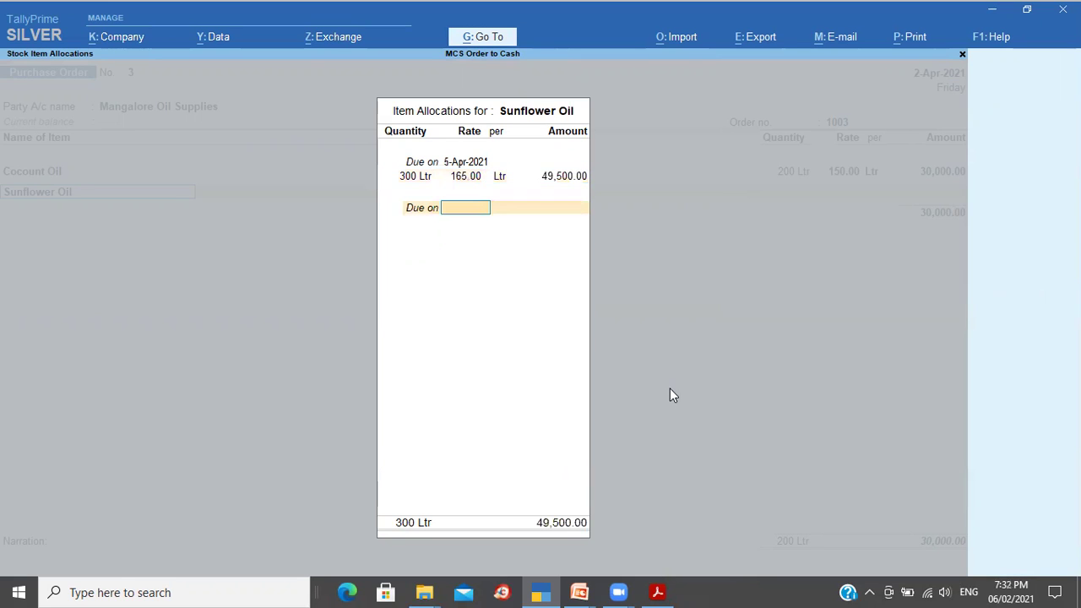
{"action": "key", "text": "Return"}
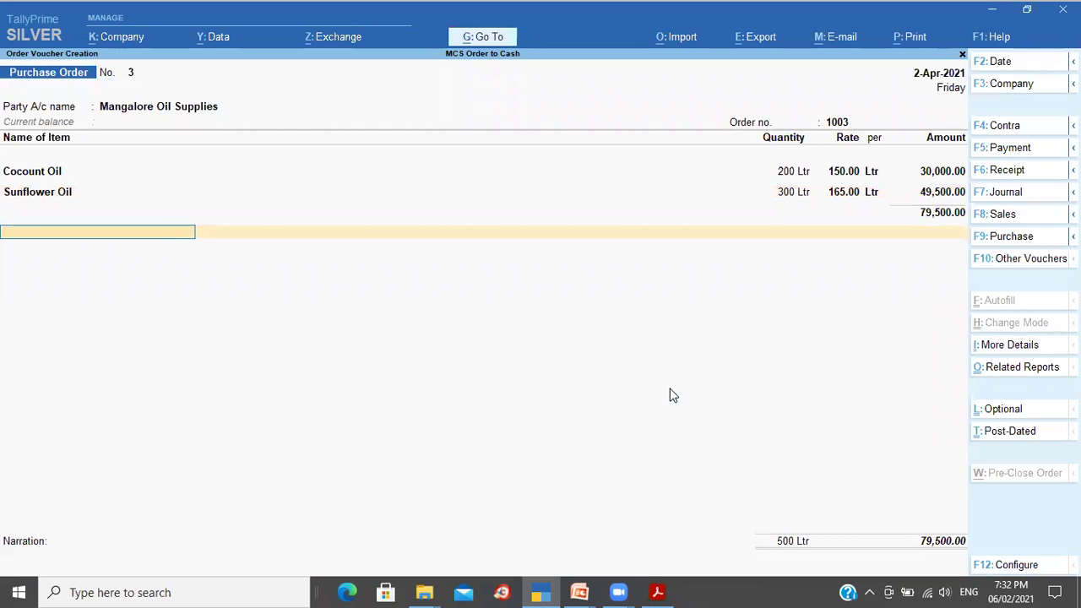
{"action": "key", "text": "Return"}
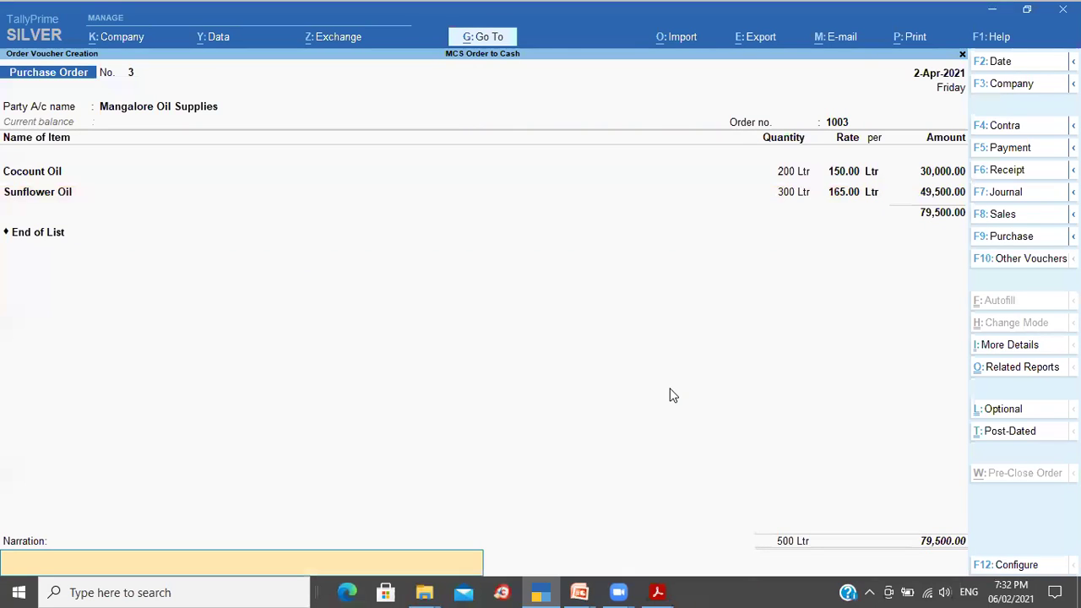
{"action": "key", "text": "ctrl+r"}
{"action": "key", "text": "Return"}
{"action": "key", "text": "Return"}
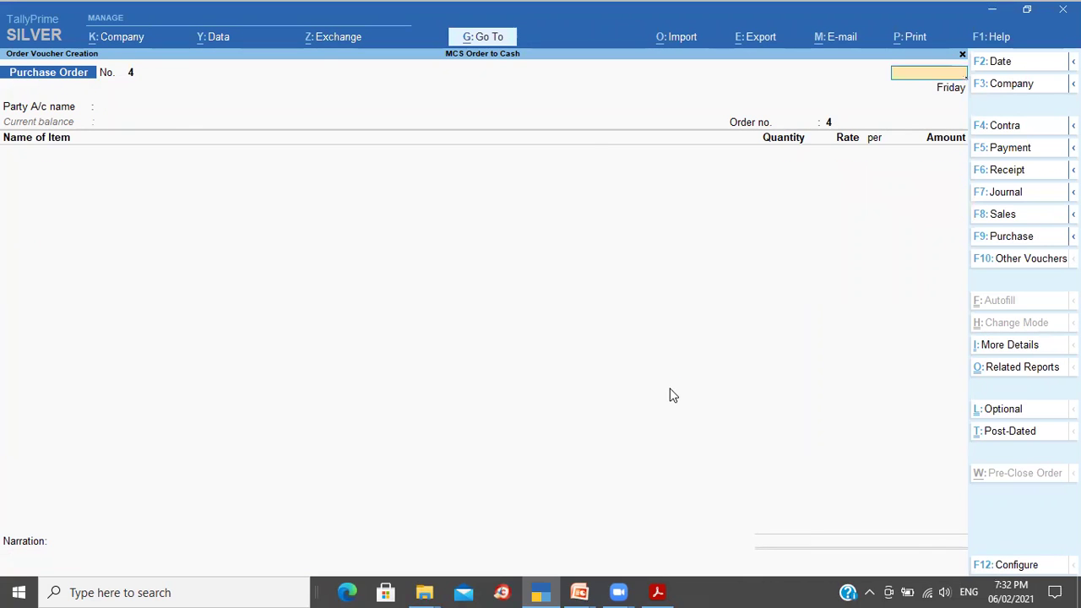
{"action": "key", "text": "Escape"}
Step: Check the Stock Summary, still 8,71,700.00, then return to a new Purchase Order
{"action": "key", "text": "s"}
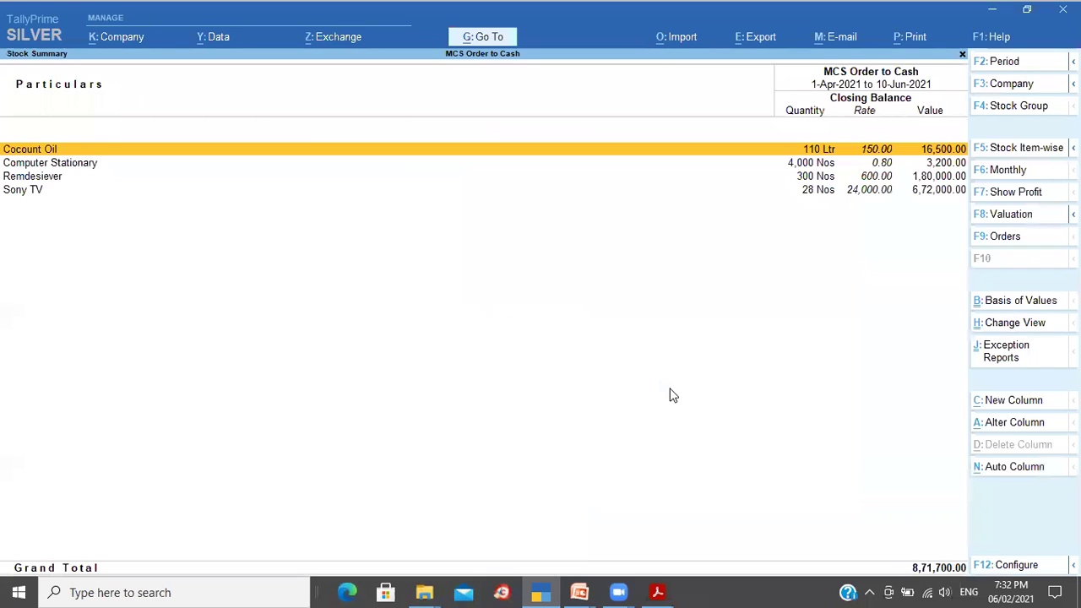
{"action": "key", "text": "Down"}
{"action": "key", "text": "Down"}
{"action": "key", "text": "Down"}
{"action": "key", "text": "Up"}
{"action": "key", "text": "Up"}
{"action": "key", "text": "Up"}
{"action": "key", "text": "Down"}
{"action": "key", "text": "Down"}
{"action": "key", "text": "Down"}
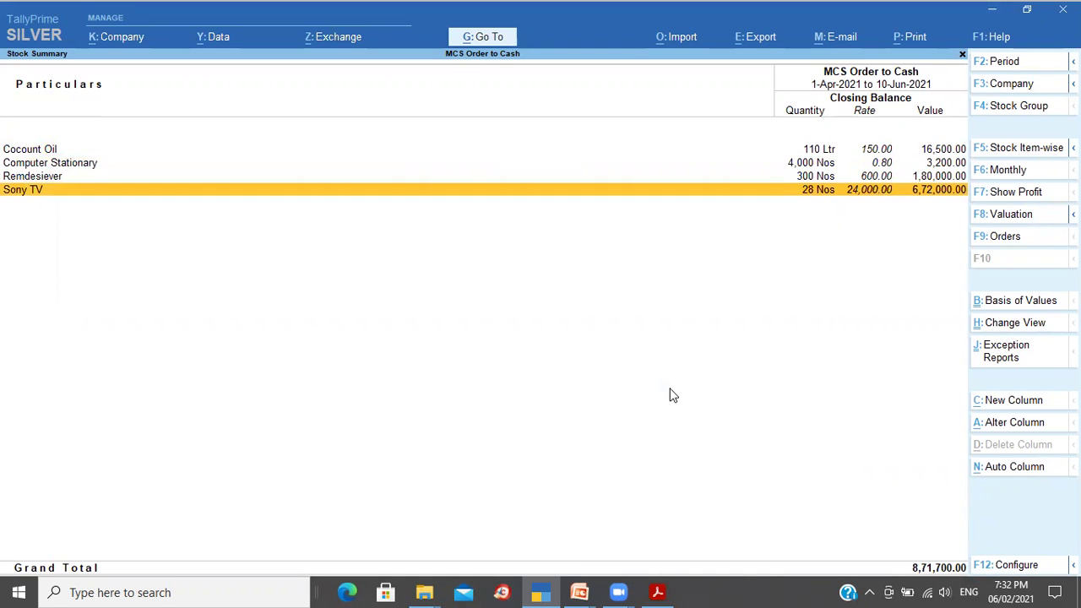
{"action": "key", "text": "Up"}
{"action": "key", "text": "Up"}
{"action": "key", "text": "Up"}
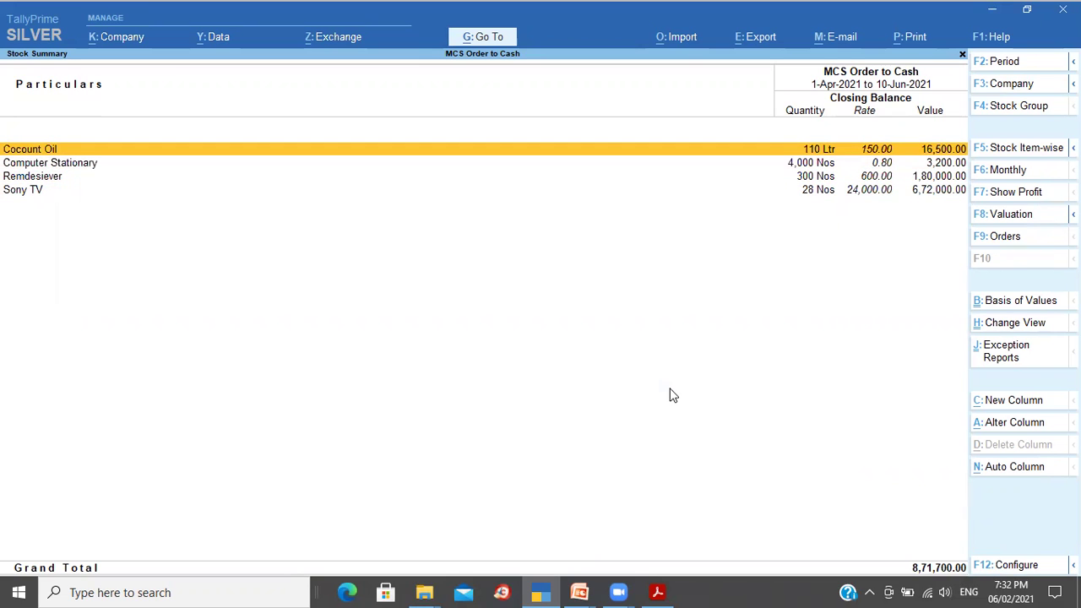
{"action": "key", "text": "Escape"}
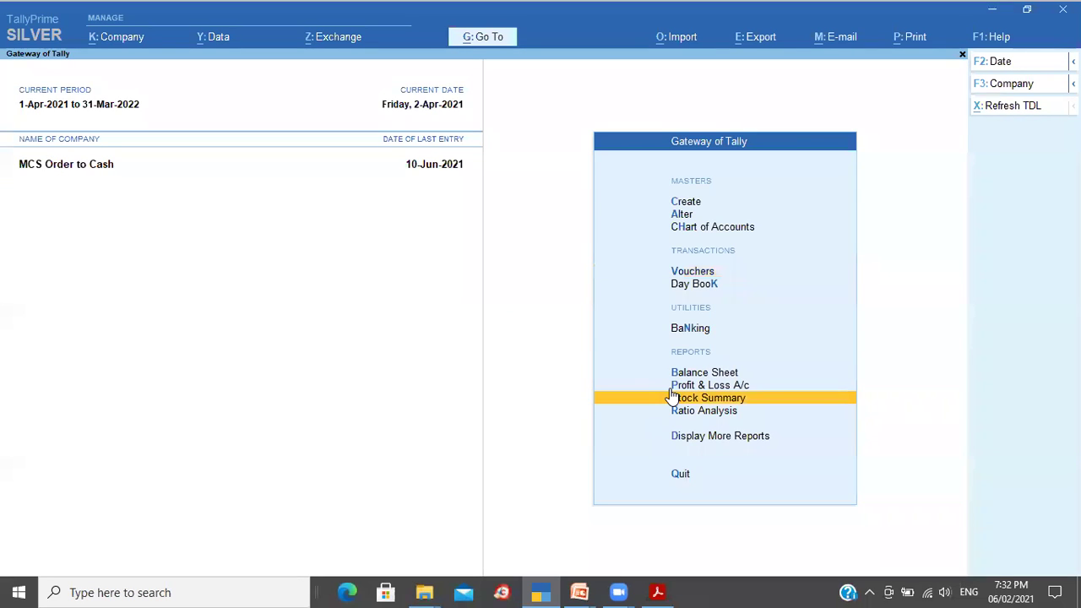
{"action": "key", "text": "v"}
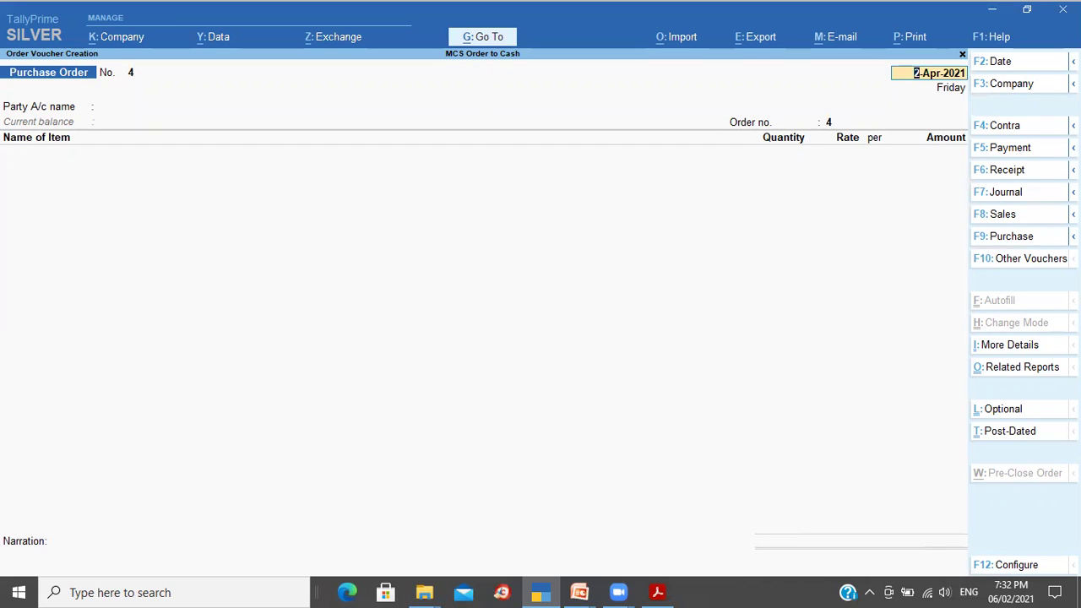
Step: Switch to a Receipt Note dated 3-Apr-2021 with reference date 3-Apr-2021
{"action": "left_click", "coordinate": [1051, 266]}
{"action": "type", "text": "Re"}
{"action": "key", "text": "Down"}
{"action": "key", "text": "Return"}
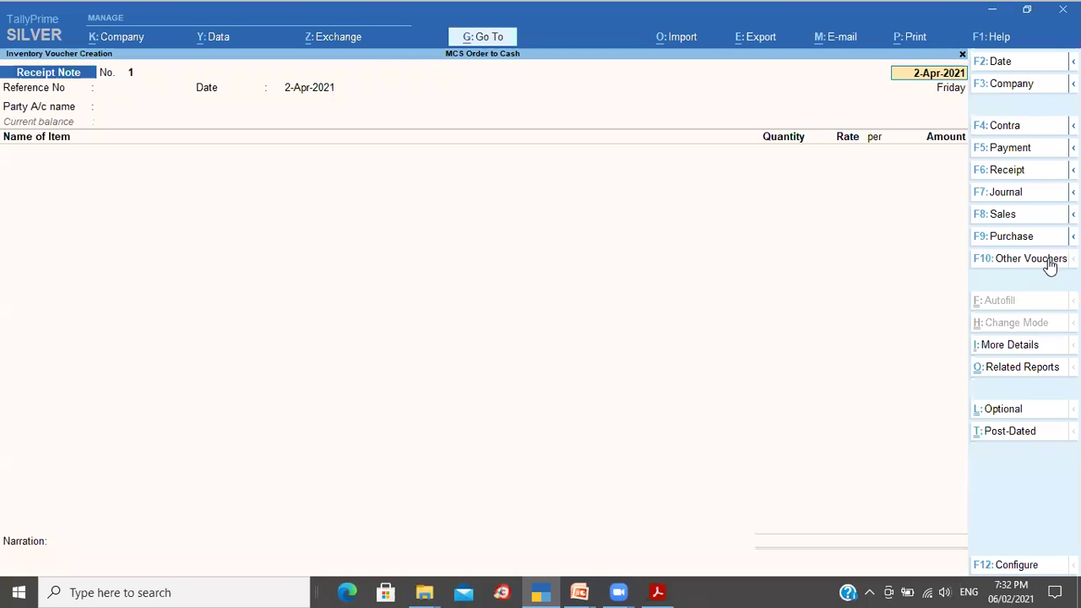
{"action": "type", "text": "3"}
{"action": "key", "text": "Return"}
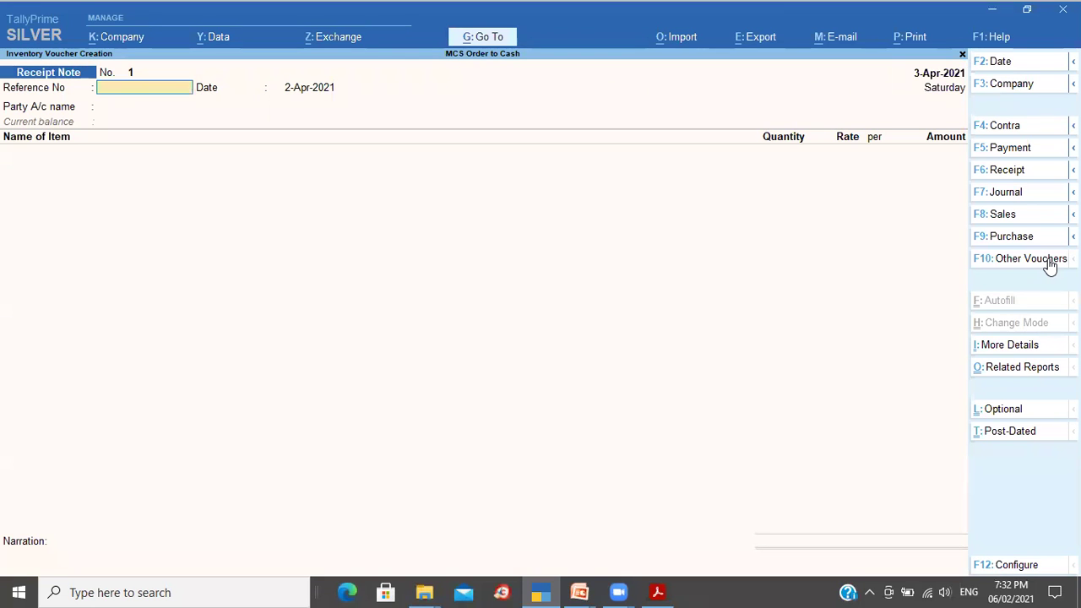
{"action": "key", "text": "Return"}
{"action": "type", "text": "3 4"}
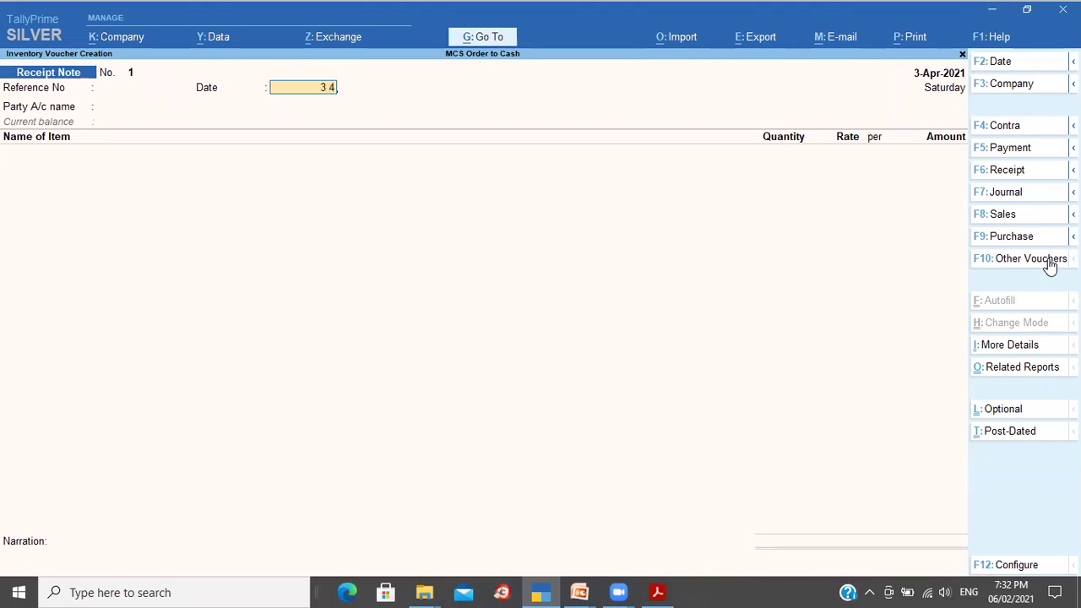
{"action": "key", "text": "Return"}
Step: Choose Mangalore Oil Supplies as party and link pending order 1001
{"action": "key", "text": "Down"}
{"action": "key", "text": "Down"}
{"action": "key", "text": "Down"}
{"action": "key", "text": "Down"}
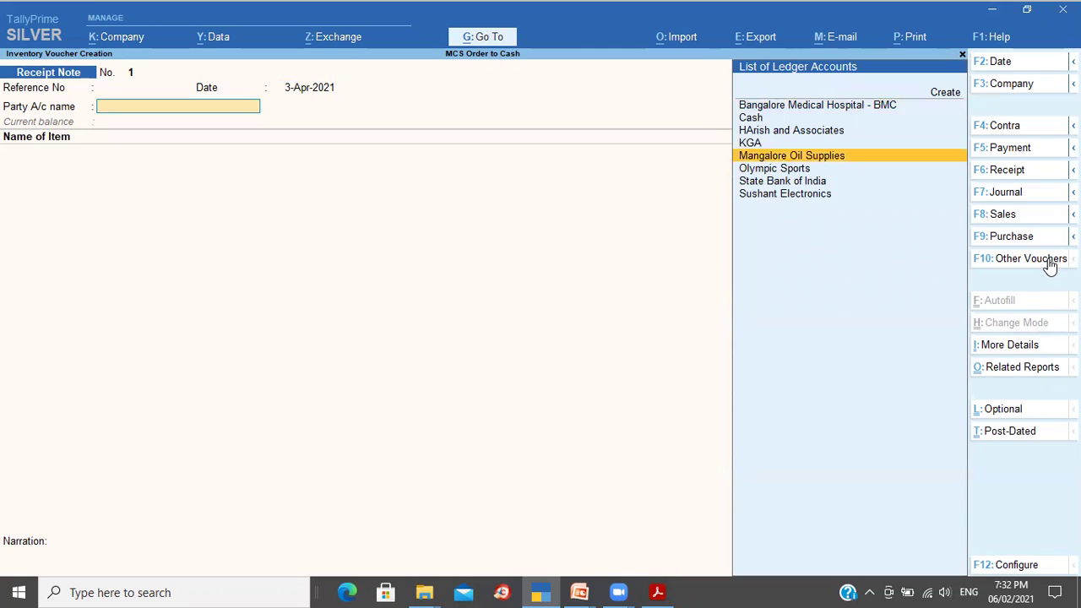
{"action": "key", "text": "Return"}
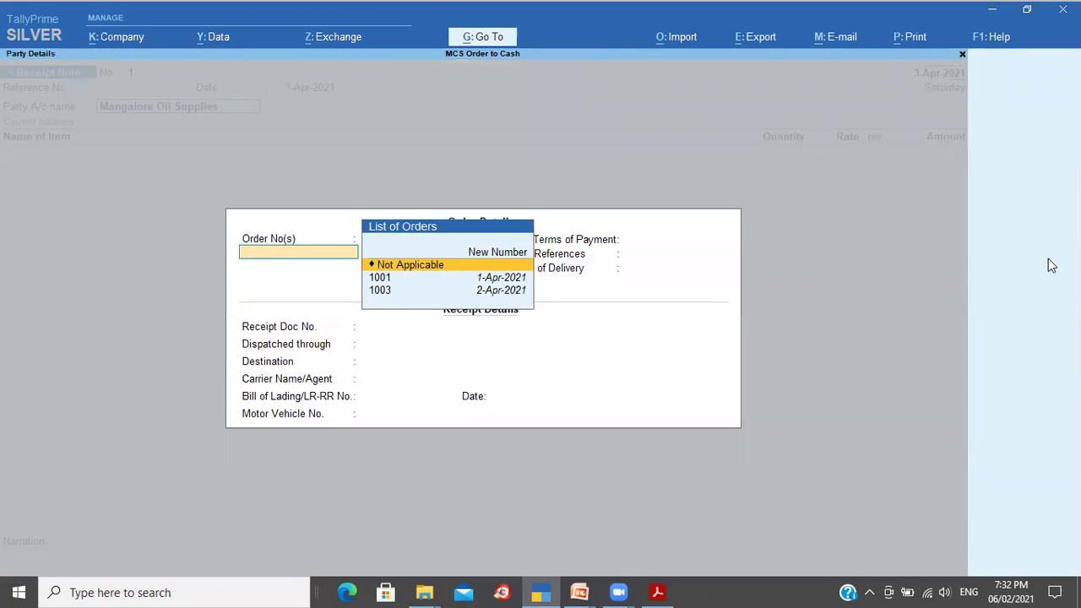
{"action": "key", "text": "Down"}
{"action": "key", "text": "Down"}
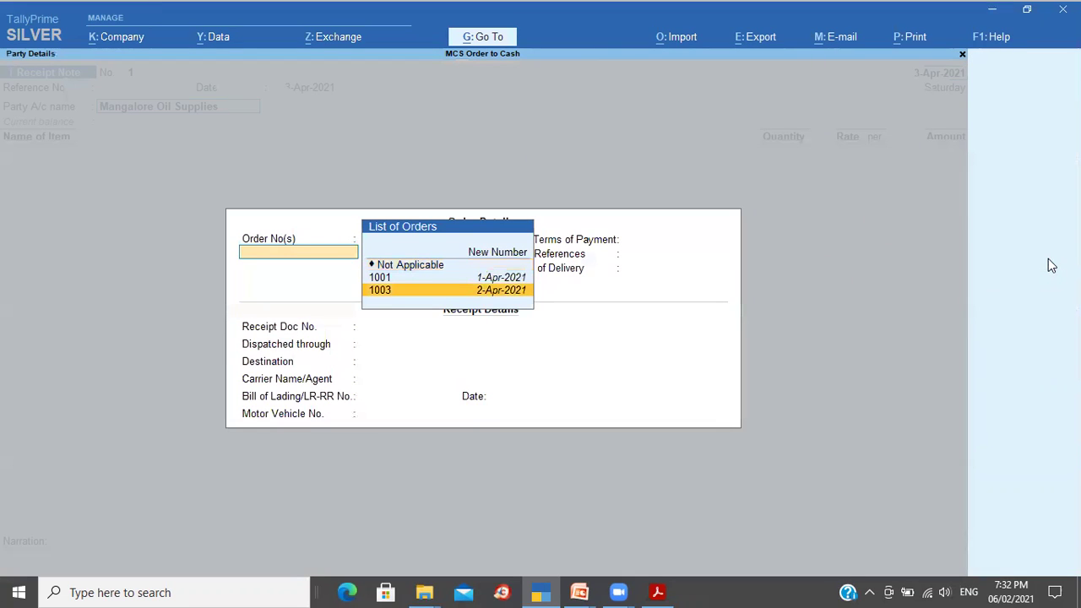
{"action": "key", "text": "Up"}
{"action": "key", "text": "Down"}
{"action": "key", "text": "Up"}
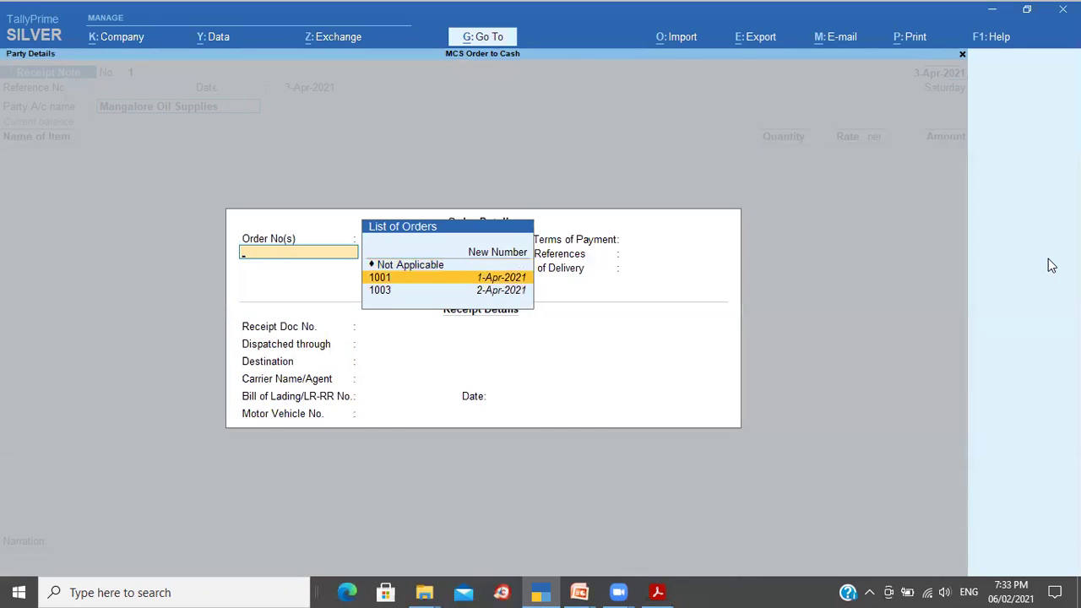
{"action": "key", "text": "Return"}
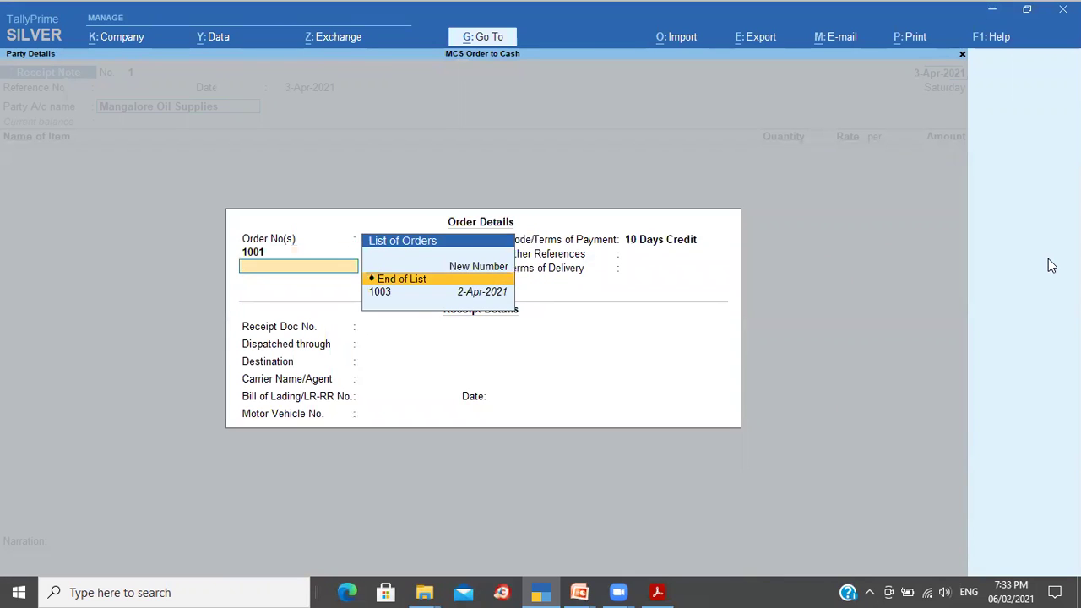
{"action": "key", "text": "Return"}
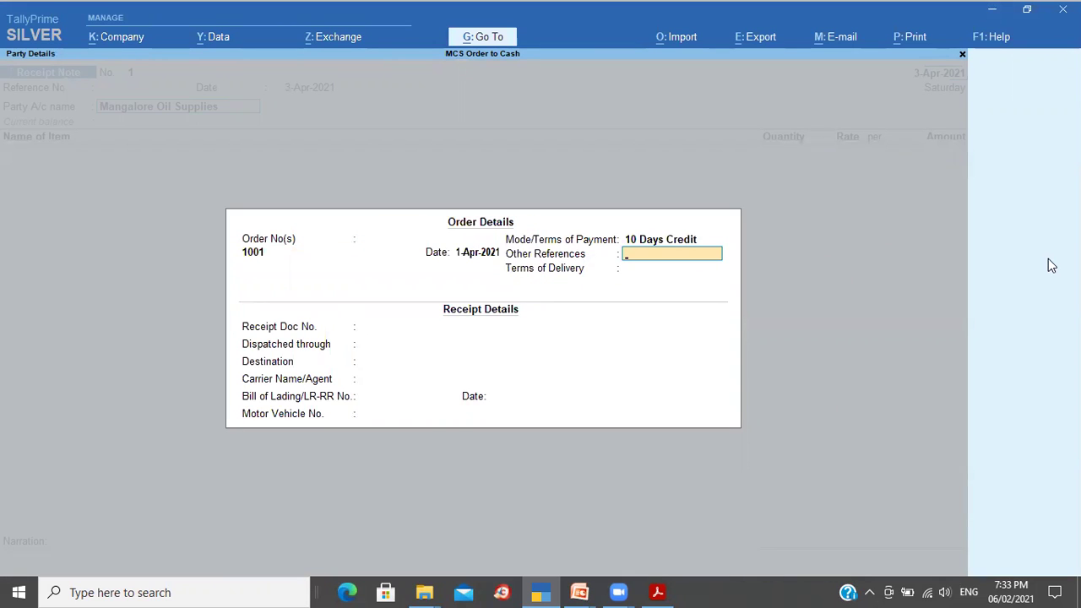
{"action": "key", "text": "Return"}
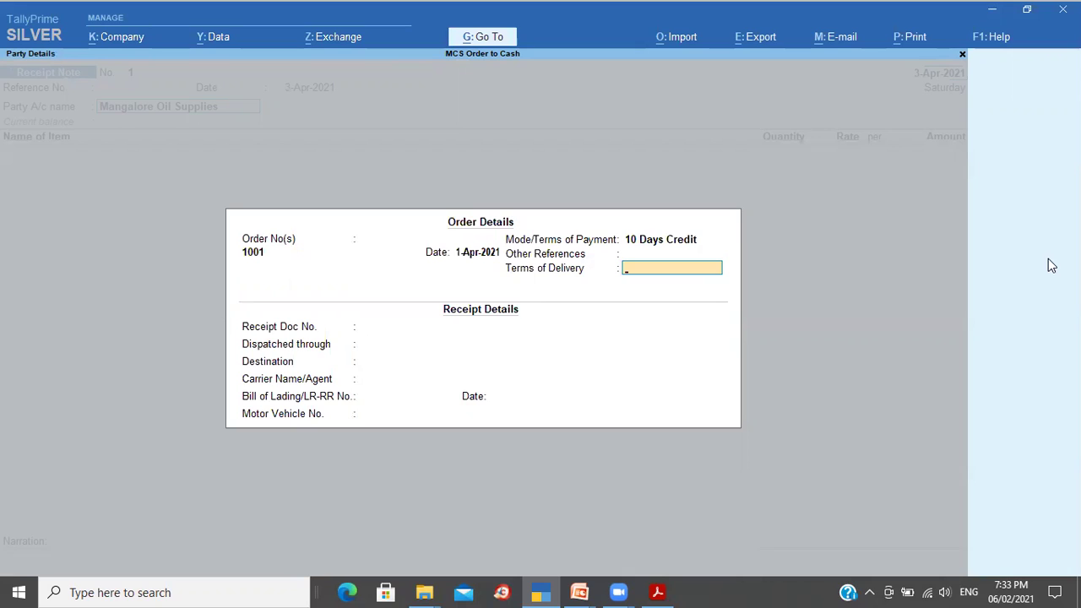
{"action": "key", "text": "Return"}
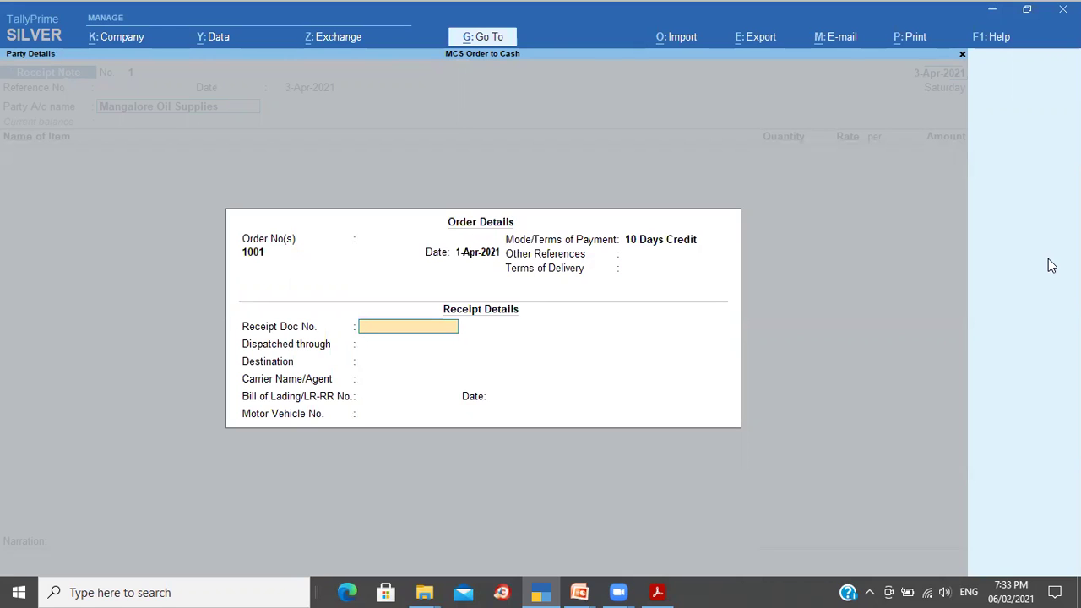
Step: Keep only order 1001 linked and accept the order details to pull in Cocount Oil
{"action": "key", "text": "BackSpace"}
{"action": "key", "text": "BackSpace"}
{"action": "key", "text": "BackSpace"}
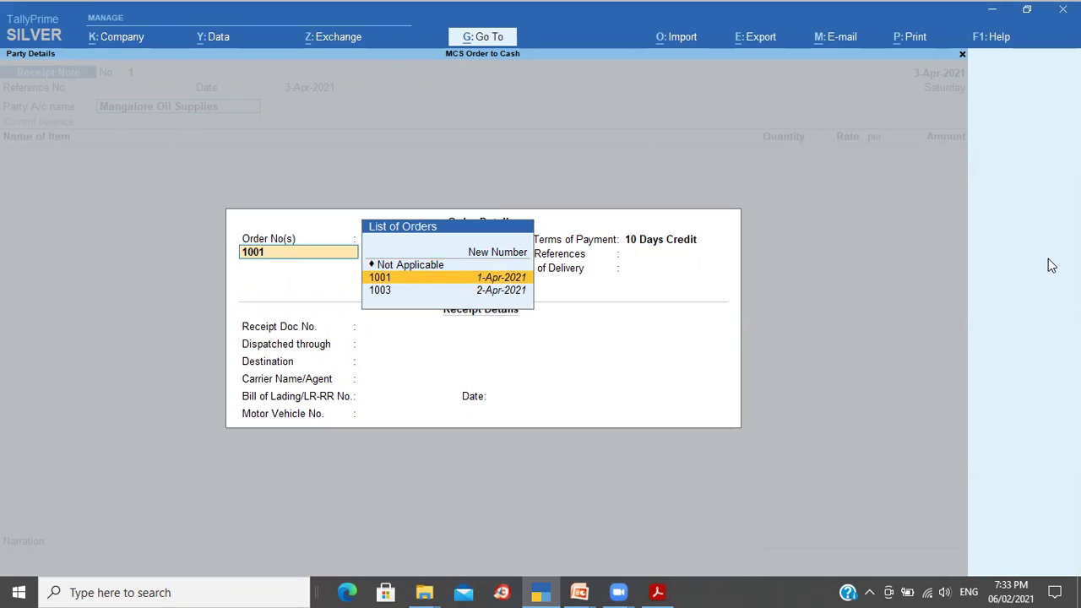
{"action": "key", "text": "Return"}
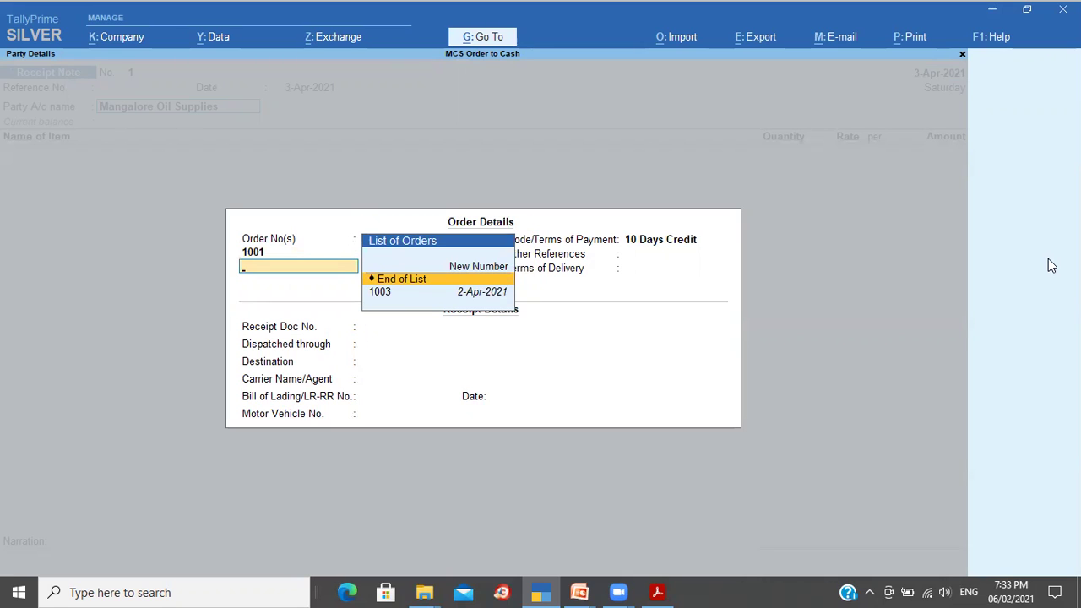
{"action": "key", "text": "Down"}
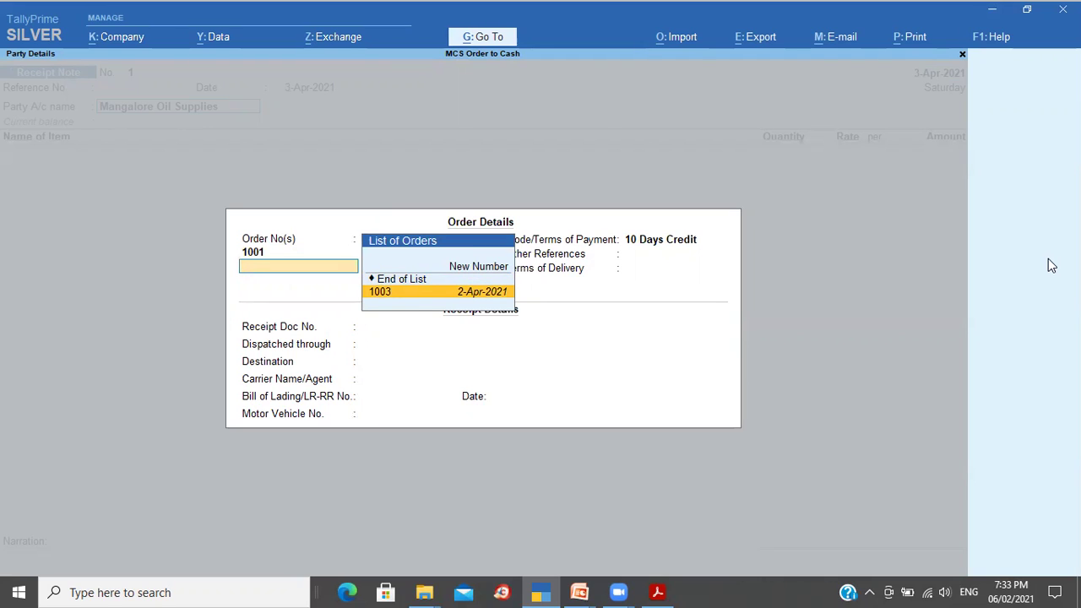
{"action": "key", "text": "Up"}
{"action": "key", "text": "Return"}
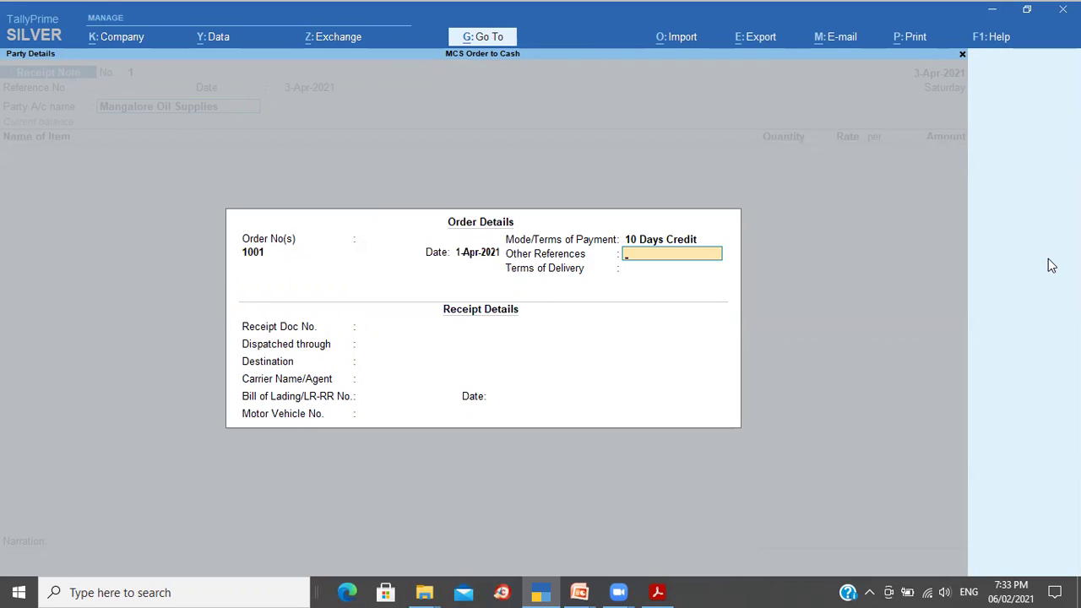
{"action": "key", "text": "Return"}
{"action": "key", "text": "ctrl"}
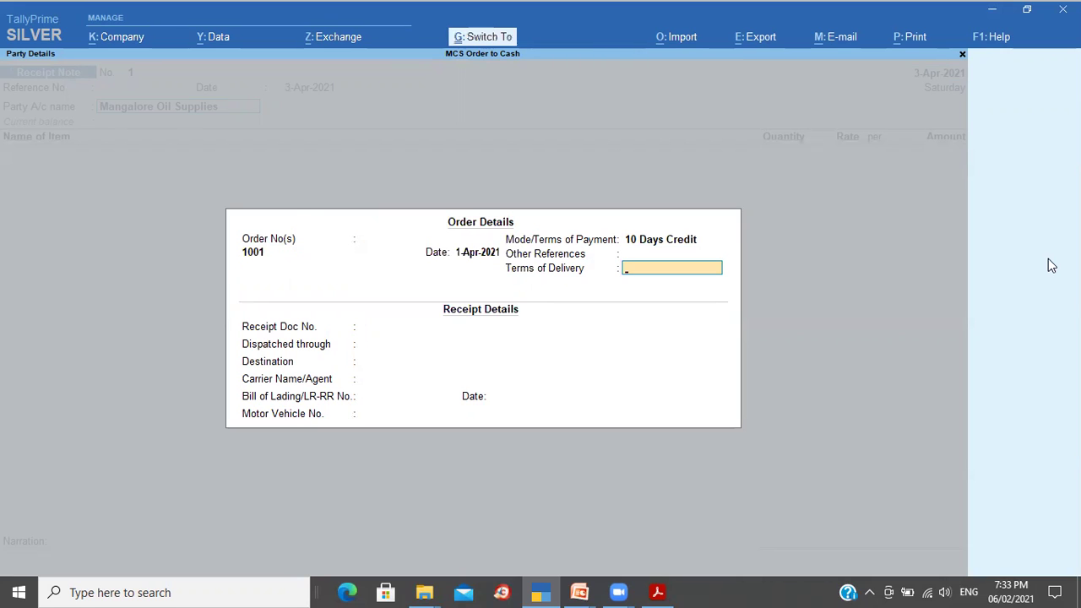
{"action": "key", "text": "ctrl+a"}
{"action": "key", "text": "ctrl+a"}
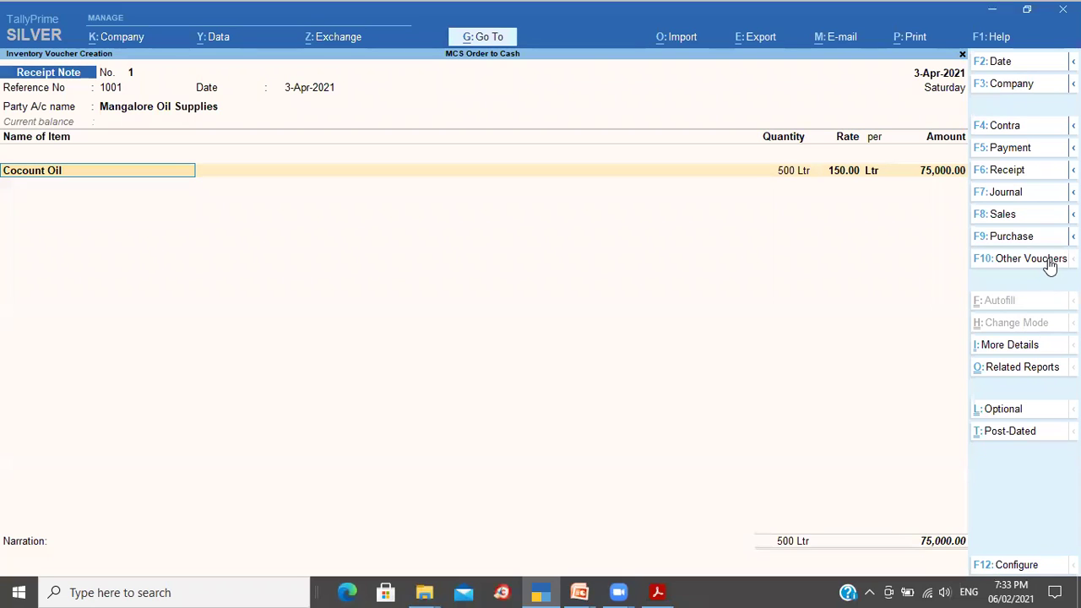
Step: Allocate Cocount Oil to tracking number and order 1001, receiving only 100 Ltr
{"action": "key", "text": "Return"}
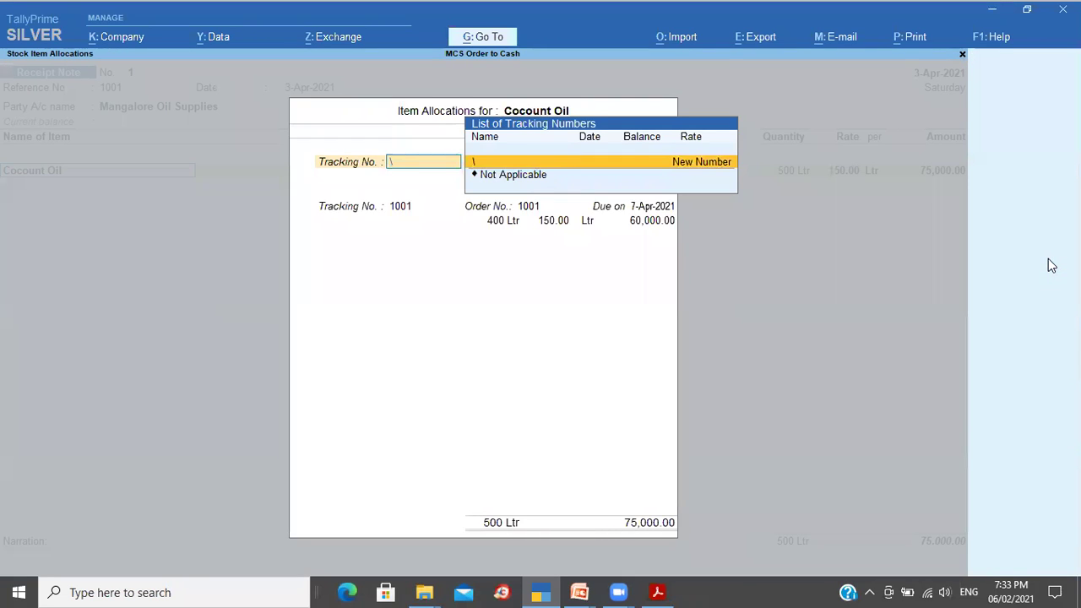
{"action": "key", "text": "BackSpace"}
{"action": "key", "text": "Down"}
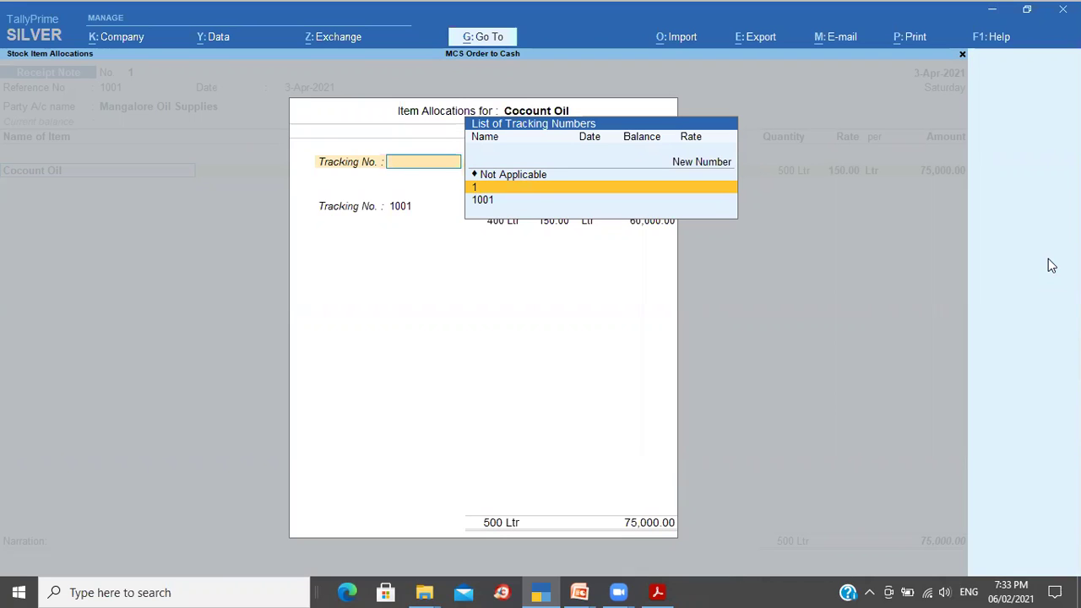
{"action": "key", "text": "Down"}
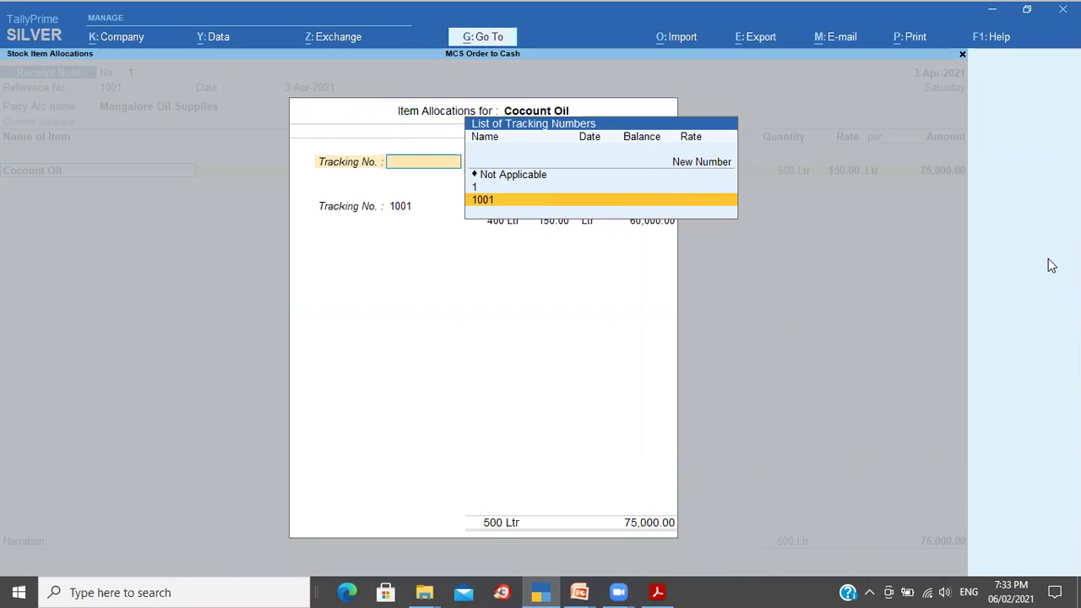
{"action": "key", "text": "Return"}
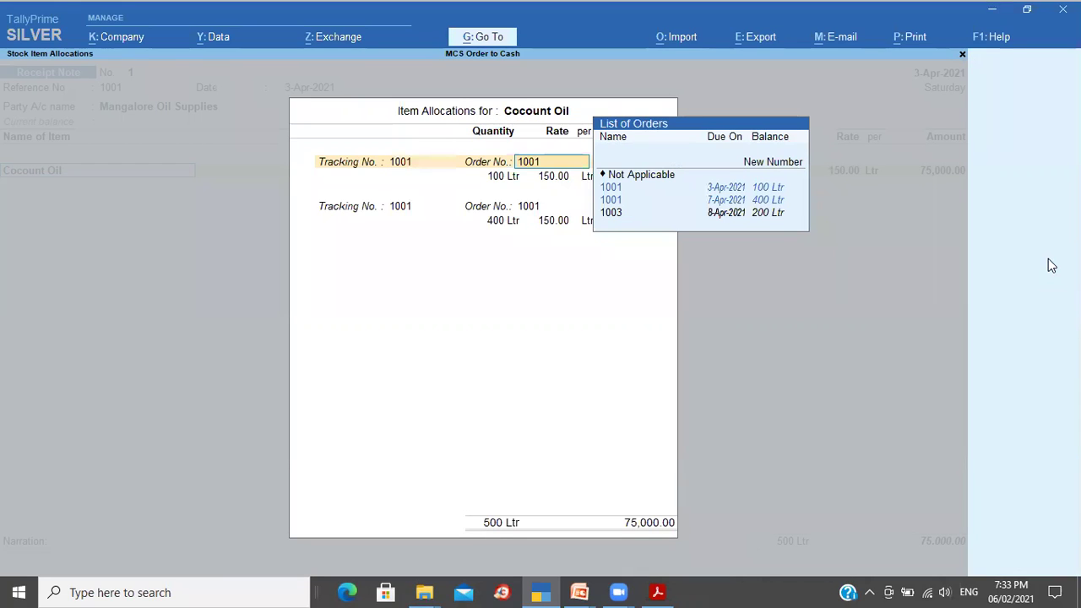
{"action": "key", "text": "Return"}
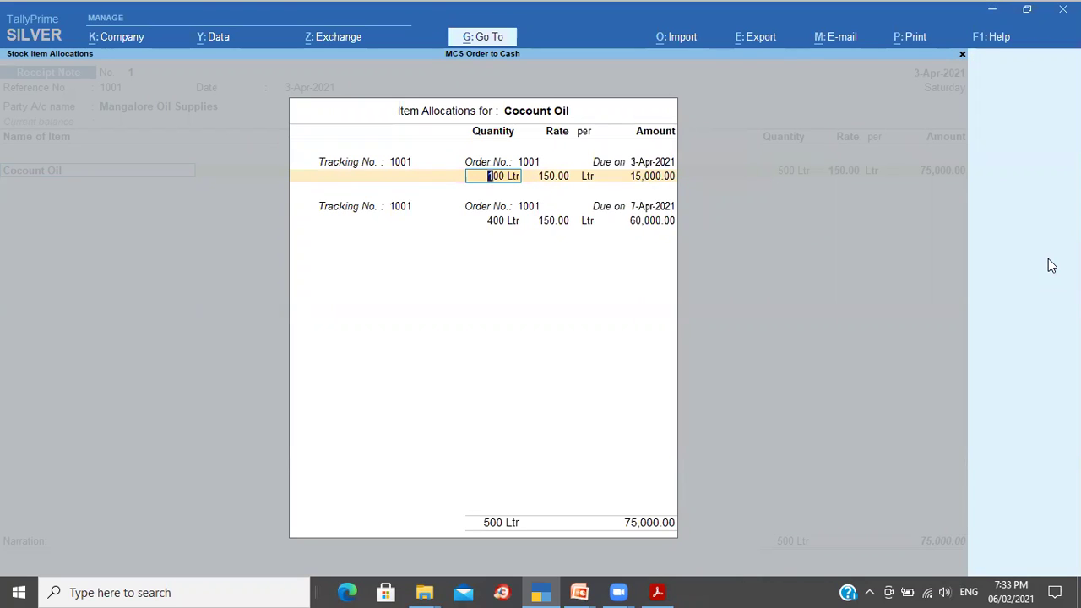
{"action": "key", "text": "Return"}
{"action": "key", "text": "Return"}
{"action": "key", "text": "Return"}
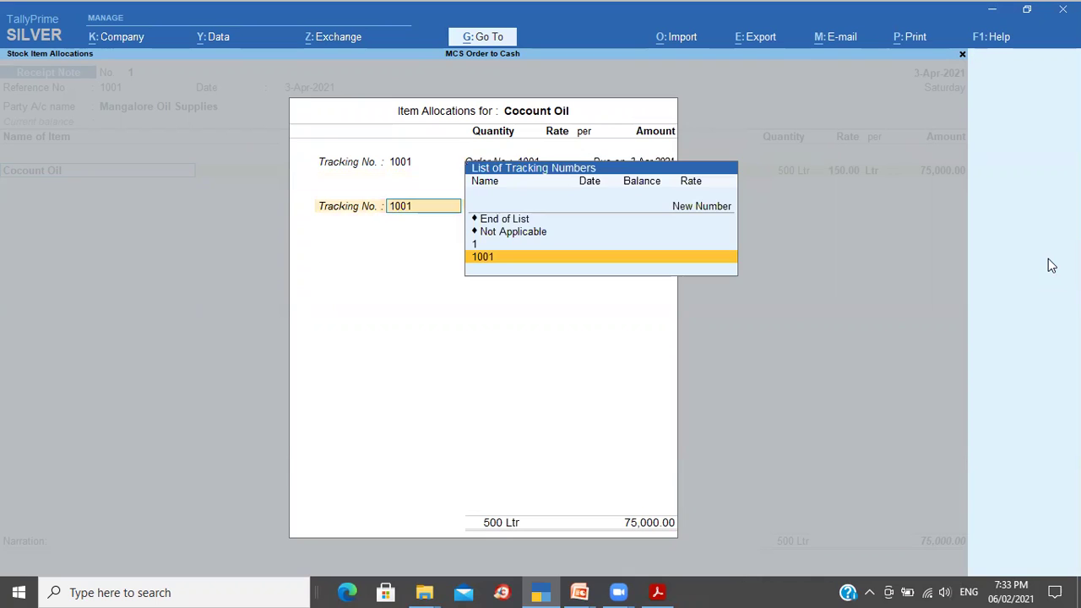
{"action": "key", "text": "Up"}
{"action": "key", "text": "Up"}
{"action": "key", "text": "Up"}
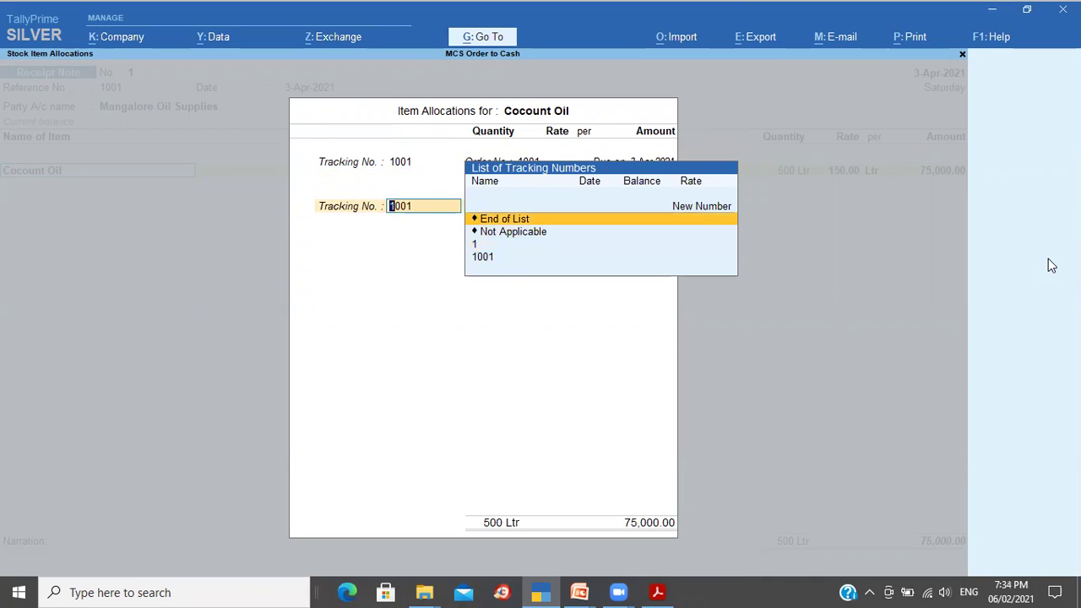
{"action": "key", "text": "Return"}
{"action": "key", "text": "Return"}
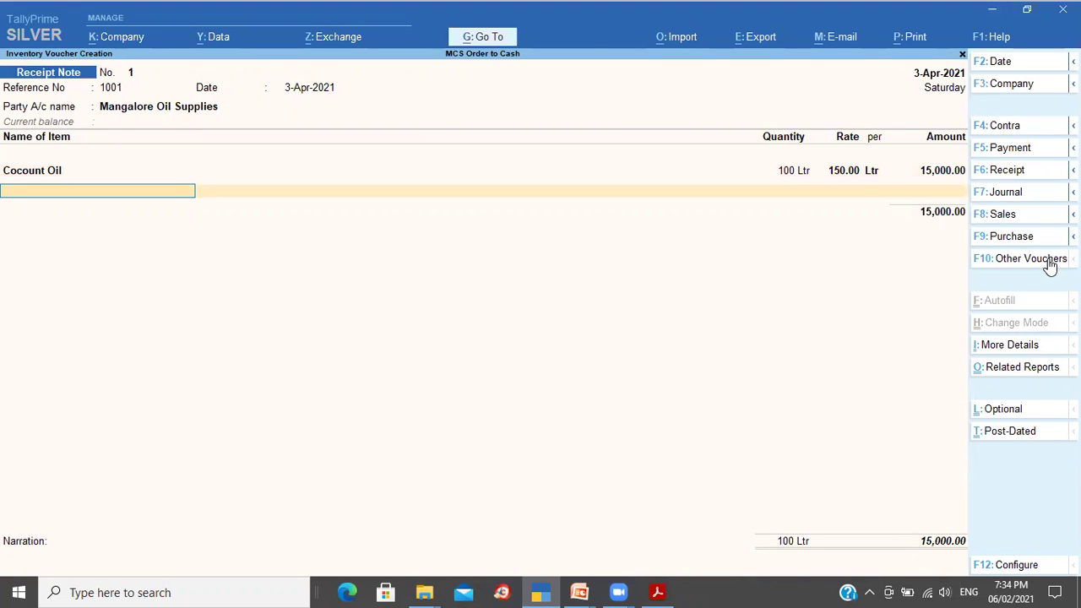
{"action": "key", "text": "Return"}
{"action": "key", "text": "Return"}
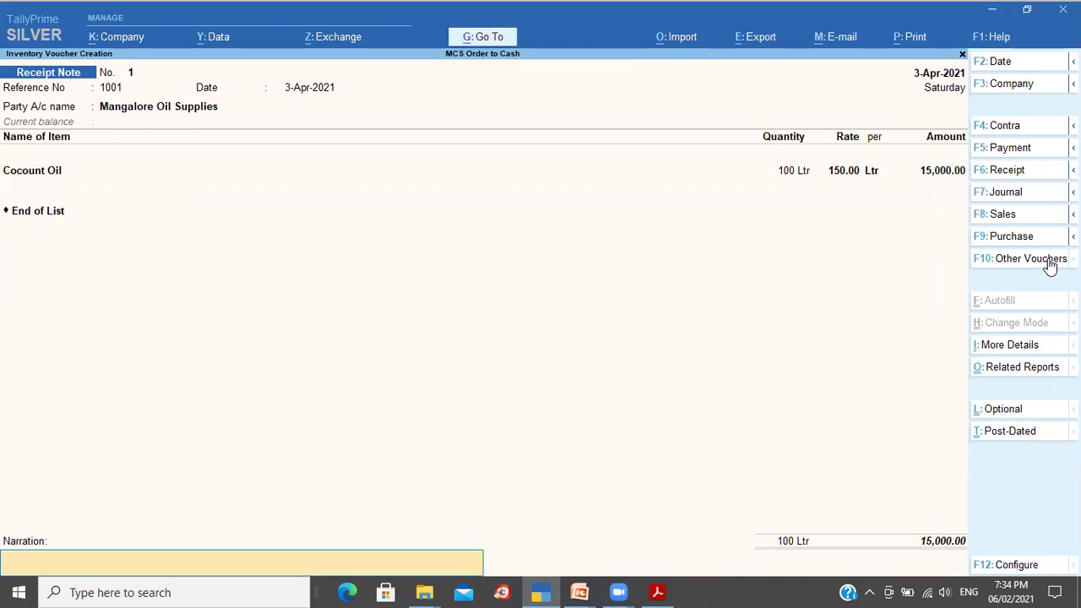
Step: Add the narration 'BEing materials received' and save the receipt note
{"action": "type", "text": "BEing"}
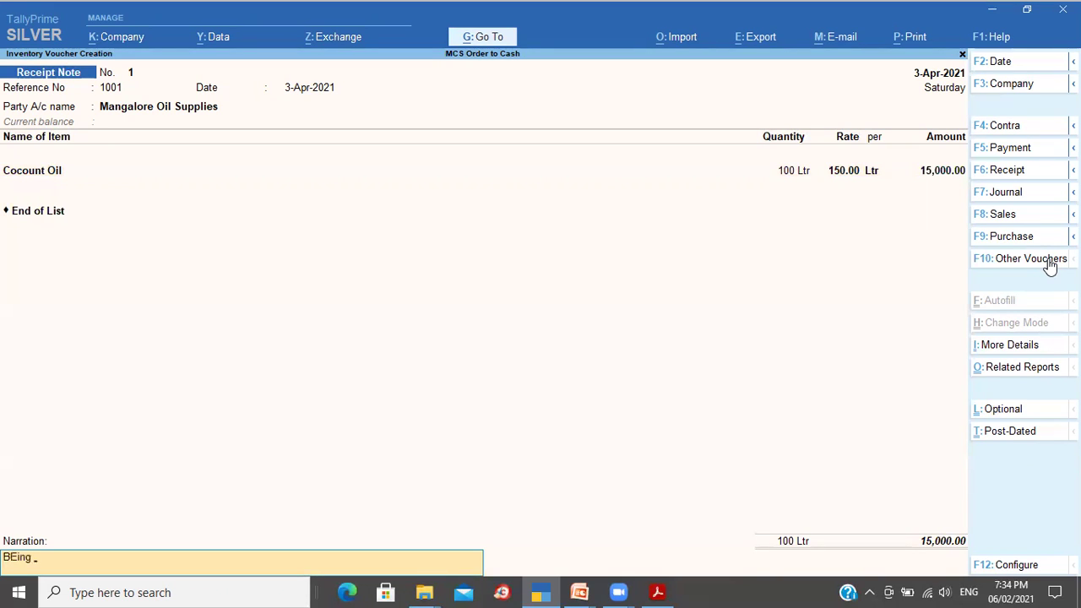
{"action": "type", "text": " materials r"}
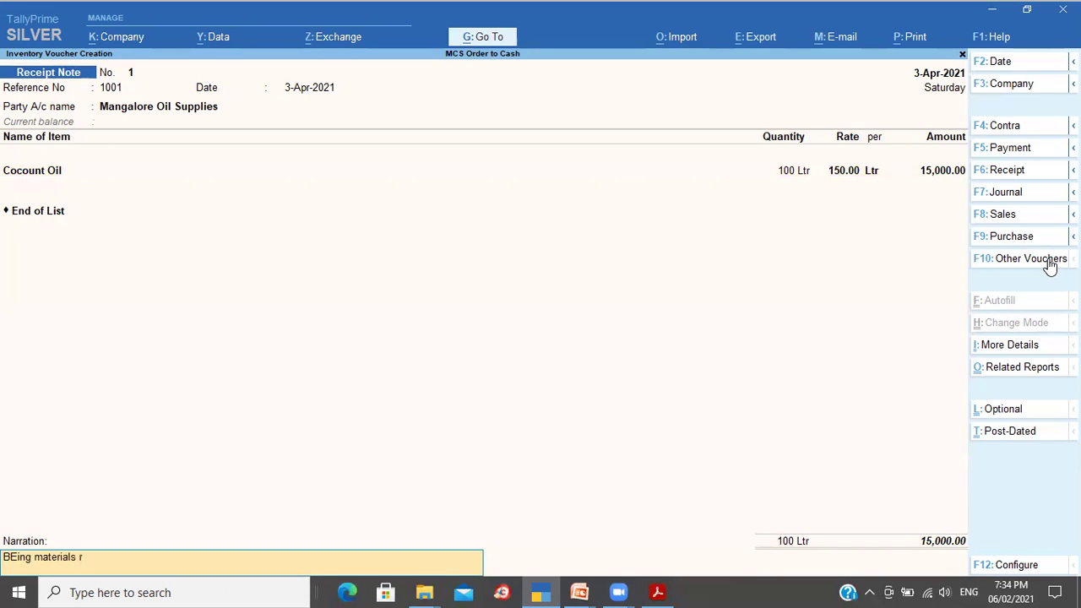
{"action": "type", "text": "eceived"}
{"action": "key", "text": "Return"}
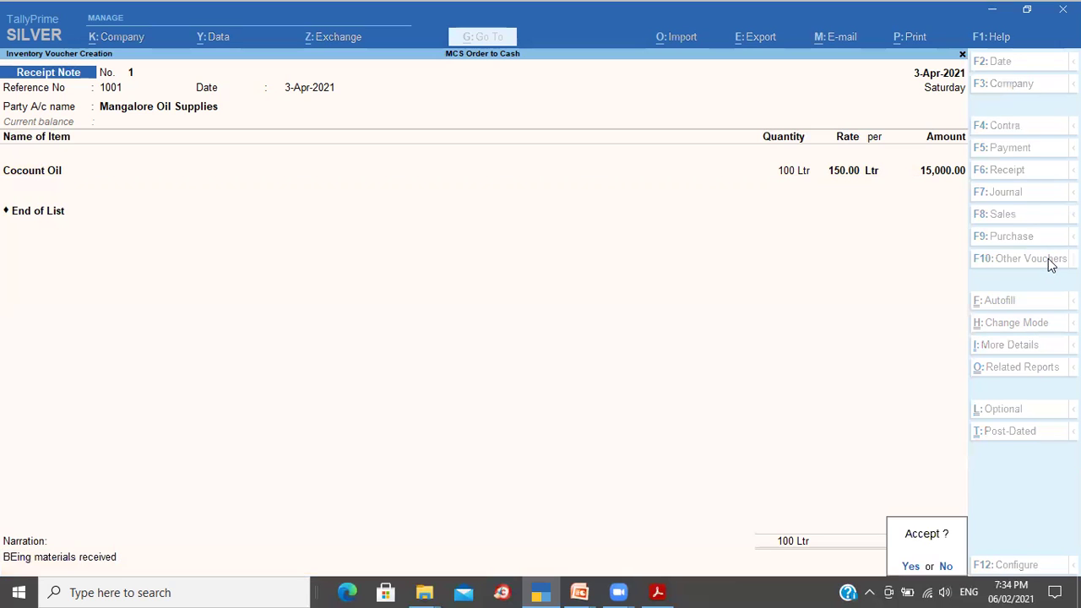
{"action": "key", "text": "Return"}
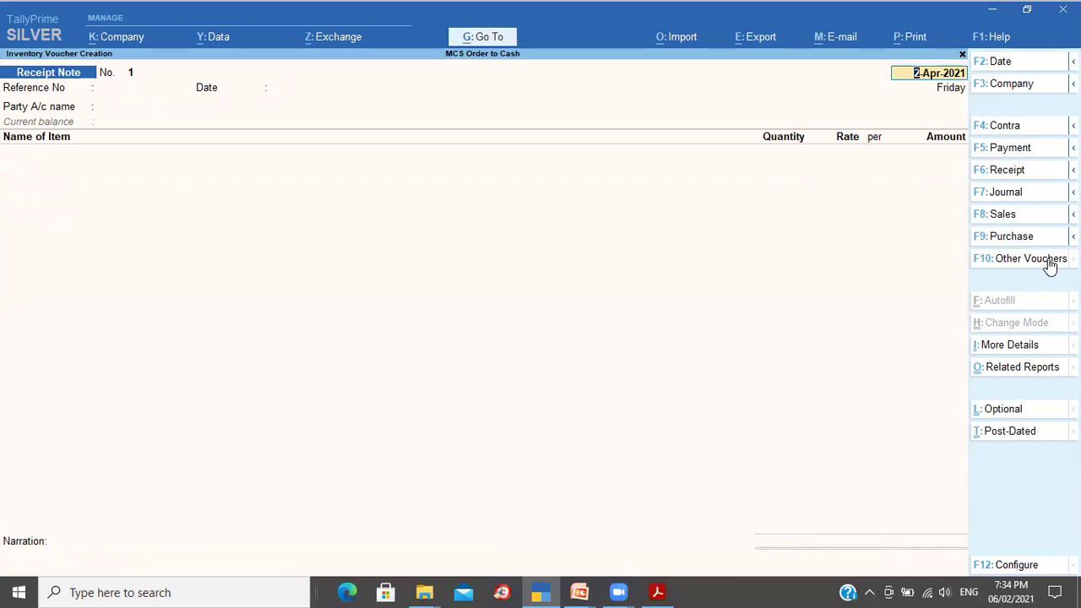
Step: Date receipt note 2 as 4-Apr-2021, with voucher and effective dates of 4-4-2021
{"action": "type", "text": "3 4"}
{"action": "key", "text": "Return"}
{"action": "key", "text": "BackSpace"}
{"action": "type", "text": "4 4"}
{"action": "key", "text": "Return"}
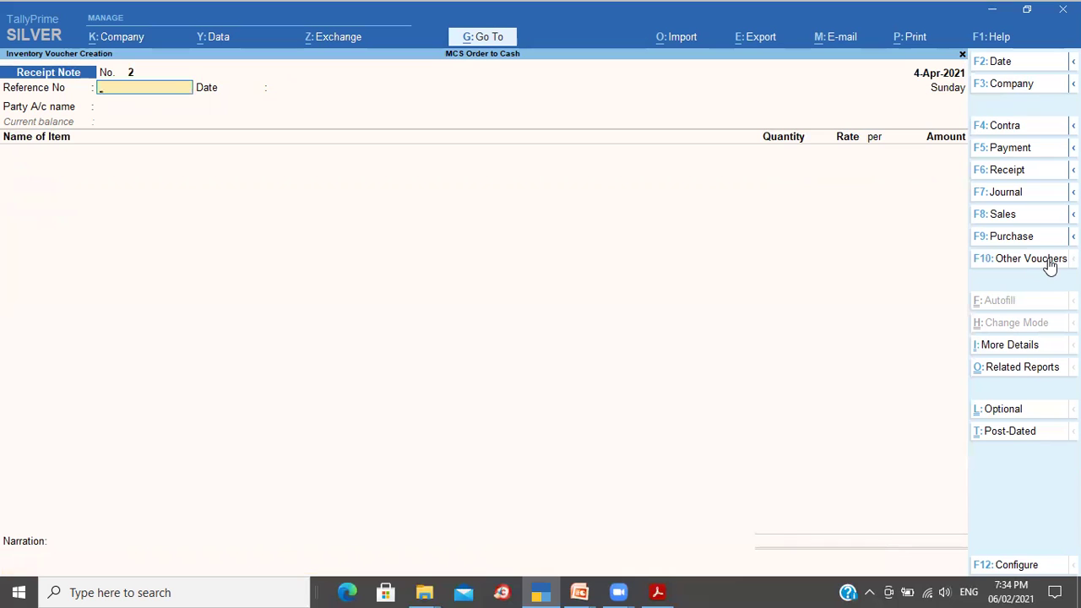
{"action": "key", "text": "F2"}
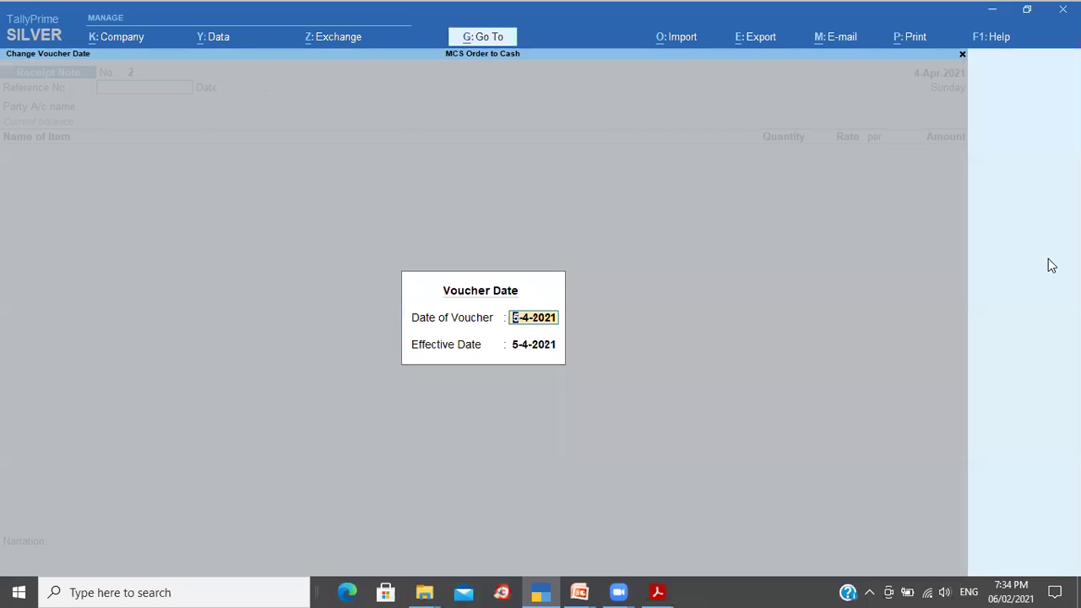
{"action": "type", "text": "4"}
{"action": "key", "text": "Return"}
{"action": "type", "text": "4"}
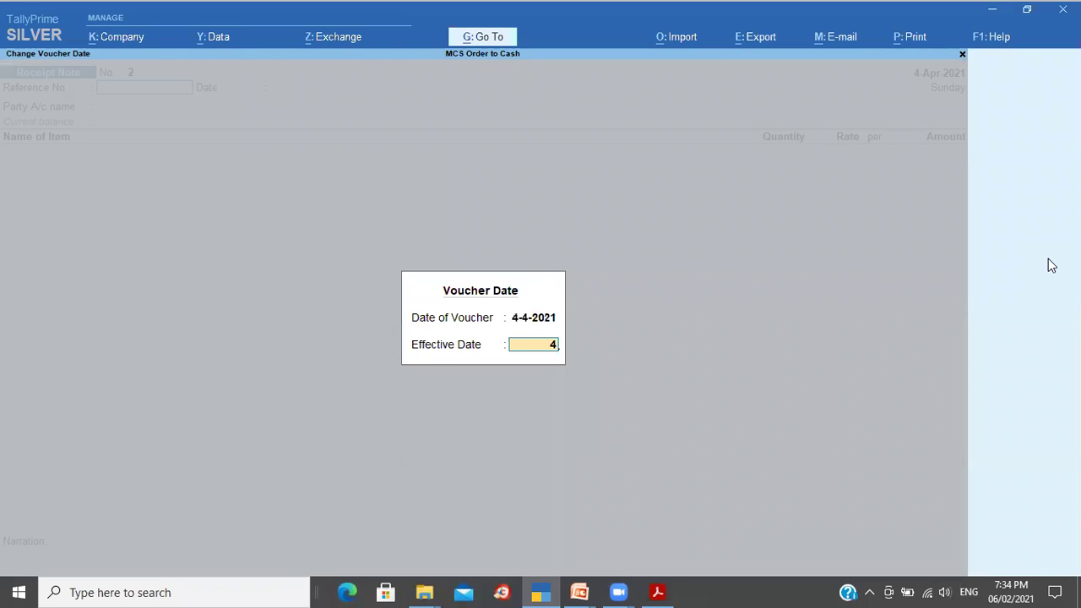
{"action": "key", "text": "Return"}
{"action": "key", "text": "Return"}
{"action": "key", "text": "Return"}
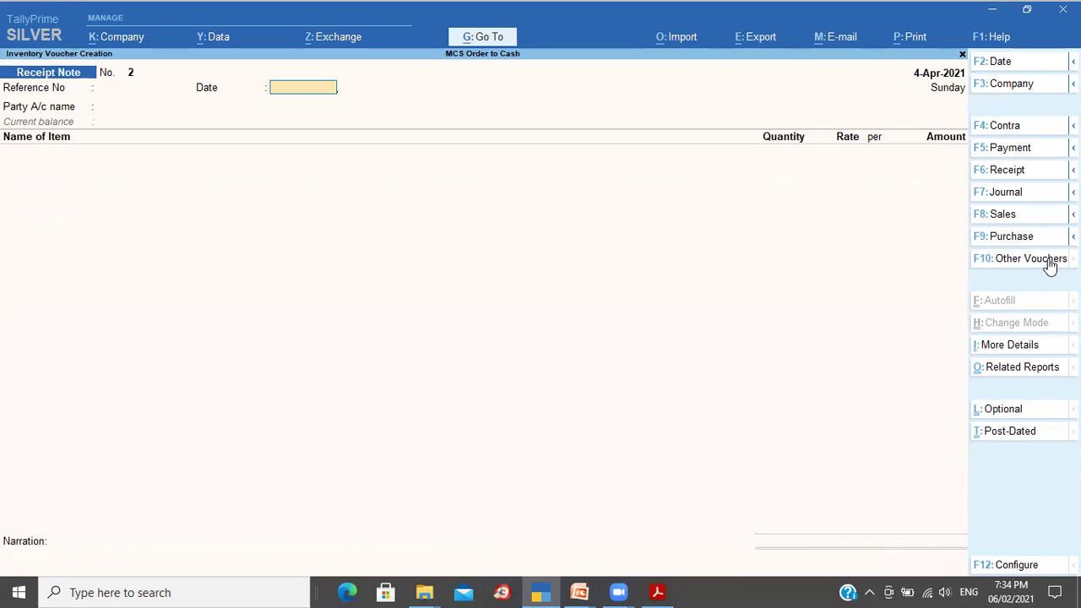
Step: Choose Sushant Electronics as the party and link the receipt to order 1002
{"action": "key", "text": "Down"}
{"action": "key", "text": "Down"}
{"action": "key", "text": "Down"}
{"action": "key", "text": "Down"}
{"action": "key", "text": "Down"}
{"action": "key", "text": "Down"}
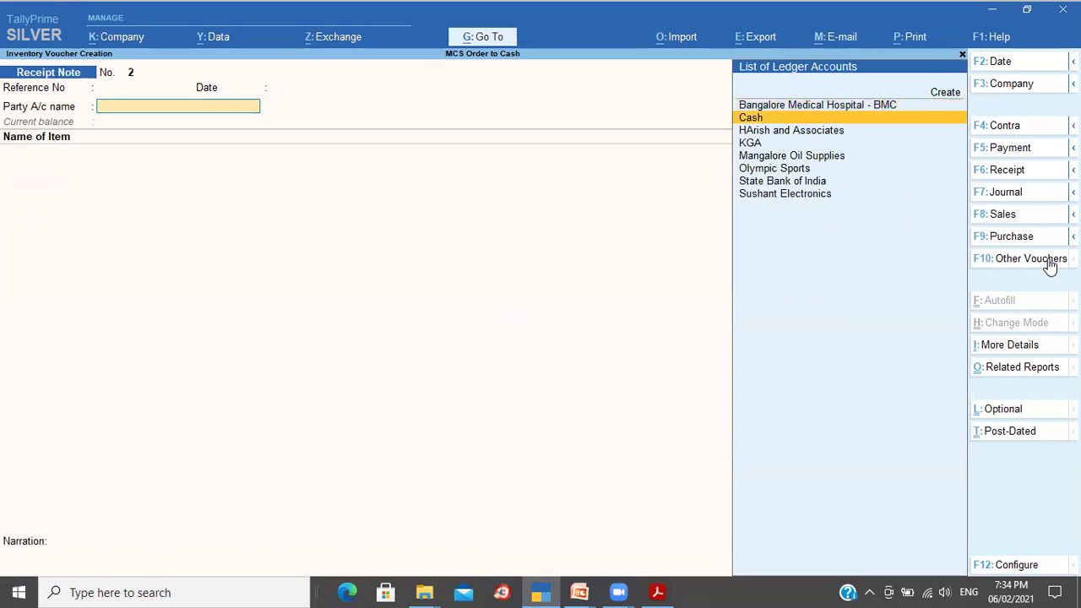
{"action": "key", "text": "Down"}
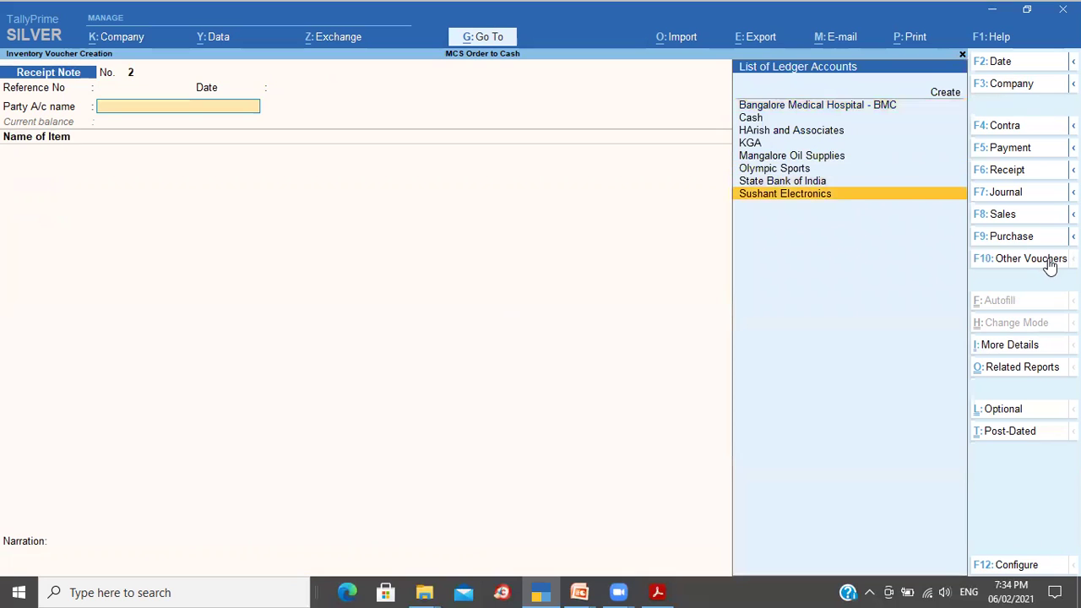
{"action": "key", "text": "Return"}
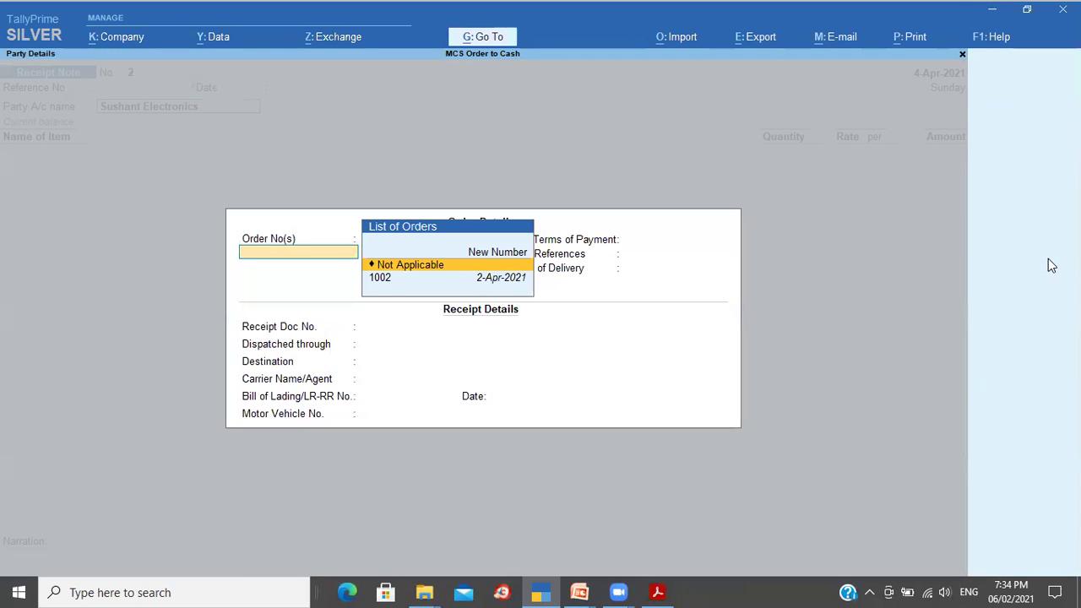
{"action": "key", "text": "Down"}
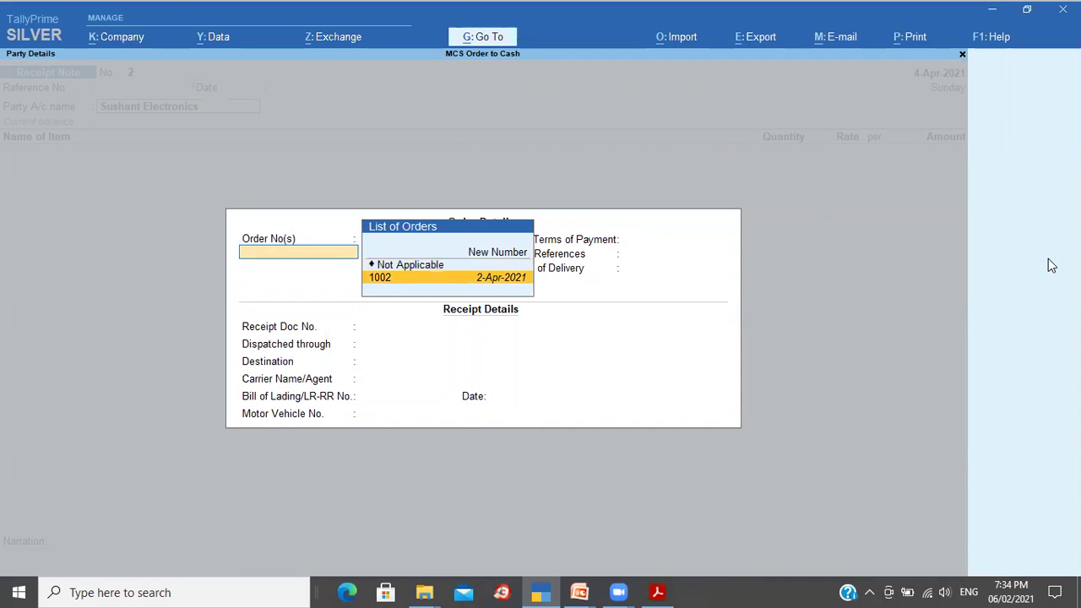
{"action": "key", "text": "Return"}
{"action": "key", "text": "Return"}
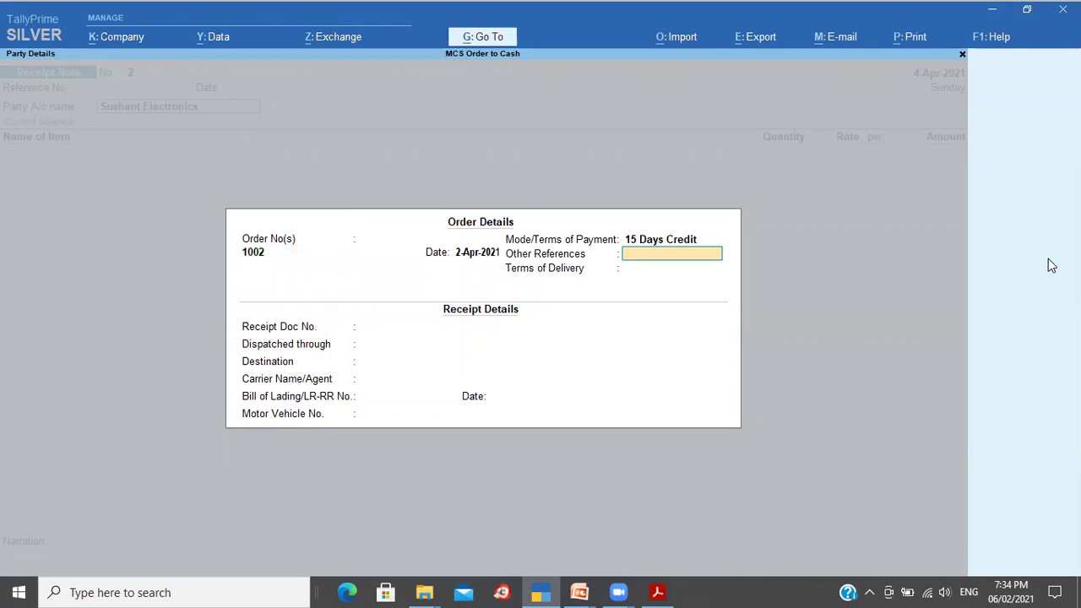
{"action": "key", "text": "ctrl+a"}
{"action": "key", "text": "ctrl+a"}
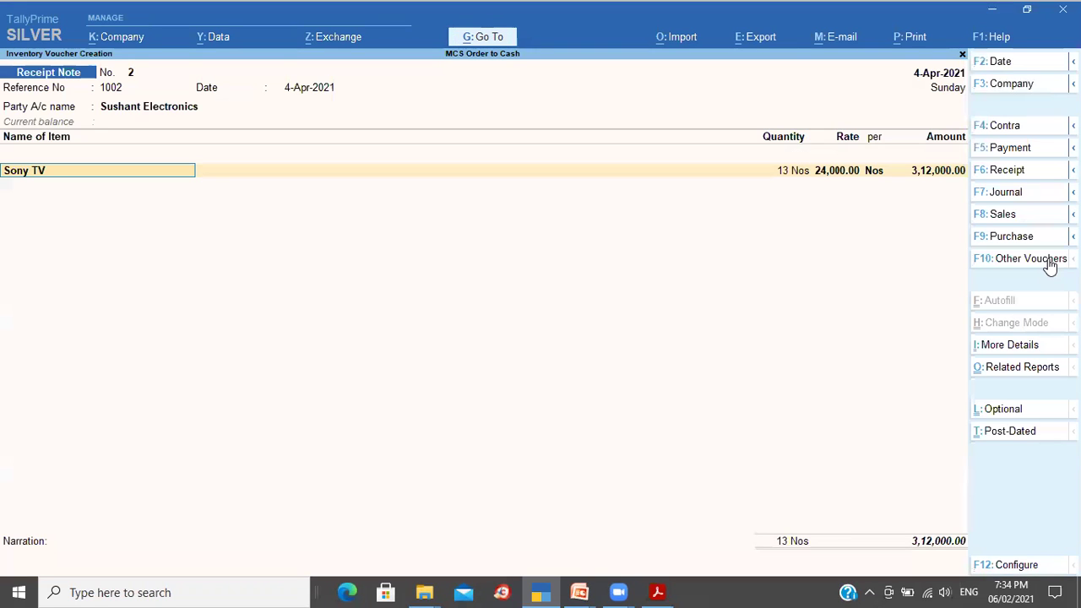
Step: Allocate 5 Nos Sony TV at 24,000.00 to order 1002 due 3-Apr-2021, removing extra rows
{"action": "key", "text": "Return"}
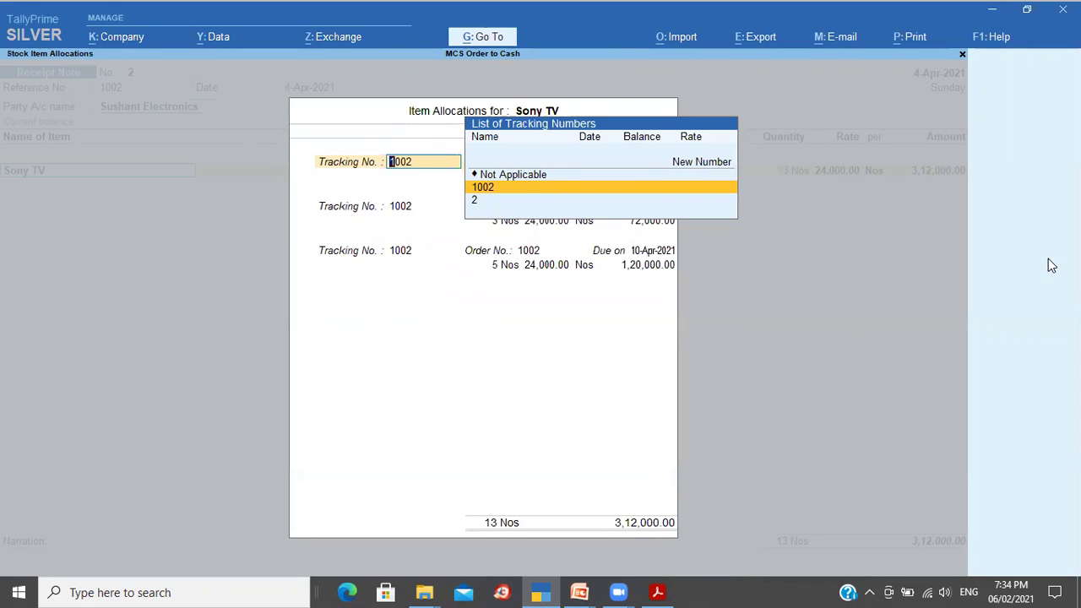
{"action": "key", "text": "Return"}
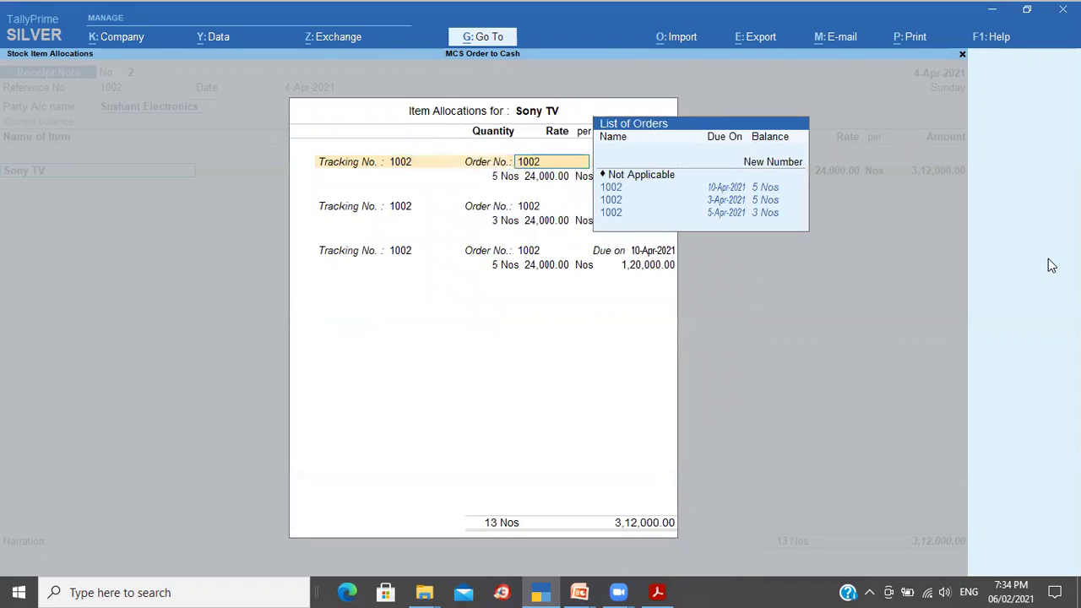
{"action": "key", "text": "Return"}
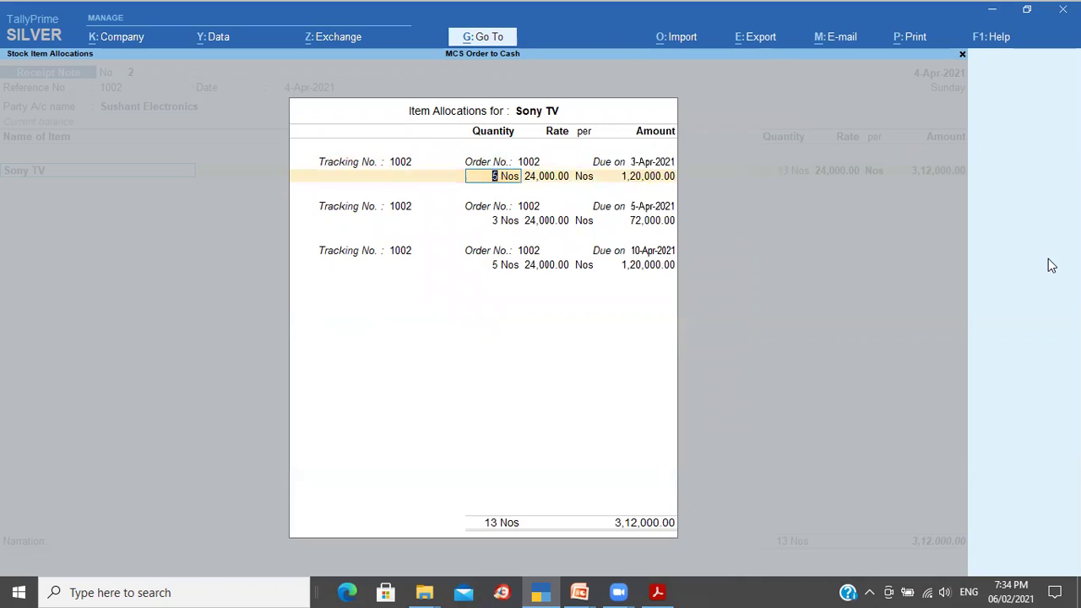
{"action": "key", "text": "Return"}
{"action": "key", "text": "Return"}
{"action": "key", "text": "Return"}
{"action": "key", "text": "Return"}
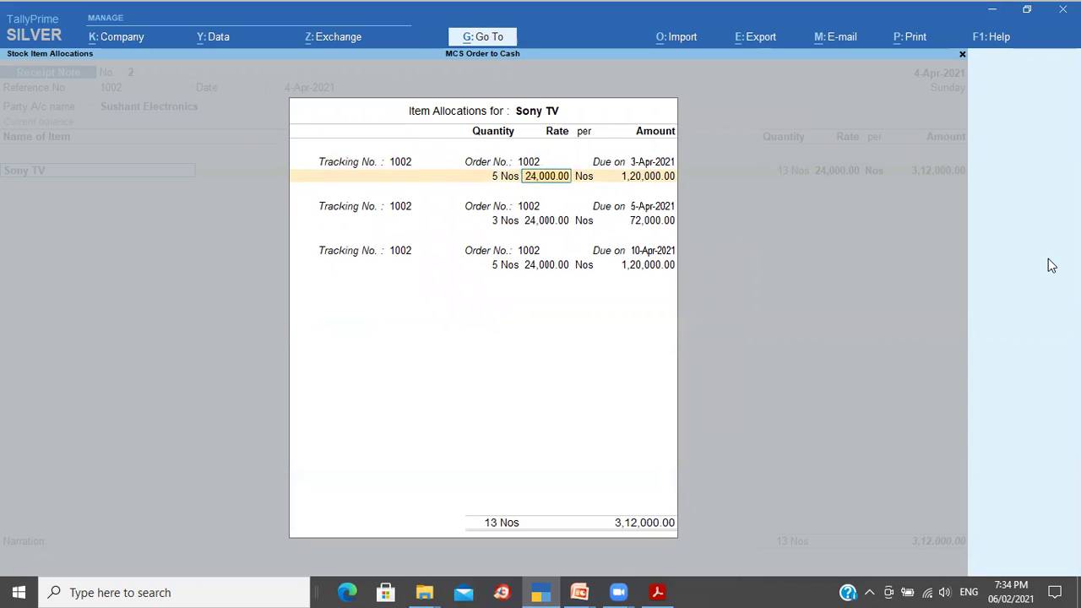
{"action": "key", "text": "Up"}
{"action": "key", "text": "Up"}
{"action": "key", "text": "Return"}
{"action": "key", "text": "Up"}
{"action": "key", "text": "Up"}
{"action": "key", "text": "Return"}
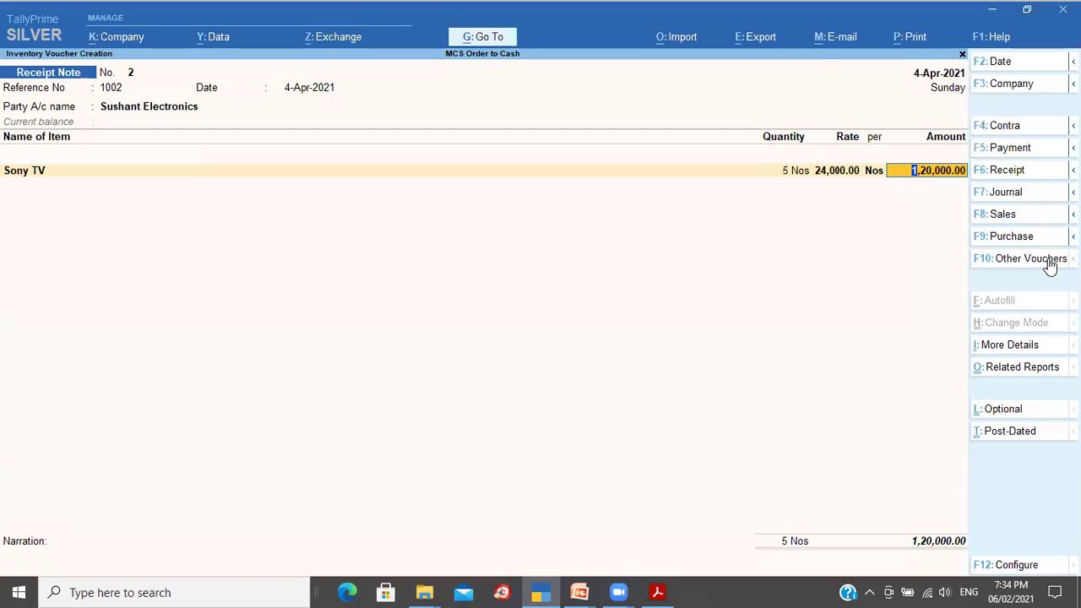
{"action": "key", "text": "Return"}
{"action": "key", "text": "Return"}
{"action": "key", "text": "Return"}
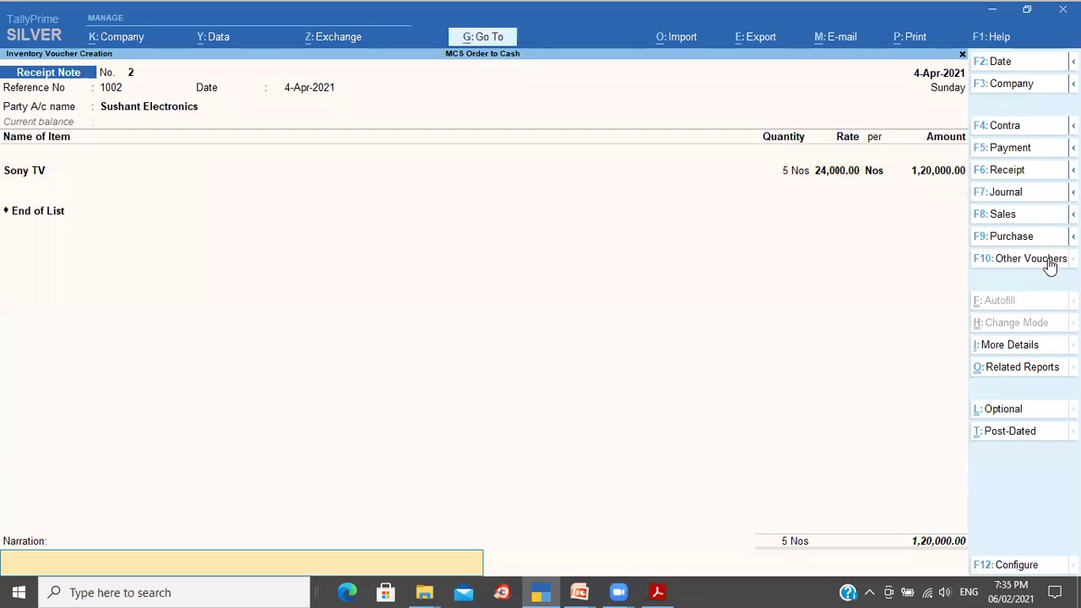
Step: Add a materials-received narration, save the receipt note, and return to Gateway of Tally
{"action": "key", "text": "ctrl+alt+v"}
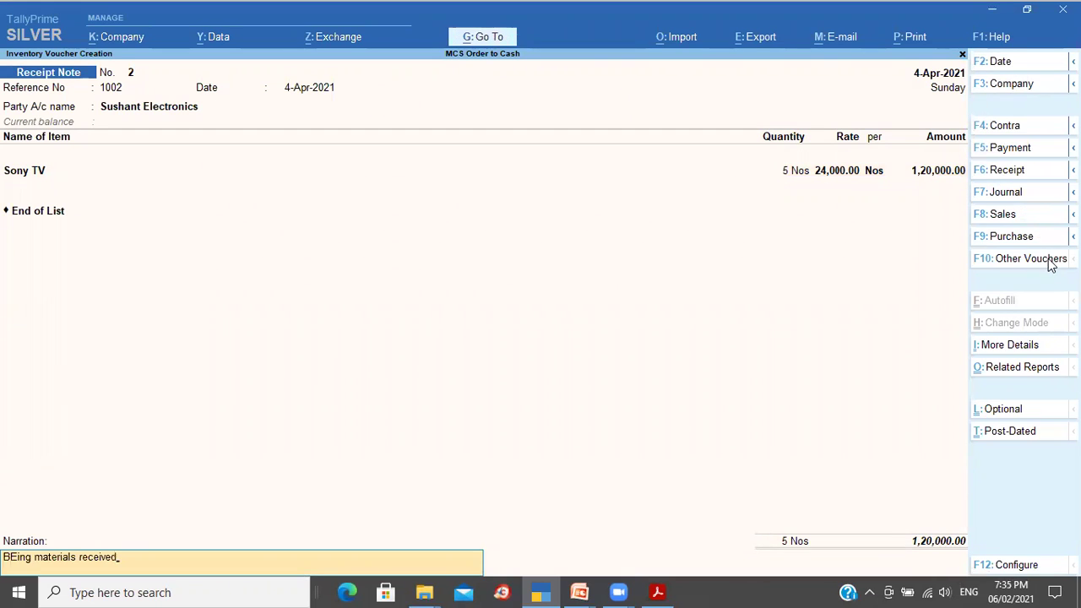
{"action": "key", "text": "Return"}
{"action": "key", "text": "Return"}
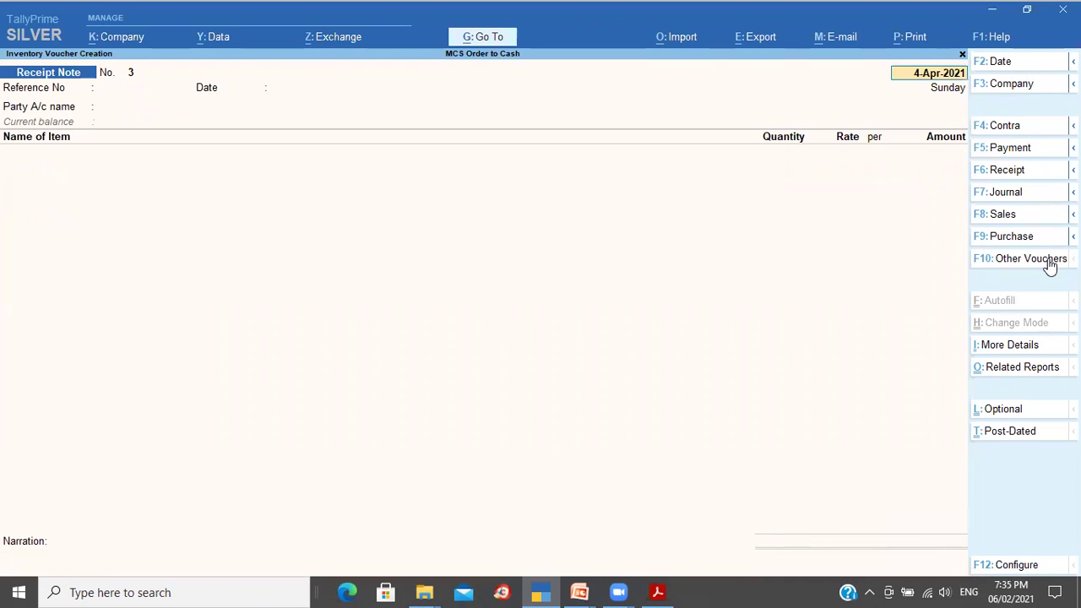
{"action": "key", "text": "Escape"}
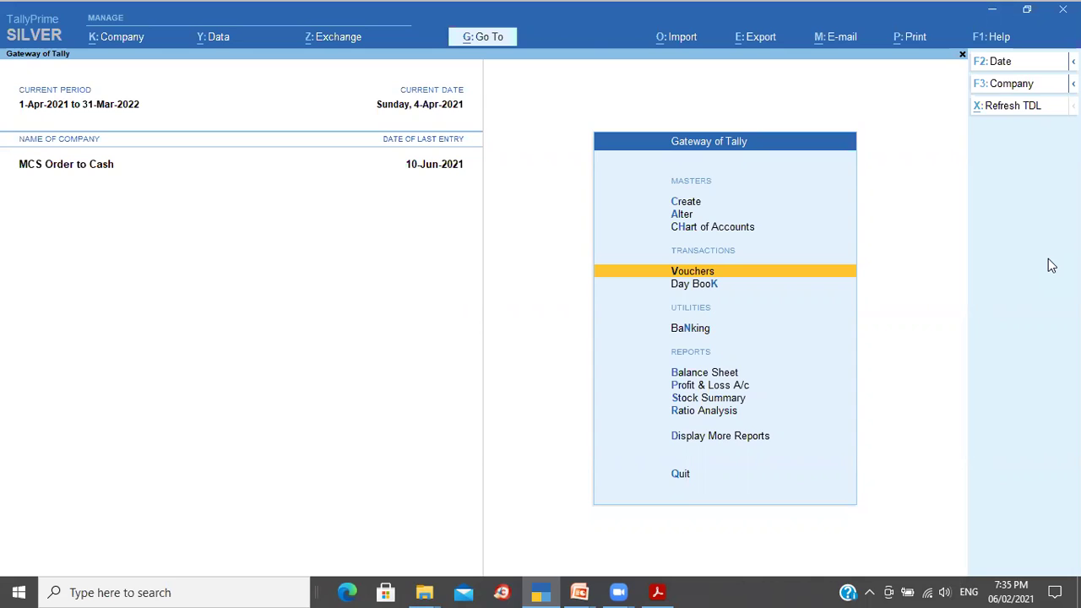
Step: Open the Stock Summary (total 10,06,700.00) and its F12 configuration settings
{"action": "key", "text": "s"}
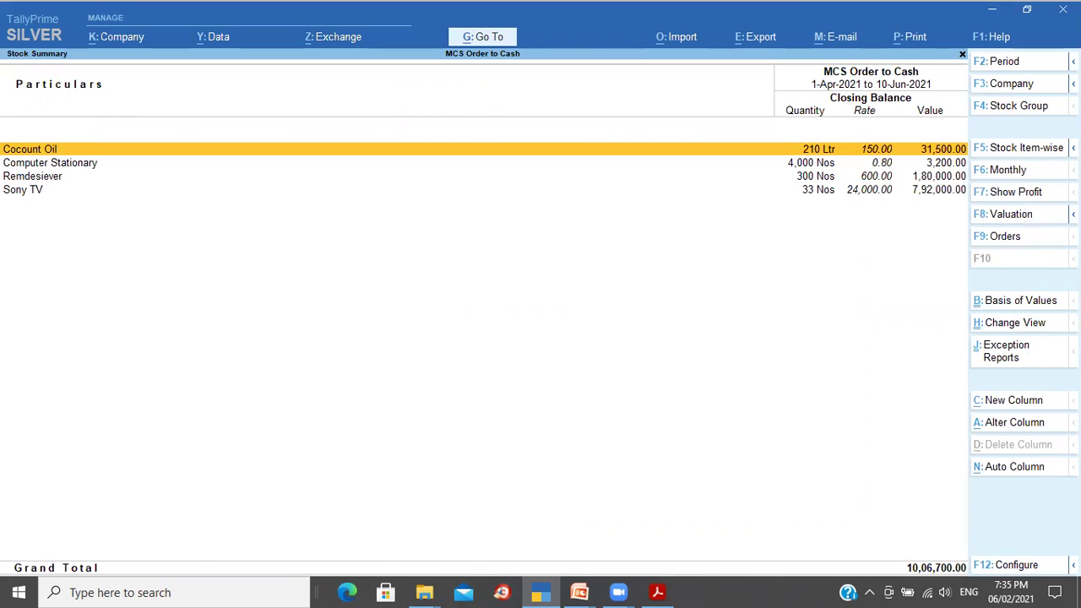
{"action": "left_click", "coordinate": [1004, 564]}
{"action": "key", "text": "Down"}
{"action": "key", "text": "Down"}
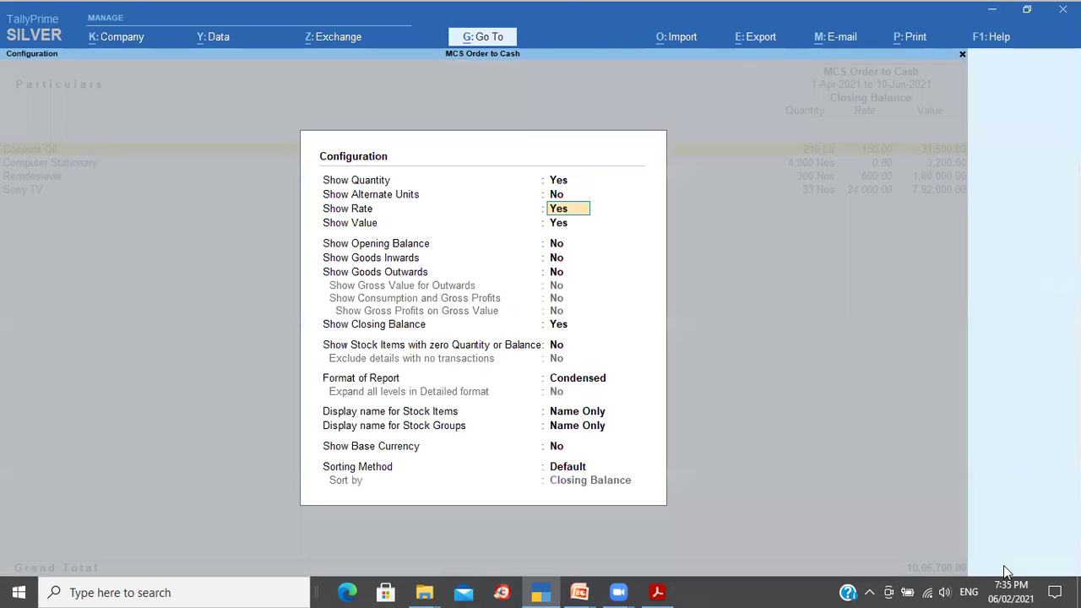
Step: Set Show Opening Balance, Goods Inwards and Goods Outwards to Yes in the Stock Summary
{"action": "key", "text": "Down"}
{"action": "key", "text": "Down"}
{"action": "key", "text": "y"}
{"action": "key", "text": "y"}
{"action": "key", "text": "y"}
{"action": "key", "text": "ctrl+a"}
{"action": "key", "text": "Down"}
{"action": "key", "text": "Up"}
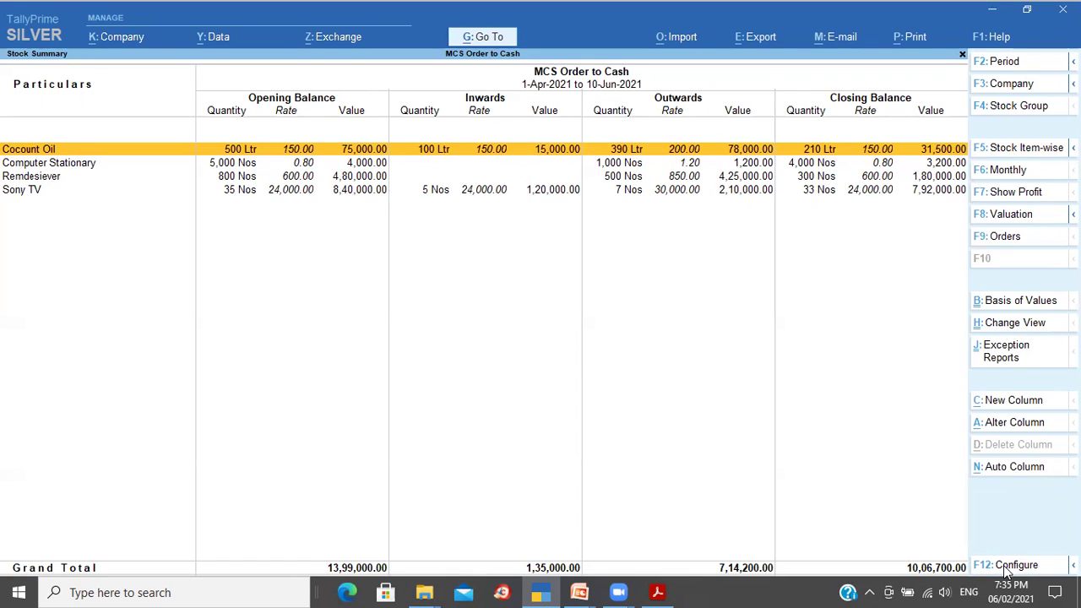
Step: Review Sony TV's monthly summary and April vouchers, then switch to the Purchase Cycle slide
{"action": "key", "text": "Down"}
{"action": "key", "text": "Down"}
{"action": "key", "text": "Down"}
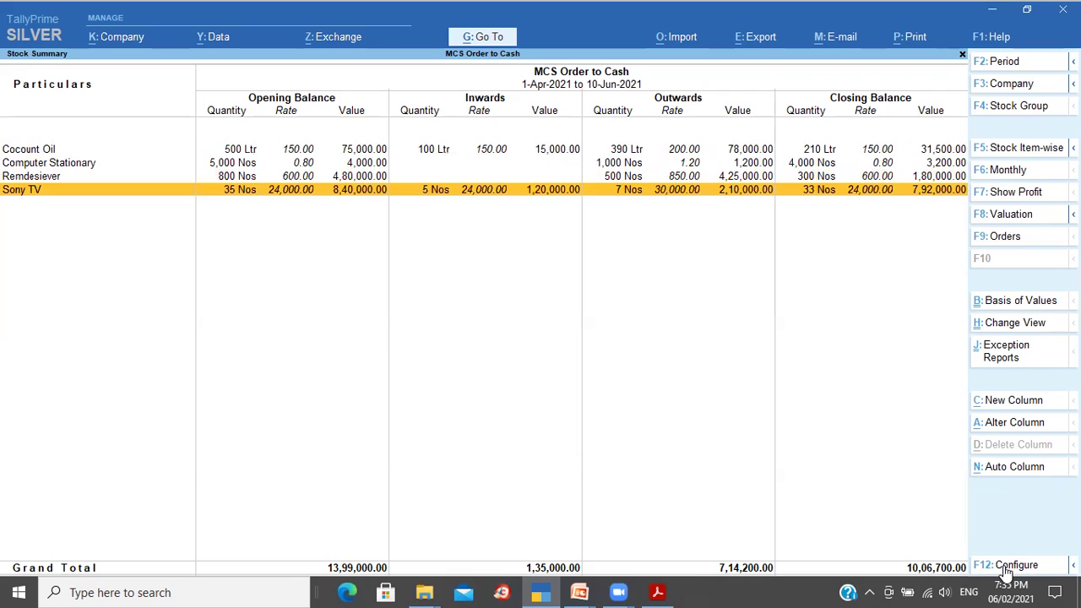
{"action": "key", "text": "Return"}
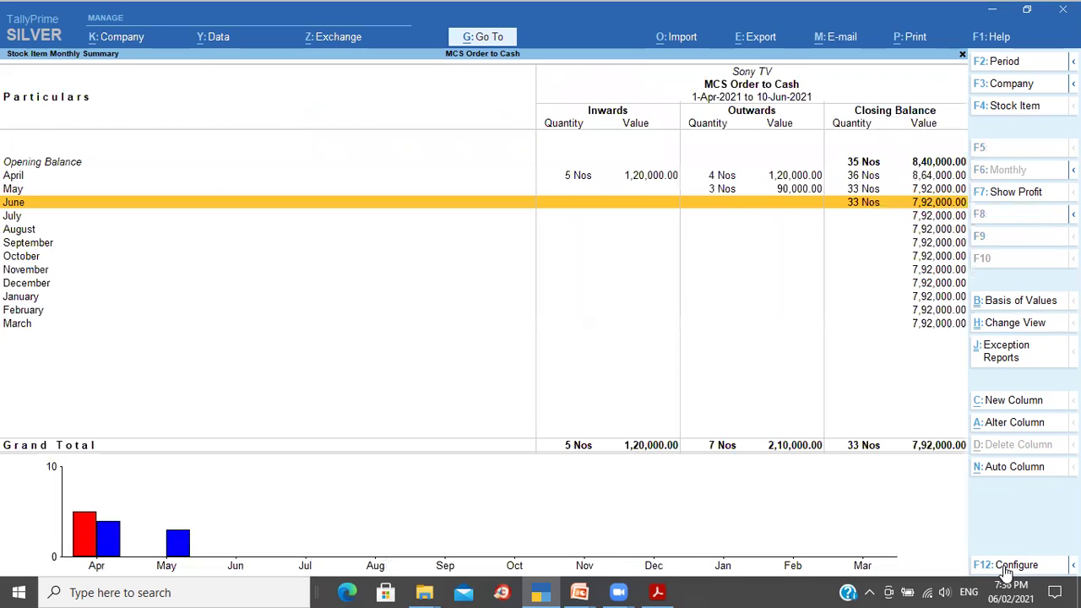
{"action": "key", "text": "Up"}
{"action": "key", "text": "Up"}
{"action": "key", "text": "Return"}
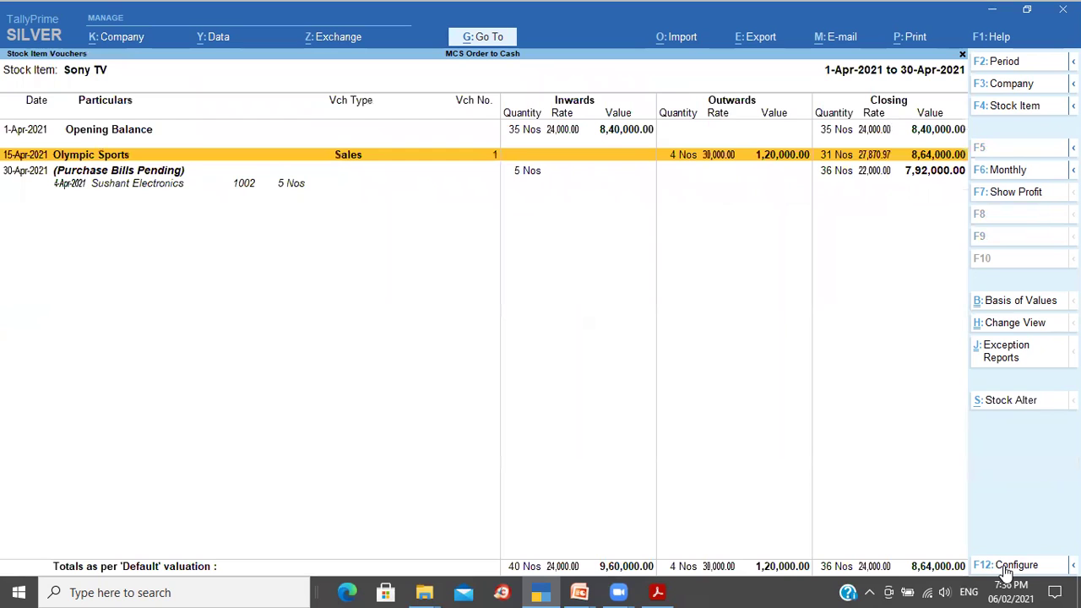
{"action": "key", "text": "Escape"}
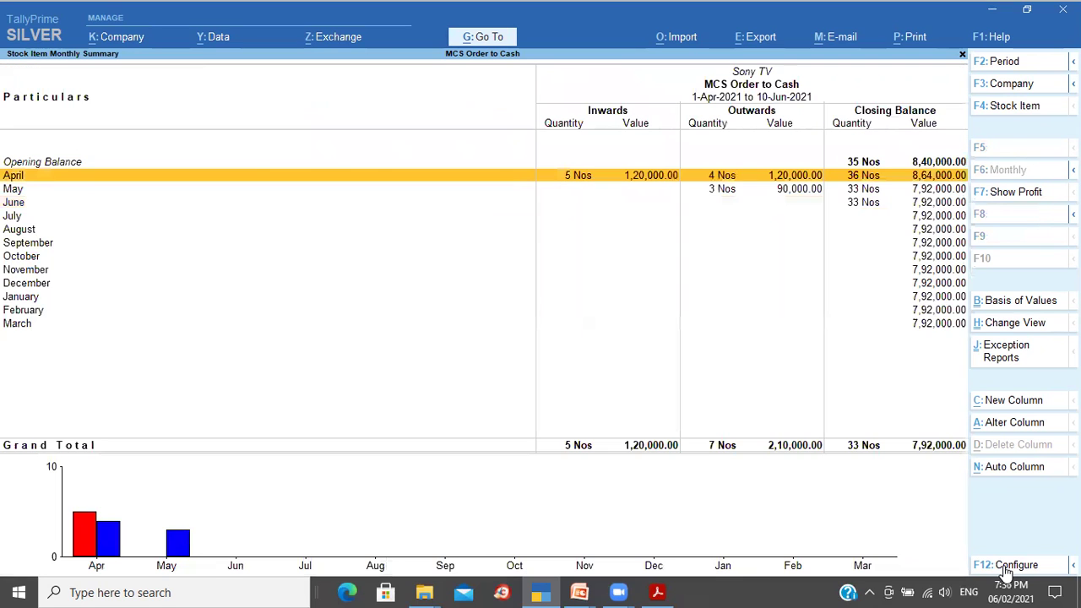
{"action": "key", "text": "Escape"}
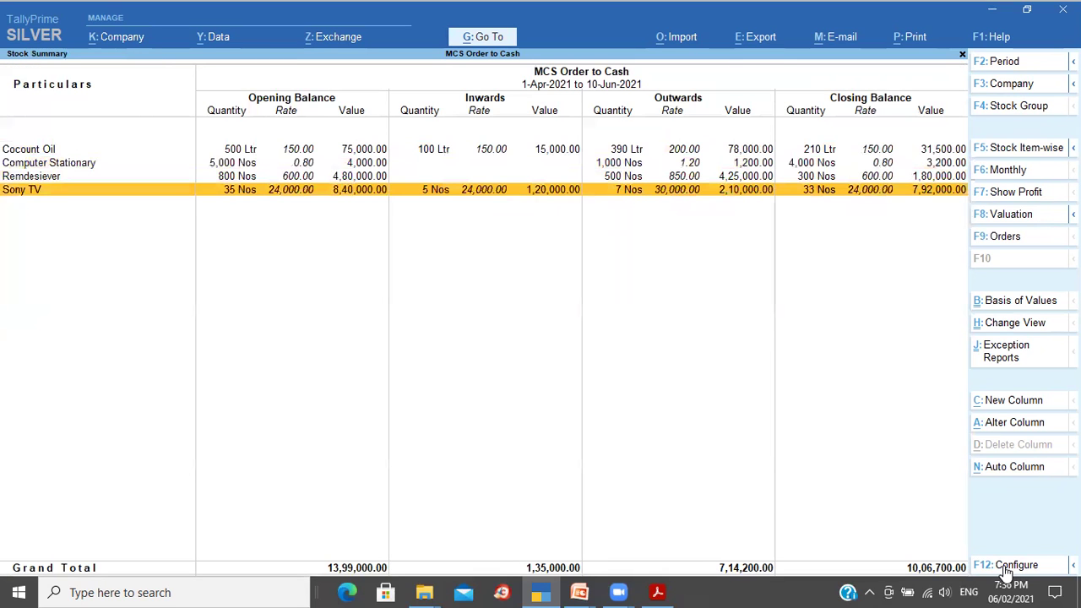
{"action": "key", "text": "Escape"}
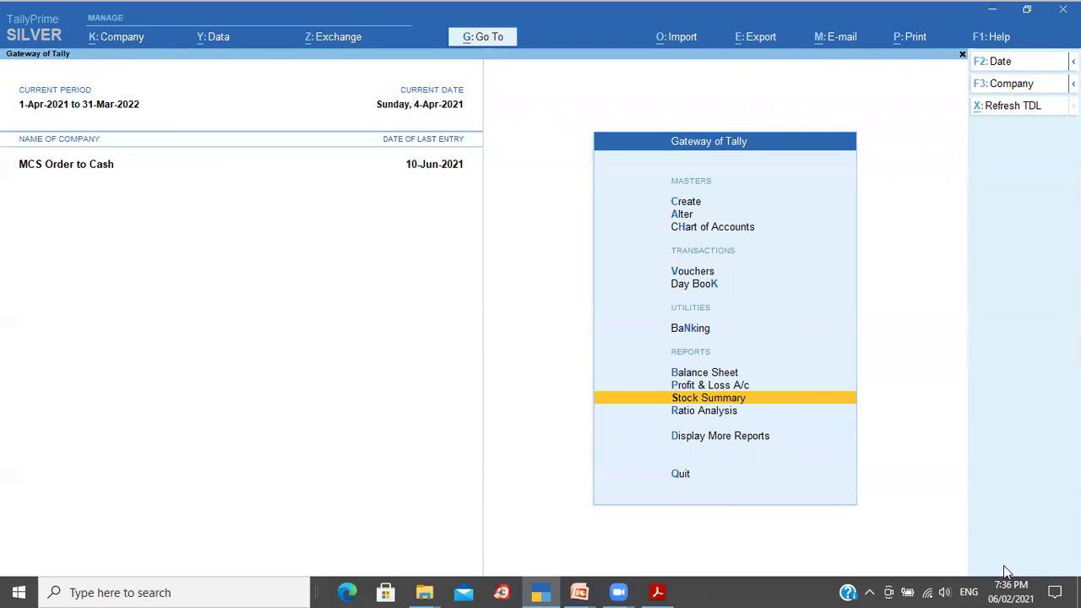
{"action": "key", "text": "alt+Tab"}
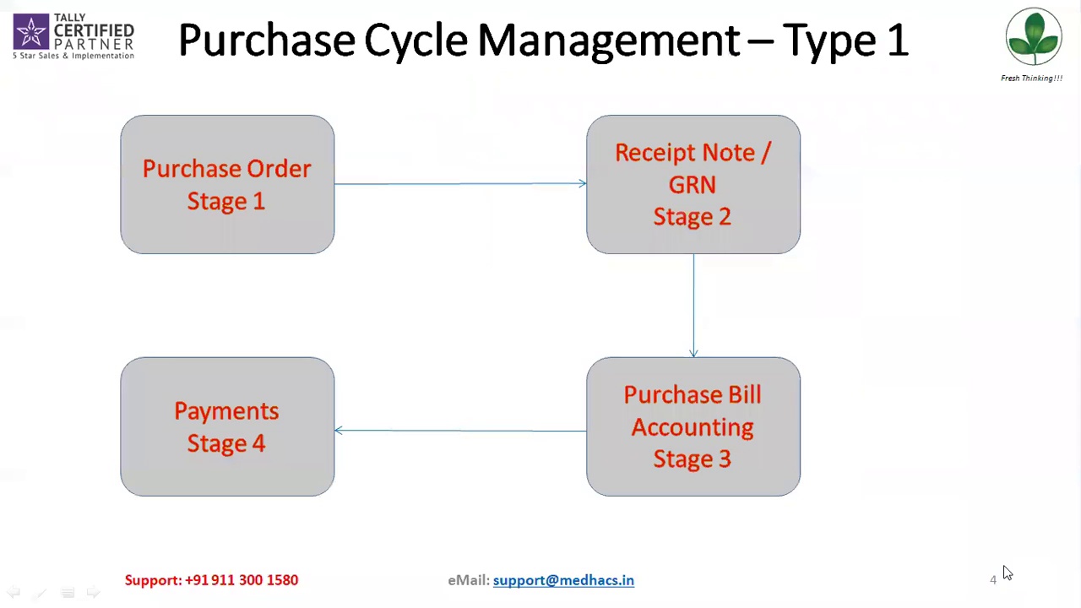
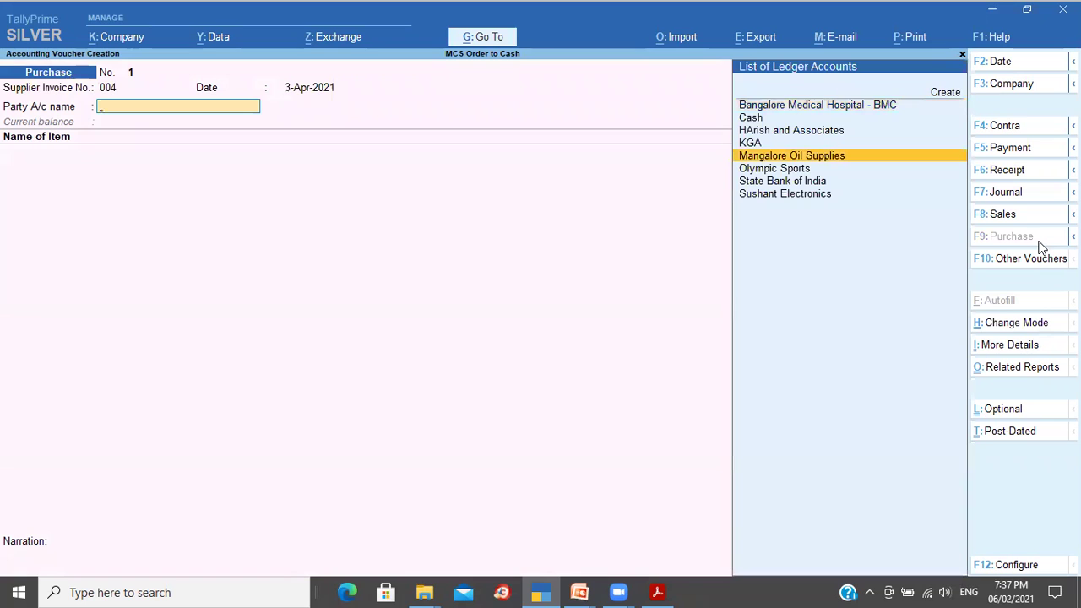
Step: Choose Mangalore Oil Supplies as the supplier and link the bill to receipt note 1001
{"action": "key", "text": "Return"}
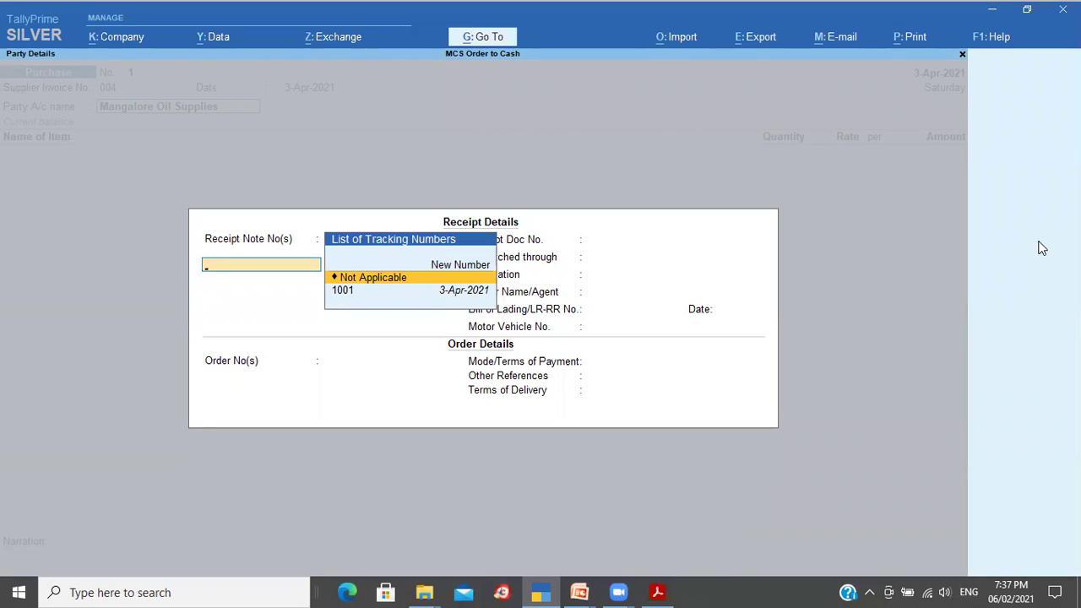
{"action": "key", "text": "Down"}
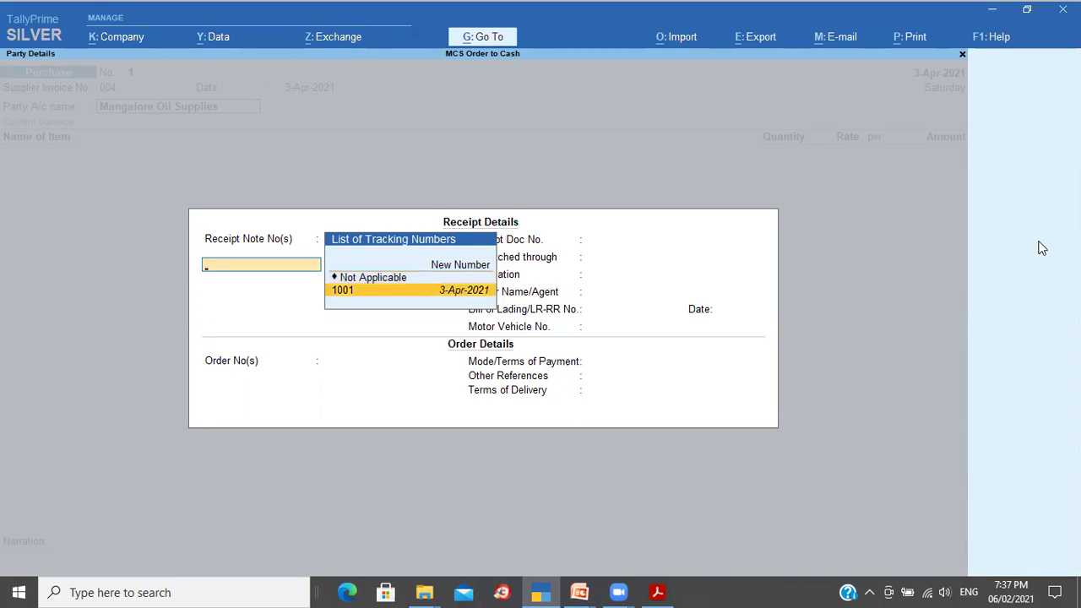
{"action": "key", "text": "Return"}
{"action": "key", "text": "Return"}
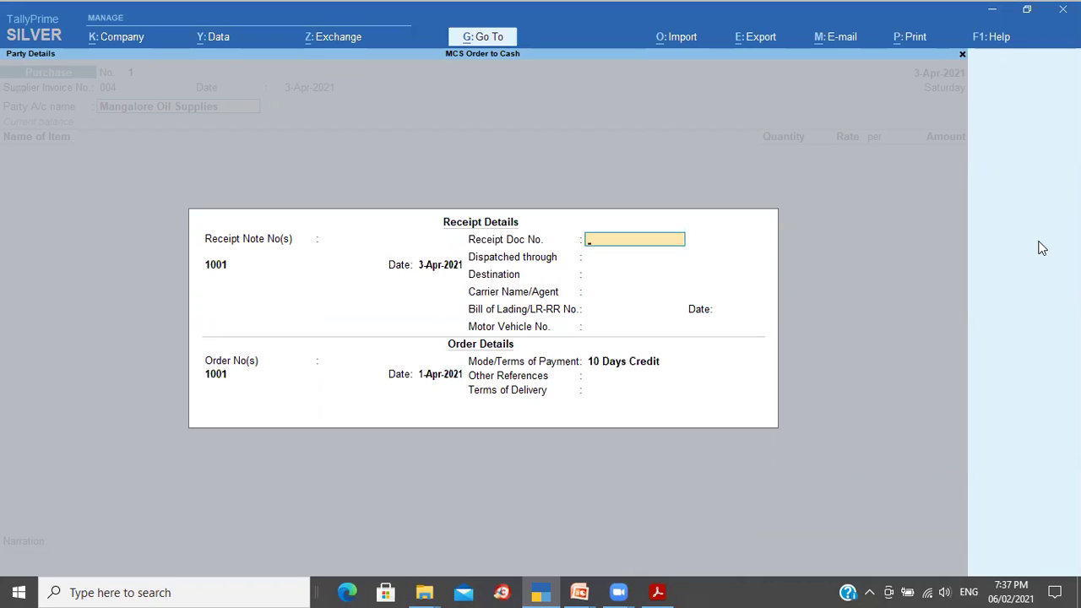
{"action": "key", "text": "ctrl+a"}
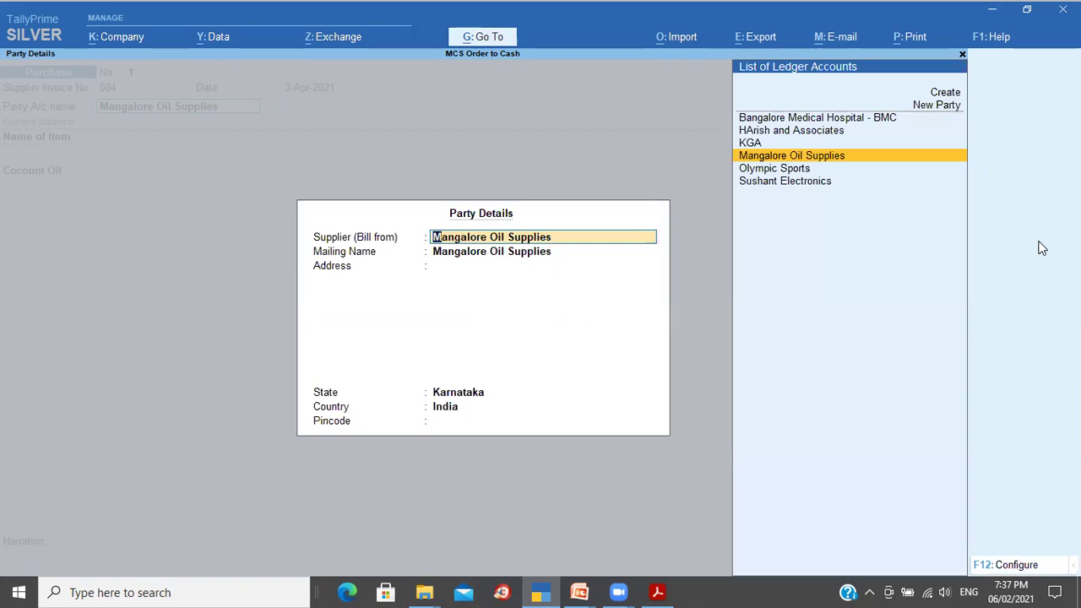
{"action": "key", "text": "ctrl+a"}
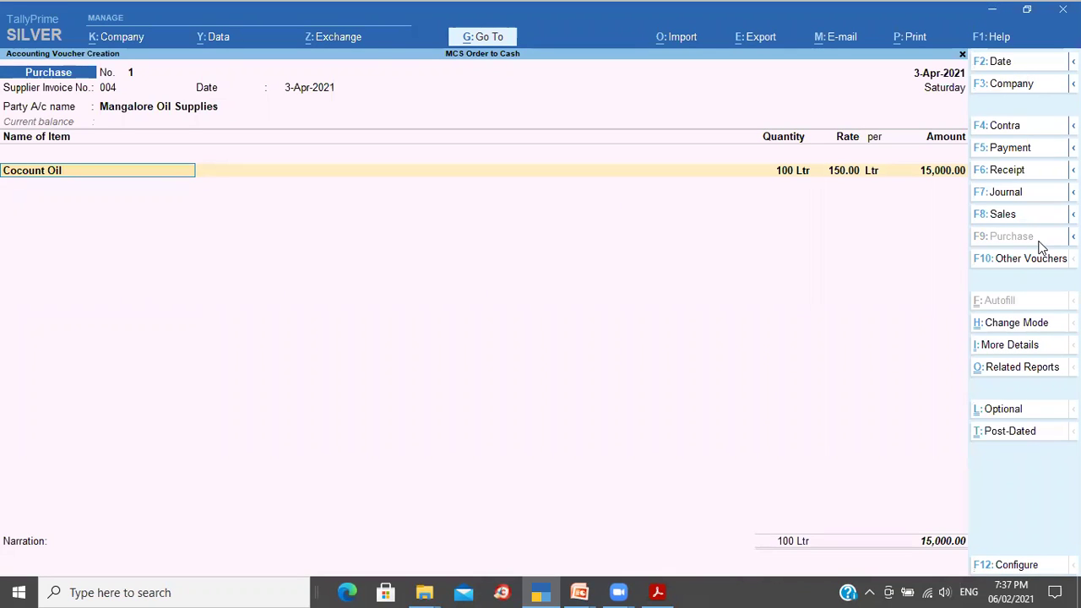
Step: Accept the Cocount Oil line, 100 Ltr at 150.00 tracked to 1001, and start the purchase ledger
{"action": "key", "text": "Return"}
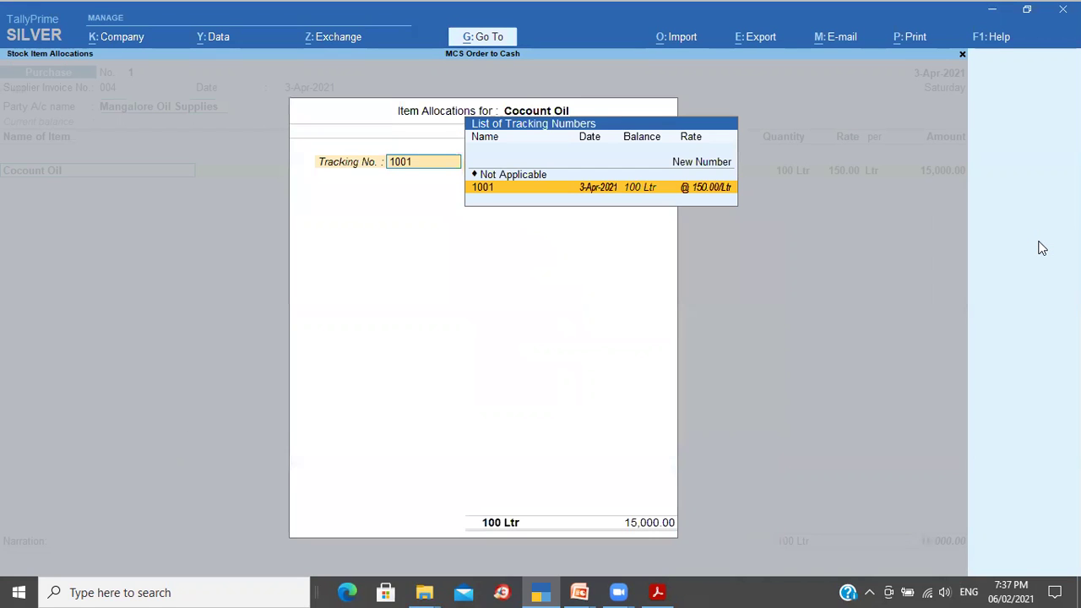
{"action": "key", "text": "Return"}
{"action": "key", "text": "Return"}
{"action": "key", "text": "Return"}
{"action": "key", "text": "Return"}
{"action": "key", "text": "Return"}
{"action": "key", "text": "Return"}
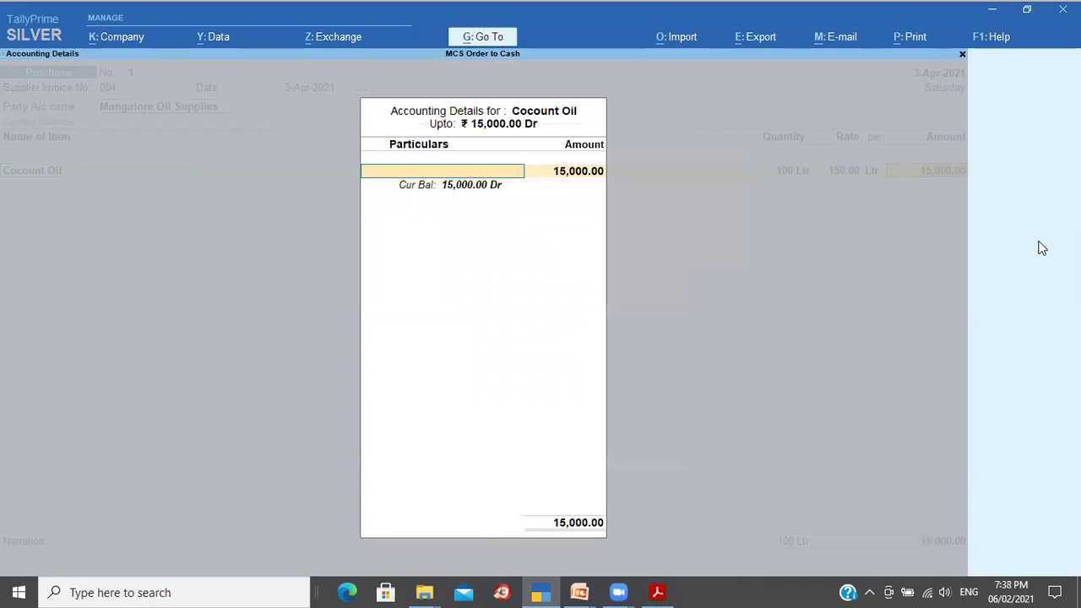
{"action": "type", "text": "p"}
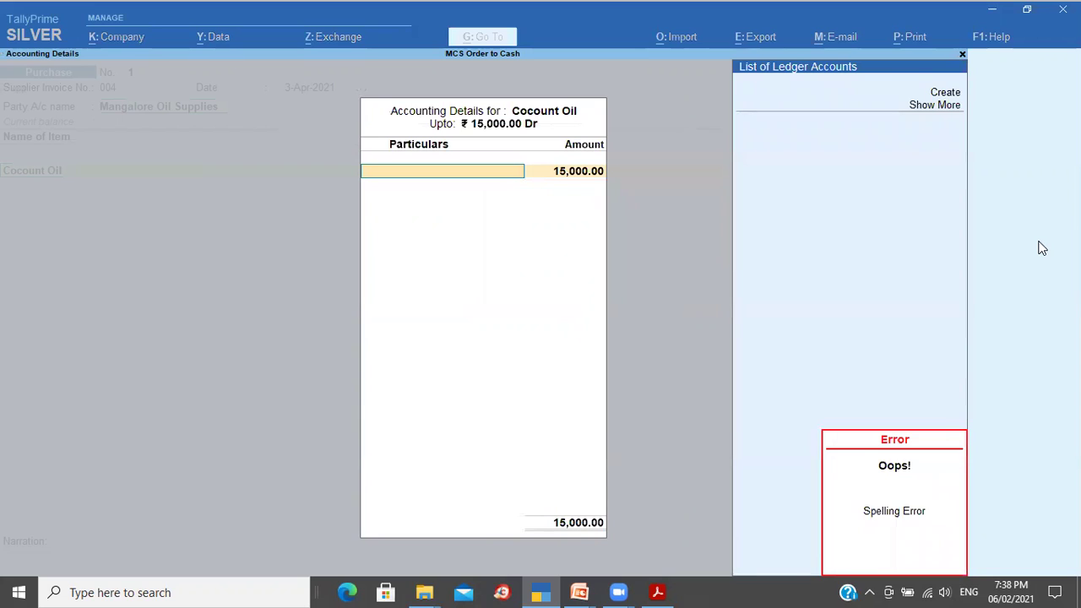
Step: Create a 'Purchase Account' ledger under the Purchase Accounts group
{"action": "key", "text": "Return"}
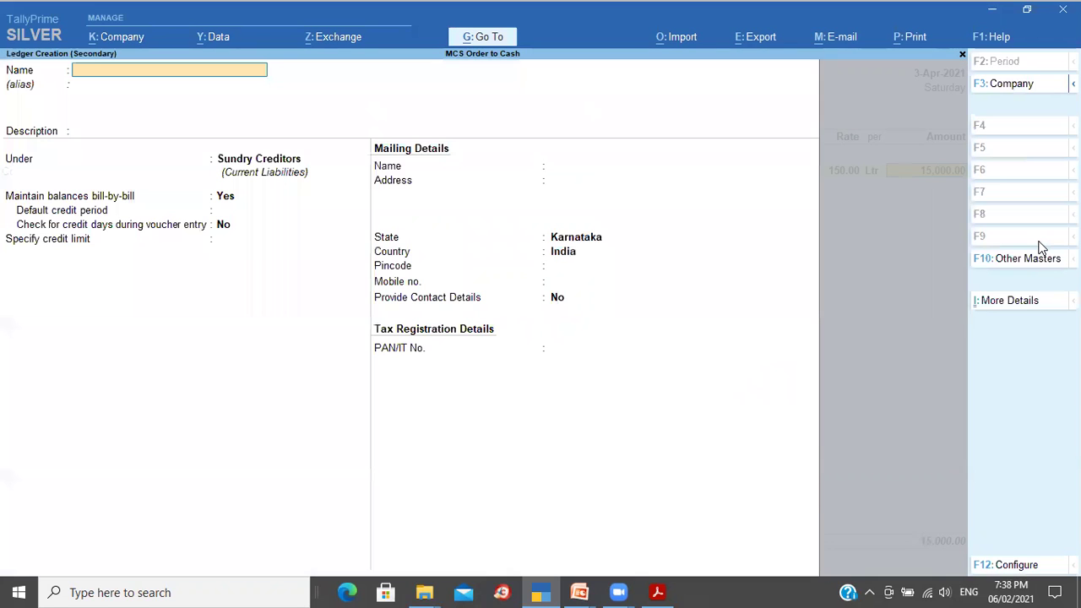
{"action": "type", "text": "Purchase Accounti"}
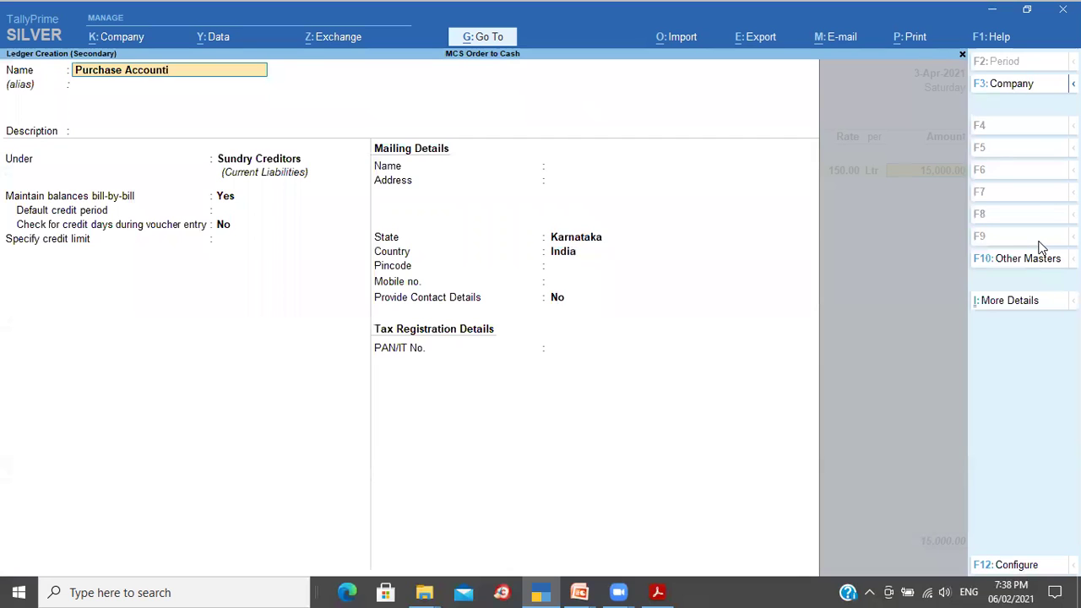
{"action": "key", "text": "BackSpace"}
{"action": "type", "text": "t"}
{"action": "key", "text": "Return"}
{"action": "key", "text": "Return"}
{"action": "key", "text": "Return"}
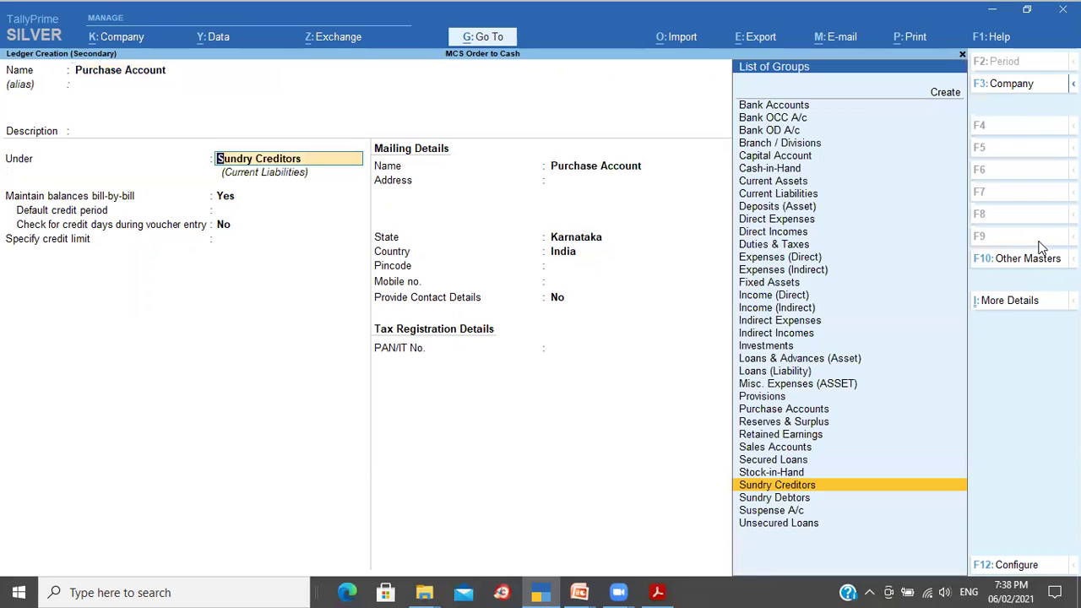
{"action": "type", "text": "Pu"}
{"action": "key", "text": "Return"}
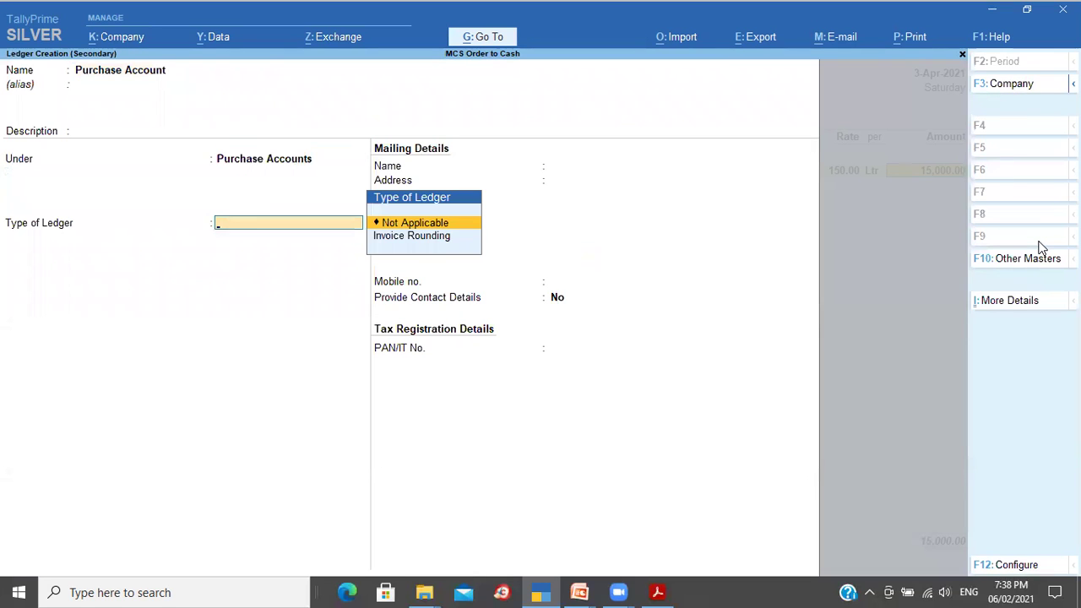
{"action": "key", "text": "Return"}
{"action": "left_click", "coordinate": [1040, 242]}
{"action": "key", "text": "Return"}
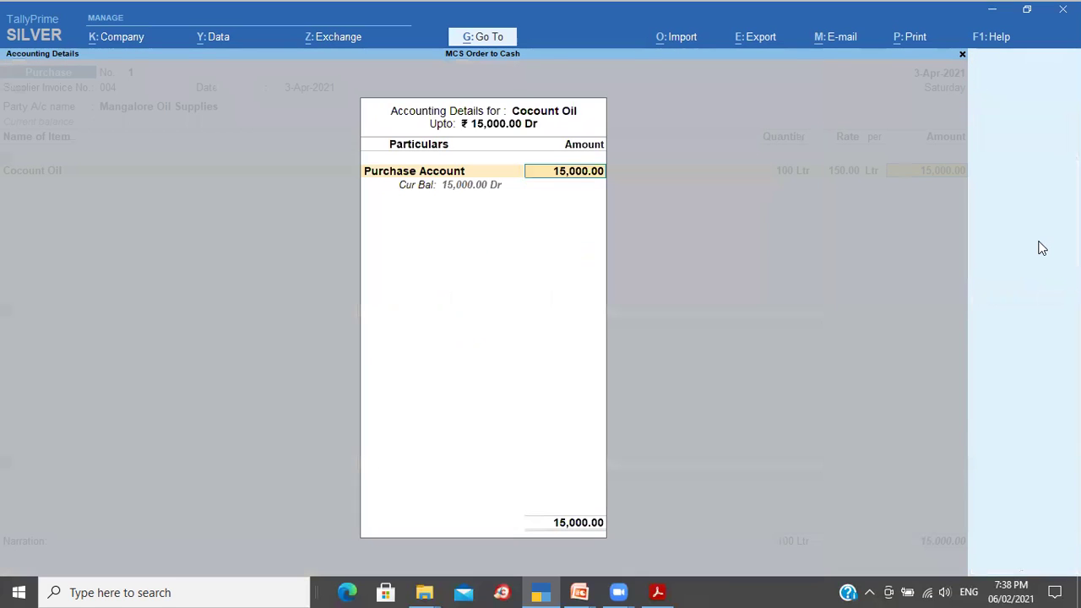
Step: Post 15,000.00 to Purchase Account and set the bill's credit period to 10 days
{"action": "key", "text": "Return"}
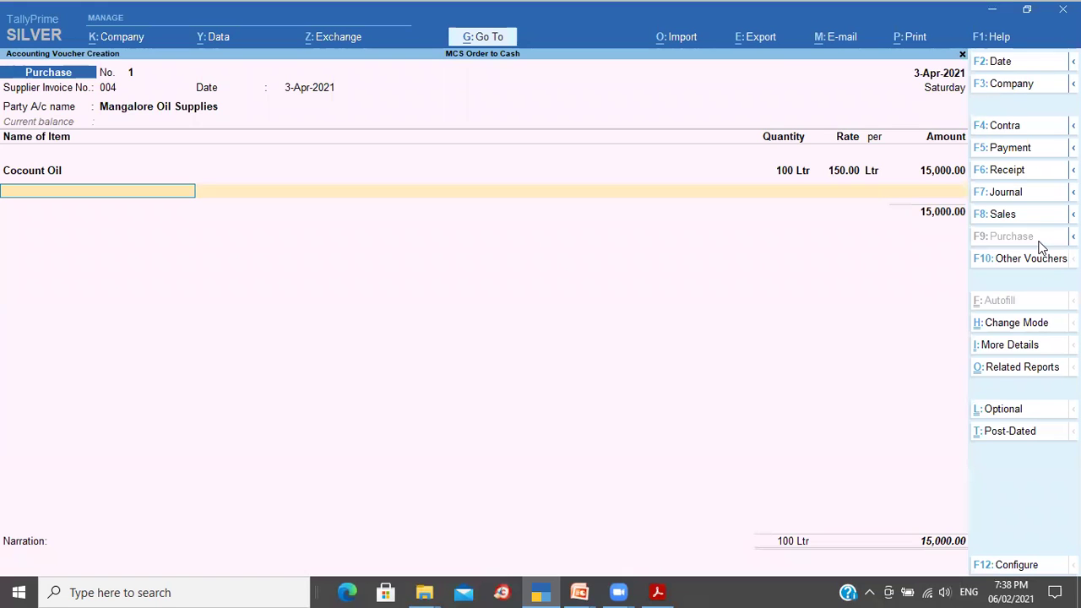
{"action": "key", "text": "Return"}
{"action": "key", "text": "Return"}
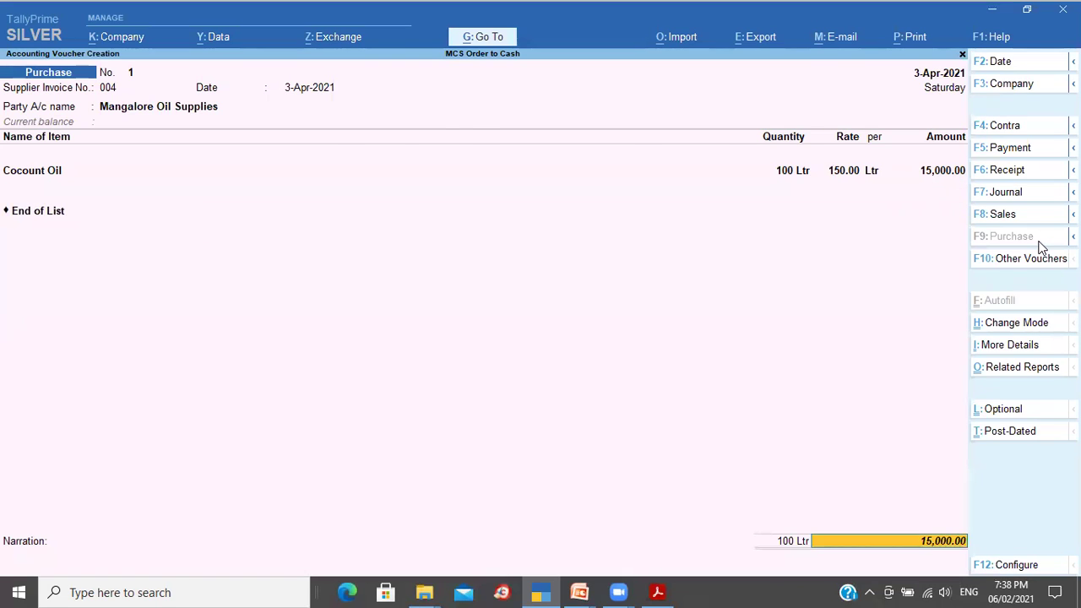
{"action": "key", "text": "Return"}
{"action": "key", "text": "Return"}
{"action": "key", "text": "Return"}
{"action": "type", "text": "10"}
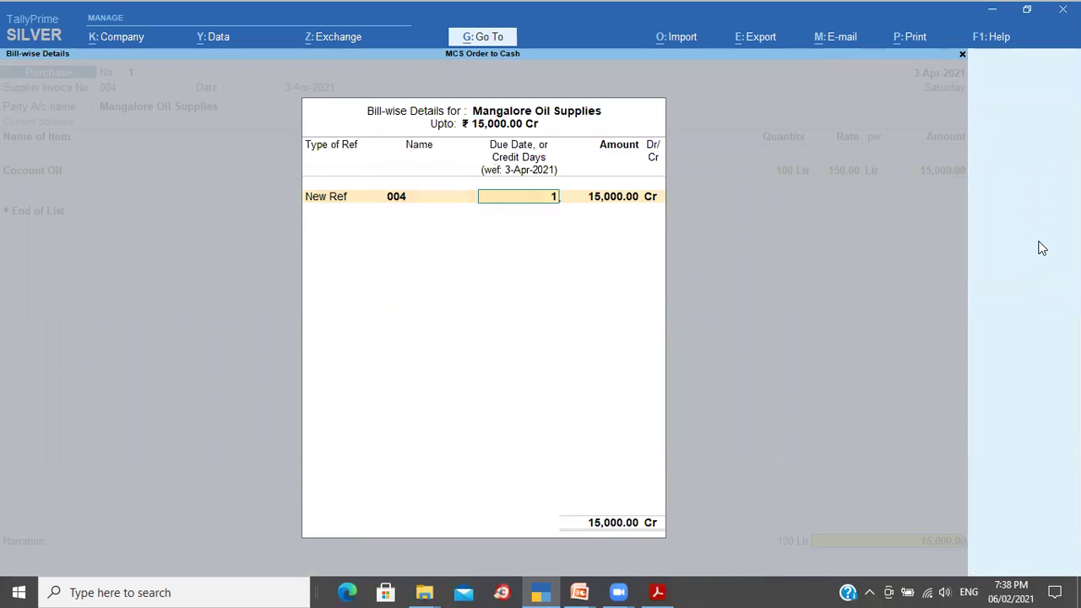
{"action": "key", "text": "Return"}
{"action": "key", "text": "Return"}
{"action": "key", "text": "Return"}
Step: Add the narration 'Being purchase bill accounted', save the voucher and return to Gateway
{"action": "type", "text": "B"}
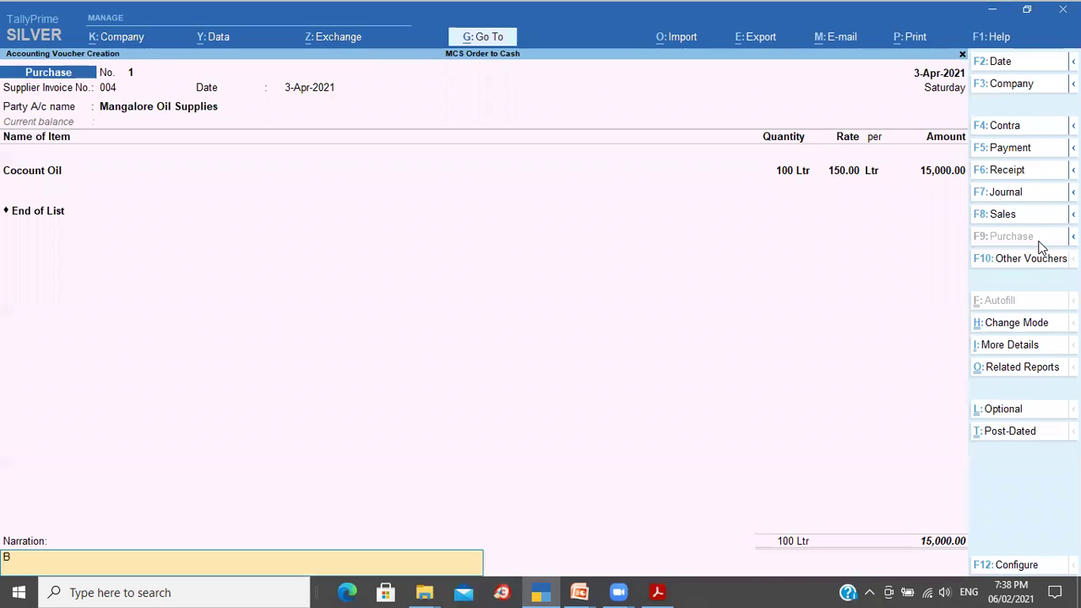
{"action": "type", "text": "eing purchase bill accounted"}
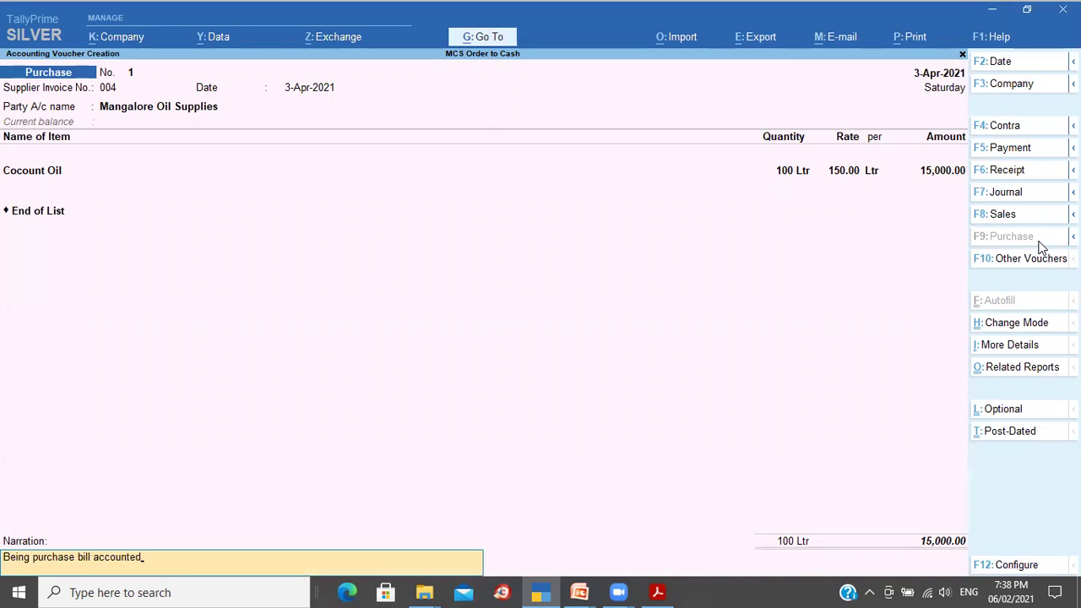
{"action": "key", "text": "Return"}
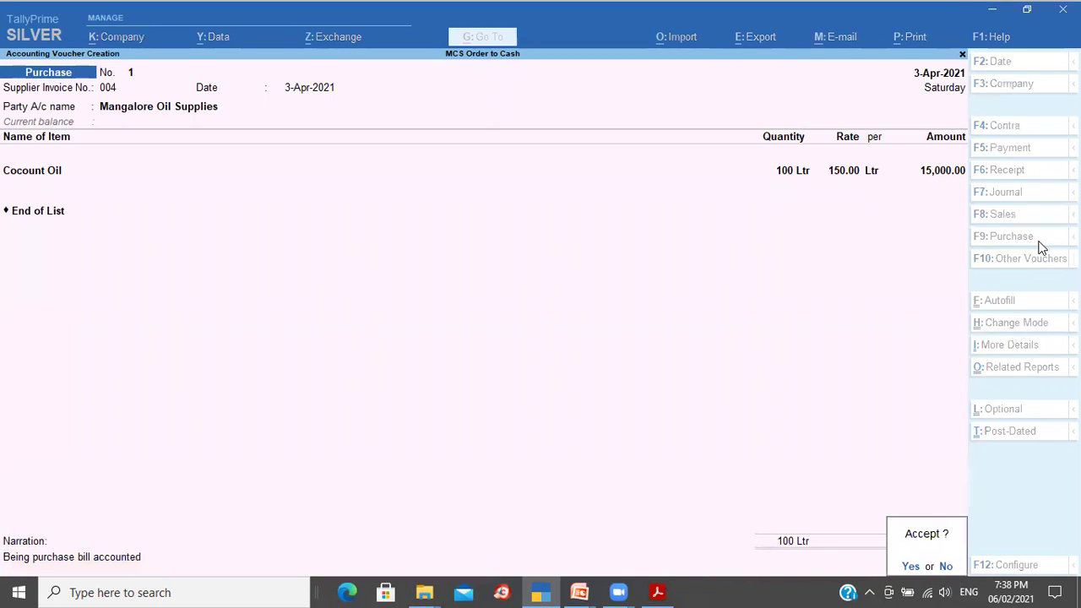
{"action": "key", "text": "Return"}
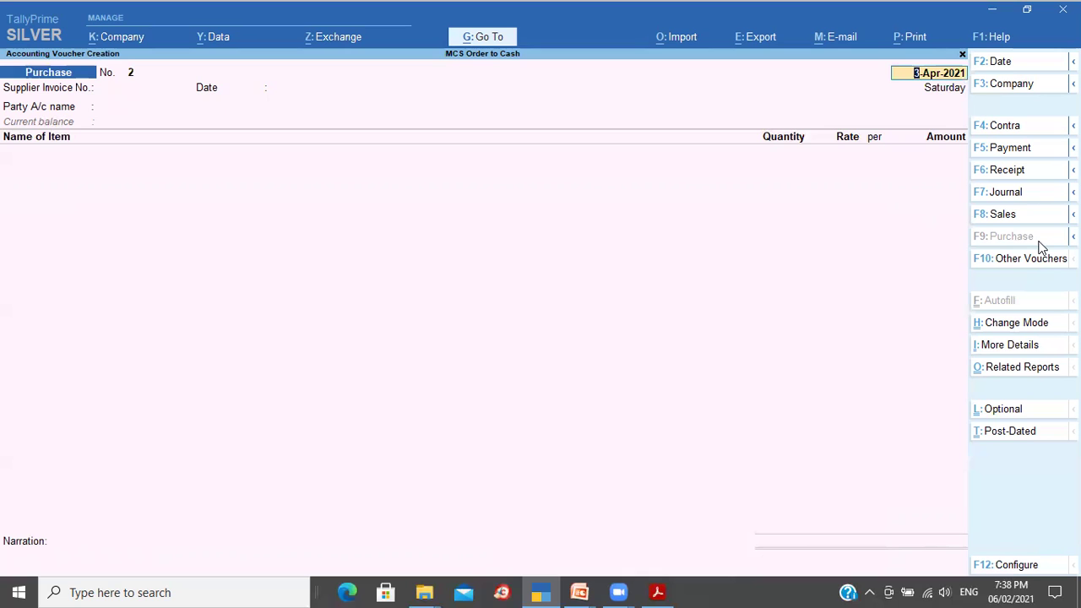
{"action": "key", "text": "Escape"}
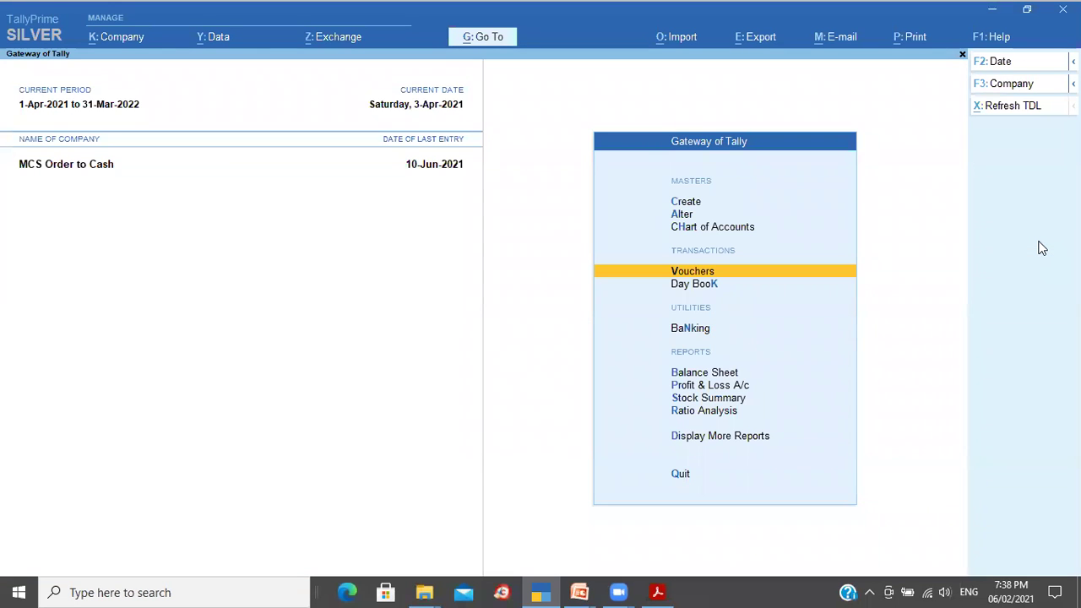
Step: Open the Stock Summary with opening balance, goods inwards and goods outwards columns shown
{"action": "key", "text": "s"}
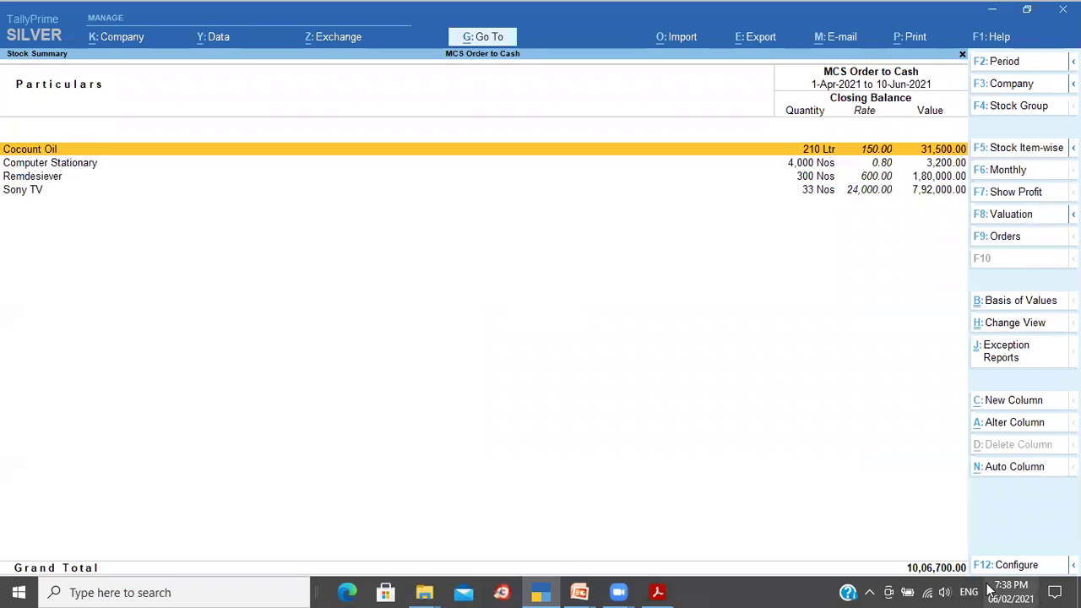
{"action": "left_click", "coordinate": [1019, 566]}
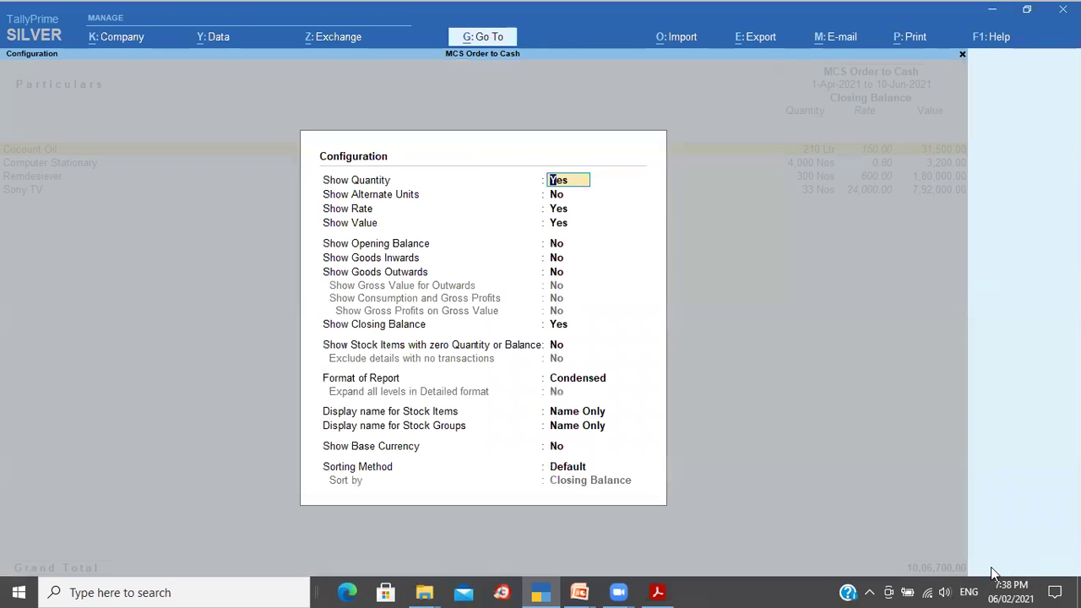
{"action": "key", "text": "Down"}
{"action": "key", "text": "Down"}
{"action": "key", "text": "Down"}
{"action": "key", "text": "Down"}
{"action": "type", "text": "y"}
{"action": "key", "text": "Return"}
{"action": "type", "text": "y"}
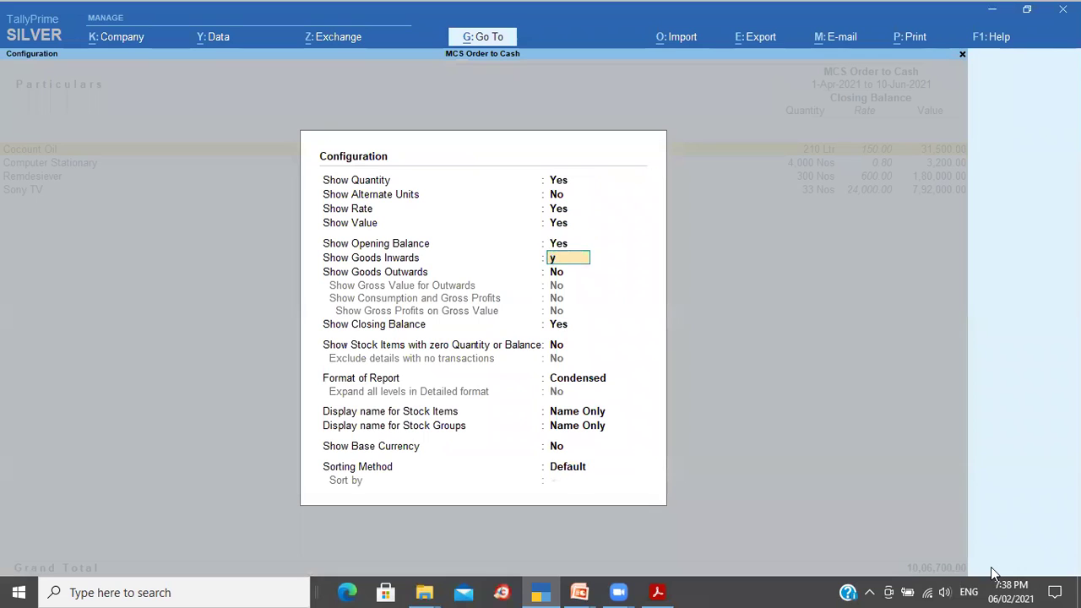
{"action": "key", "text": "Return"}
{"action": "type", "text": "y"}
{"action": "key", "text": "Return"}
{"action": "key", "text": "ctrl+a"}
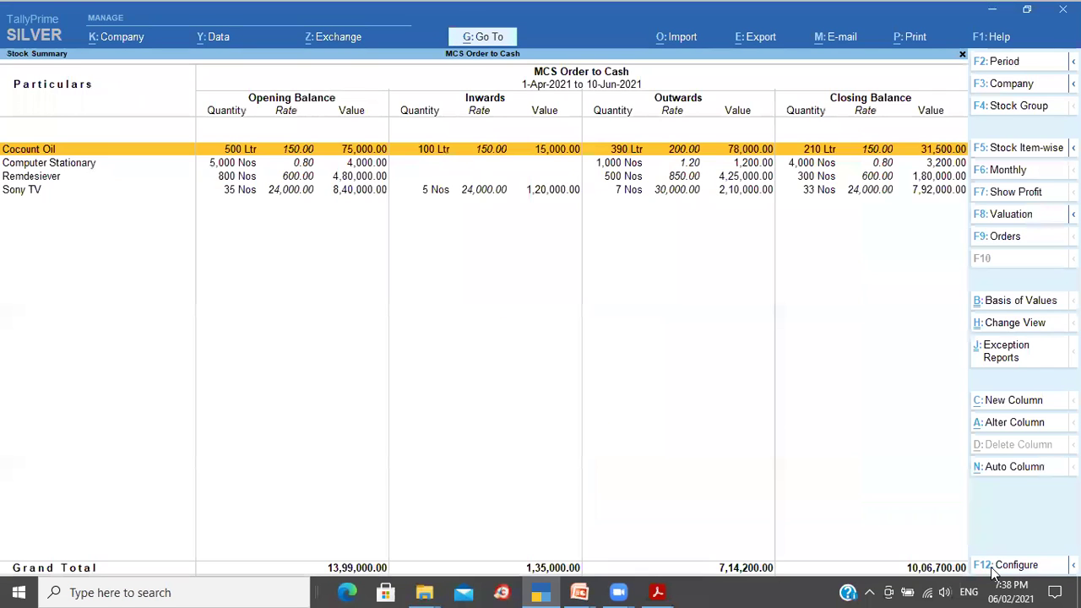
Step: Open Cocount Oil's monthly summary and list its April vouchers
{"action": "key", "text": "Down"}
{"action": "key", "text": "Up"}
{"action": "key", "text": "Return"}
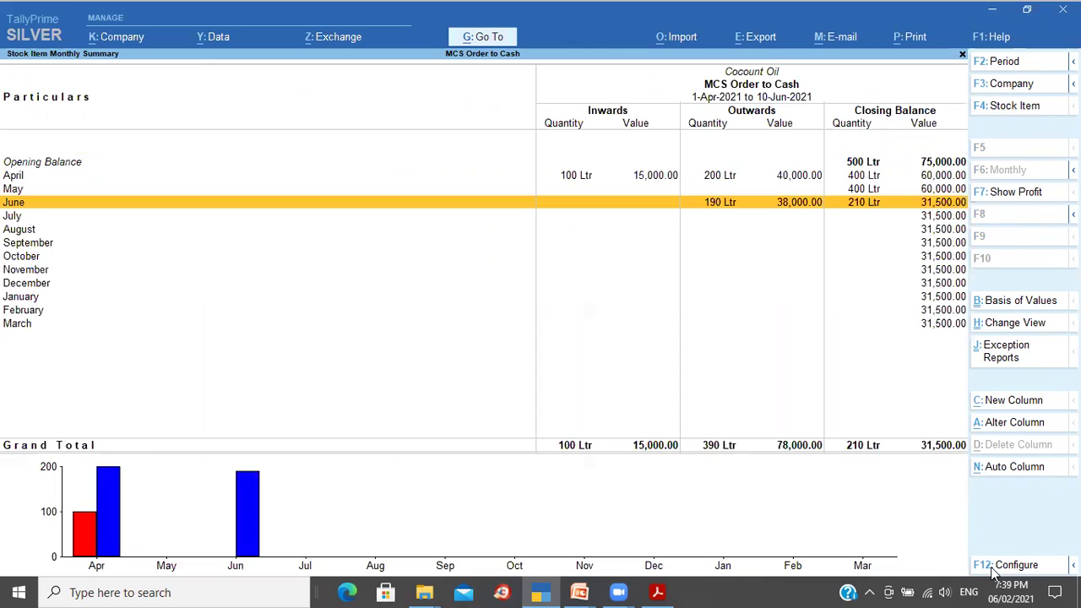
{"action": "key", "text": "Up"}
{"action": "key", "text": "Up"}
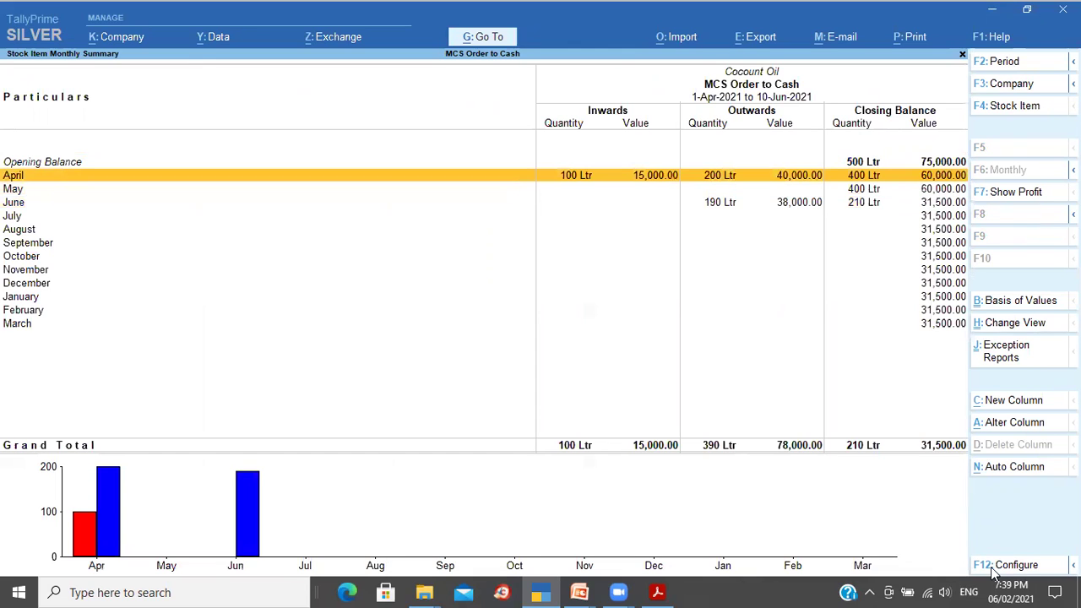
{"action": "key", "text": "Return"}
Step: Compare the Mangalore Oil Supplies purchase with the Olympic Sports sale, then return to Stock Summary
{"action": "key", "text": "Down"}
{"action": "key", "text": "Up"}
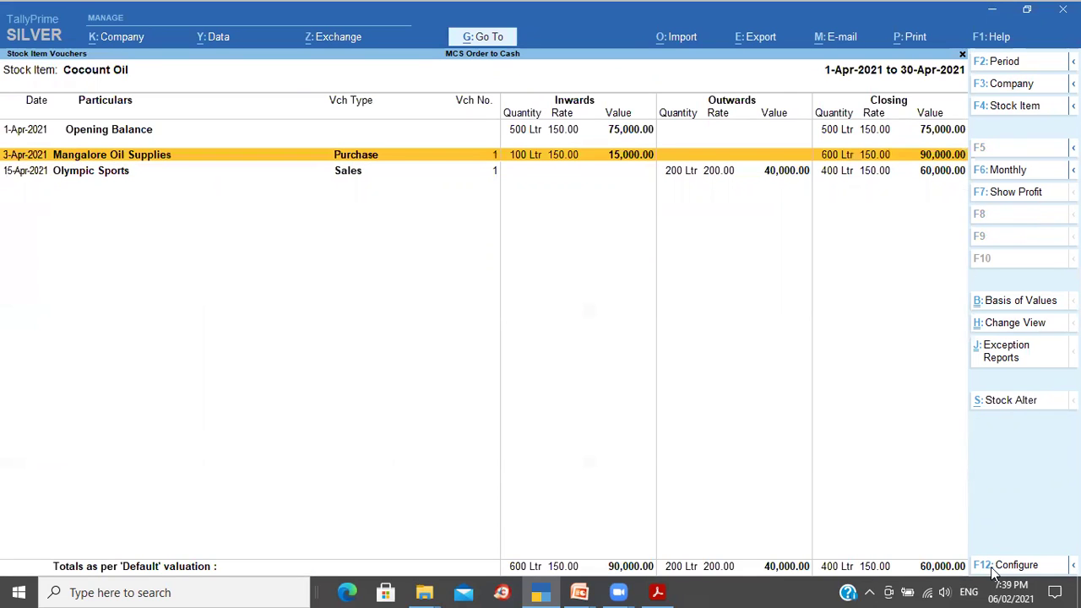
{"action": "key", "text": "Down"}
{"action": "key", "text": "Up"}
{"action": "key", "text": "Down"}
{"action": "key", "text": "Up"}
{"action": "key", "text": "Down"}
{"action": "key", "text": "Up"}
{"action": "key", "text": "Escape"}
{"action": "key", "text": "Escape"}
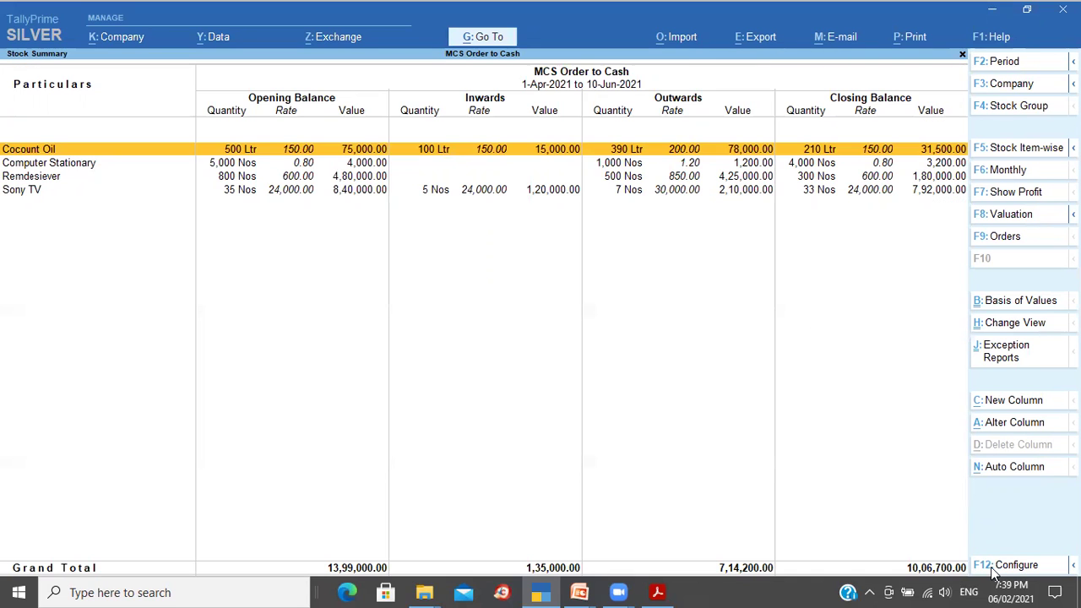
Step: Review Sony TV's April vouchers, including the pending Sushant Electronics bill, then return to Stock Summary
{"action": "key", "text": "Down"}
{"action": "key", "text": "Down"}
{"action": "key", "text": "Down"}
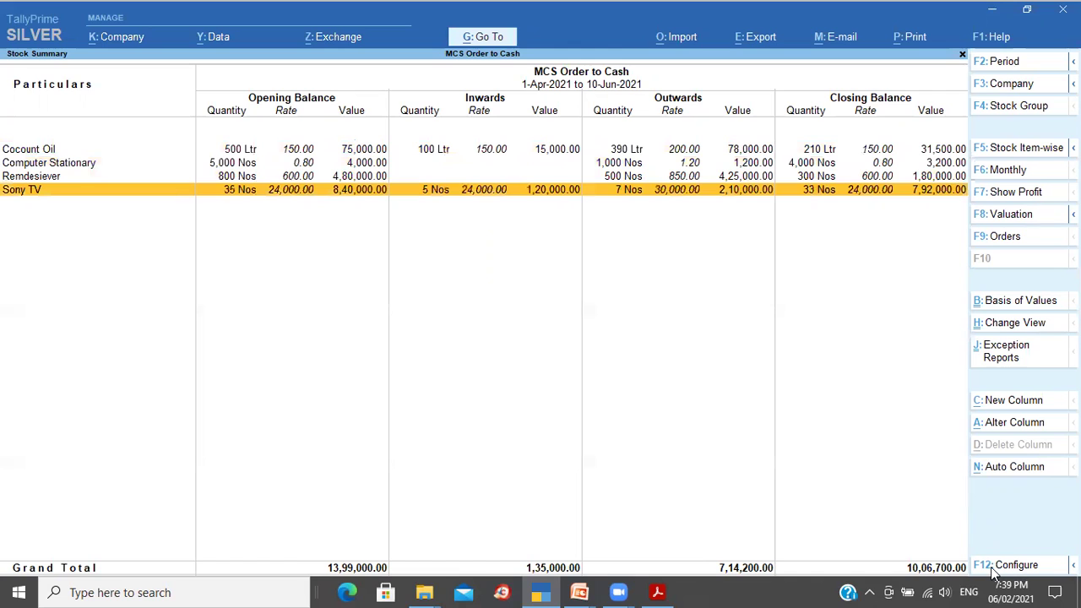
{"action": "key", "text": "Return"}
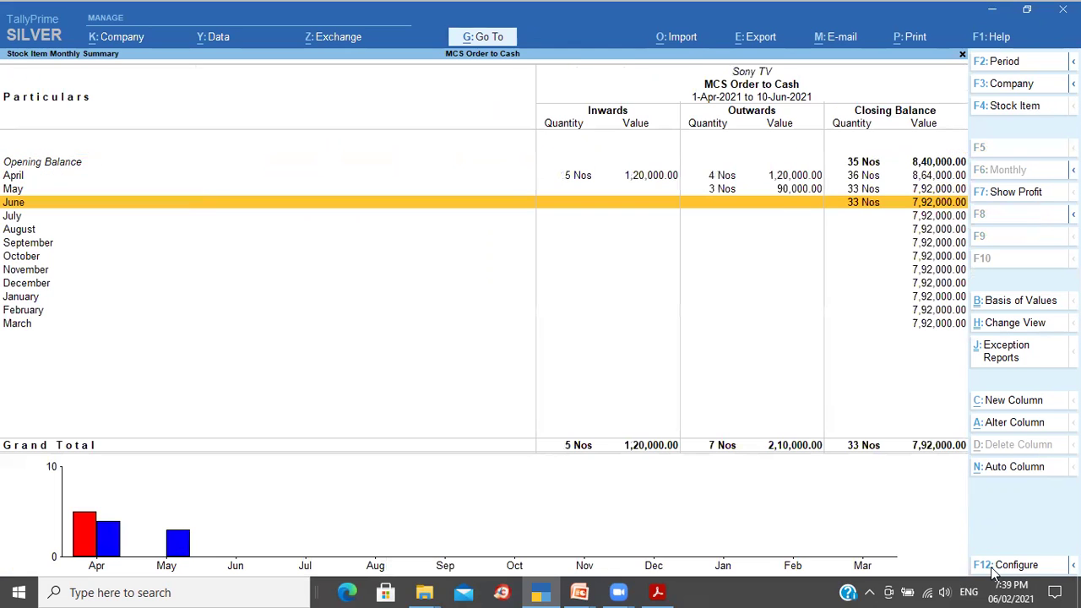
{"action": "key", "text": "Up"}
{"action": "key", "text": "Up"}
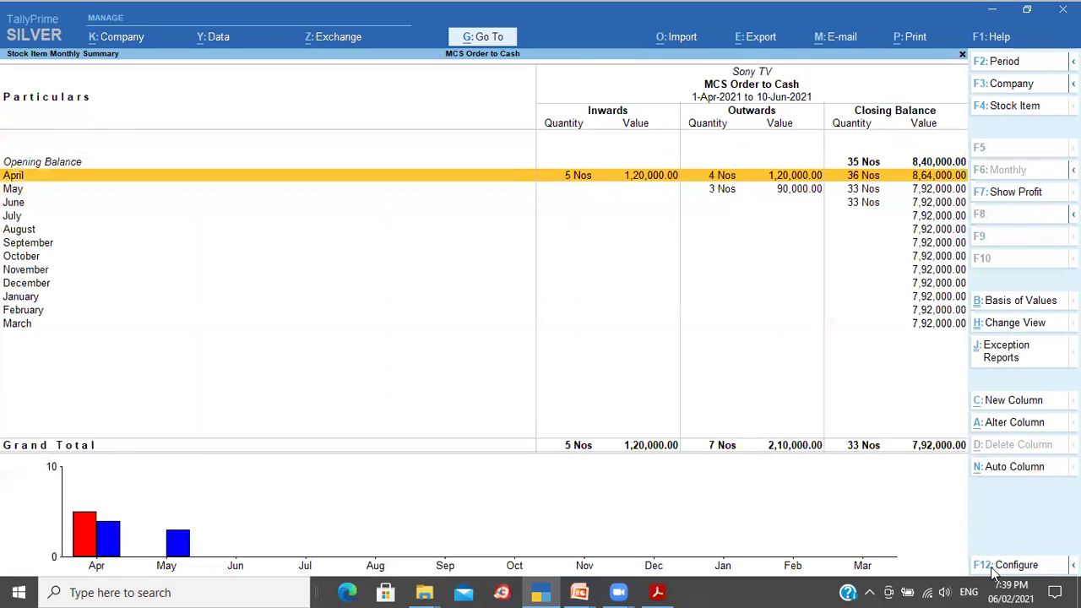
{"action": "key", "text": "Return"}
{"action": "key", "text": "Down"}
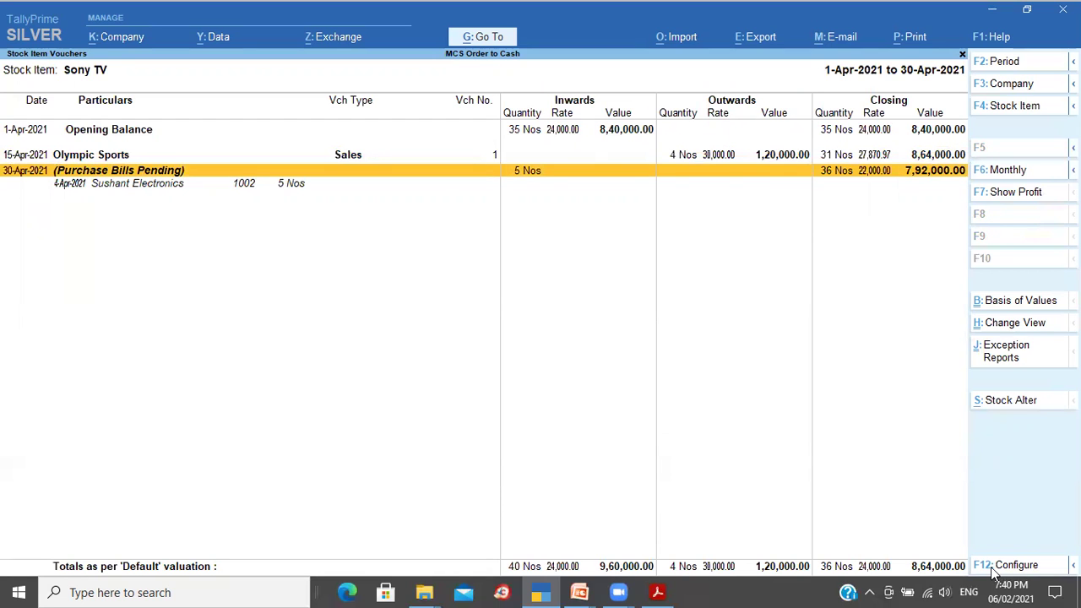
{"action": "key", "text": "Escape"}
{"action": "key", "text": "Escape"}
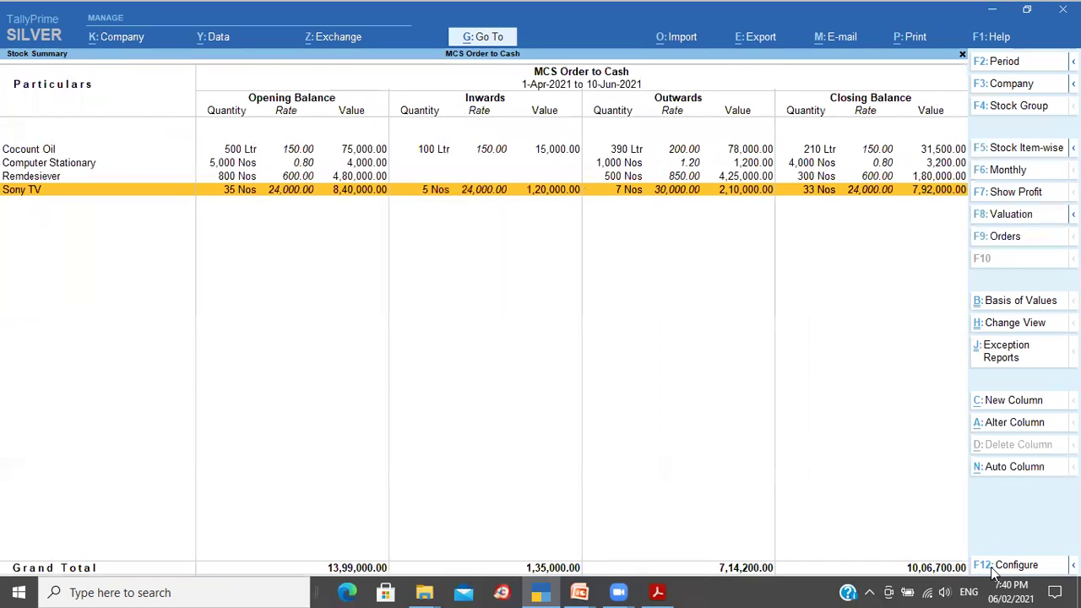
{"action": "key", "text": "Escape"}
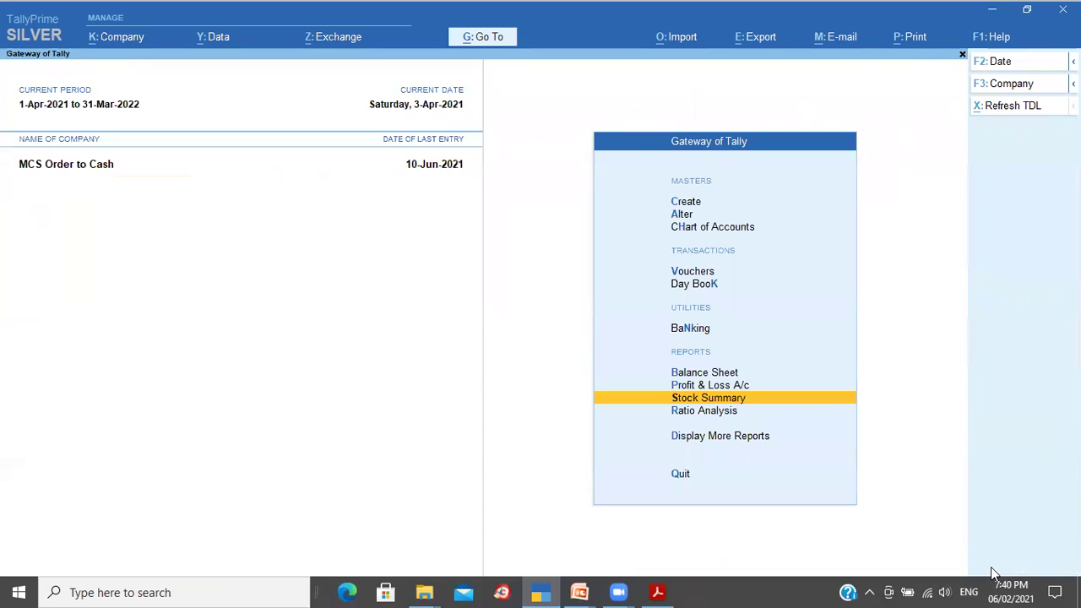
Step: Review April's three purchase orders in the Purchase Orders Book
{"action": "key", "text": "Down"}
{"action": "key", "text": "Down"}
{"action": "key", "text": "Return"}
{"action": "key", "text": "Down"}
{"action": "key", "text": "Down"}
{"action": "key", "text": "Down"}
{"action": "key", "text": "Down"}
{"action": "key", "text": "Down"}
{"action": "key", "text": "Down"}
{"action": "key", "text": "Down"}
{"action": "key", "text": "Up"}
{"action": "key", "text": "Return"}
{"action": "key", "text": "Down"}
{"action": "key", "text": "Down"}
{"action": "key", "text": "Down"}
{"action": "key", "text": "Down"}
{"action": "key", "text": "Down"}
{"action": "key", "text": "Down"}
{"action": "key", "text": "Down"}
{"action": "key", "text": "Down"}
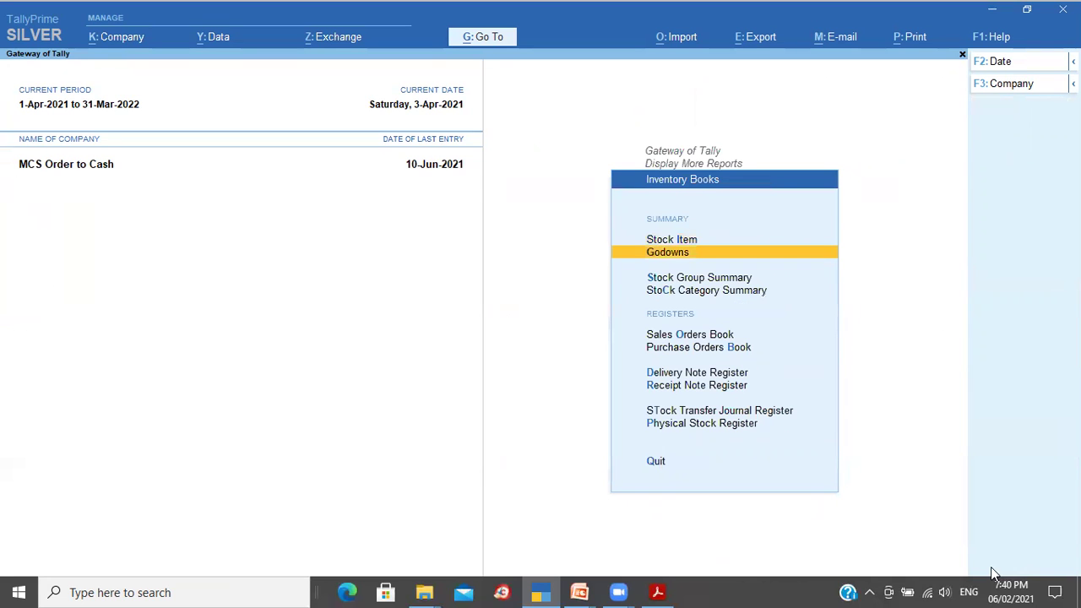
{"action": "key", "text": "Up"}
{"action": "key", "text": "Up"}
{"action": "key", "text": "Up"}
{"action": "key", "text": "Return"}
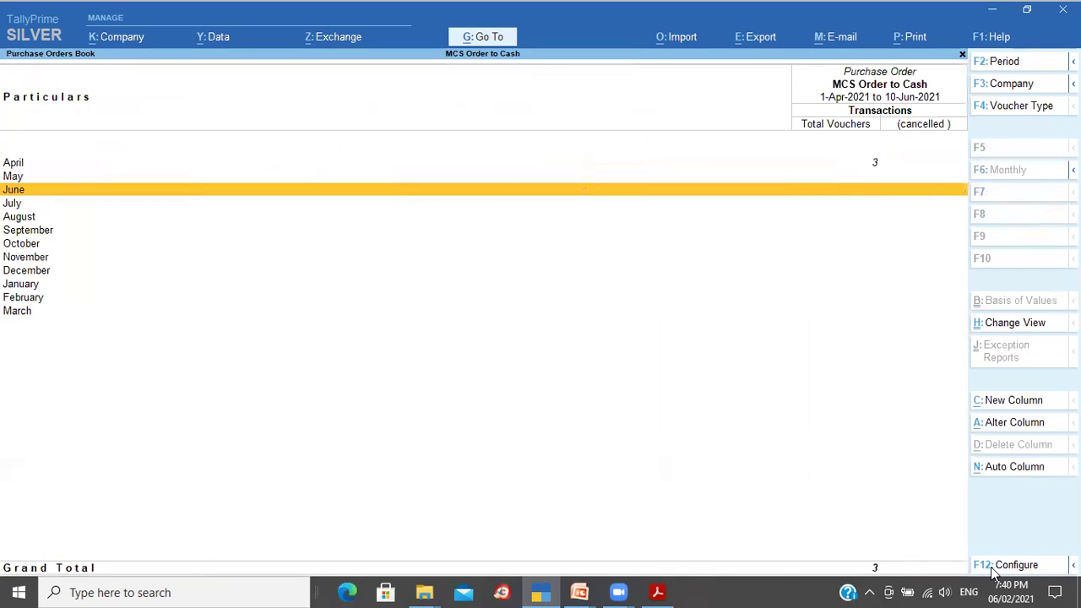
{"action": "key", "text": "Up"}
{"action": "key", "text": "Up"}
{"action": "key", "text": "Return"}
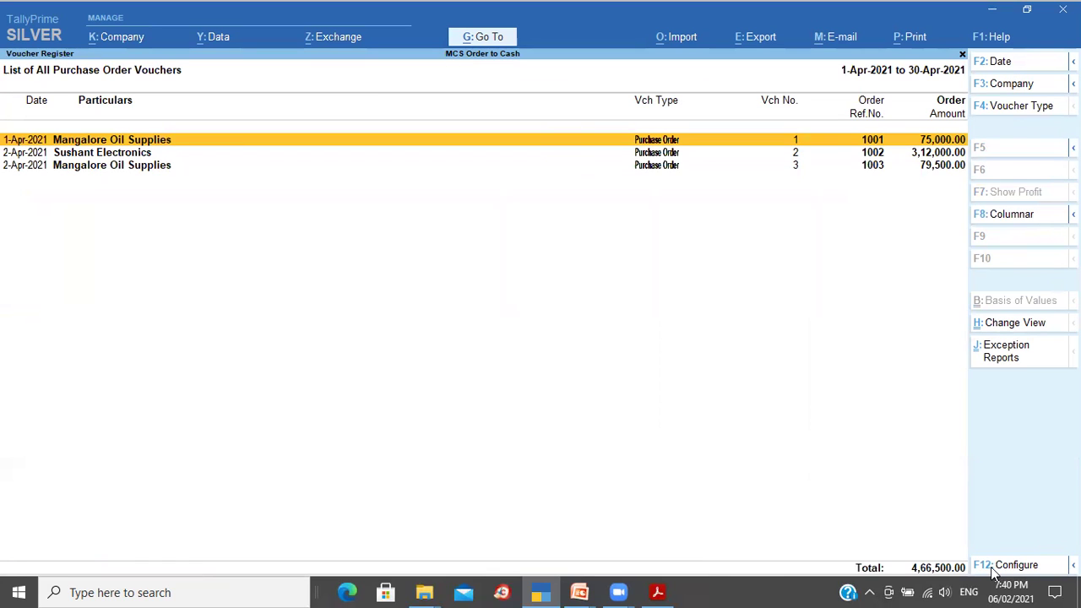
{"action": "key", "text": "alt"}
{"action": "key", "text": "Escape"}
{"action": "key", "text": "Escape"}
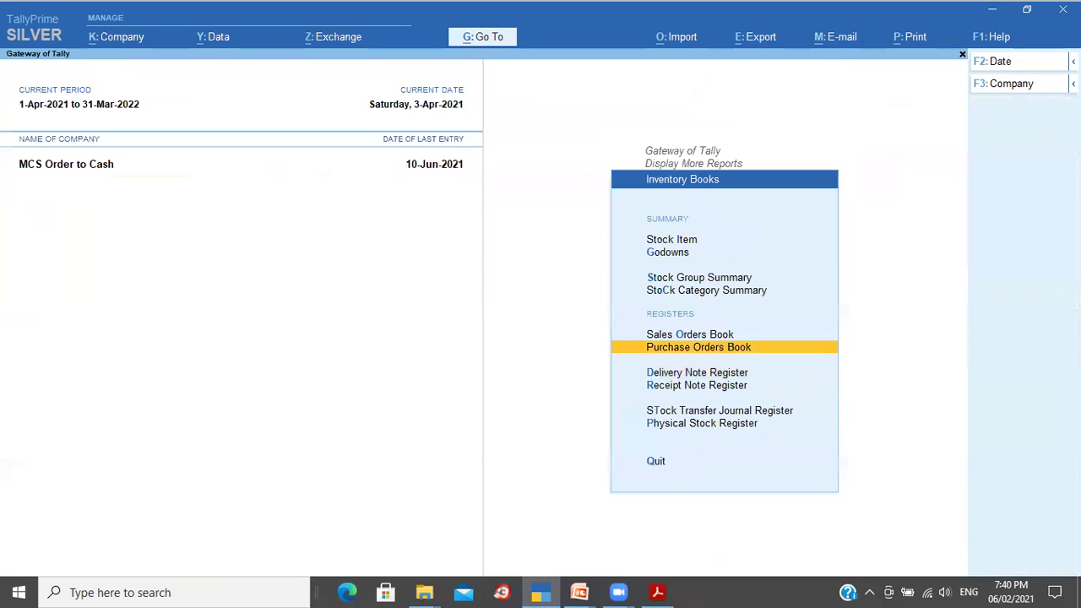
{"action": "key", "text": "Escape"}
Step: View Purchase Order Outstandings for all orders, with due orders totalling 3,31,500.00
{"action": "key", "text": "Down"}
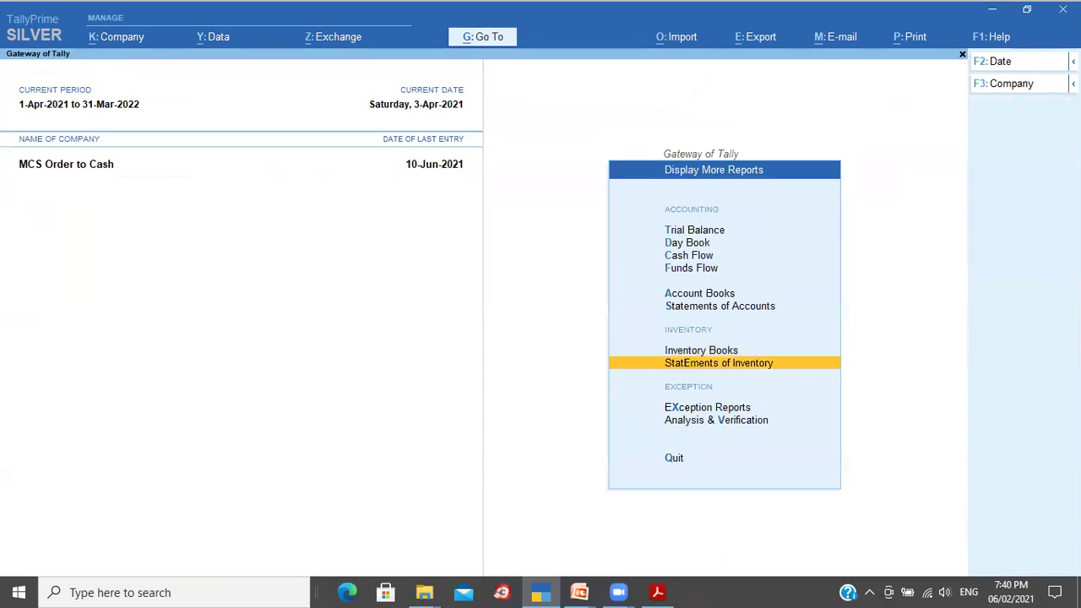
{"action": "key", "text": "Return"}
{"action": "key", "text": "Down"}
{"action": "key", "text": "Down"}
{"action": "key", "text": "Down"}
{"action": "key", "text": "Down"}
{"action": "key", "text": "Down"}
{"action": "key", "text": "Down"}
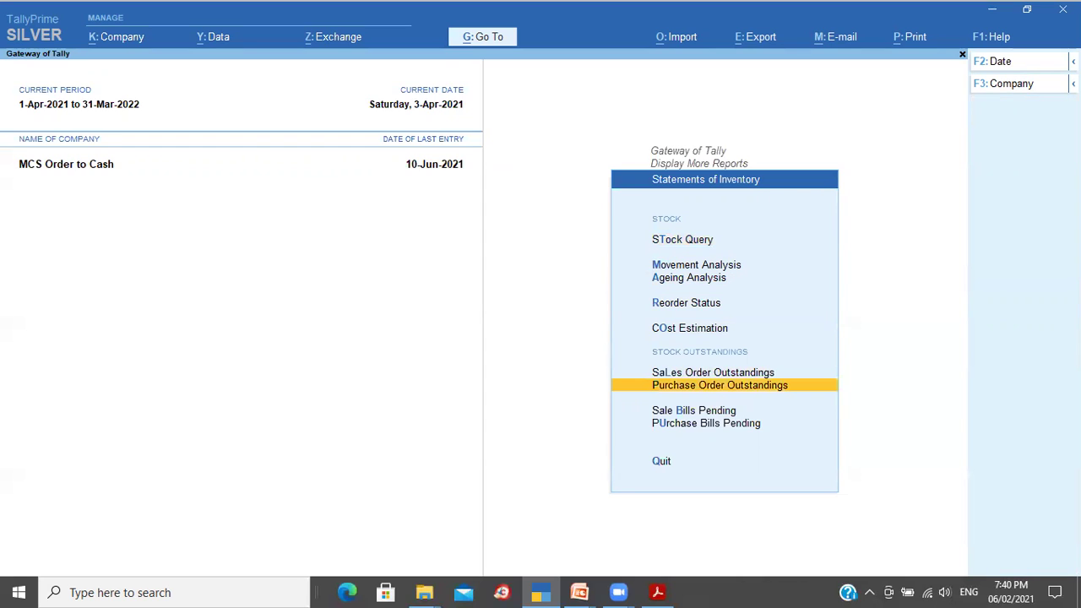
{"action": "key", "text": "Return"}
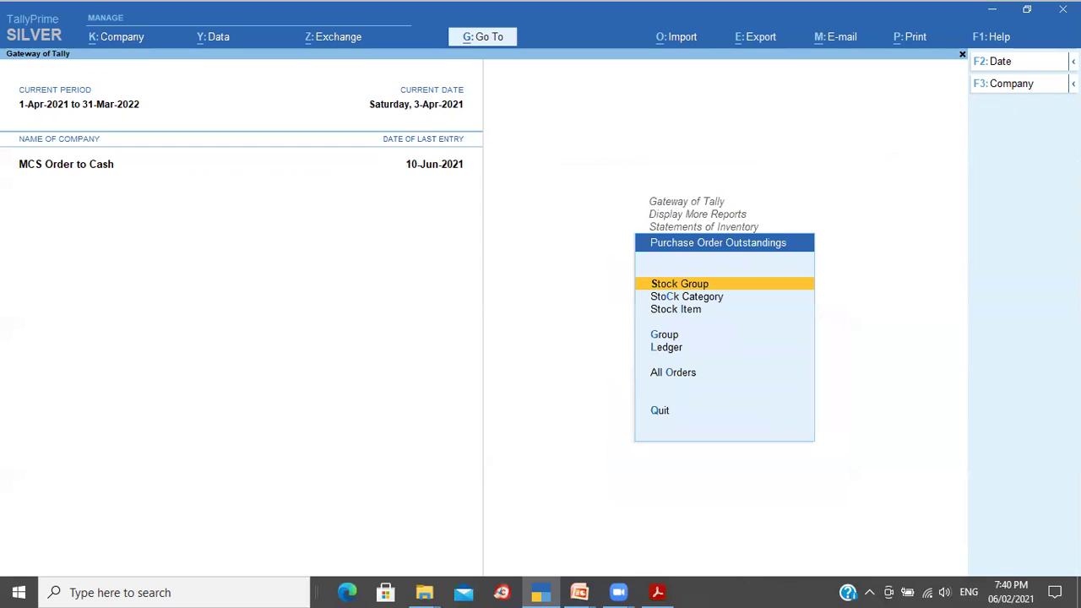
{"action": "key", "text": "Down"}
{"action": "key", "text": "Down"}
{"action": "key", "text": "Down"}
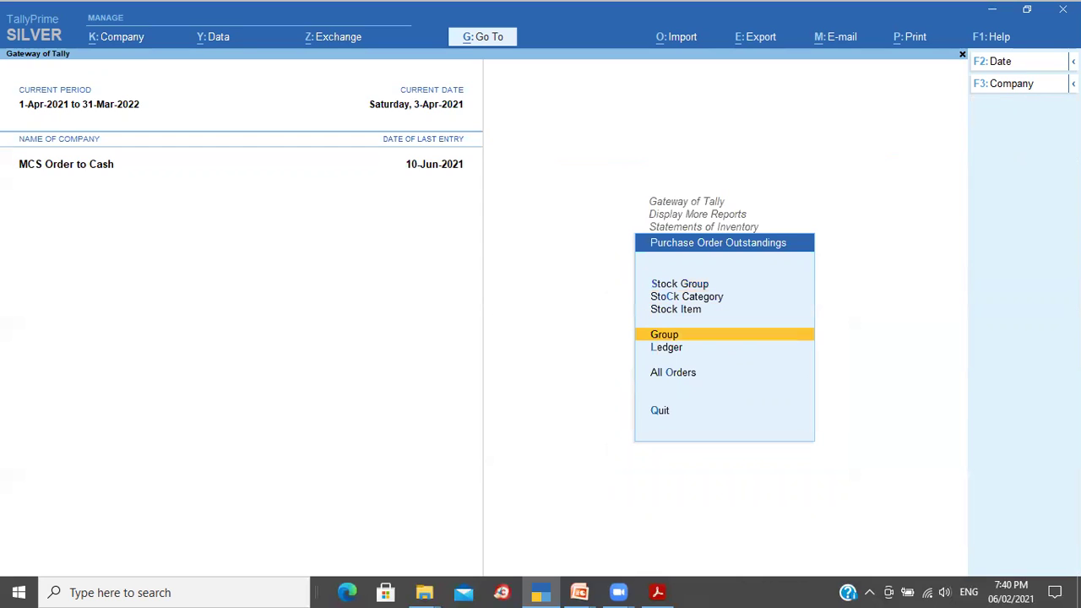
{"action": "key", "text": "Down"}
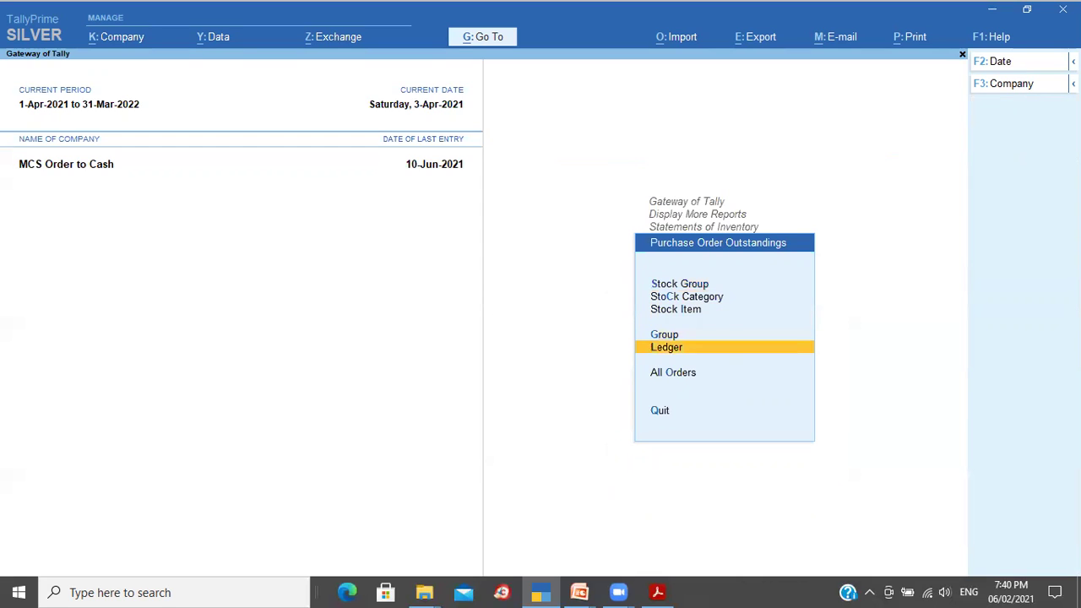
{"action": "key", "text": "Down"}
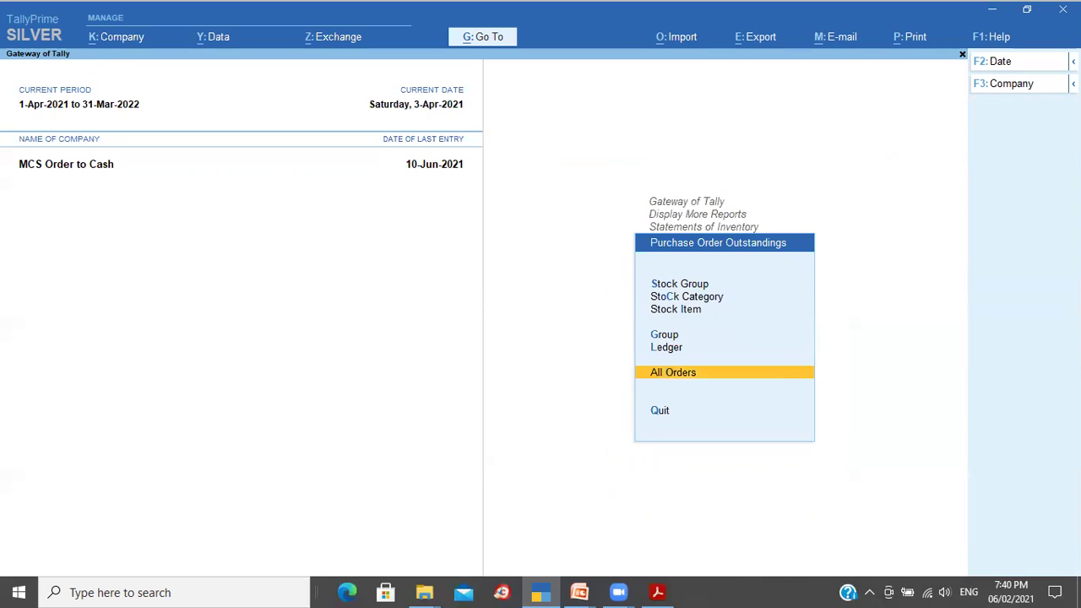
{"action": "key", "text": "Return"}
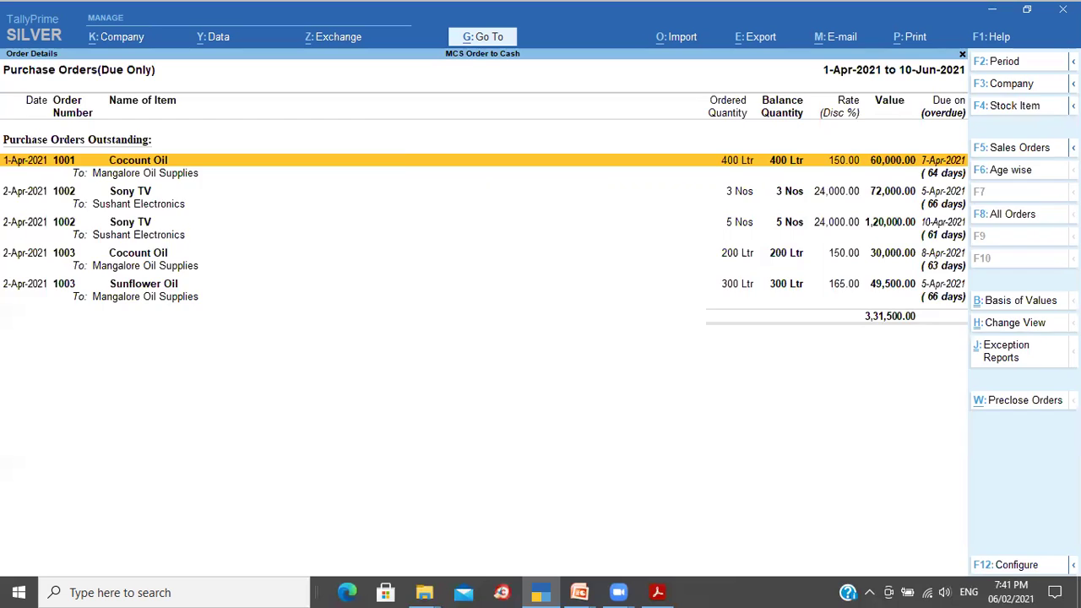
{"action": "key", "text": "Escape"}
{"action": "key", "text": "Up"}
{"action": "key", "text": "Up"}
{"action": "key", "text": "Up"}
Step: Compare Cocount Oil's outstanding purchase orders 1001 and 1003
{"action": "key", "text": "Return"}
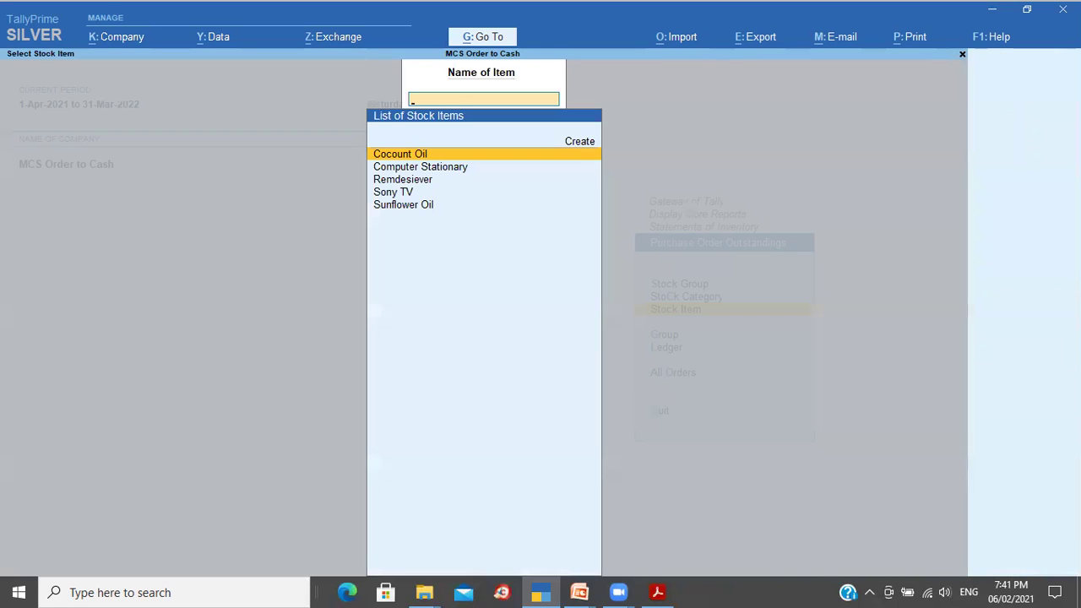
{"action": "key", "text": "Return"}
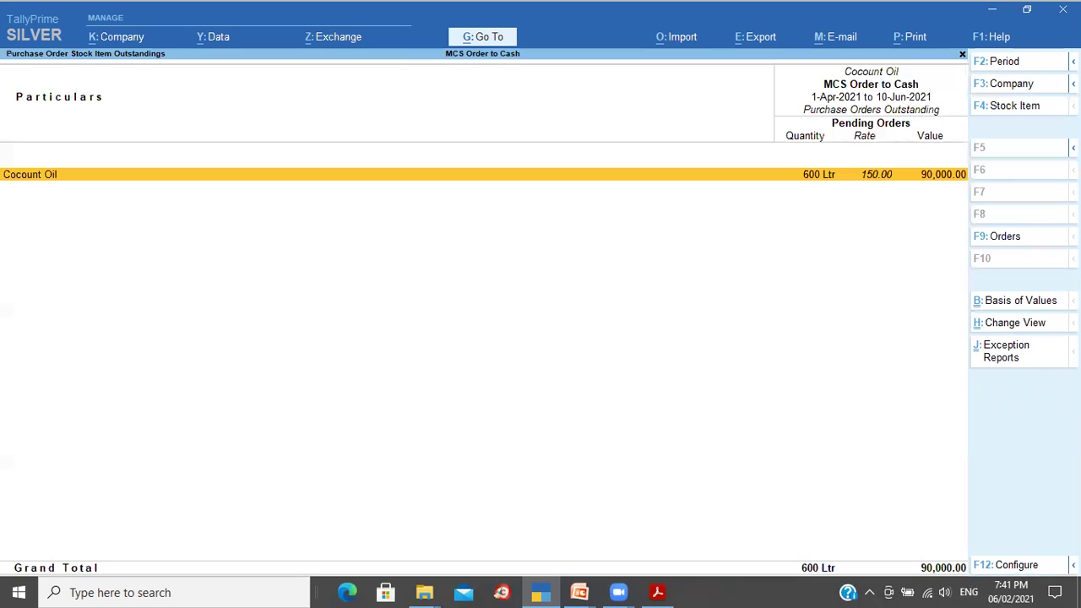
{"action": "key", "text": "Return"}
{"action": "key", "text": "Down"}
{"action": "key", "text": "Up"}
{"action": "key", "text": "Down"}
{"action": "key", "text": "Up"}
{"action": "key", "text": "Down"}
{"action": "key", "text": "Up"}
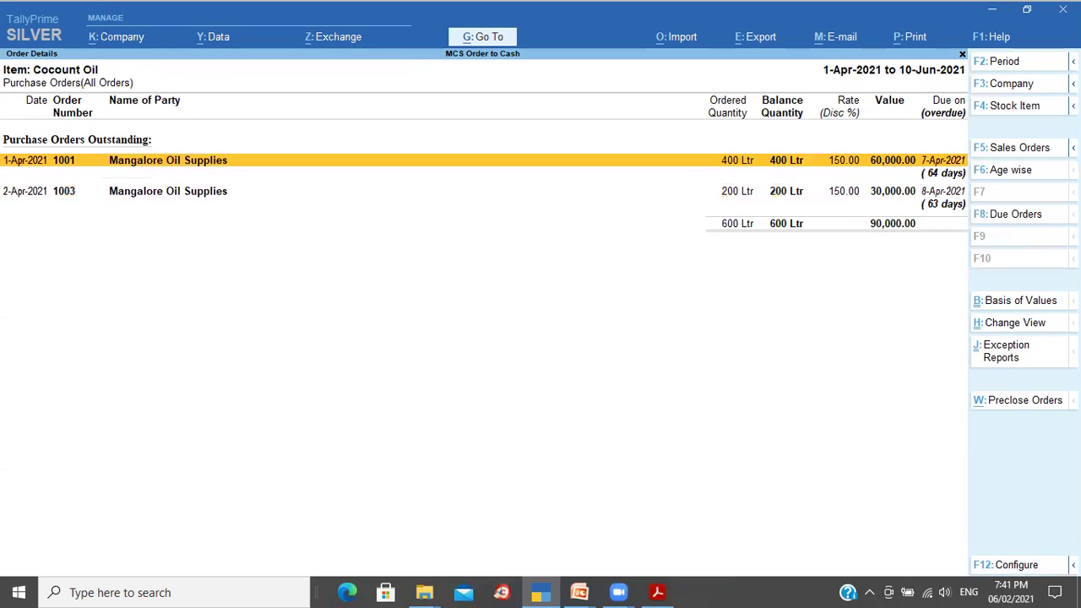
{"action": "key", "text": "Escape"}
{"action": "key", "text": "Escape"}
Step: Review Sony TV's two pending Sushant Electronics orders (8 Nos, 1,92,000.00), then back out
{"action": "key", "text": "Down"}
{"action": "key", "text": "Down"}
{"action": "key", "text": "Down"}
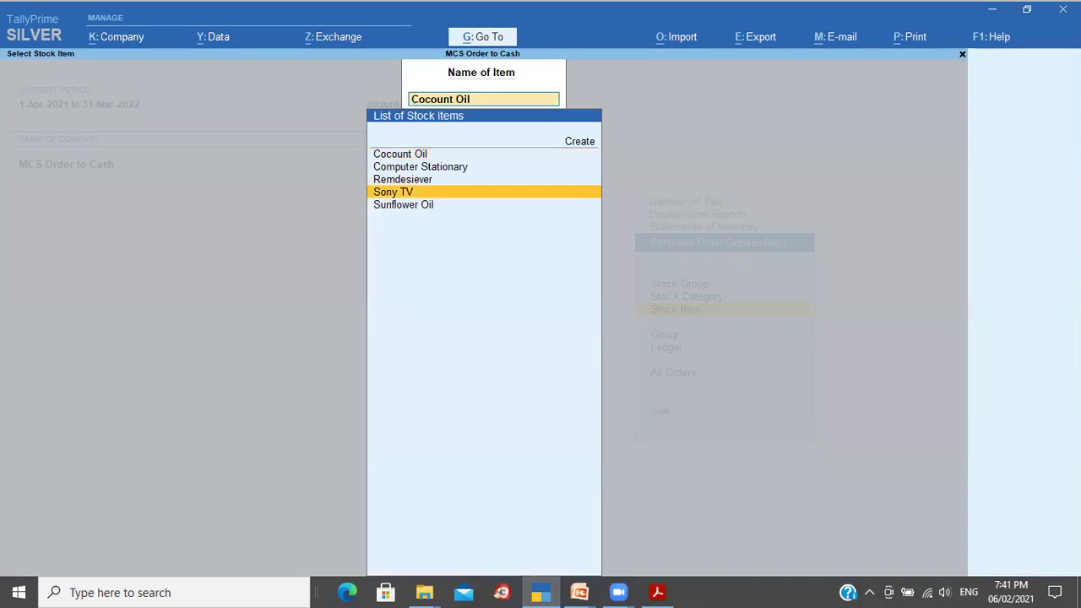
{"action": "key", "text": "Return"}
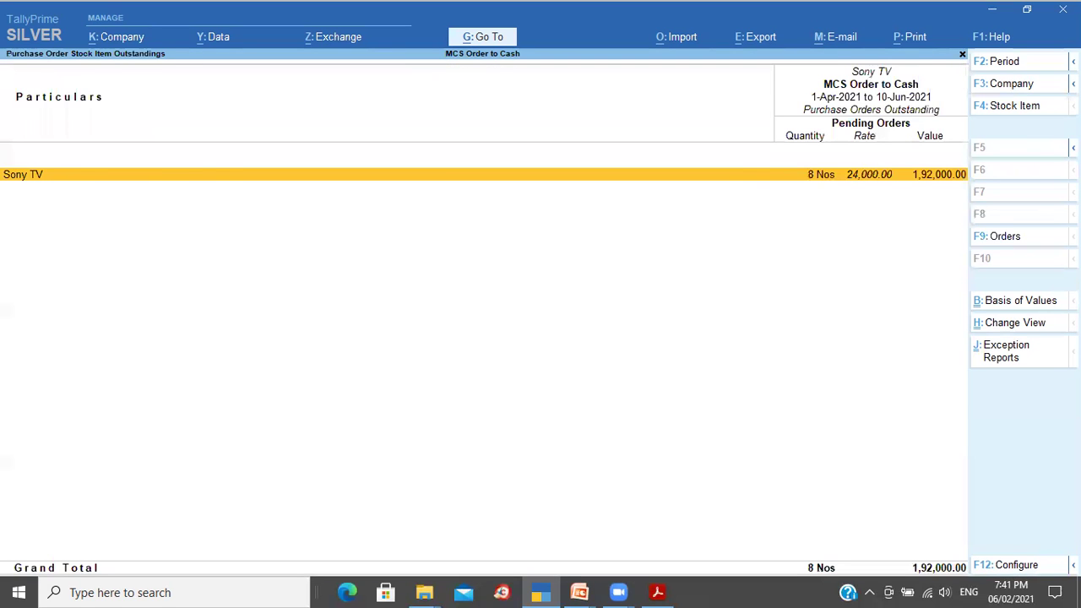
{"action": "key", "text": "Return"}
{"action": "key", "text": "Down"}
{"action": "key", "text": "Up"}
{"action": "key", "text": "Down"}
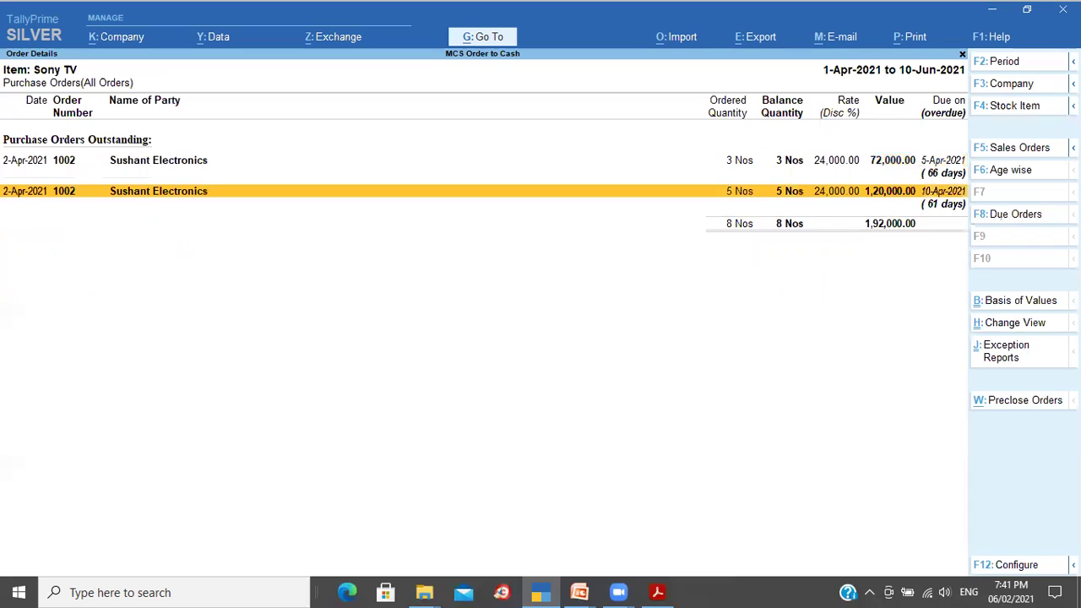
{"action": "key", "text": "Up"}
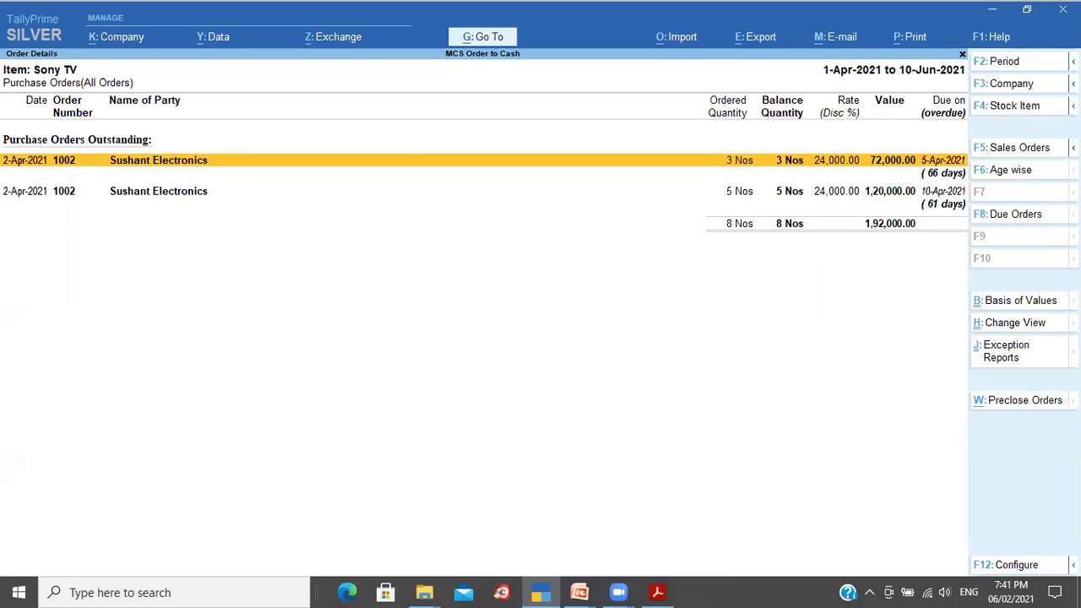
{"action": "key", "text": "Escape"}
{"action": "key", "text": "Escape"}
{"action": "key", "text": "Escape"}
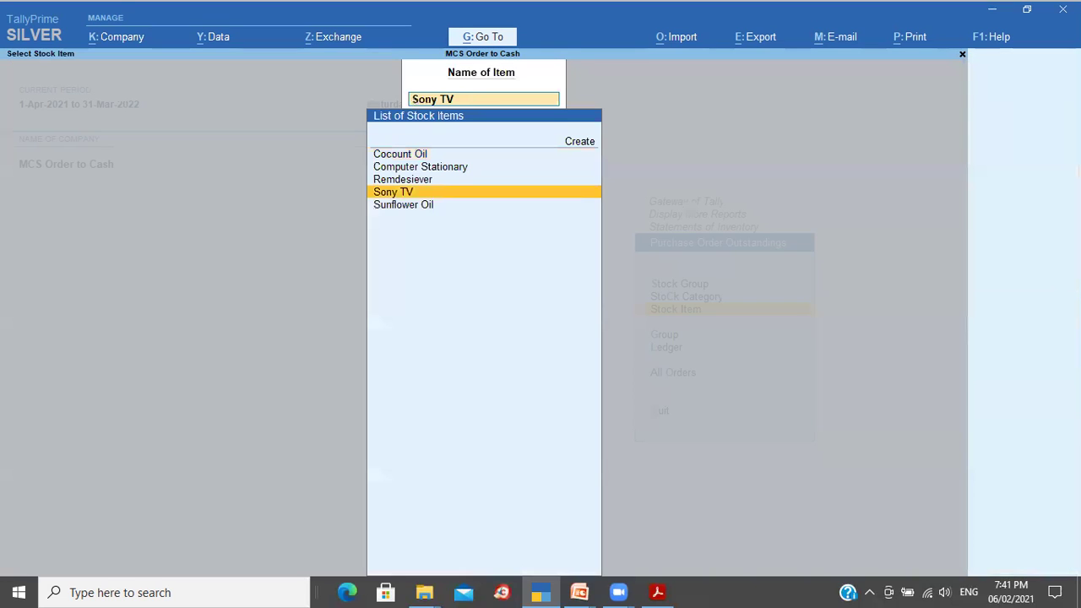
{"action": "key", "text": "Escape"}
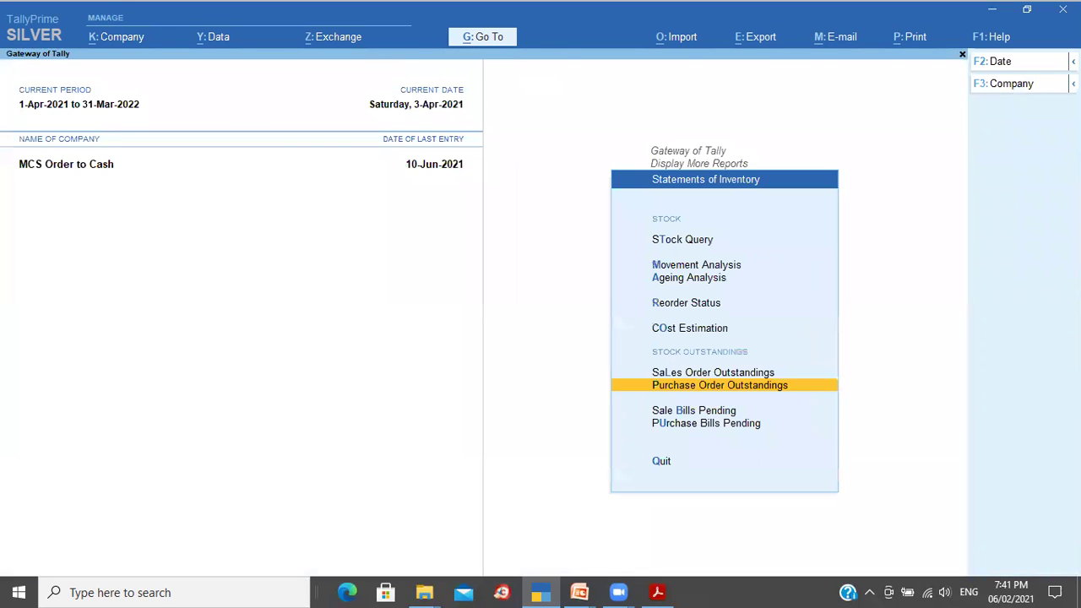
{"action": "key", "text": "Escape"}
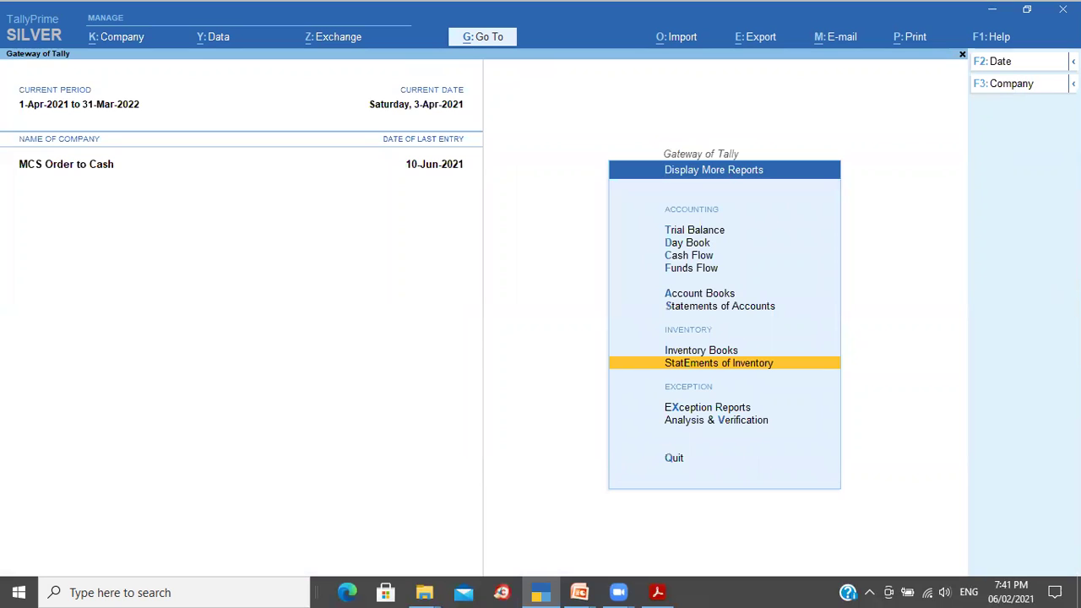
{"action": "key", "text": "Escape"}
Step: Expand Purchase Accounts in Profit & Loss to check Purchase Bills to Come of 1,20,000.00
{"action": "key", "text": "Up"}
{"action": "key", "text": "Up"}
{"action": "key", "text": "Up"}
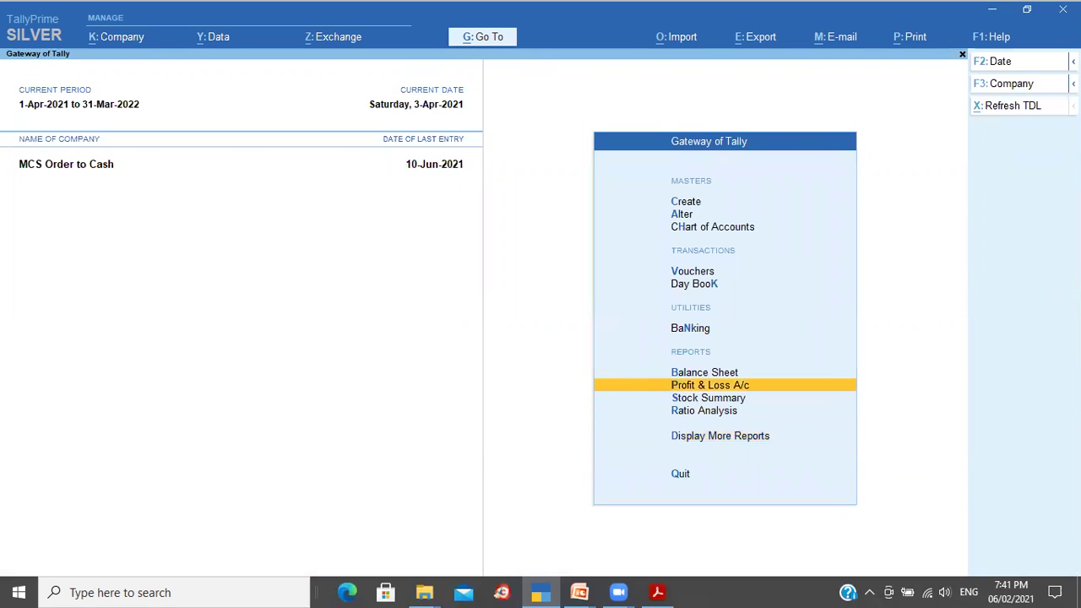
{"action": "key", "text": "Return"}
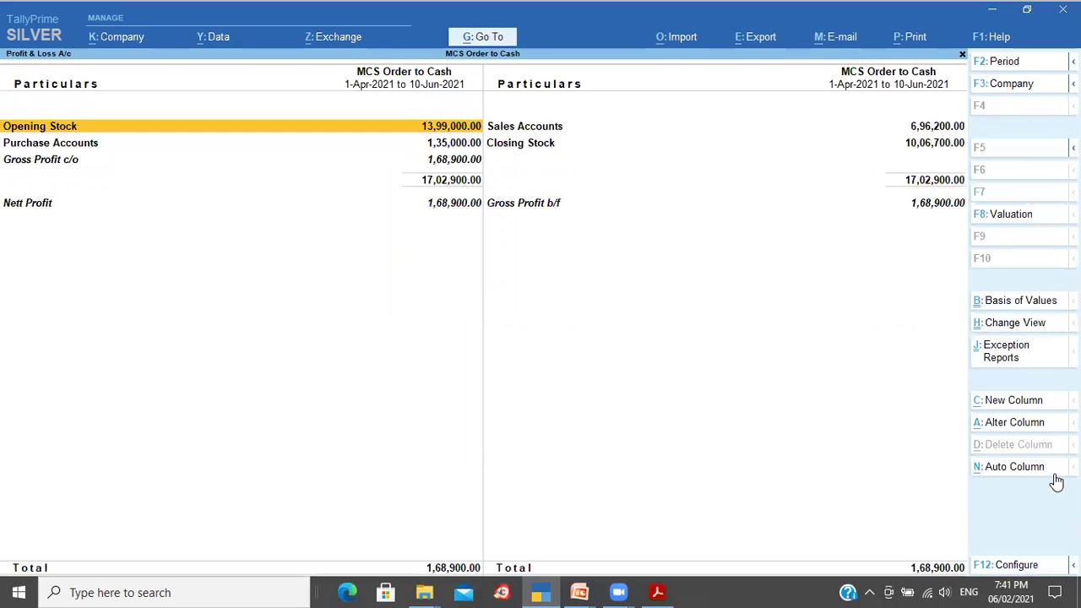
{"action": "key", "text": "Down"}
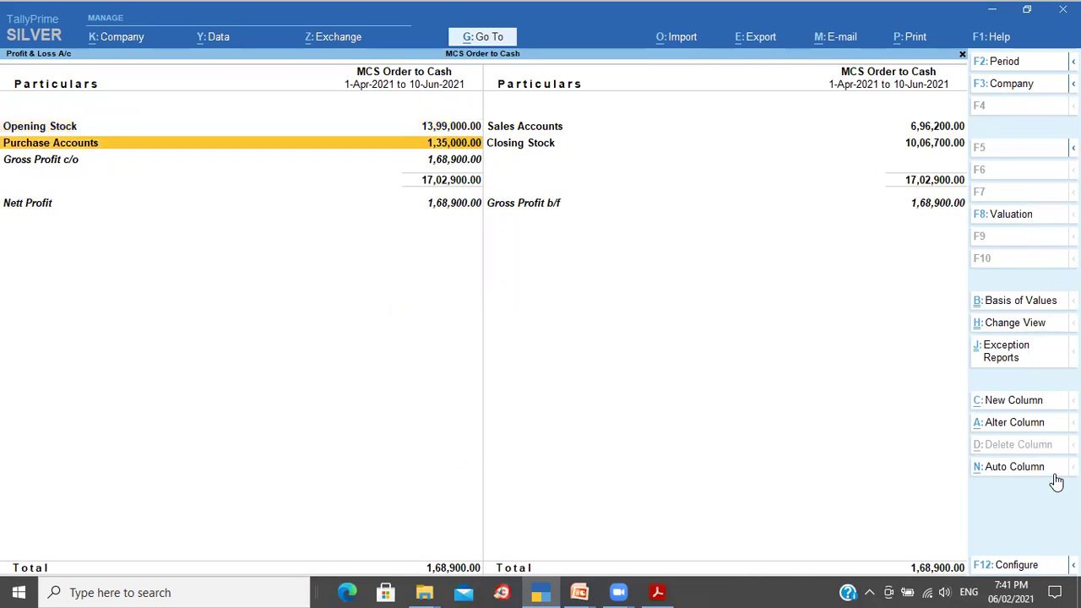
{"action": "key", "text": "shift+Return"}
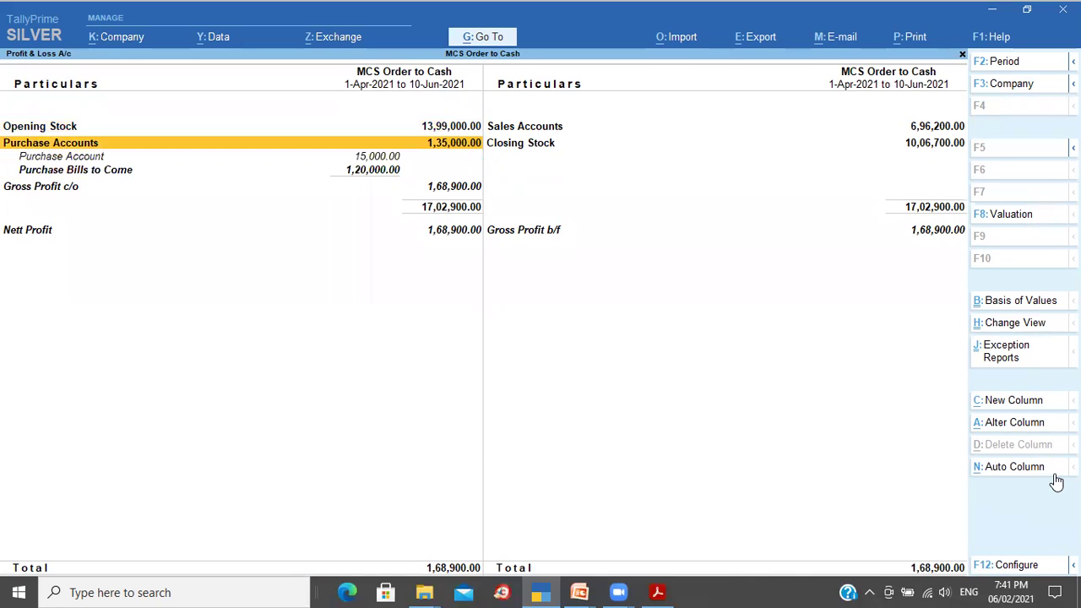
{"action": "key", "text": "Down"}
{"action": "key", "text": "Down"}
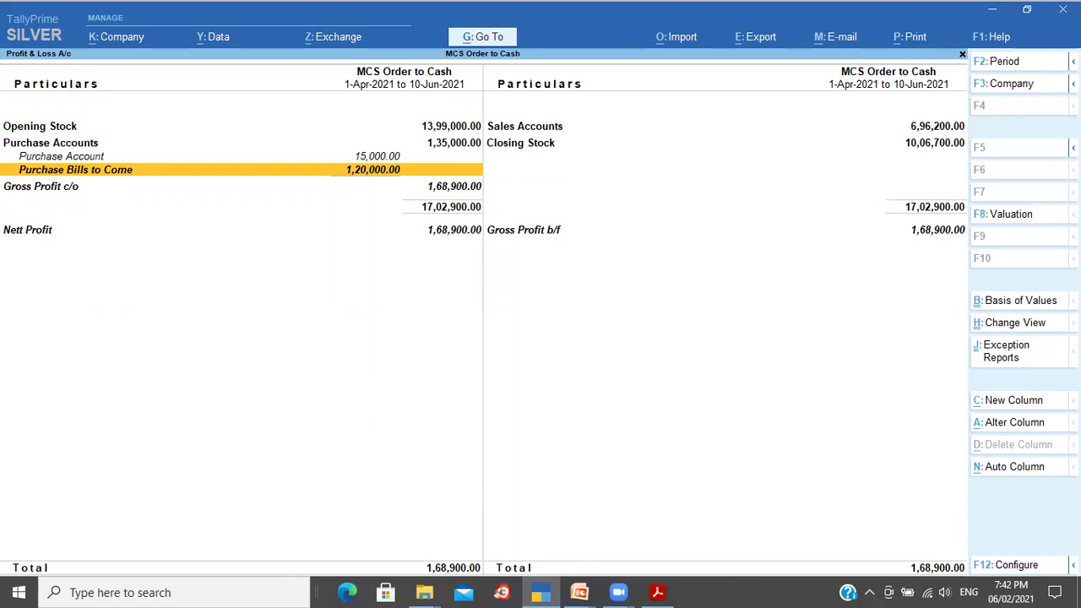
{"action": "key", "text": "Escape"}
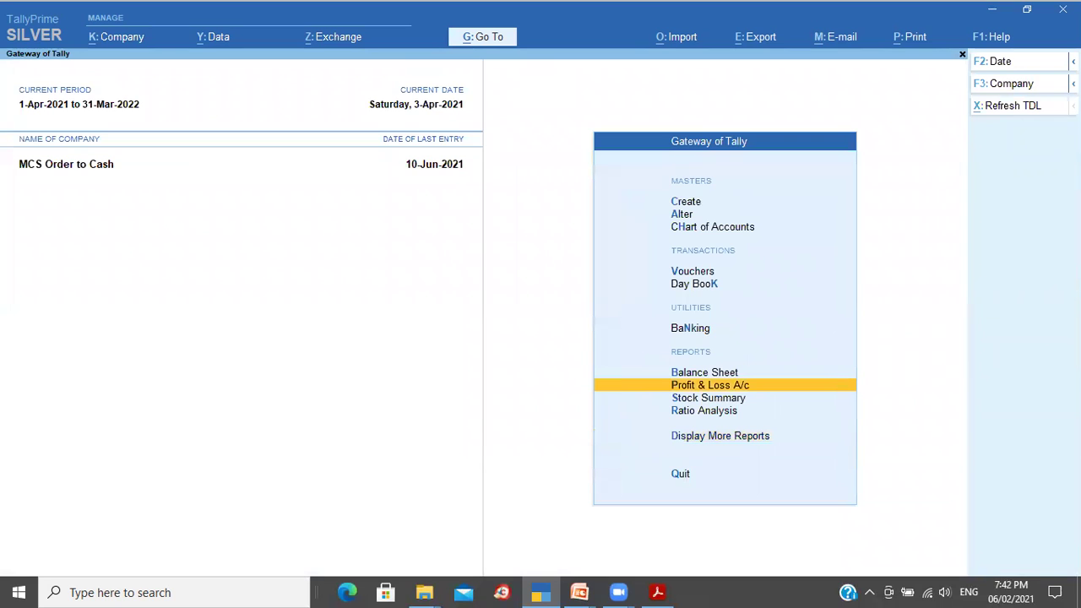
Step: Start a purchase voucher dated 4-Apr-2021 with supplier invoice number 004
{"action": "key", "text": "Up"}
{"action": "key", "text": "Up"}
{"action": "key", "text": "Up"}
{"action": "key", "text": "Up"}
{"action": "key", "text": "Return"}
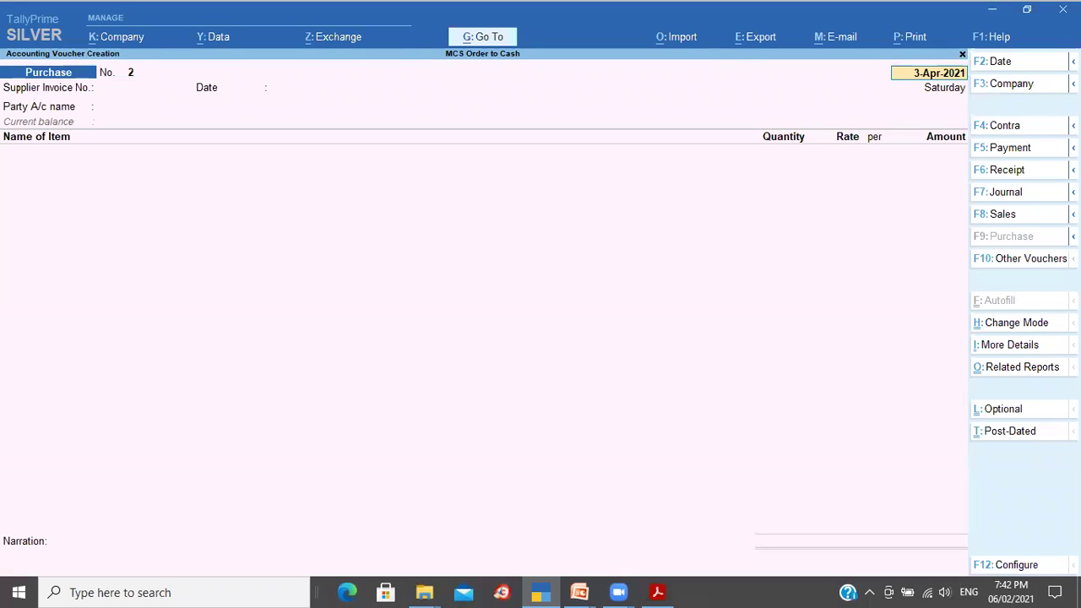
{"action": "key", "text": "F2"}
{"action": "key", "text": "Return"}
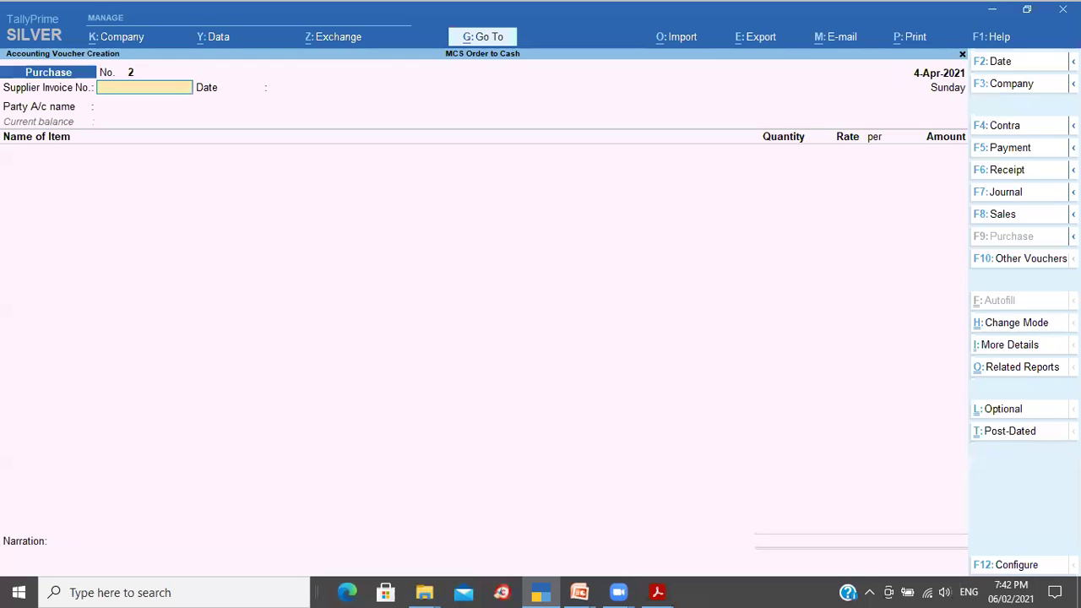
{"action": "type", "text": "4323432"}
{"action": "key", "text": "Return"}
{"action": "key", "text": "BackSpace"}
{"action": "type", "text": "004"}
{"action": "key", "text": "Return"}
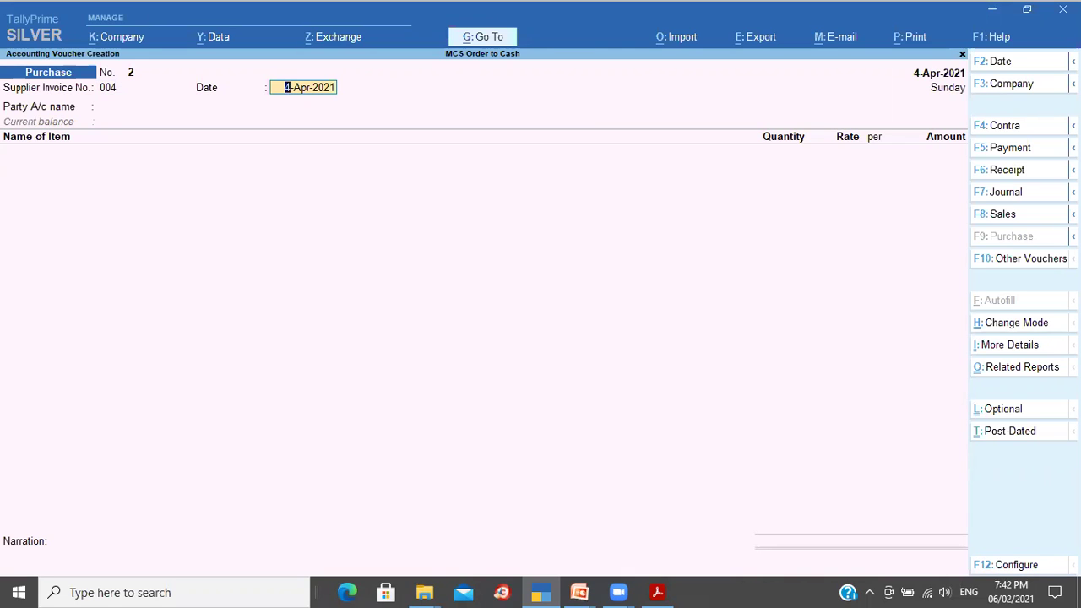
{"action": "key", "text": "Return"}
Step: Select Sushant Electronics as the party and link receipt note 1002 with its order details
{"action": "key", "text": "Down"}
{"action": "key", "text": "Down"}
{"action": "key", "text": "Down"}
{"action": "key", "text": "Down"}
{"action": "key", "text": "Down"}
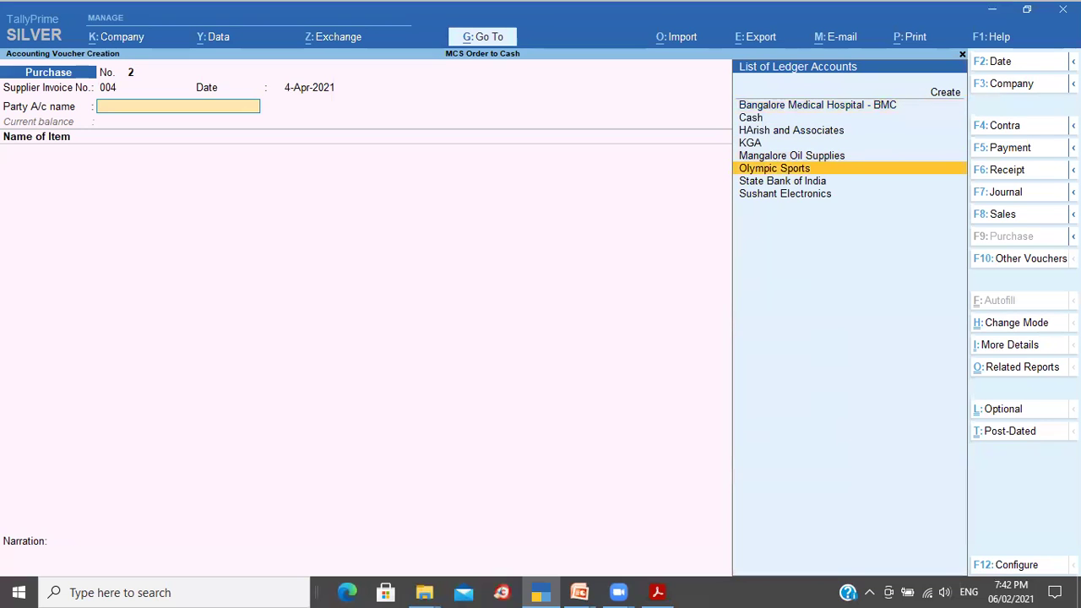
{"action": "key", "text": "Down"}
{"action": "key", "text": "Down"}
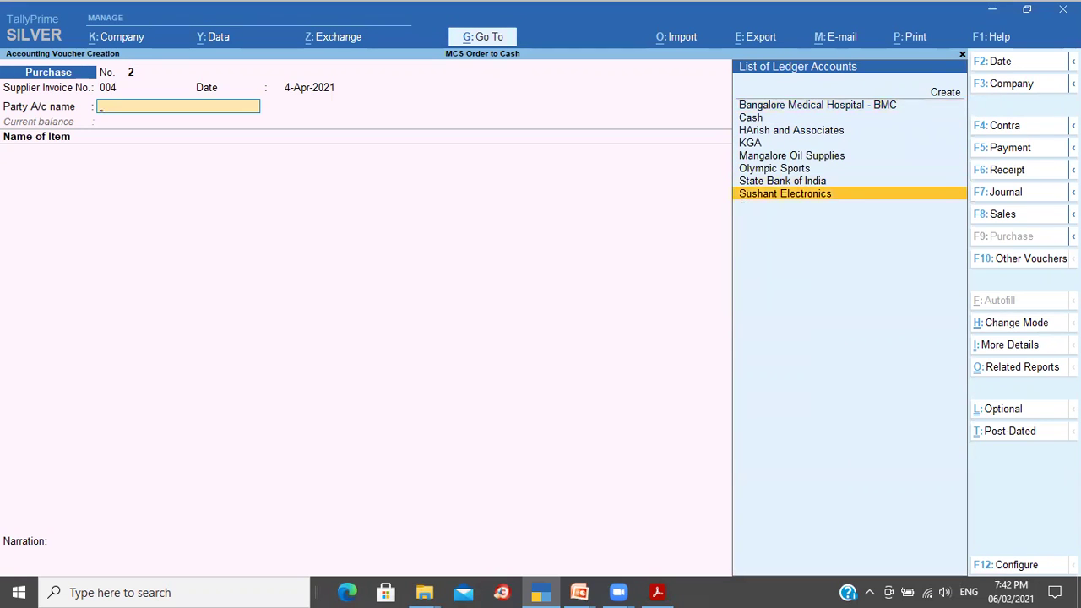
{"action": "key", "text": "Return"}
{"action": "key", "text": "Down"}
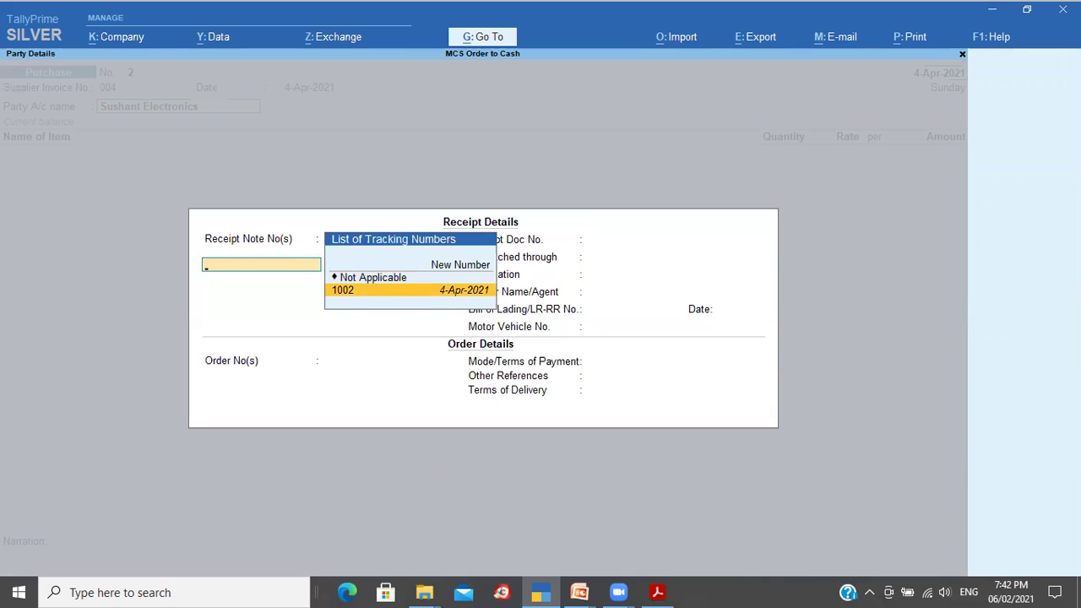
{"action": "key", "text": "Return"}
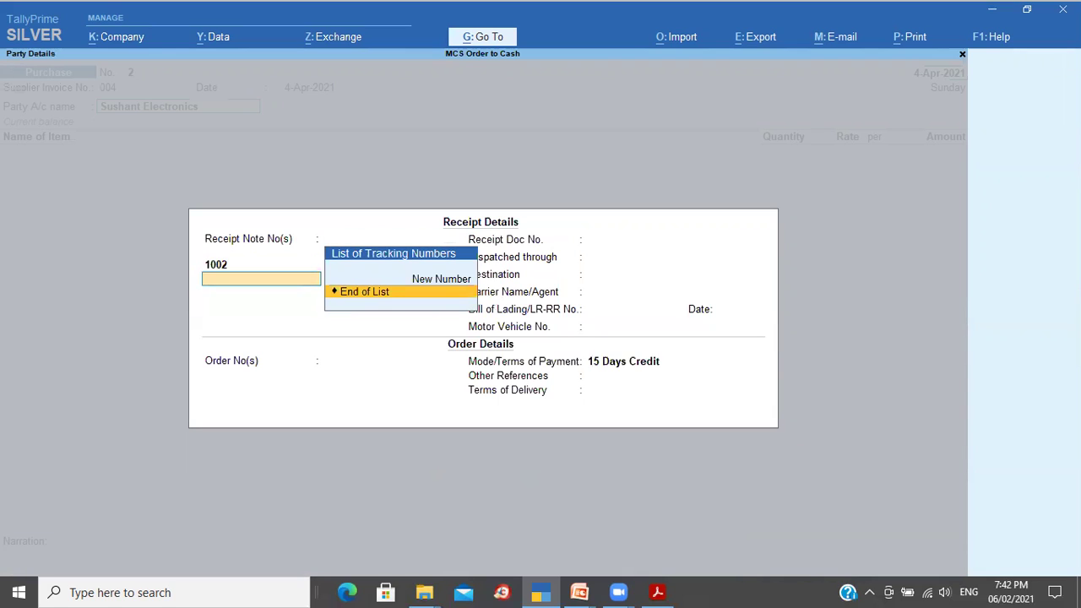
{"action": "key", "text": "Return"}
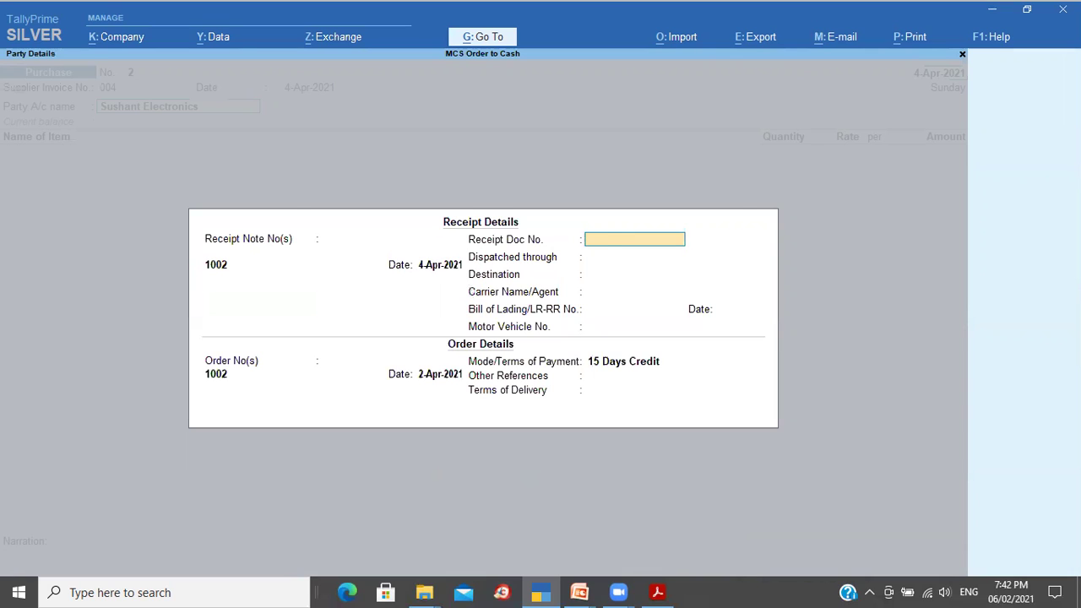
{"action": "key", "text": "ctrl+a"}
{"action": "key", "text": "ctrl+a"}
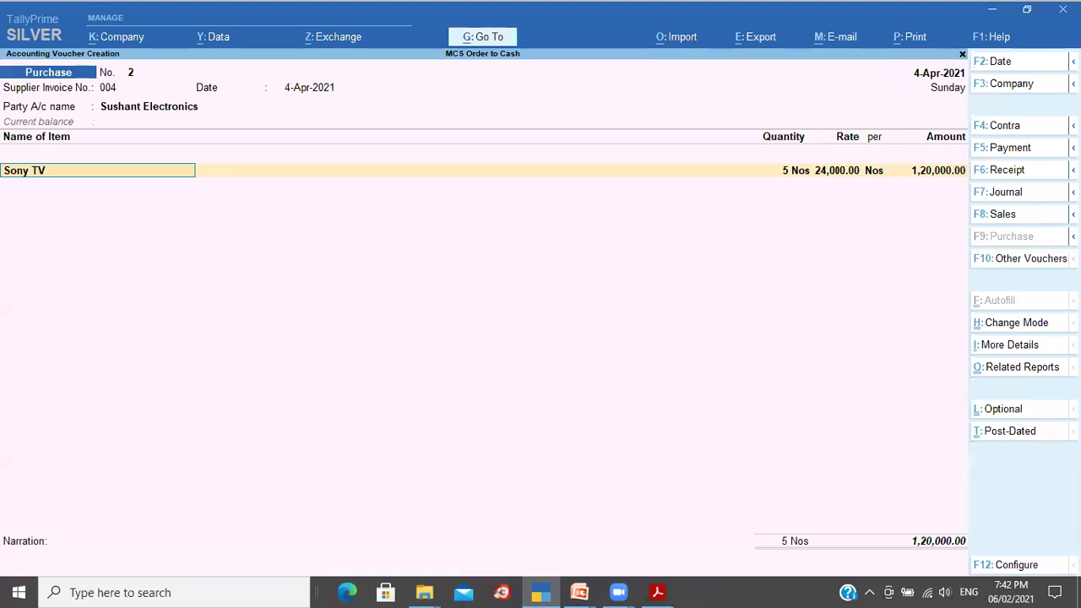
Step: Accept the Sony TV allocation (tracking 1002, 5 Nos) and post its amount to Purchase Account
{"action": "key", "text": "Return"}
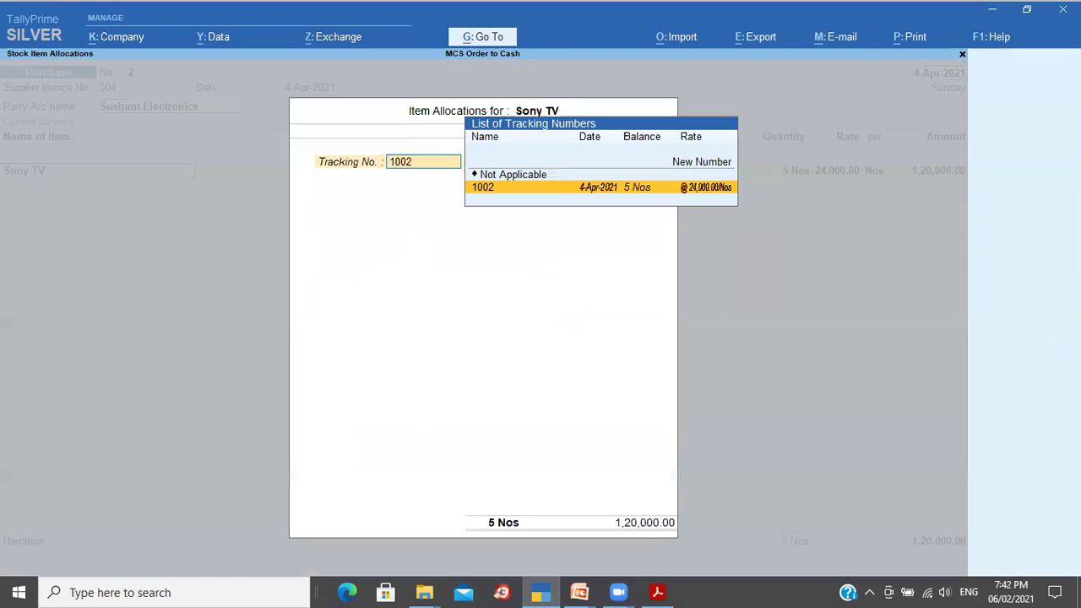
{"action": "key", "text": "Return"}
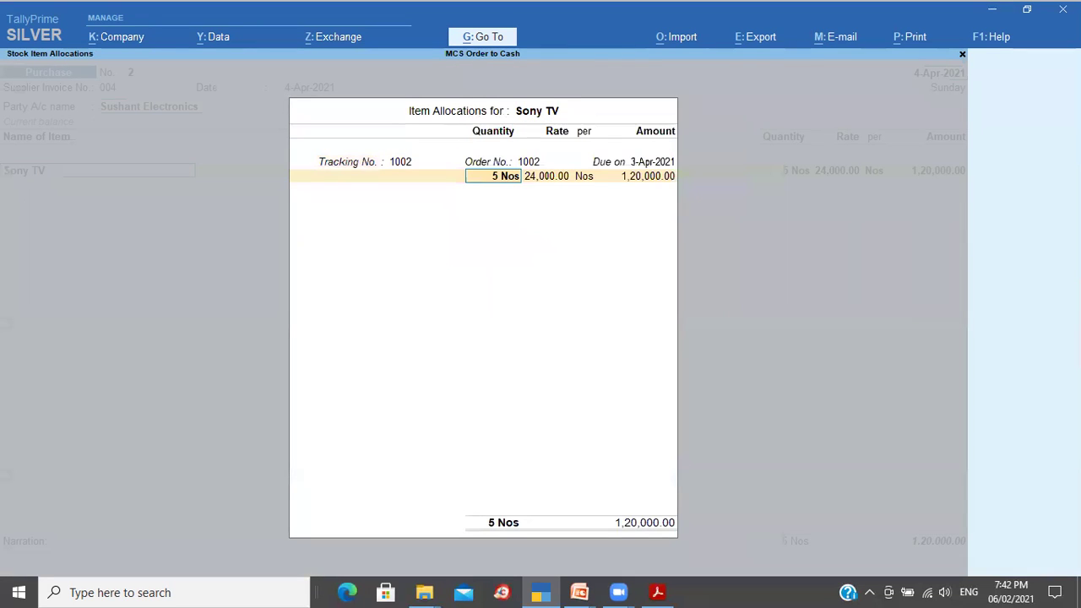
{"action": "key", "text": "Return"}
{"action": "key", "text": "Return"}
{"action": "key", "text": "Return"}
{"action": "key", "text": "Return"}
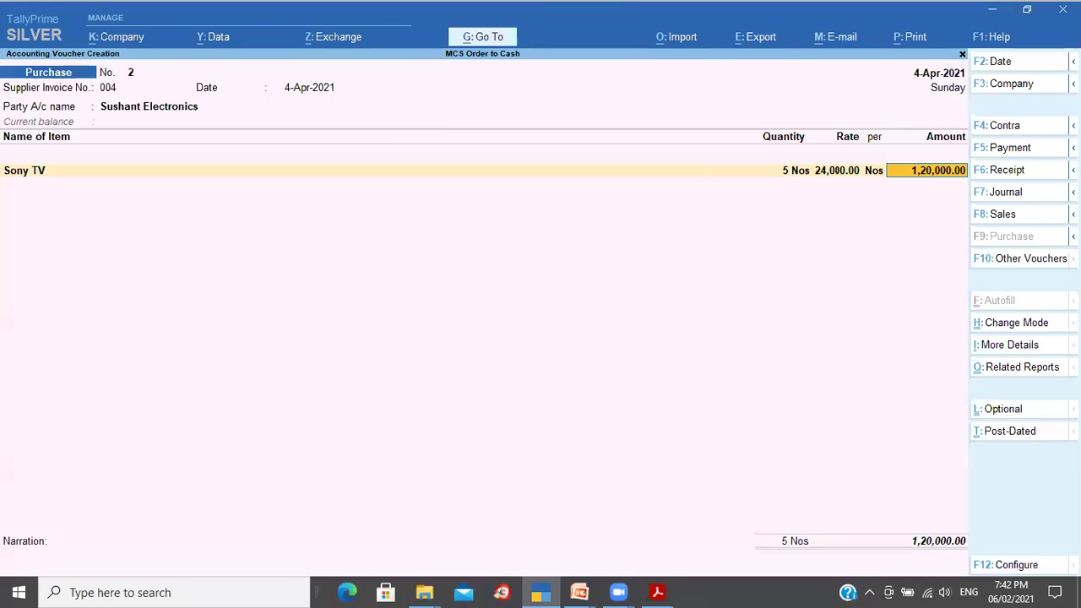
{"action": "key", "text": "Return"}
{"action": "type", "text": "s"}
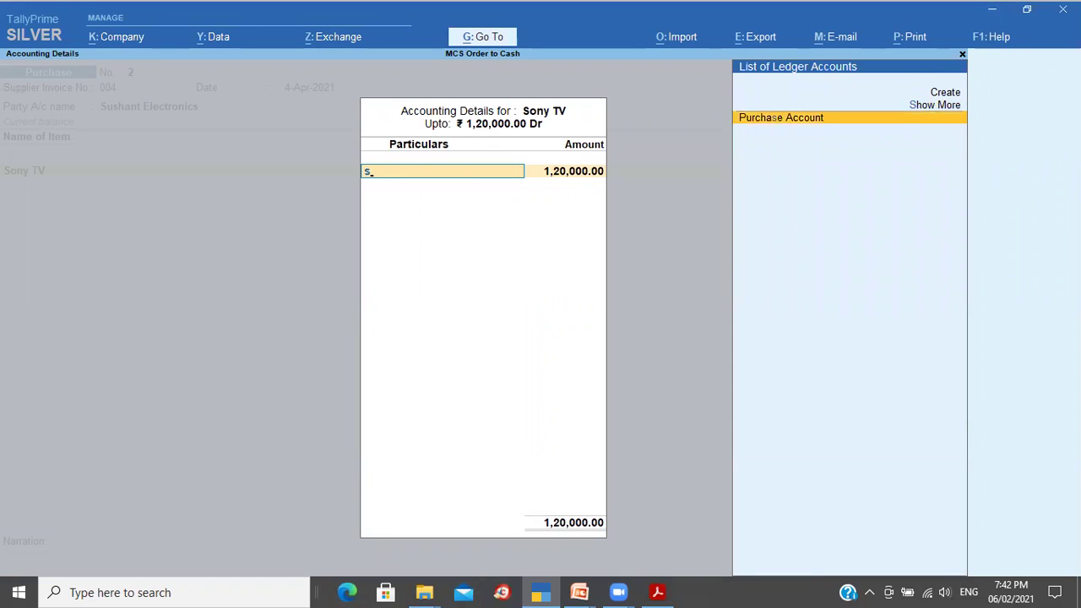
{"action": "key", "text": "Return"}
{"action": "key", "text": "Return"}
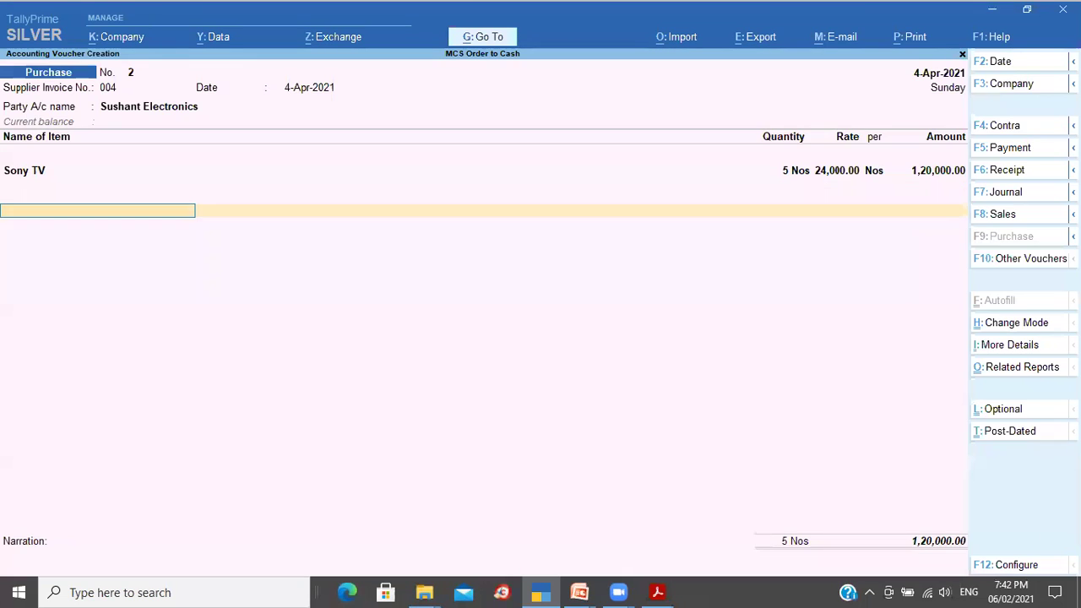
Step: Add bill reference New Ref 004 on 15-day credit with a narration, and save purchase voucher 2
{"action": "key", "text": "Return"}
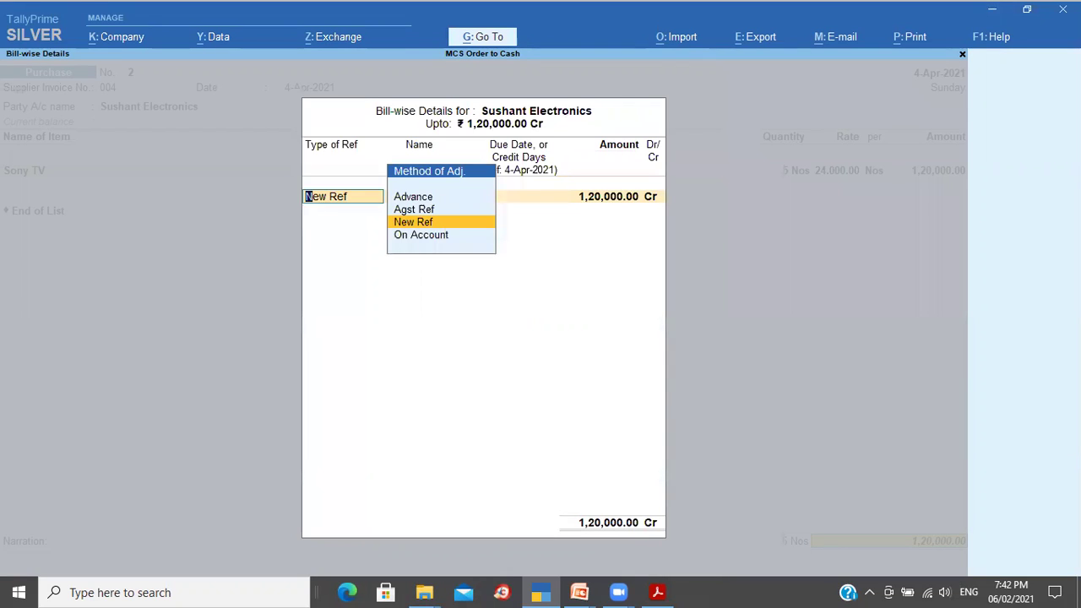
{"action": "key", "text": "Return"}
{"action": "key", "text": "Return"}
{"action": "type", "text": "15"}
{"action": "key", "text": "Return"}
{"action": "key", "text": "Return"}
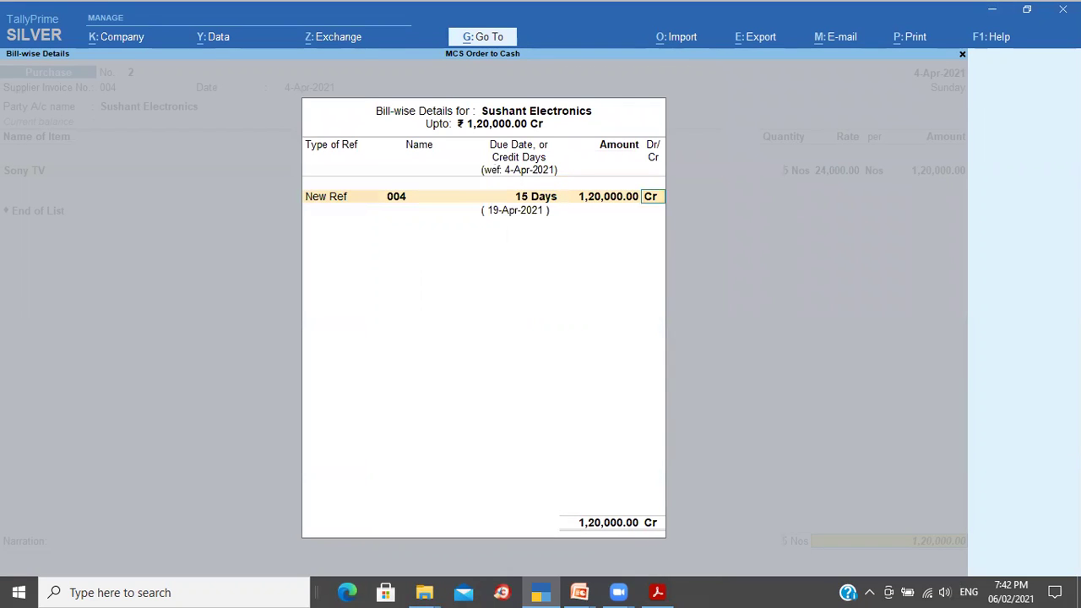
{"action": "key", "text": "Return"}
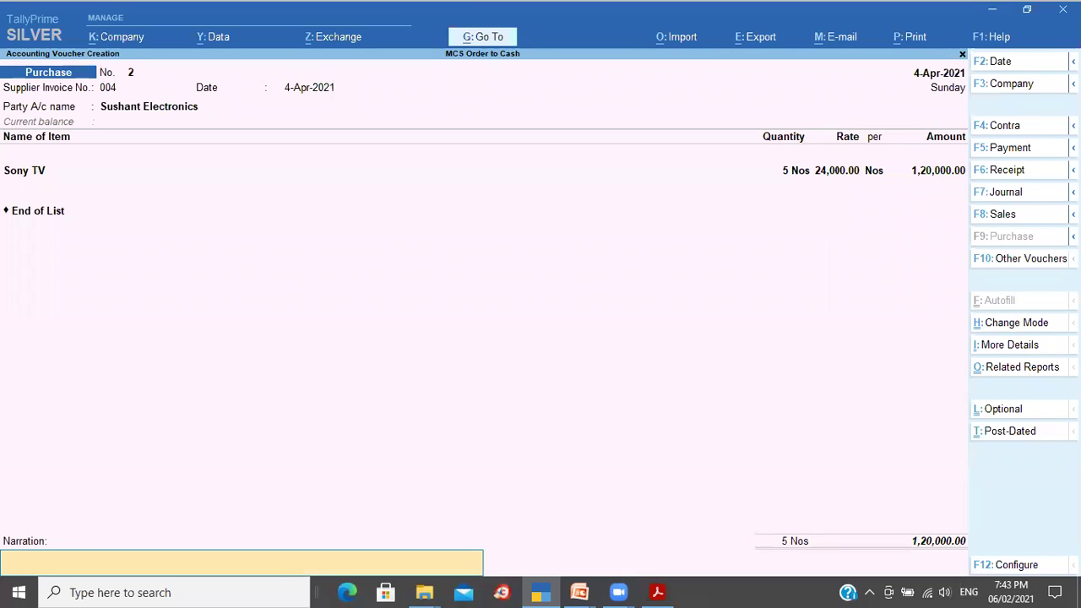
{"action": "key", "text": "ctrl+r"}
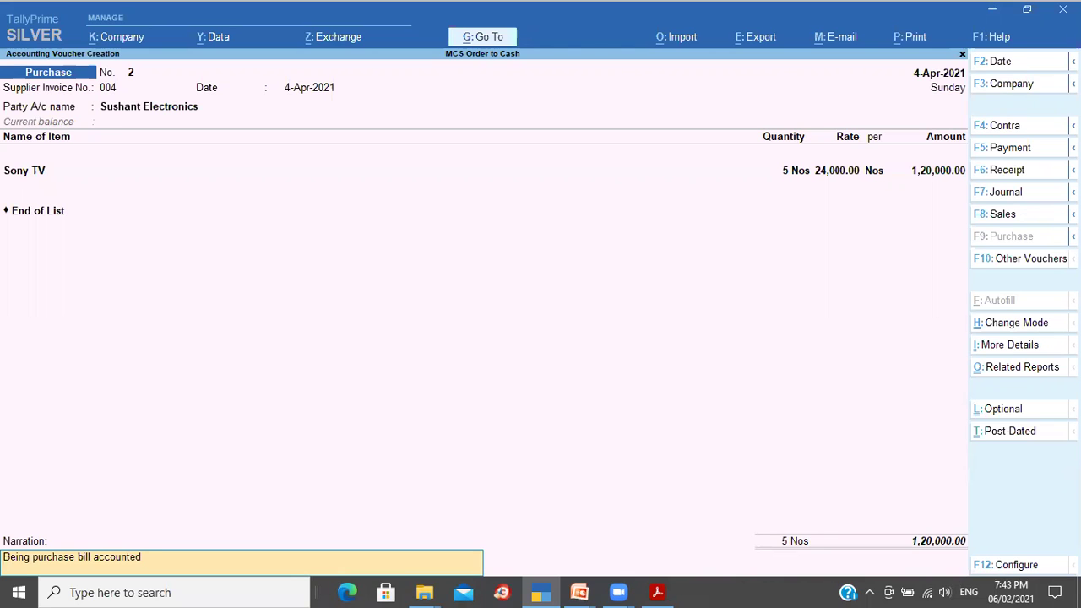
{"action": "key", "text": "Return"}
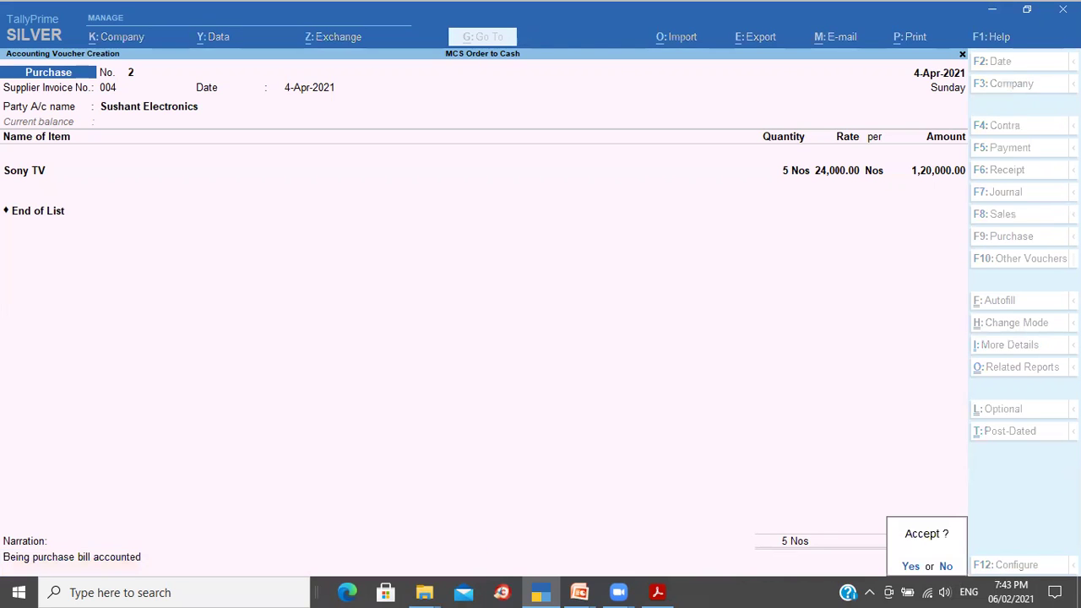
{"action": "key", "text": "Return"}
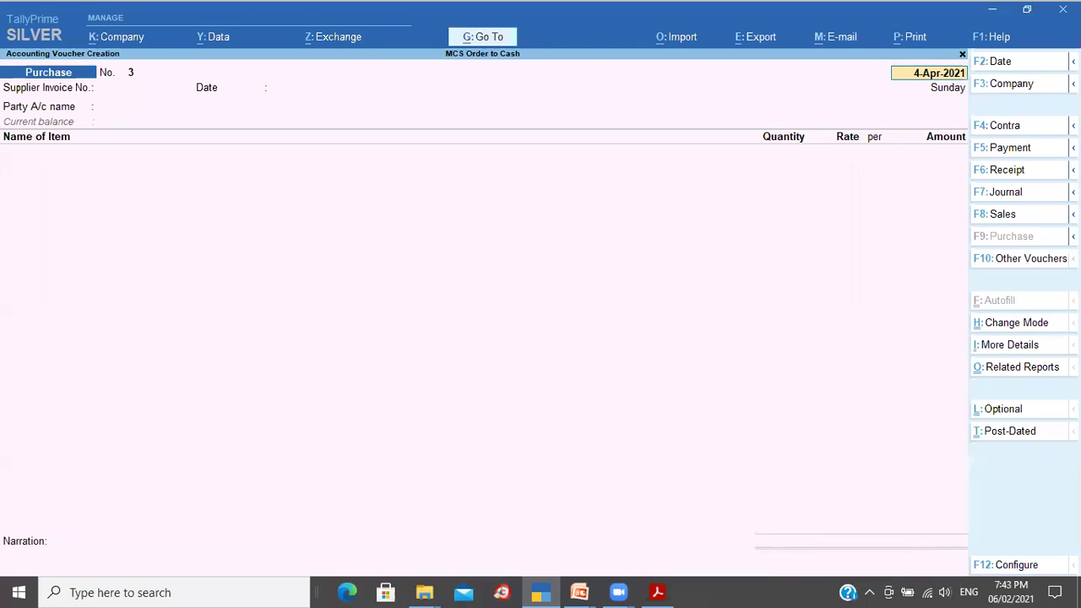
Step: Return to the menu and open the Stock Summary report, moving through the stock items
{"action": "key", "text": "Escape"}
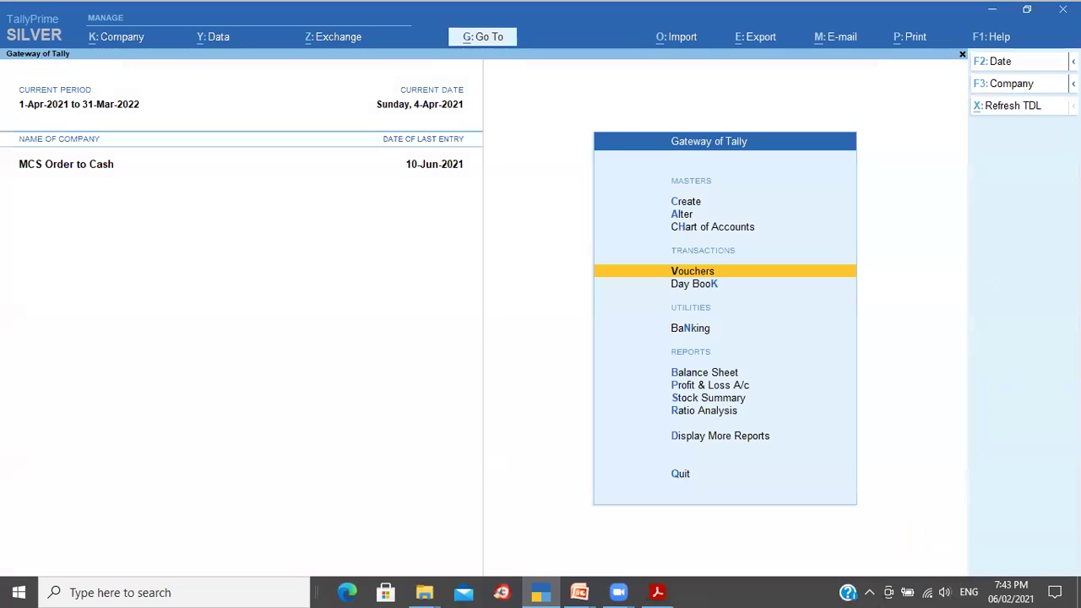
{"action": "key", "text": "s"}
{"action": "key", "text": "Down"}
{"action": "key", "text": "Down"}
{"action": "key", "text": "Down"}
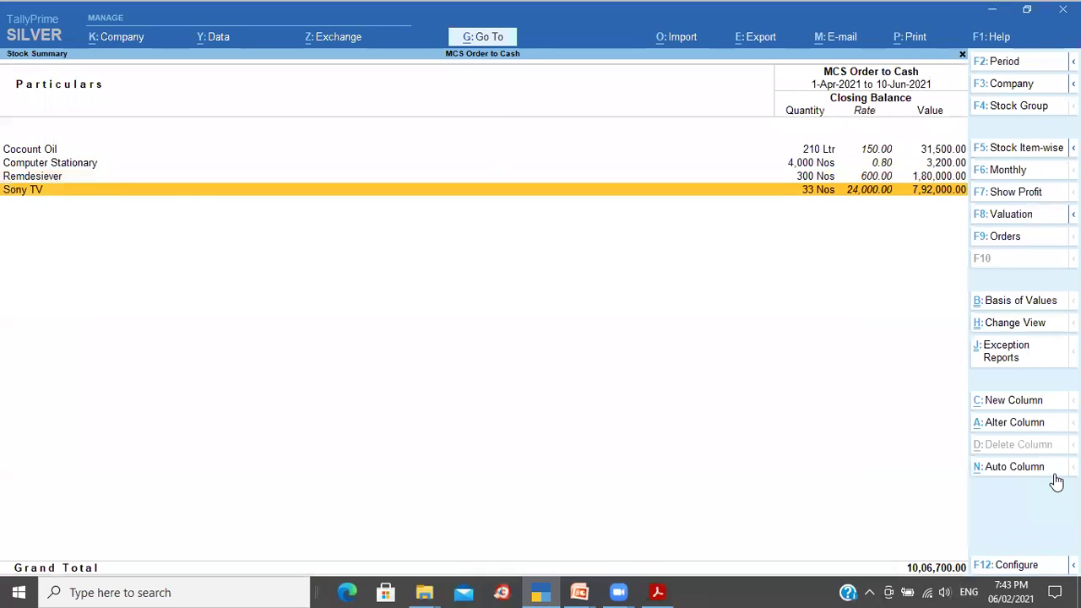
Step: Show the Opening Balance, Goods Inwards and Goods Outwards columns in the Stock Summary
{"action": "left_click", "coordinate": [1013, 564]}
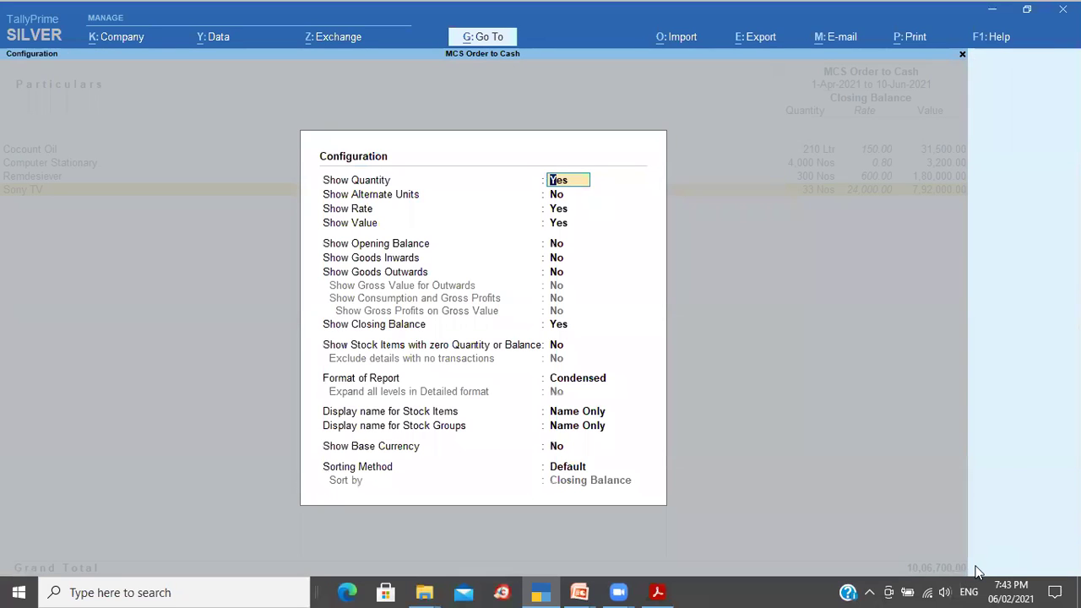
{"action": "key", "text": "Return"}
{"action": "key", "text": "Return"}
{"action": "key", "text": "Return"}
{"action": "key", "text": "Return"}
{"action": "type", "text": "y"}
{"action": "key", "text": "Return"}
{"action": "type", "text": "y"}
{"action": "key", "text": "Return"}
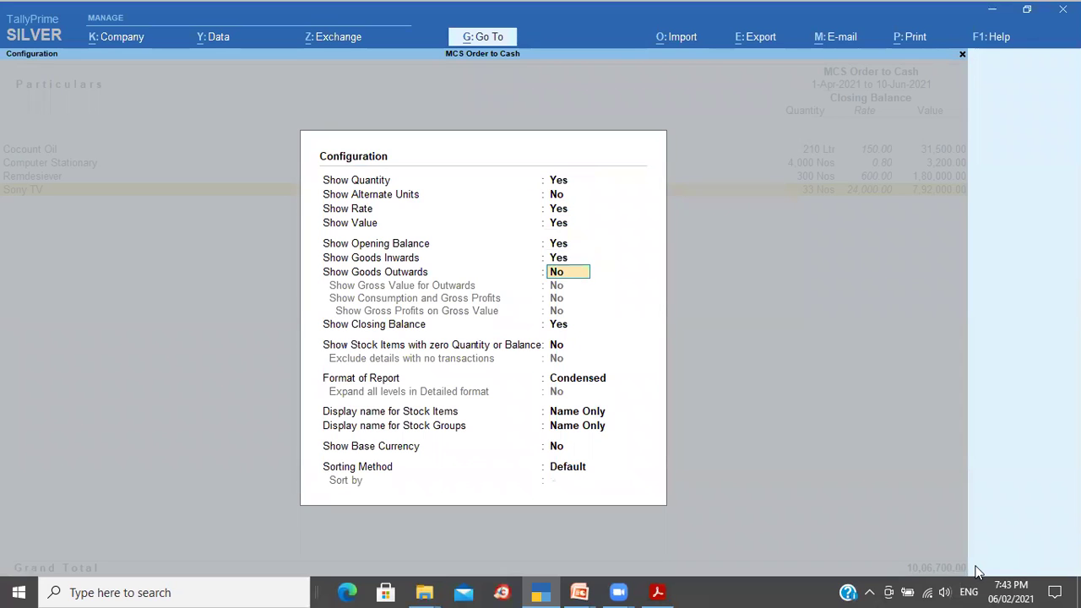
{"action": "type", "text": "y"}
{"action": "key", "text": "Return"}
{"action": "key", "text": "ctrl+a"}
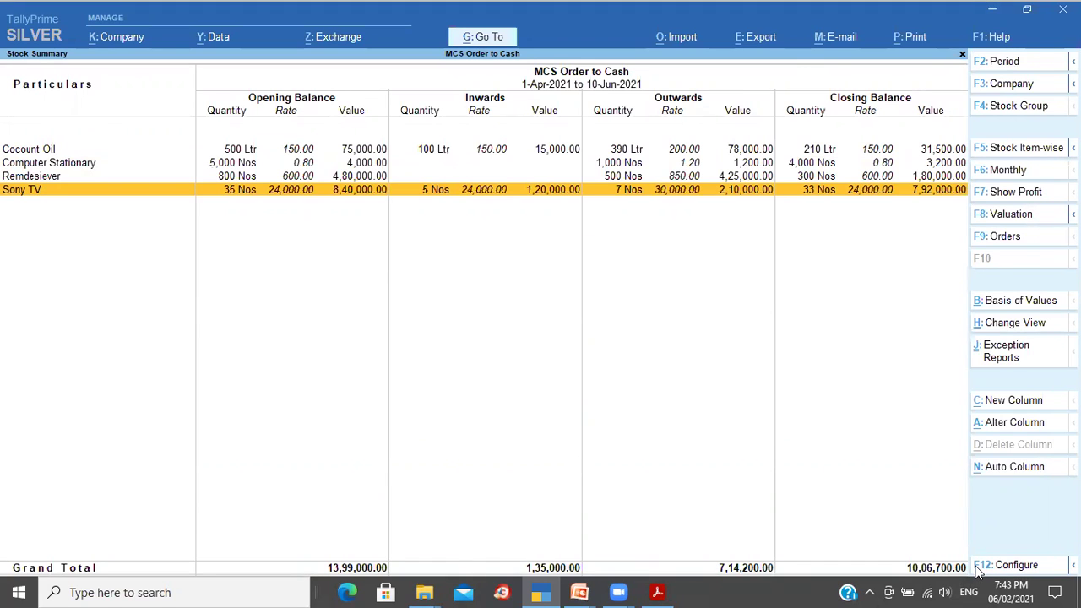
Step: Review Sony TV's April vouchers, including the Sushant Electronics purchase, then return to Gateway of Tally
{"action": "key", "text": "Return"}
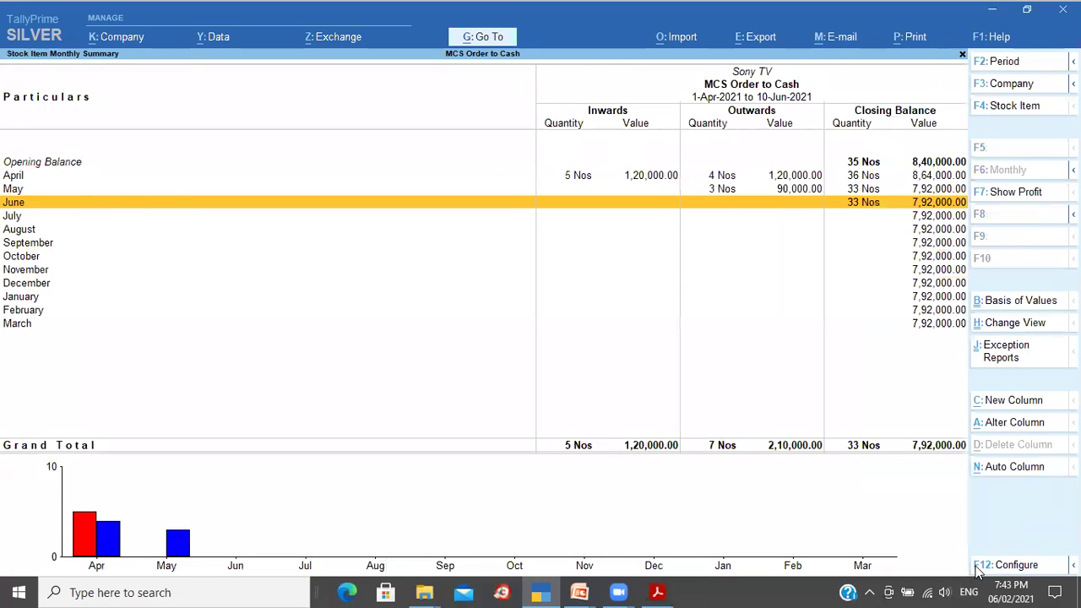
{"action": "key", "text": "Up"}
{"action": "key", "text": "Up"}
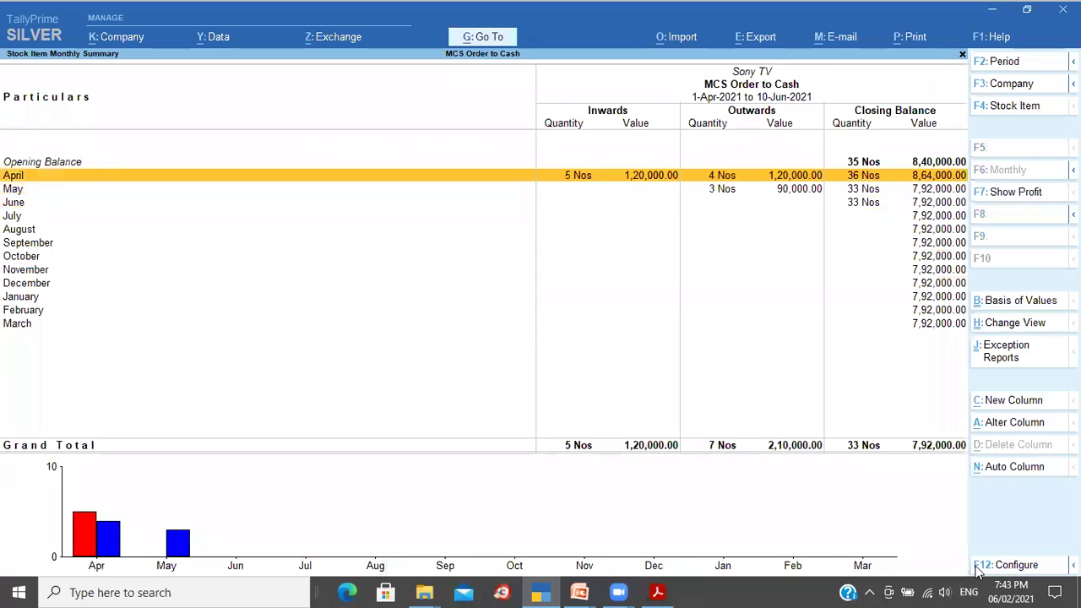
{"action": "key", "text": "Return"}
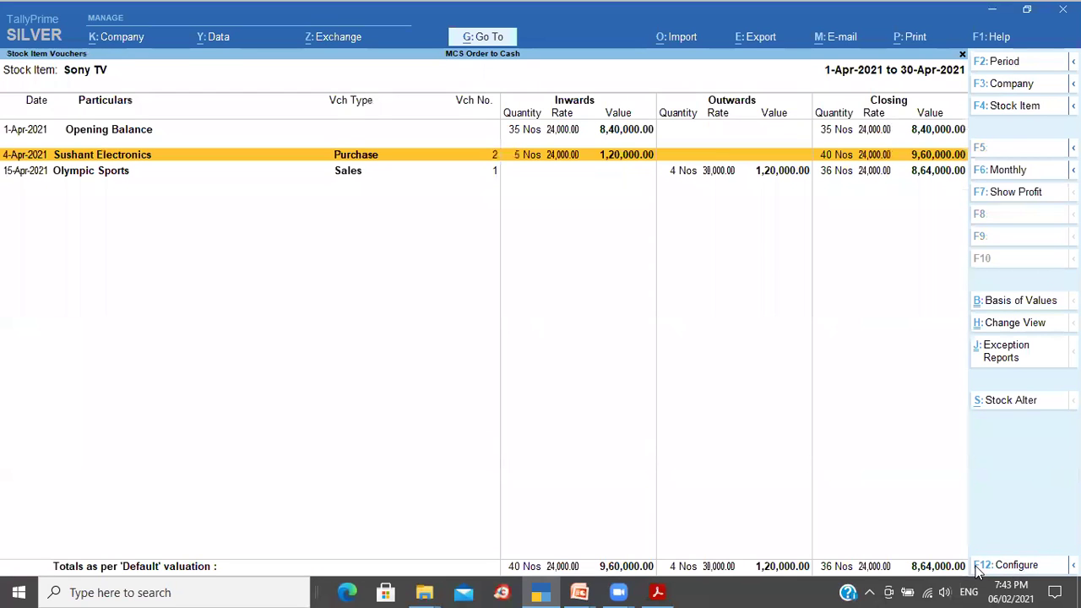
{"action": "key", "text": "Down"}
{"action": "key", "text": "Up"}
{"action": "key", "text": "Escape"}
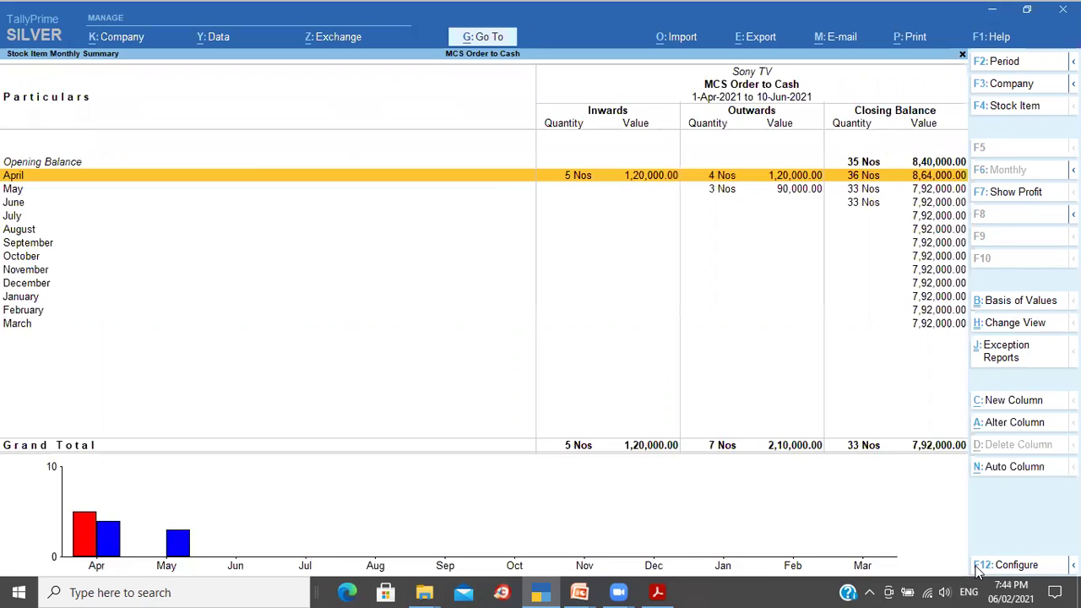
{"action": "key", "text": "Escape"}
{"action": "key", "text": "Escape"}
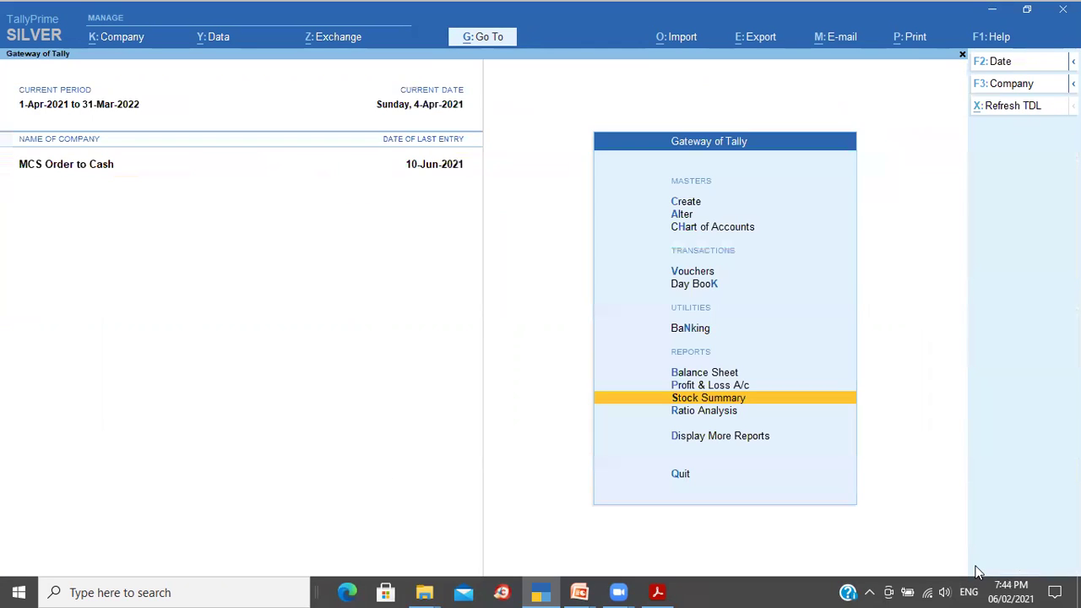
Step: Check Purchase Accounts at 1,35,000.00 in Profit & Loss, then switch to the PowerPoint slide show
{"action": "key", "text": "Up"}
{"action": "key", "text": "Return"}
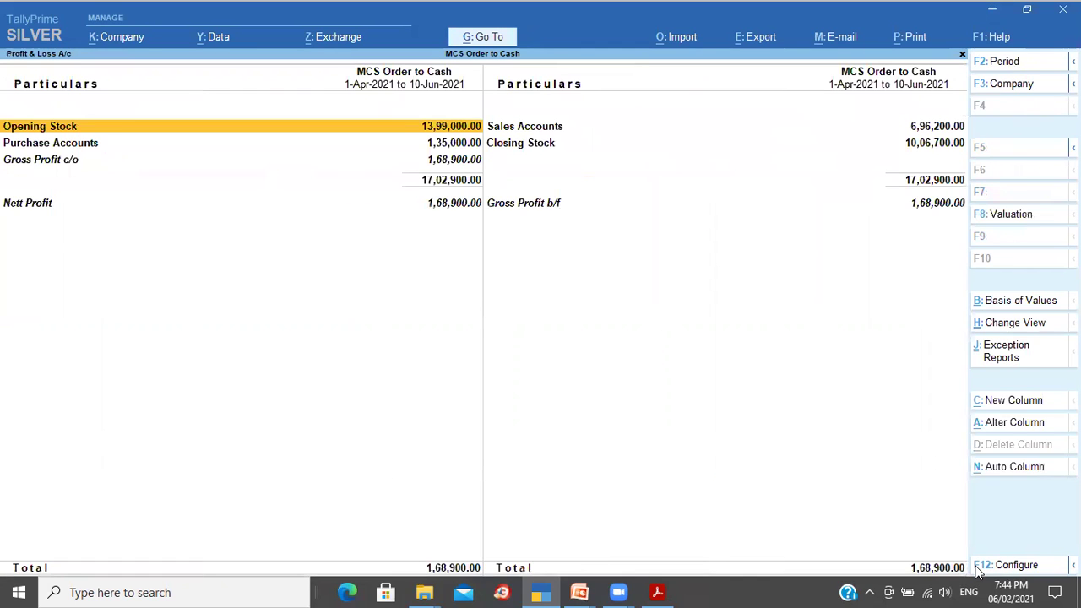
{"action": "key", "text": "Down"}
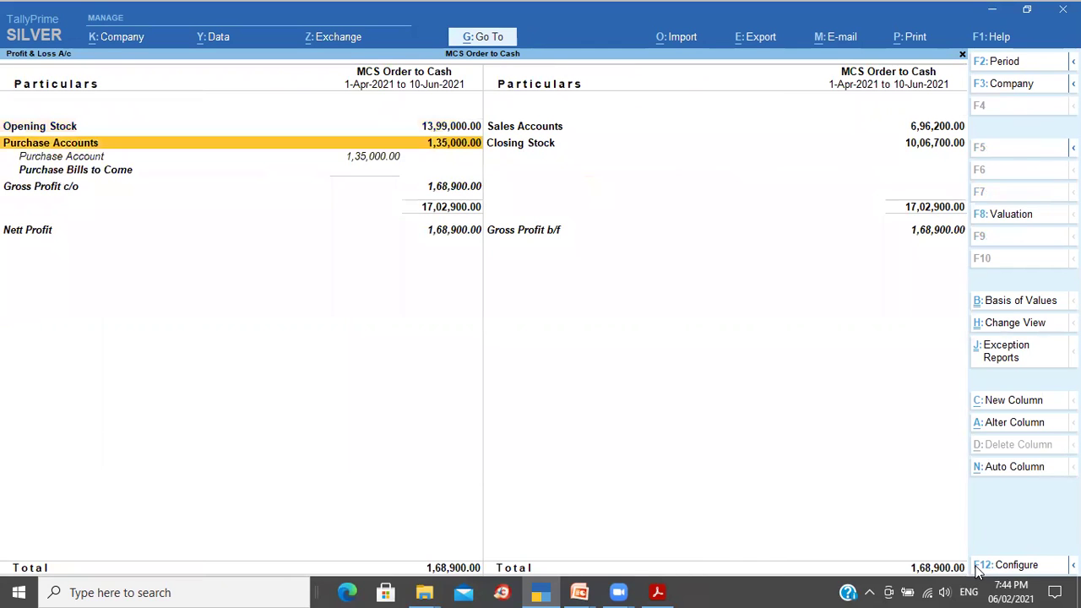
{"action": "key", "text": "Down"}
{"action": "key", "text": "Down"}
{"action": "key", "text": "Up"}
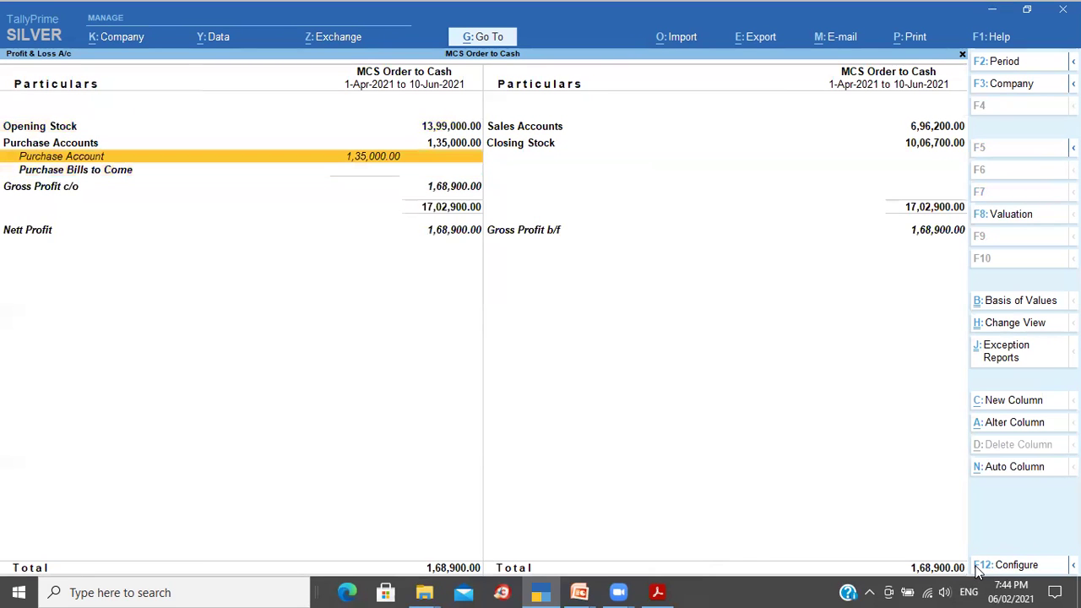
{"action": "key", "text": "Escape"}
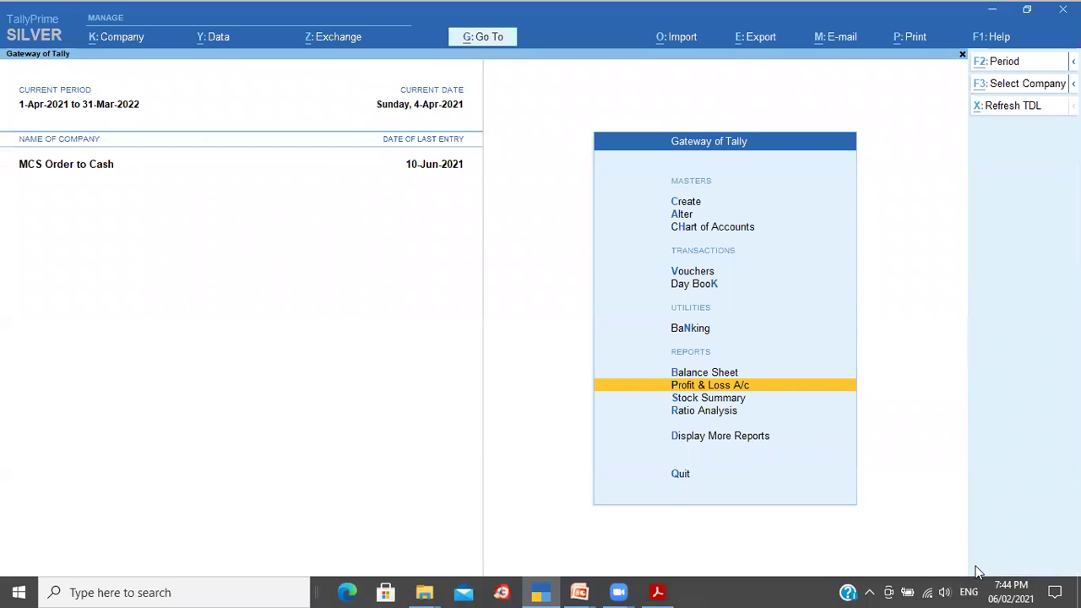
{"action": "key", "text": "alt+Tab"}
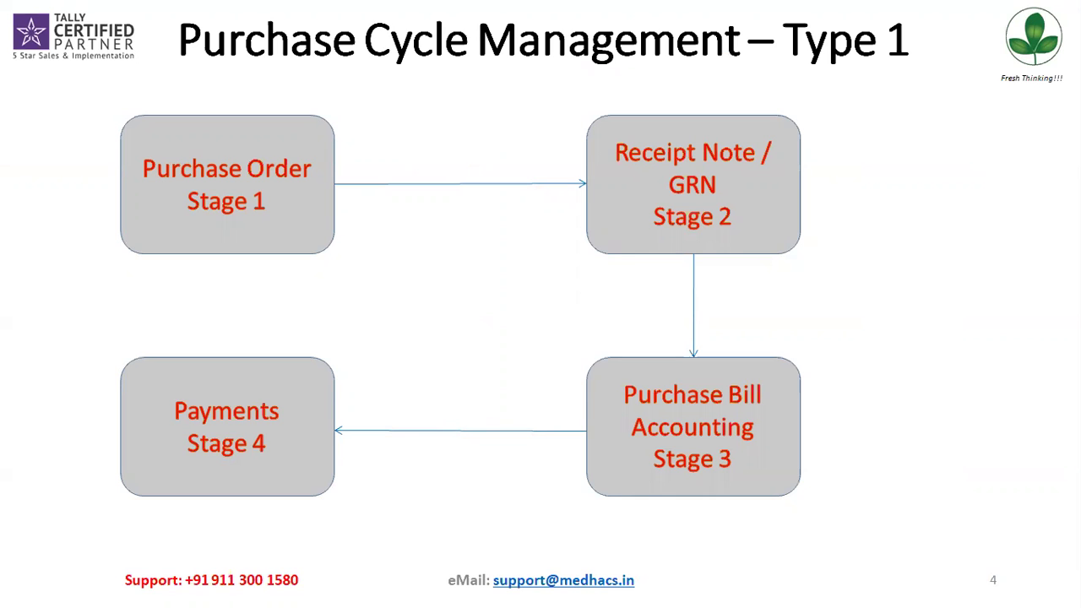
Step: End the Purchase Cycle Management slide show and switch back to TallyPrime
{"action": "key", "text": "Escape"}
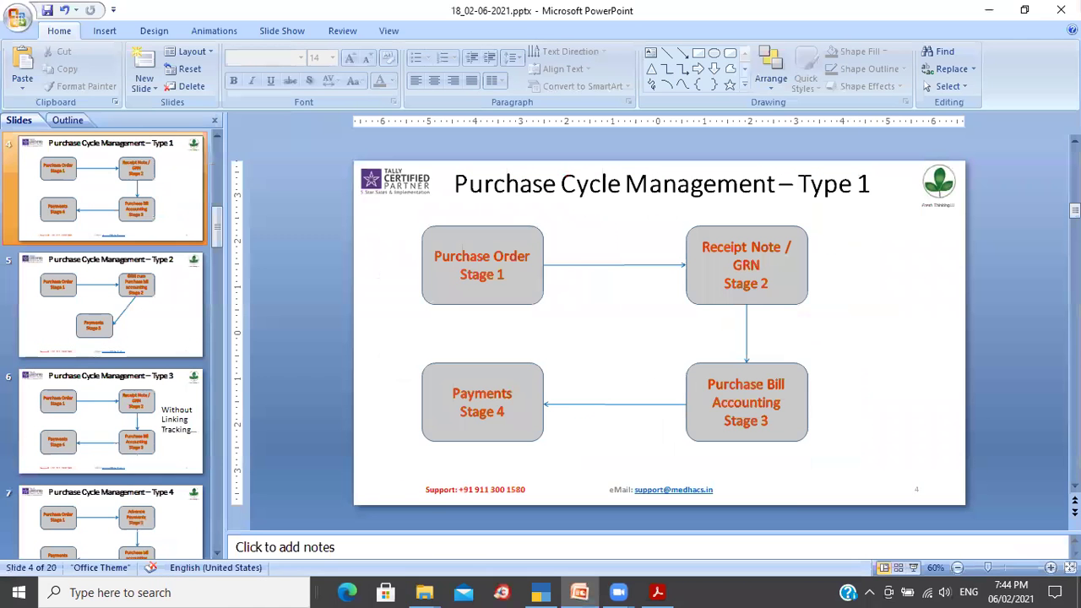
{"action": "key", "text": "alt+Tab"}
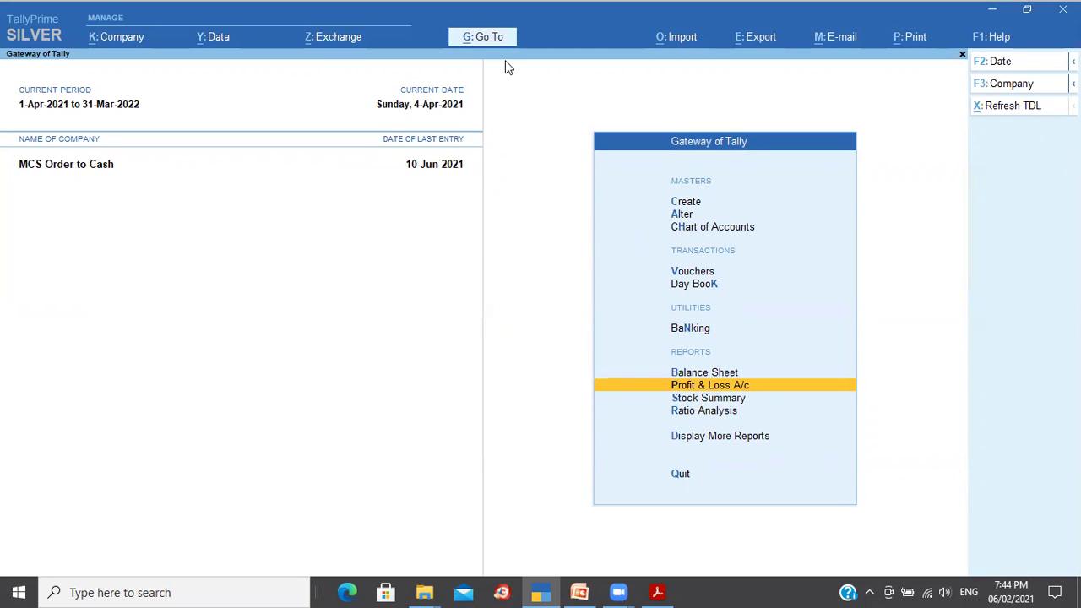
{"action": "left_click", "coordinate": [478, 38]}
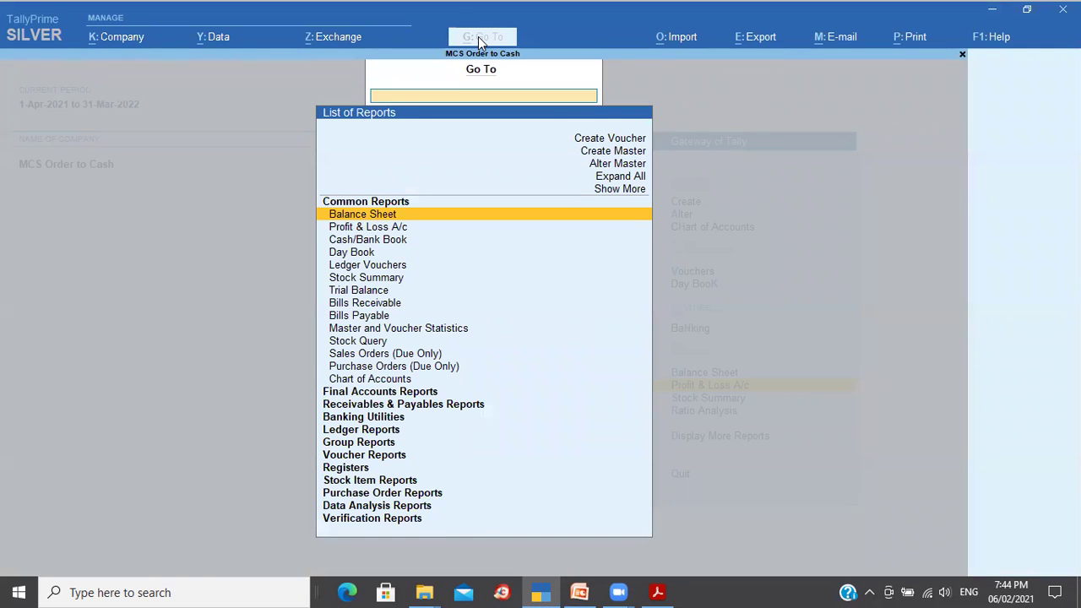
{"action": "type", "text": "bi"}
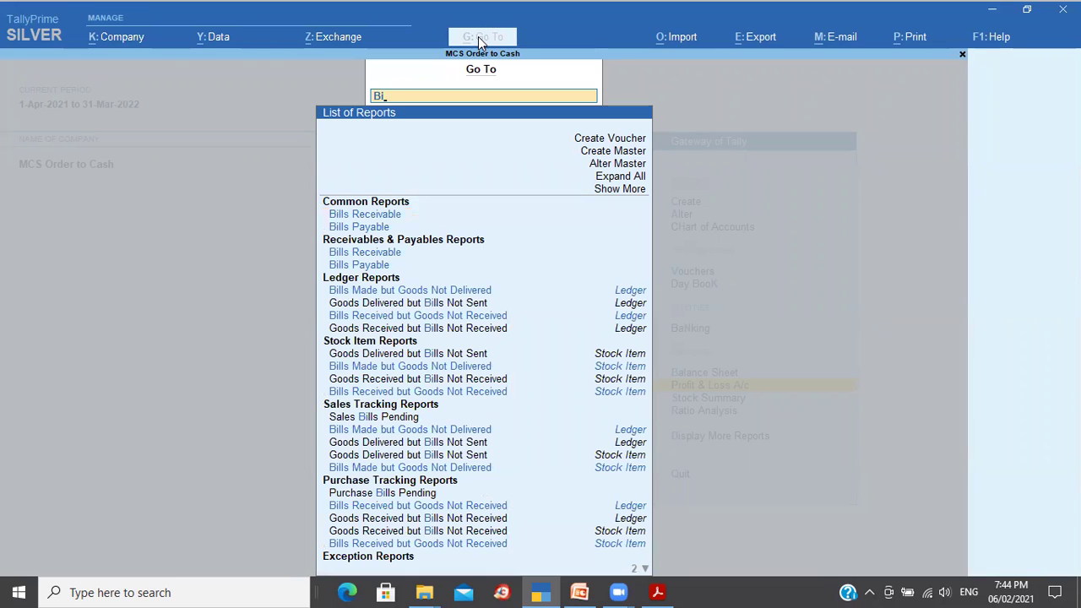
{"action": "type", "text": "lls"}
{"action": "key", "text": "Down"}
{"action": "key", "text": "Down"}
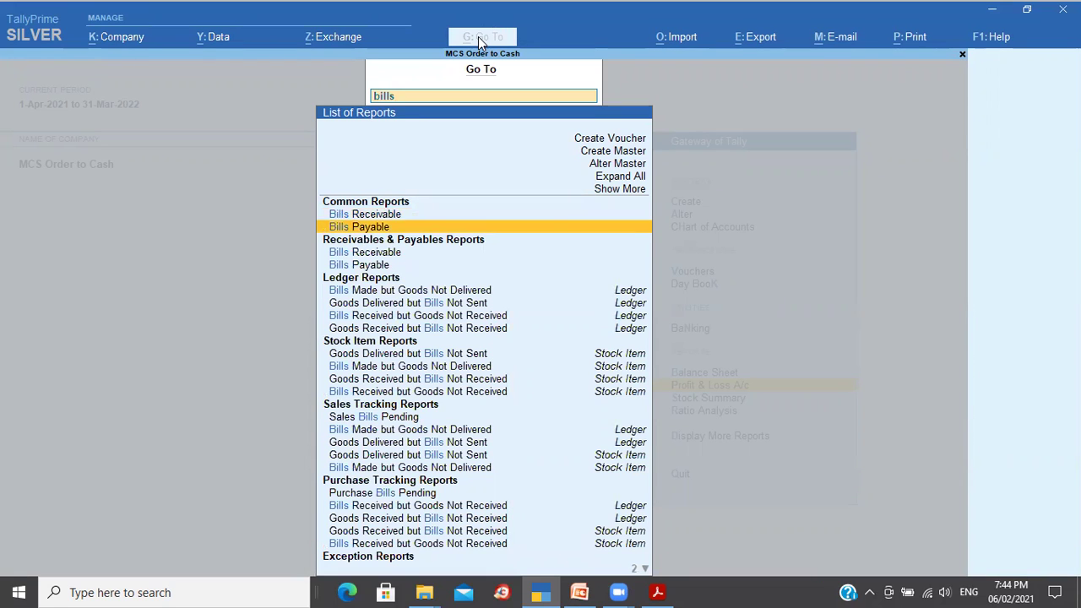
{"action": "key", "text": "Return"}
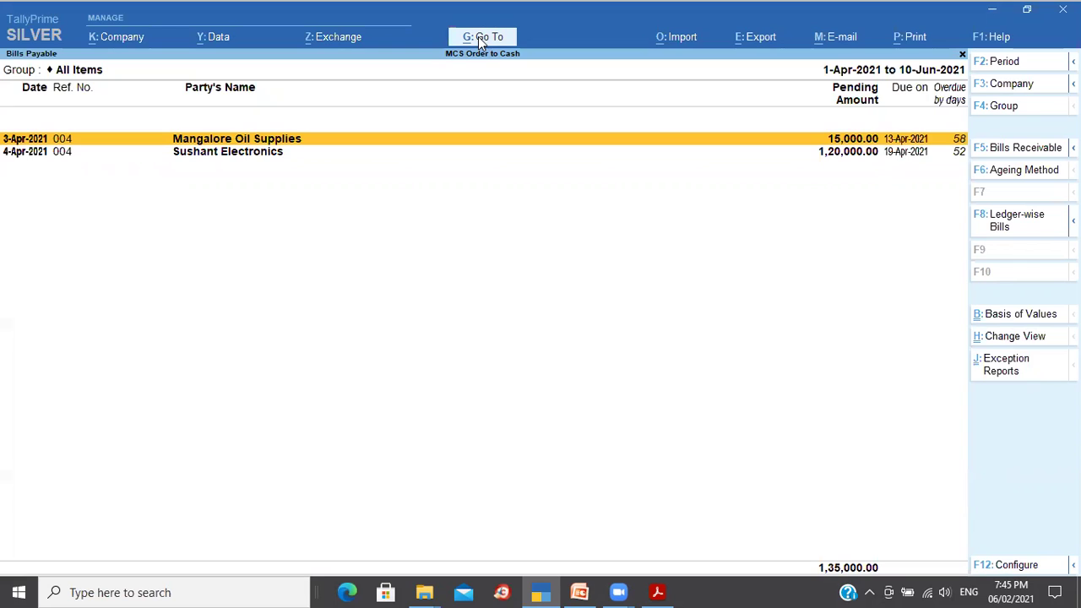
{"action": "key", "text": "Down"}
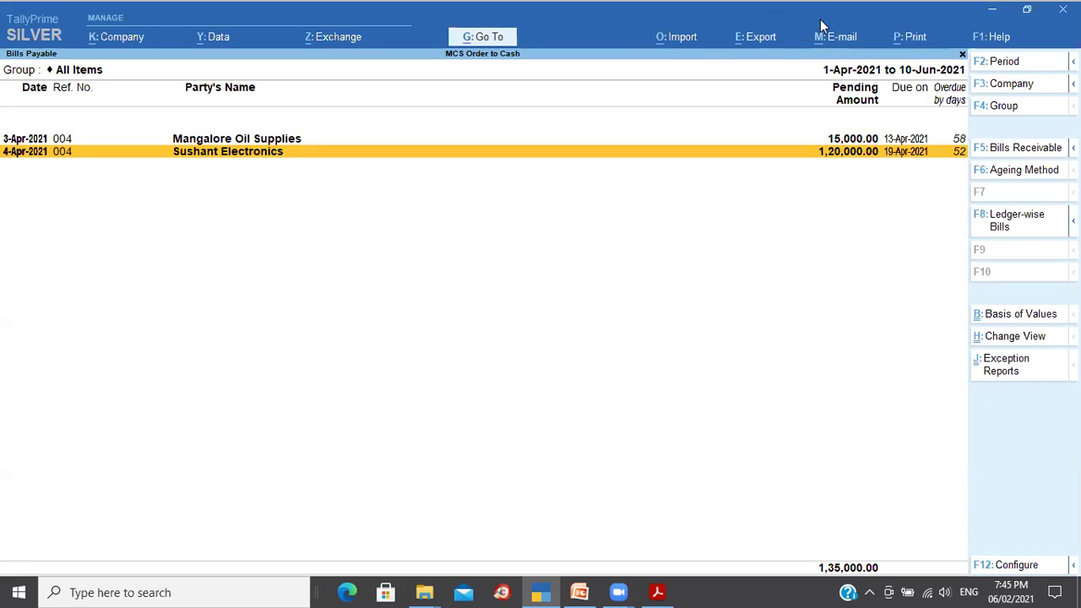
{"action": "left_click", "coordinate": [1022, 230]}
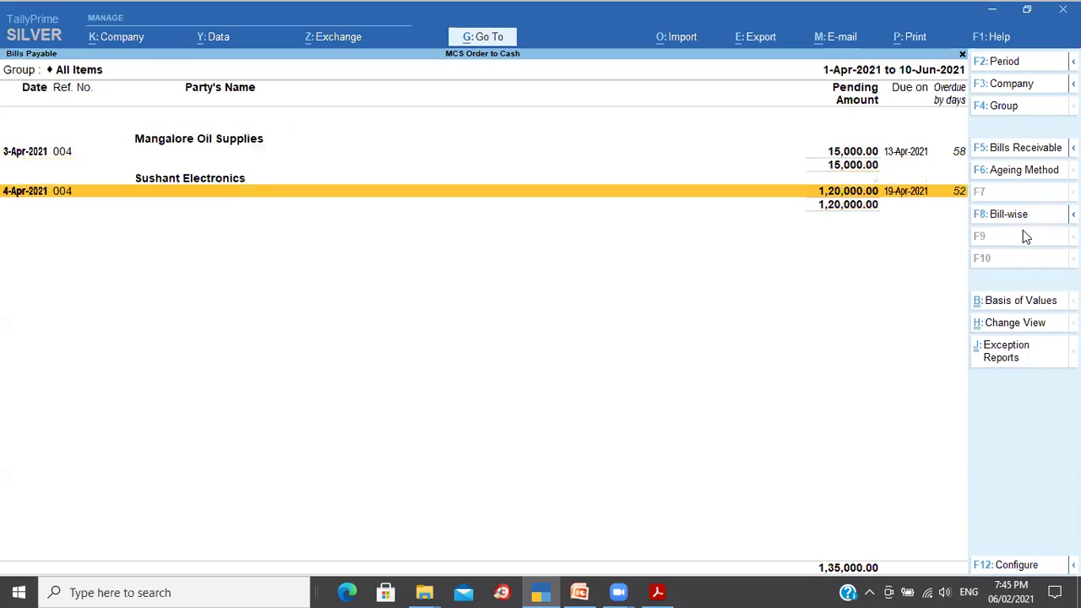
{"action": "key", "text": "Up"}
{"action": "key", "text": "Up"}
{"action": "key", "text": "Up"}
{"action": "key", "text": "Up"}
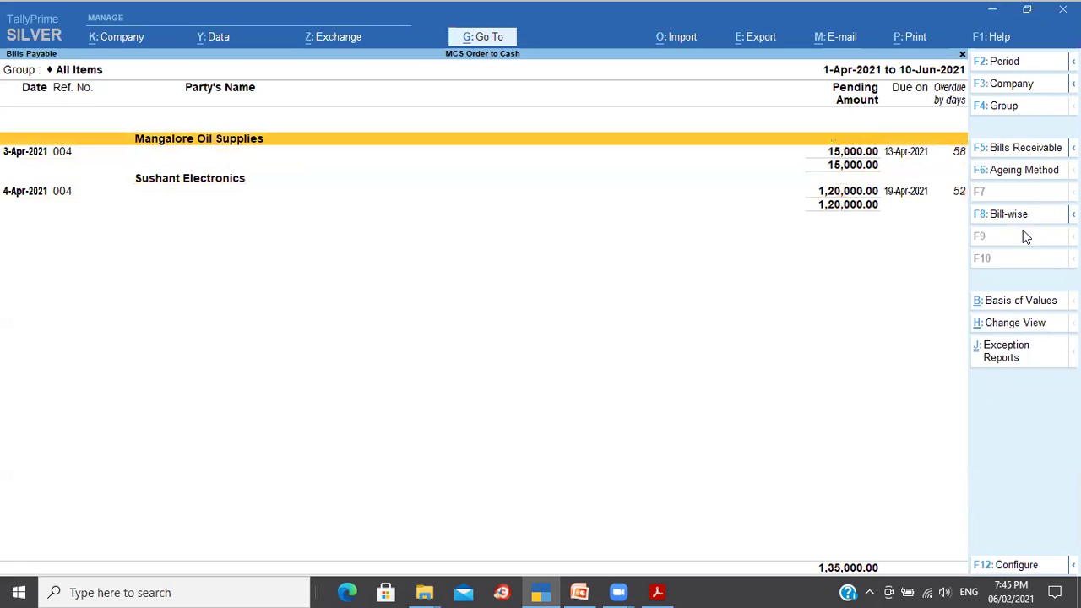
{"action": "key", "text": "Down"}
{"action": "key", "text": "Down"}
{"action": "key", "text": "Down"}
{"action": "key", "text": "Down"}
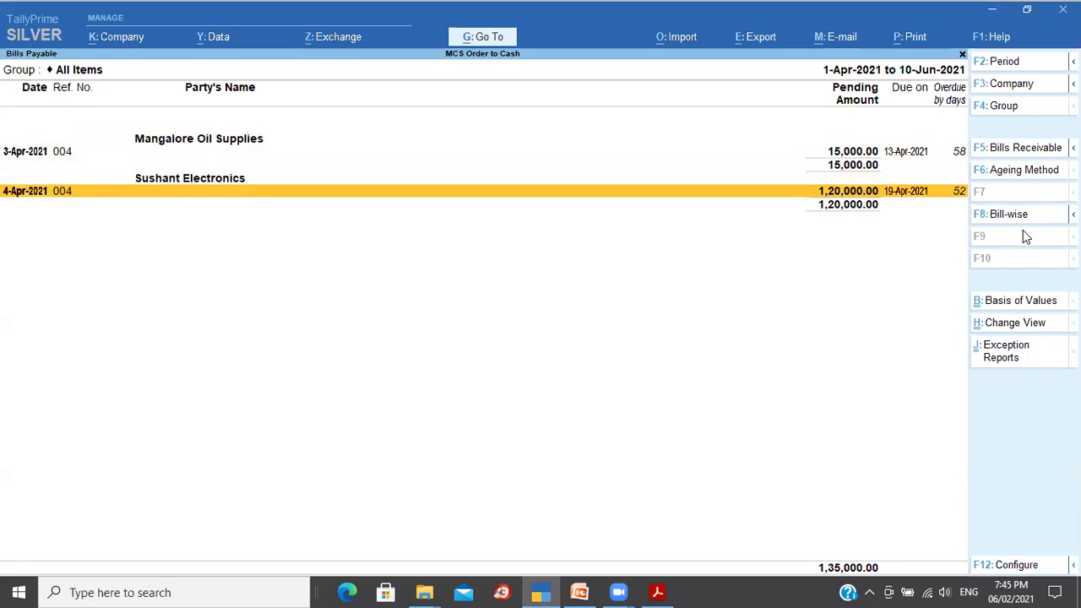
{"action": "key", "text": "Up"}
{"action": "key", "text": "Up"}
{"action": "key", "text": "Up"}
{"action": "key", "text": "Up"}
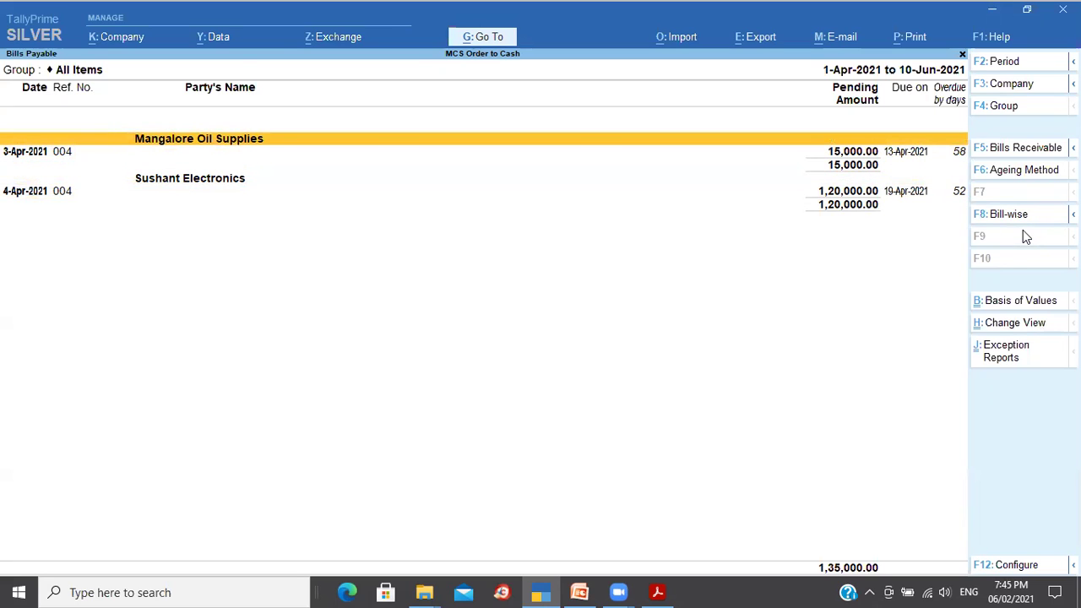
{"action": "key", "text": "Escape"}
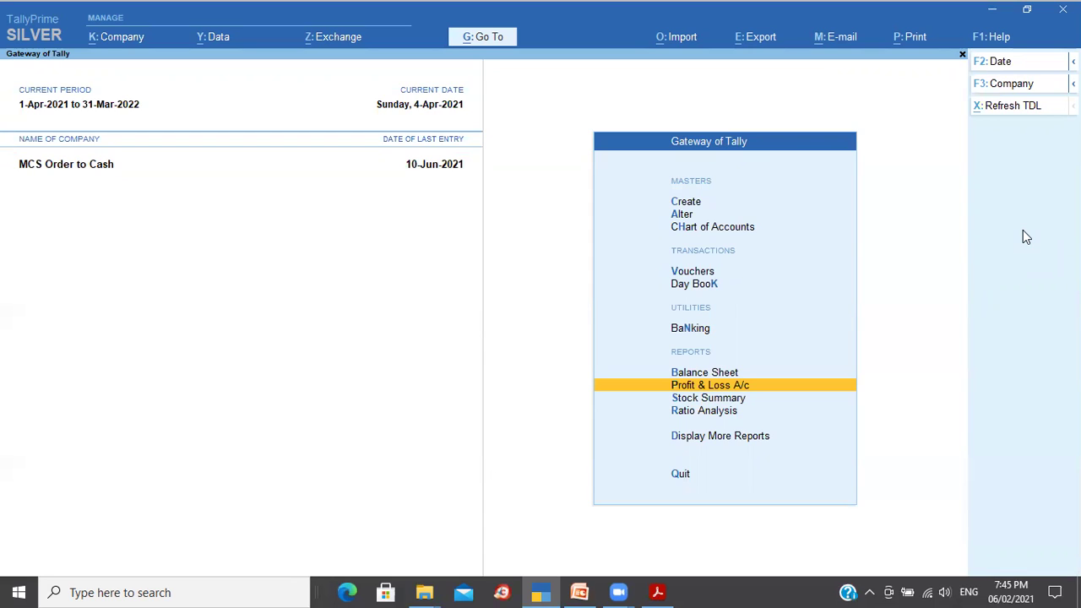
Step: Open Sushant Electronics' ledger bill-wise and mark bill 004 (1,20,000.00) for settlement
{"action": "key", "text": "d"}
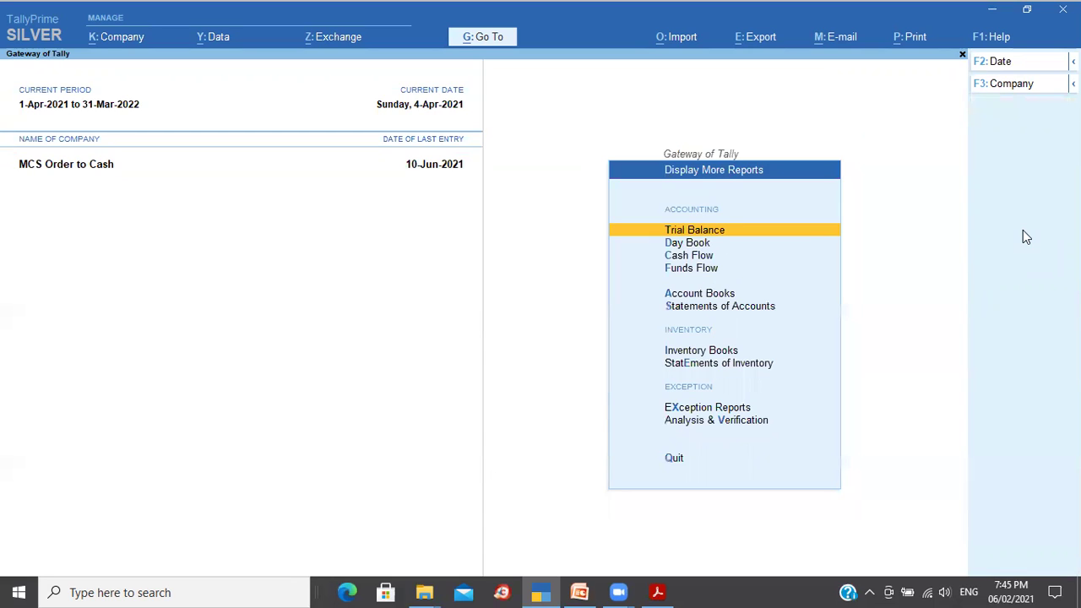
{"action": "key", "text": "a"}
{"action": "key", "text": "l"}
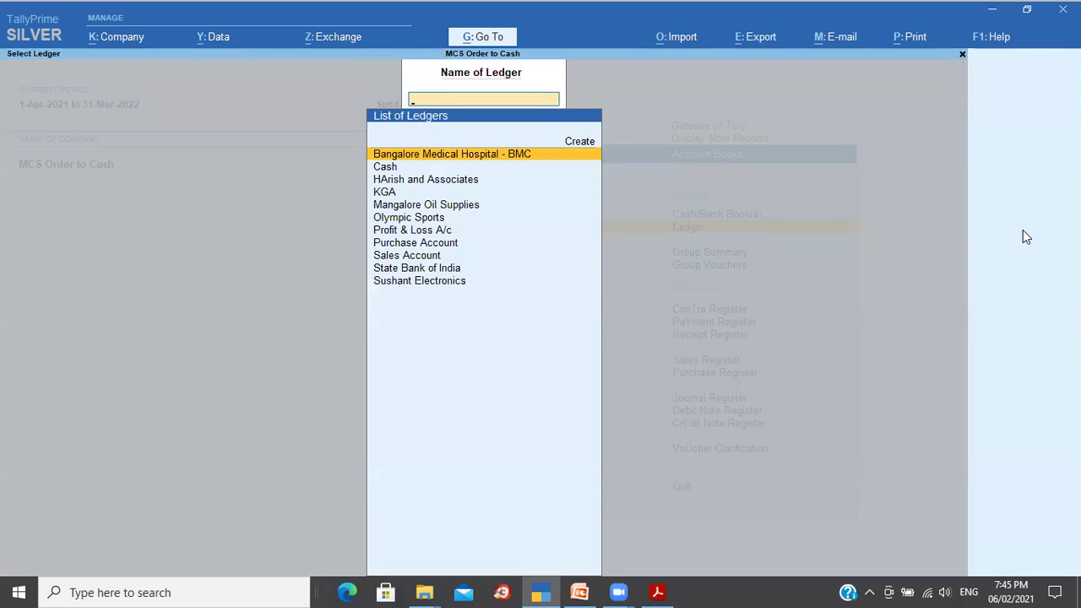
{"action": "key", "text": "Down"}
{"action": "key", "text": "Down"}
{"action": "key", "text": "Down"}
{"action": "key", "text": "Down"}
{"action": "key", "text": "Down"}
{"action": "key", "text": "Down"}
{"action": "key", "text": "Down"}
{"action": "key", "text": "Down"}
{"action": "key", "text": "Down"}
{"action": "key", "text": "Down"}
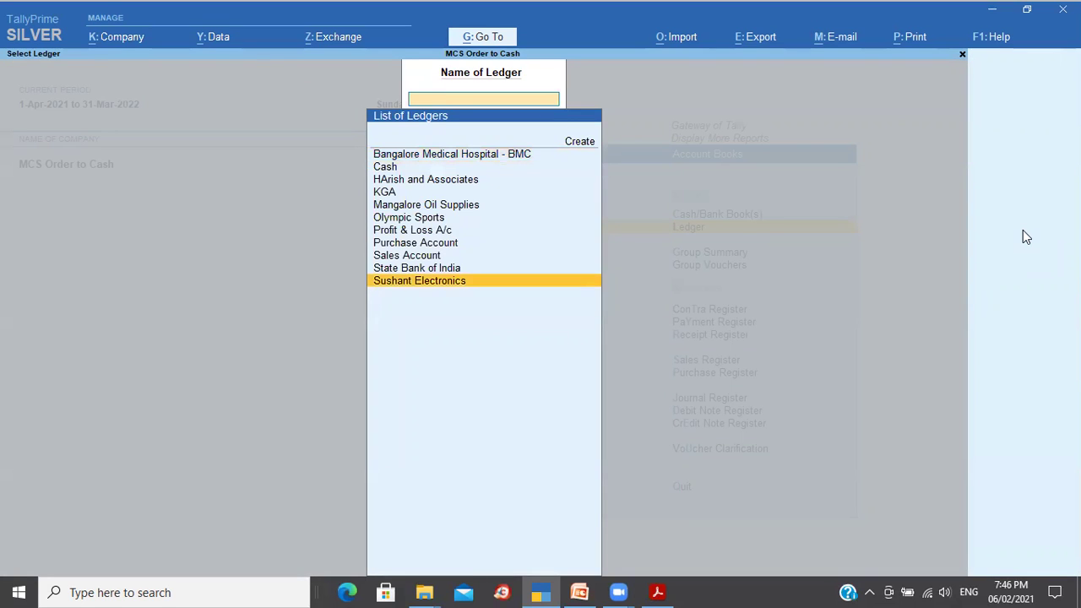
{"action": "key", "text": "Return"}
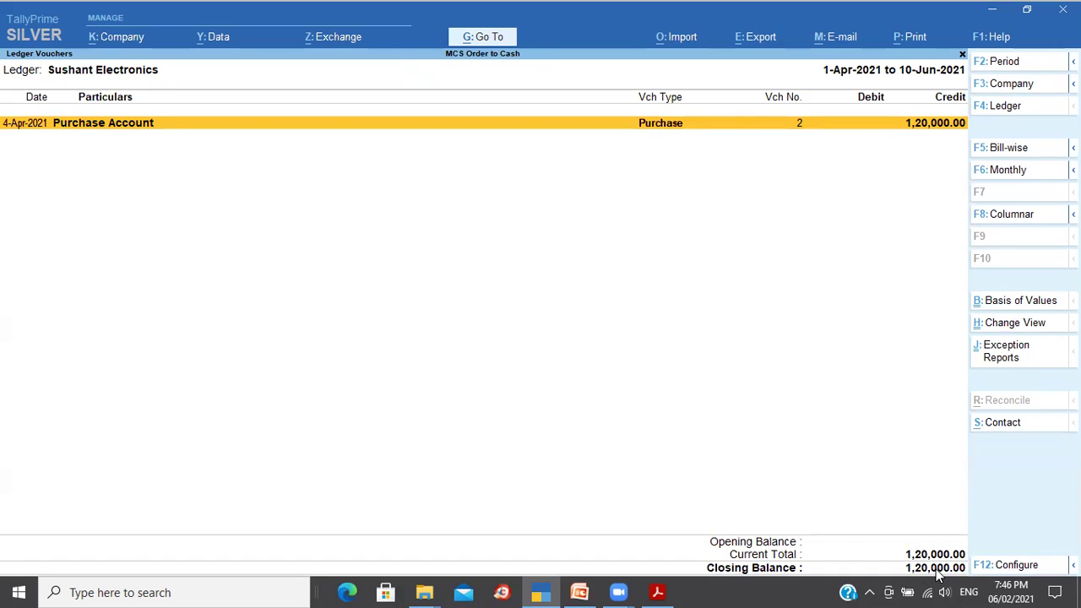
{"action": "left_click", "coordinate": [1008, 148]}
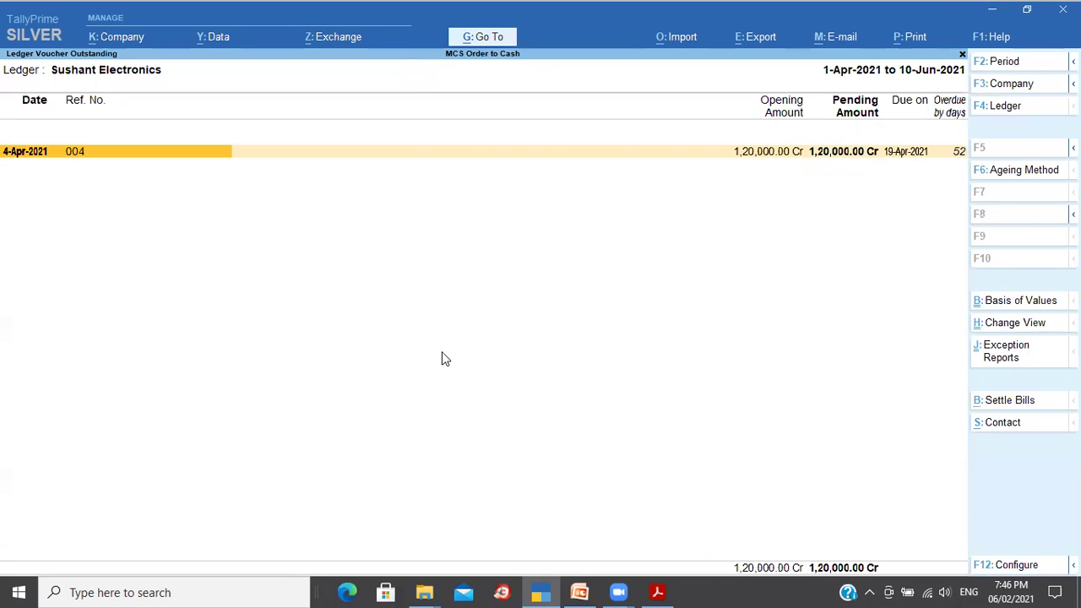
{"action": "key", "text": "space"}
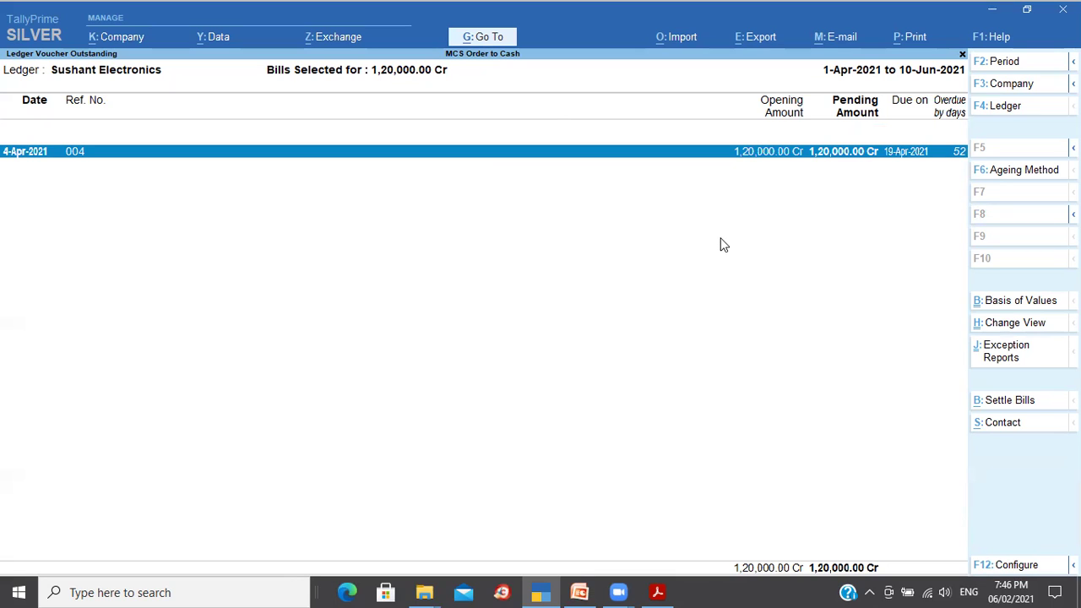
{"action": "left_click", "coordinate": [1023, 409]}
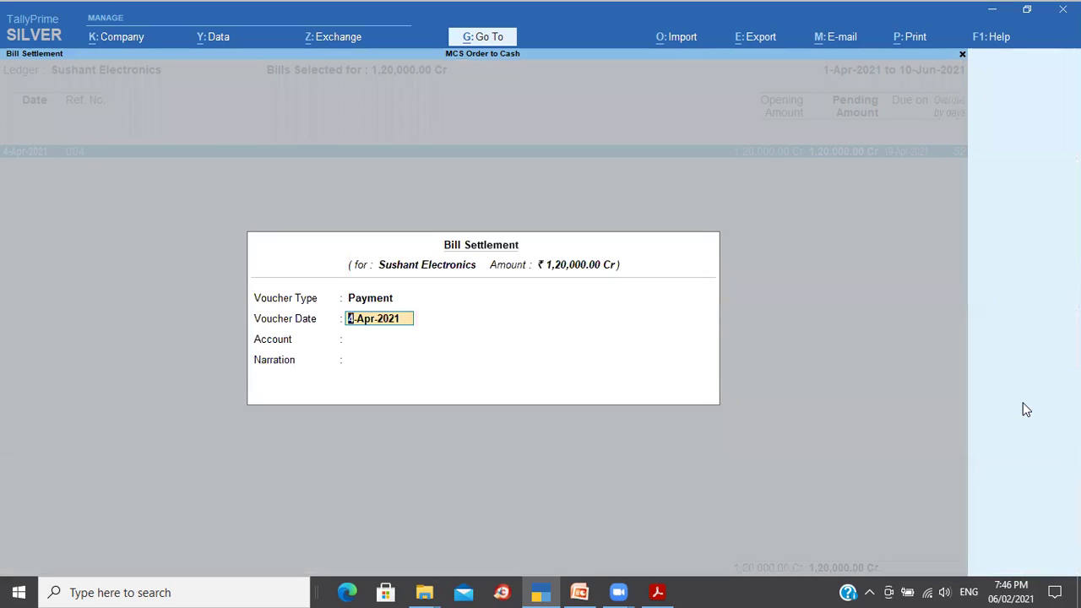
Step: Settle the bill on 15-Apr-2021 from State Bank of India with narration 'Being bills paid'
{"action": "type", "text": "15 4"}
{"action": "key", "text": "Return"}
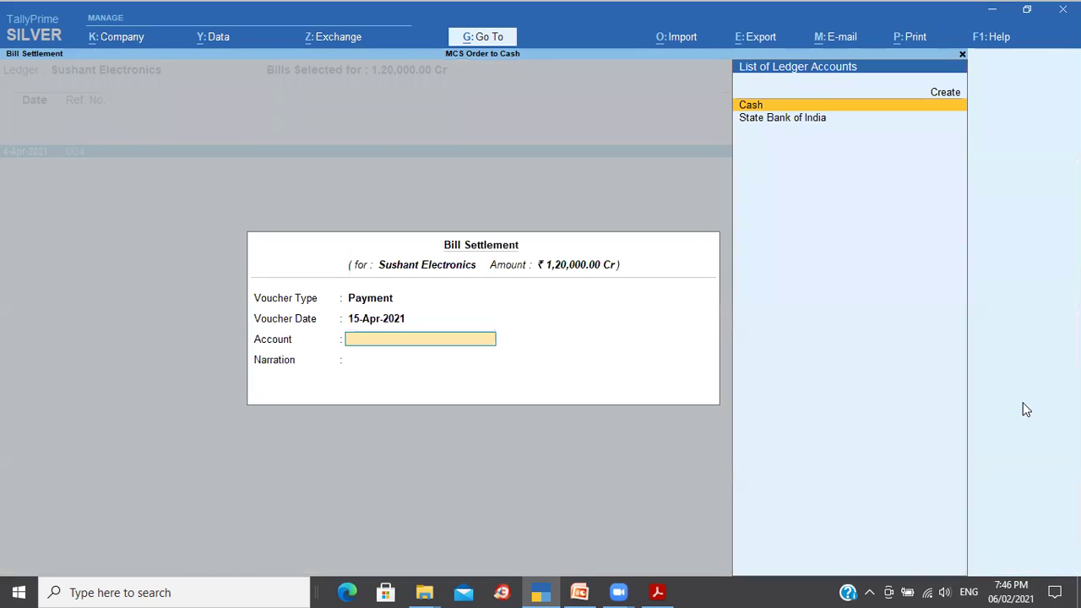
{"action": "key", "text": "Down"}
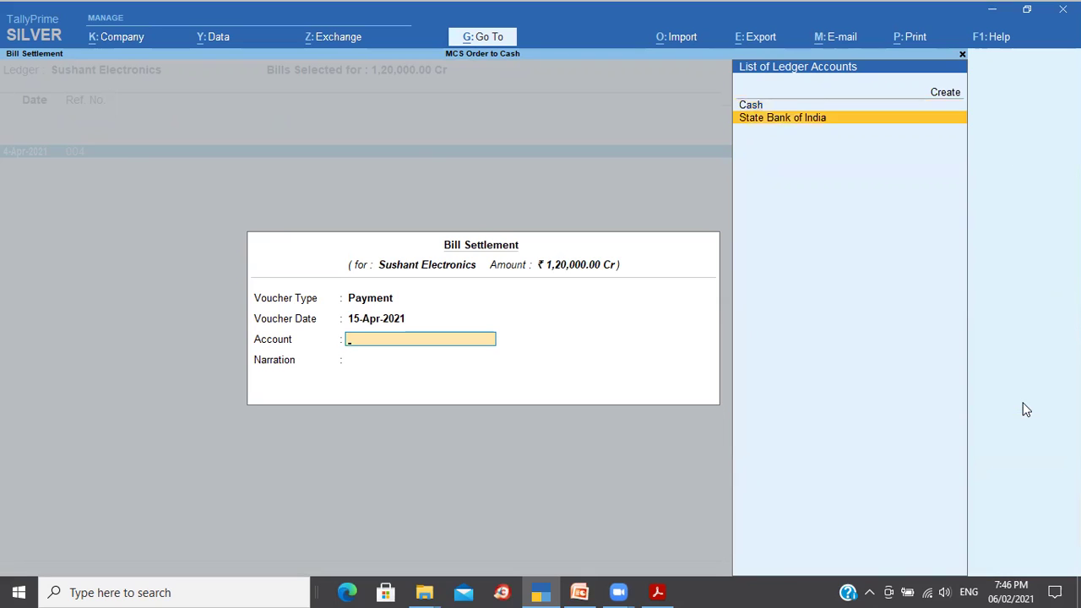
{"action": "key", "text": "Return"}
{"action": "type", "text": "Being bills pa"}
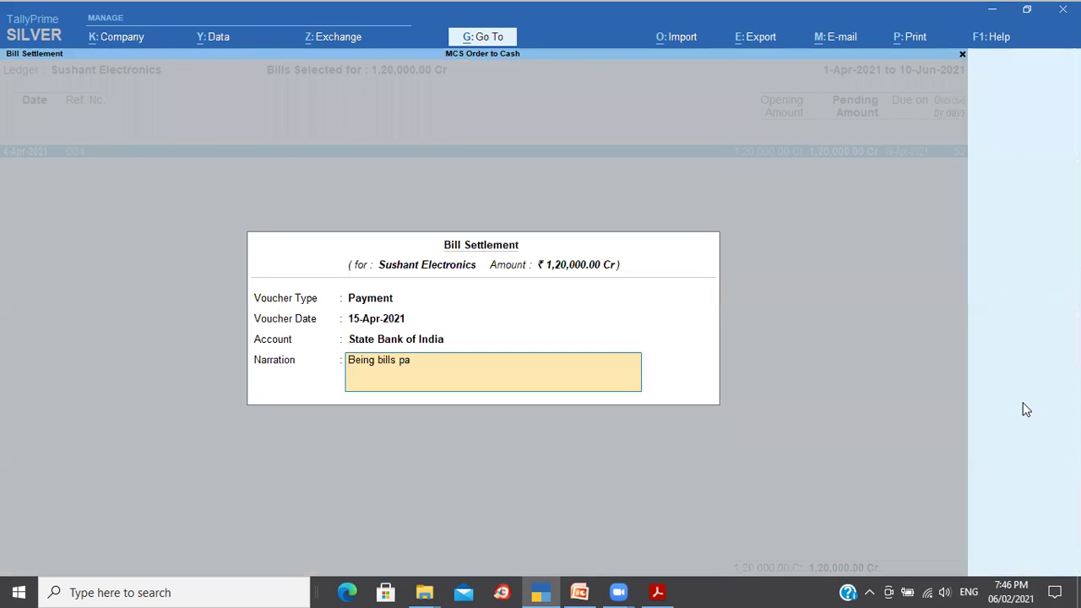
{"action": "type", "text": "id"}
{"action": "key", "text": "Return"}
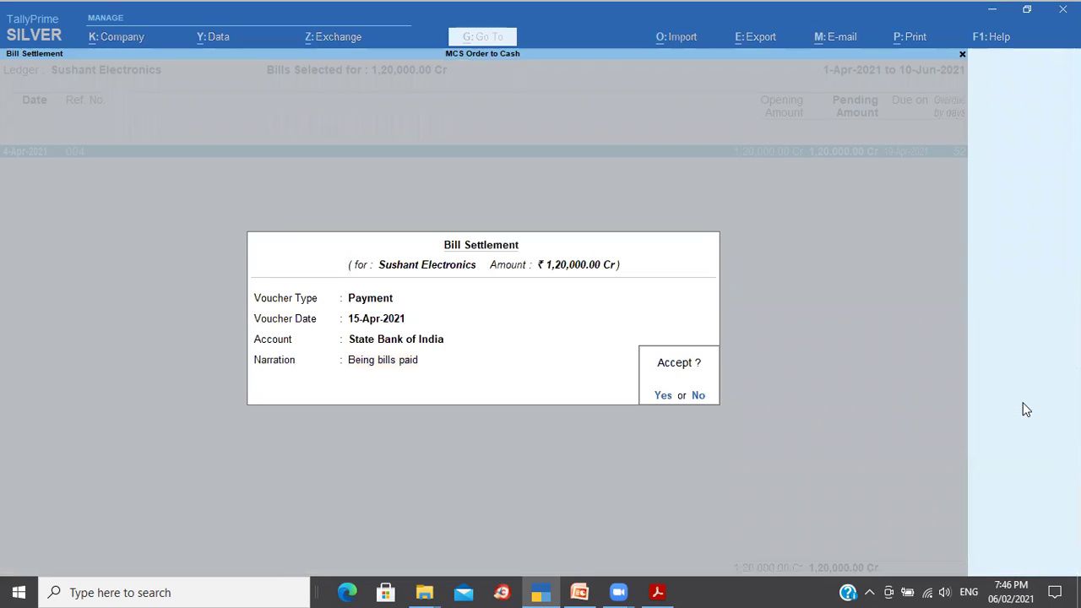
{"action": "key", "text": "Return"}
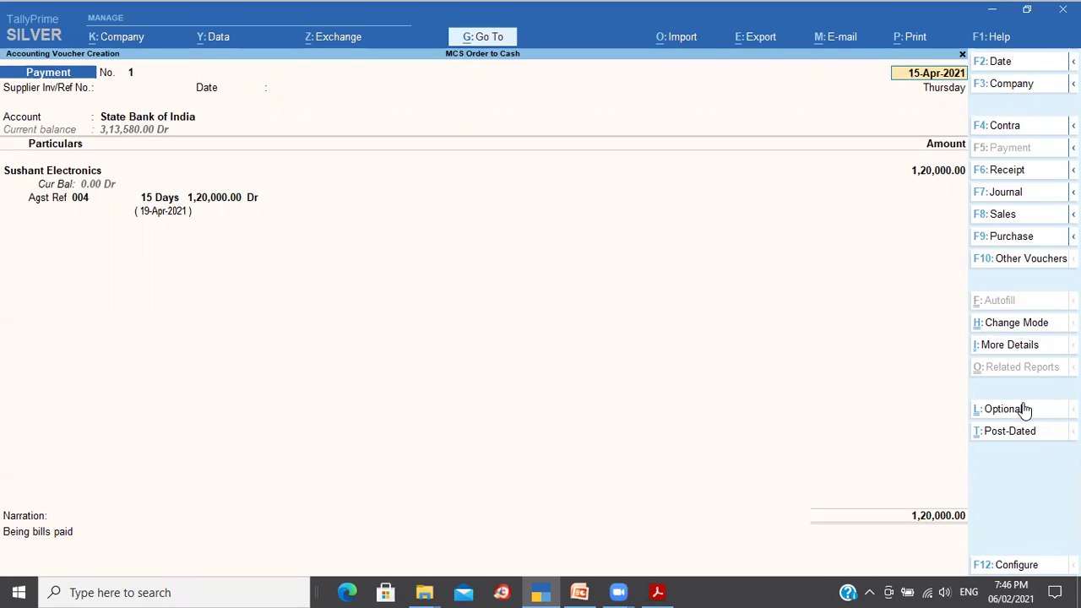
Step: Confirm the 1,20,000.00 payment and record it as an e-Fund Transfer with an instrument number
{"action": "key", "text": "Return"}
{"action": "key", "text": "Return"}
{"action": "key", "text": "Return"}
{"action": "key", "text": "Return"}
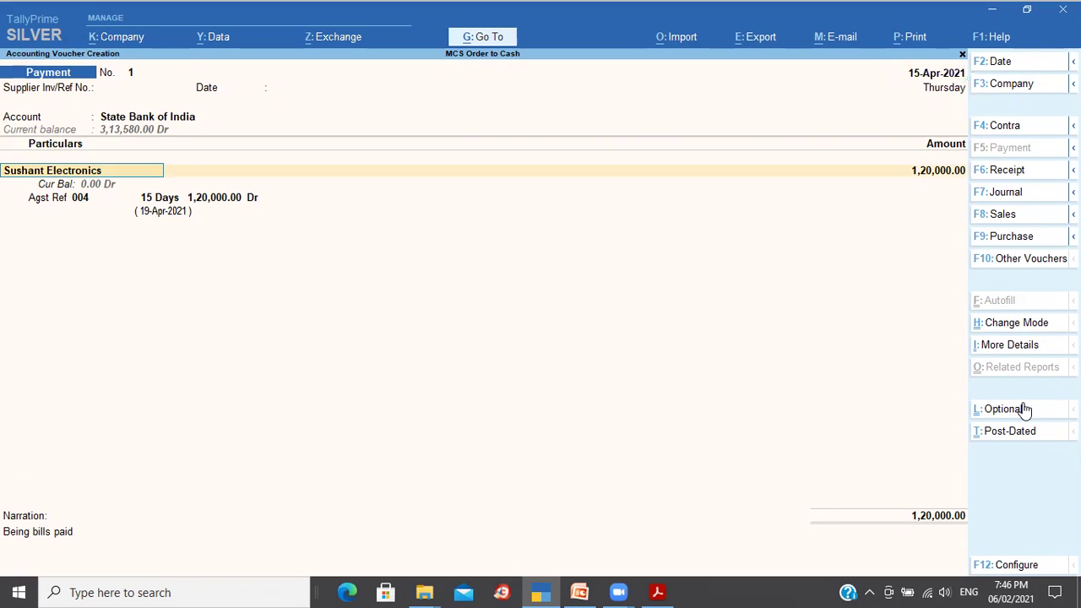
{"action": "key", "text": "Return"}
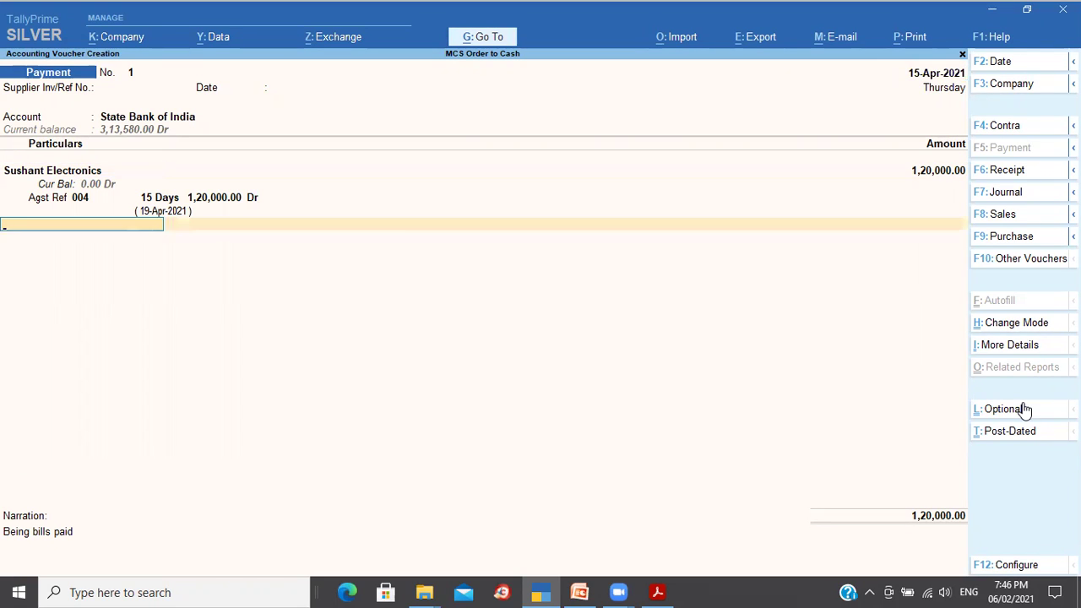
{"action": "key", "text": "Return"}
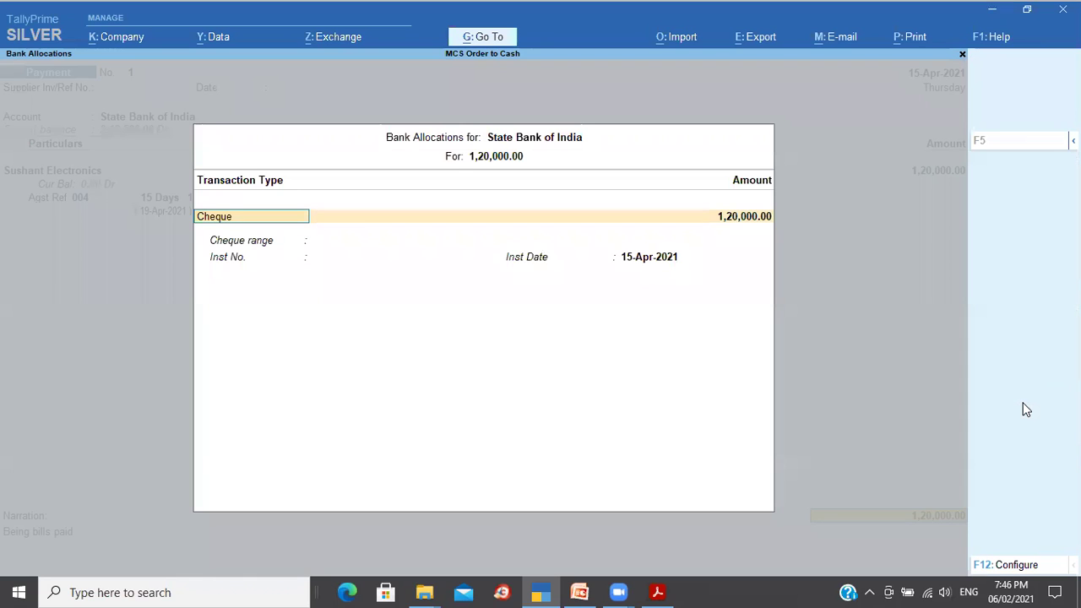
{"action": "type", "text": "e"}
{"action": "key", "text": "Return"}
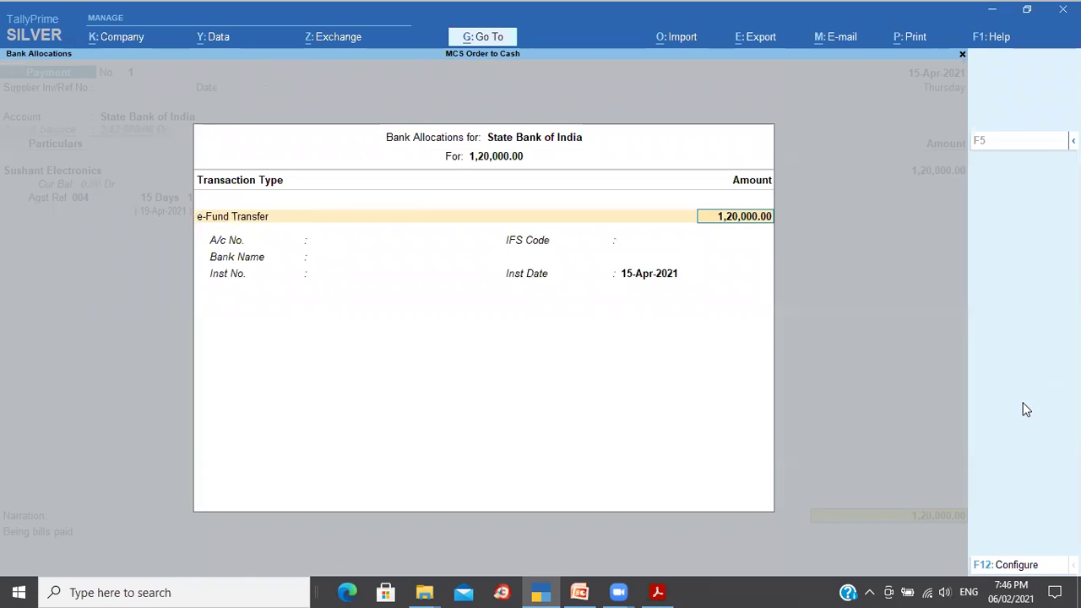
{"action": "key", "text": "Return"}
{"action": "key", "text": "Return"}
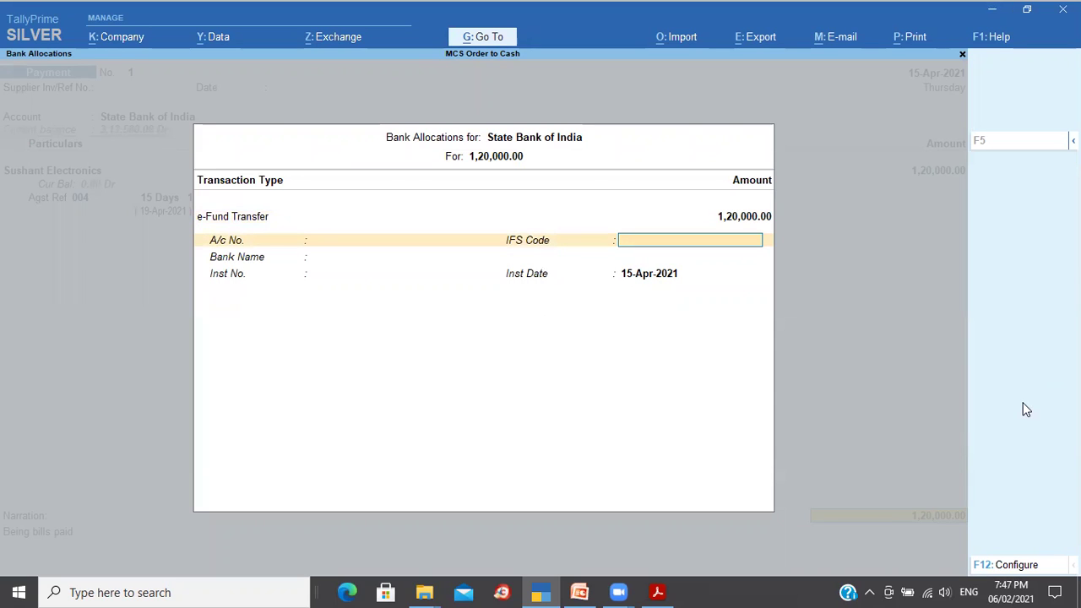
{"action": "key", "text": "Return"}
{"action": "key", "text": "Return"}
{"action": "type", "text": "324342432"}
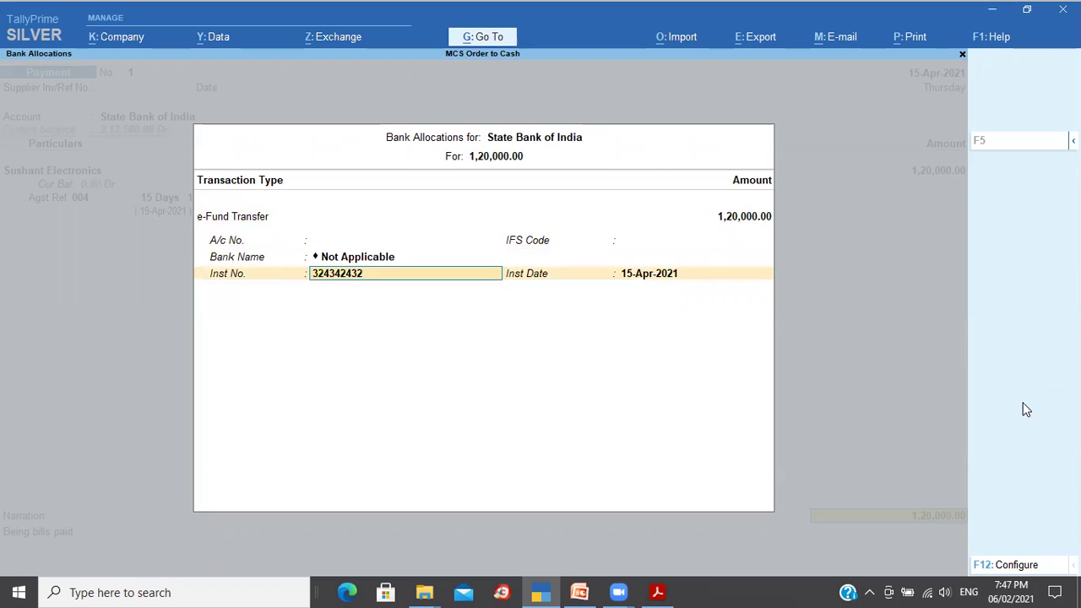
{"action": "key", "text": "Return"}
{"action": "key", "text": "Return"}
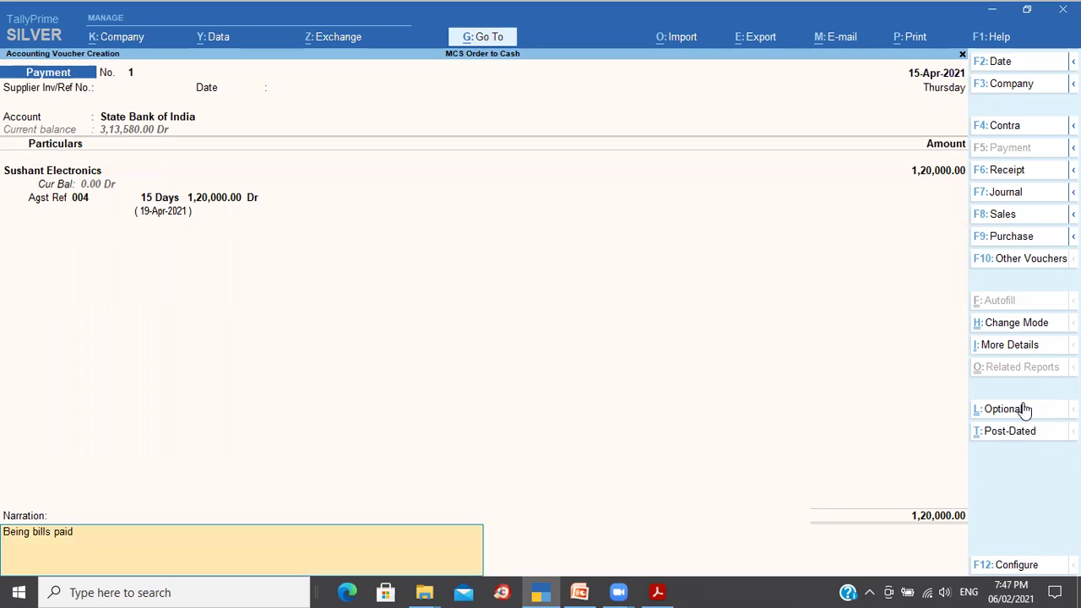
{"action": "key", "text": "Return"}
{"action": "key", "text": "Return"}
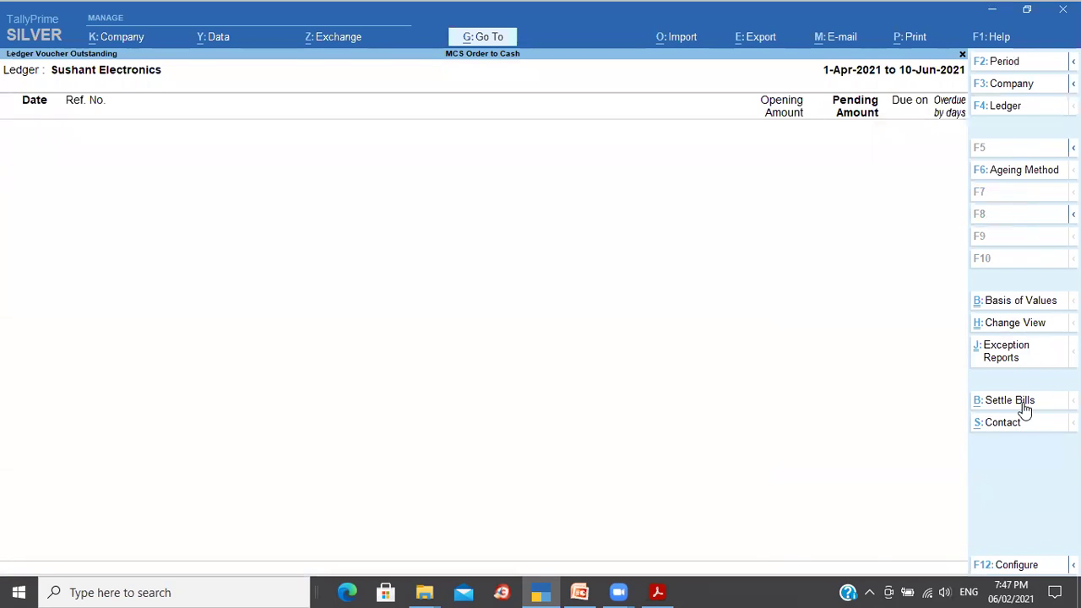
Step: Check the Sushant Electronics ledger's State Bank of India payment row, then return to Gateway of Tally
{"action": "key", "text": "Escape"}
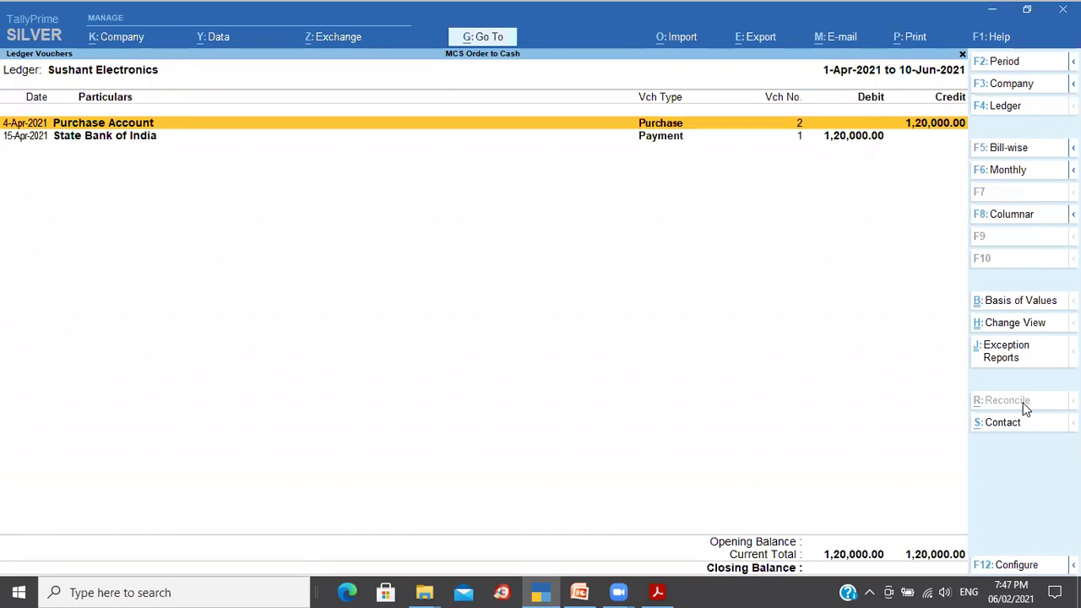
{"action": "key", "text": "Down"}
{"action": "key", "text": "Up"}
{"action": "key", "text": "Down"}
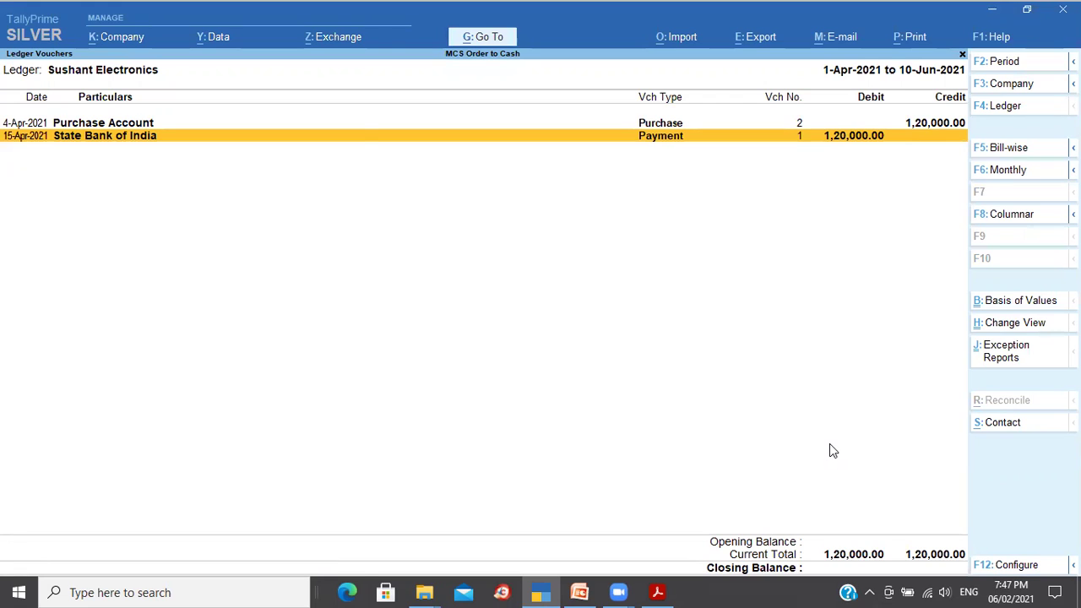
{"action": "key", "text": "Escape"}
{"action": "key", "text": "BackSpace"}
{"action": "key", "text": "Escape"}
{"action": "key", "text": "Escape"}
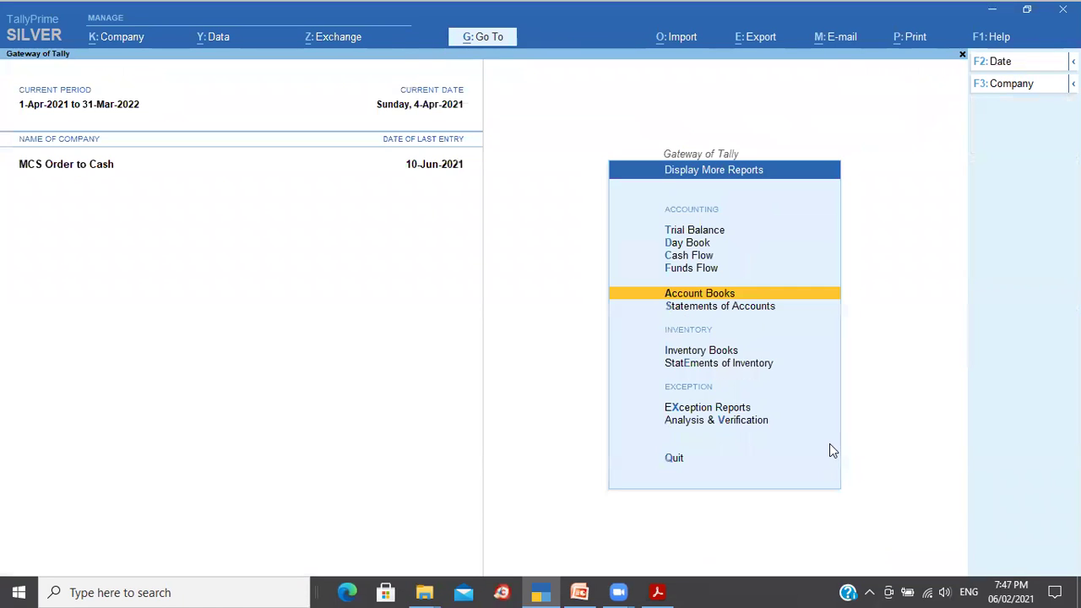
Step: Start a payment voucher dated 2-May-2021 paid from State Bank of India
{"action": "key", "text": "Up"}
{"action": "key", "text": "Up"}
{"action": "key", "text": "Up"}
{"action": "key", "text": "Up"}
{"action": "key", "text": "Up"}
{"action": "key", "text": "Up"}
{"action": "key", "text": "Up"}
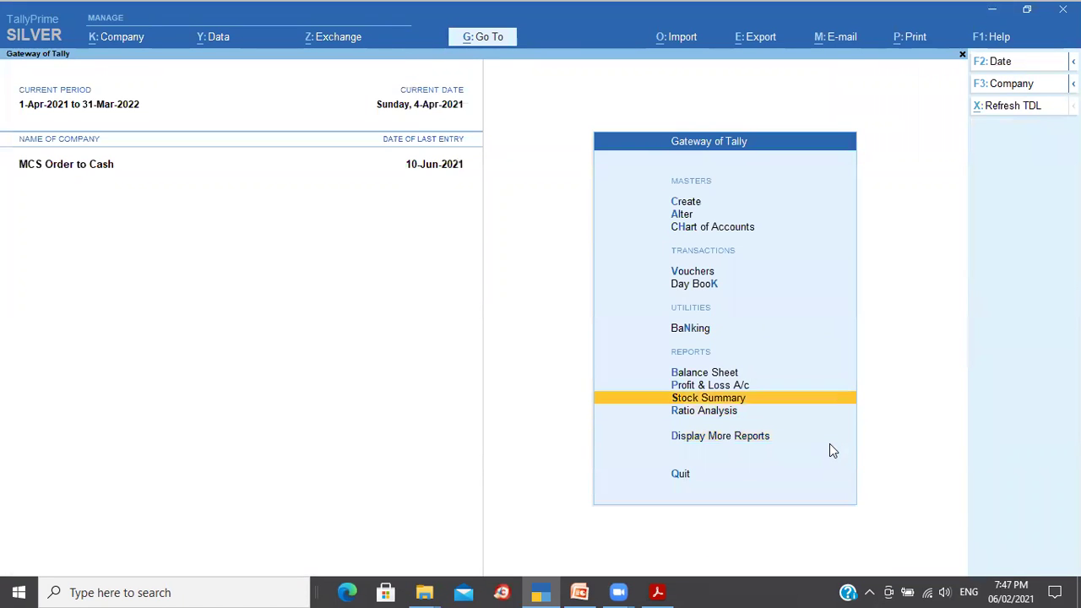
{"action": "key", "text": "Return"}
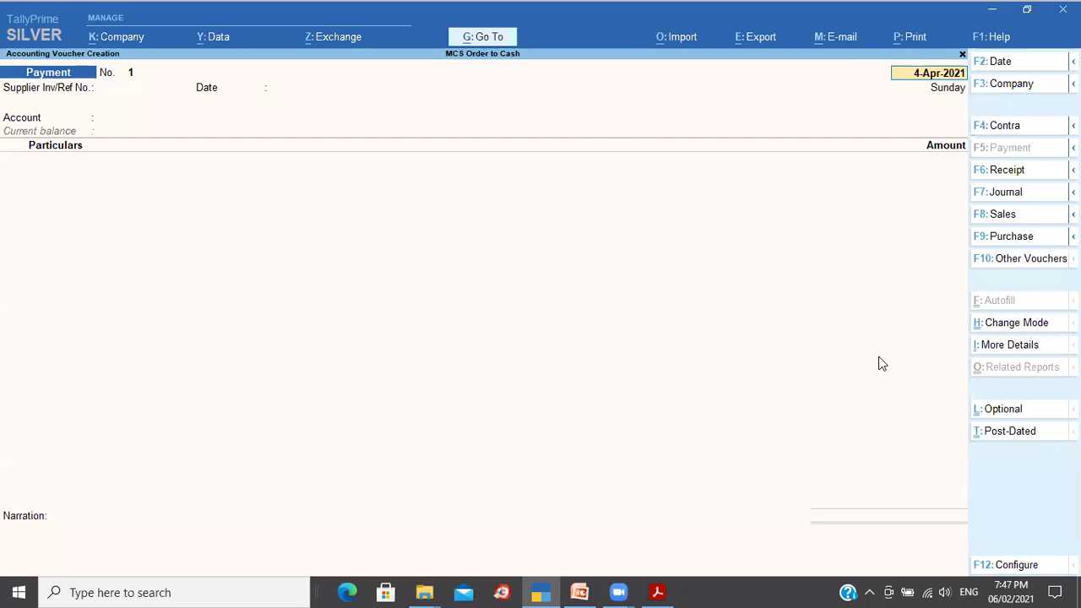
{"action": "key", "text": "F2"}
{"action": "type", "text": "2-5"}
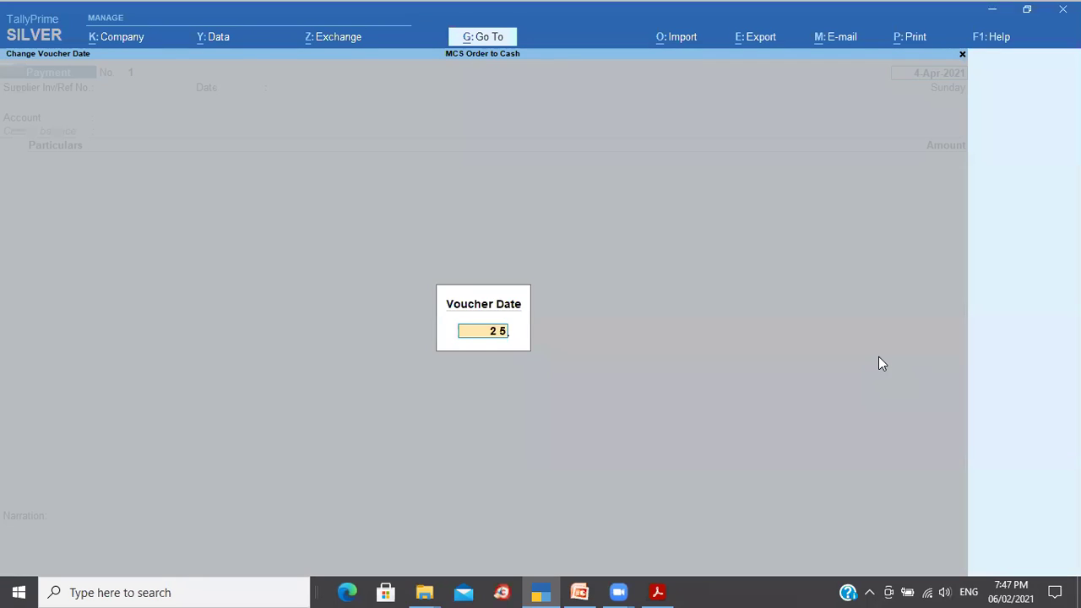
{"action": "key", "text": "Return"}
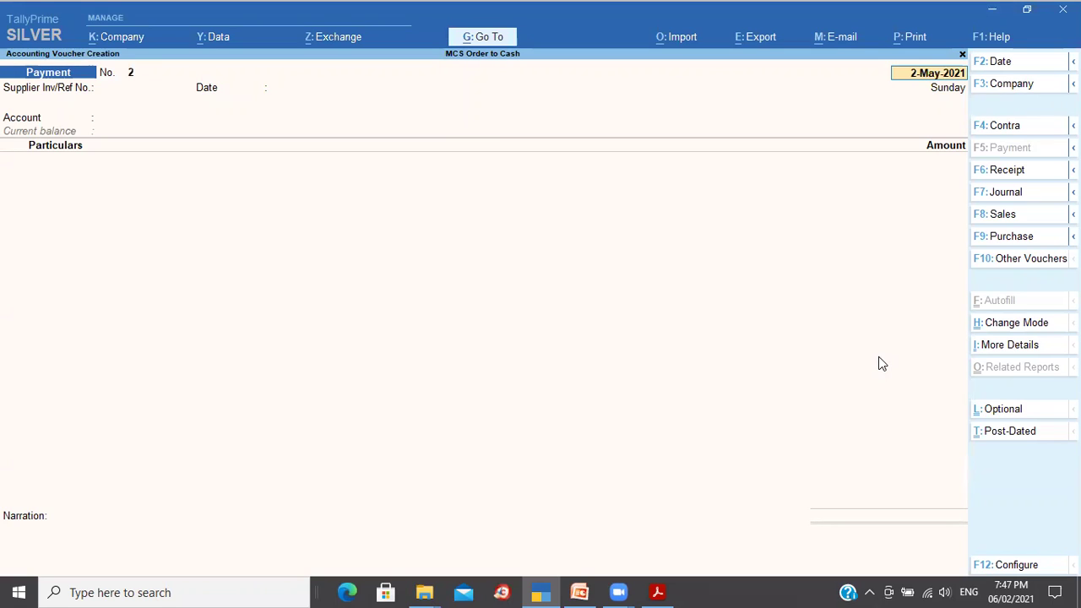
{"action": "key", "text": "Return"}
{"action": "key", "text": "Return"}
{"action": "key", "text": "Return"}
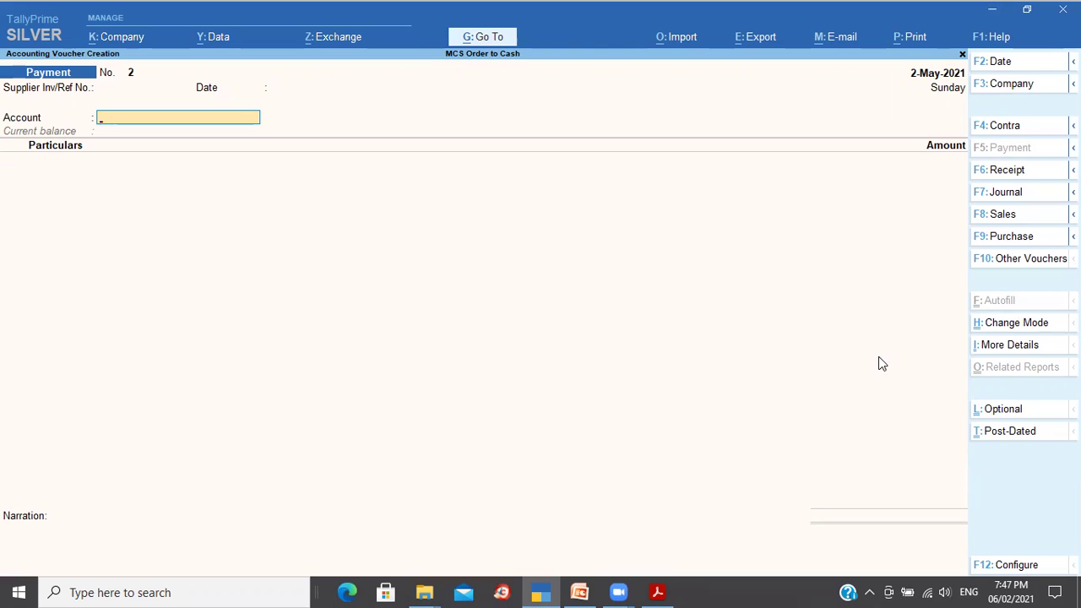
{"action": "type", "text": "St"}
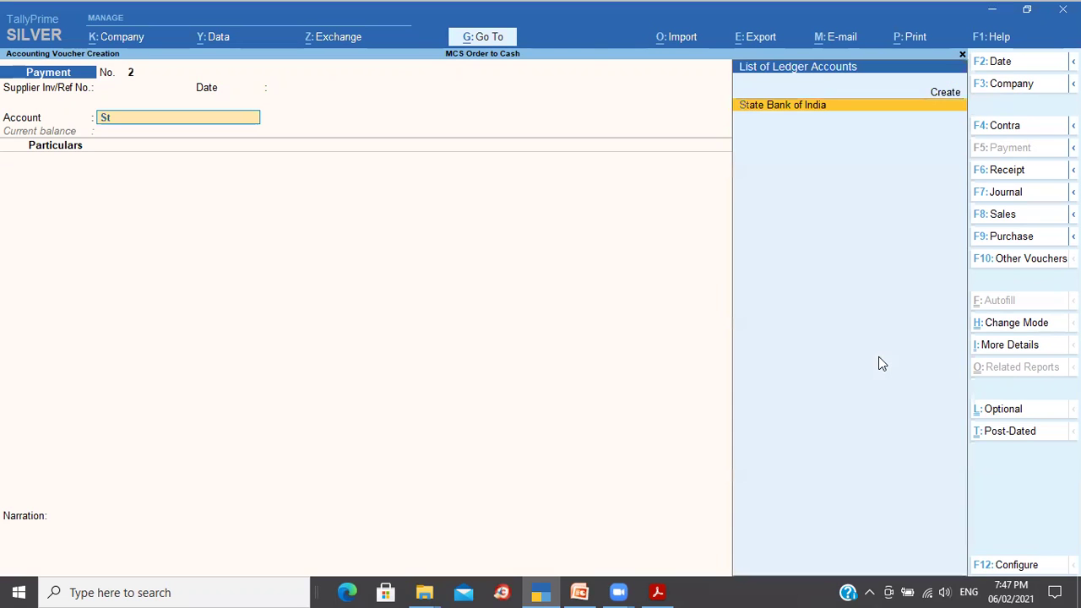
{"action": "key", "text": "Return"}
Step: Pay Mangalore Oil Supplies 10,000 against pending bill 004 as Agst Ref
{"action": "type", "text": "Ma"}
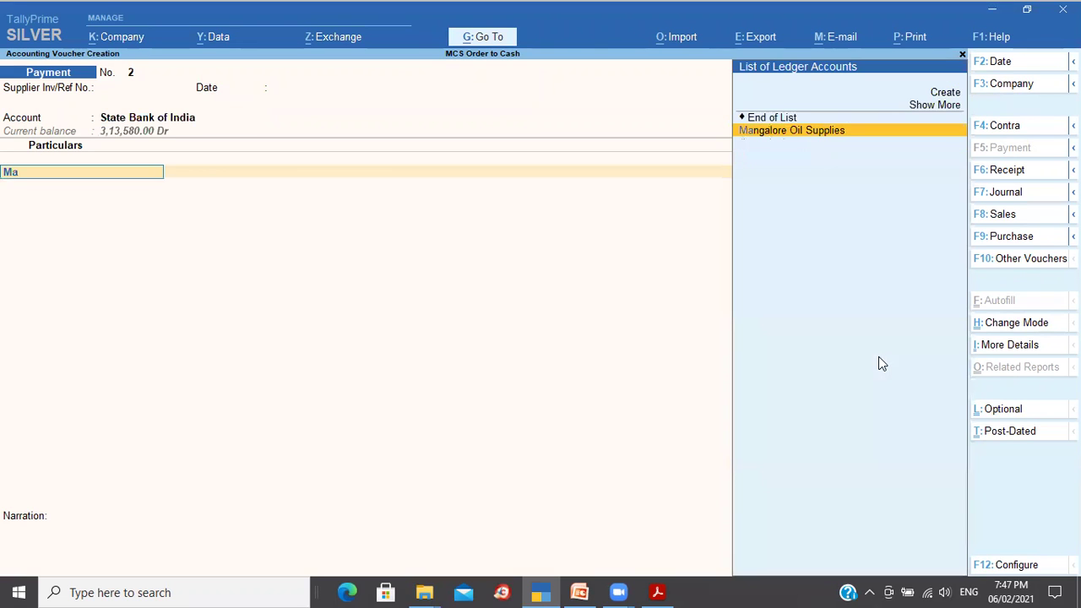
{"action": "key", "text": "Return"}
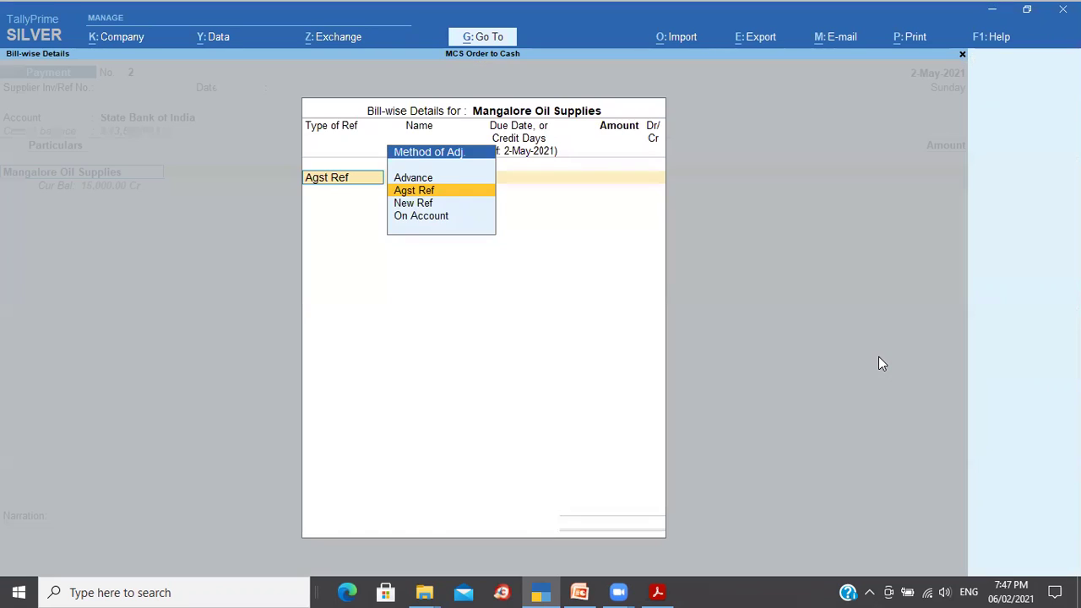
{"action": "key", "text": "Escape"}
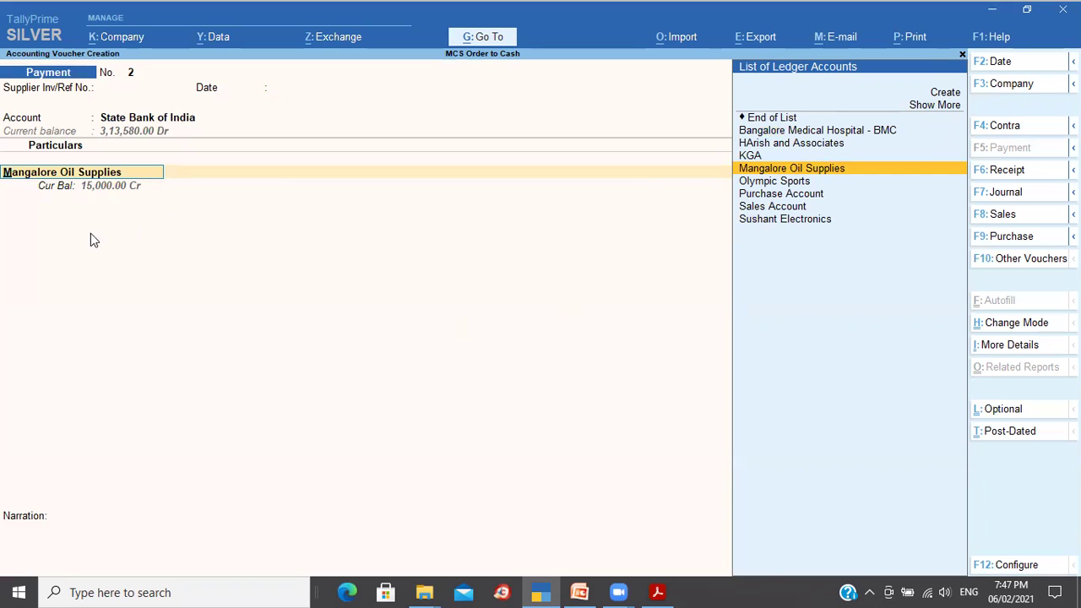
{"action": "key", "text": "Return"}
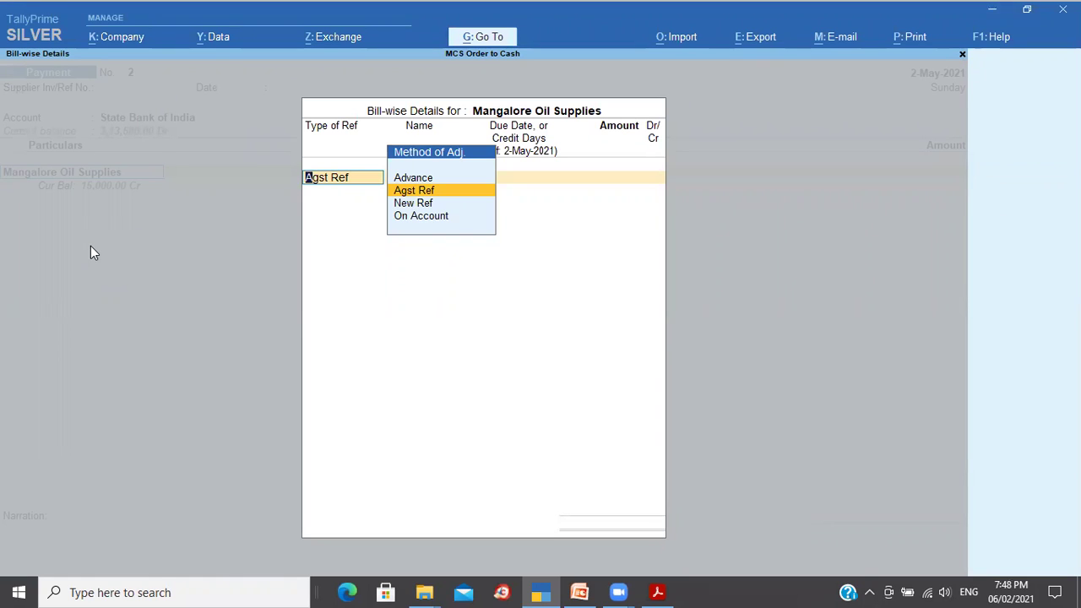
{"action": "key", "text": "Return"}
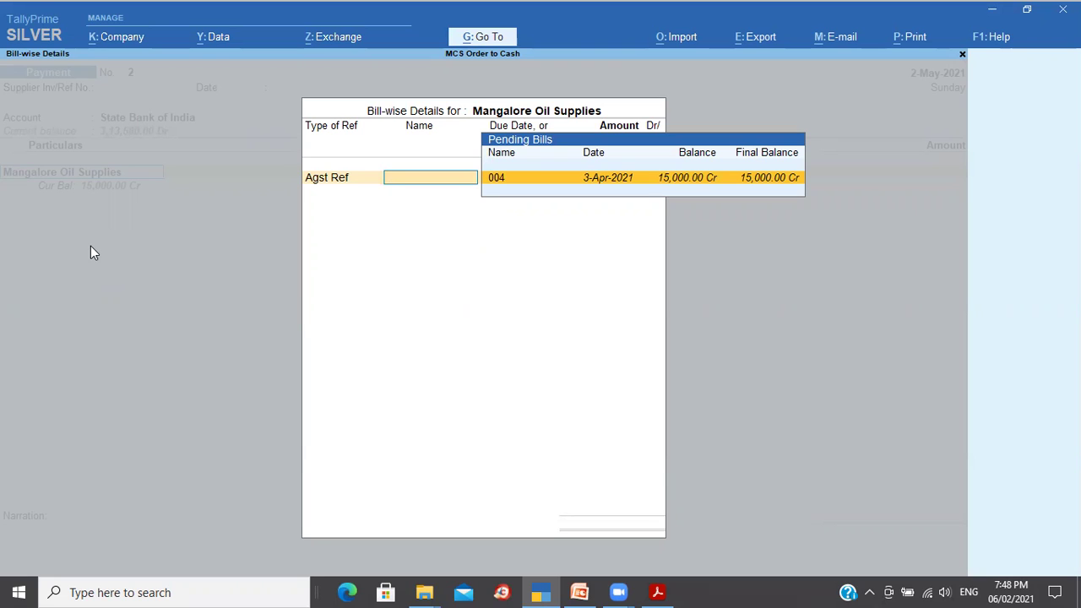
{"action": "key", "text": "Return"}
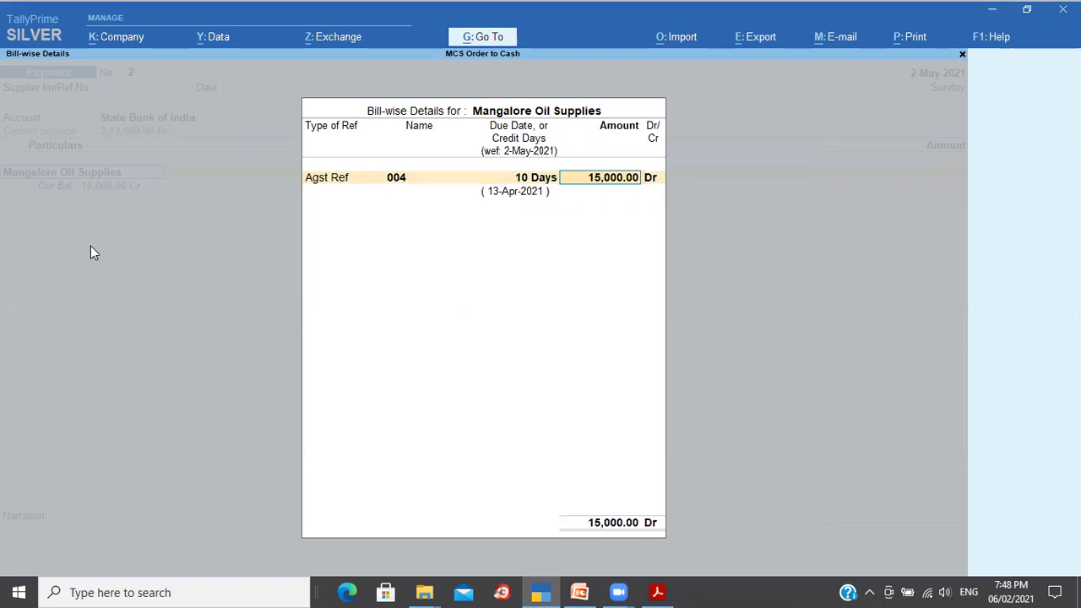
{"action": "type", "text": "10,000"}
{"action": "key", "text": "Return"}
{"action": "key", "text": "Return"}
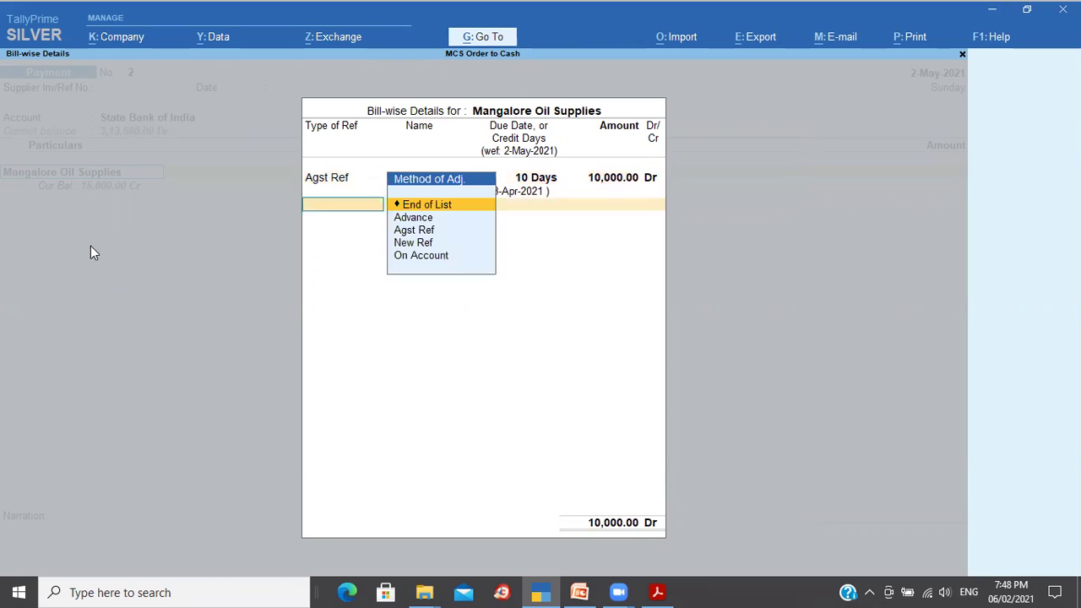
{"action": "key", "text": "Return"}
{"action": "key", "text": "Return"}
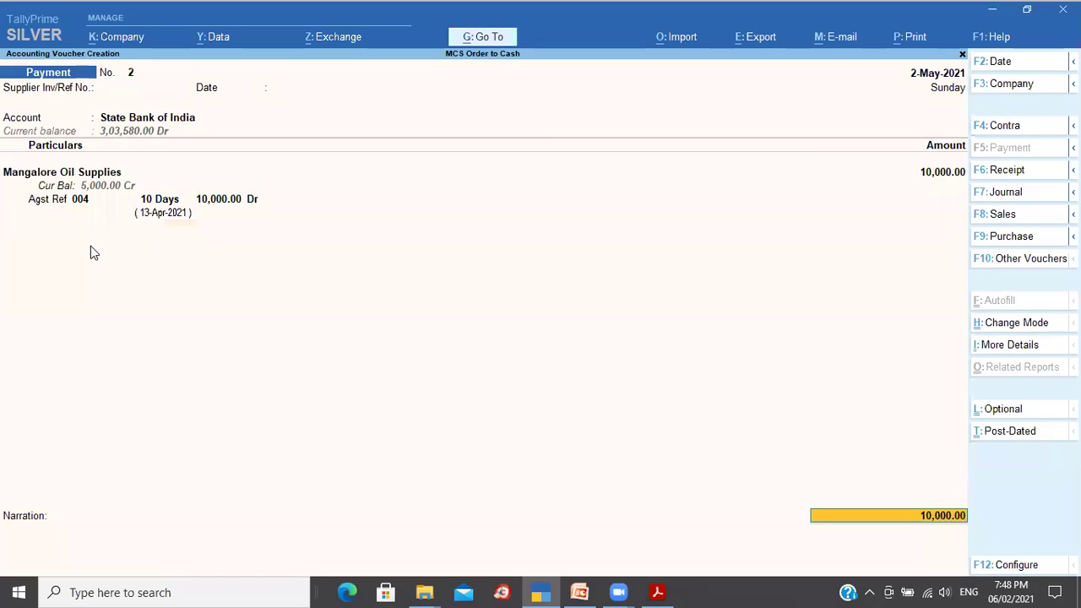
{"action": "key", "text": "Return"}
Step: Mark it as e-Fund Transfer with an instrument number, narrate 'Being bills partial payments done', and save
{"action": "type", "text": "e"}
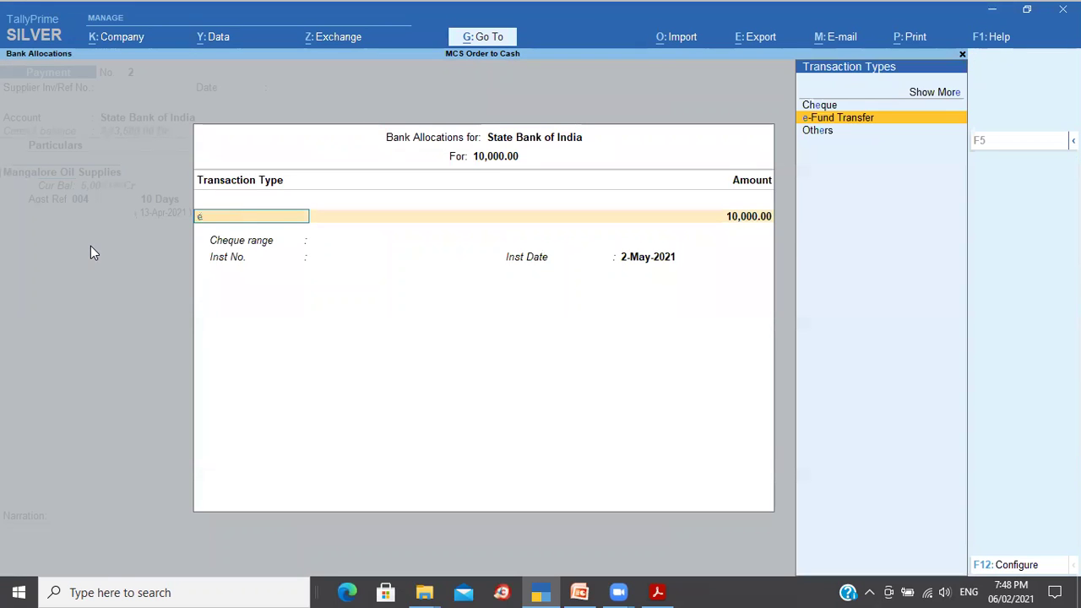
{"action": "key", "text": "Return"}
{"action": "key", "text": "Return"}
{"action": "key", "text": "Return"}
{"action": "key", "text": "Return"}
{"action": "key", "text": "Return"}
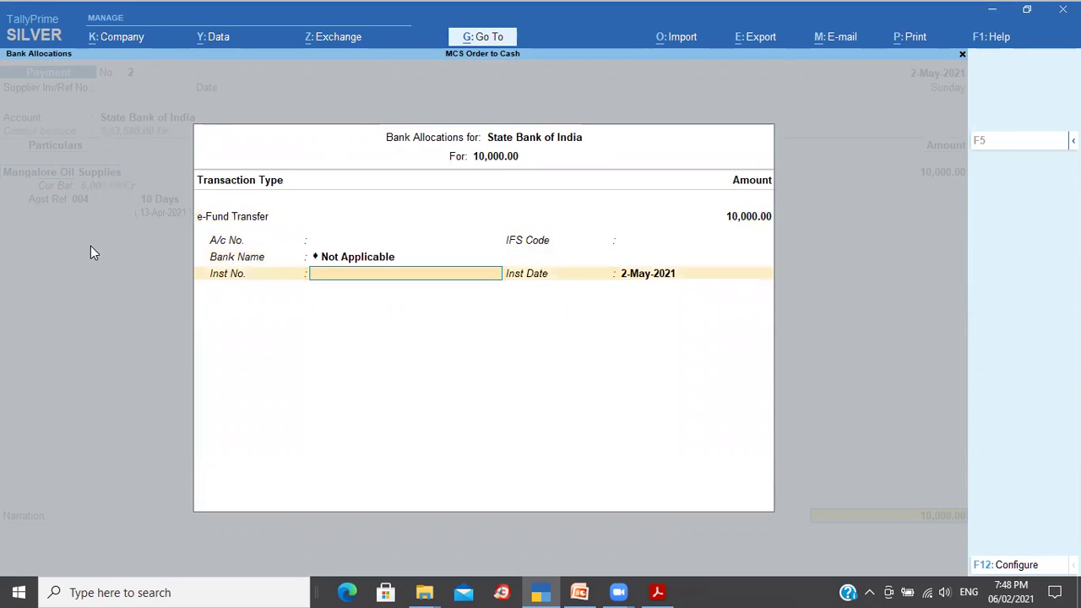
{"action": "type", "text": "e343244313"}
{"action": "key", "text": "Return"}
{"action": "key", "text": "Return"}
{"action": "type", "text": "Being bills partial payments done"}
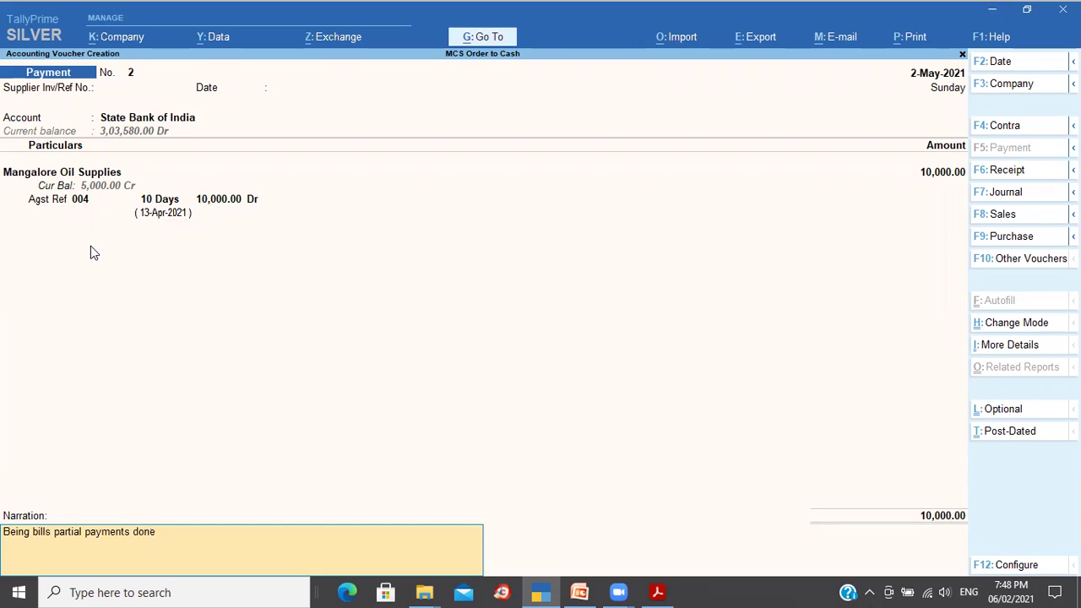
{"action": "key", "text": "Return"}
{"action": "key", "text": "Return"}
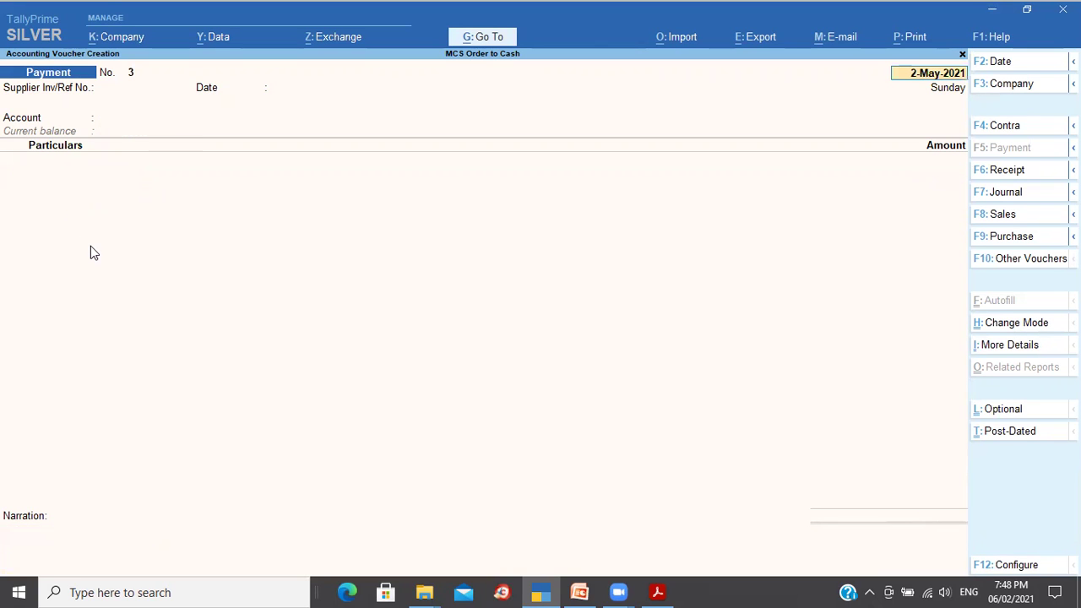
Step: Close the blank voucher and open the Mangalore Oil Supplies ledger report
{"action": "key", "text": "BackSpace"}
{"action": "key", "text": "Escape"}
{"action": "key", "text": "d"}
{"action": "key", "text": "a"}
{"action": "key", "text": "l"}
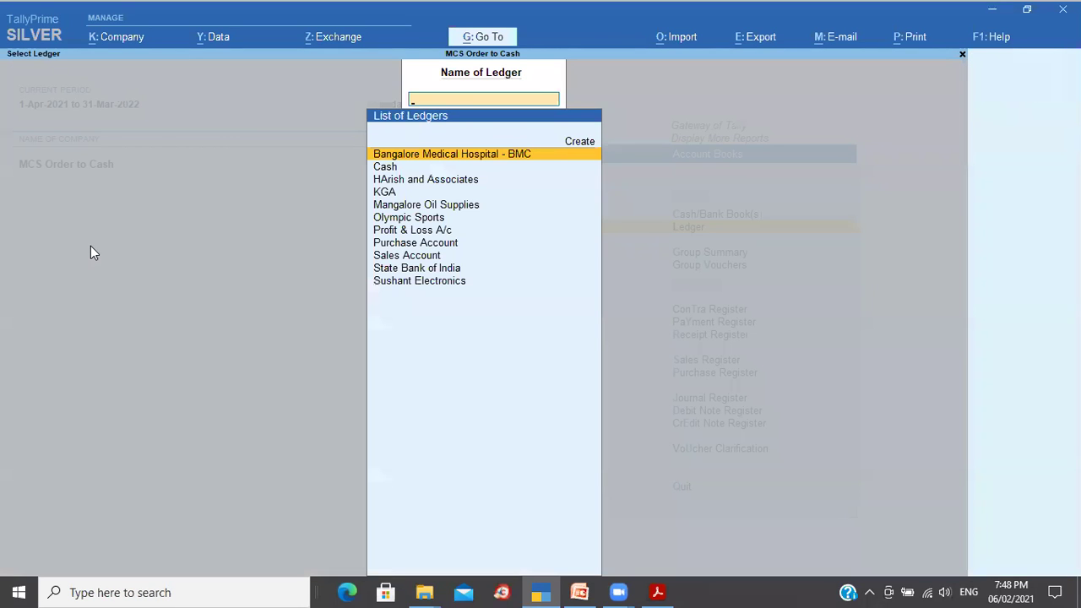
{"action": "type", "text": "M"}
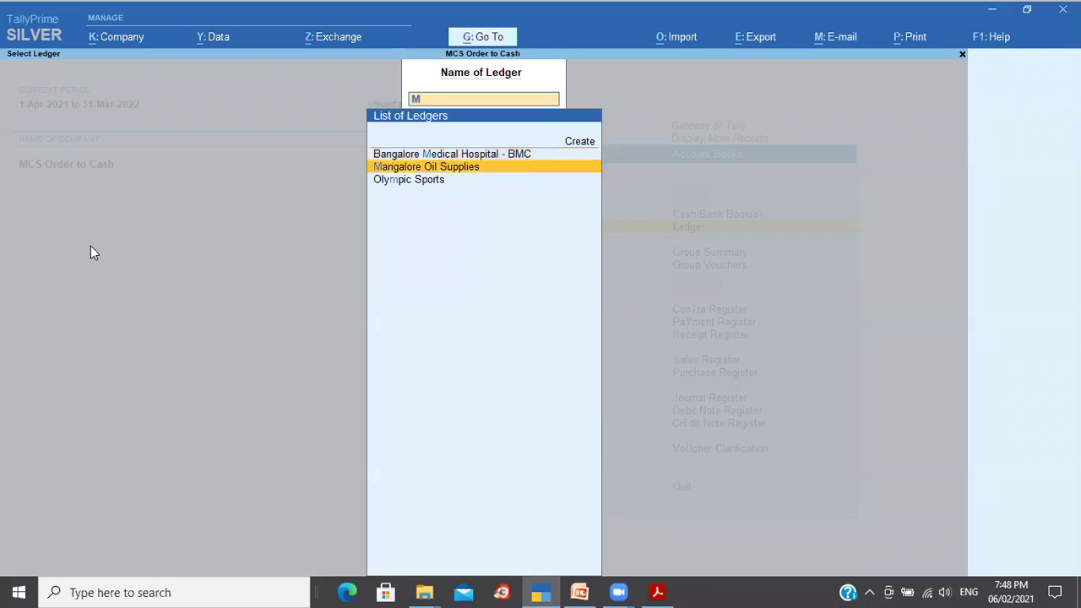
{"action": "key", "text": "Return"}
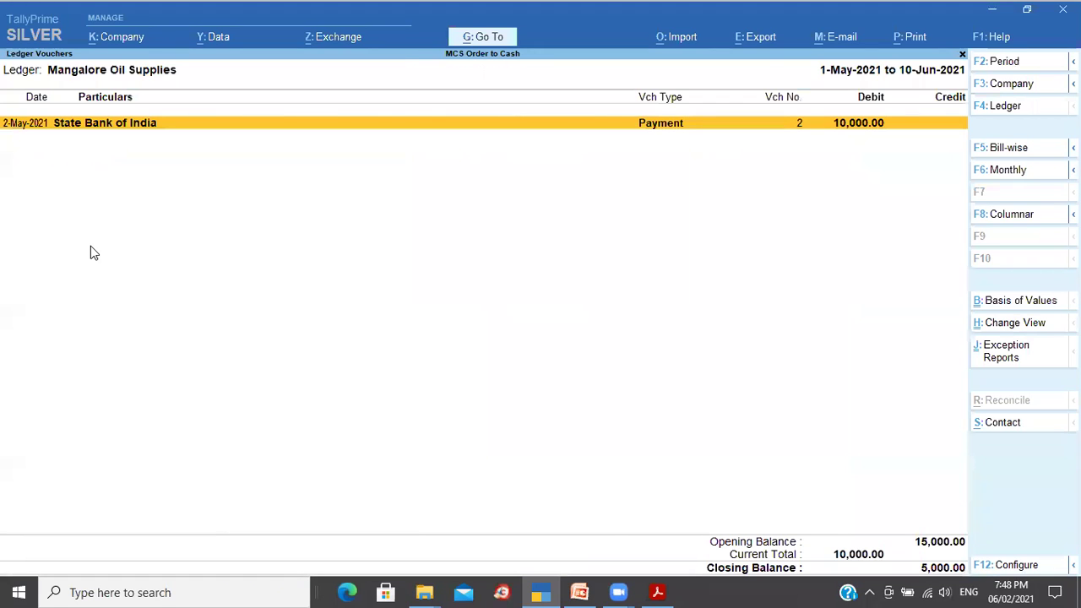
Step: Set the period from 1-Apr-2021 and switch the ledger to its bill-wise view
{"action": "key", "text": "alt+F2"}
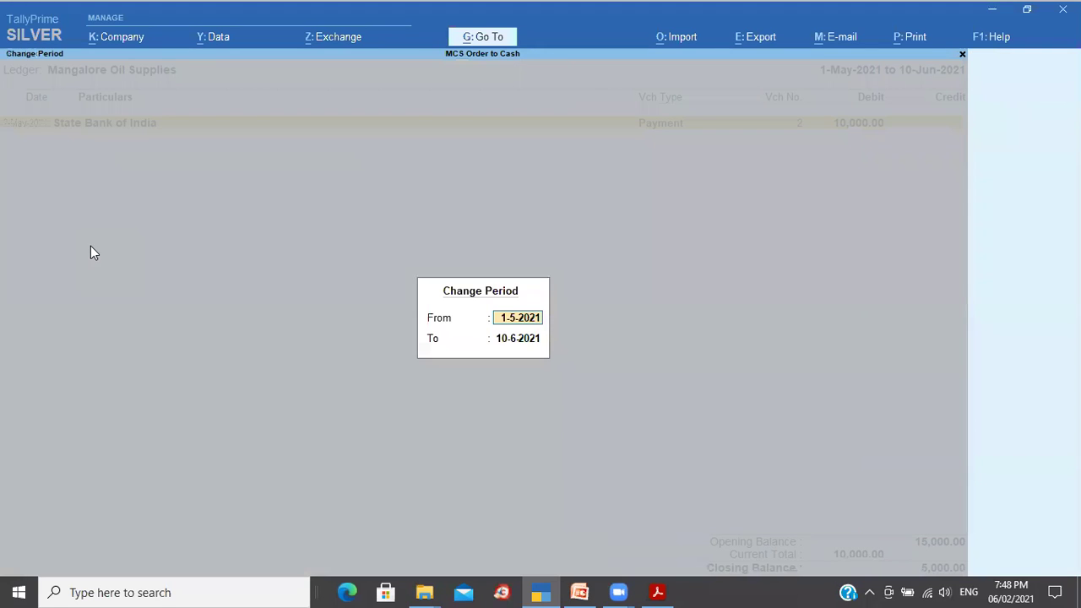
{"action": "type", "text": "1 4"}
{"action": "key", "text": "Return"}
{"action": "key", "text": "Return"}
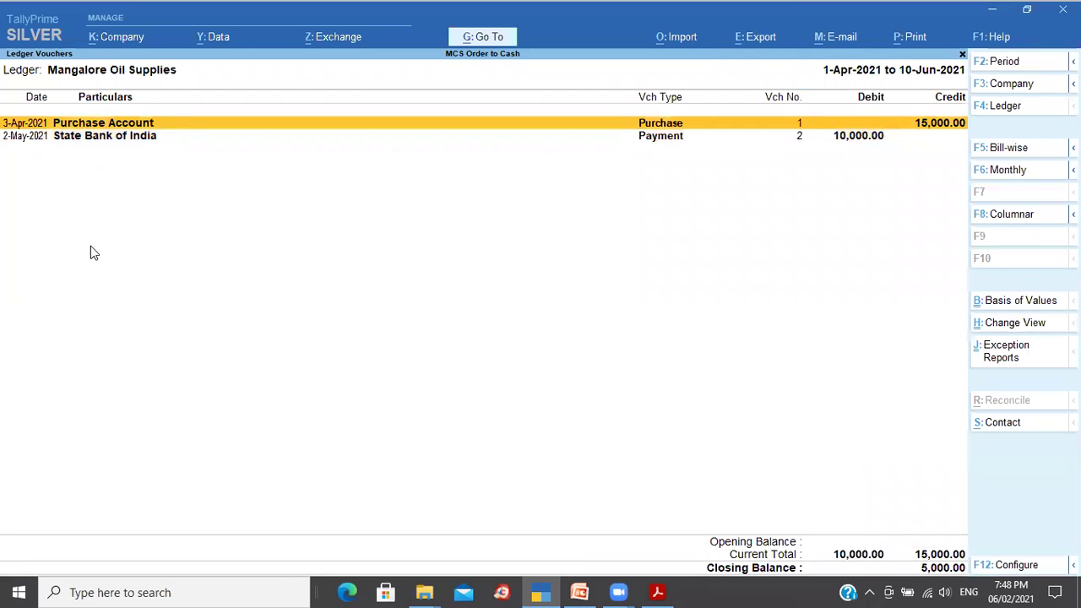
{"action": "key", "text": "Down"}
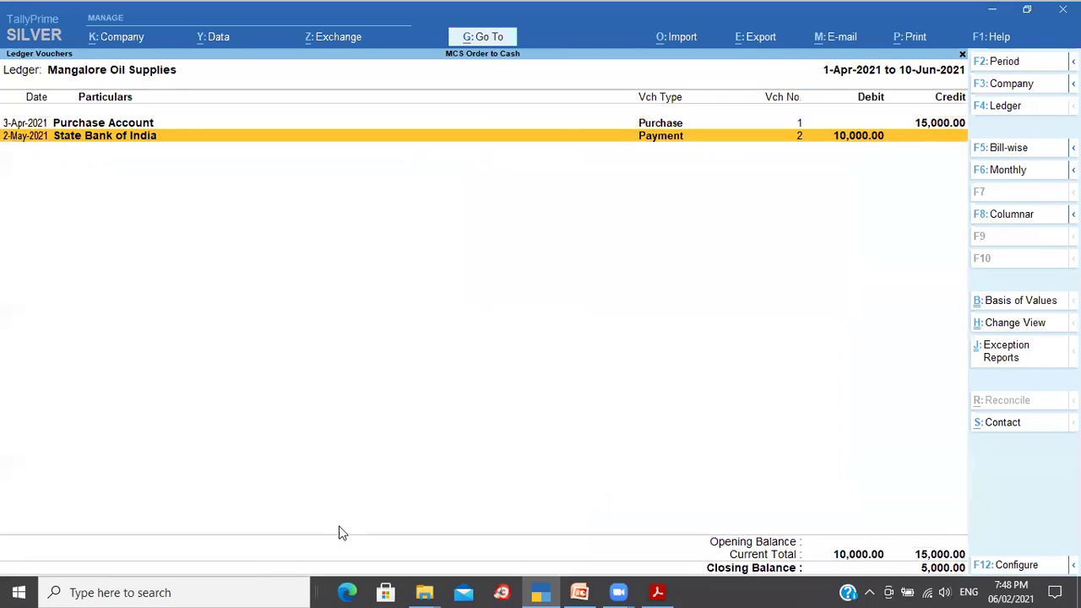
{"action": "left_click", "coordinate": [1016, 152]}
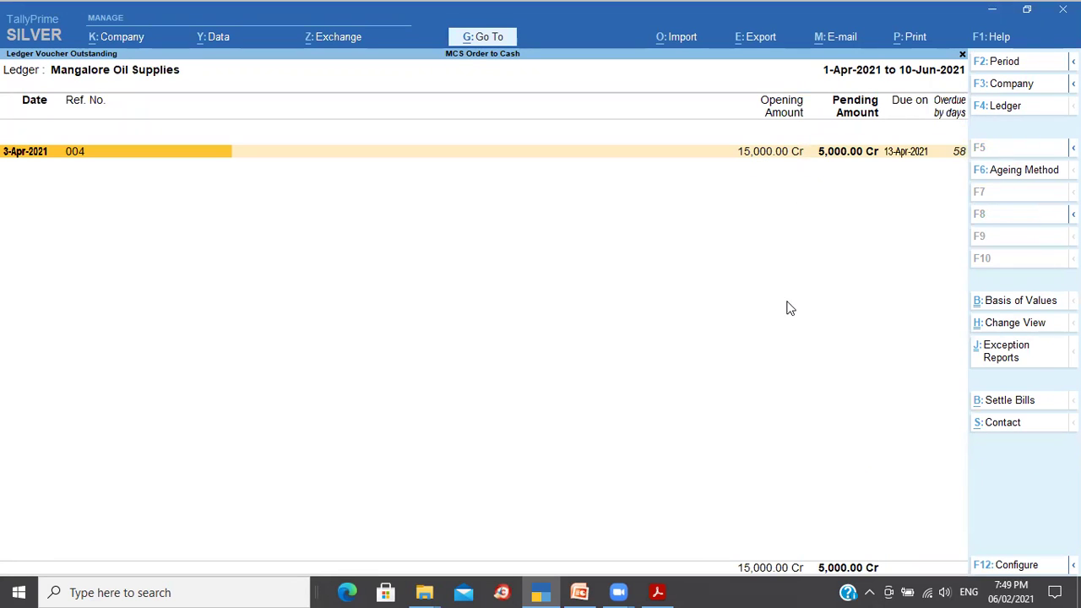
Step: Compare bill 004's 15,000.00 opening amount with its 5,000.00 pending balance
{"action": "key", "text": "Right"}
{"action": "key", "text": "Right"}
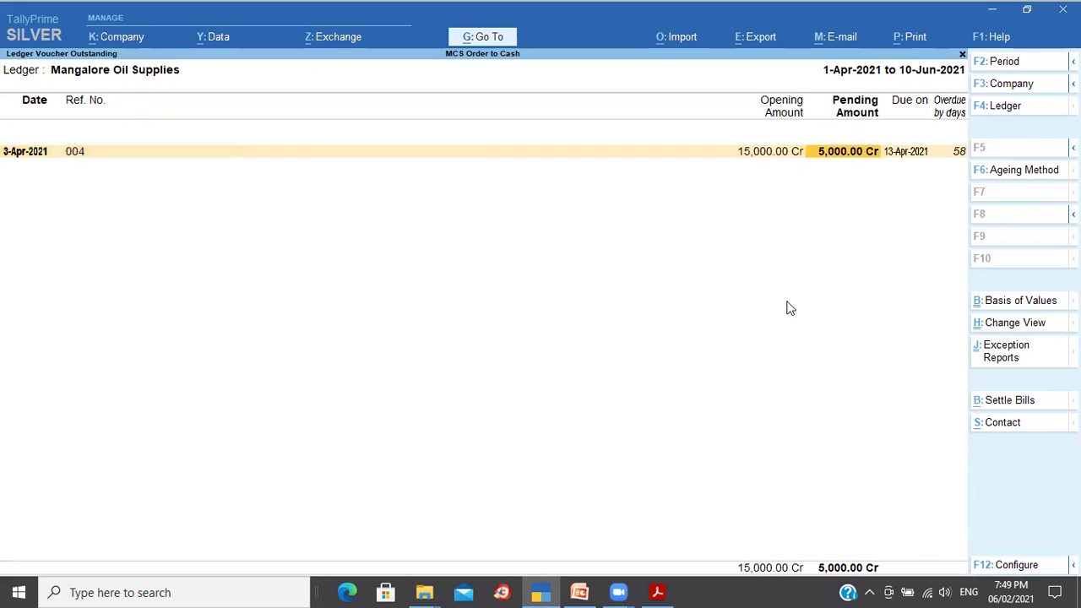
{"action": "key", "text": "Left"}
{"action": "key", "text": "Right"}
{"action": "key", "text": "Left"}
{"action": "key", "text": "Right"}
{"action": "key", "text": "Left"}
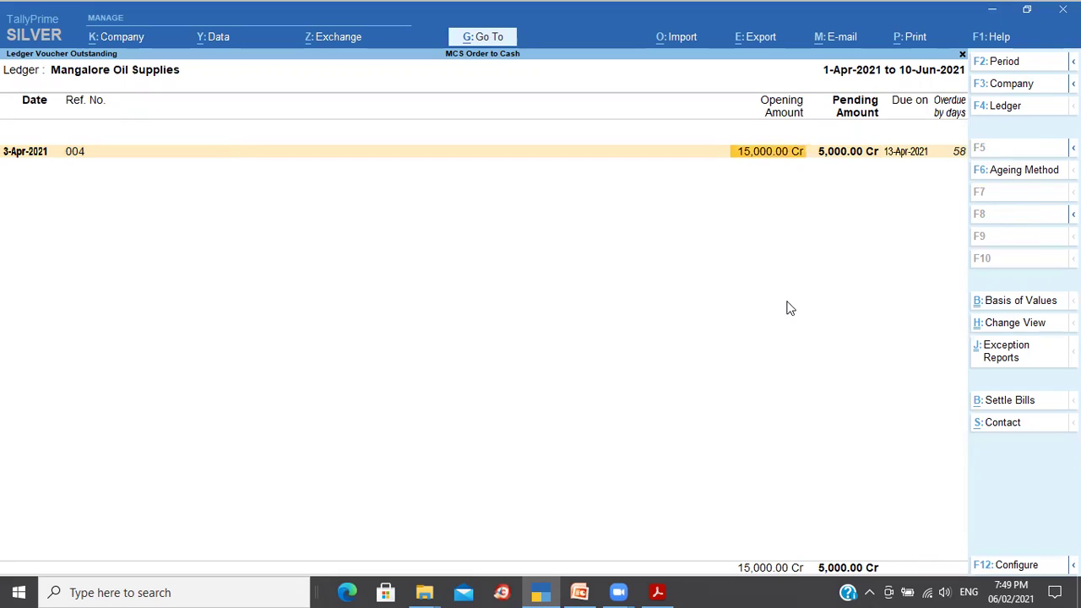
{"action": "key", "text": "Left"}
Step: Expand bill 004 to show its Purchase and Payment entries and review each
{"action": "key", "text": "alt+F1"}
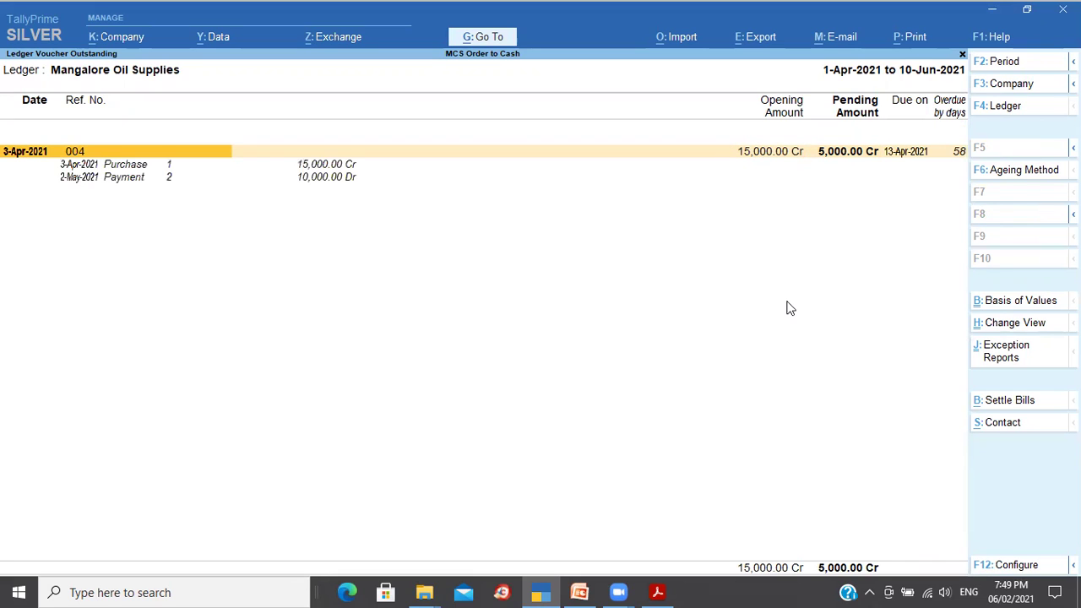
{"action": "key", "text": "Down"}
{"action": "key", "text": "Down"}
{"action": "key", "text": "Up"}
{"action": "key", "text": "Down"}
{"action": "key", "text": "Up"}
{"action": "key", "text": "Down"}
{"action": "key", "text": "Up"}
{"action": "key", "text": "Down"}
{"action": "key", "text": "Up"}
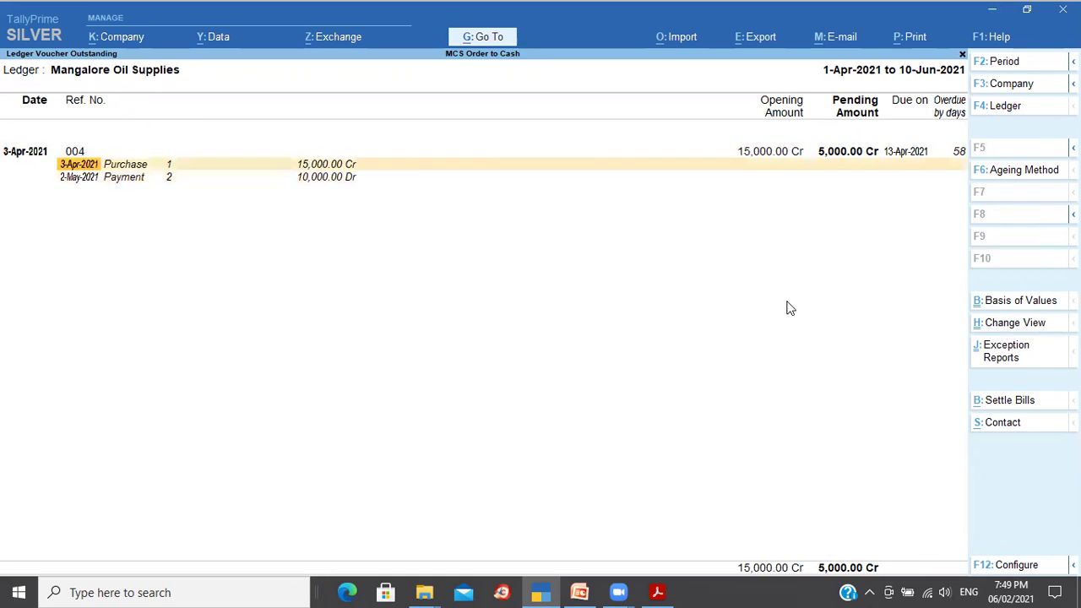
{"action": "key", "text": "Up"}
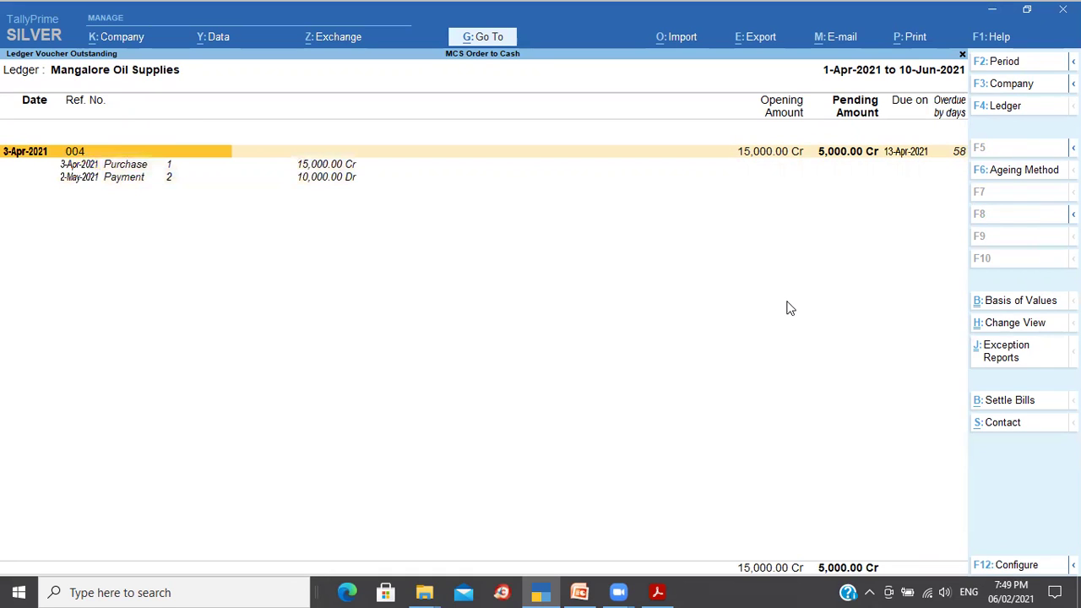
{"action": "key", "text": "Down"}
{"action": "key", "text": "Down"}
{"action": "key", "text": "Up"}
{"action": "key", "text": "Up"}
{"action": "key", "text": "Down"}
{"action": "key", "text": "Down"}
{"action": "key", "text": "Up"}
{"action": "key", "text": "Up"}
Step: Close the Mangalore Oil Supplies reports back to Gateway of Tally and switch to PowerPoint
{"action": "key", "text": "Escape"}
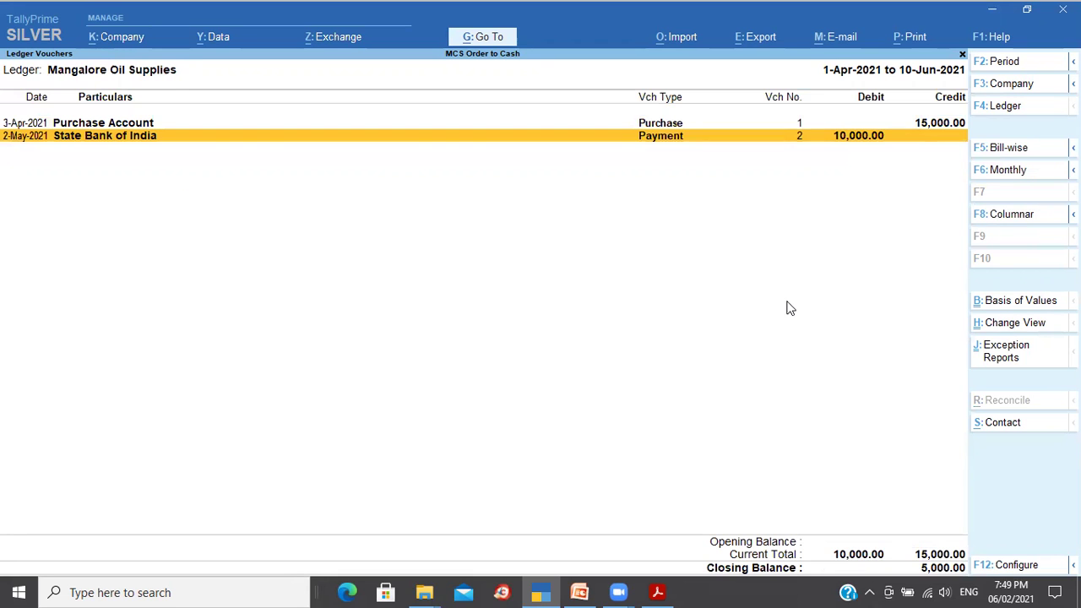
{"action": "key", "text": "Escape"}
{"action": "key", "text": "Escape"}
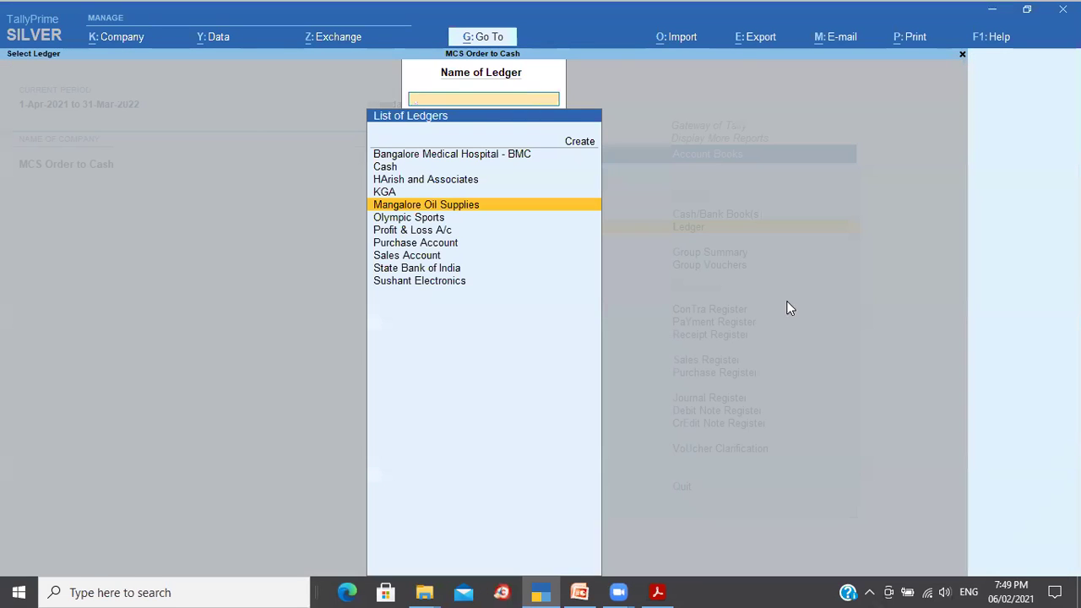
{"action": "key", "text": "Escape"}
{"action": "key", "text": "Escape"}
{"action": "key", "text": "alt+Tab"}
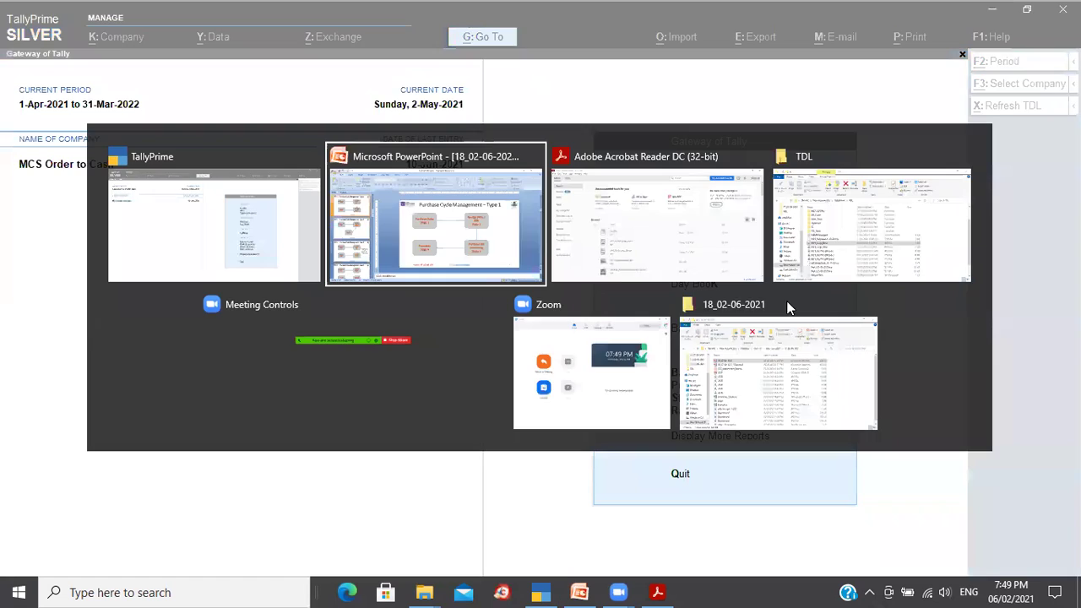
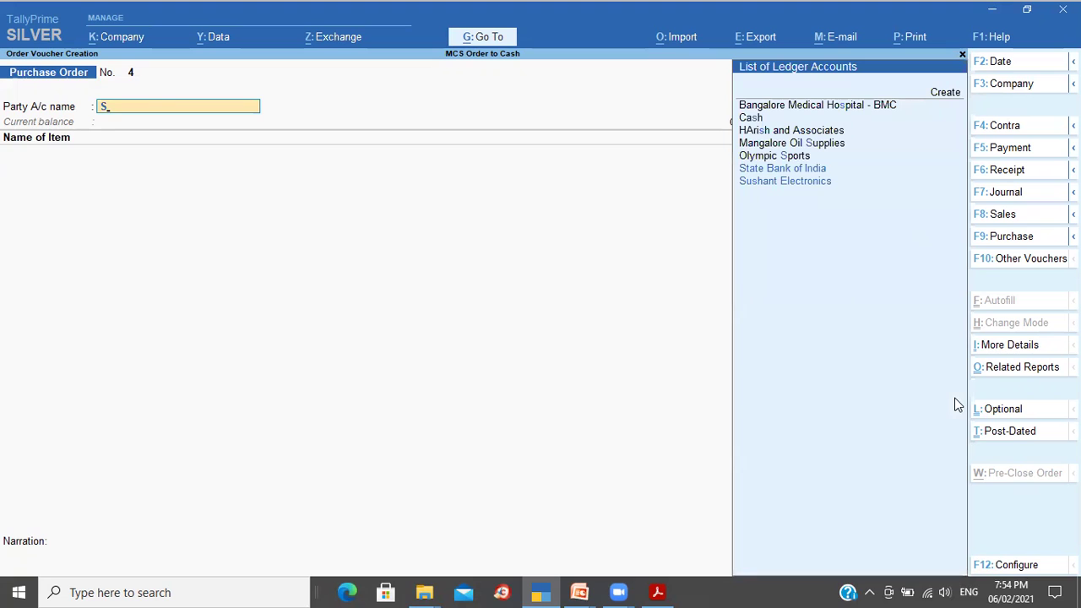
Step: Choose Sushant Electronics as the supplier and enter order no. 1005
{"action": "key", "text": "Return"}
{"action": "key", "text": "ctrl+a"}
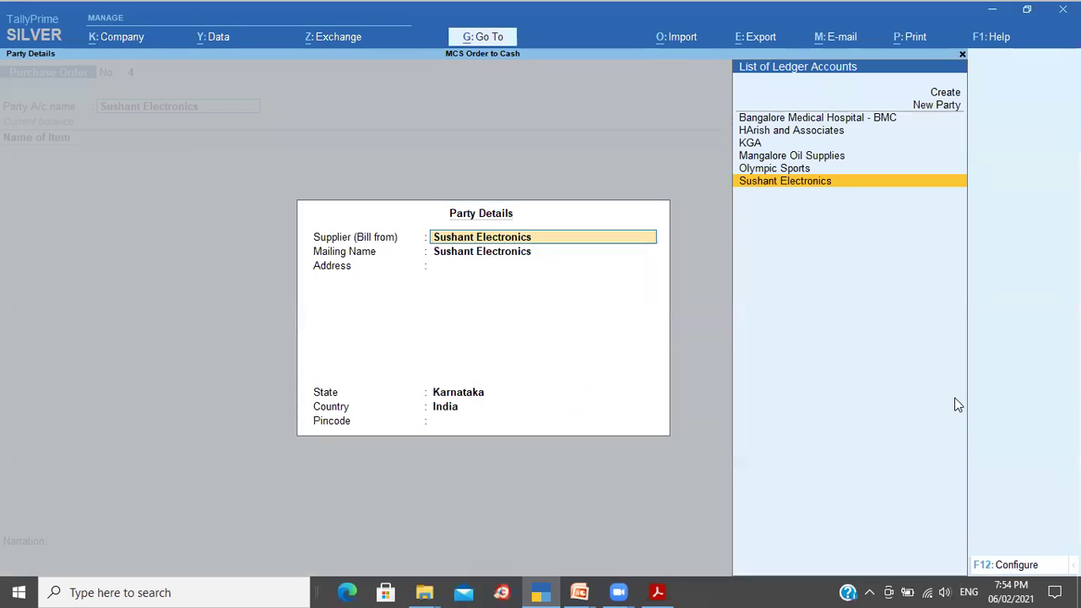
{"action": "key", "text": "ctrl+a"}
{"action": "type", "text": "1005"}
{"action": "key", "text": "Return"}
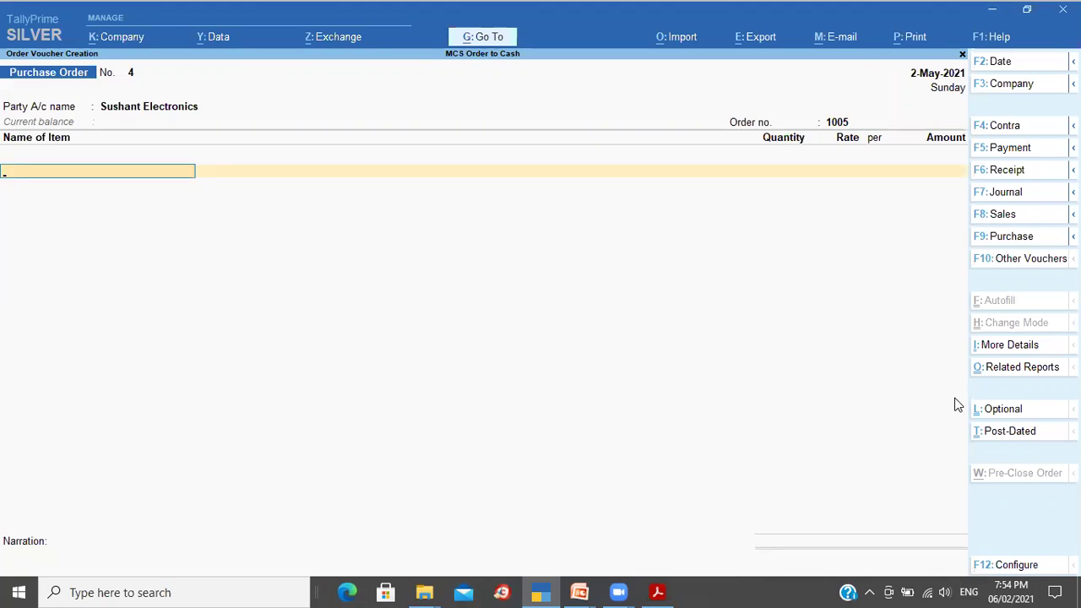
Step: Create the stock item Pigeon Appliances with Nos as its unit
{"action": "key", "text": "alt+c"}
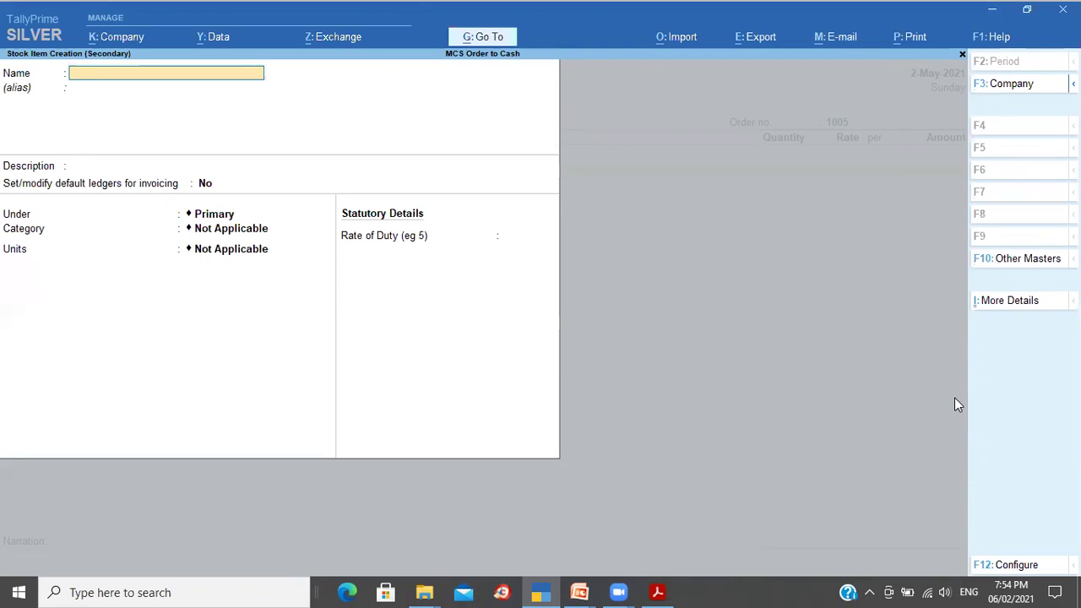
{"action": "type", "text": "Pigeon Appliances"}
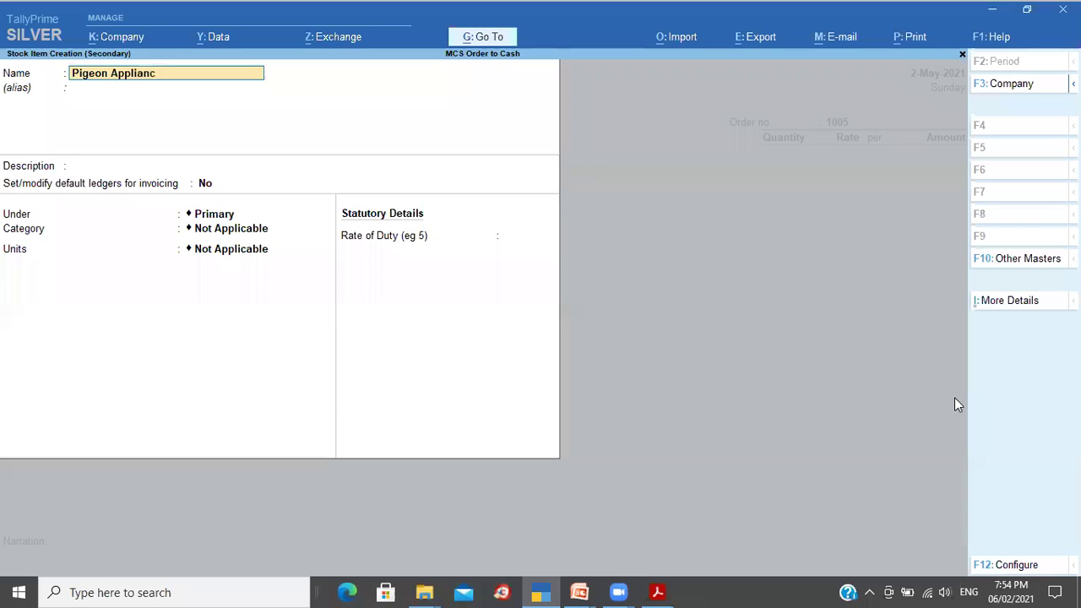
{"action": "key", "text": "Return"}
{"action": "key", "text": "Return"}
{"action": "key", "text": "Return"}
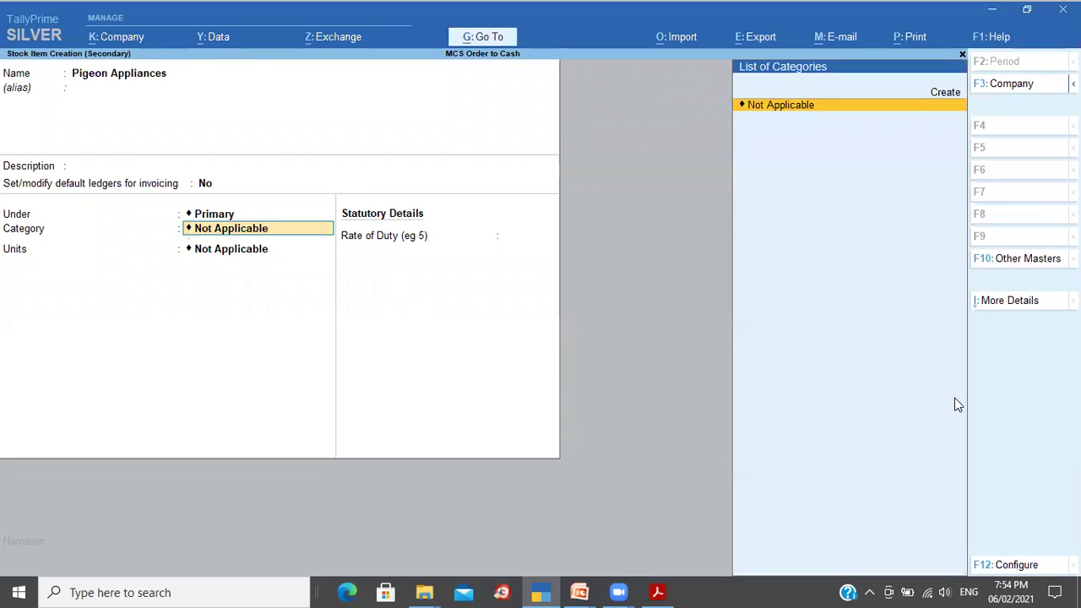
{"action": "key", "text": "Return"}
{"action": "key", "text": "Down"}
{"action": "key", "text": "Down"}
{"action": "key", "text": "Down"}
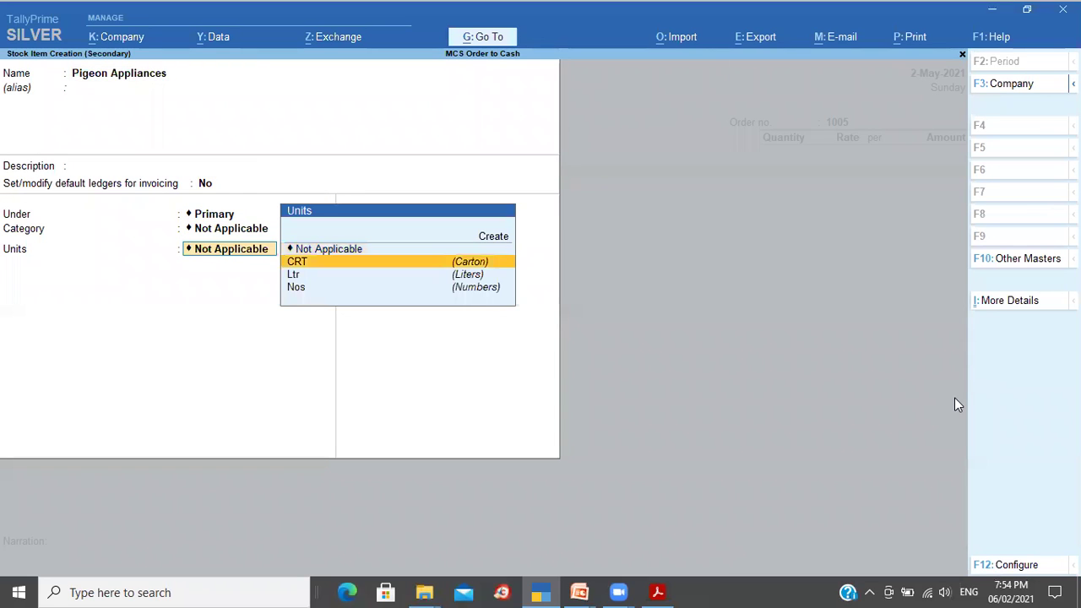
{"action": "key", "text": "Return"}
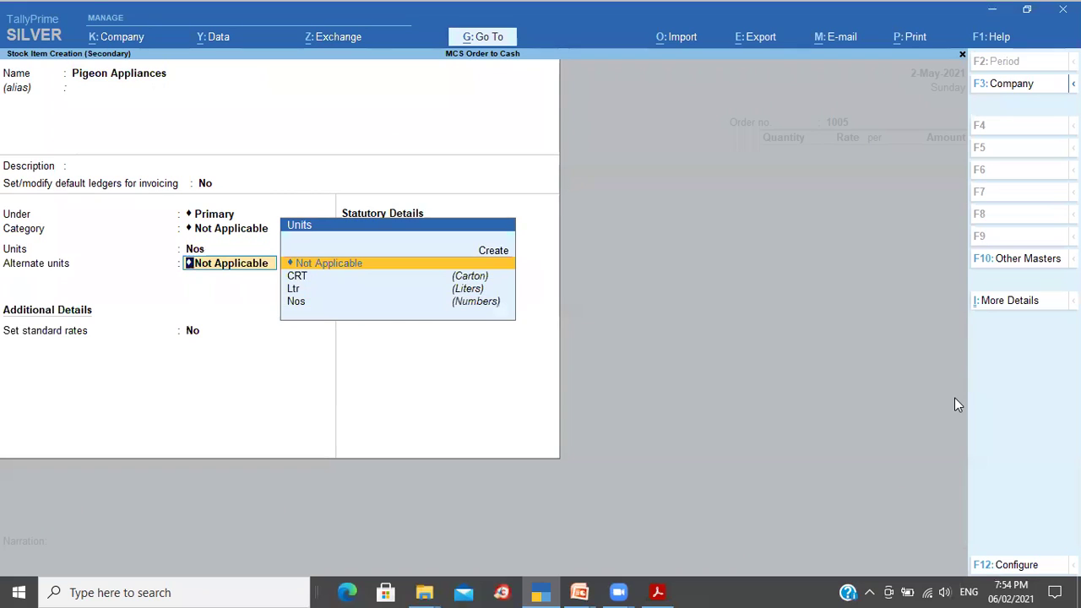
{"action": "key", "text": "Return"}
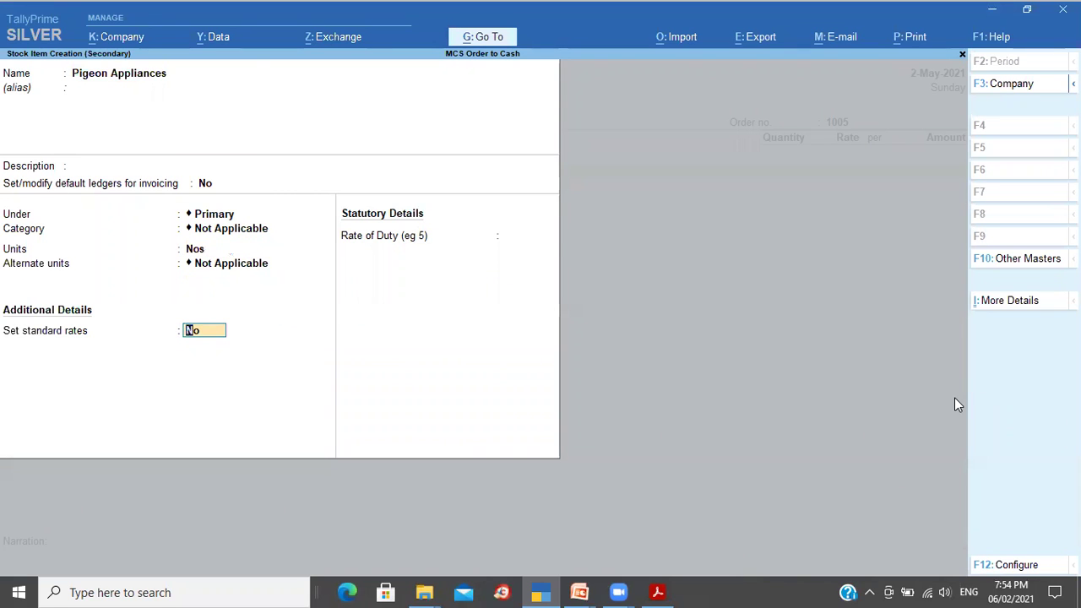
{"action": "key", "text": "Return"}
{"action": "key", "text": "Return"}
Step: Order 10 Nos of Pigeon Appliances at 2,250, due 10-May-2021, totalling 22,500
{"action": "key", "text": "Return"}
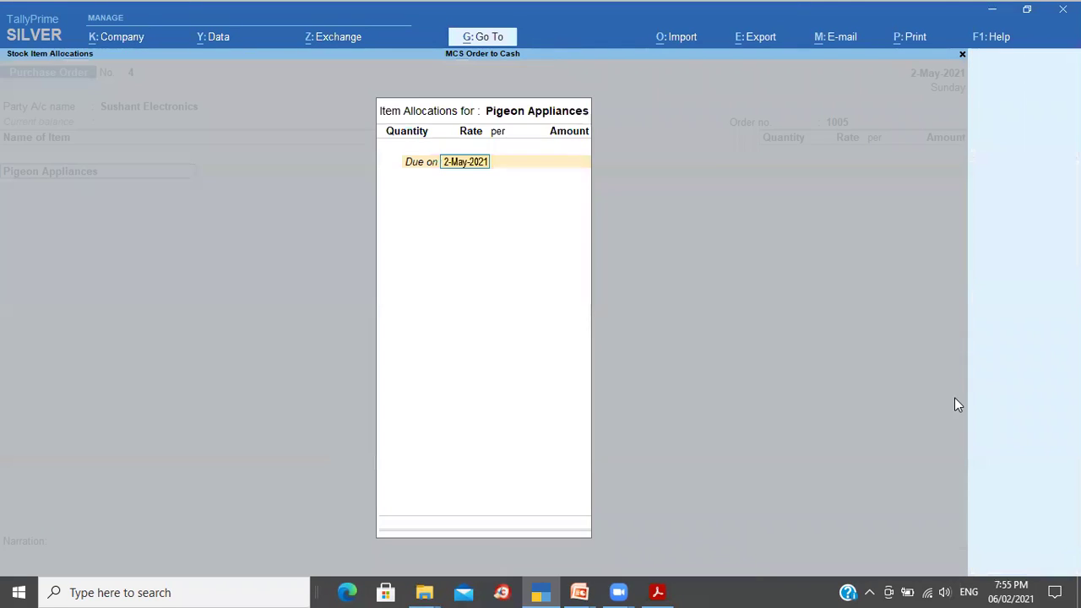
{"action": "type", "text": "10-5"}
{"action": "key", "text": "Return"}
{"action": "type", "text": "10"}
{"action": "key", "text": "Return"}
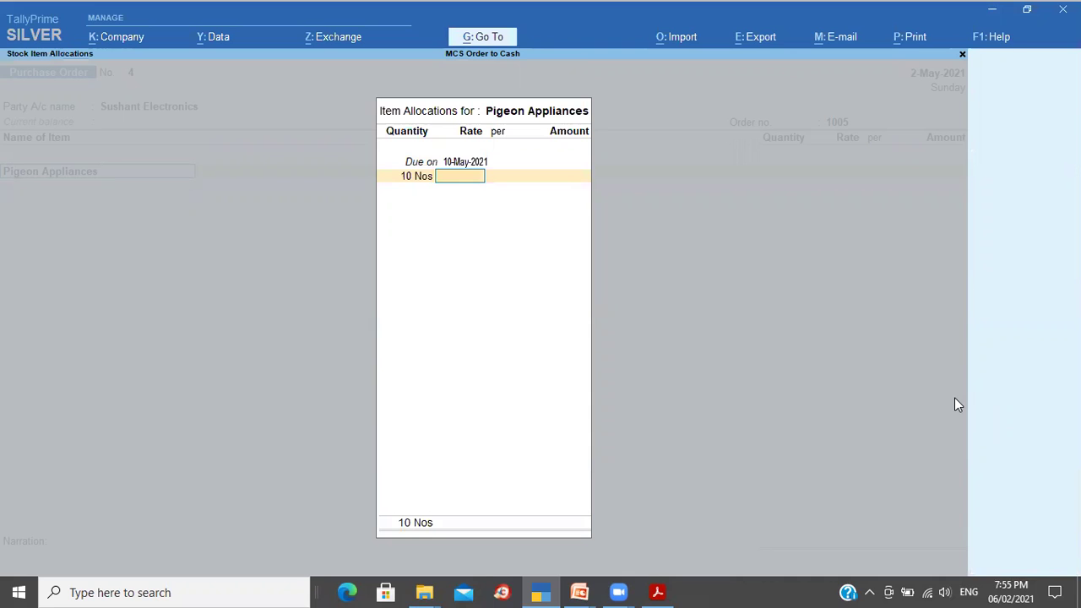
{"action": "type", "text": "2250"}
{"action": "key", "text": "Return"}
{"action": "key", "text": "Return"}
{"action": "key", "text": "Return"}
{"action": "key", "text": "Return"}
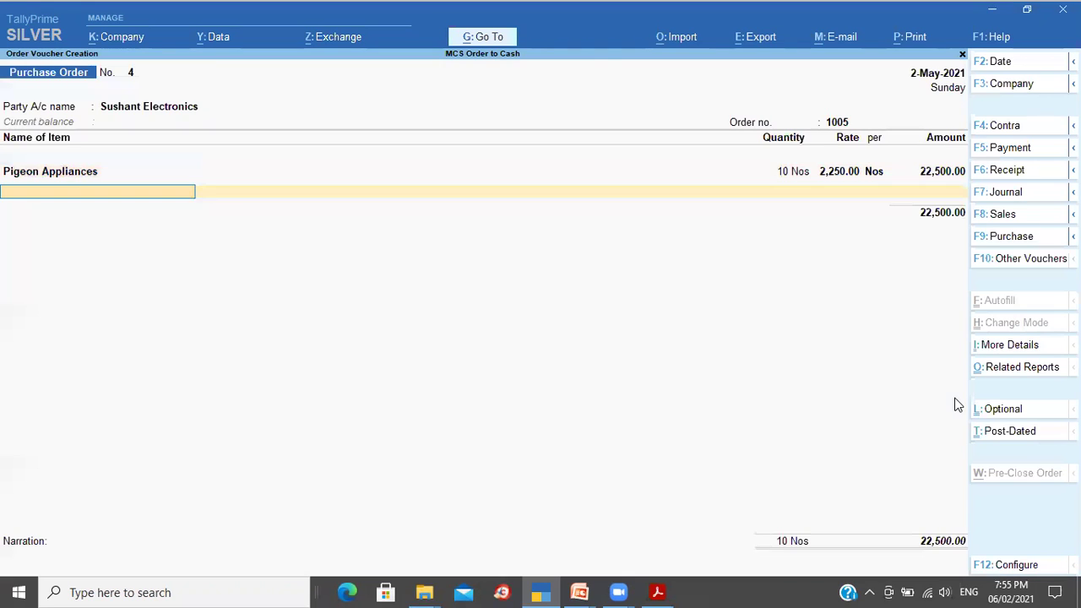
Step: Add the narration 'Being order placed' and save purchase order 4
{"action": "key", "text": "Return"}
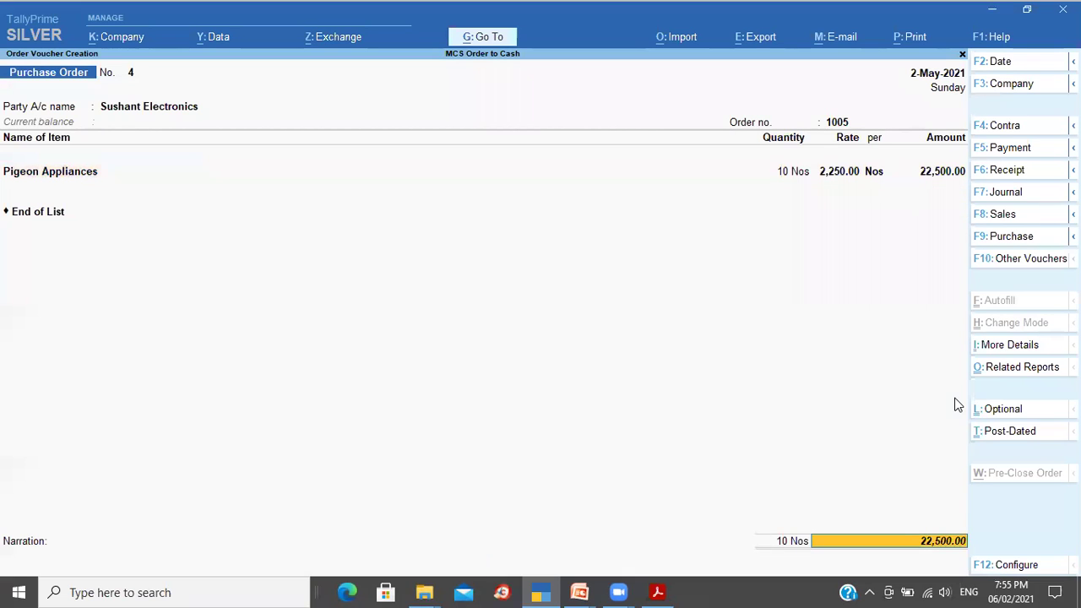
{"action": "key", "text": "Return"}
{"action": "type", "text": "Being order placed"}
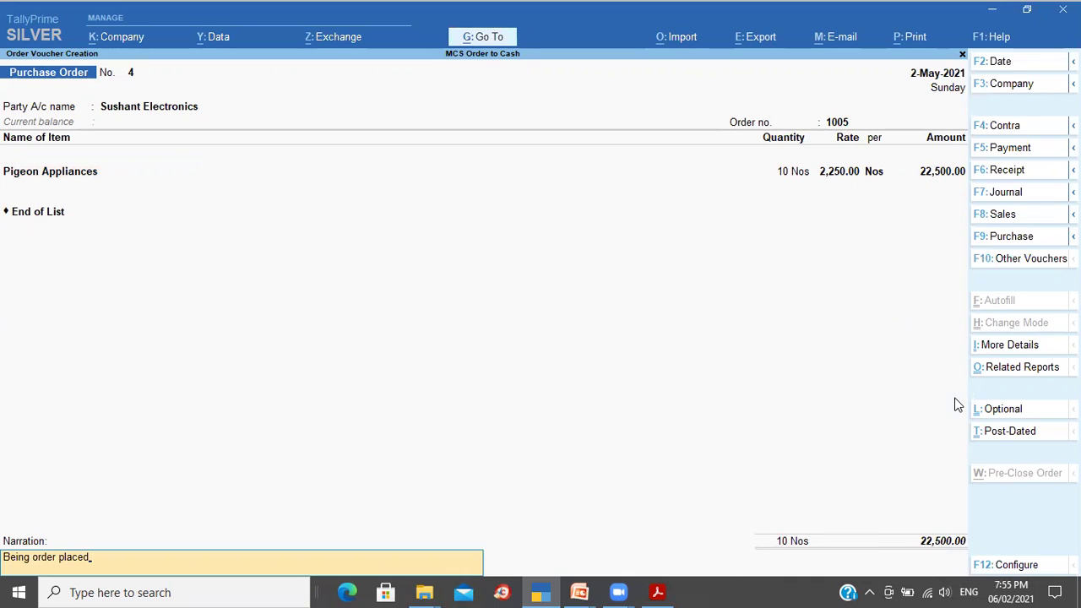
{"action": "key", "text": "Return"}
{"action": "key", "text": "y"}
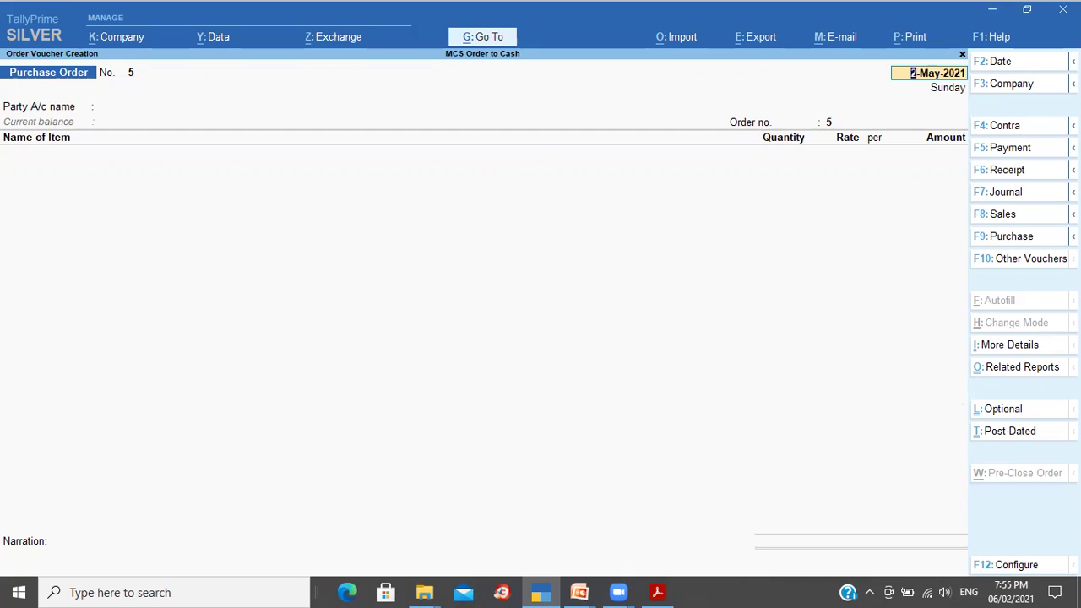
Step: Start a purchase voucher dated 10-May-2021, then quit it without saving
{"action": "left_click", "coordinate": [1007, 241]}
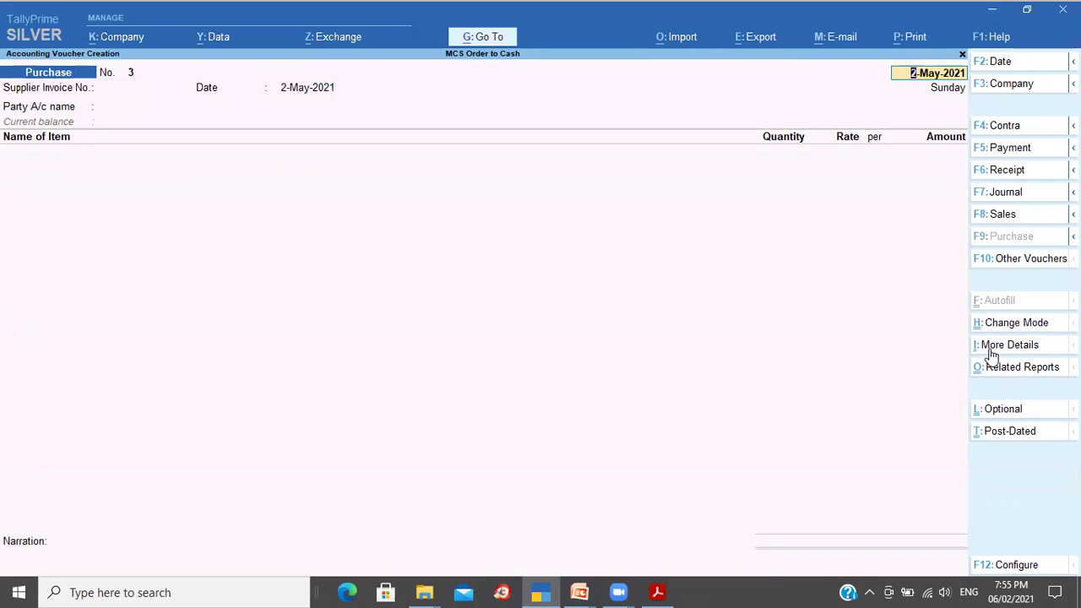
{"action": "key", "text": "F2"}
{"action": "type", "text": "10-5"}
{"action": "key", "text": "Return"}
{"action": "key", "text": "Escape"}
{"action": "key", "text": "y"}
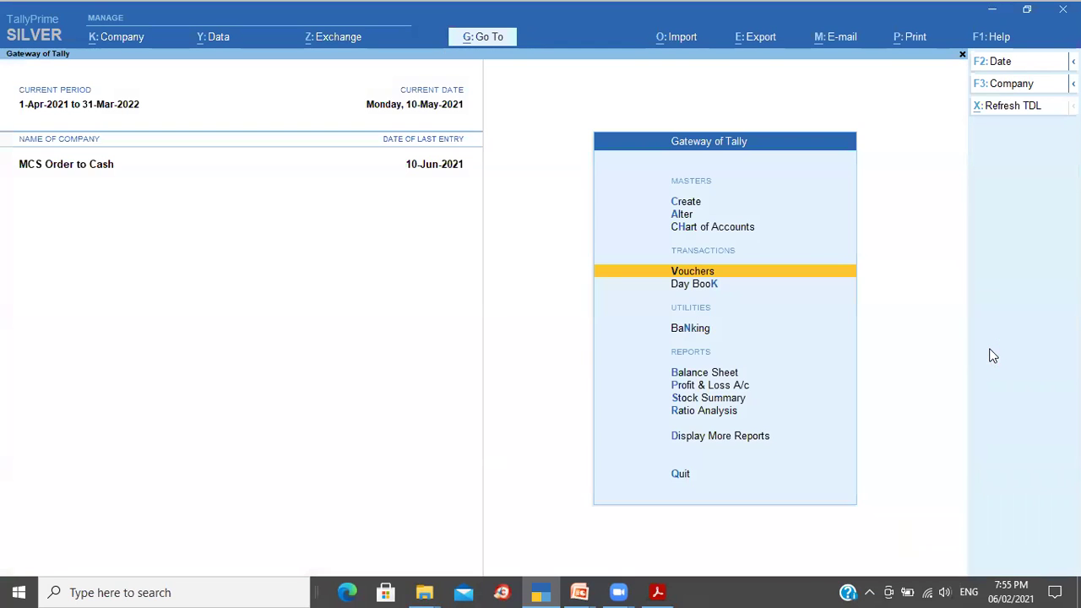
Step: Review the Stock Summary totalling 10,06,700, then move to the Inventory Books reports
{"action": "key", "text": "s"}
{"action": "key", "text": "Down"}
{"action": "key", "text": "Down"}
{"action": "key", "text": "Down"}
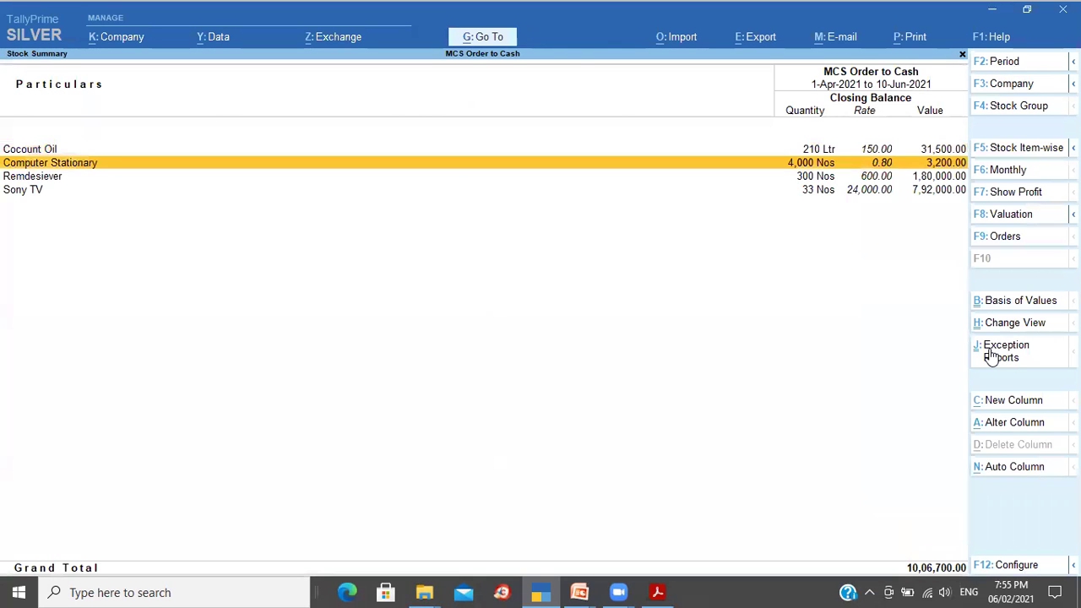
{"action": "key", "text": "Up"}
{"action": "key", "text": "Up"}
{"action": "key", "text": "Up"}
{"action": "key", "text": "Down"}
{"action": "key", "text": "Down"}
{"action": "key", "text": "Down"}
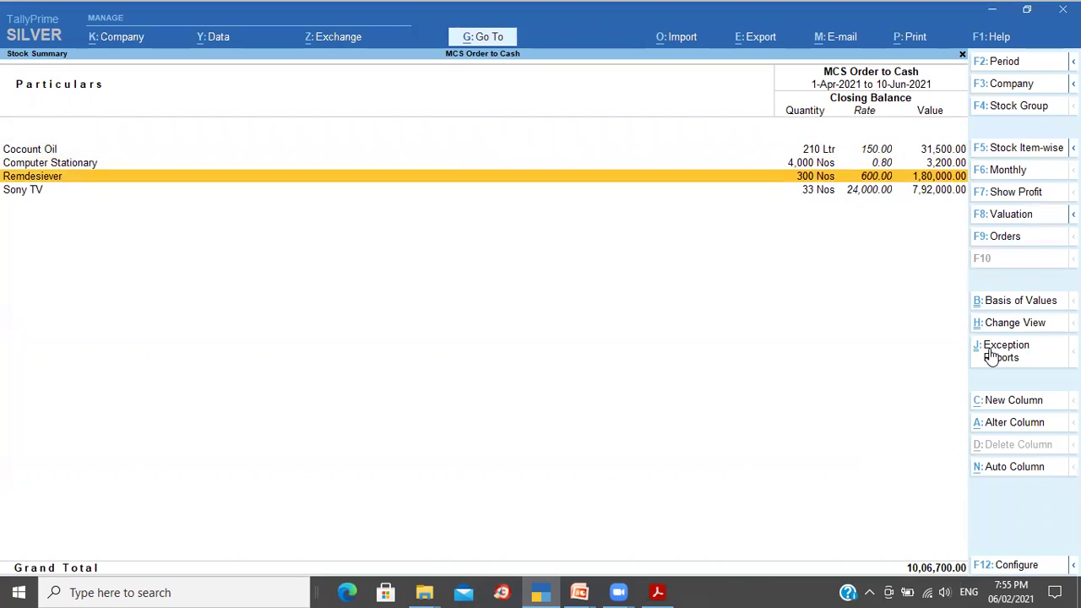
{"action": "key", "text": "Up"}
{"action": "key", "text": "Up"}
{"action": "key", "text": "Up"}
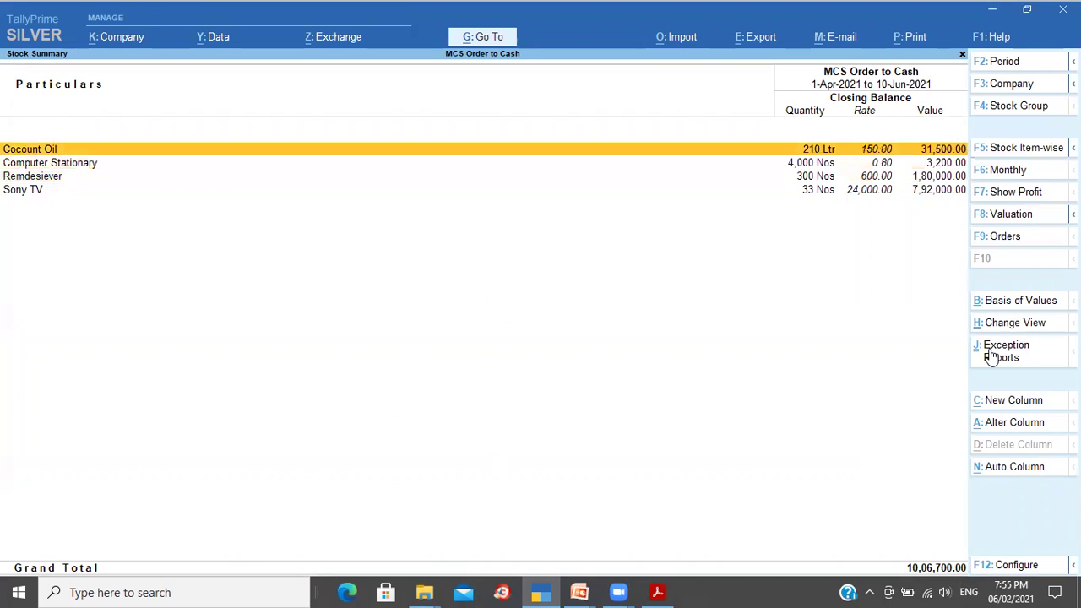
{"action": "key", "text": "Escape"}
{"action": "key", "text": "Down"}
{"action": "key", "text": "Down"}
{"action": "key", "text": "Return"}
{"action": "key", "text": "Down"}
{"action": "key", "text": "Down"}
{"action": "key", "text": "Down"}
{"action": "key", "text": "Down"}
{"action": "key", "text": "Down"}
{"action": "key", "text": "Down"}
Step: Check purchase order 4 in May's Purchase Orders Book
{"action": "key", "text": "Return"}
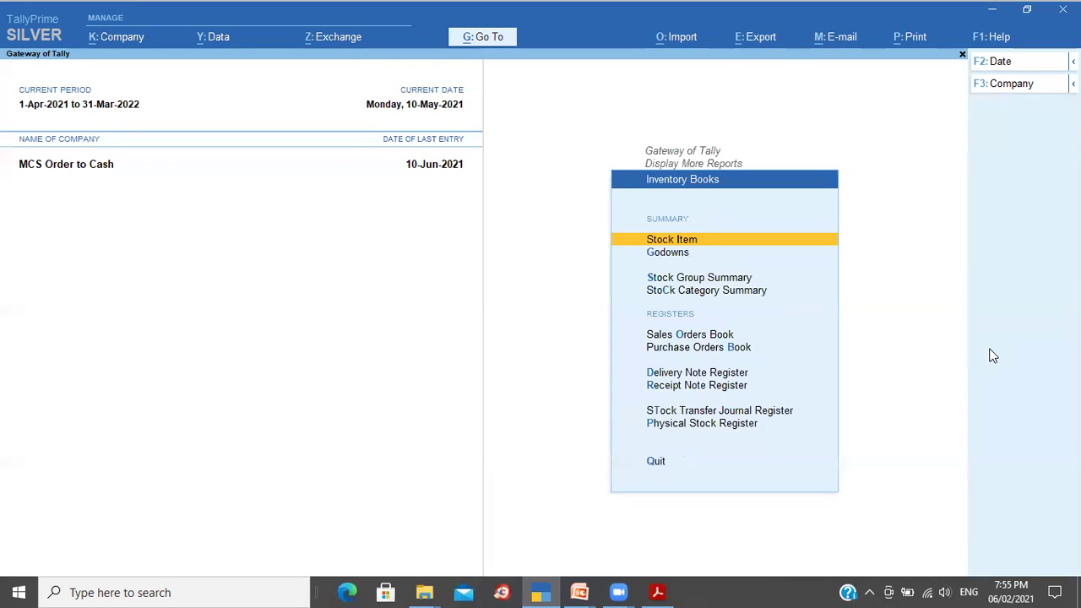
{"action": "key", "text": "Down"}
{"action": "key", "text": "Down"}
{"action": "key", "text": "Down"}
{"action": "key", "text": "Down"}
{"action": "key", "text": "Down"}
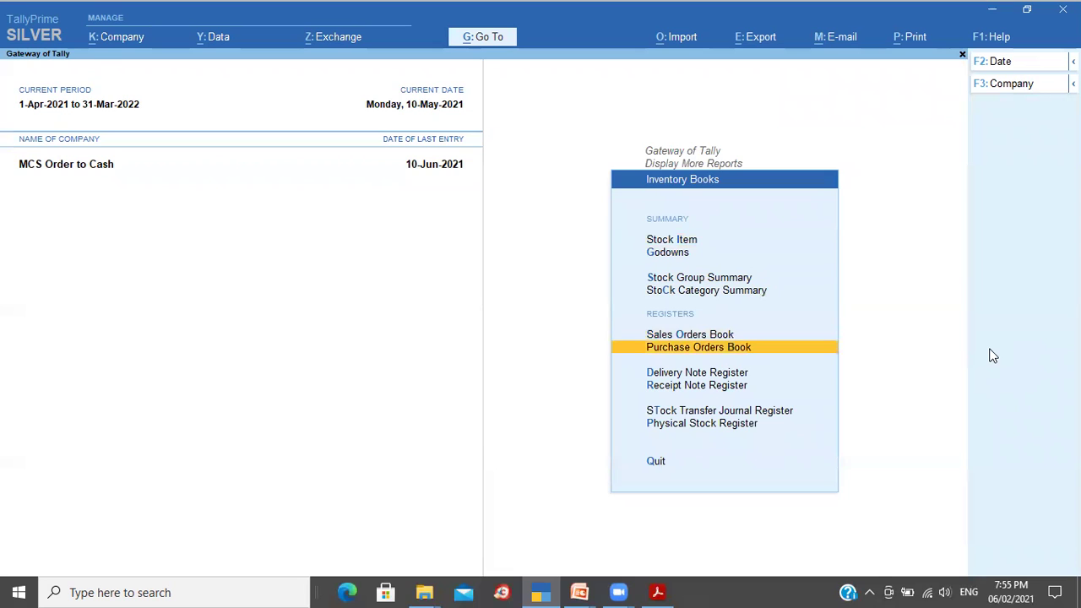
{"action": "key", "text": "Return"}
{"action": "key", "text": "Down"}
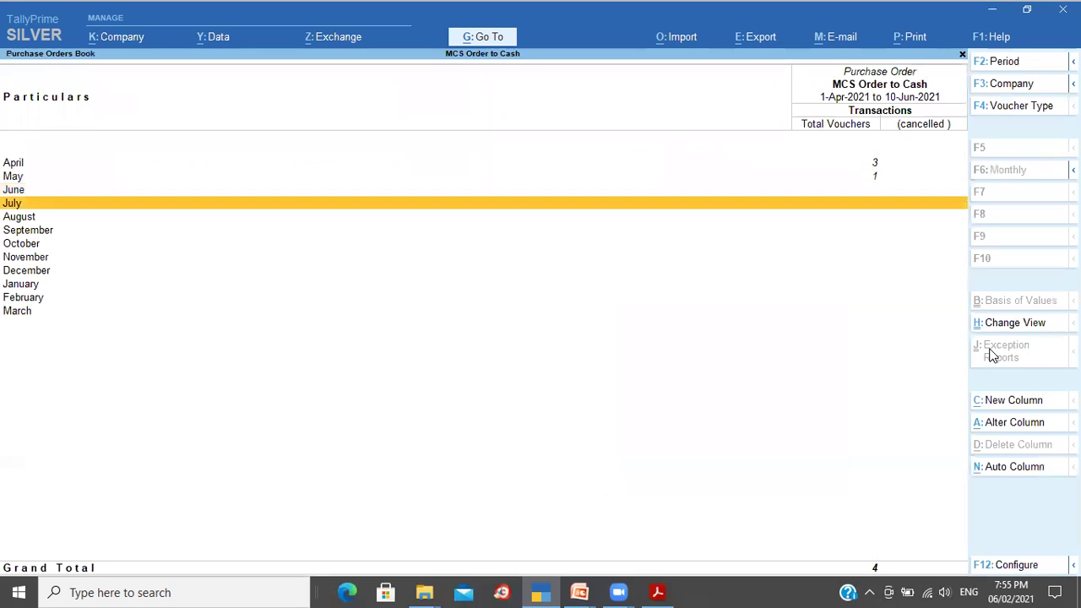
{"action": "key", "text": "Up"}
{"action": "key", "text": "Up"}
{"action": "key", "text": "Return"}
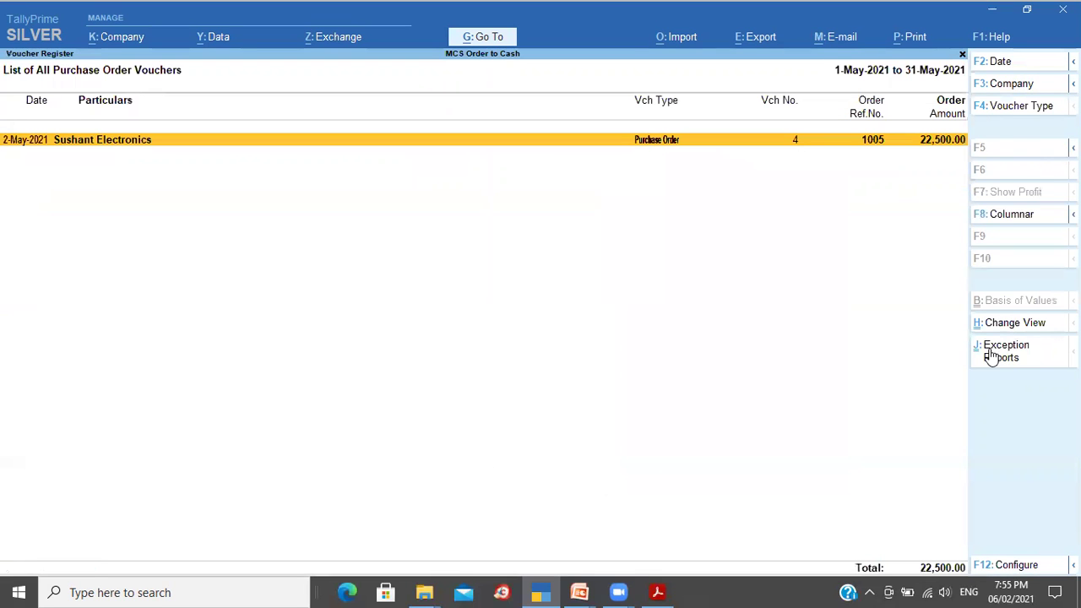
{"action": "key", "text": "Return"}
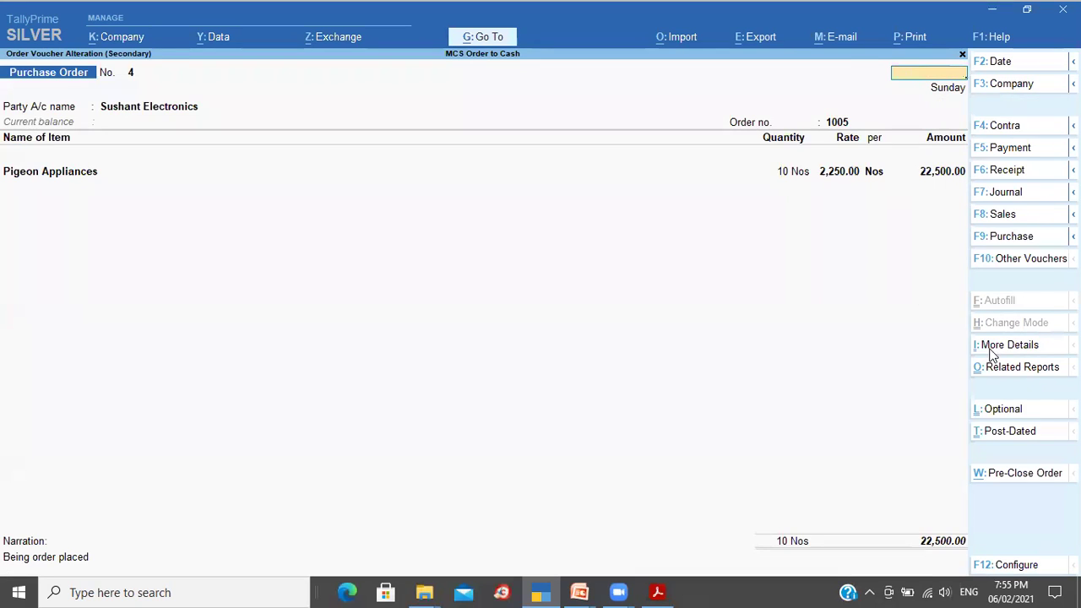
{"action": "key", "text": "Escape"}
{"action": "key", "text": "Escape"}
{"action": "key", "text": "Escape"}
{"action": "key", "text": "Escape"}
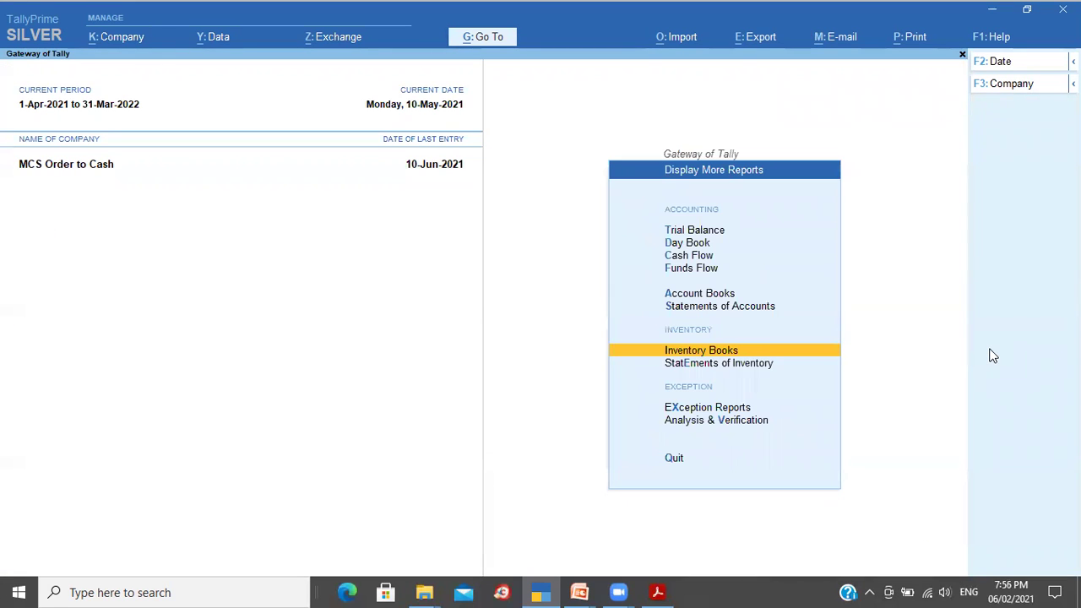
Step: Show purchase order outstandings for the stock item Pigeon Appliances
{"action": "key", "text": "Down"}
{"action": "key", "text": "Return"}
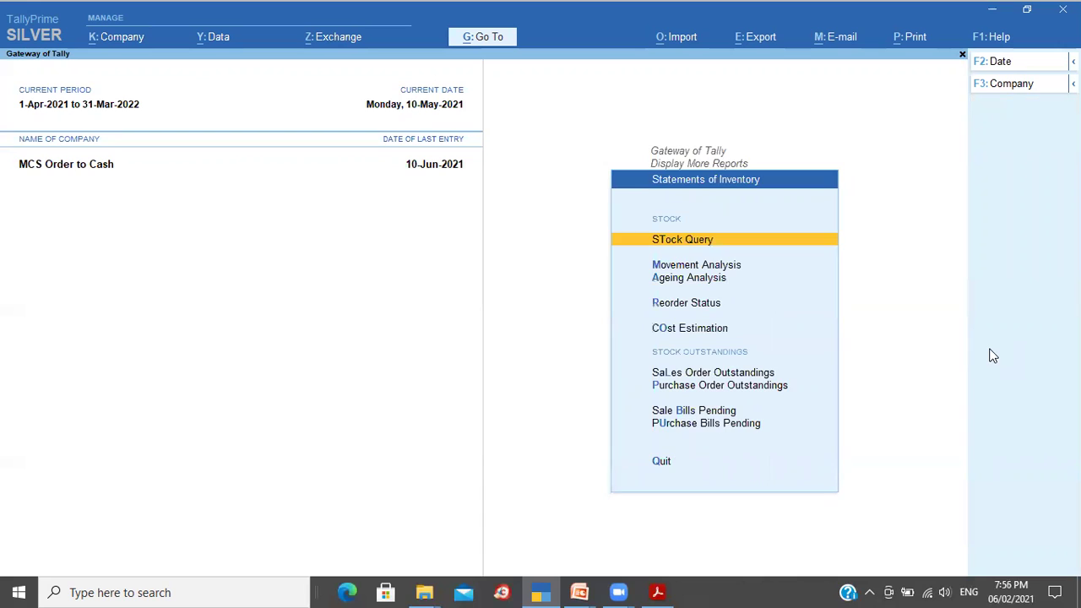
{"action": "key", "text": "Up"}
{"action": "key", "text": "Up"}
{"action": "key", "text": "Up"}
{"action": "key", "text": "Up"}
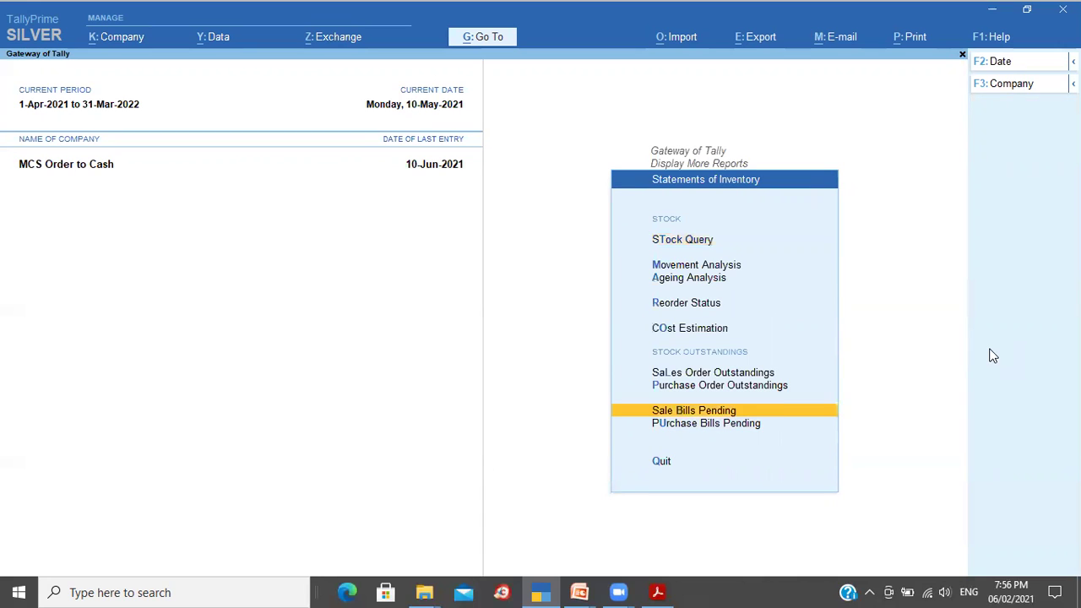
{"action": "key", "text": "Return"}
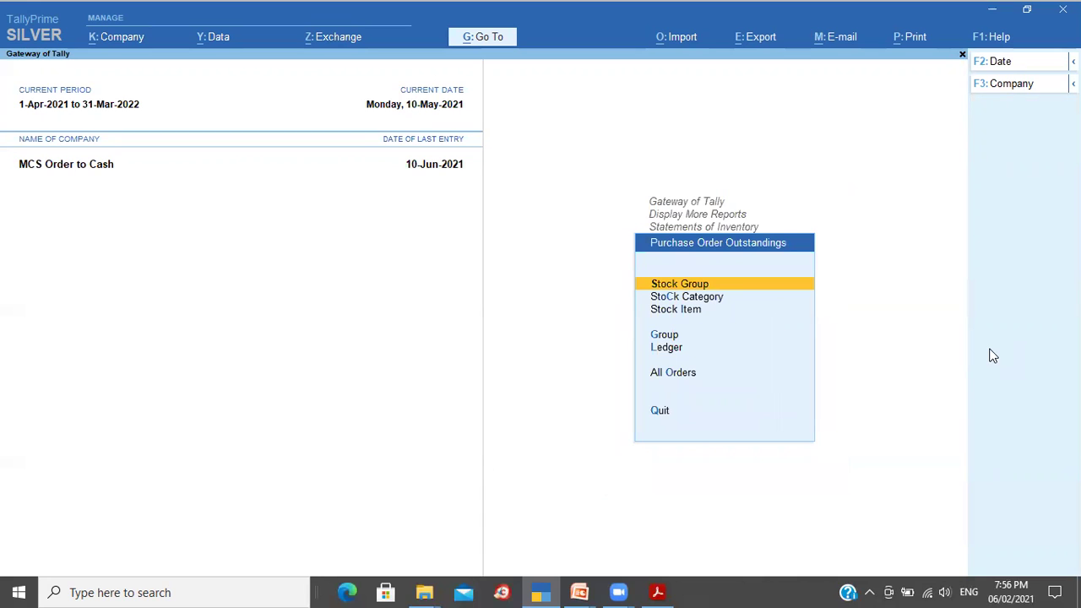
{"action": "key", "text": "Down"}
{"action": "key", "text": "Down"}
{"action": "key", "text": "Return"}
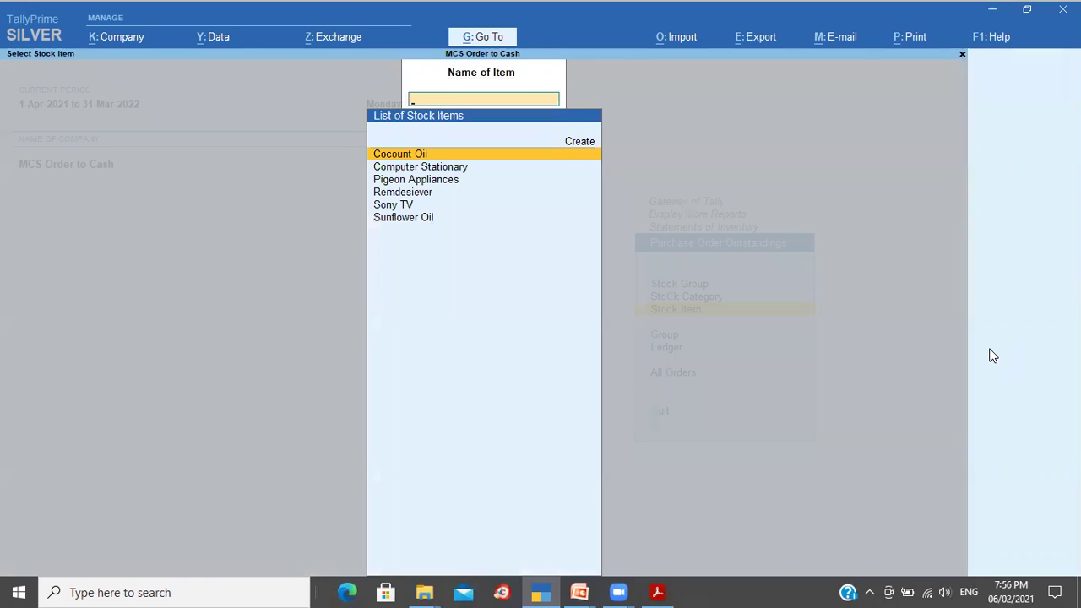
{"action": "key", "text": "Down"}
{"action": "key", "text": "Down"}
{"action": "key", "text": "Return"}
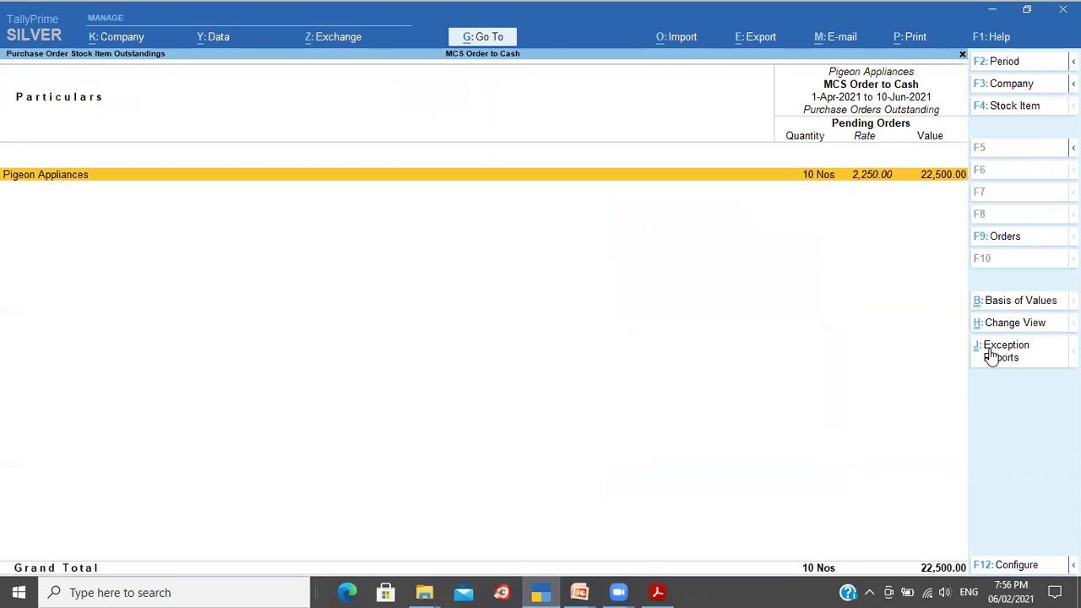
Step: Inspect the pending Pigeon Appliances order, then open Purchase Bills Pending
{"action": "key", "text": "Return"}
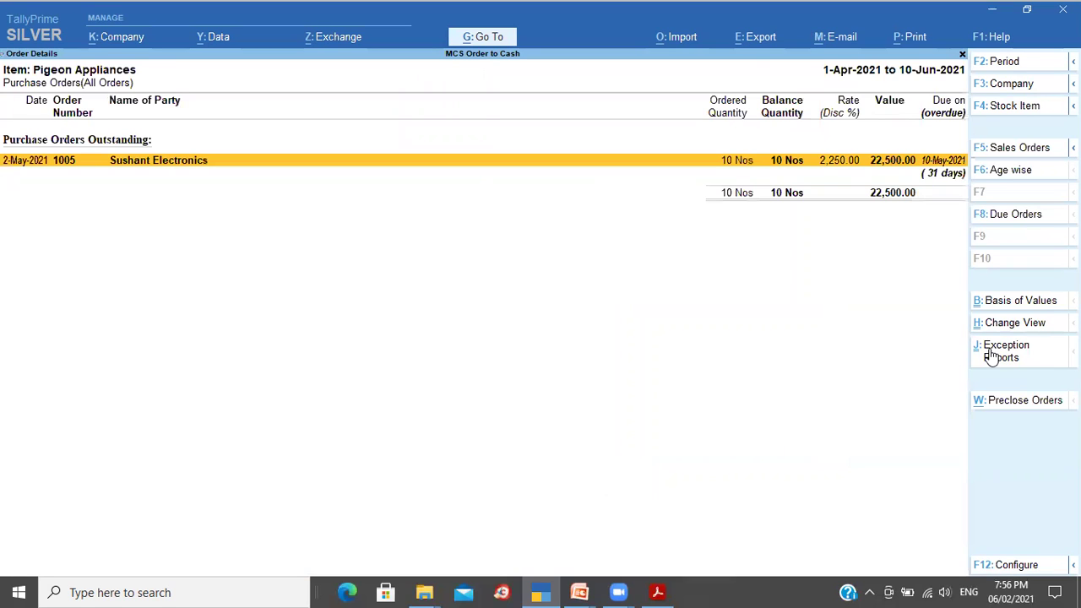
{"action": "key", "text": "Escape"}
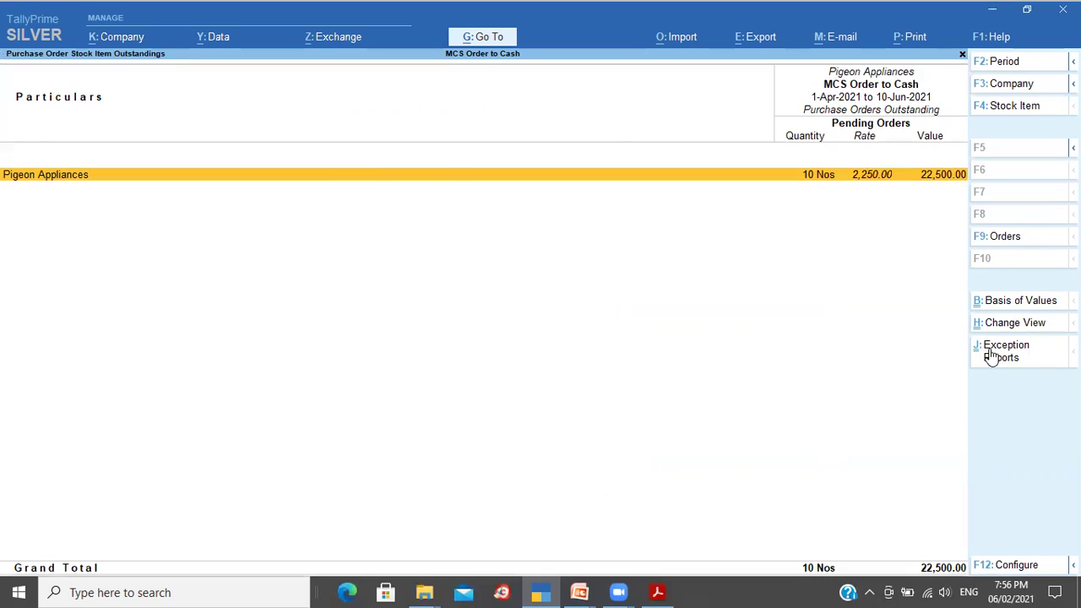
{"action": "key", "text": "Escape"}
{"action": "key", "text": "Escape"}
{"action": "key", "text": "Escape"}
{"action": "key", "text": "Escape"}
{"action": "key", "text": "Down"}
{"action": "key", "text": "Down"}
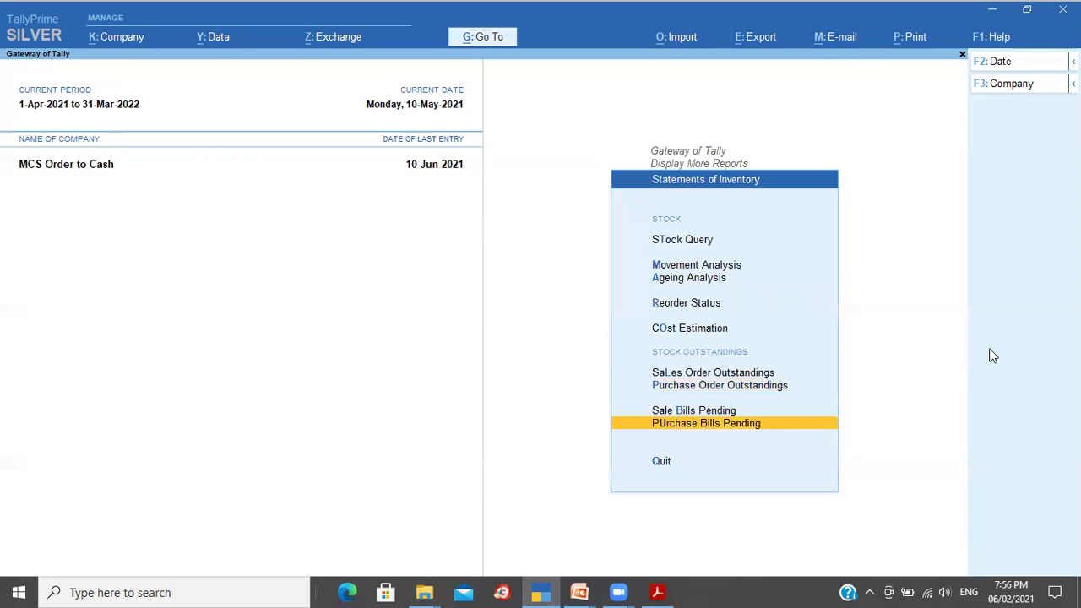
{"action": "key", "text": "Return"}
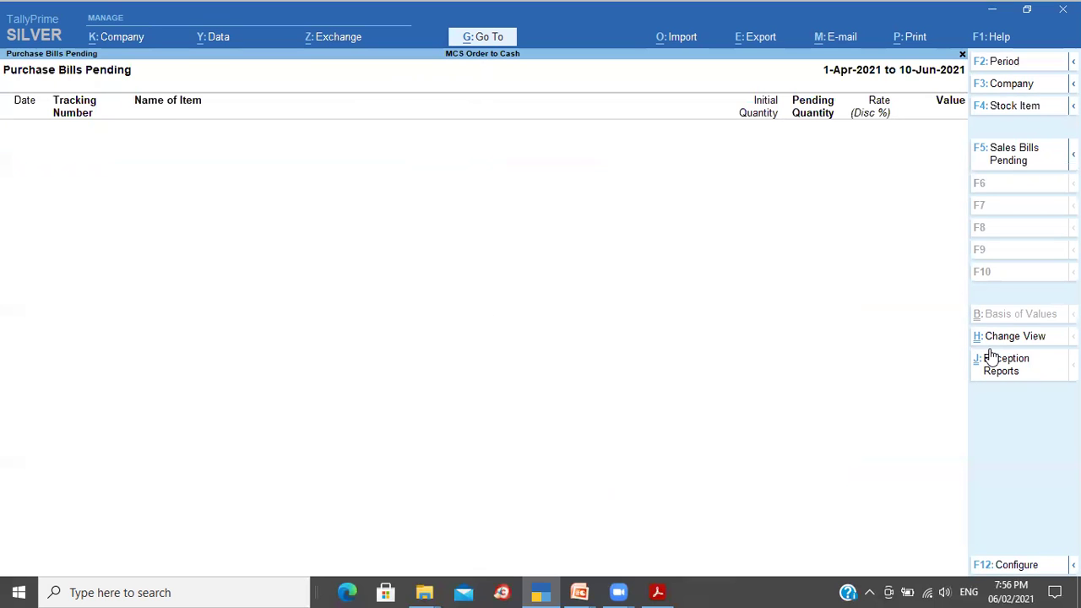
Step: Start a new Purchase voucher with supplier invoice number 343
{"action": "key", "text": "Escape"}
{"action": "key", "text": "Escape"}
{"action": "key", "text": "Escape"}
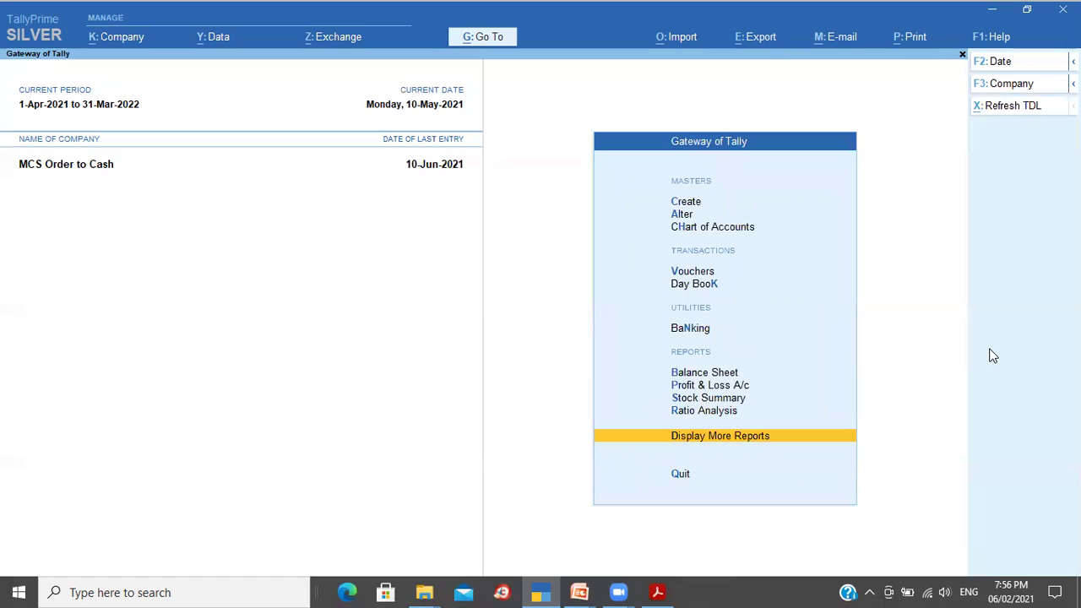
{"action": "key", "text": "alt+F4"}
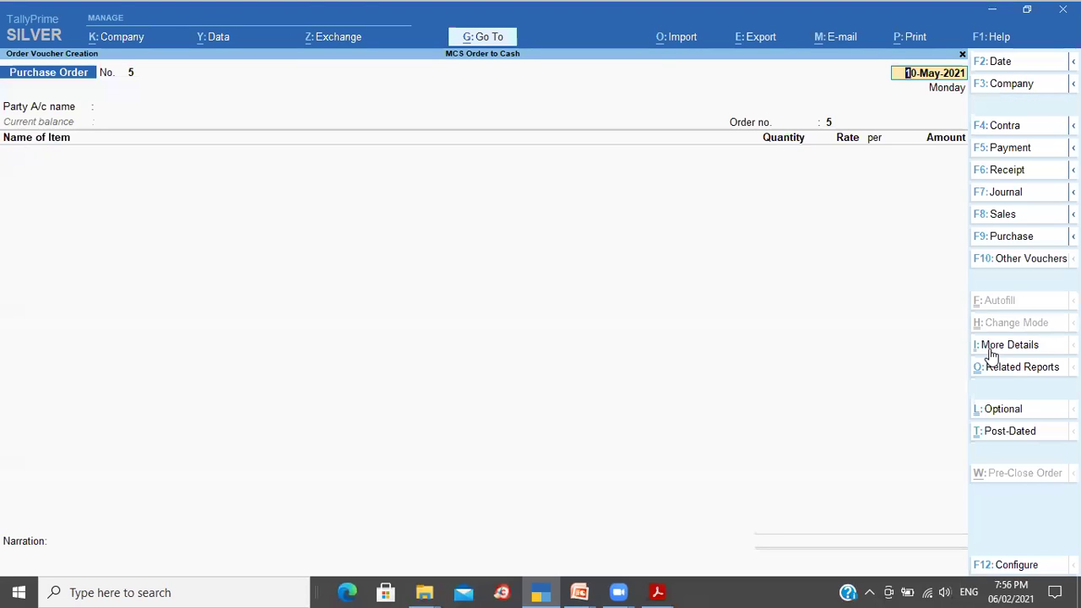
{"action": "left_click", "coordinate": [1015, 239]}
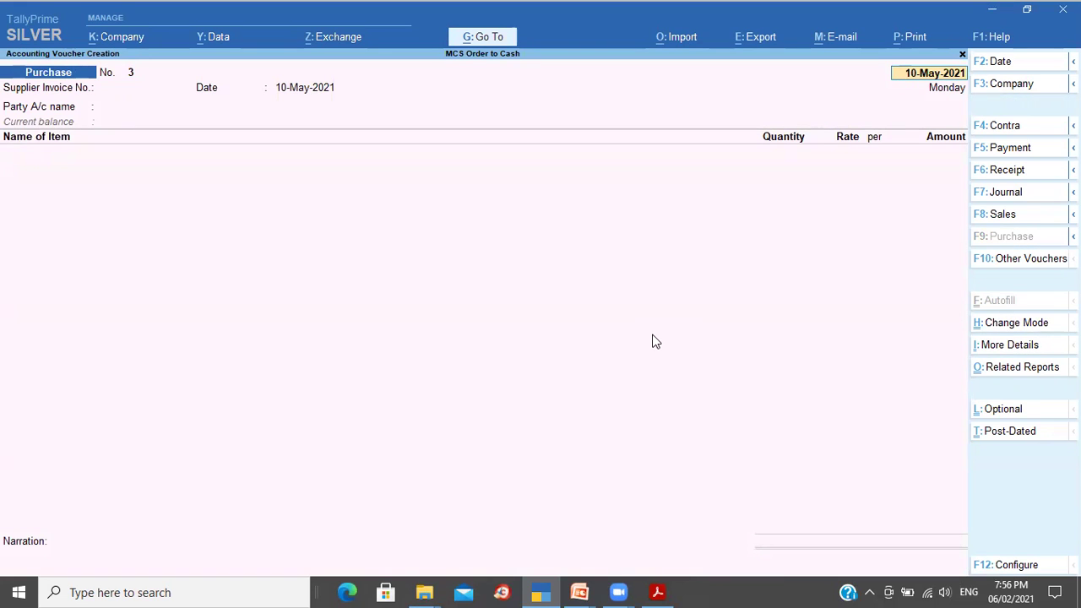
{"action": "key", "text": "Return"}
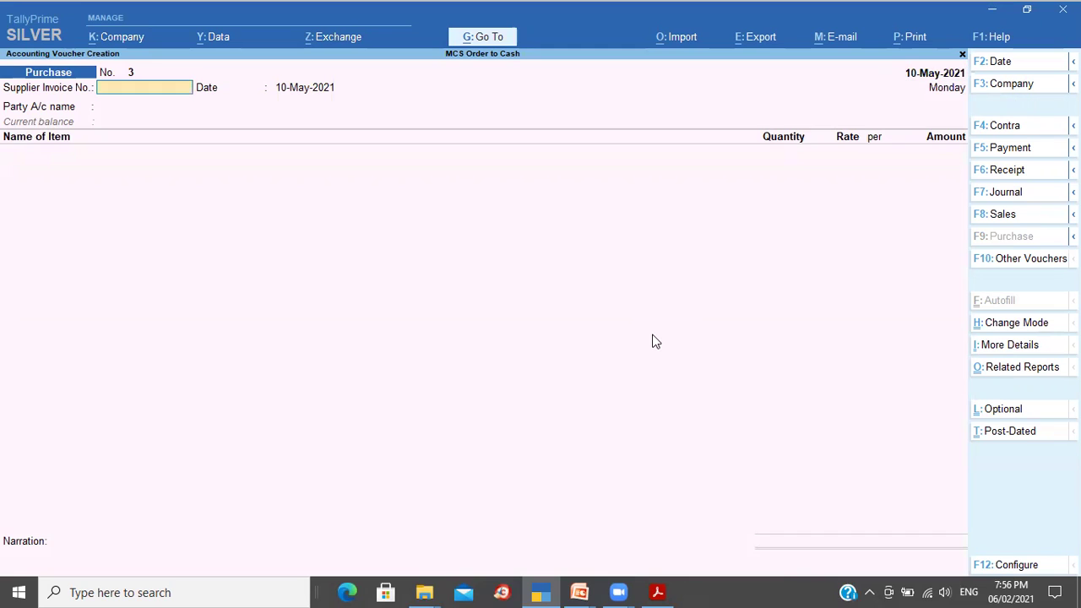
{"action": "type", "text": "343"}
{"action": "key", "text": "Return"}
{"action": "key", "text": "Return"}
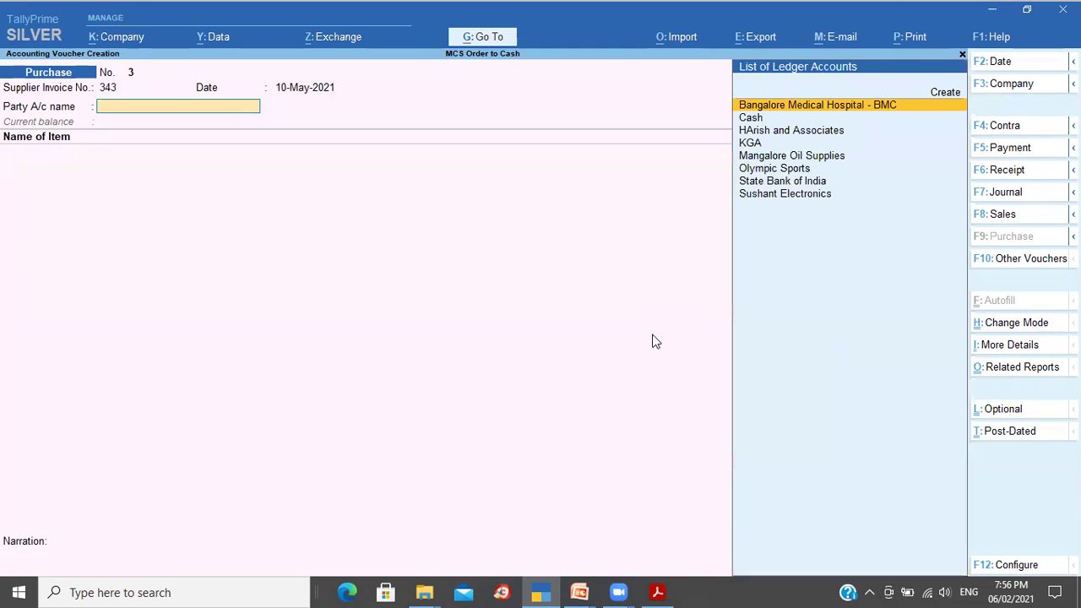
Step: Select Sushant Electronics and link order 1005, bringing in 10 Nos Pigeon Appliances at 2,250
{"action": "type", "text": "Su"}
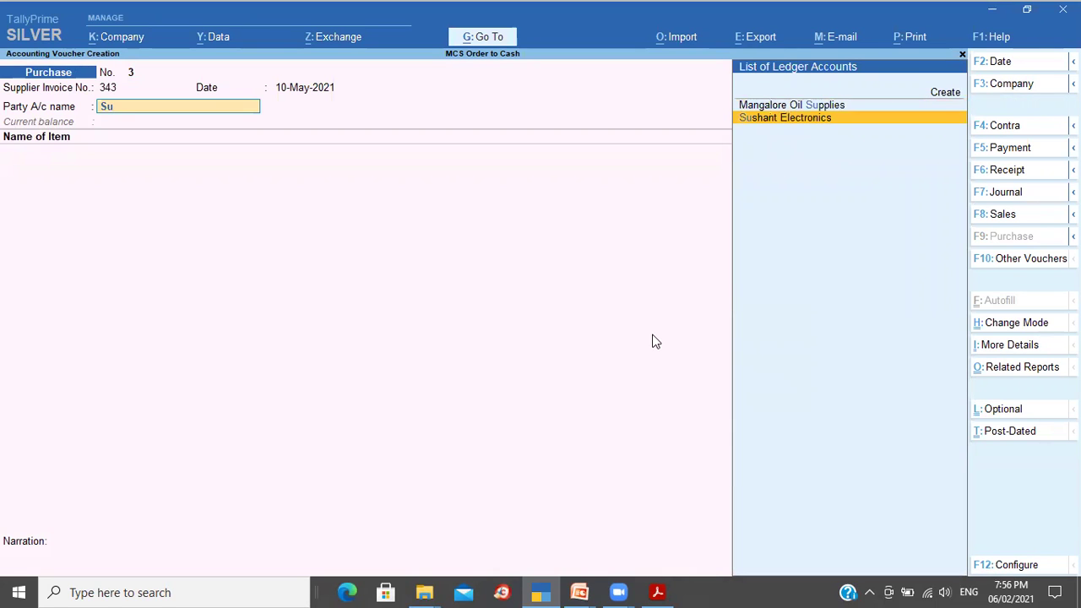
{"action": "key", "text": "Return"}
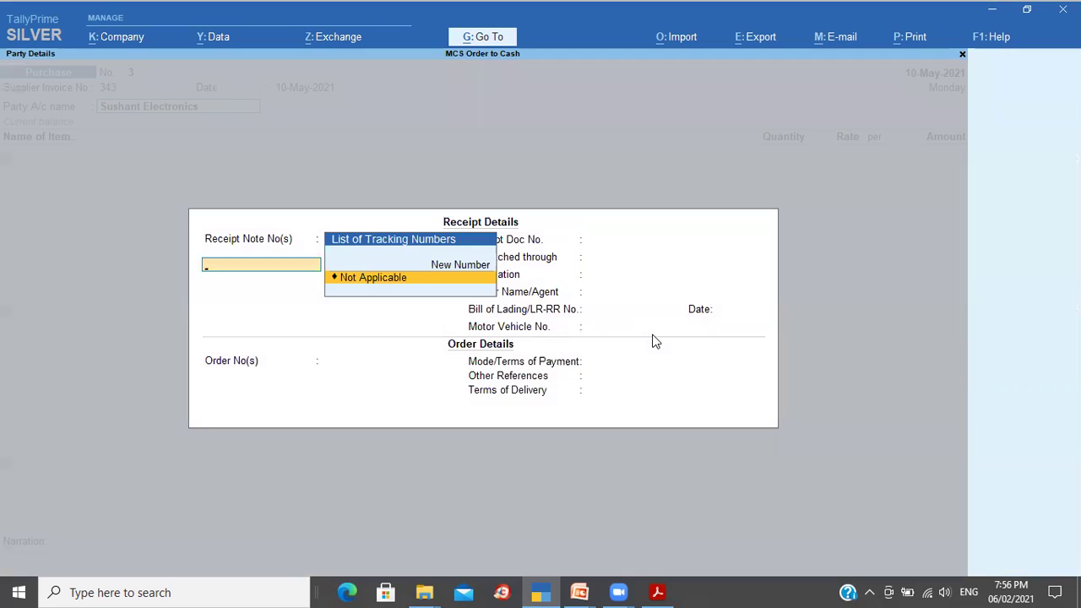
{"action": "key", "text": "Return"}
{"action": "key", "text": "Return"}
{"action": "key", "text": "Return"}
{"action": "key", "text": "Return"}
{"action": "key", "text": "Return"}
{"action": "key", "text": "Return"}
{"action": "key", "text": "Return"}
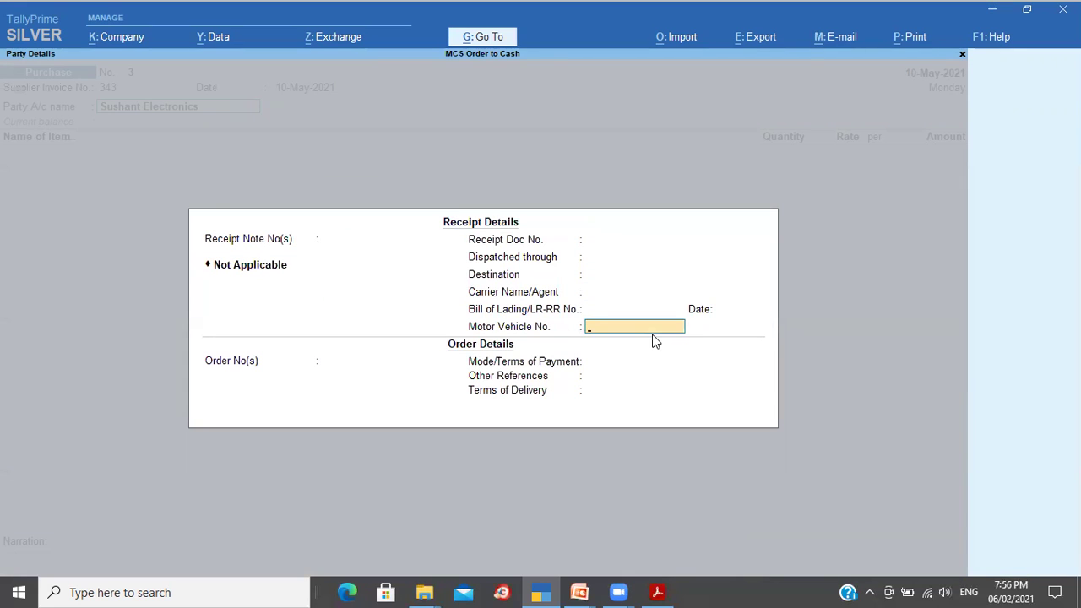
{"action": "key", "text": "Return"}
{"action": "key", "text": "Down"}
{"action": "key", "text": "Down"}
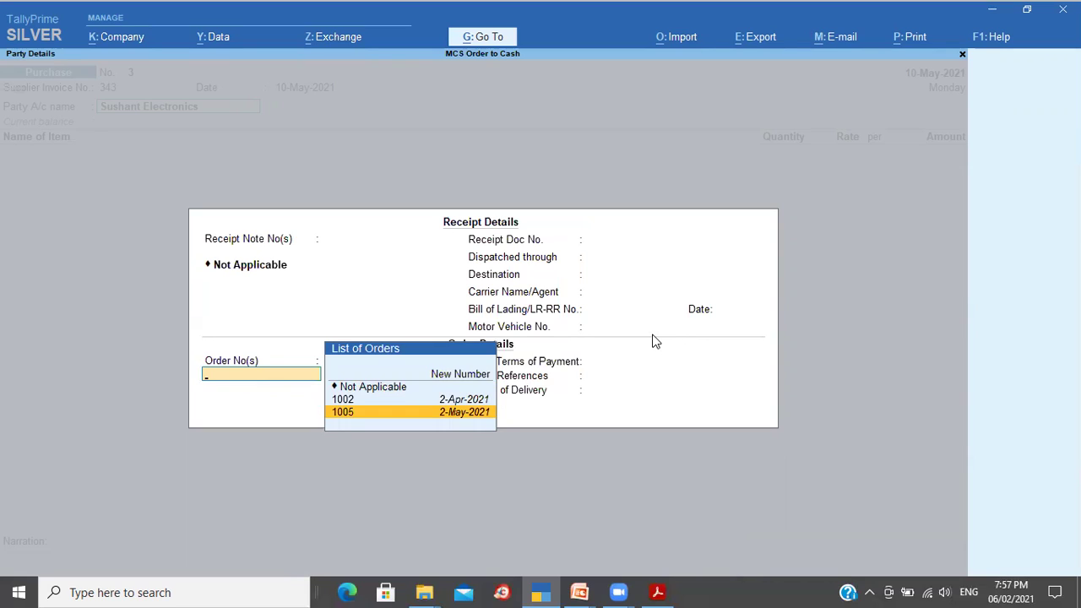
{"action": "key", "text": "Return"}
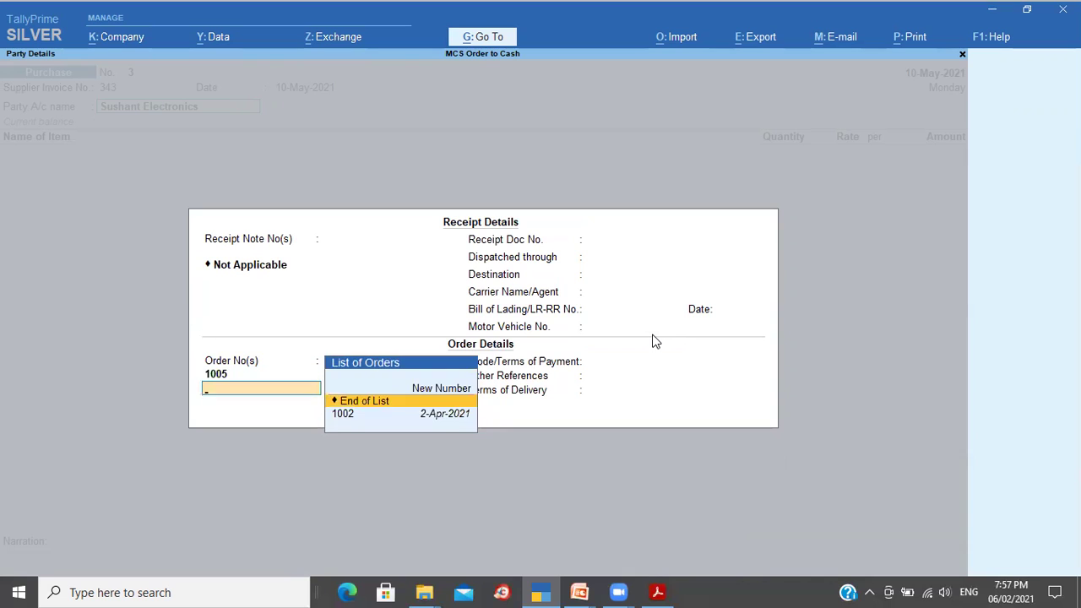
{"action": "key", "text": "Return"}
{"action": "key", "text": "ctrl+a"}
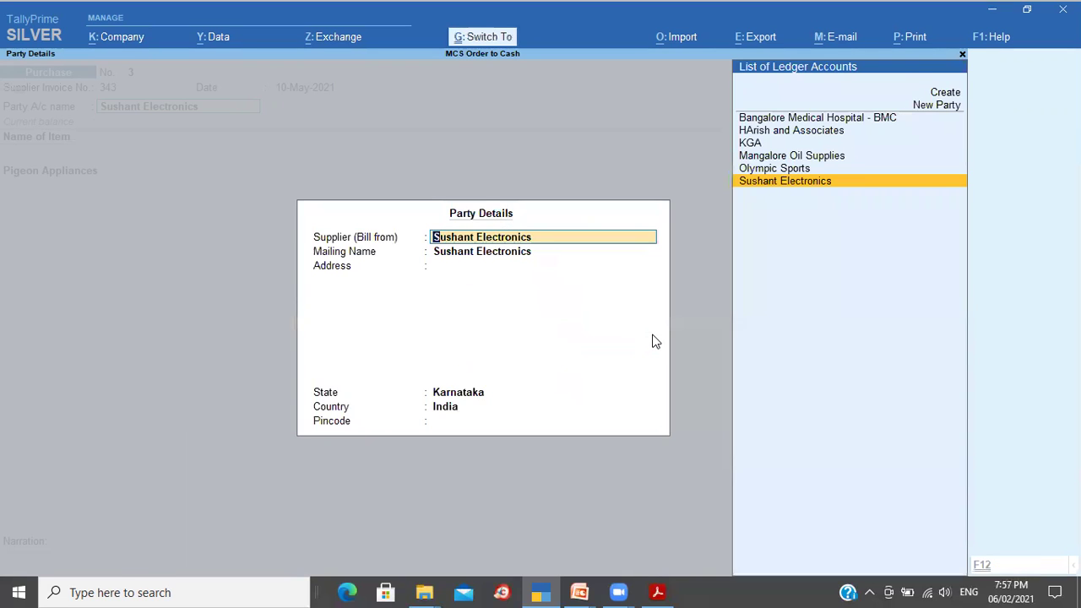
{"action": "key", "text": "ctrl+a"}
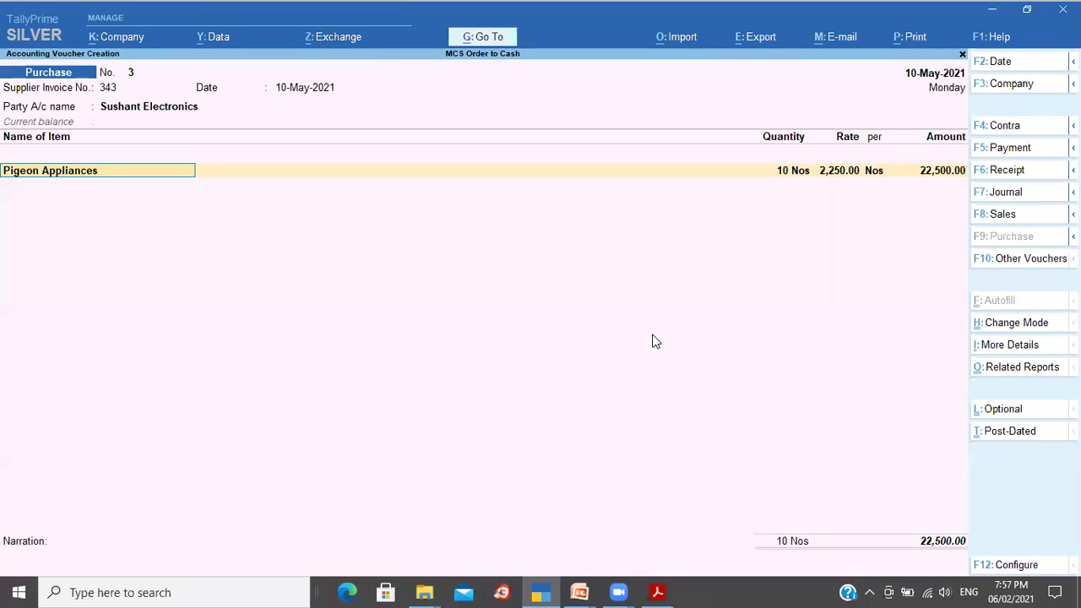
{"action": "key", "text": "Return"}
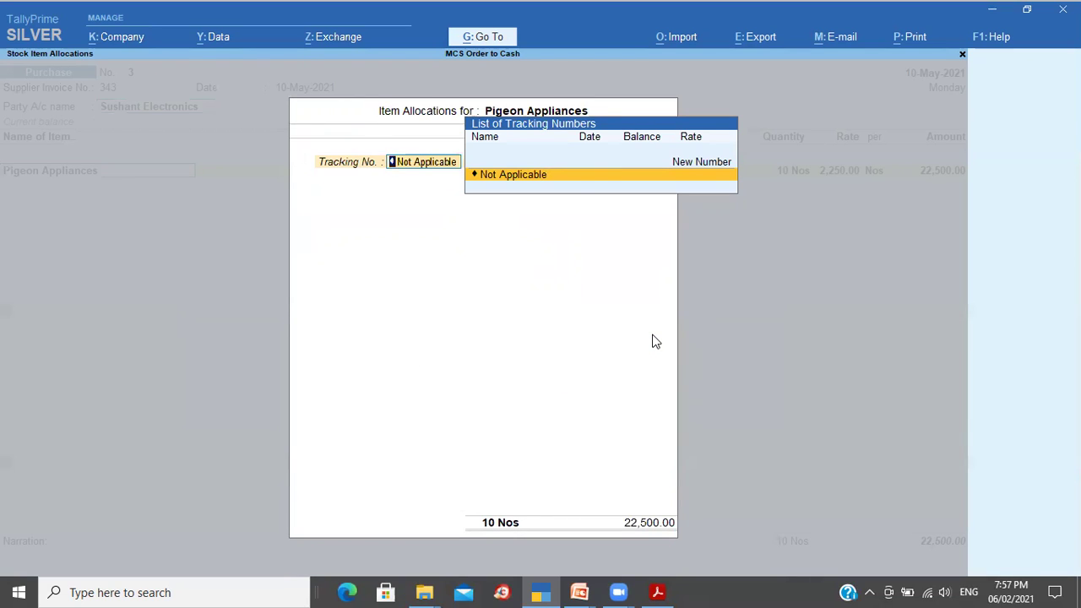
Step: Allocate Pigeon Appliances against order 1005 and use Purchase Account as the ledger
{"action": "key", "text": "Return"}
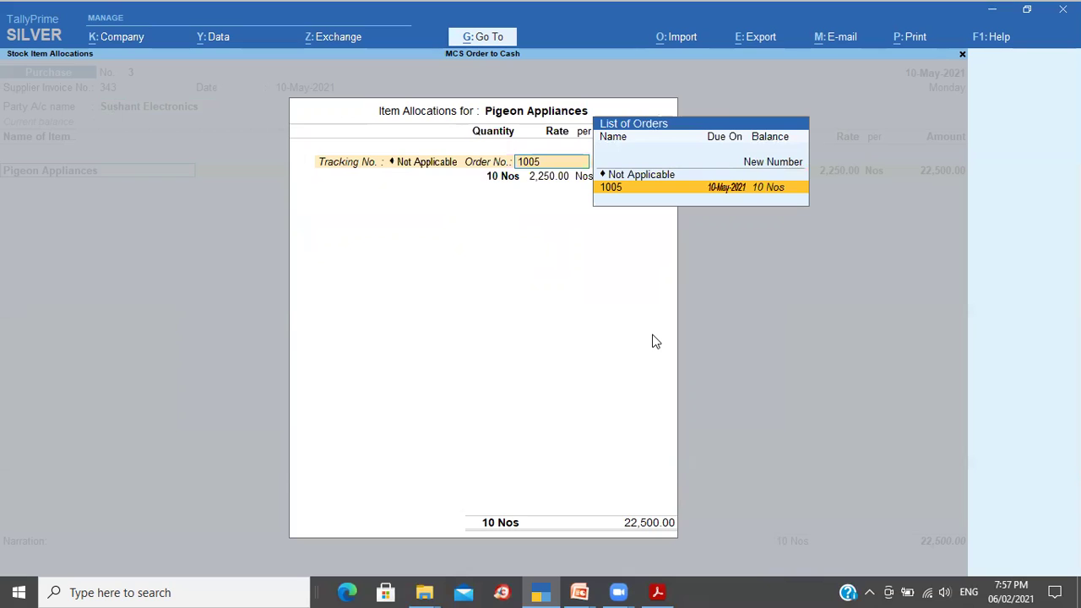
{"action": "key", "text": "Return"}
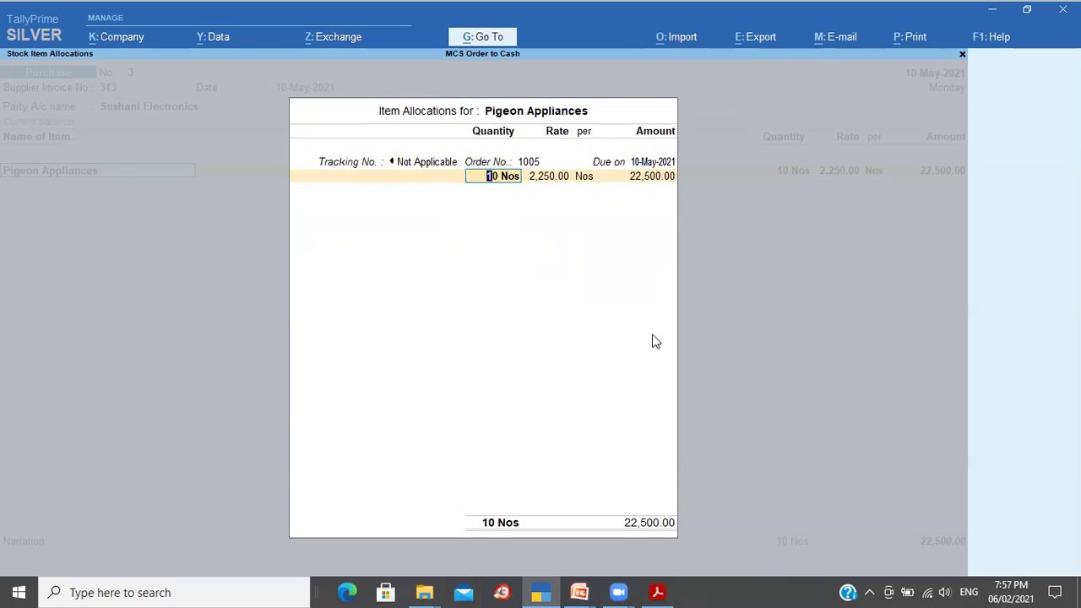
{"action": "key", "text": "Return"}
{"action": "key", "text": "Return"}
{"action": "key", "text": "Return"}
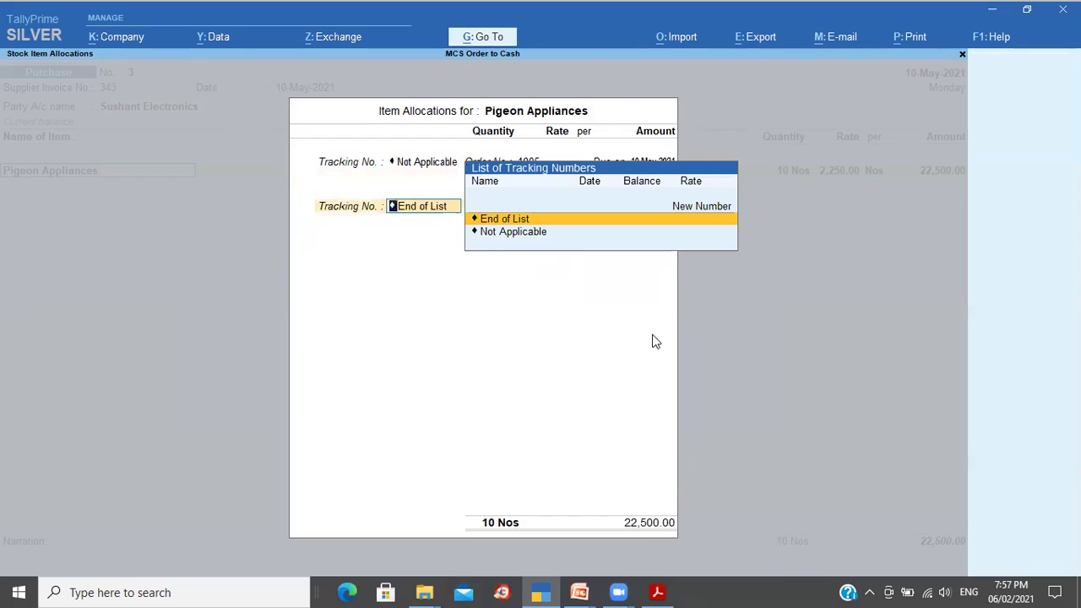
{"action": "key", "text": "Return"}
{"action": "key", "text": "Return"}
{"action": "type", "text": "p"}
{"action": "key", "text": "Return"}
{"action": "key", "text": "Return"}
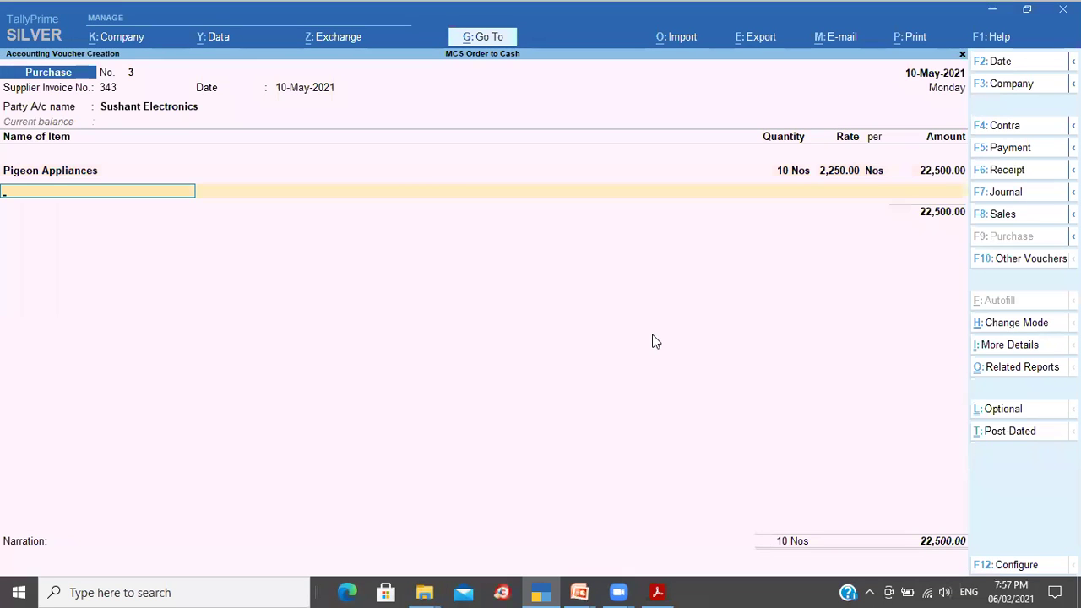
Step: Set new bill reference 343 with 15 credit days, add the materials-received narration, and save
{"action": "key", "text": "Return"}
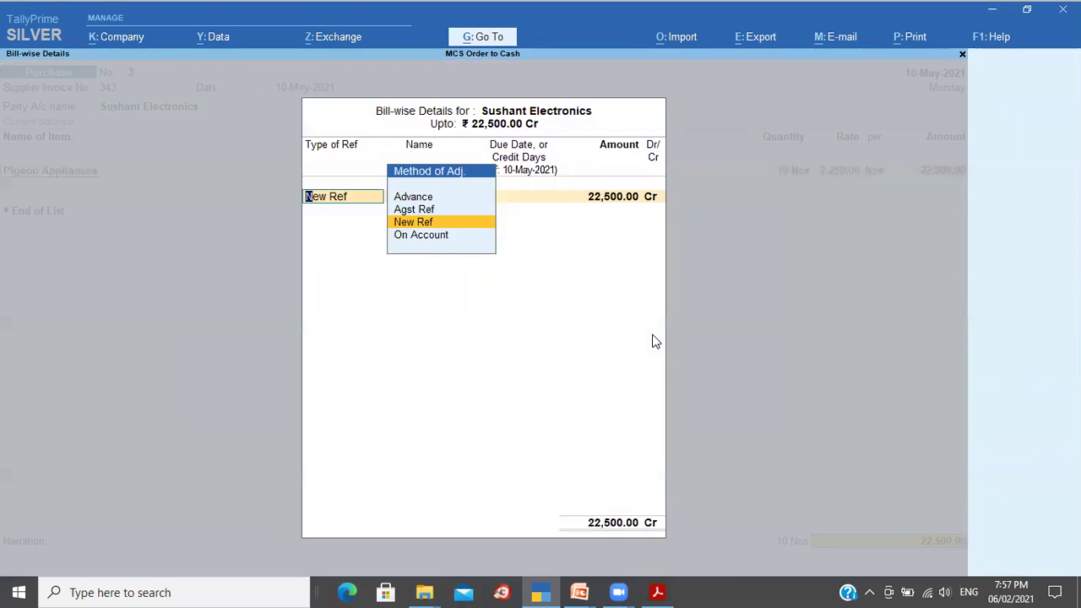
{"action": "key", "text": "Return"}
{"action": "key", "text": "Return"}
{"action": "type", "text": "15"}
{"action": "key", "text": "Return"}
{"action": "key", "text": "Return"}
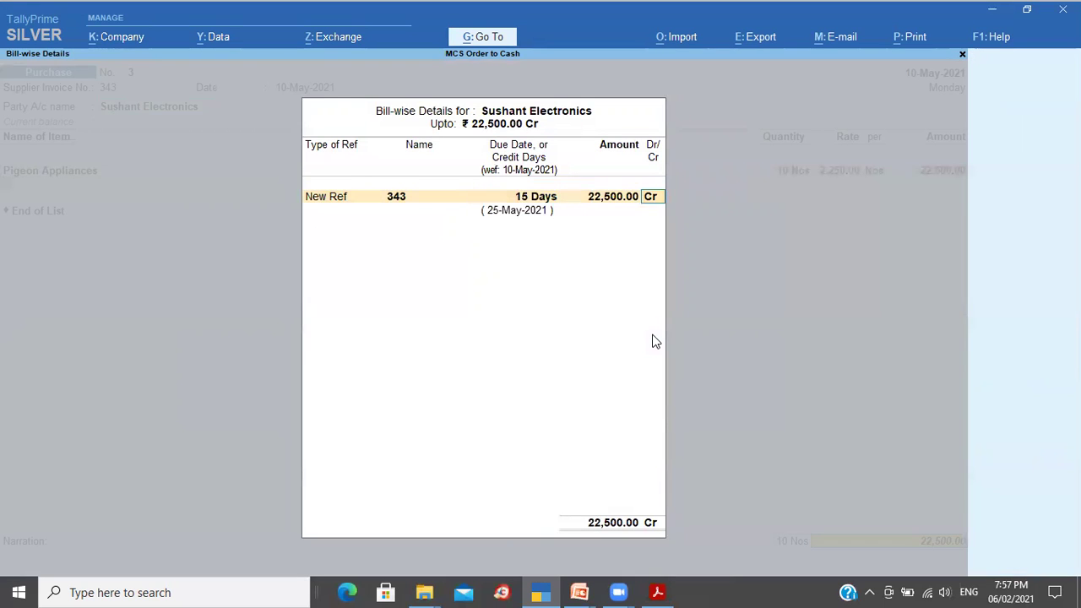
{"action": "key", "text": "Return"}
{"action": "key", "text": "ctrl+r"}
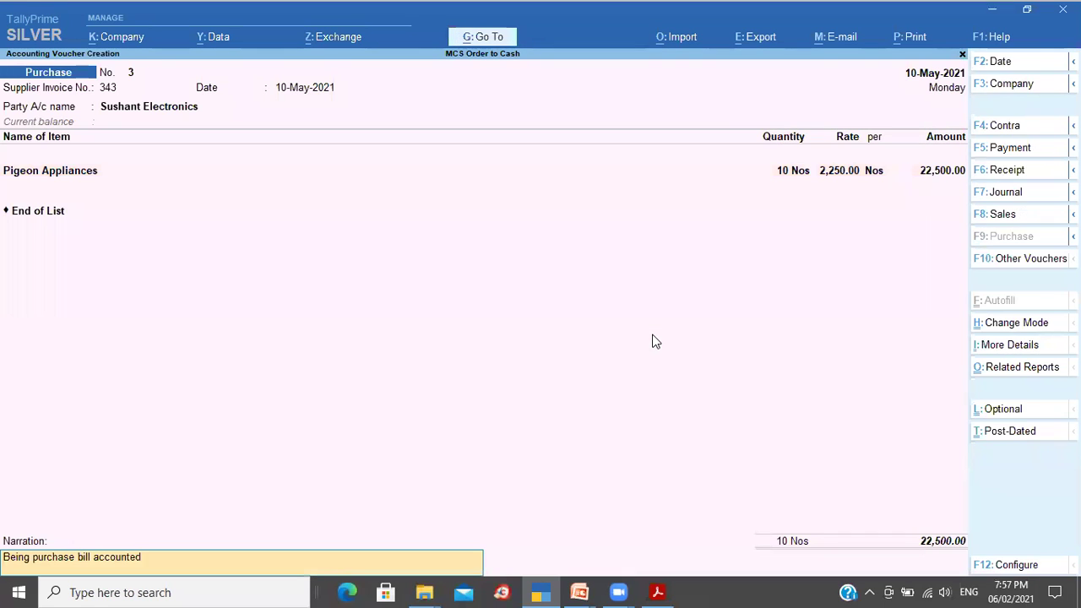
{"action": "type", "text": "and materials received."}
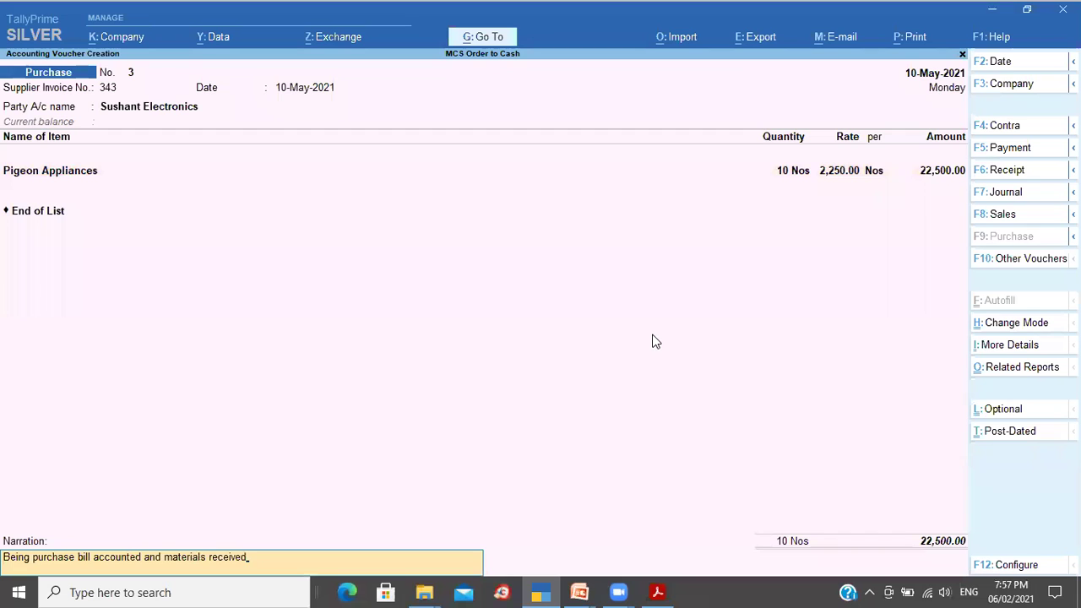
{"action": "key", "text": "Return"}
{"action": "key", "text": "Return"}
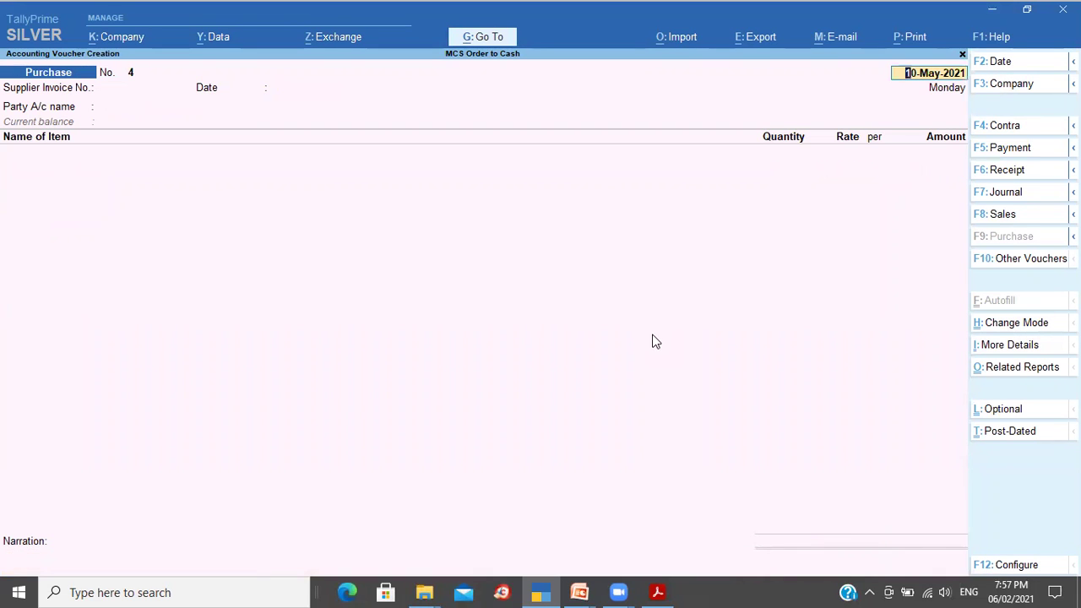
{"action": "key", "text": "Escape"}
{"action": "key", "text": "Return"}
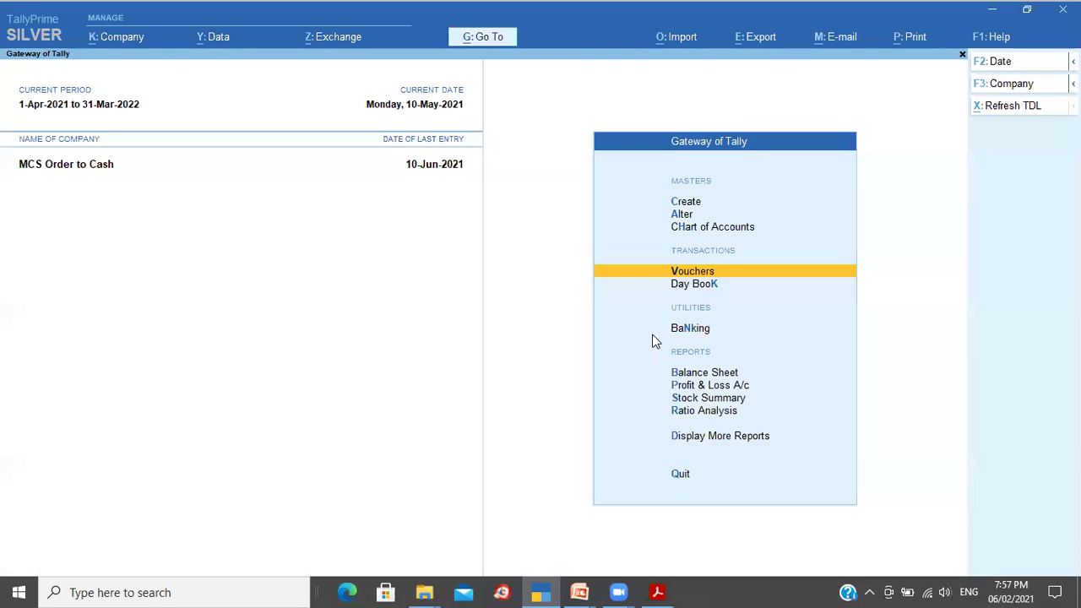
{"action": "key", "text": "s"}
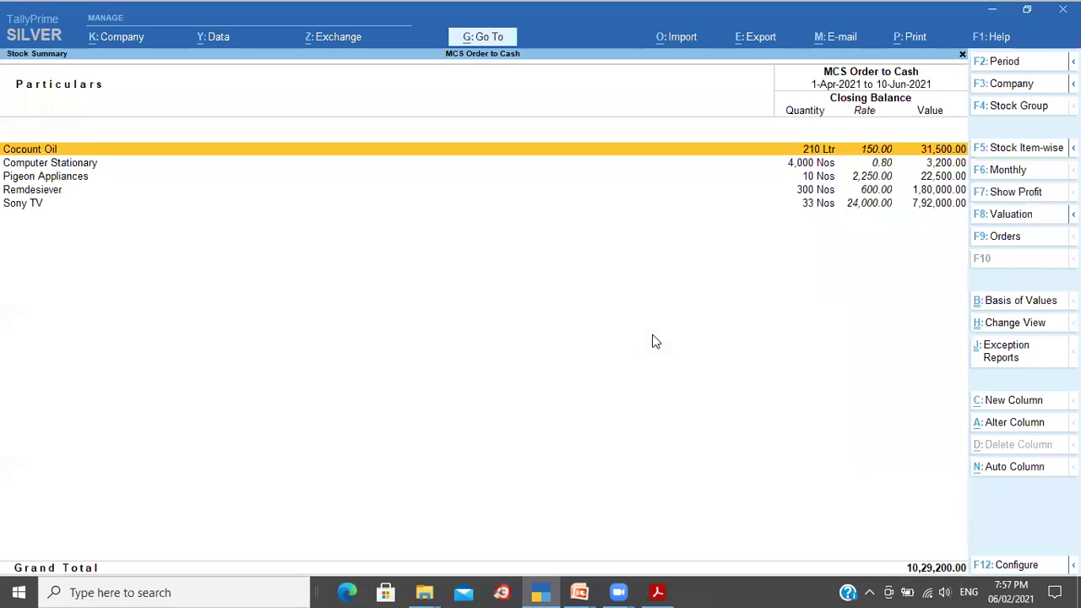
{"action": "key", "text": "Down"}
{"action": "key", "text": "Down"}
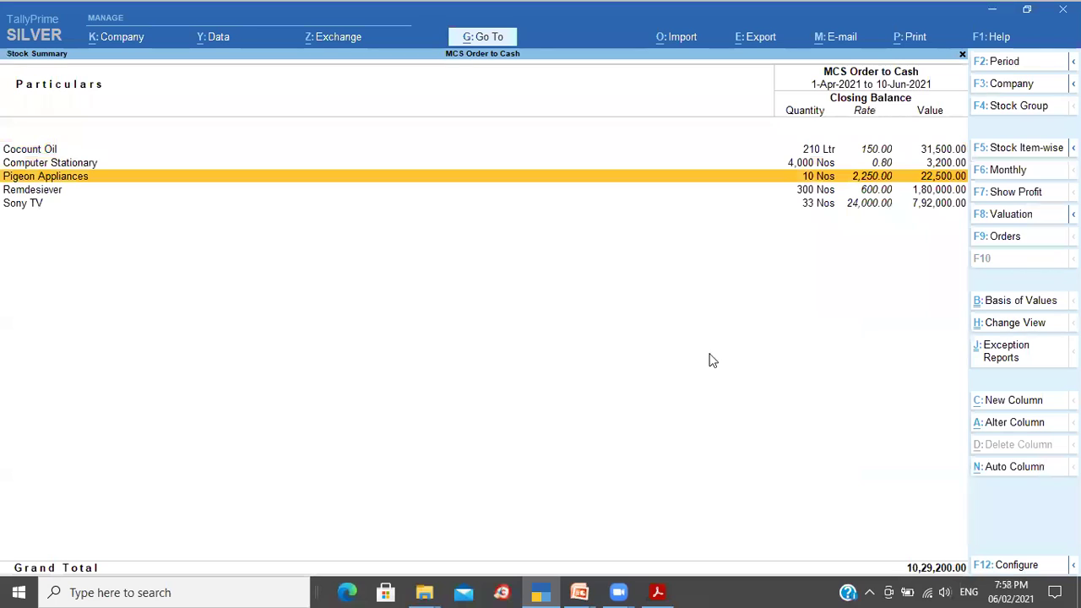
{"action": "left_click", "coordinate": [1017, 566]}
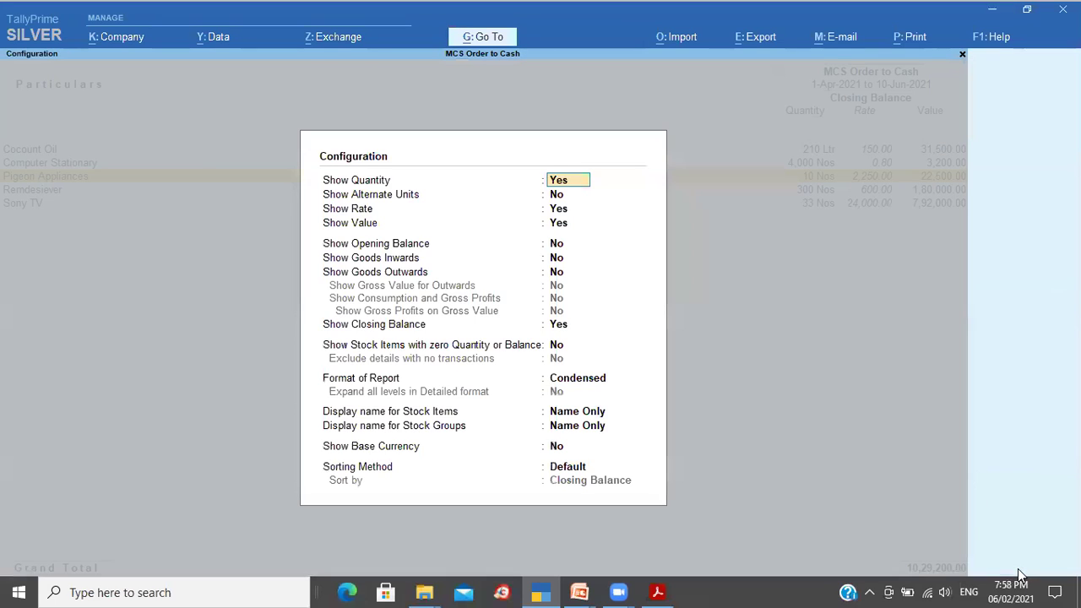
{"action": "key", "text": "Down"}
{"action": "key", "text": "Down"}
{"action": "key", "text": "Down"}
{"action": "key", "text": "Down"}
{"action": "key", "text": "y"}
{"action": "key", "text": "y"}
{"action": "key", "text": "y"}
{"action": "key", "text": "y"}
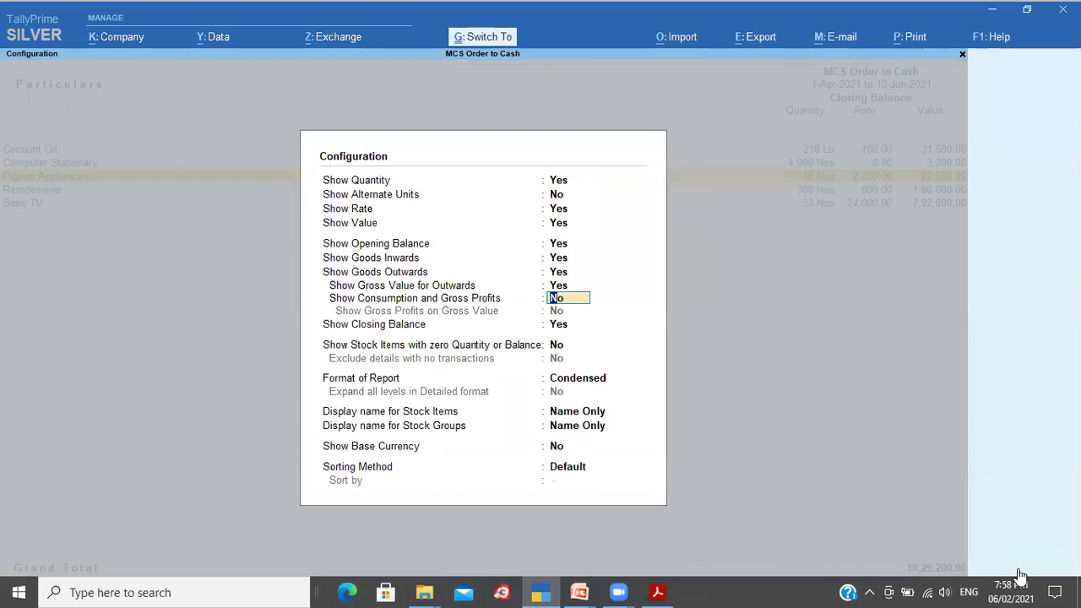
{"action": "key", "text": "ctrl+a"}
{"action": "key", "text": "Down"}
{"action": "key", "text": "Down"}
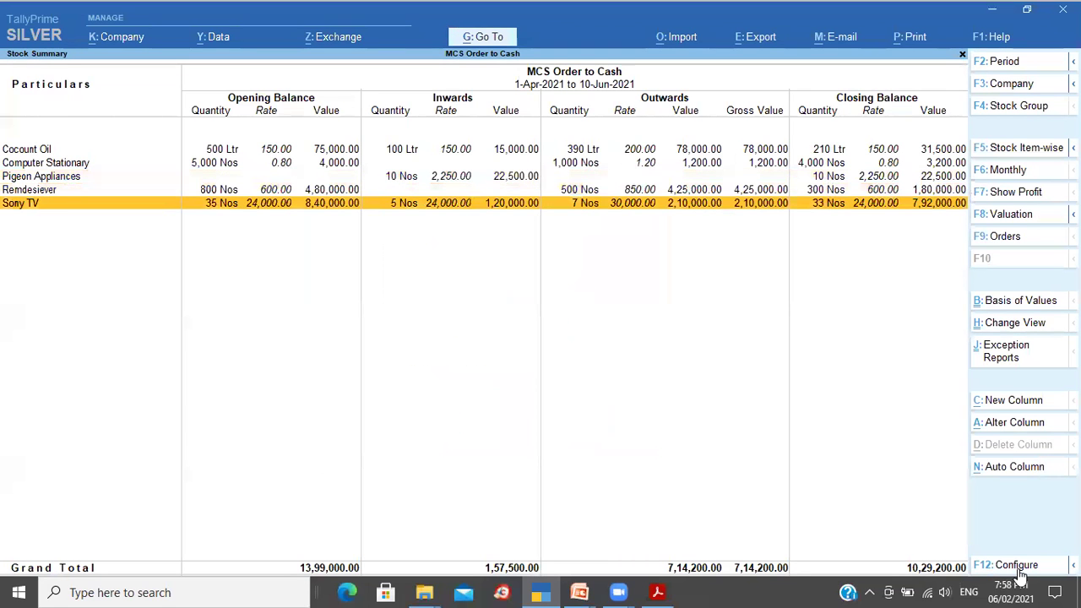
{"action": "key", "text": "Up"}
{"action": "key", "text": "Up"}
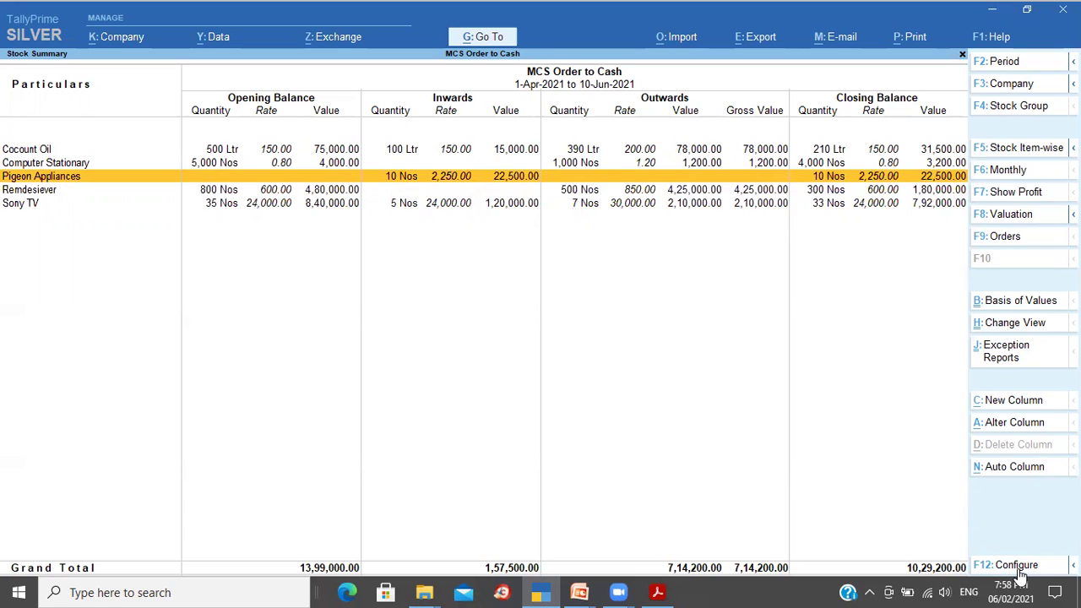
Step: Show the Purchase Cycle Management – Type 2 slide, then return to TallyPrime's Gateway of Tally
{"action": "key", "text": "alt+Tab"}
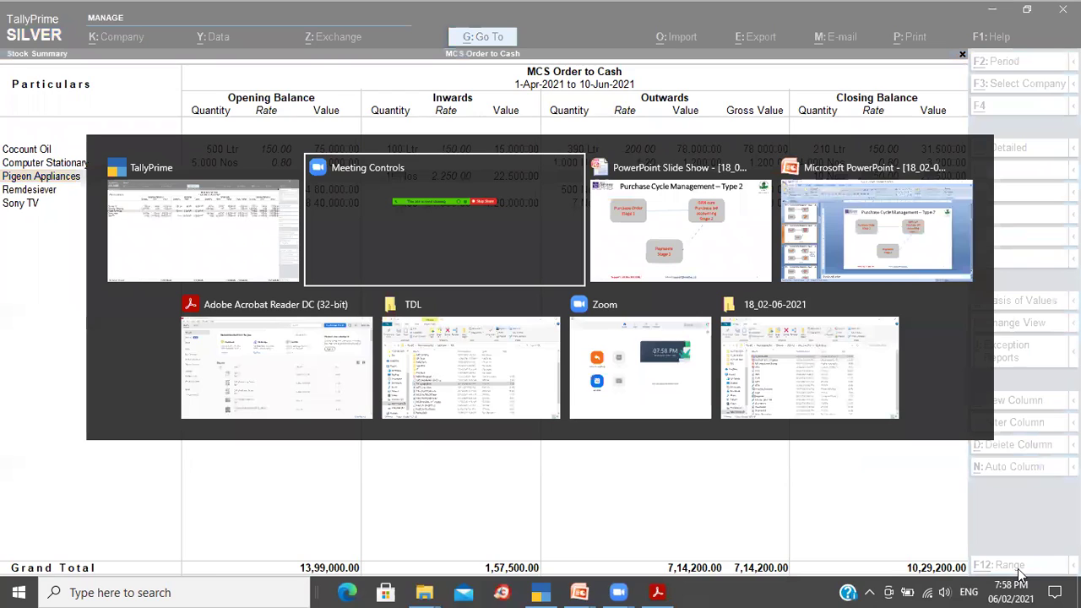
{"action": "key", "text": "alt+Tab"}
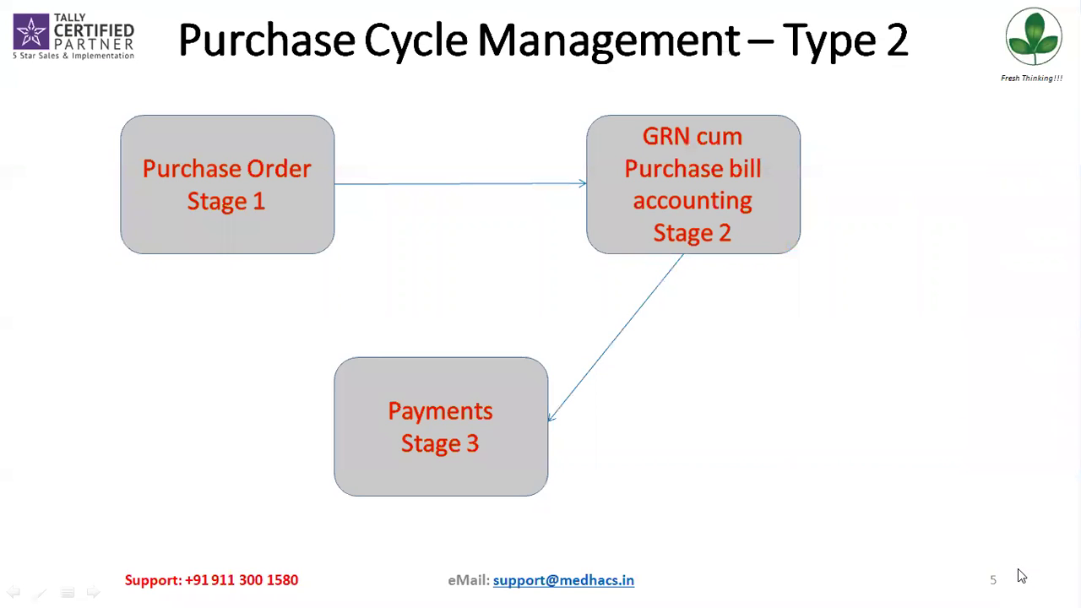
{"action": "key", "text": "alt+Tab"}
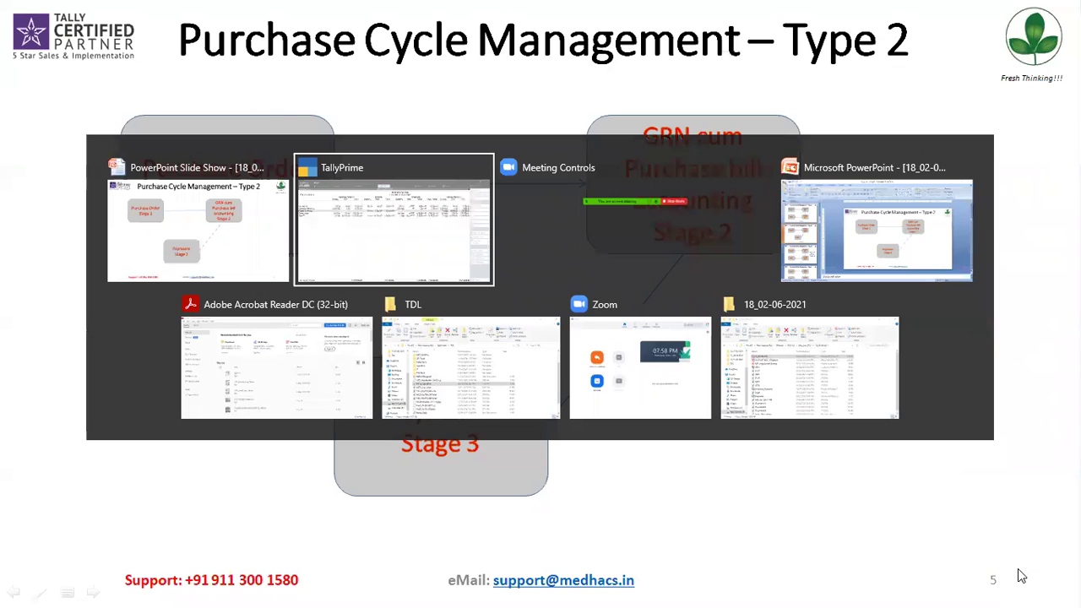
{"action": "key", "text": "Escape"}
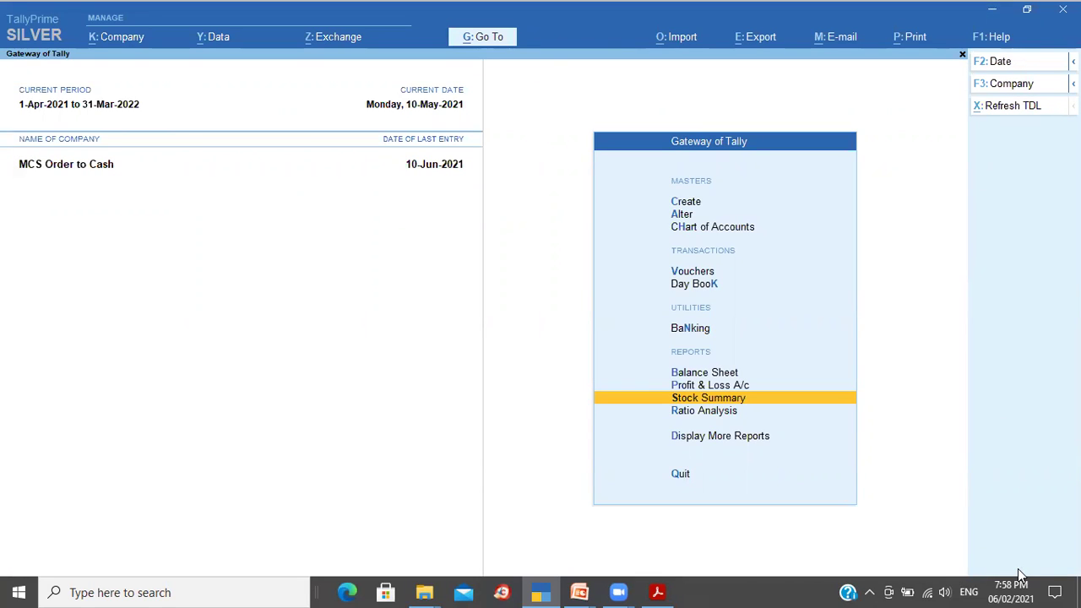
Step: Date a new voucher 28-May-2021 and switch it to a Payment voucher
{"action": "key", "text": "v"}
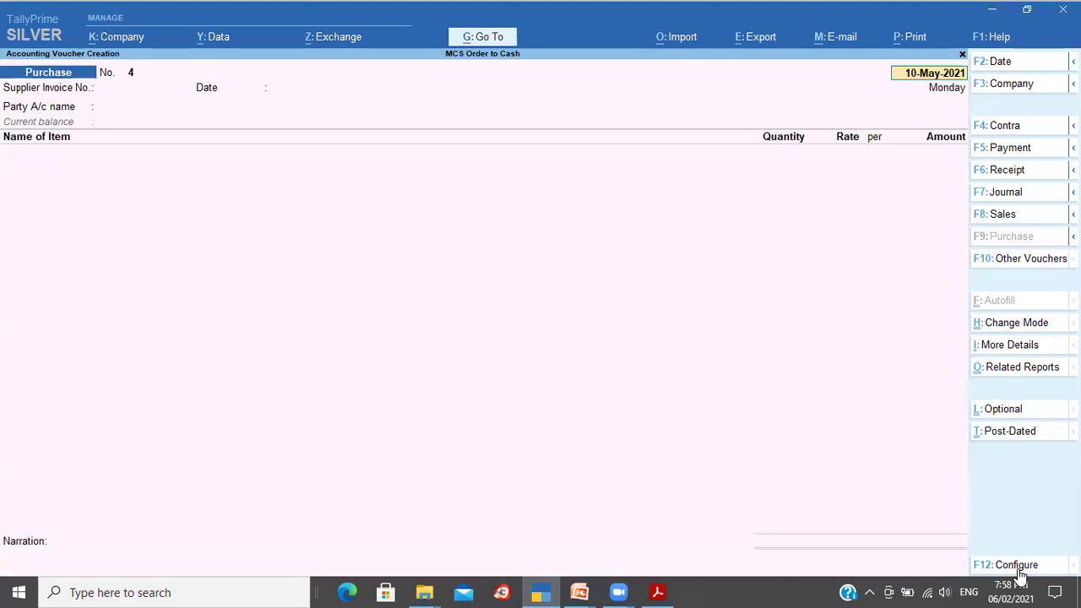
{"action": "key", "text": "F2"}
{"action": "type", "text": "25"}
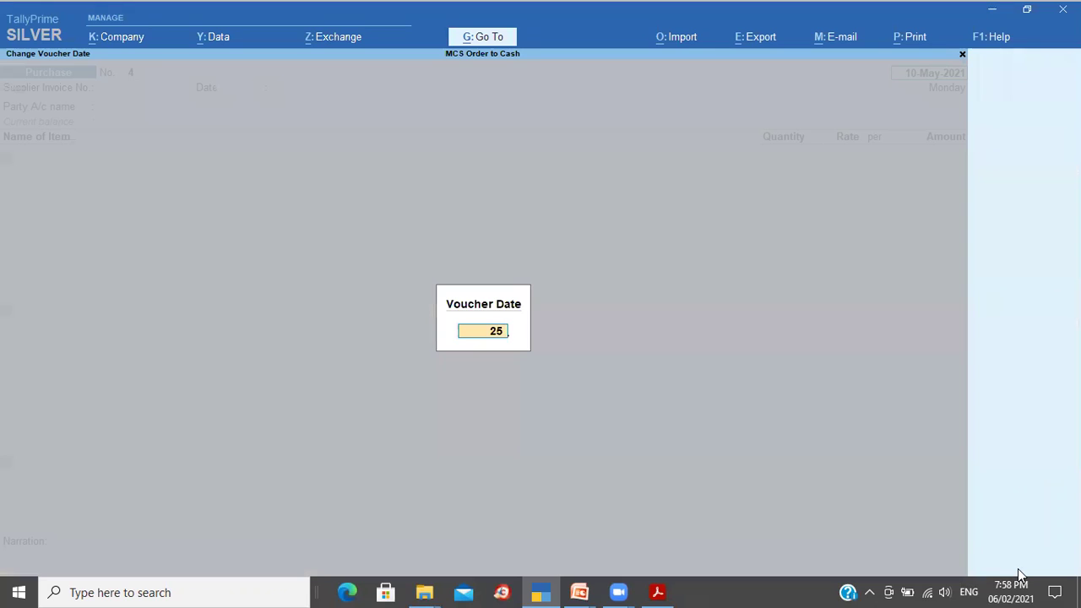
{"action": "key", "text": "BackSpace"}
{"action": "type", "text": "8"}
{"action": "key", "text": "Return"}
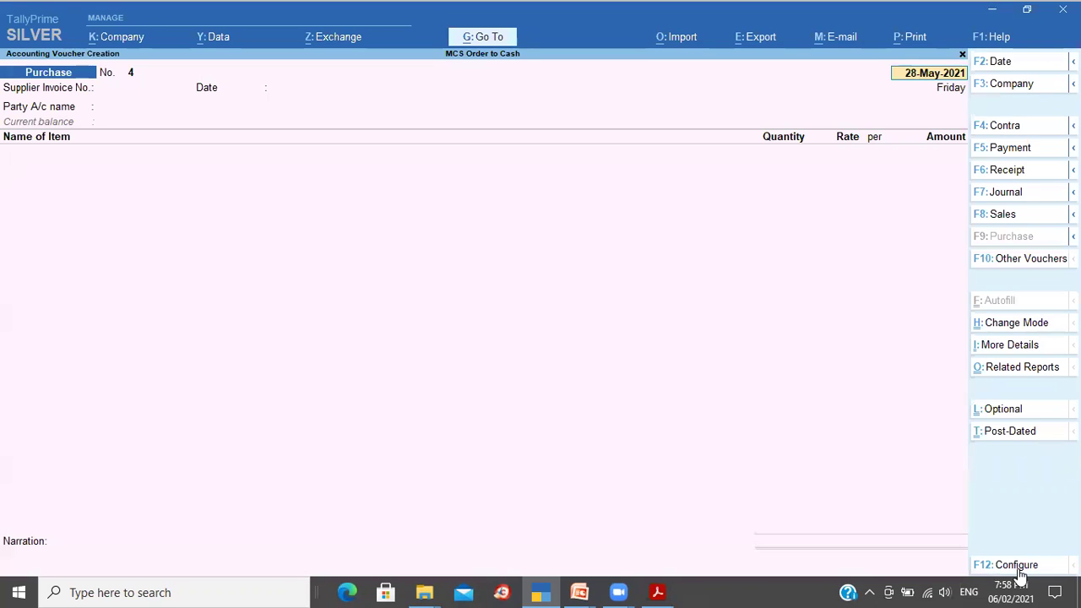
{"action": "left_click", "coordinate": [1044, 156]}
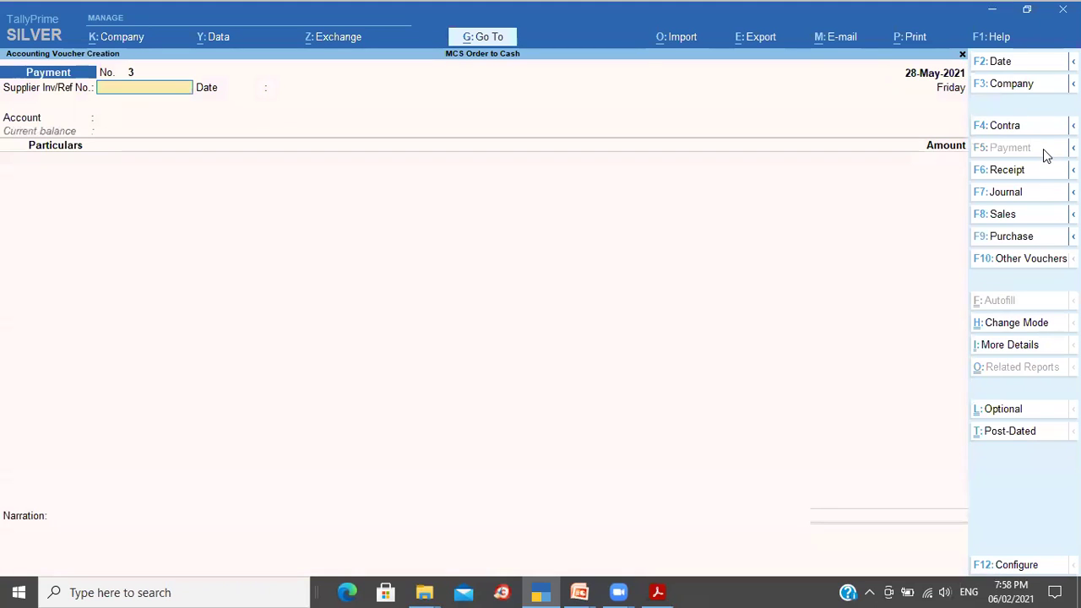
Step: Pay Sushant Electronics 15,000 from State Bank of India against bill 343
{"action": "key", "text": "Return"}
{"action": "key", "text": "Return"}
{"action": "type", "text": "St"}
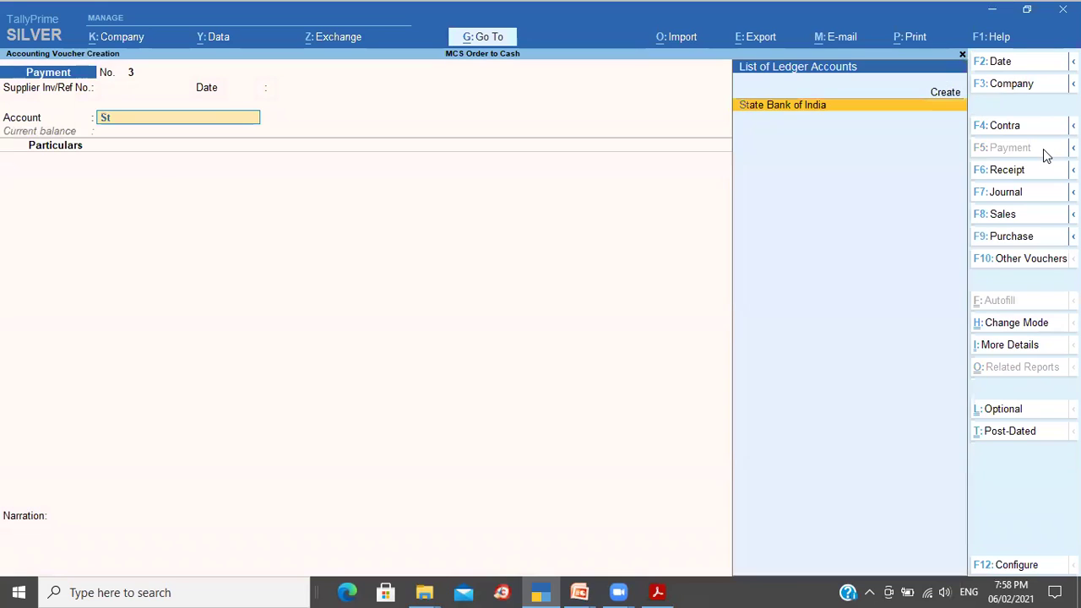
{"action": "key", "text": "Return"}
{"action": "type", "text": "Su"}
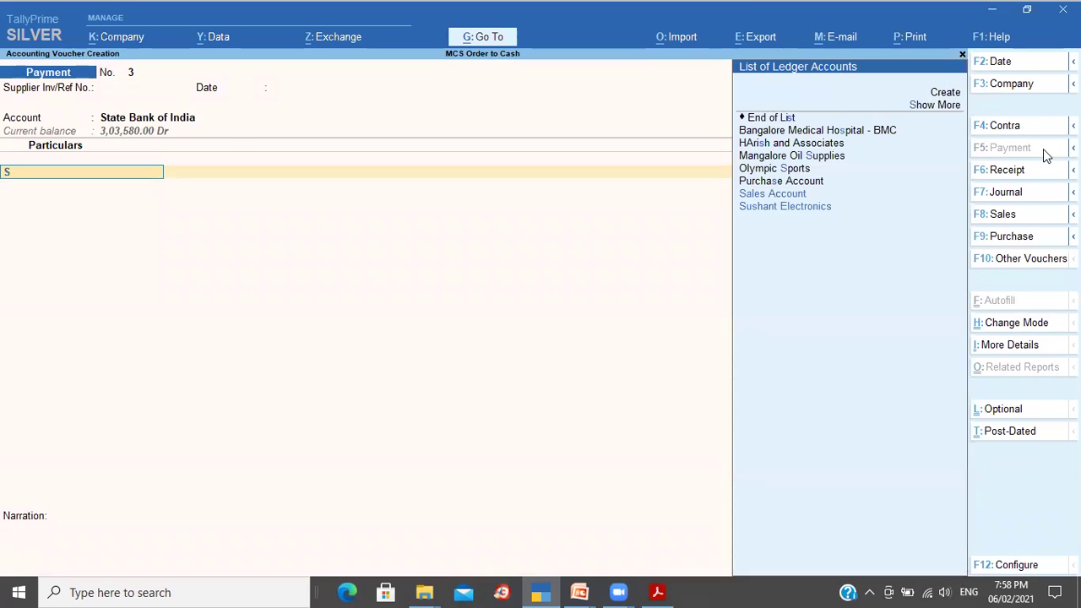
{"action": "key", "text": "Return"}
{"action": "key", "text": "Return"}
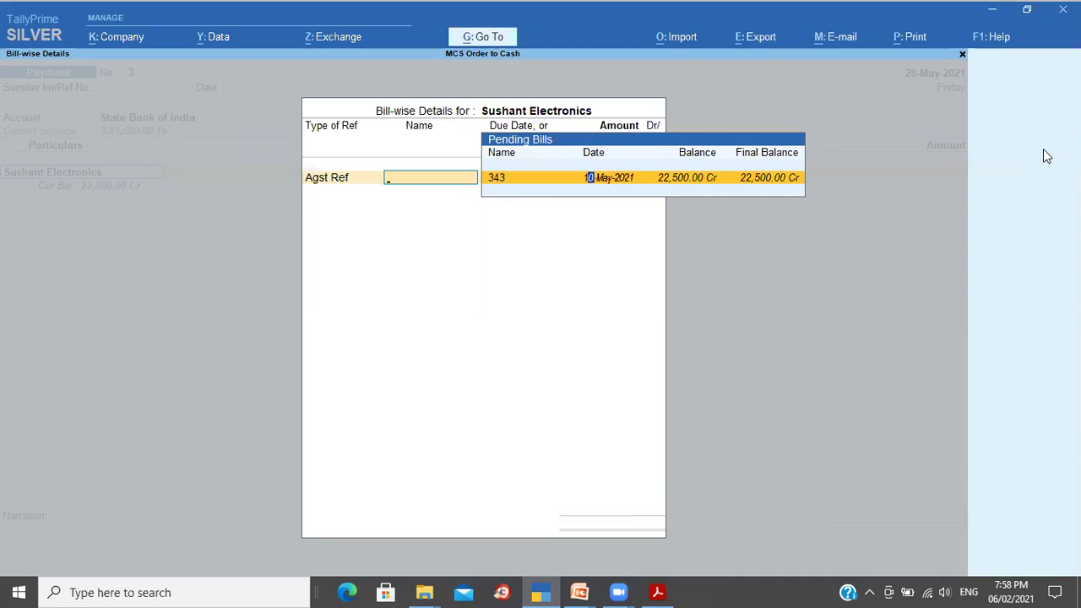
{"action": "key", "text": "Return"}
{"action": "key", "text": "Return"}
{"action": "key", "text": "Escape"}
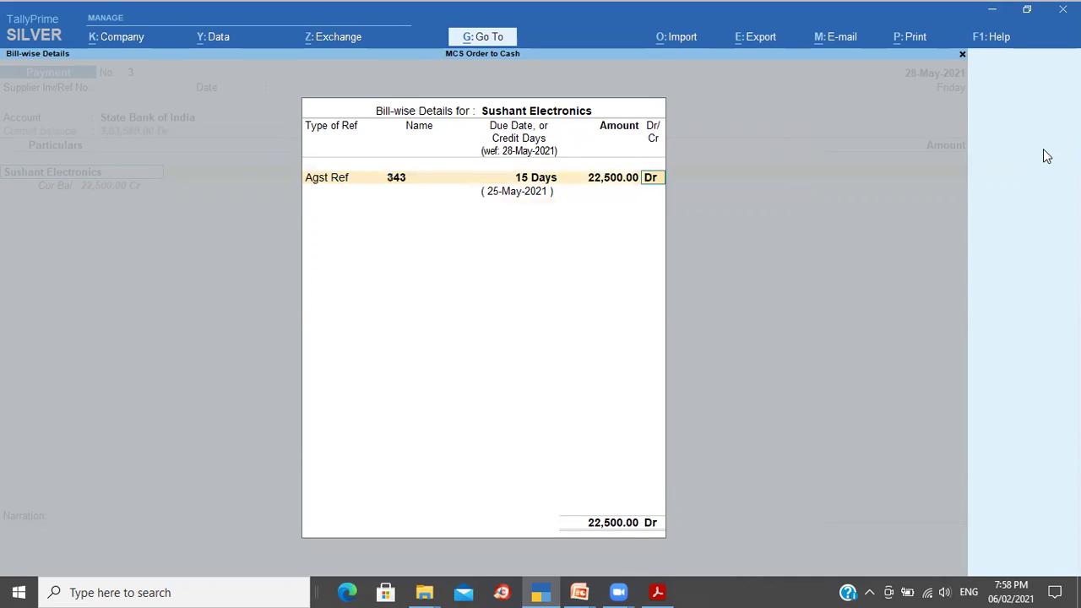
{"action": "type", "text": "15000"}
{"action": "key", "text": "Return"}
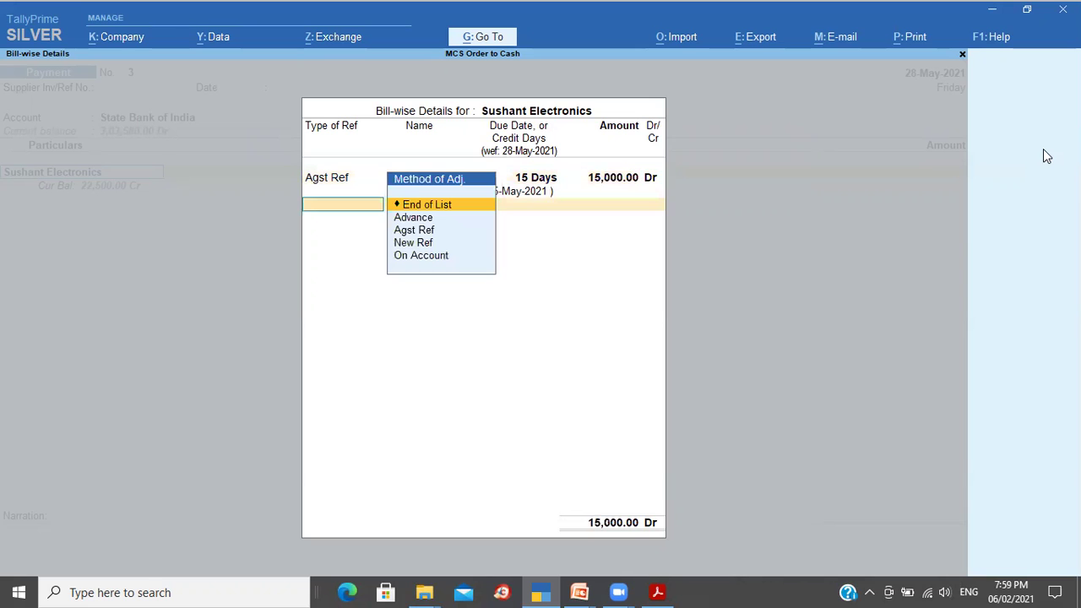
Step: Enter e-Fund Transfer bank details with number 32423, add the narration, and save
{"action": "key", "text": "Return"}
{"action": "key", "text": "Return"}
{"action": "type", "text": "e"}
{"action": "key", "text": "Return"}
{"action": "key", "text": "Return"}
{"action": "key", "text": "Return"}
{"action": "type", "text": "32423"}
{"action": "key", "text": "Return"}
{"action": "key", "text": "Return"}
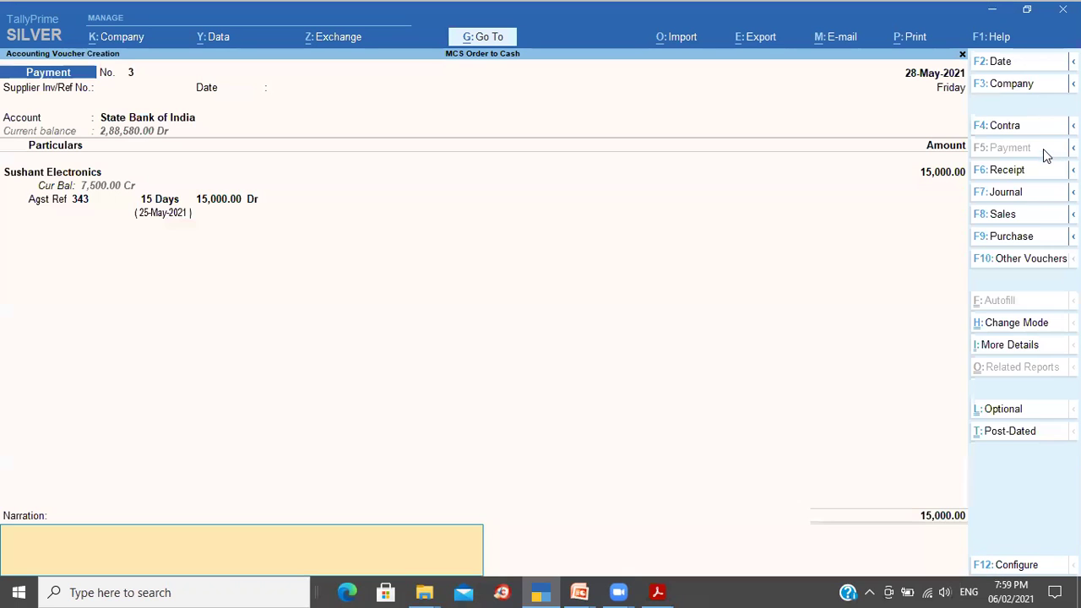
{"action": "key", "text": "ctrl+r"}
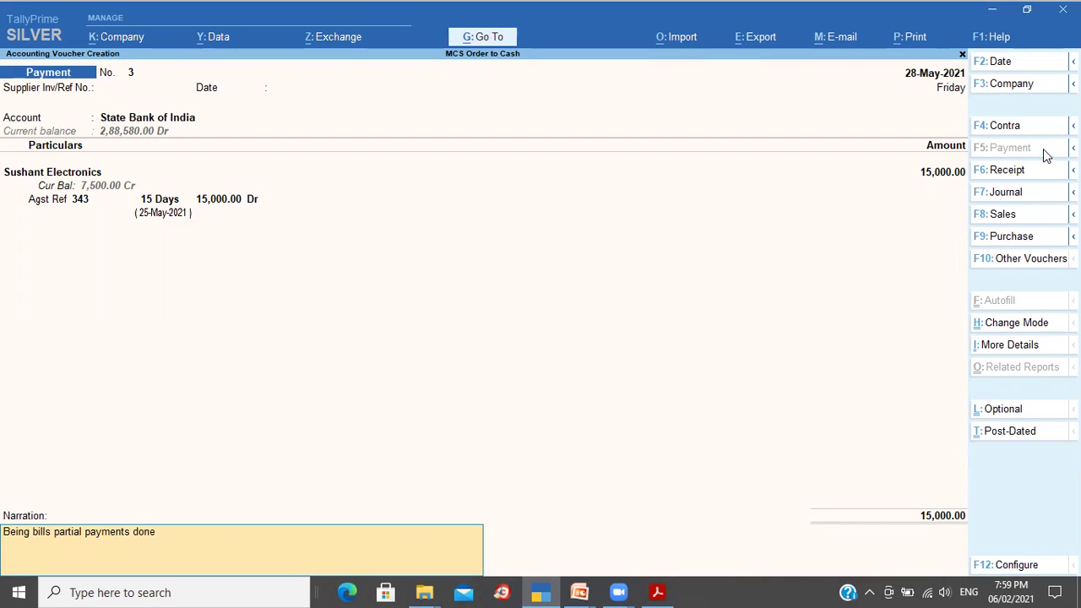
{"action": "key", "text": "Return"}
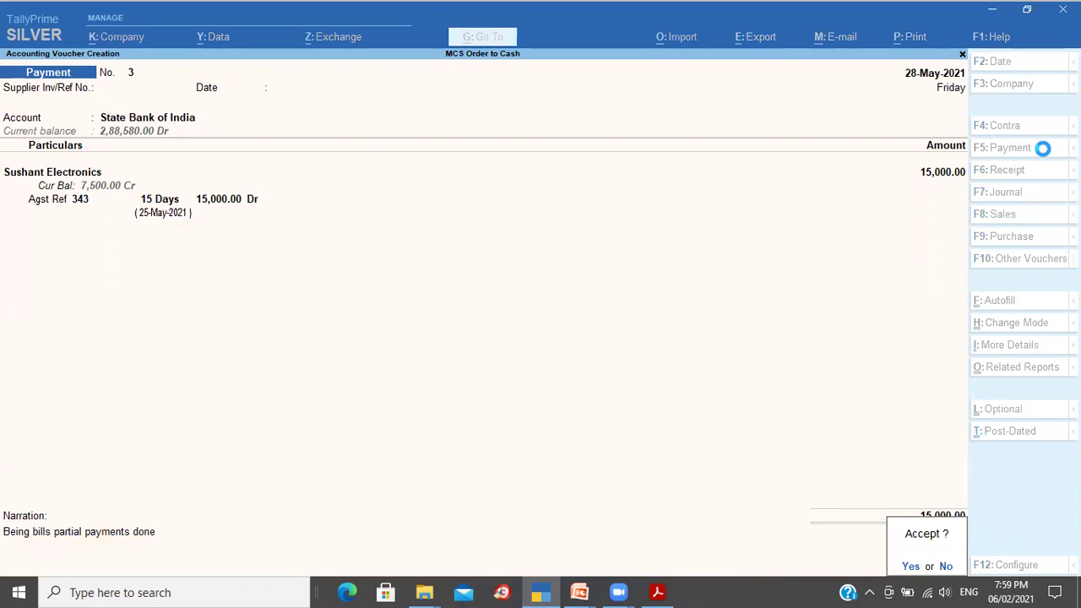
{"action": "key", "text": "Return"}
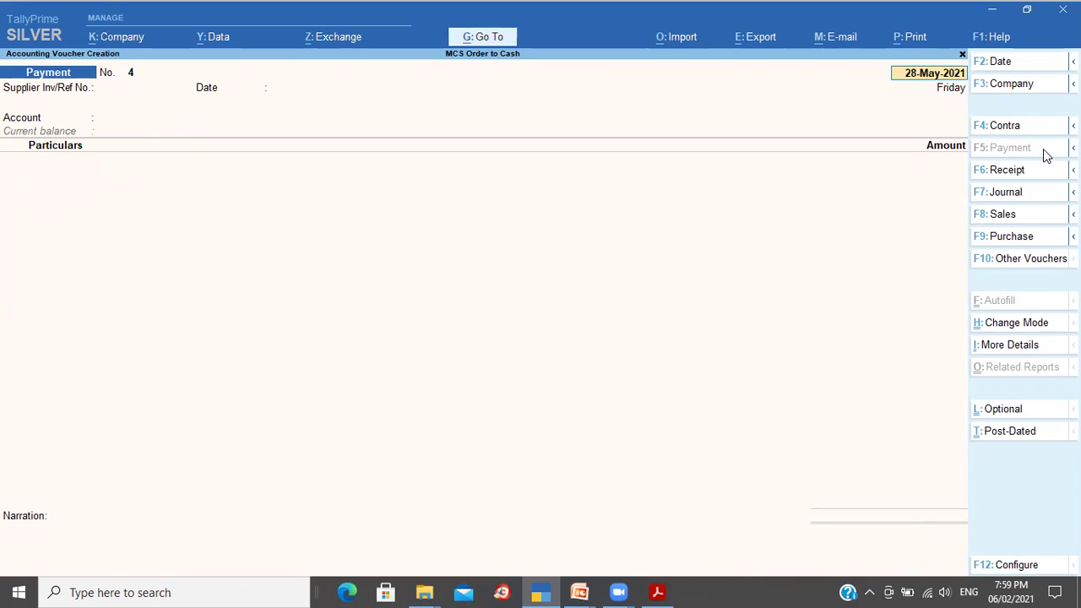
Step: Review the saved Payment No. 3, then close voucher entry
{"action": "key", "text": "Page_Up"}
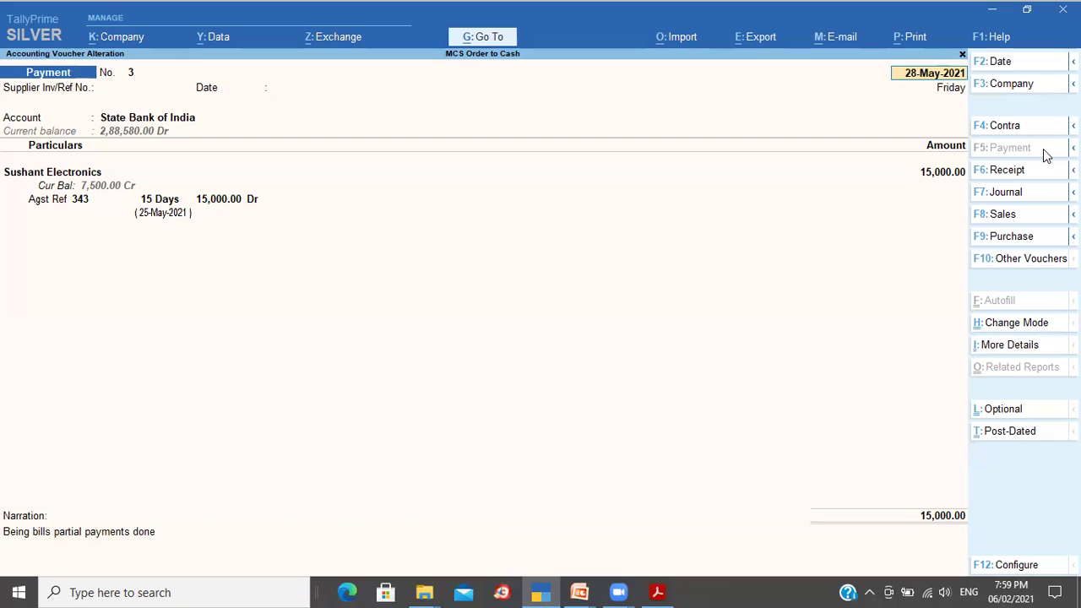
{"action": "key", "text": "Page_Down"}
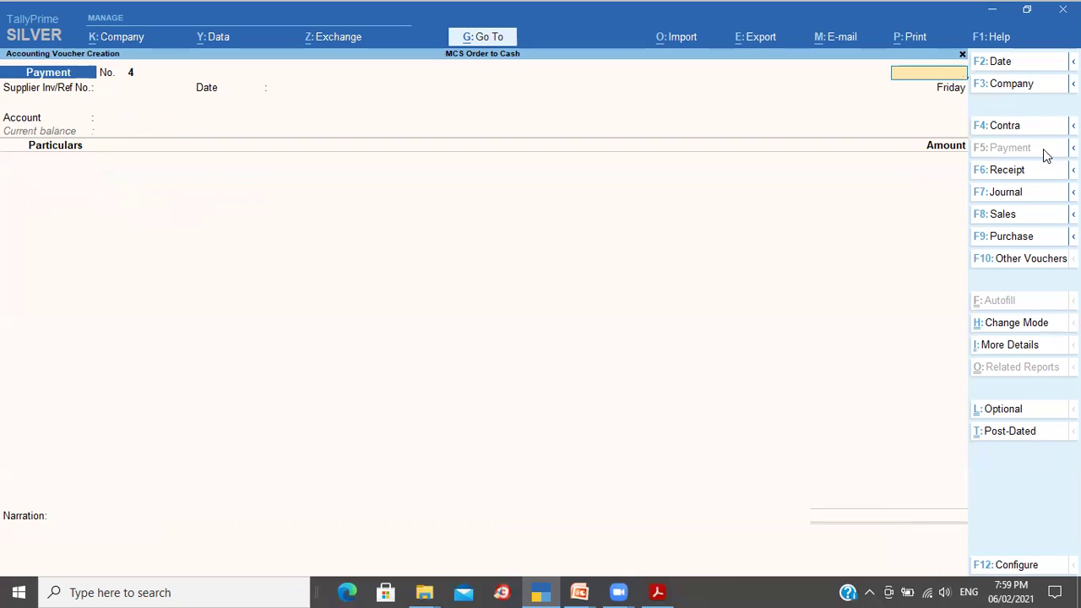
{"action": "key", "text": "Escape"}
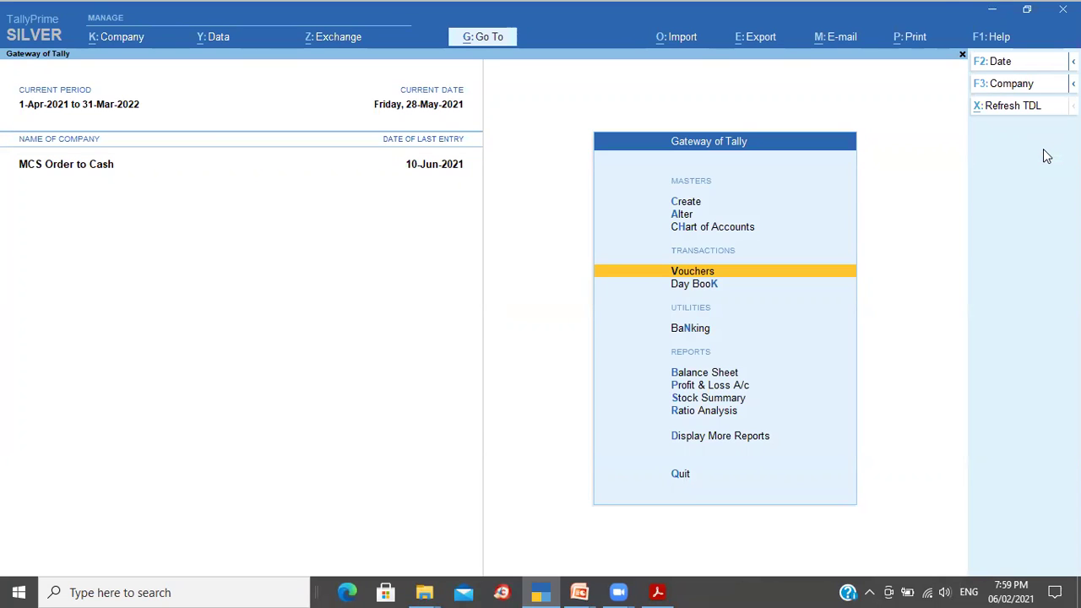
Step: Use Go To with 'Le' to choose the Ledger Vouchers report
{"action": "left_click", "coordinate": [483, 38]}
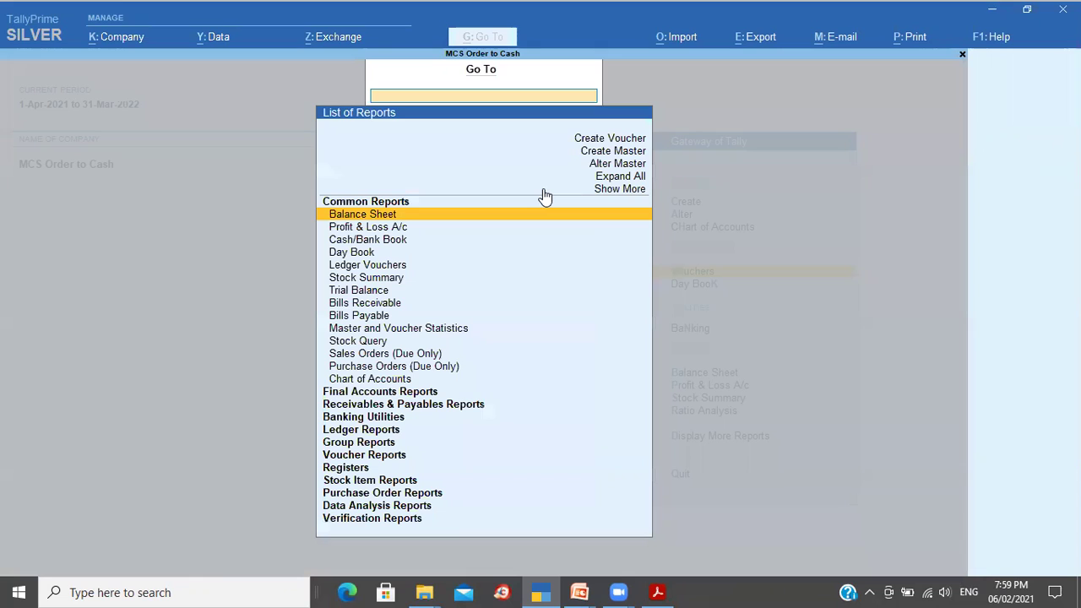
{"action": "type", "text": "Le"}
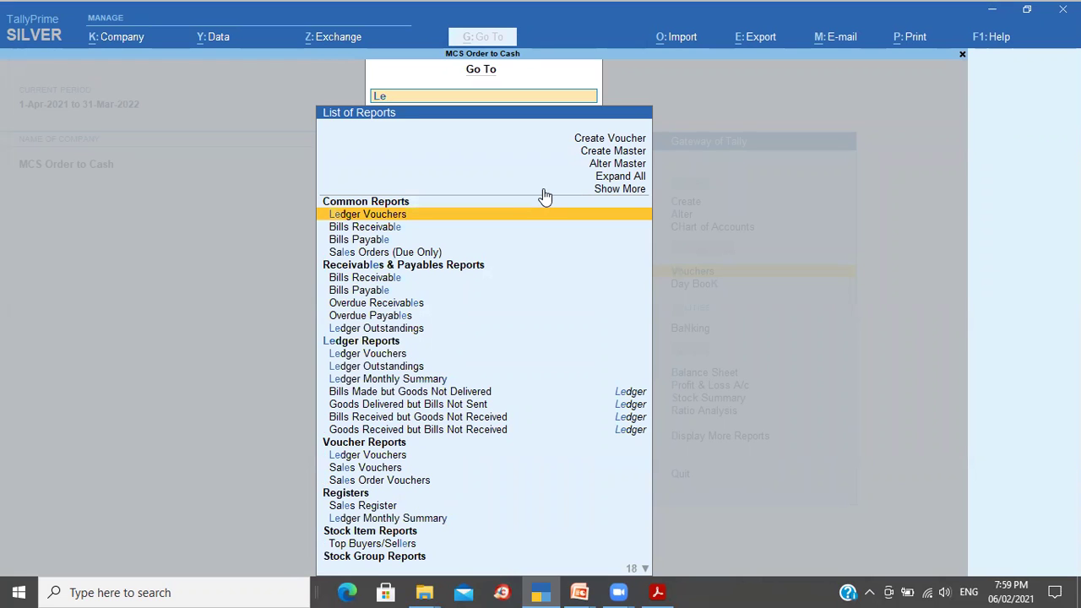
{"action": "key", "text": "Return"}
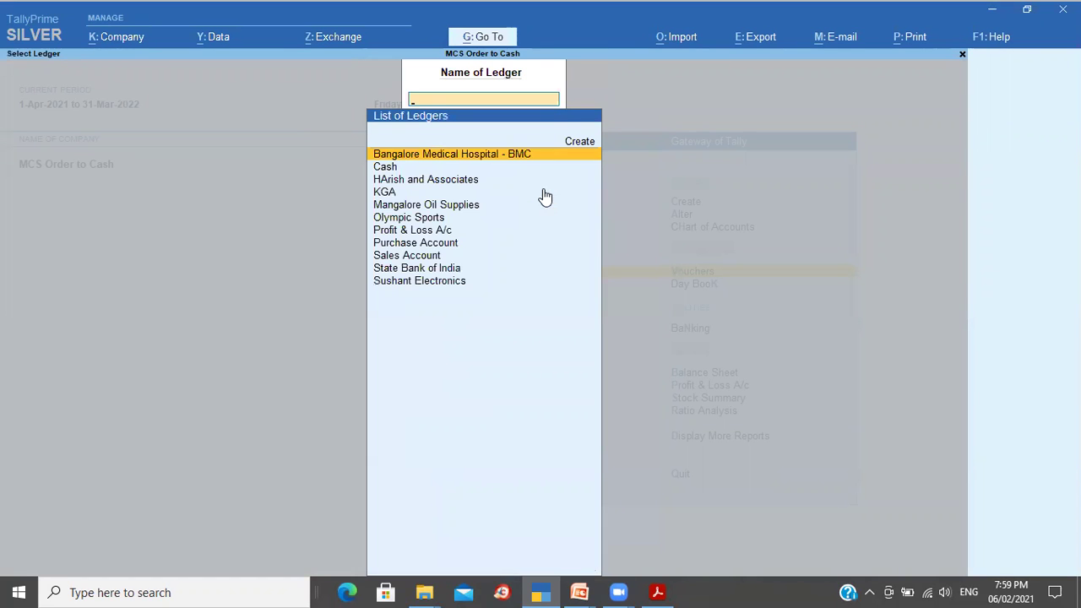
Step: Open Sushant Electronics' ledger vouchers for 1-Apr-2021 to 10-Jun-2021
{"action": "type", "text": "Su"}
{"action": "key", "text": "Return"}
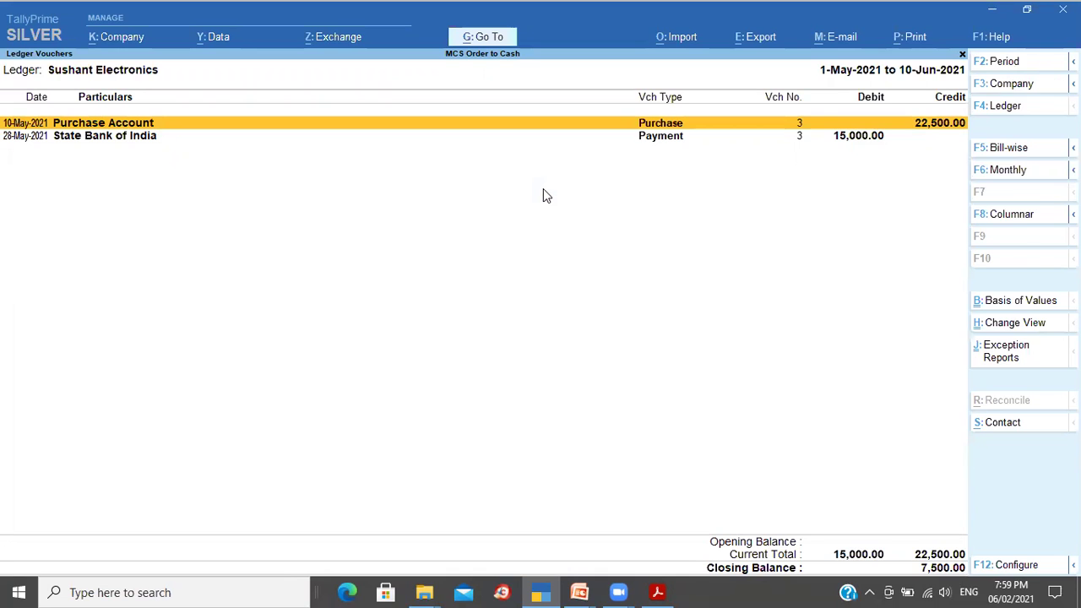
{"action": "key", "text": "F2"}
{"action": "type", "text": "1-4-2021"}
{"action": "key", "text": "Return"}
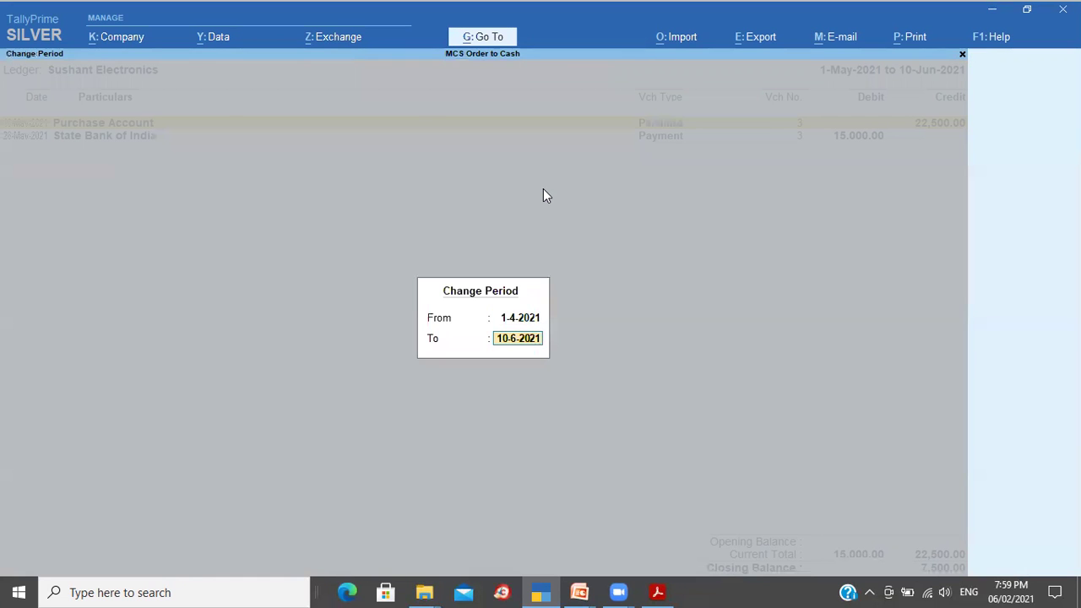
{"action": "key", "text": "Return"}
{"action": "key", "text": "Down"}
{"action": "key", "text": "Down"}
{"action": "key", "text": "Down"}
{"action": "key", "text": "Up"}
{"action": "key", "text": "Up"}
{"action": "key", "text": "Up"}
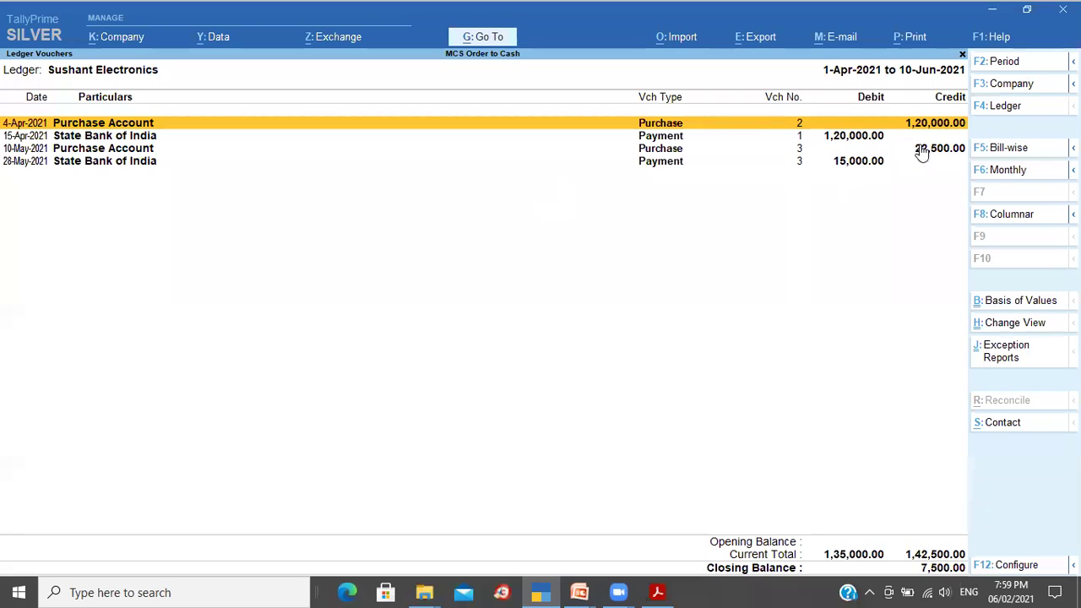
Step: Check the bill-wise outstanding showing bill 343 with 7,500 pending, then back out
{"action": "left_click", "coordinate": [843, 163]}
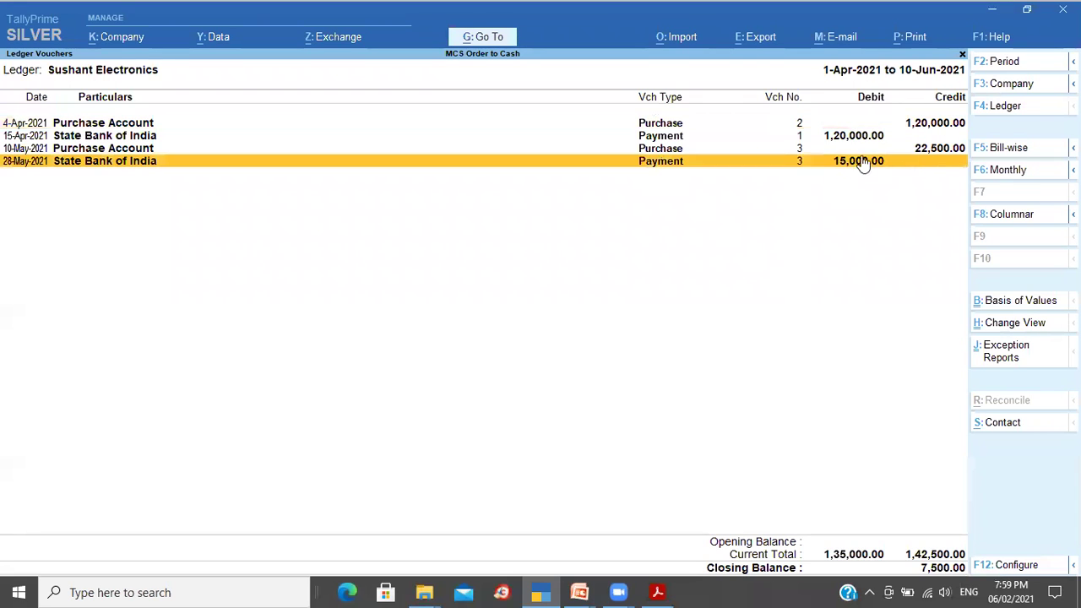
{"action": "left_click", "coordinate": [916, 154]}
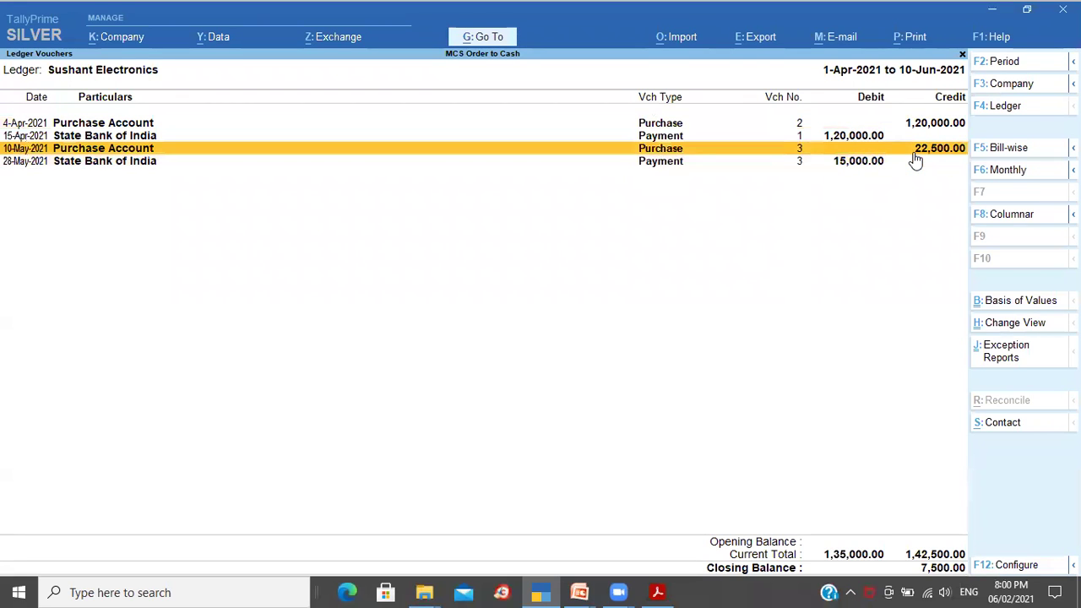
{"action": "left_click", "coordinate": [1012, 154]}
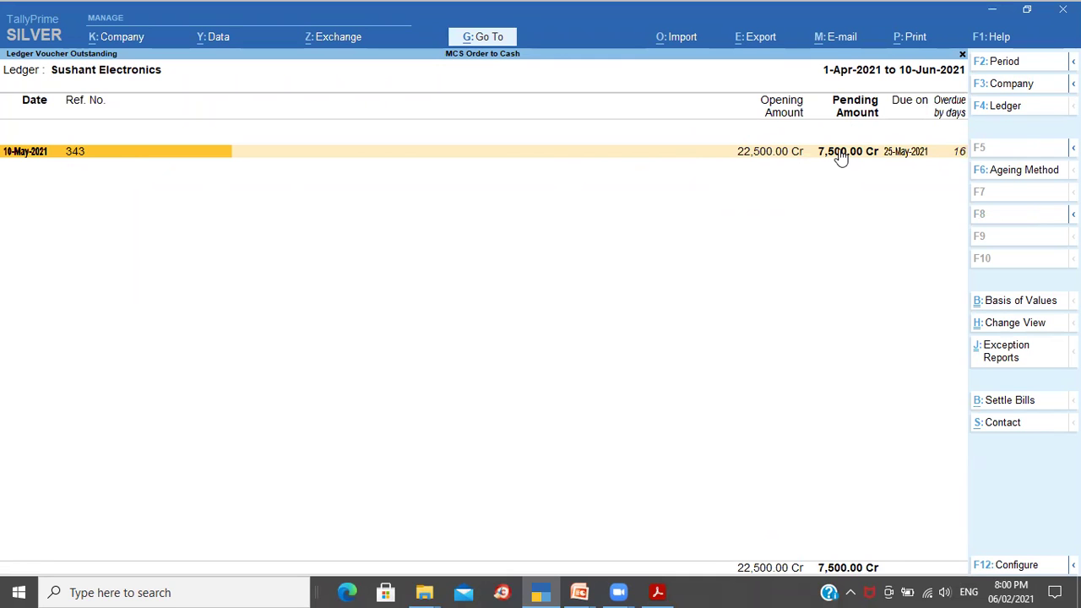
{"action": "key", "text": "Escape"}
{"action": "key", "text": "Escape"}
{"action": "key", "text": "Escape"}
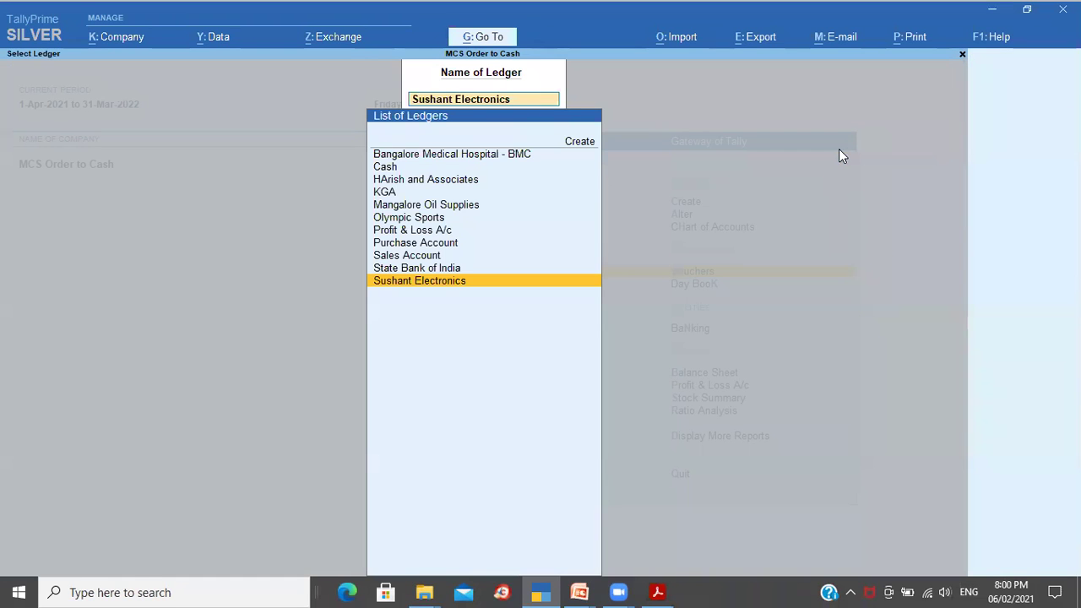
{"action": "key", "text": "Escape"}
{"action": "key", "text": "Escape"}
Step: Advance the slide show past Type 3 to the Type 4 purchase cycle slide, then return to TallyPrime
{"action": "key", "text": "n"}
{"action": "key", "text": "alt+Tab"}
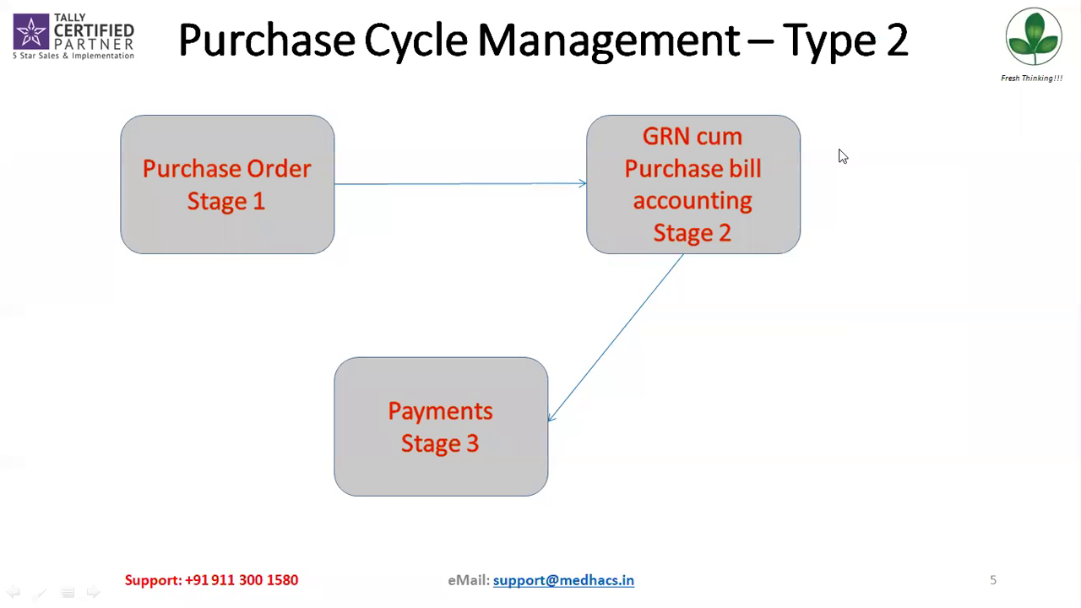
{"action": "left_click", "coordinate": [842, 157]}
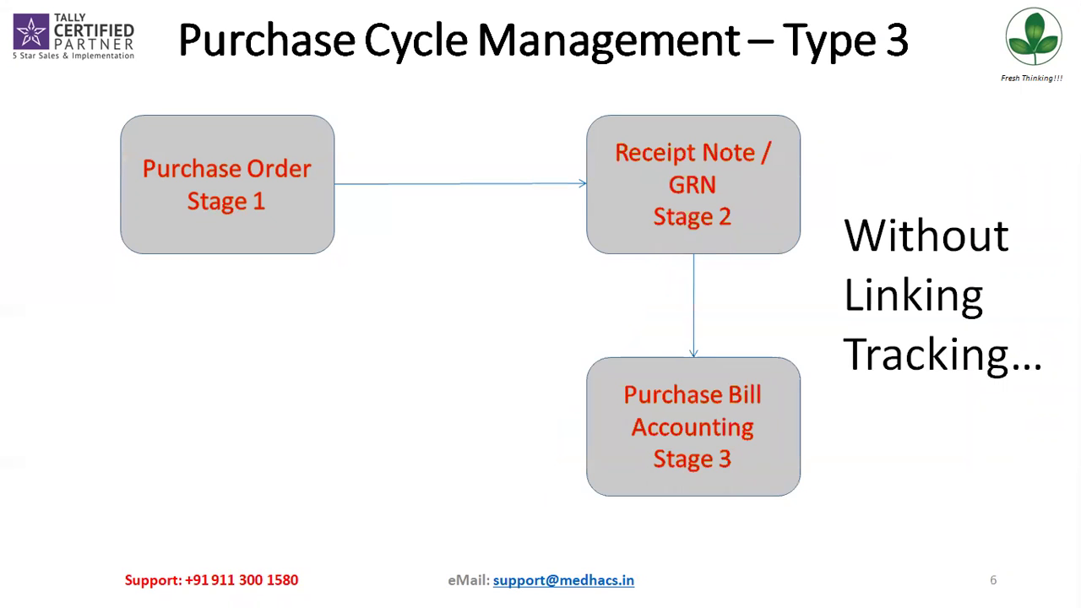
{"action": "key", "text": "Right"}
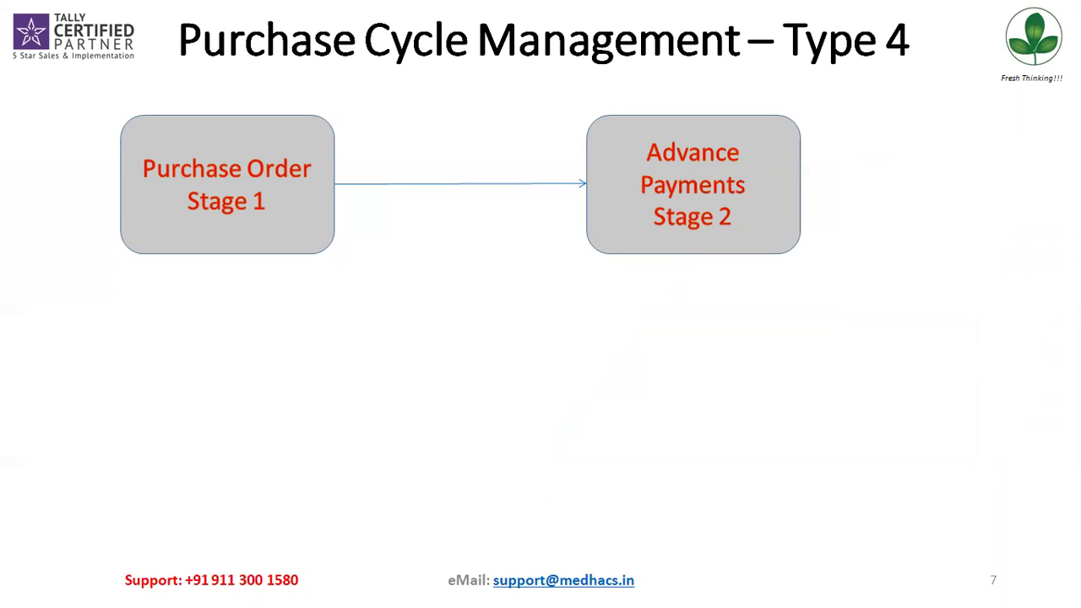
{"action": "key", "text": "alt+Tab"}
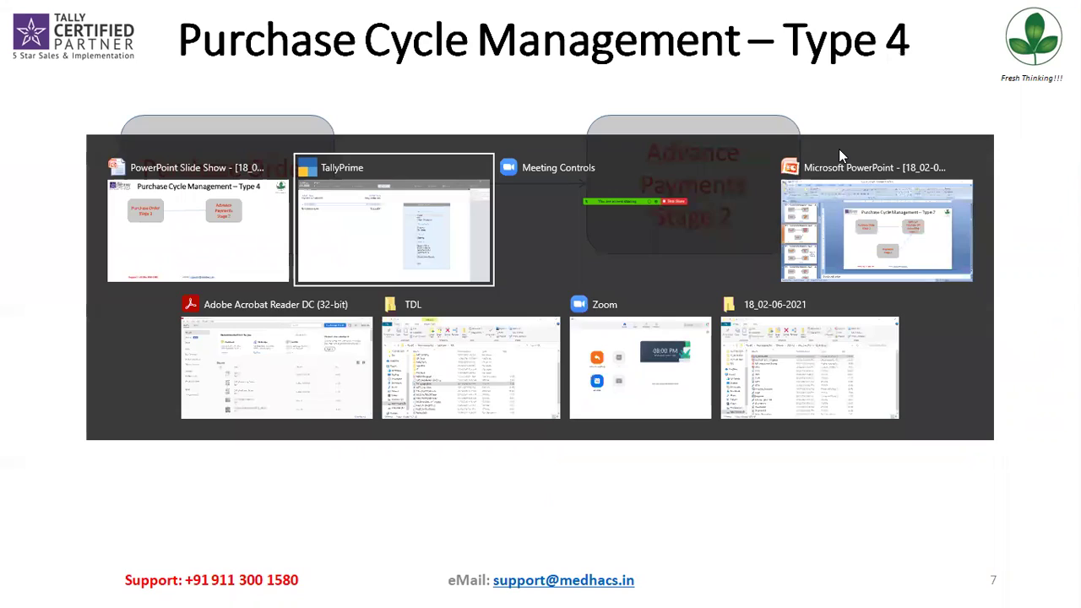
Step: Start a new Purchase Order voucher dated 10-May-2021
{"action": "key", "text": "Down"}
{"action": "key", "text": "Down"}
{"action": "key", "text": "Down"}
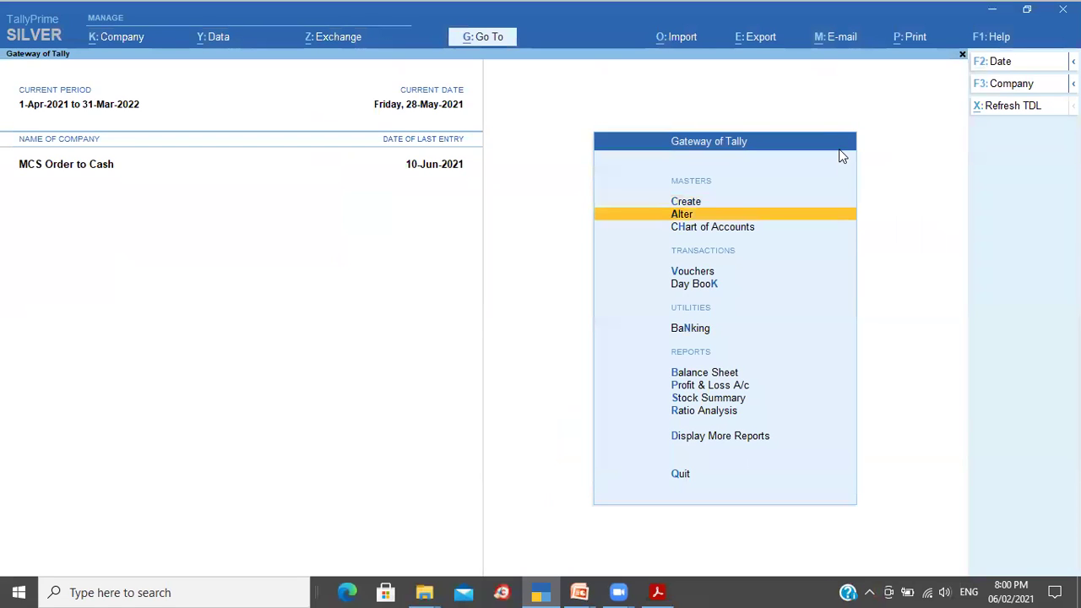
{"action": "key", "text": "Return"}
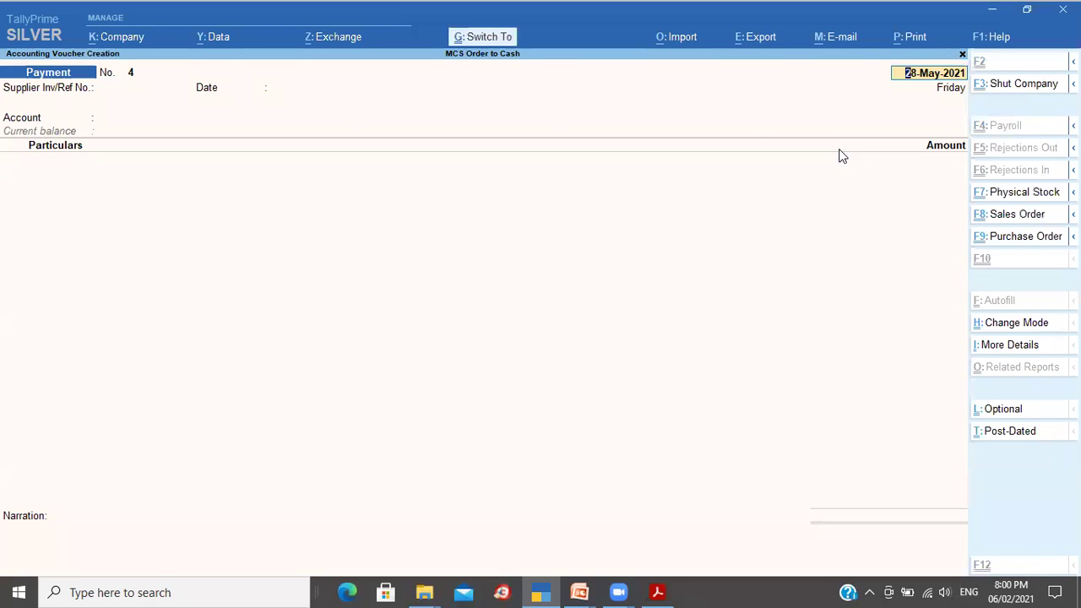
{"action": "key", "text": "ctrl+F9"}
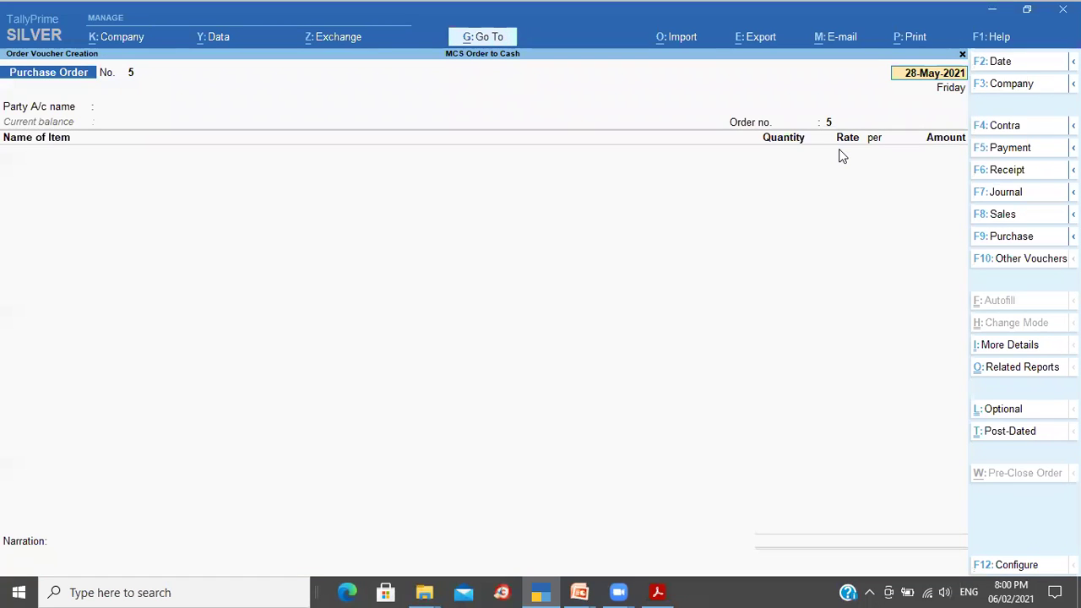
{"action": "key", "text": "F2"}
{"action": "type", "text": "10"}
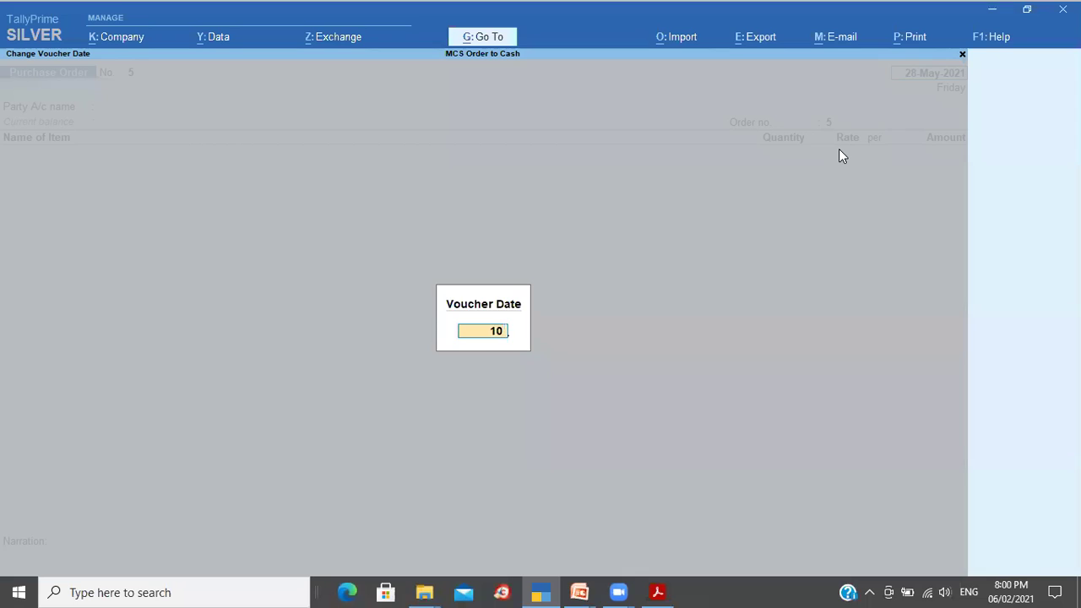
{"action": "key", "text": "Return"}
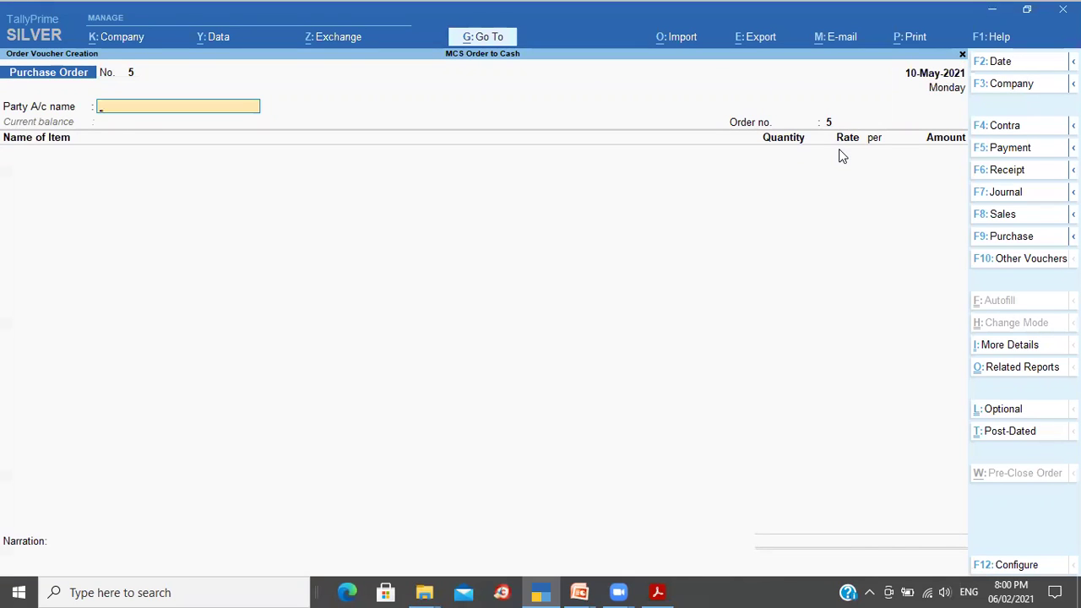
Step: Create the Sundry Creditors ledger Divya Pharma and accept it as the order's party
{"action": "key", "text": "alt+c"}
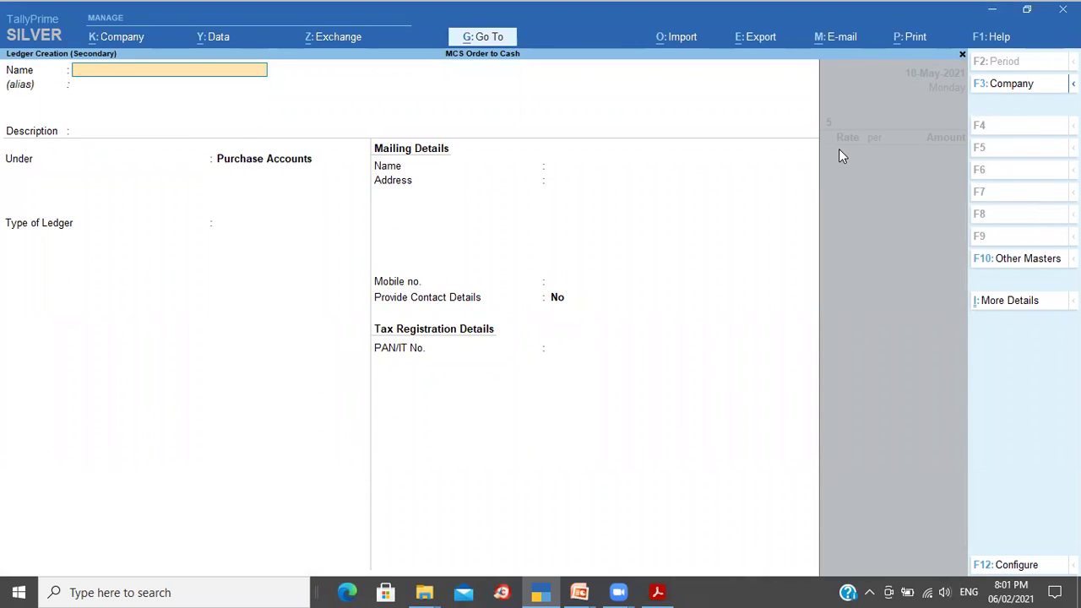
{"action": "type", "text": "Divya Pharma"}
{"action": "key", "text": "Return"}
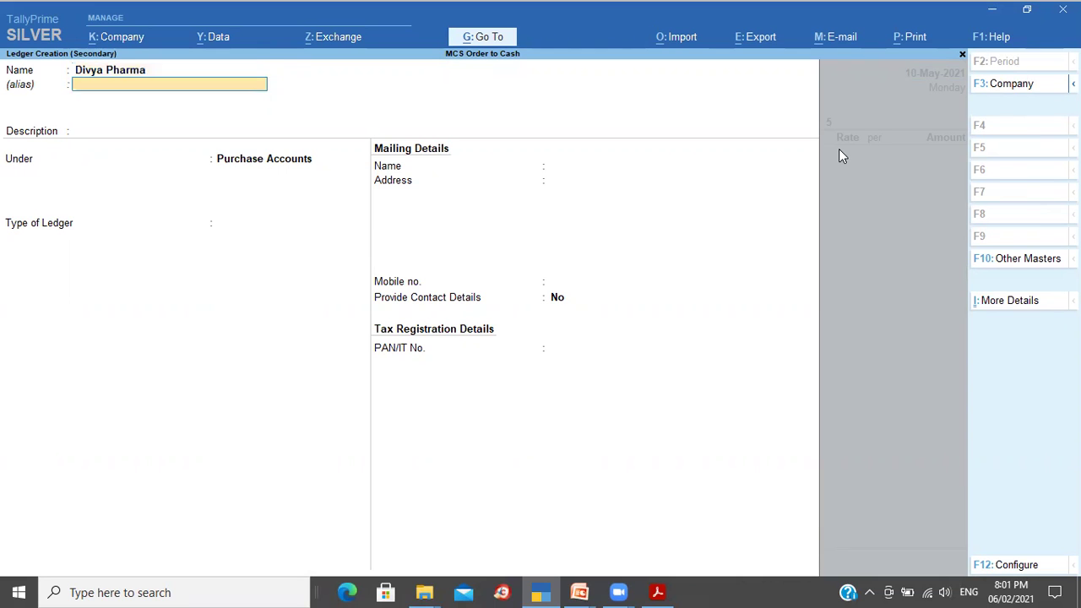
{"action": "key", "text": "Return"}
{"action": "key", "text": "Return"}
{"action": "type", "text": "n"}
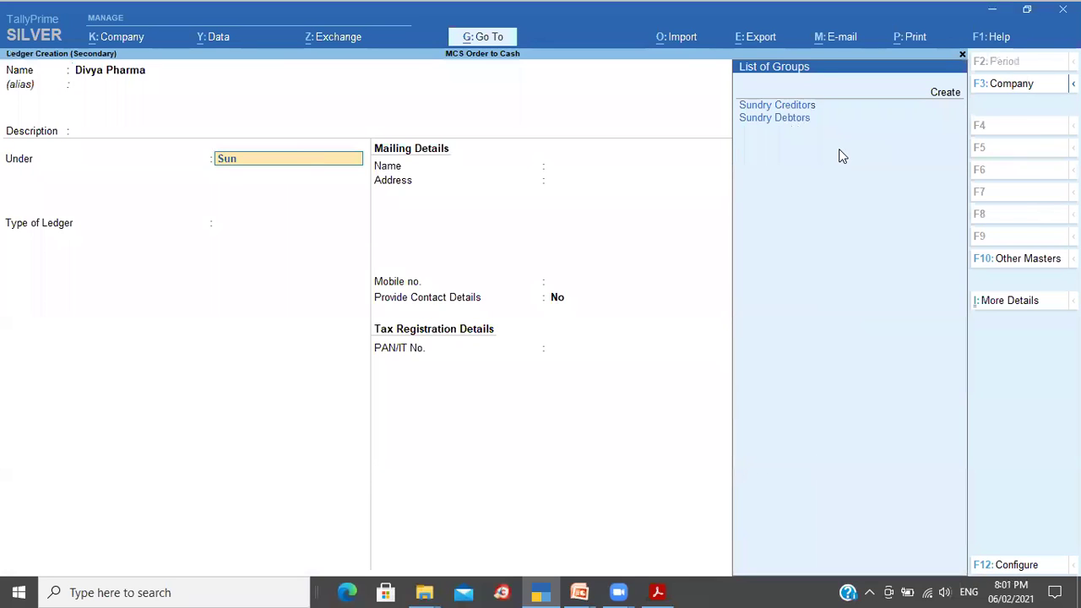
{"action": "key", "text": "Return"}
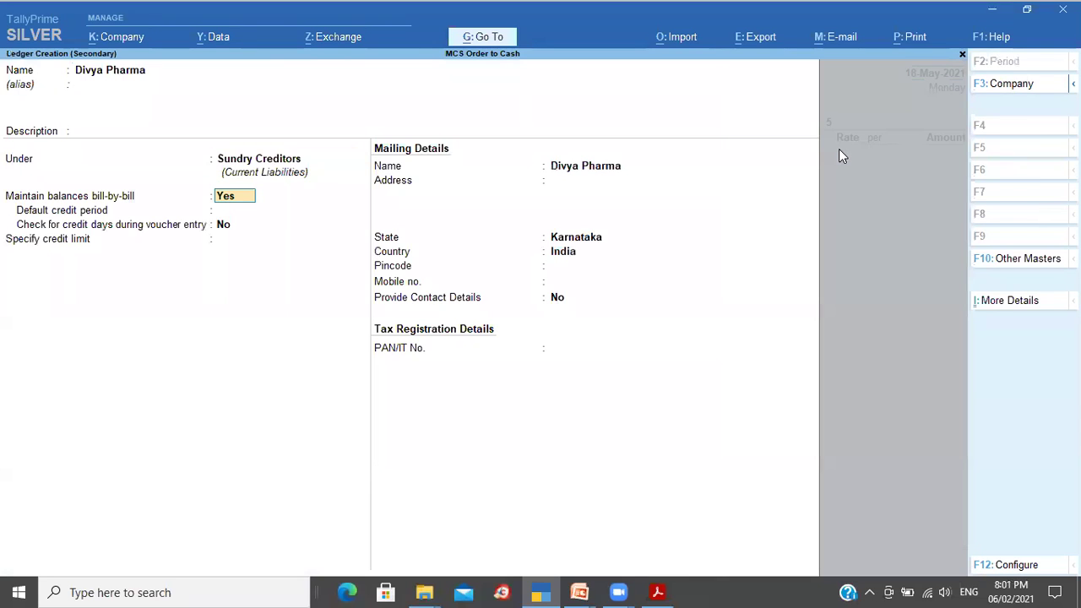
{"action": "key", "text": "ctrl+a"}
{"action": "key", "text": "ctrl+a"}
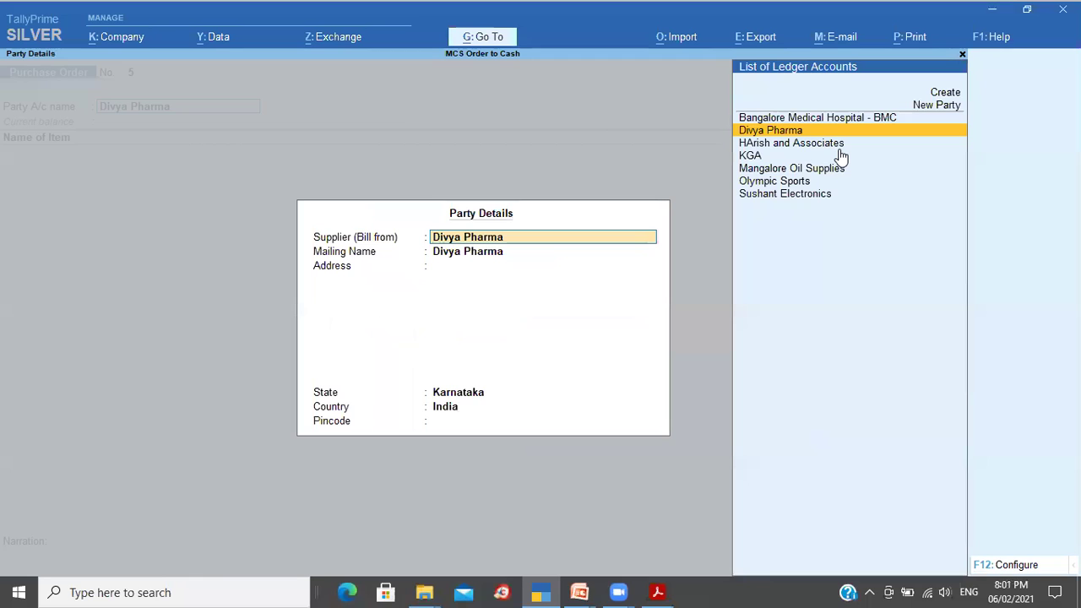
{"action": "key", "text": "ctrl+a"}
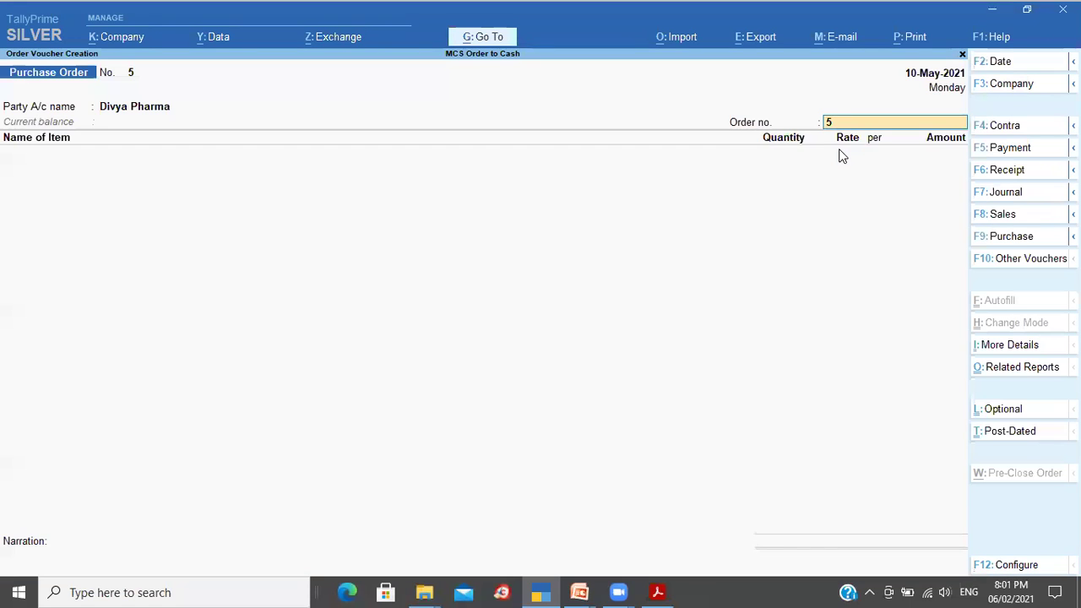
Step: Enter order no. 1006 and add item Remdesiever due on 11-May-2021
{"action": "type", "text": "1006"}
{"action": "key", "text": "Return"}
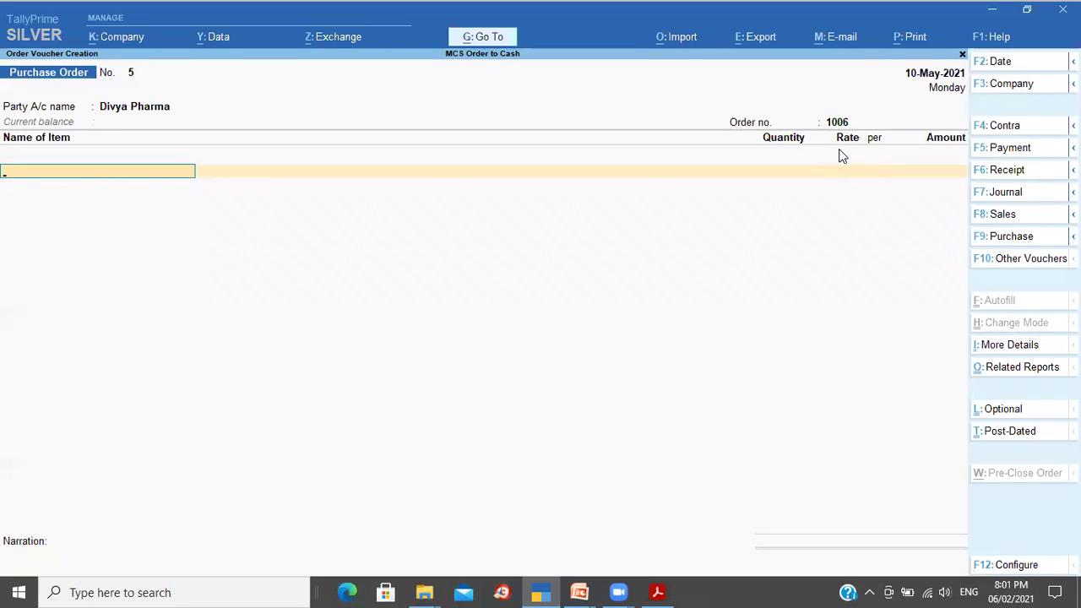
{"action": "type", "text": "R"}
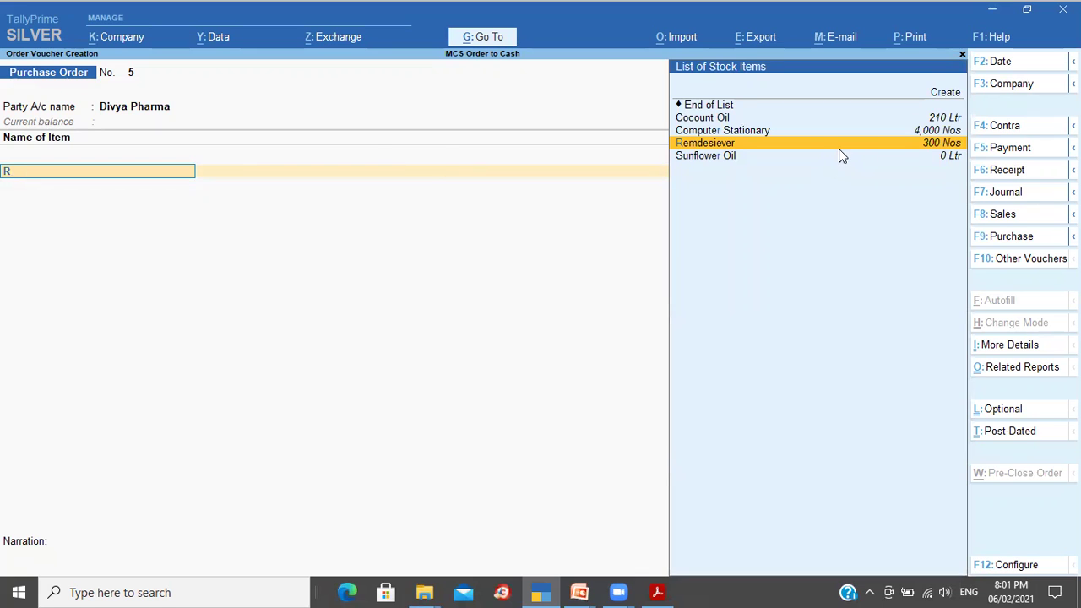
{"action": "key", "text": "Return"}
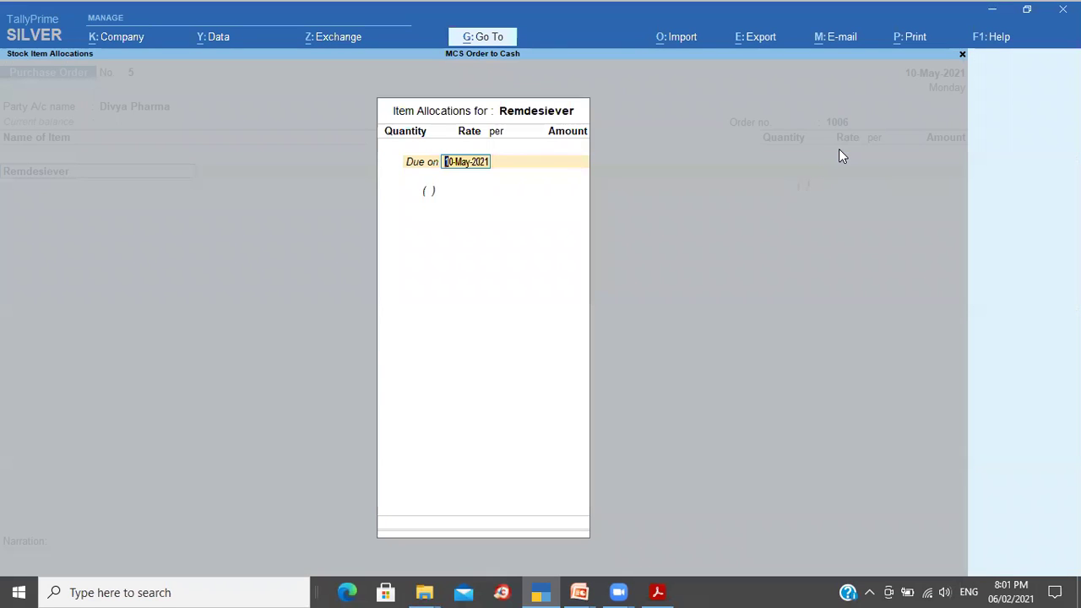
{"action": "type", "text": "11 5"}
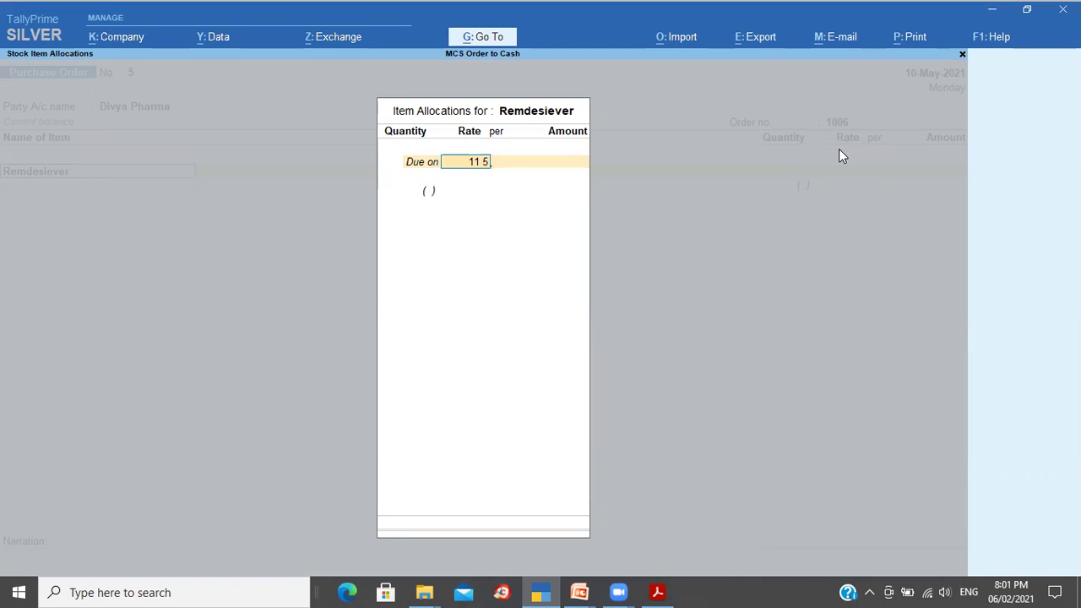
{"action": "key", "text": "Return"}
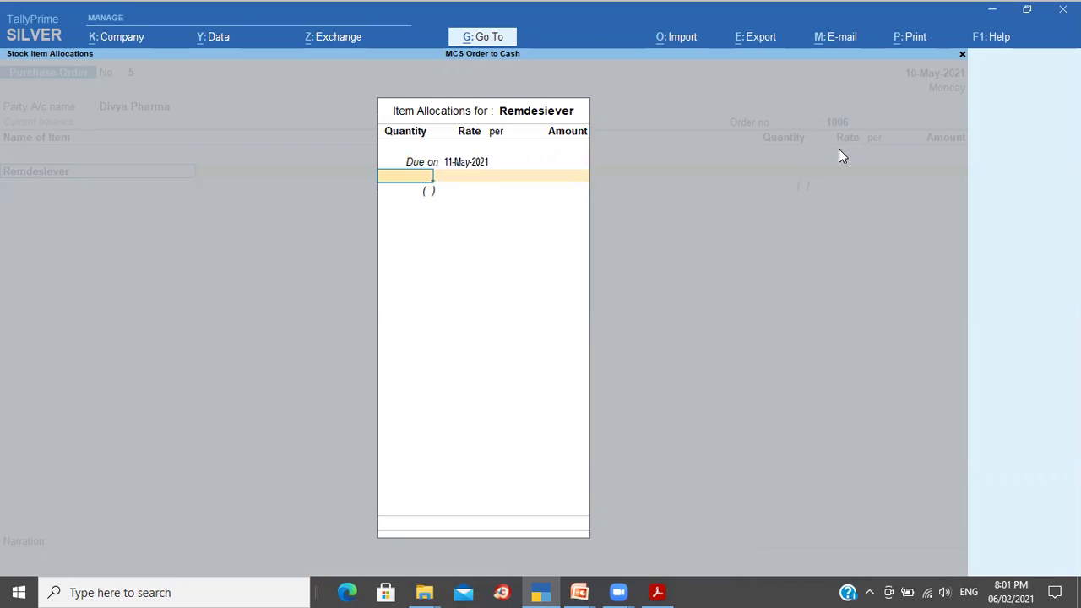
Step: Order 100 Nos at rate 600 for 60,000.00 and end the item list
{"action": "type", "text": "100"}
{"action": "key", "text": "Return"}
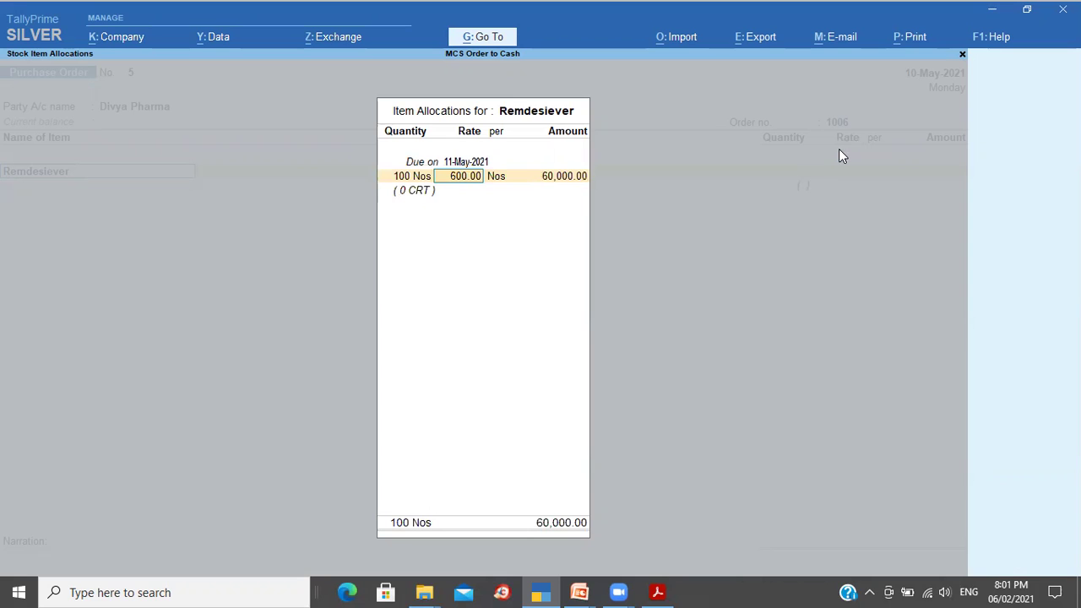
{"action": "key", "text": "Return"}
{"action": "key", "text": "Return"}
{"action": "key", "text": "Return"}
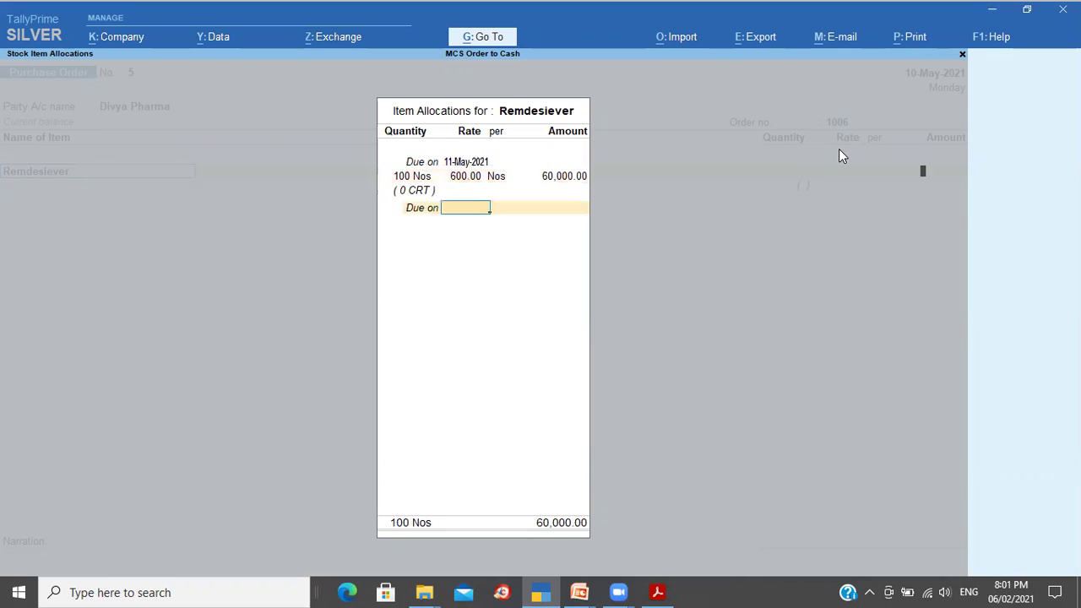
{"action": "key", "text": "Return"}
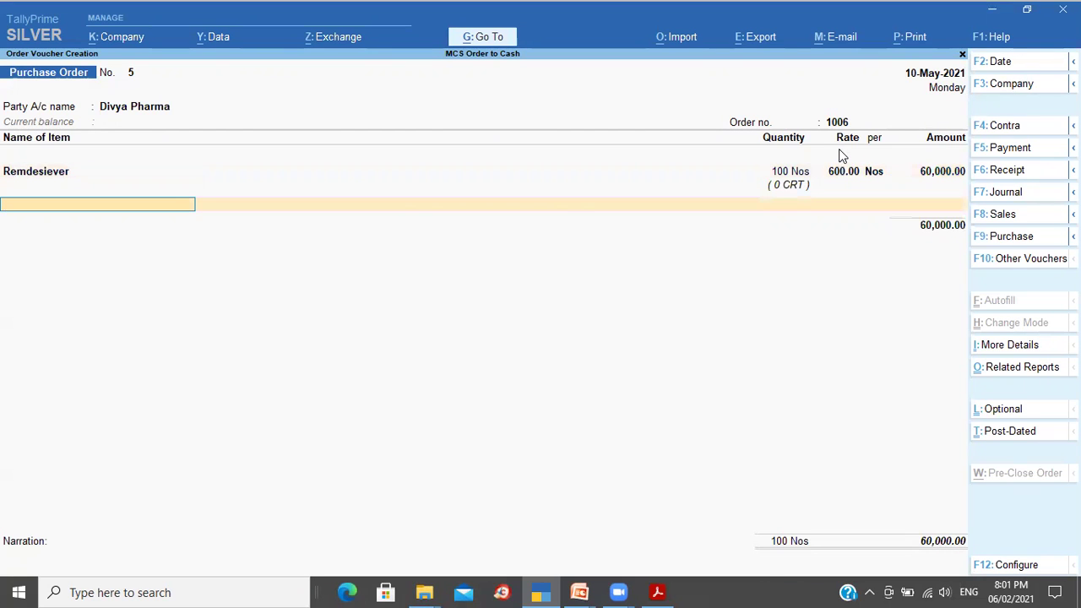
{"action": "key", "text": "Return"}
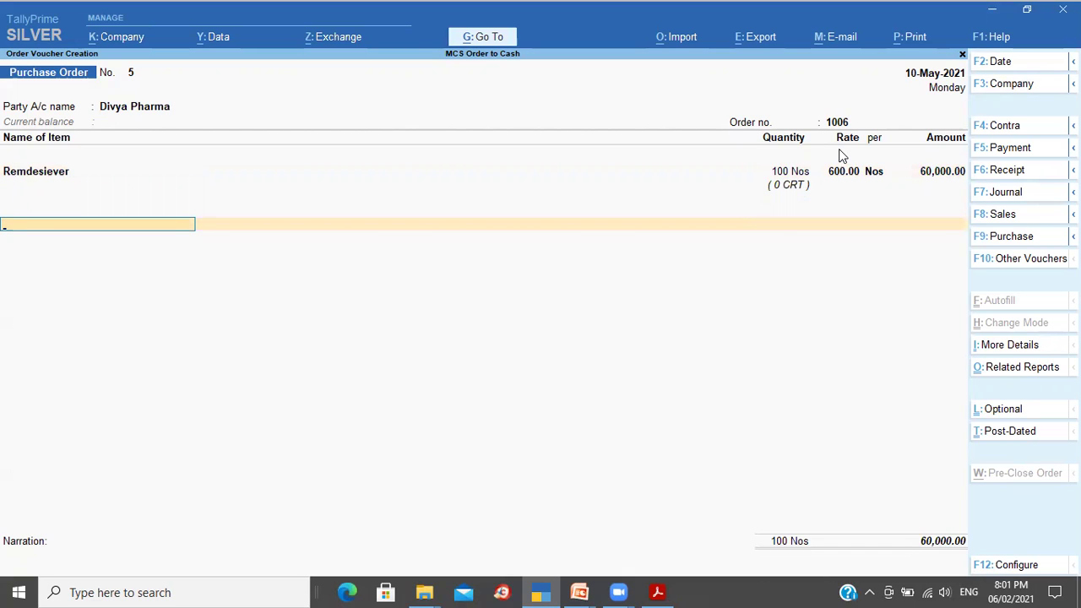
{"action": "key", "text": "Return"}
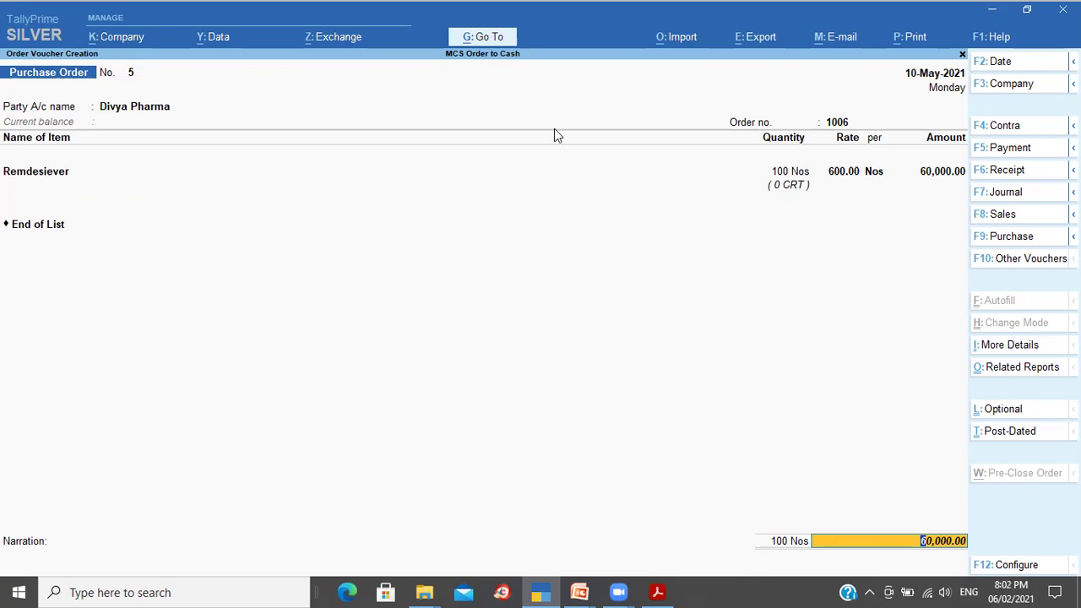
{"action": "left_click", "coordinate": [160, 111]}
Step: Record 'Online Transfer / 100% Advance' as the order's mode/terms of payment and accept the details
{"action": "key", "text": "Return"}
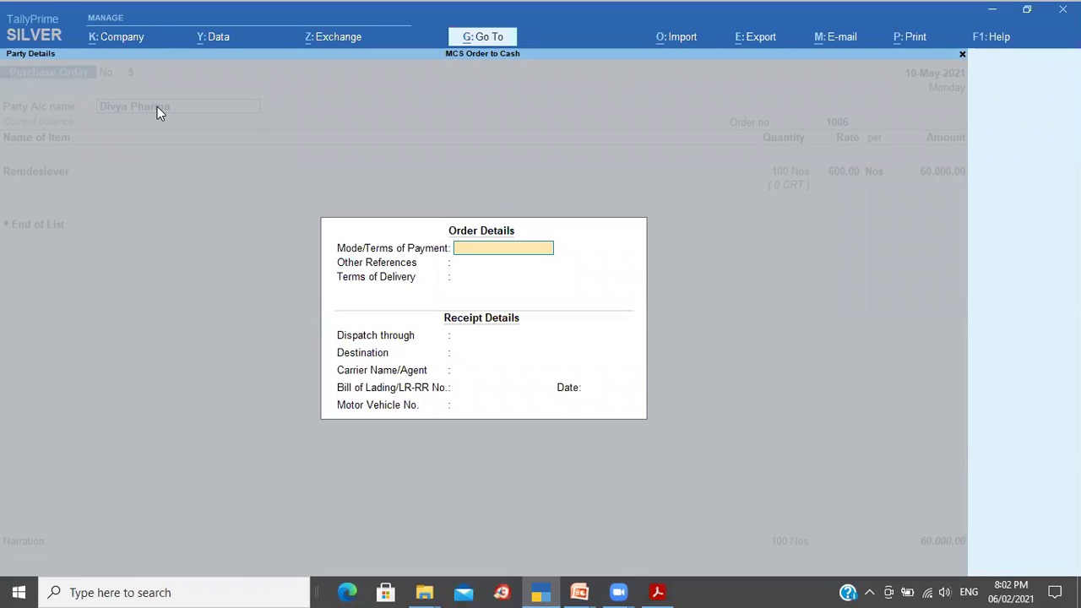
{"action": "type", "text": "100% Ad"}
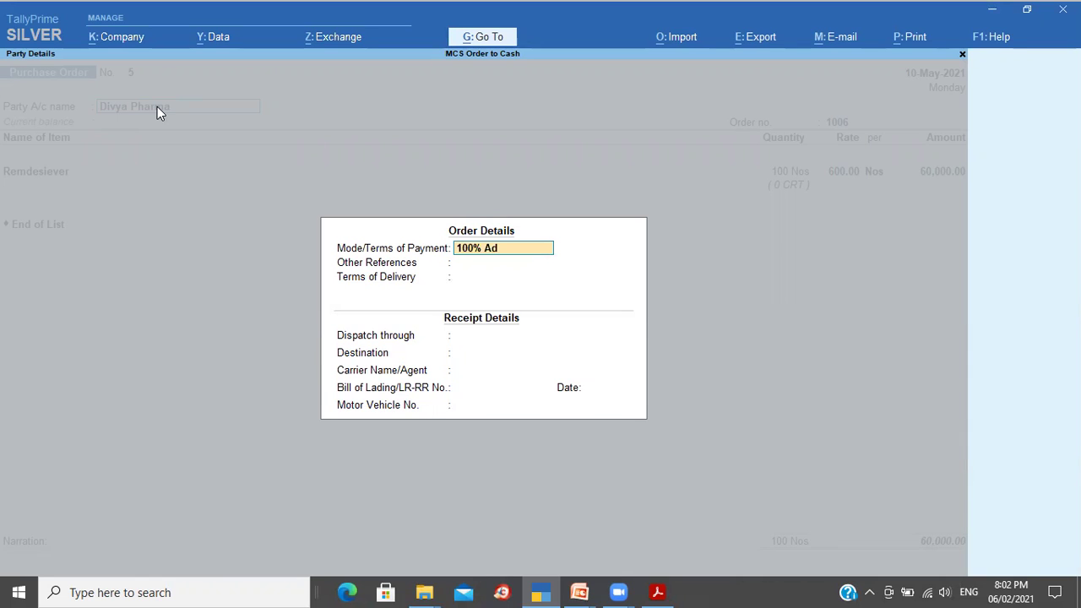
{"action": "type", "text": "vabce"}
{"action": "key", "text": "BackSpace"}
{"action": "key", "text": "BackSpace"}
{"action": "key", "text": "BackSpace"}
{"action": "type", "text": "nce"}
{"action": "type", "text": "Online Tra"}
{"action": "type", "text": "nsfer /"}
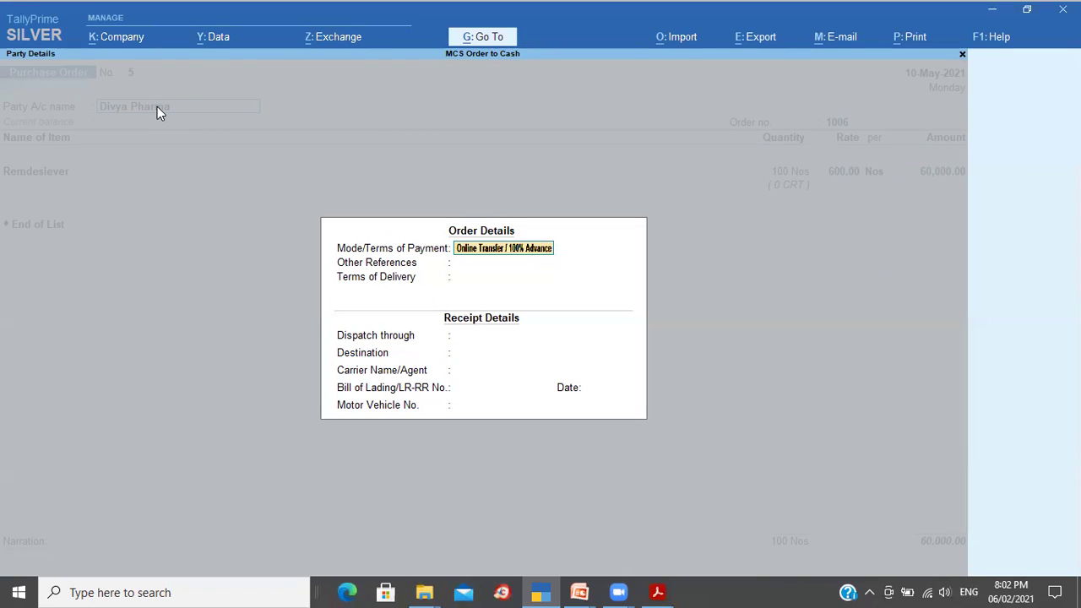
{"action": "key", "text": "Return"}
{"action": "key", "text": "Return"}
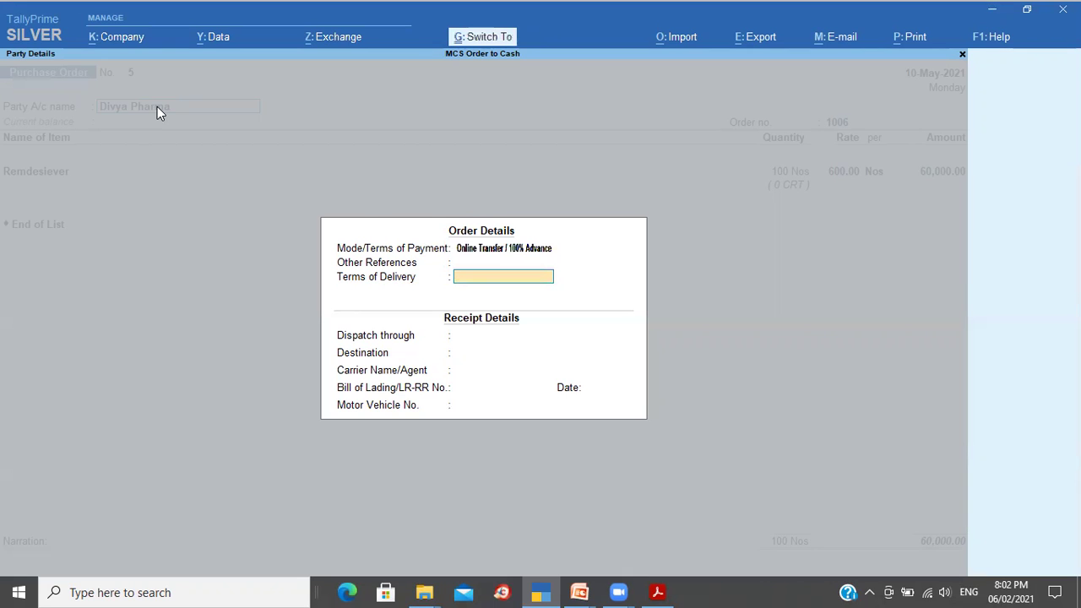
{"action": "key", "text": "ctrl+a"}
{"action": "key", "text": "ctrl+a"}
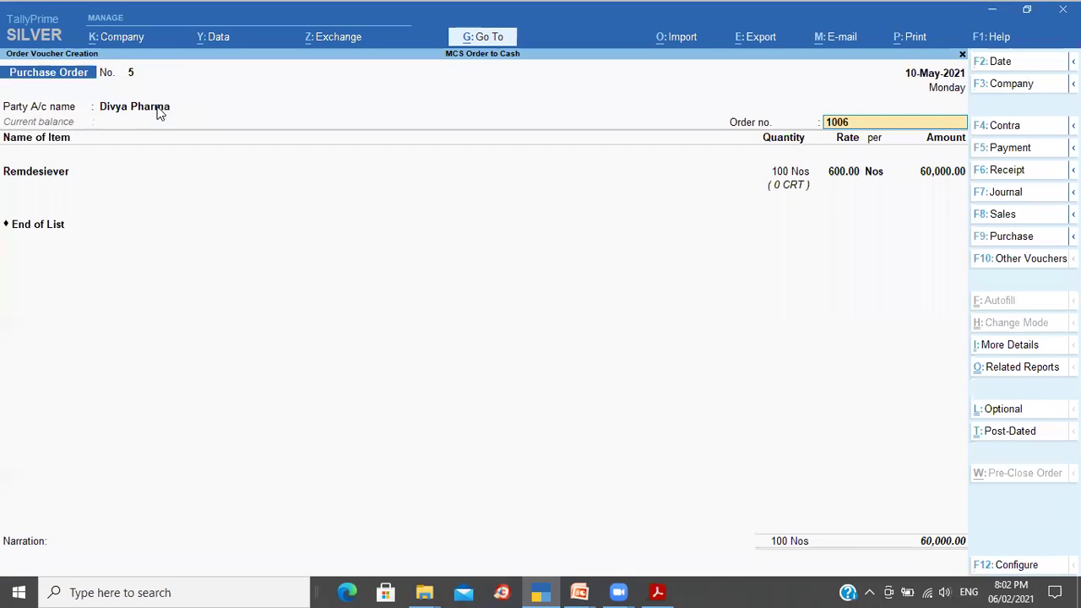
{"action": "key", "text": "ctrl+a"}
Step: Preview the printed purchase order No. 5 and zoom in to check it
{"action": "key", "text": "Page_Up"}
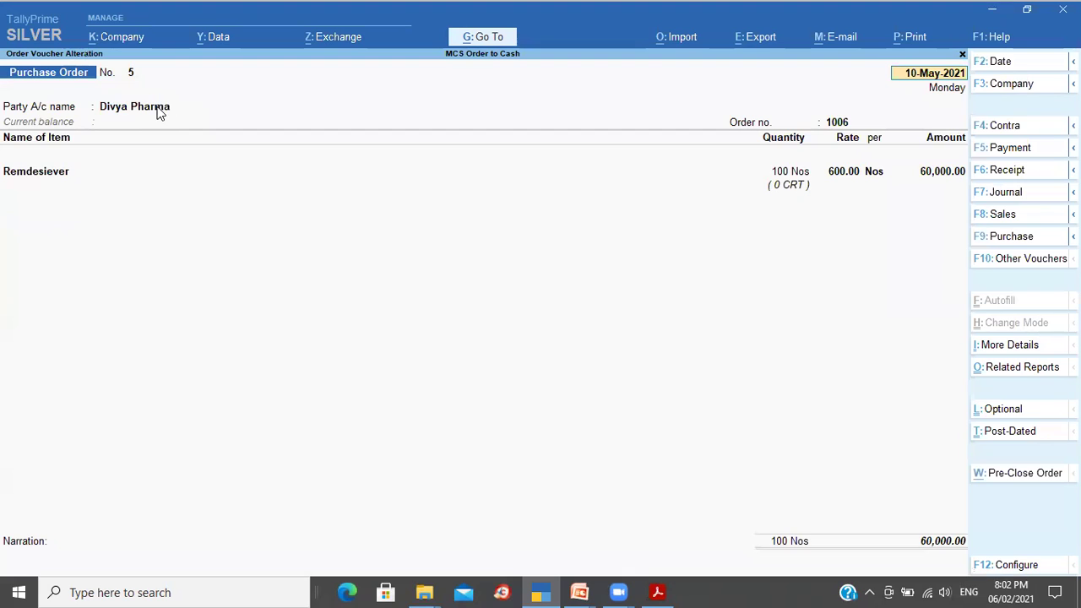
{"action": "key", "text": "ctrl+p"}
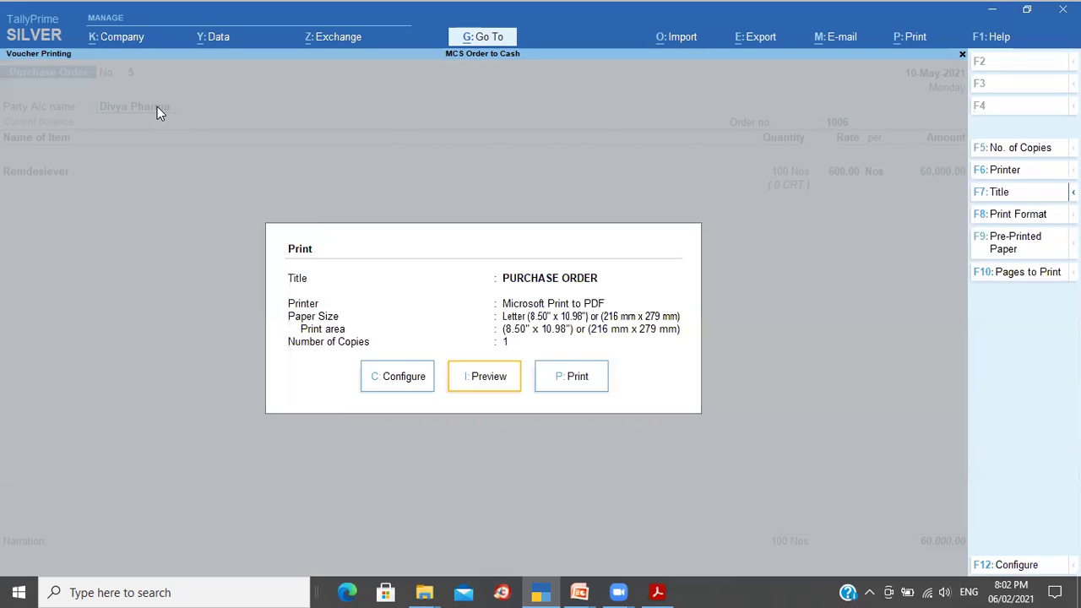
{"action": "key", "text": "i"}
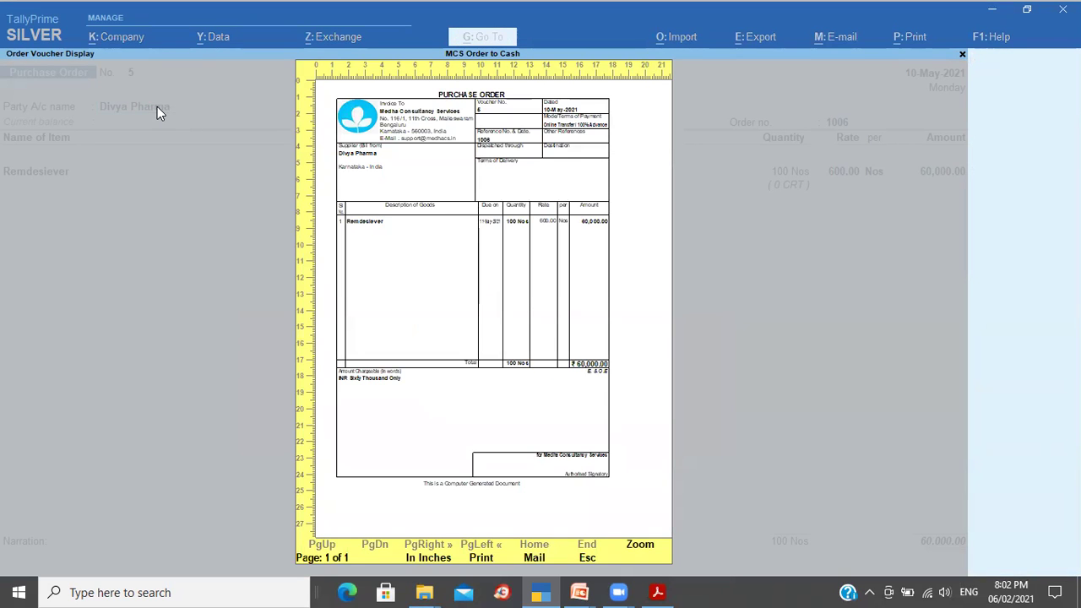
{"action": "key", "text": "alt+z"}
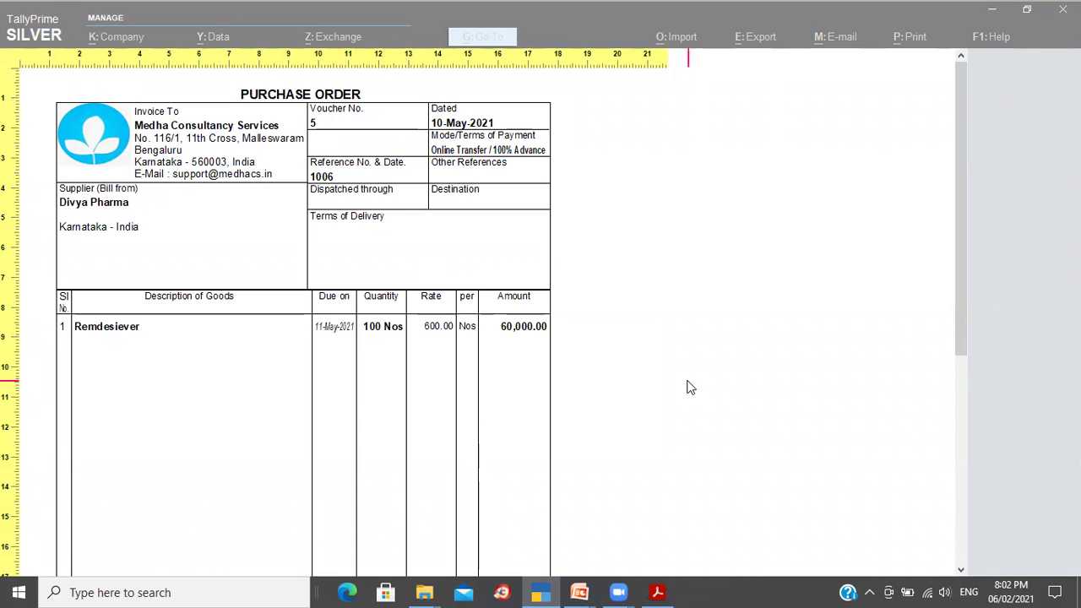
{"action": "key", "text": "Escape"}
{"action": "key", "text": "Escape"}
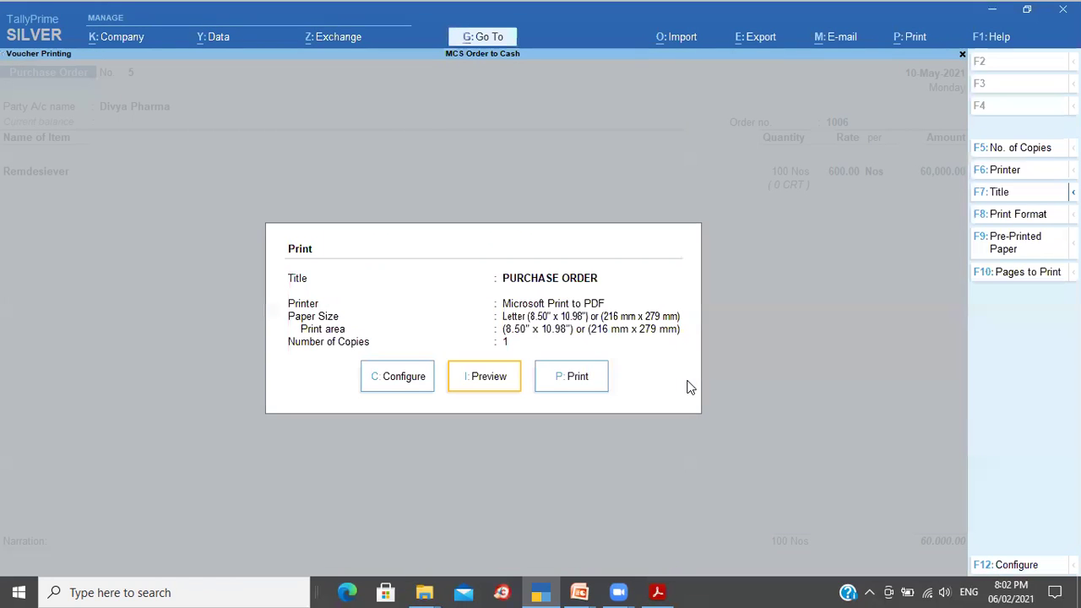
Step: Leave the purchase order without printing and start a new Payment voucher No. 3
{"action": "key", "text": "Escape"}
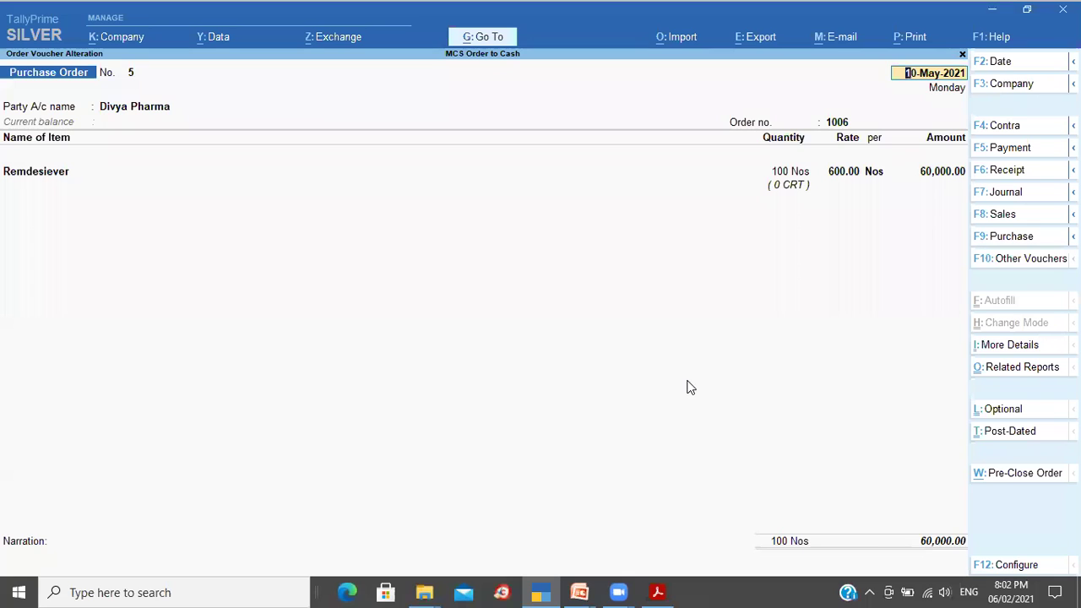
{"action": "key", "text": "Escape"}
{"action": "key", "text": "y"}
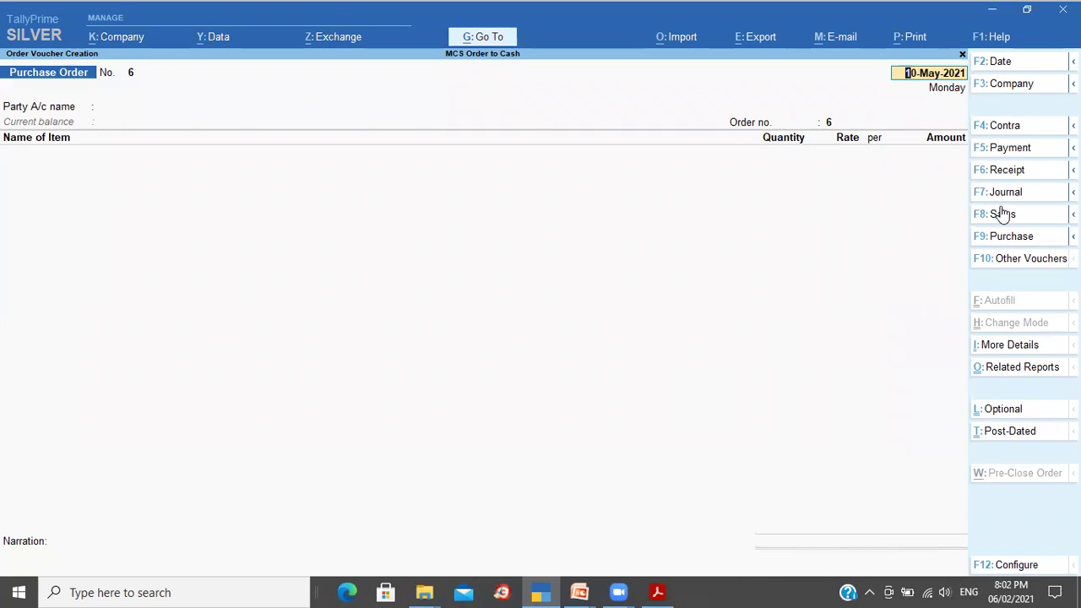
{"action": "left_click", "coordinate": [1012, 157]}
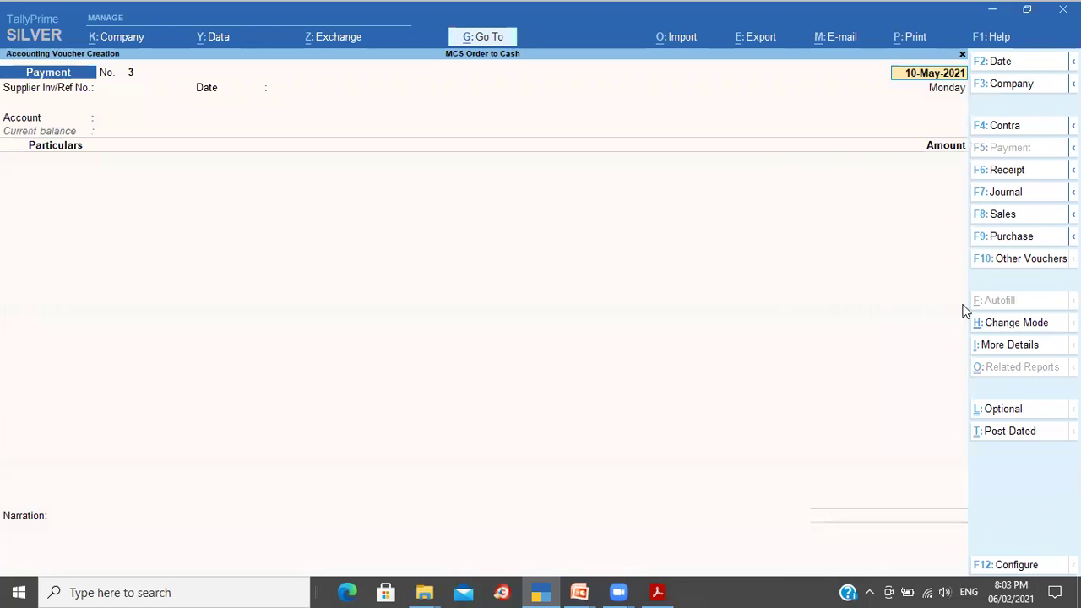
Step: Enter supplier reference SO: 1006 and keep the voucher date 10-May-2021
{"action": "key", "text": "Return"}
{"action": "type", "text": "1005"}
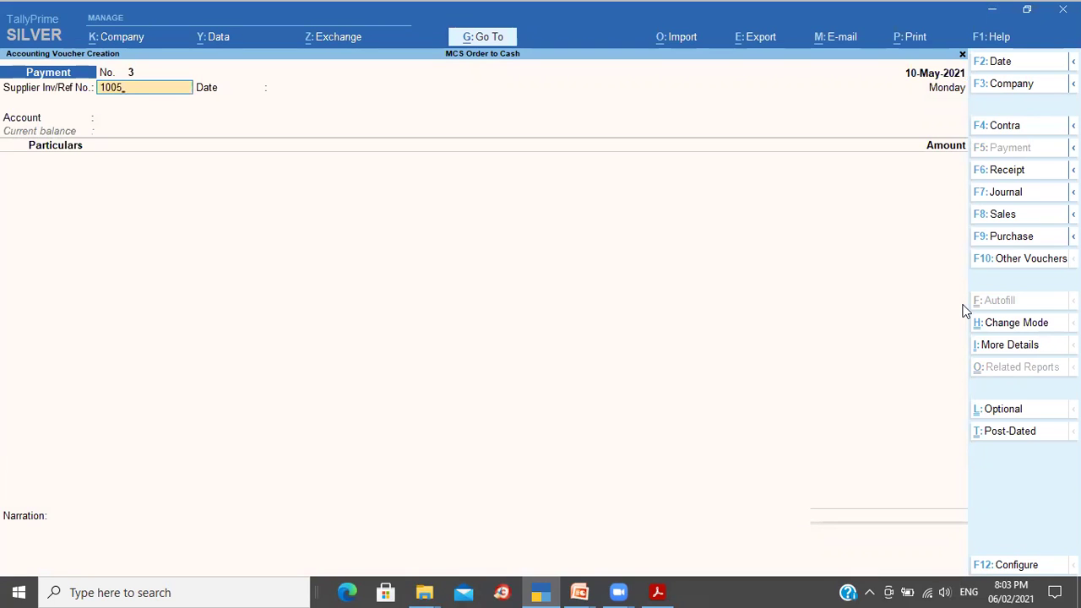
{"action": "key", "text": "BackSpace"}
{"action": "type", "text": "6"}
{"action": "type", "text": "SO"}
{"action": "type", "text": ":"}
{"action": "key", "text": "Return"}
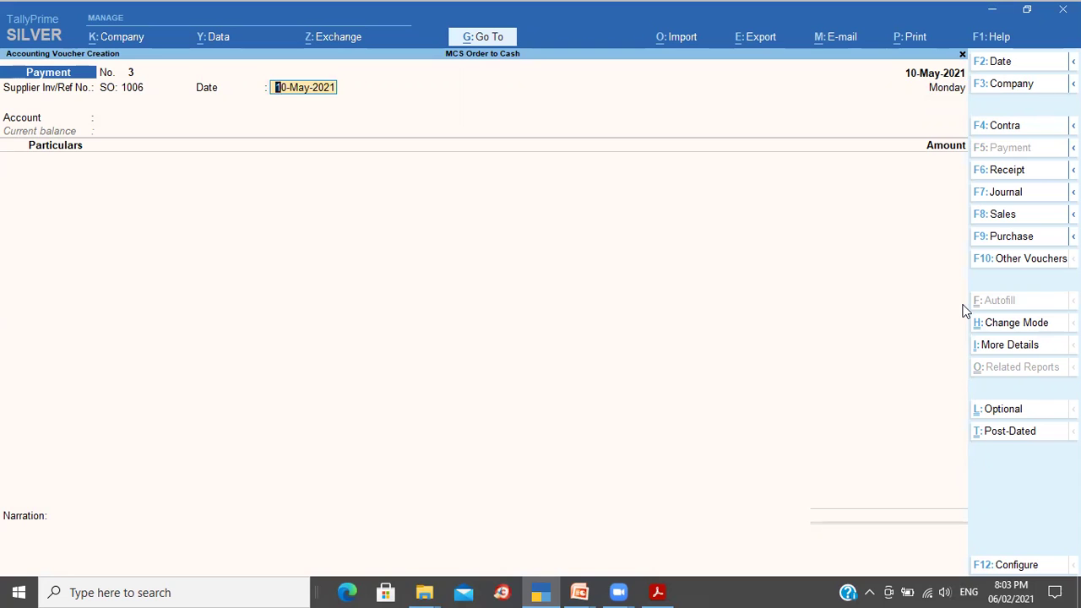
{"action": "key", "text": "Return"}
Step: Pay from State Bank of India to Divya Pharma
{"action": "type", "text": "St"}
{"action": "key", "text": "Return"}
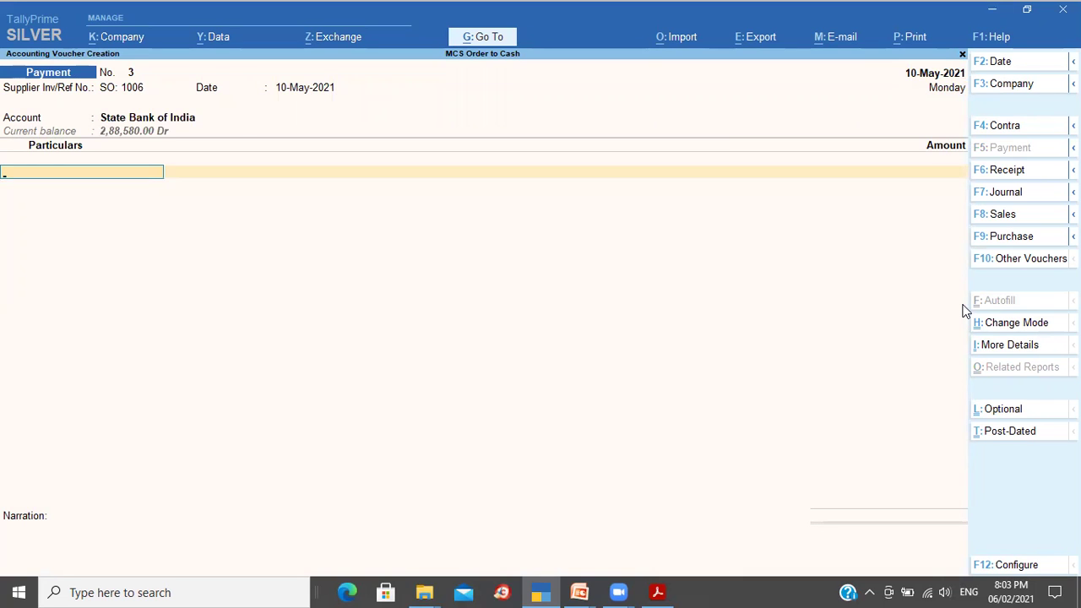
{"action": "type", "text": "D"}
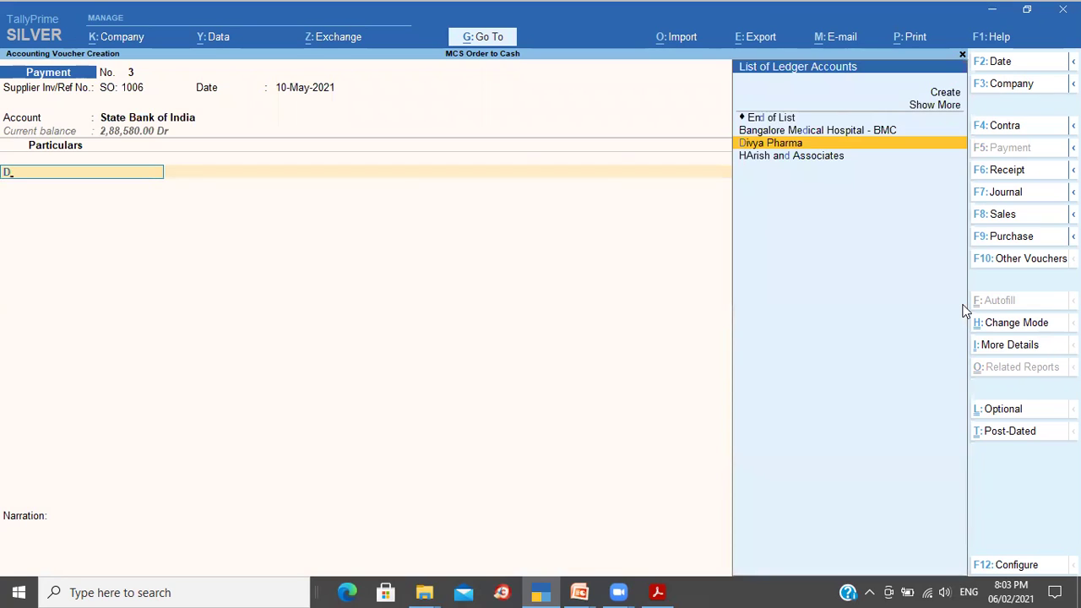
{"action": "key", "text": "Return"}
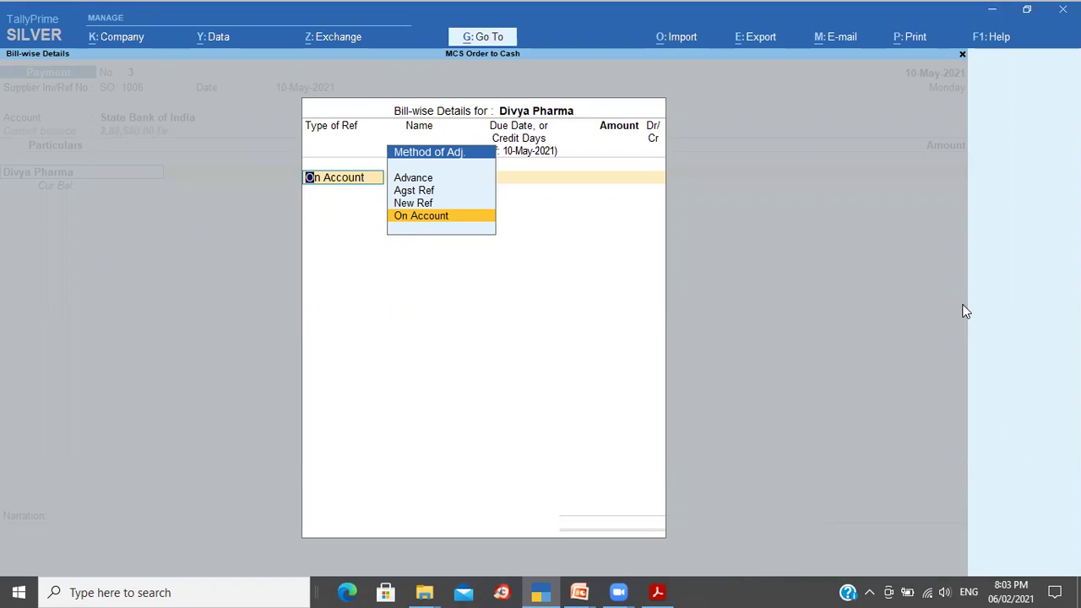
Step: Allocate 60,000 to Divya Pharma as new reference SO: 1006
{"action": "key", "text": "Up"}
{"action": "key", "text": "Return"}
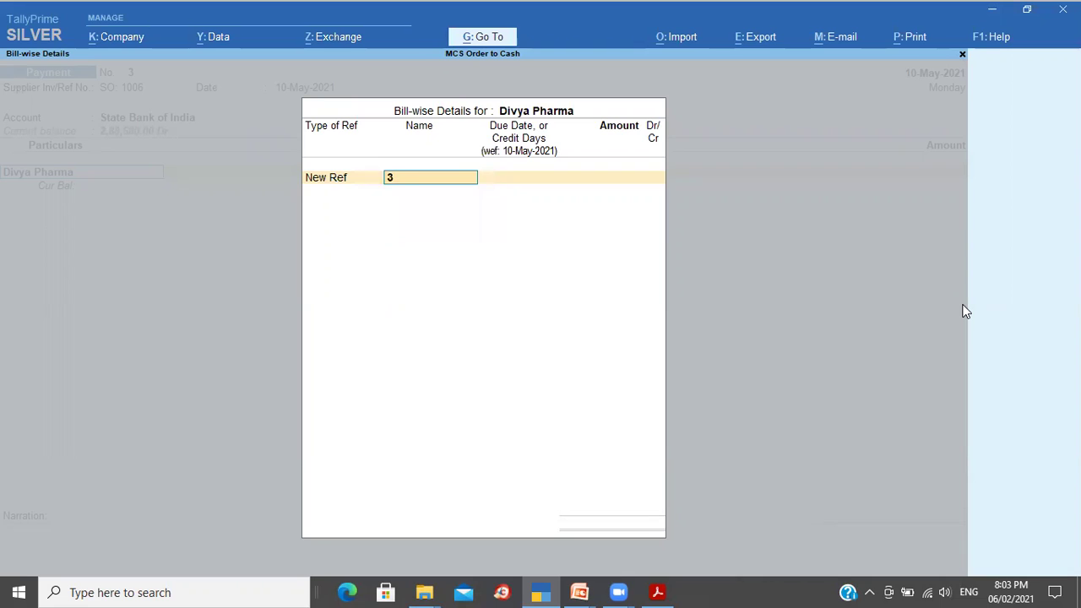
{"action": "type", "text": "SO: 1006"}
{"action": "key", "text": "Return"}
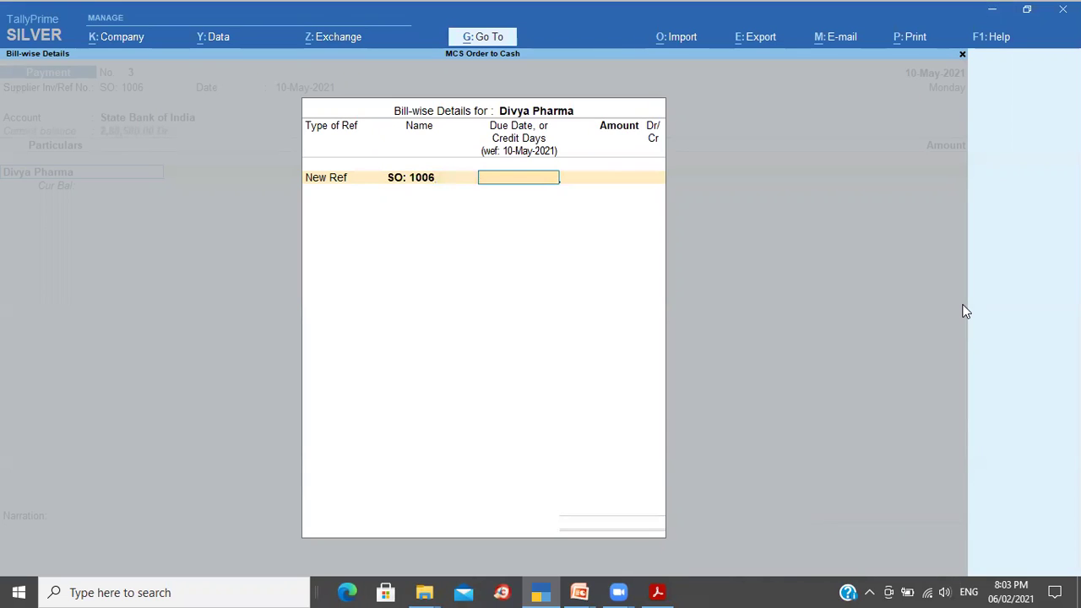
{"action": "key", "text": "Return"}
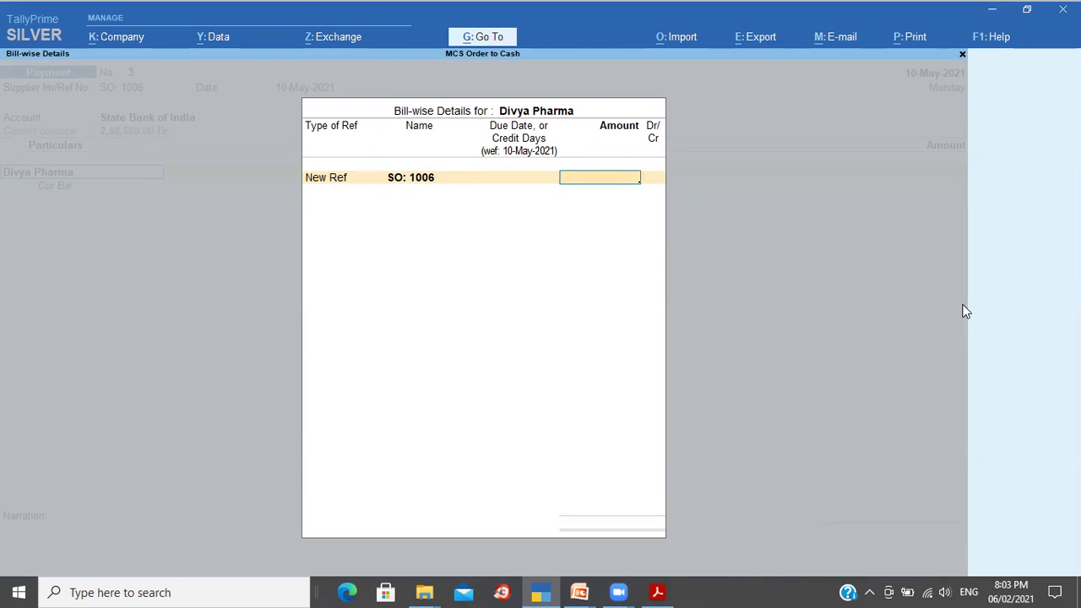
{"action": "type", "text": "60000"}
{"action": "key", "text": "Return"}
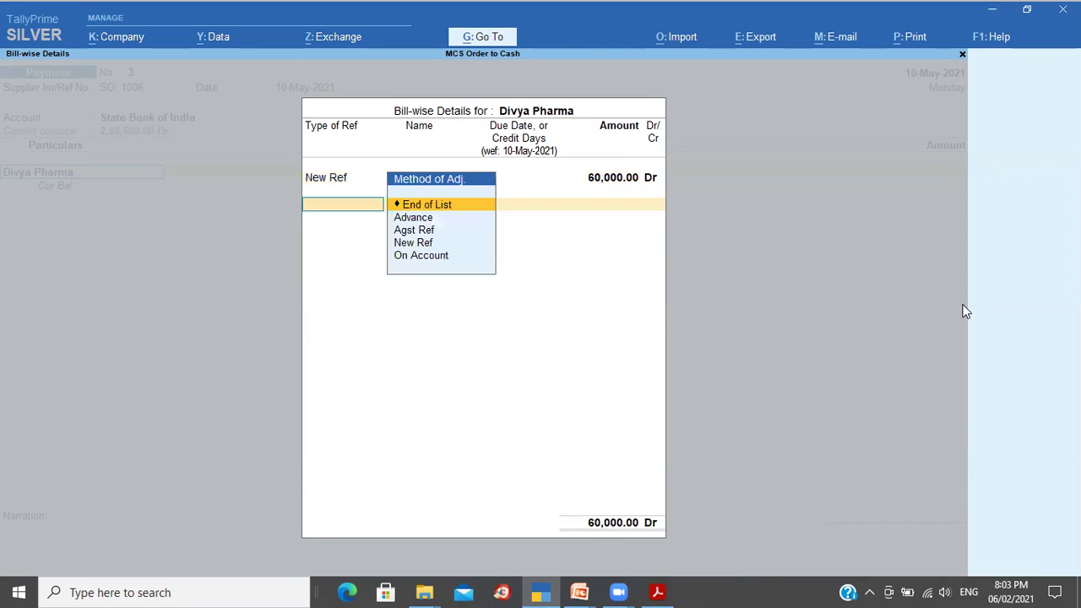
{"action": "key", "text": "Return"}
Step: Set the bank allocation to e-Fund Transfer with an instrument number
{"action": "key", "text": "Return"}
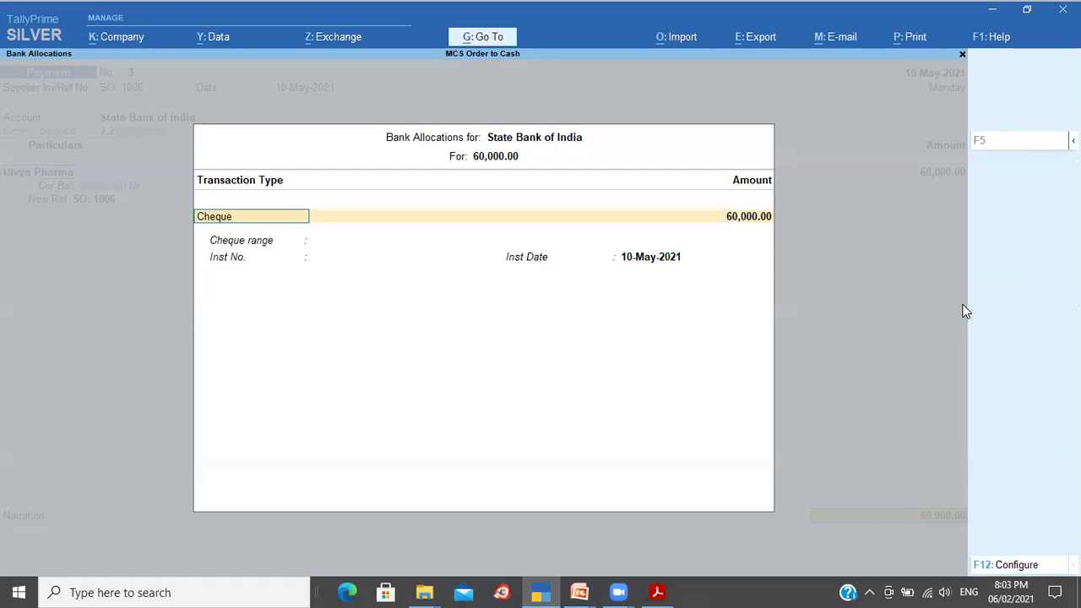
{"action": "key", "text": "Return"}
{"action": "key", "text": "Return"}
{"action": "key", "text": "Return"}
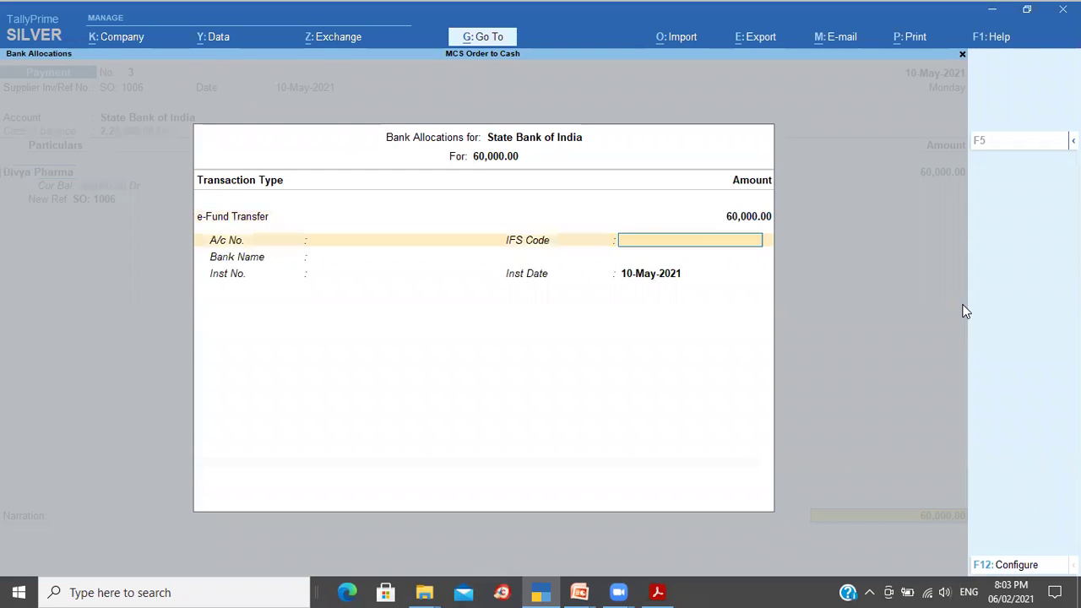
{"action": "key", "text": "Return"}
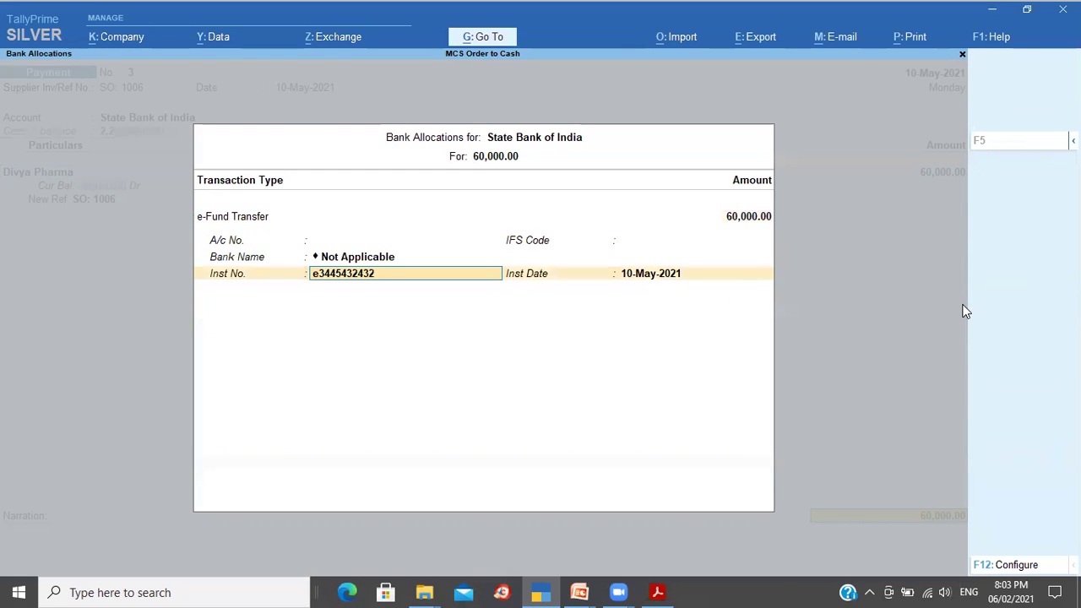
{"action": "key", "text": "Return"}
{"action": "key", "text": "Return"}
Step: Save Payment No. 3 with narration 'Advance payments towards madical items'
{"action": "type", "text": "A"}
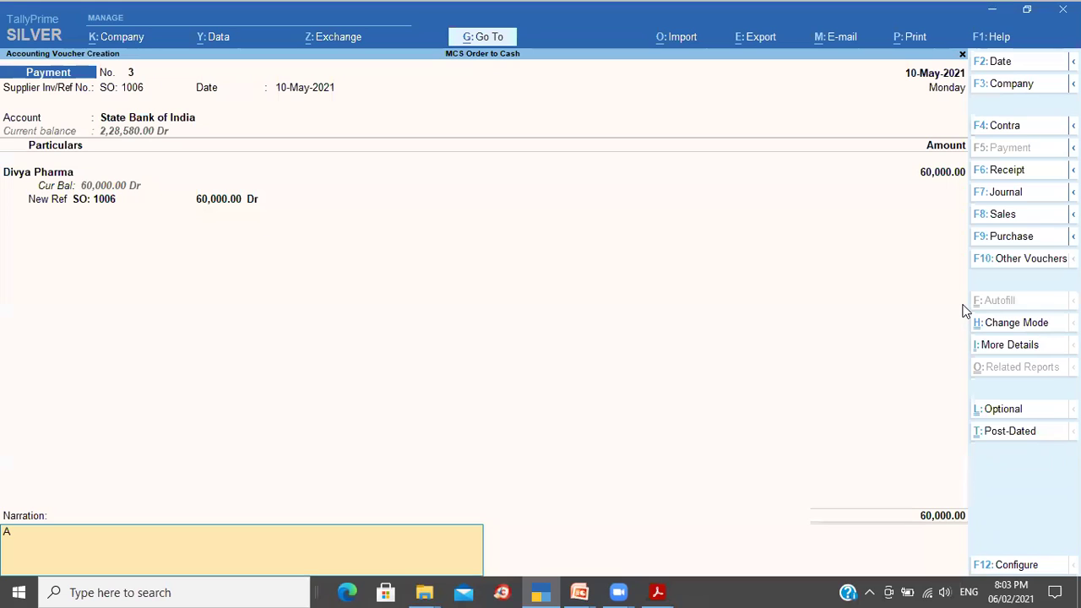
{"action": "type", "text": "dvance payments towards"}
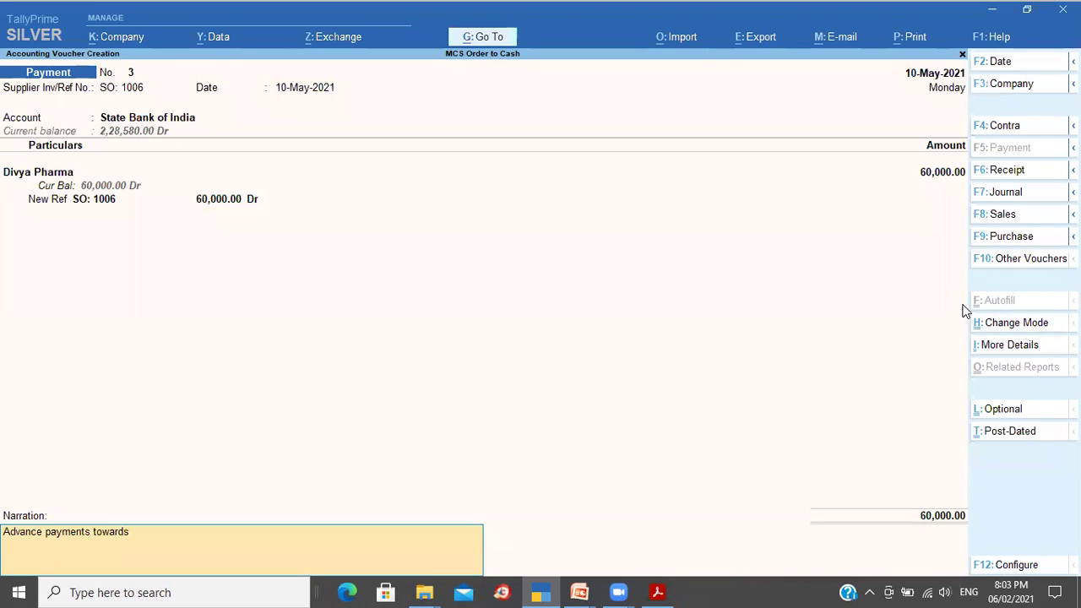
{"action": "type", "text": " madical items"}
{"action": "key", "text": "Return"}
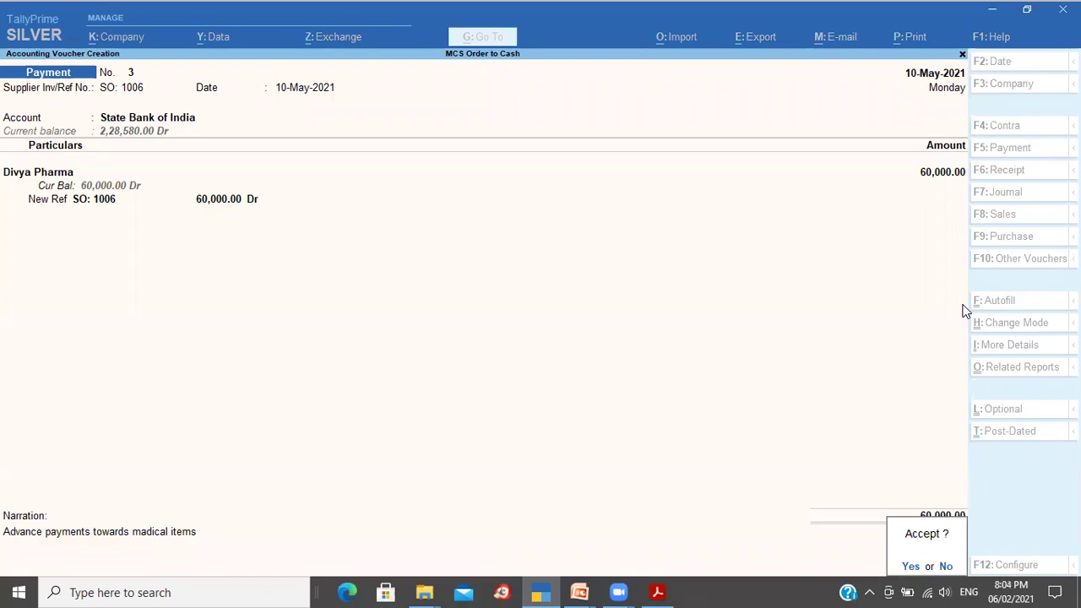
{"action": "key", "text": "Return"}
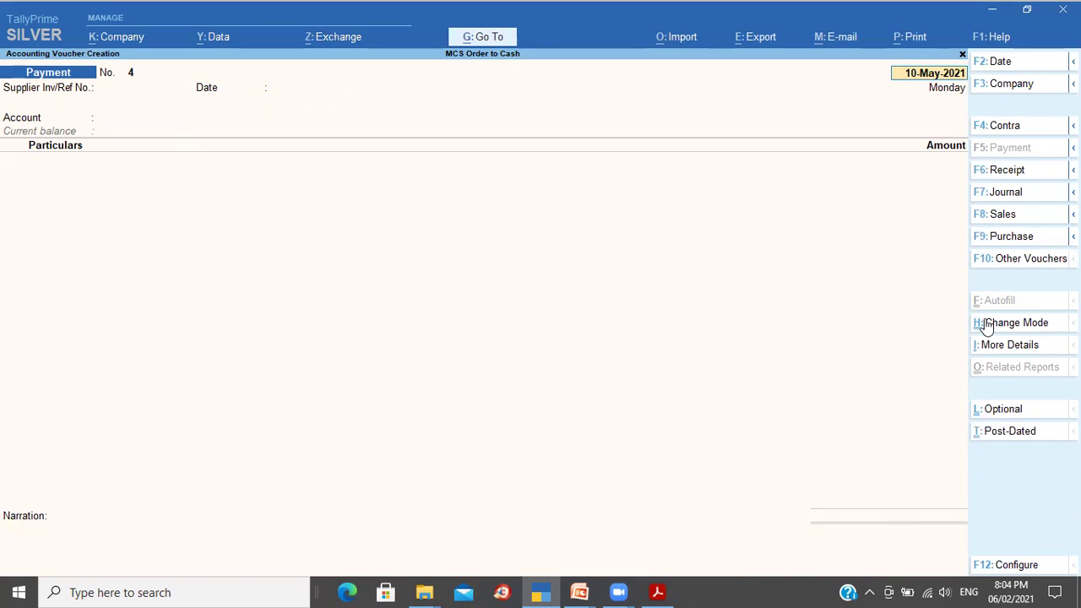
Step: View Stock Summary with opening balance, goods inwards and outwards columns, check Remdesiever, then close it
{"action": "key", "text": "Escape"}
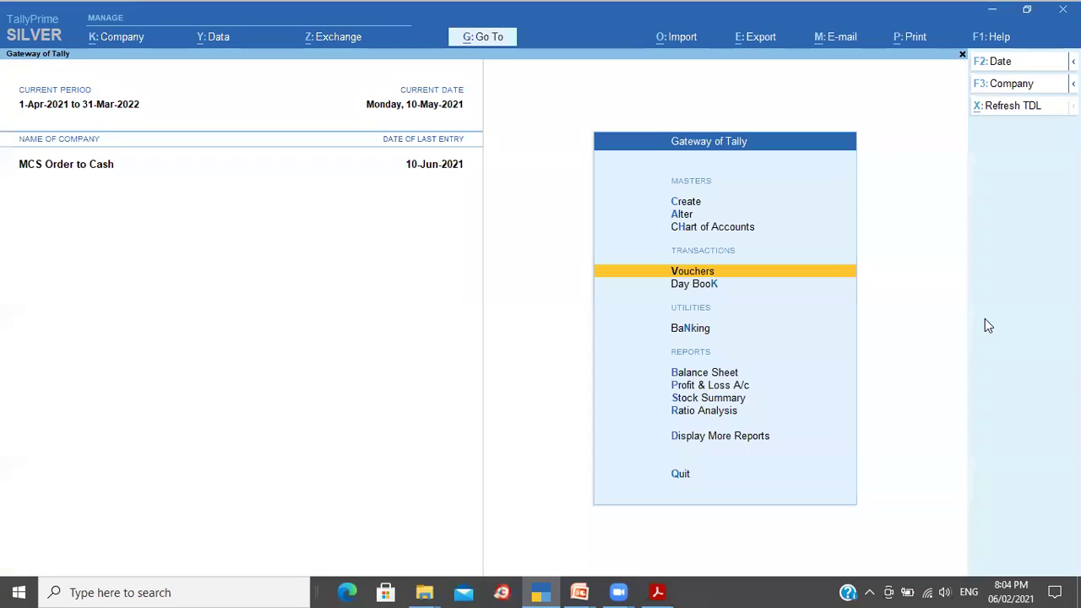
{"action": "key", "text": "s"}
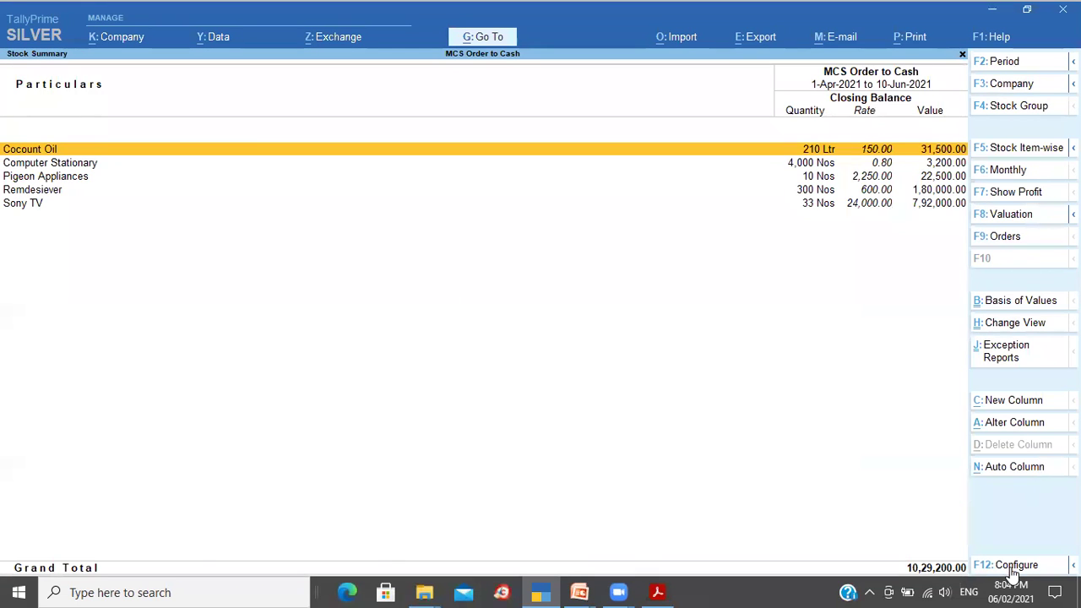
{"action": "left_click", "coordinate": [1013, 568]}
{"action": "key", "text": "Down"}
{"action": "key", "text": "Down"}
{"action": "key", "text": "Down"}
{"action": "key", "text": "Down"}
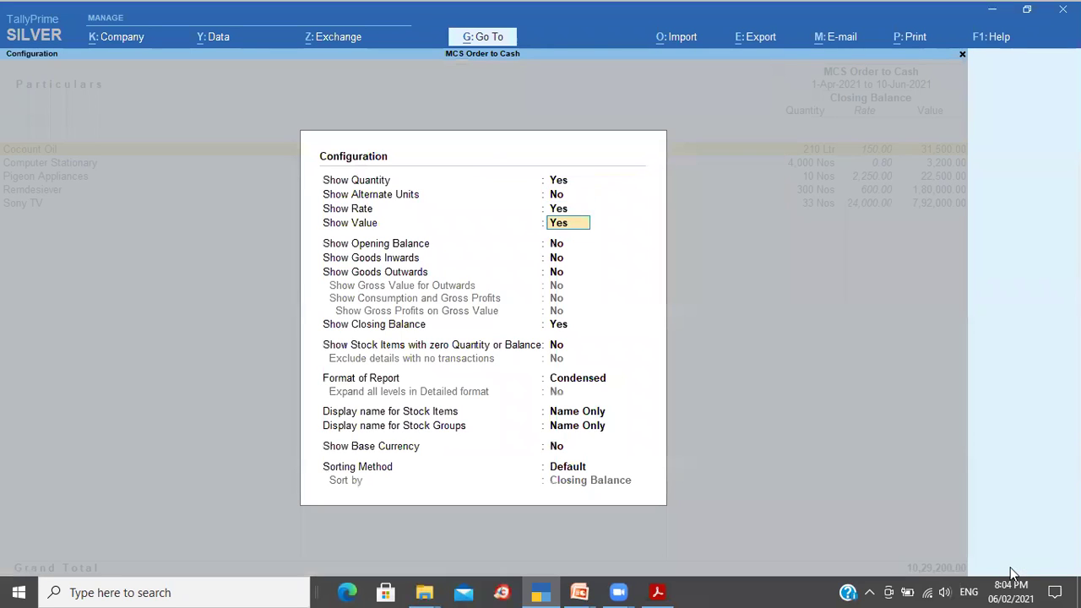
{"action": "key", "text": "y"}
{"action": "key", "text": "y"}
{"action": "key", "text": "y"}
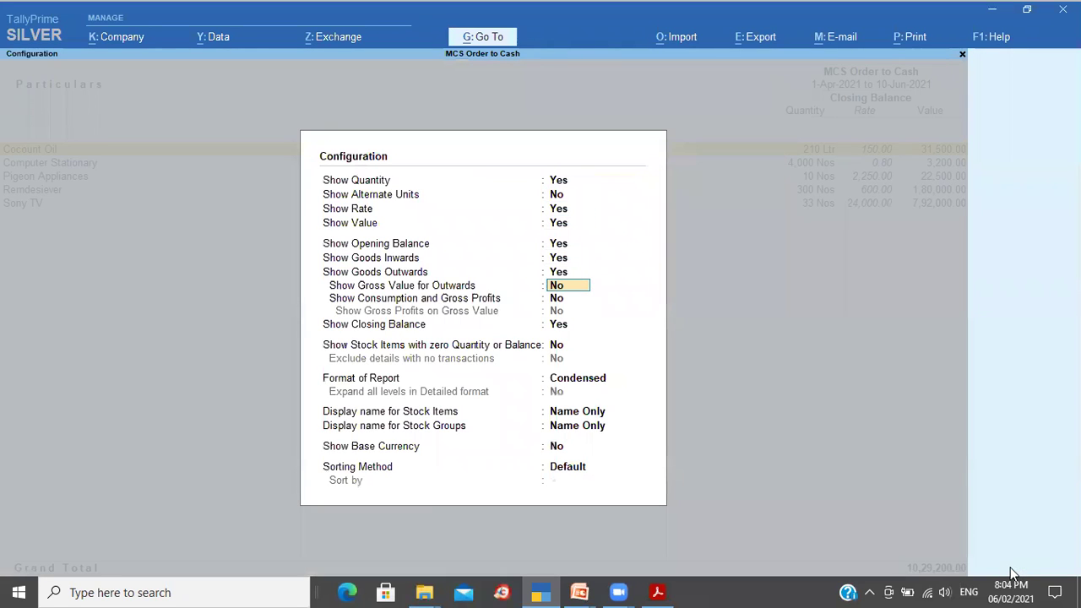
{"action": "key", "text": "ctrl+a"}
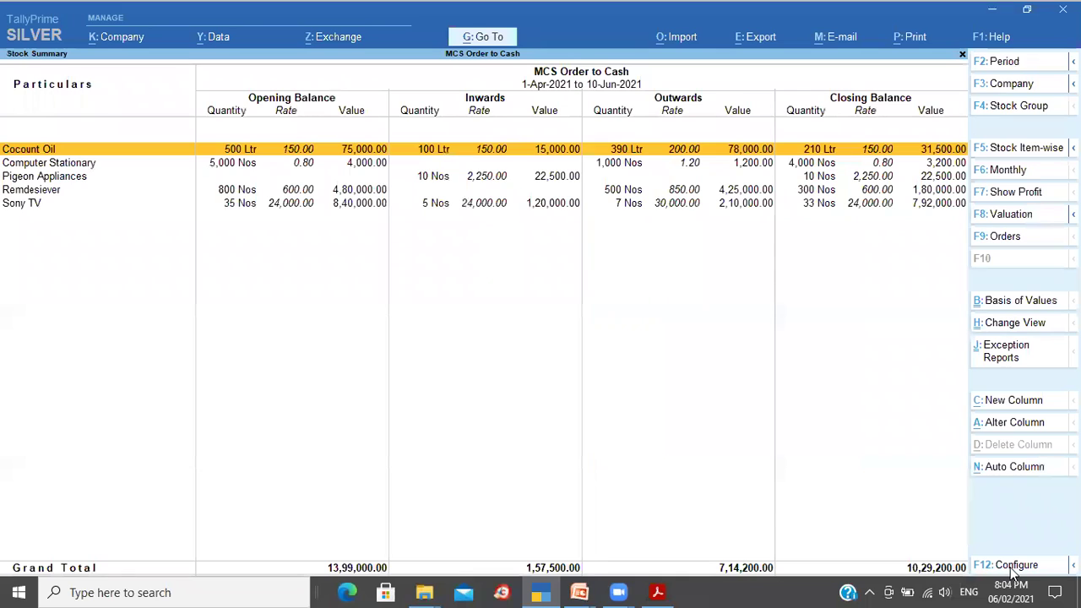
{"action": "key", "text": "Down"}
{"action": "key", "text": "Down"}
{"action": "key", "text": "Down"}
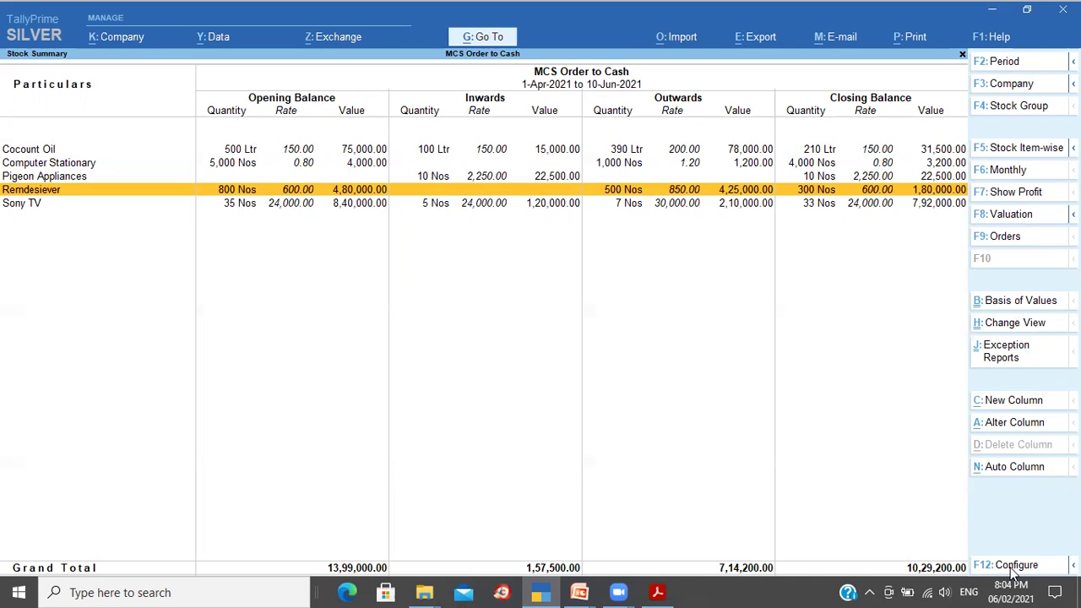
{"action": "key", "text": "Escape"}
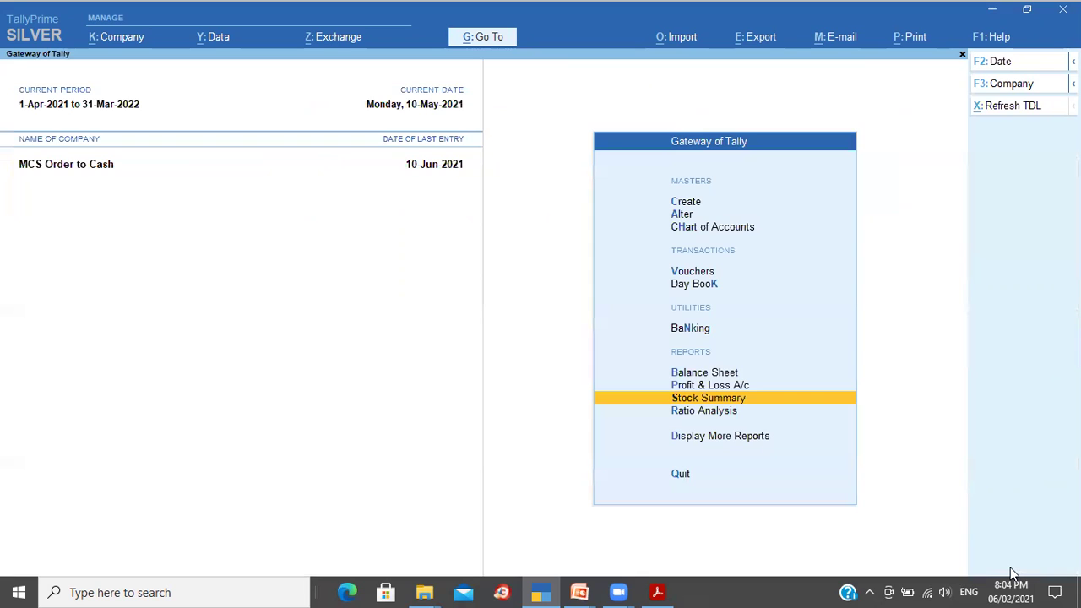
Step: Show Divya Pharma's ledger for 1-Apr-2021 to 10-Jun-2021 in the bill-wise outstanding view
{"action": "key", "text": "d"}
{"action": "key", "text": "a"}
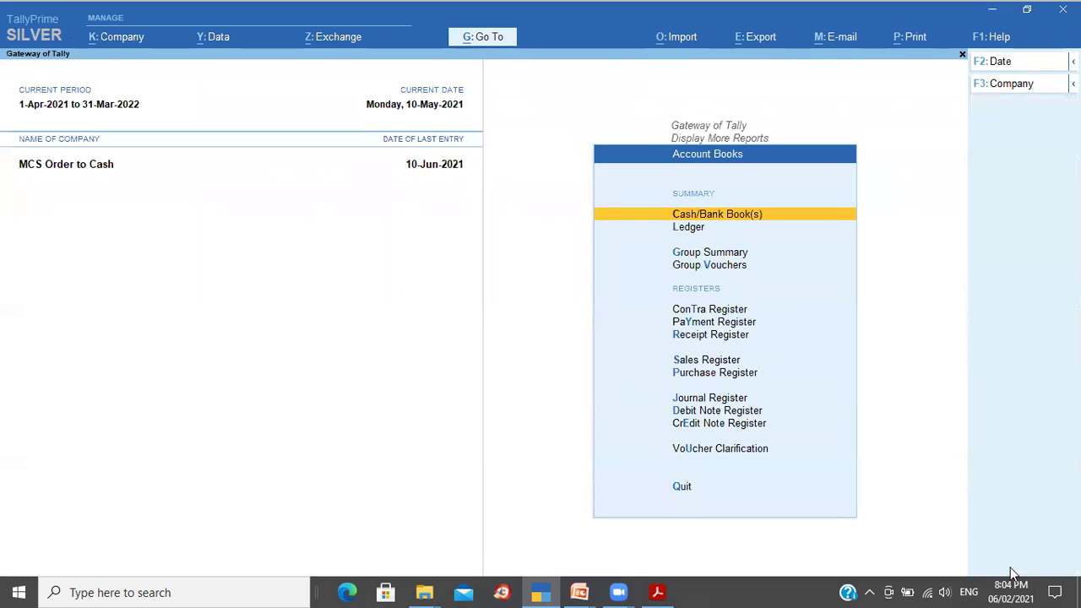
{"action": "type", "text": "l"}
{"action": "type", "text": "Di"}
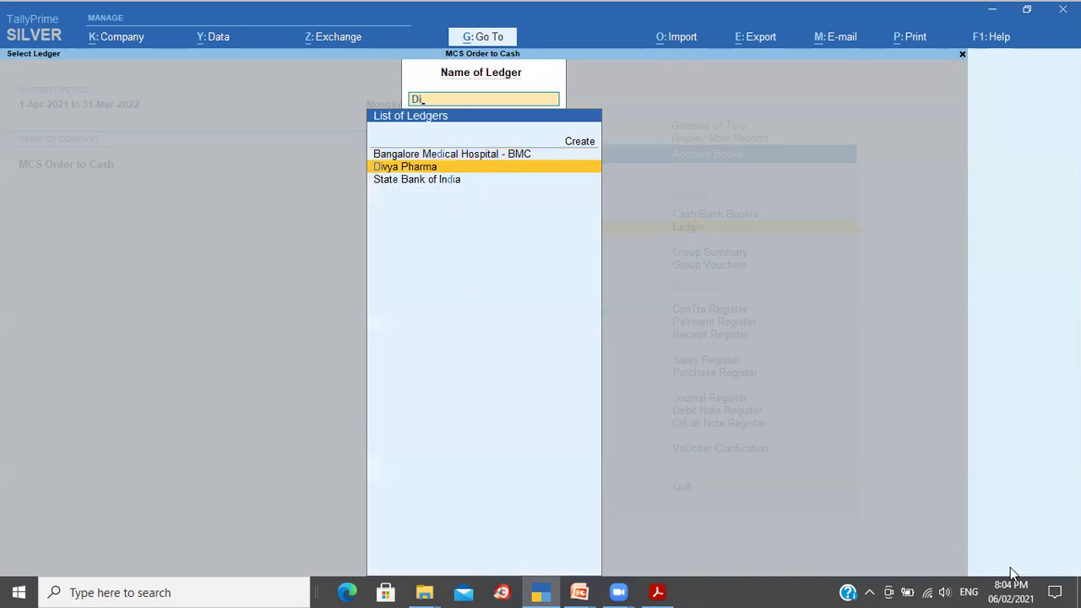
{"action": "key", "text": "Return"}
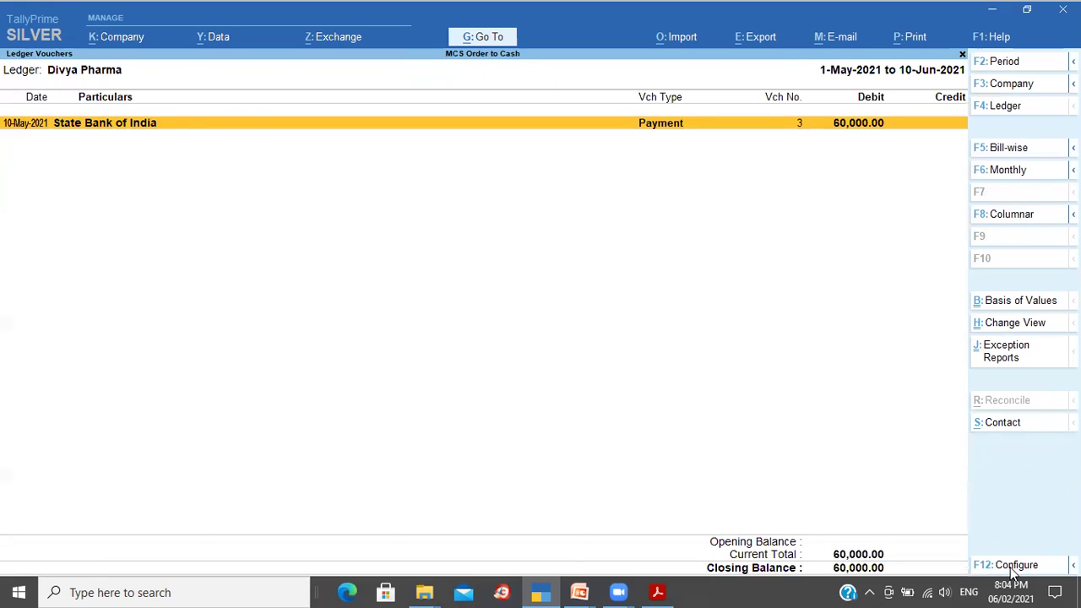
{"action": "key", "text": "F2"}
{"action": "type", "text": "1-4-2021"}
{"action": "key", "text": "Return"}
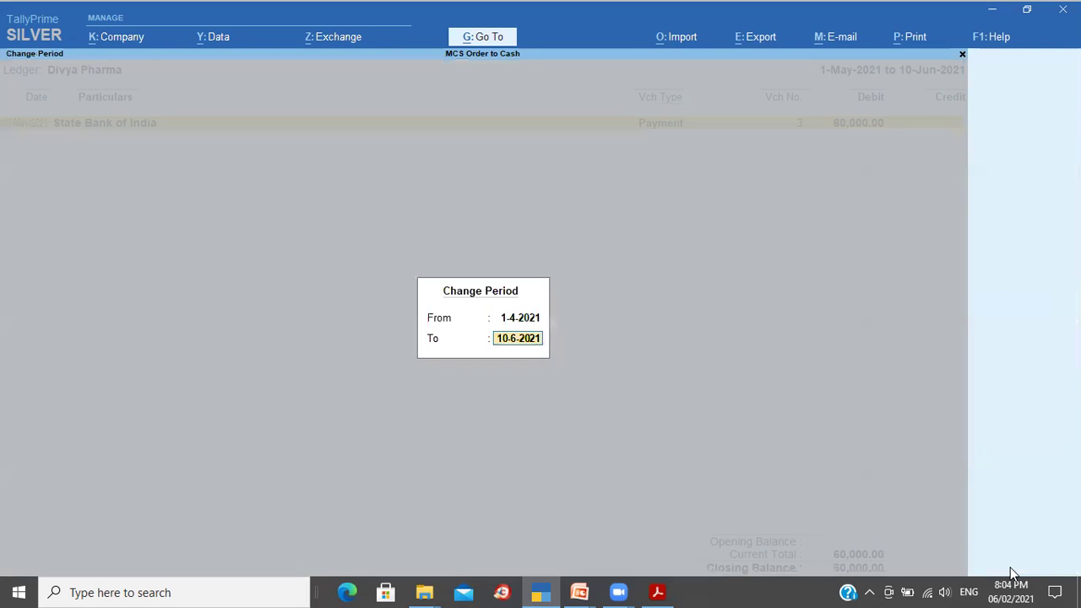
{"action": "key", "text": "Return"}
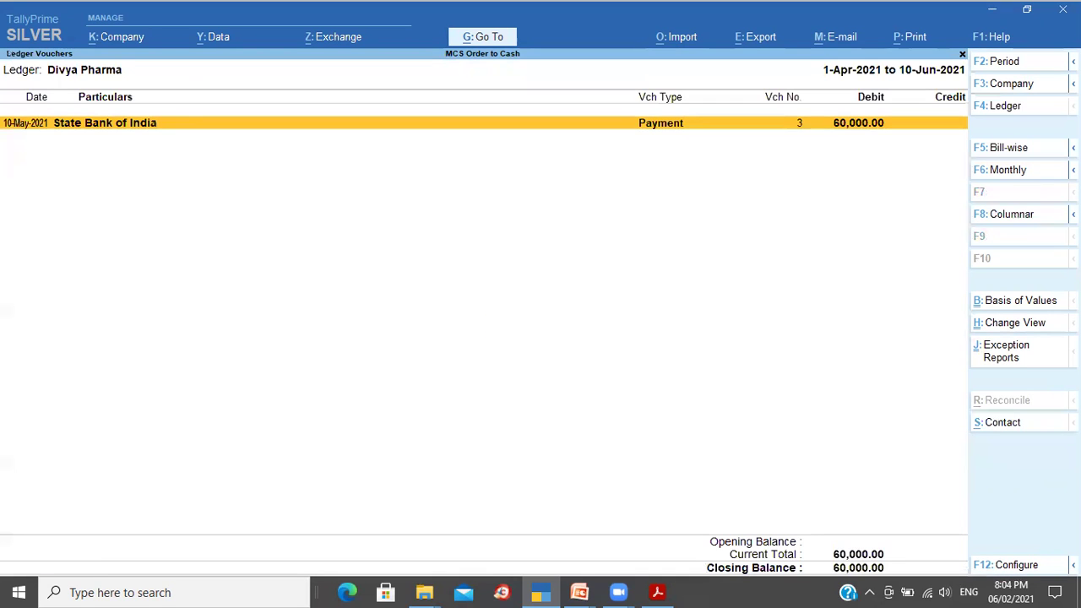
{"action": "left_click", "coordinate": [1016, 150]}
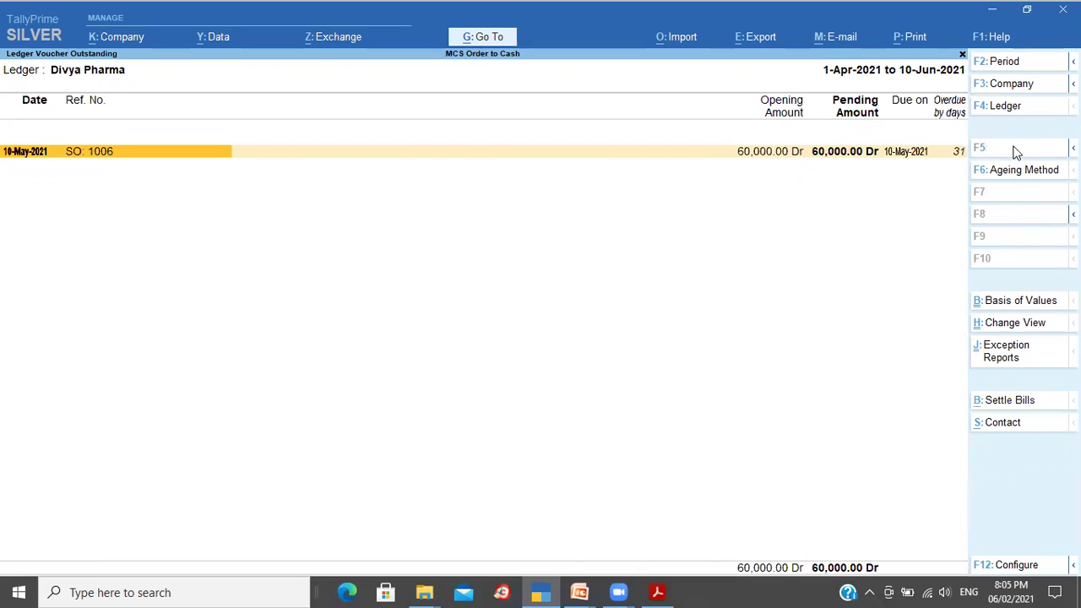
Step: Expand bill SO: 1006 and open Payment voucher 3 for alteration, passing its bank allocations
{"action": "key", "text": "alt+F5"}
{"action": "key", "text": "Down"}
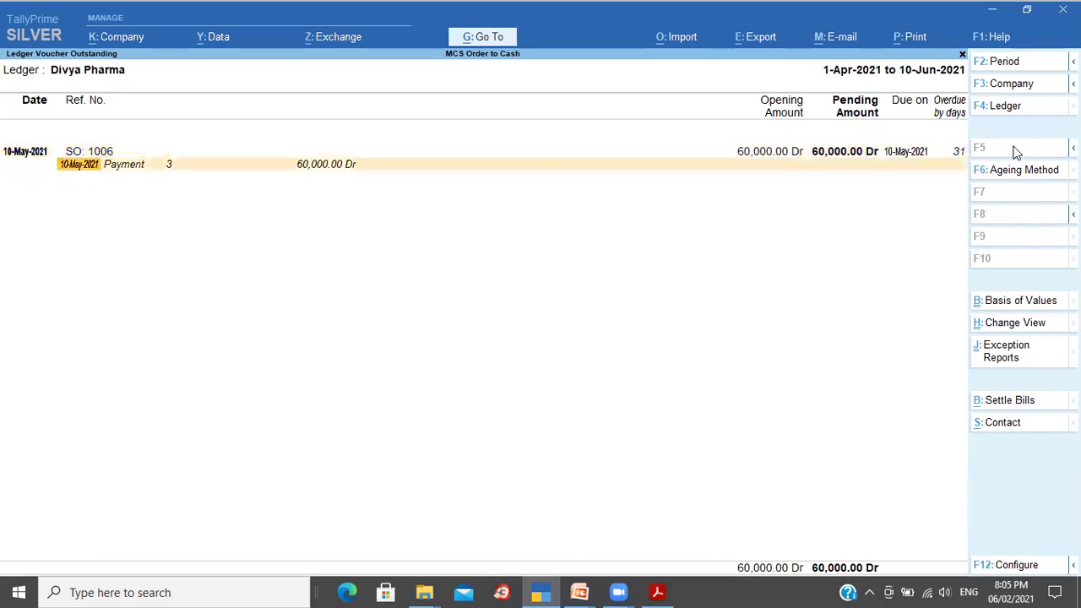
{"action": "key", "text": "Return"}
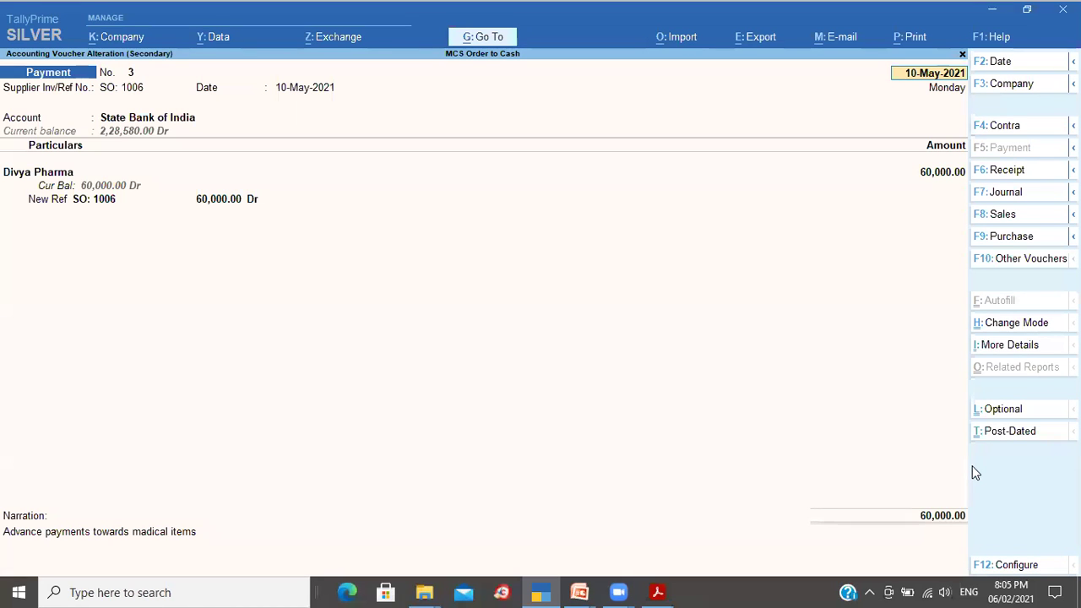
{"action": "key", "text": "ctrl+End"}
{"action": "key", "text": "Return"}
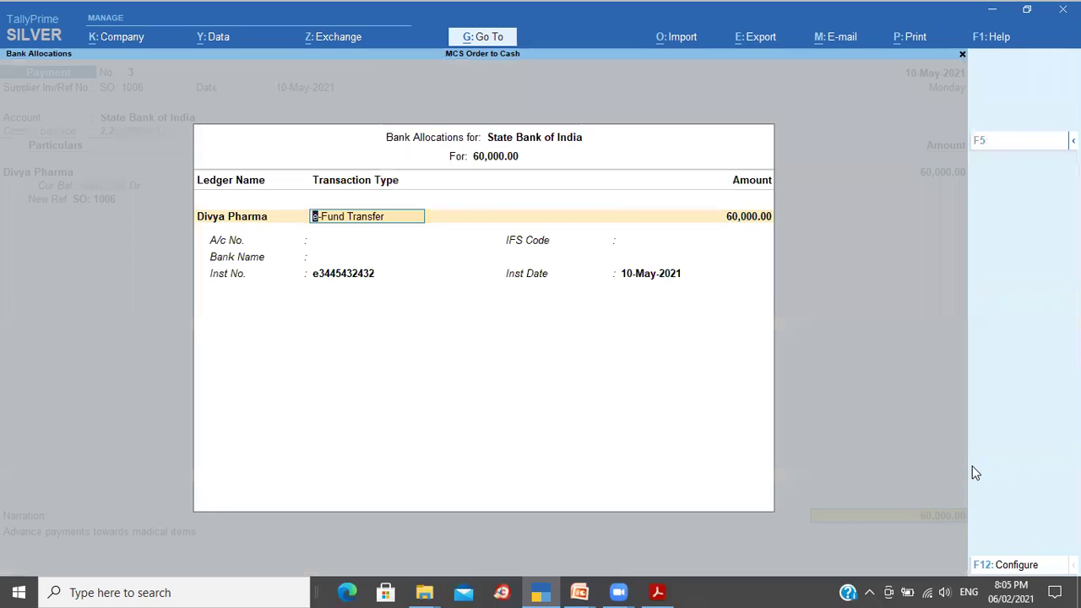
{"action": "key", "text": "Return"}
{"action": "key", "text": "ctrl+a"}
Step: Change the SO: 1006 adjustment method from New Ref to Advance and save Payment 3
{"action": "key", "text": "BackSpace"}
{"action": "key", "text": "BackSpace"}
{"action": "key", "text": "BackSpace"}
{"action": "key", "text": "BackSpace"}
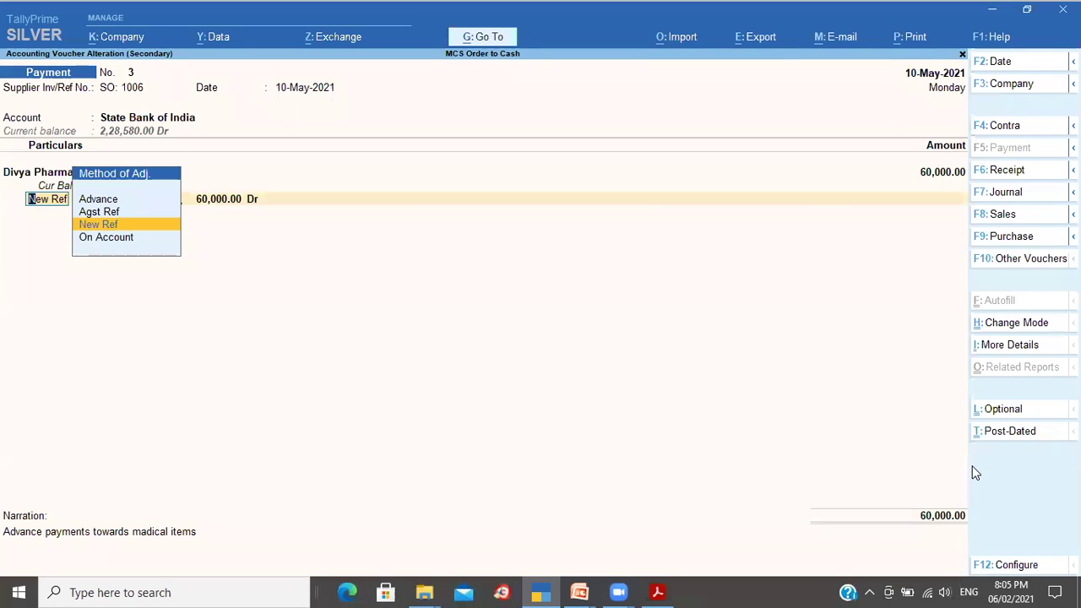
{"action": "key", "text": "Up"}
{"action": "key", "text": "Up"}
{"action": "key", "text": "Return"}
{"action": "key", "text": "Return"}
{"action": "key", "text": "Return"}
{"action": "key", "text": "Return"}
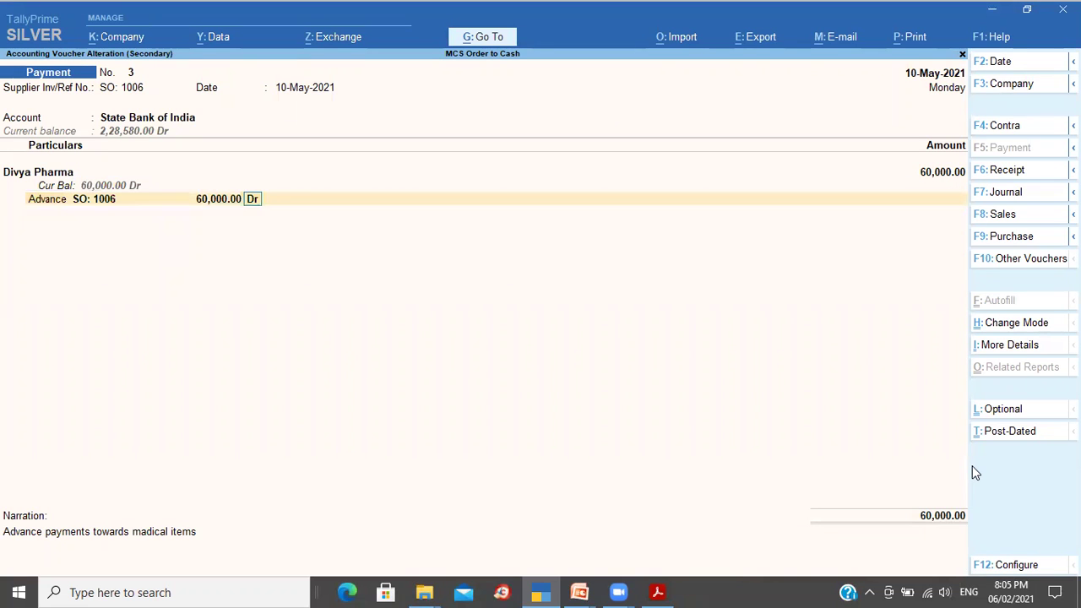
{"action": "key", "text": "Return"}
{"action": "key", "text": "Return"}
{"action": "key", "text": "Return"}
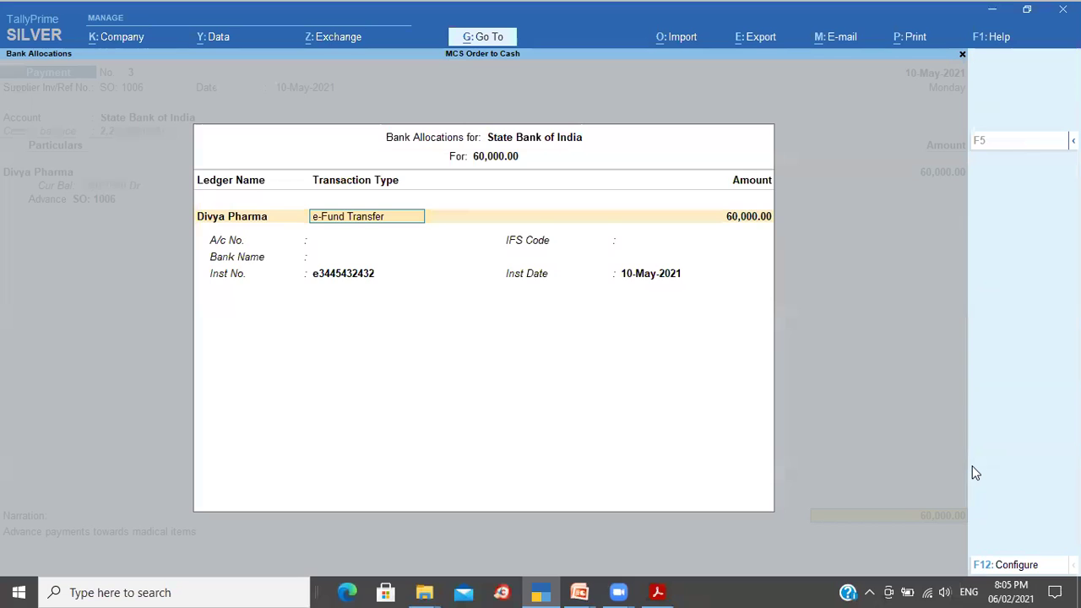
{"action": "key", "text": "ctrl+a"}
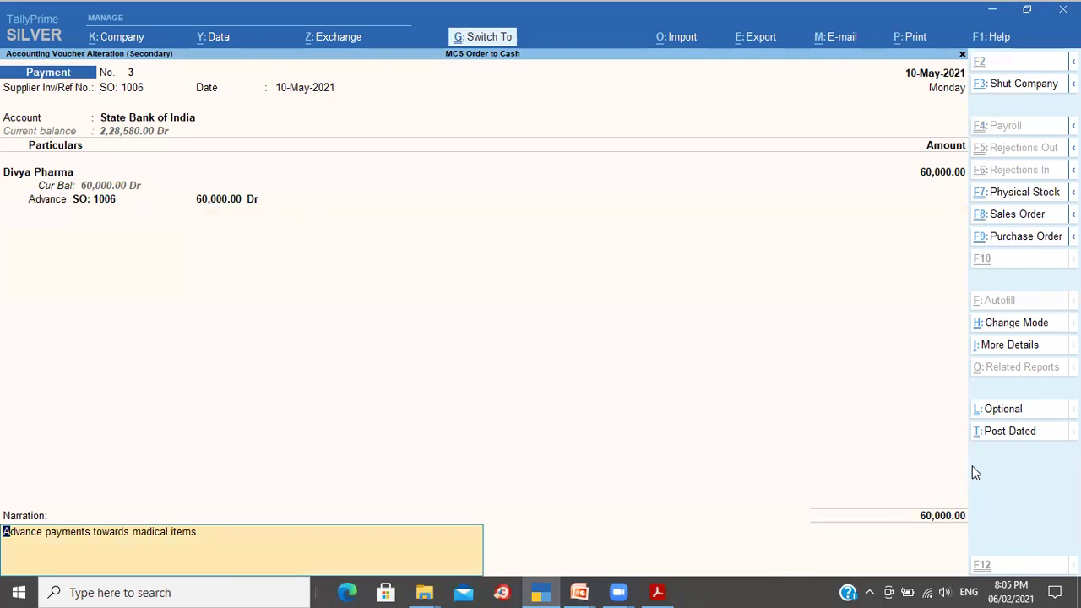
{"action": "key", "text": "ctrl+a"}
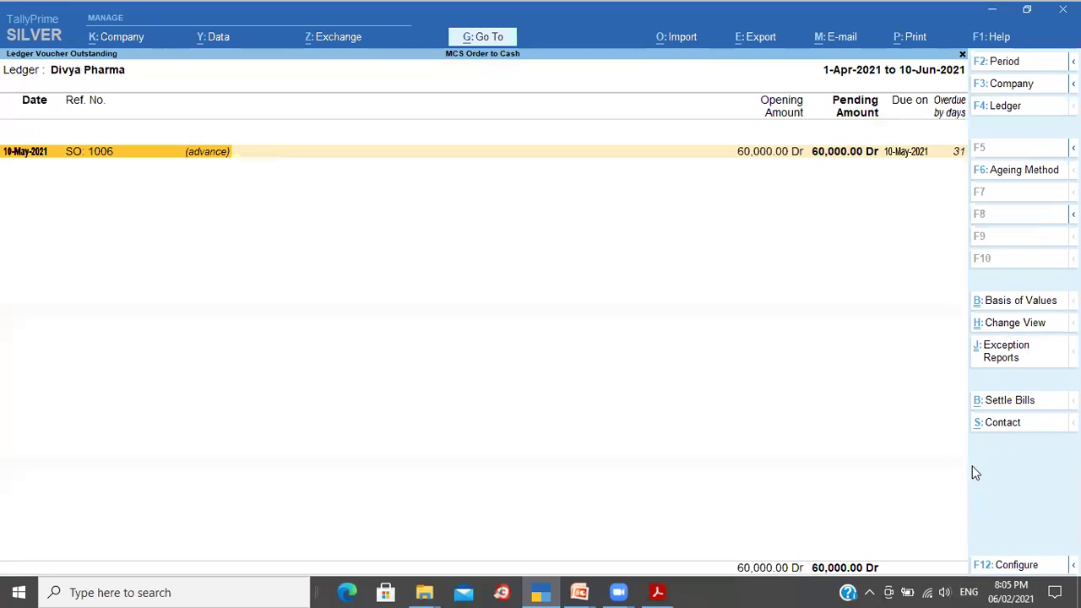
Step: Recheck Divya Pharma's bill-wise outstanding, then back out of the ledger to Select Ledger
{"action": "key", "text": "Escape"}
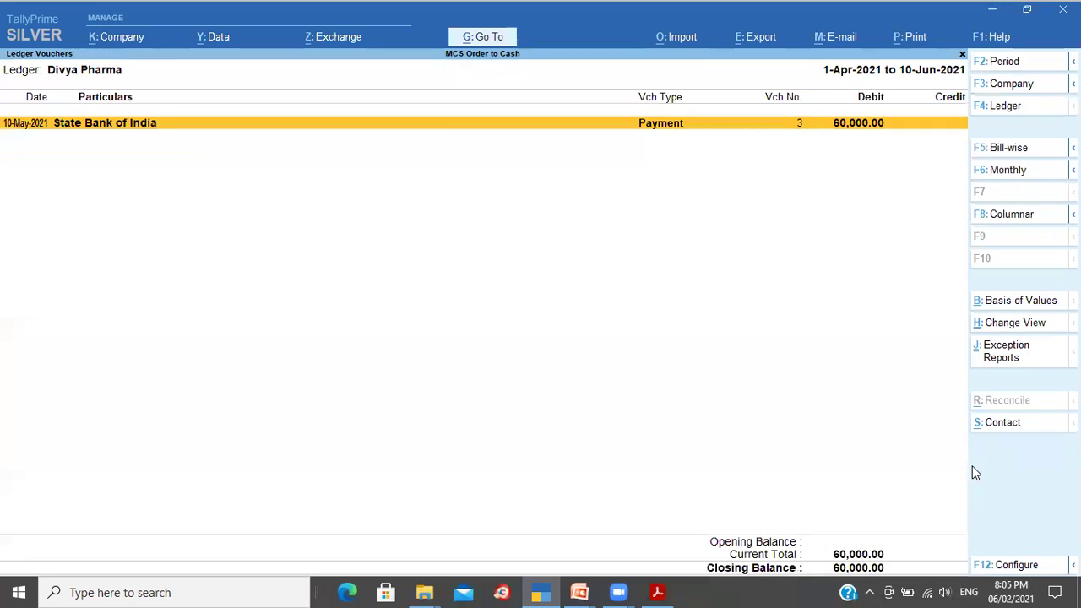
{"action": "left_click", "coordinate": [1005, 148]}
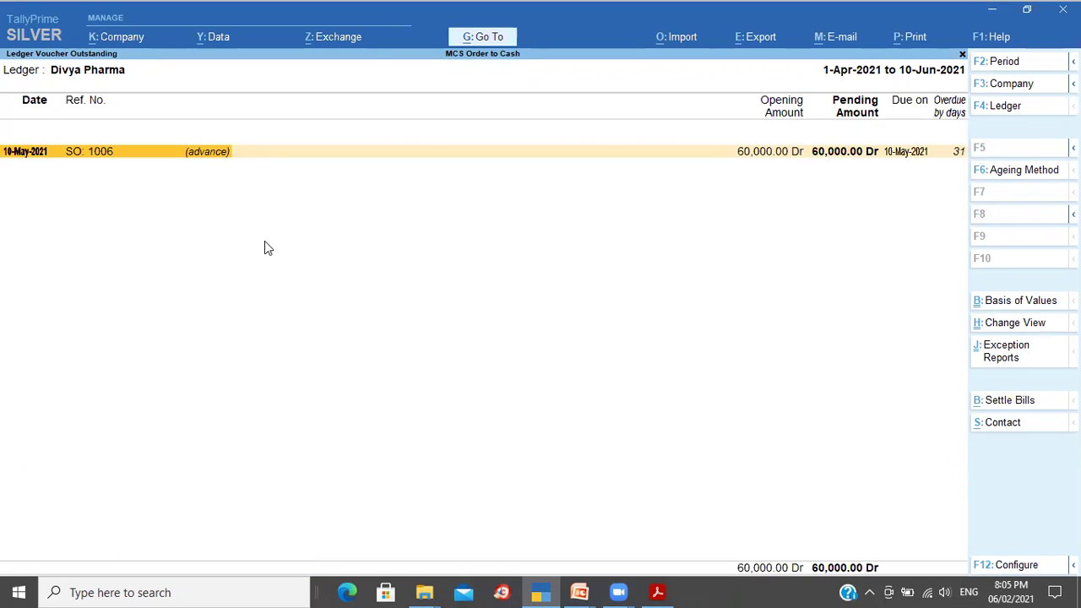
{"action": "key", "text": "Escape"}
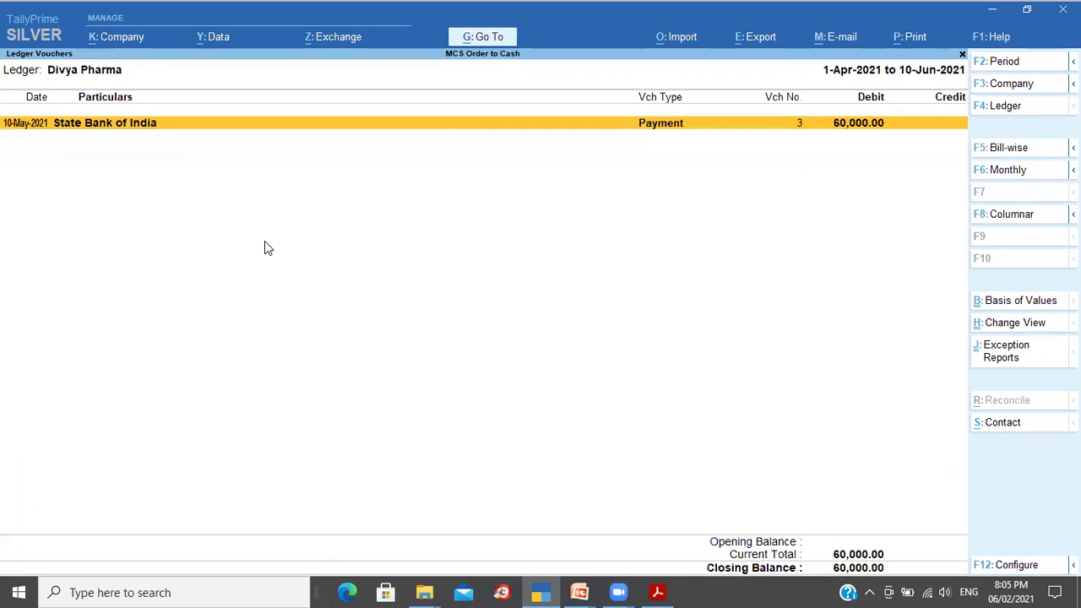
{"action": "key", "text": "Escape"}
{"action": "key", "text": "Escape"}
{"action": "key", "text": "Escape"}
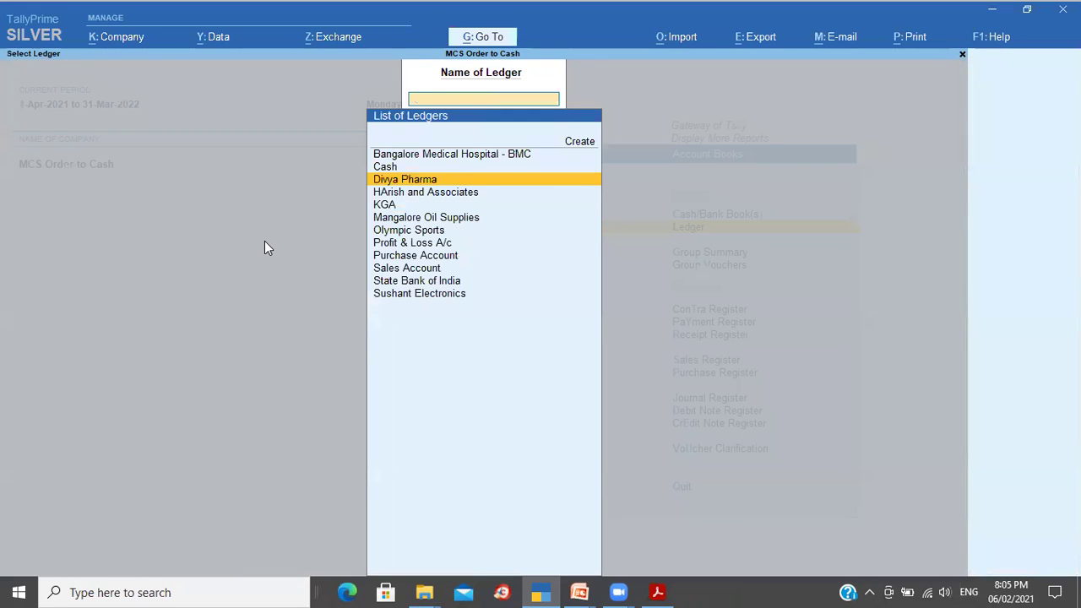
Step: Return to the Gateway and start a fresh Purchase voucher, discarding a false start
{"action": "key", "text": "Escape"}
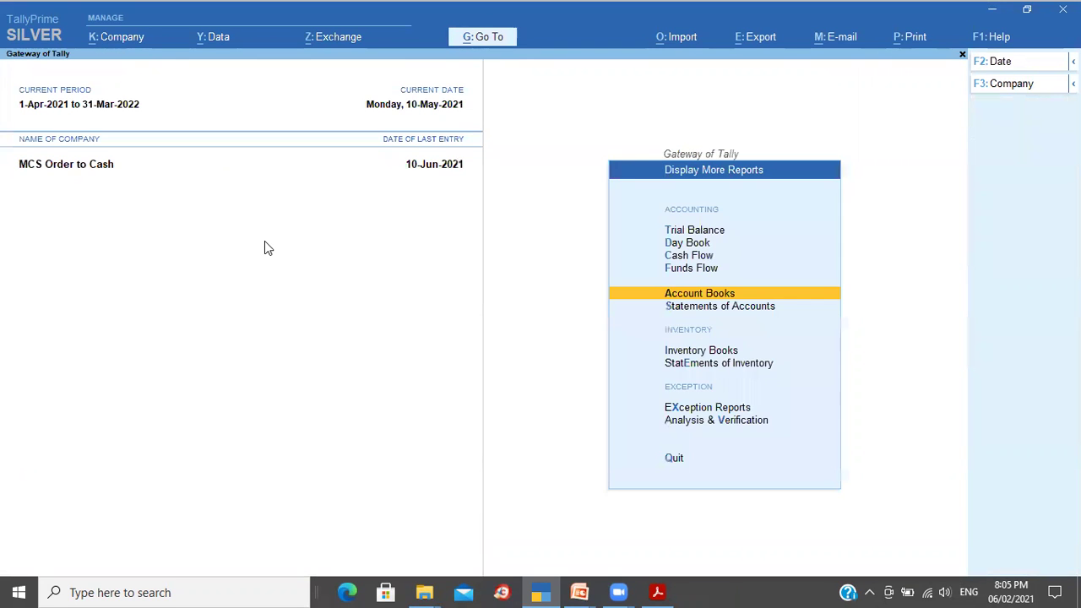
{"action": "key", "text": "Escape"}
{"action": "key", "text": "v"}
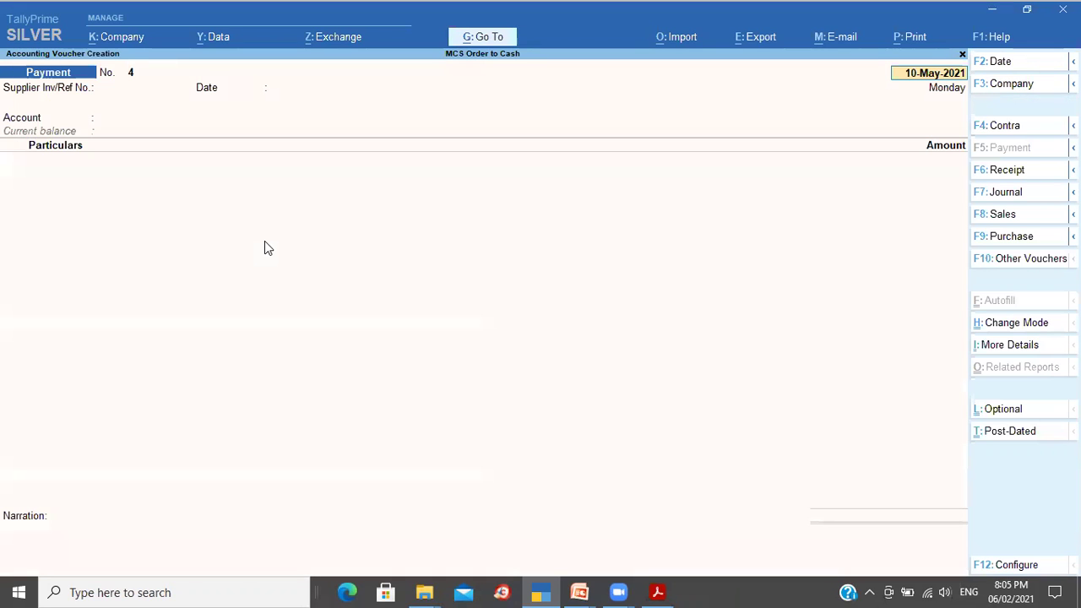
{"action": "left_click", "coordinate": [1018, 244]}
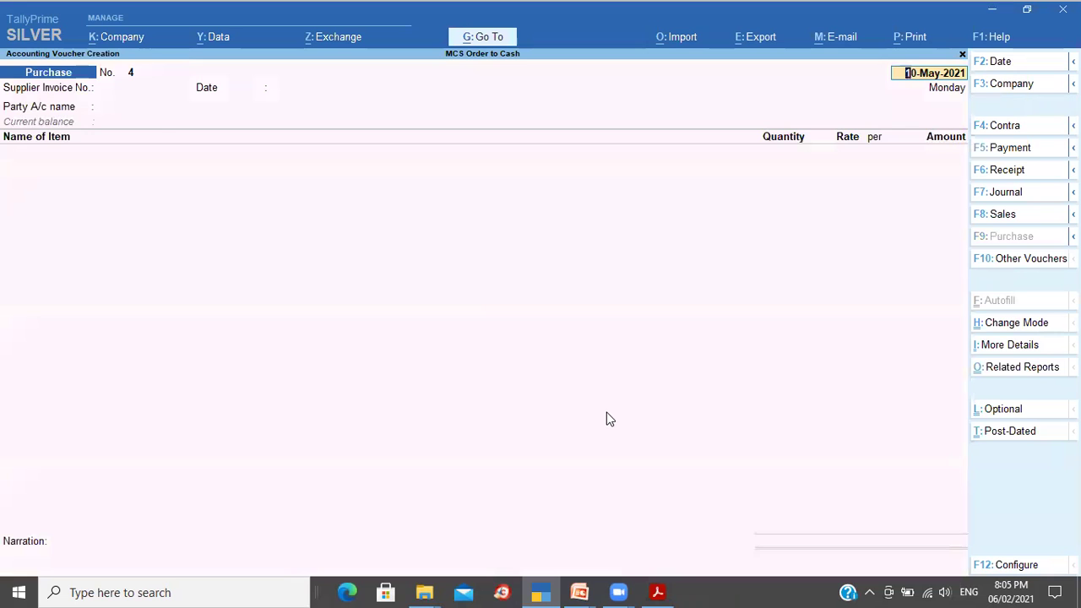
{"action": "key", "text": "Return"}
{"action": "key", "text": "BackSpace"}
{"action": "key", "text": "BackSpace"}
{"action": "key", "text": "Escape"}
{"action": "key", "text": "Return"}
Step: Date the purchase 11-May-2021 and enter supplier invoice number 3433
{"action": "type", "text": "11-5"}
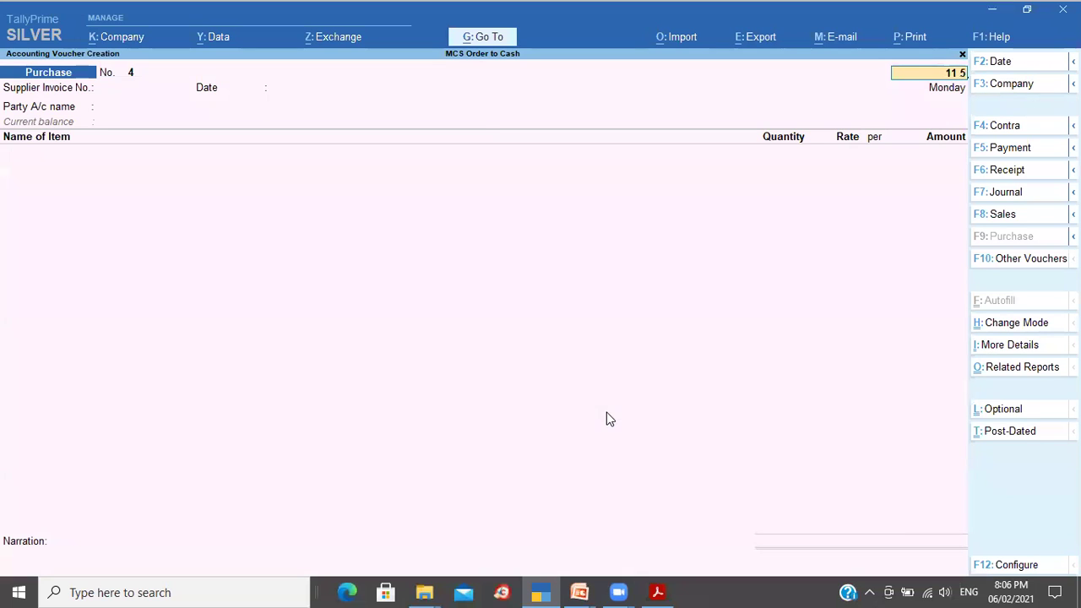
{"action": "key", "text": "Return"}
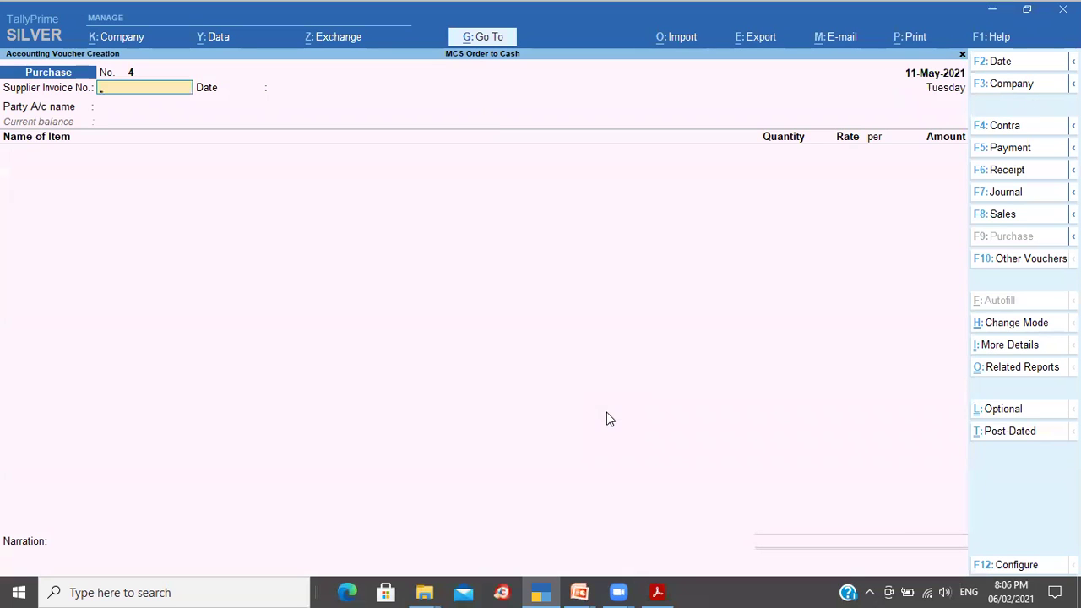
{"action": "type", "text": "3433"}
{"action": "key", "text": "Return"}
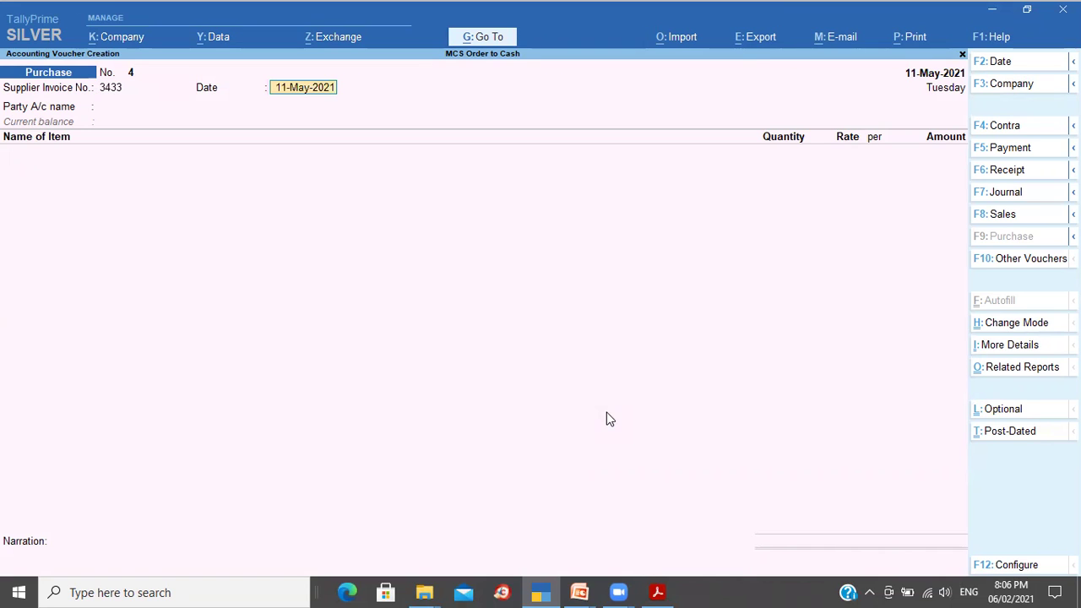
{"action": "key", "text": "Return"}
{"action": "key", "text": "Down"}
{"action": "key", "text": "Down"}
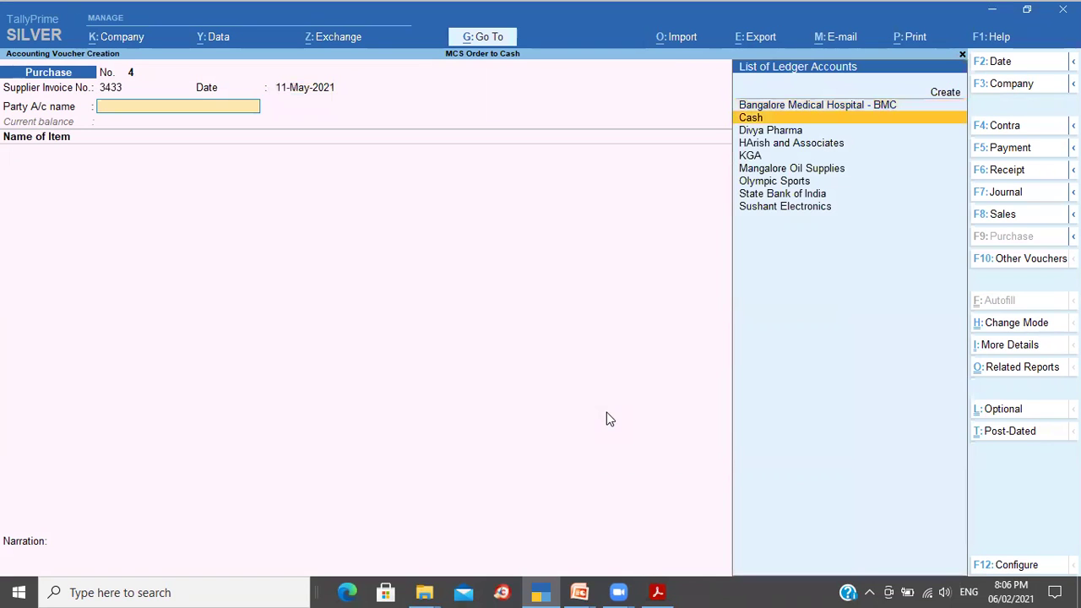
Step: Select Divya Pharma as party, leave Receipt Note Not Applicable, and link order 1006
{"action": "key", "text": "Return"}
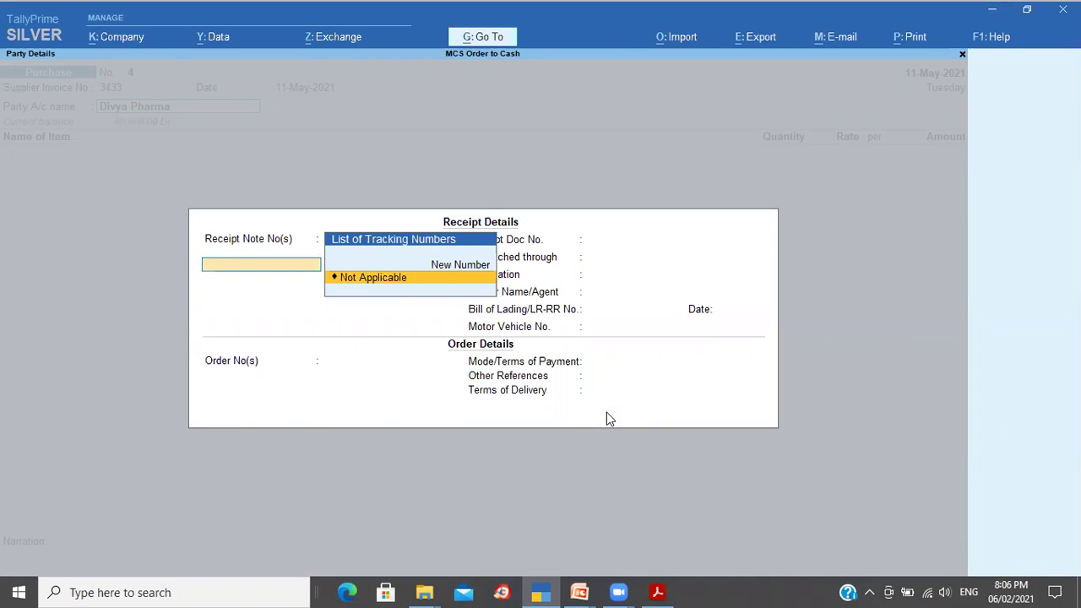
{"action": "key", "text": "Return"}
{"action": "key", "text": "Return"}
{"action": "key", "text": "Return"}
{"action": "key", "text": "Return"}
{"action": "key", "text": "Return"}
{"action": "key", "text": "Return"}
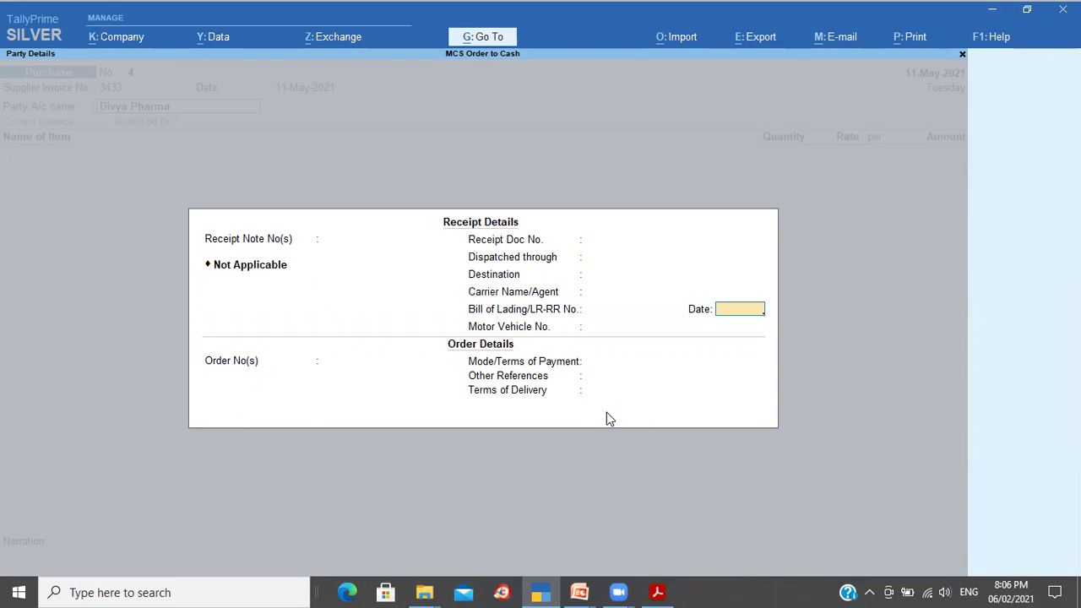
{"action": "key", "text": "Return"}
{"action": "key", "text": "Return"}
{"action": "key", "text": "Down"}
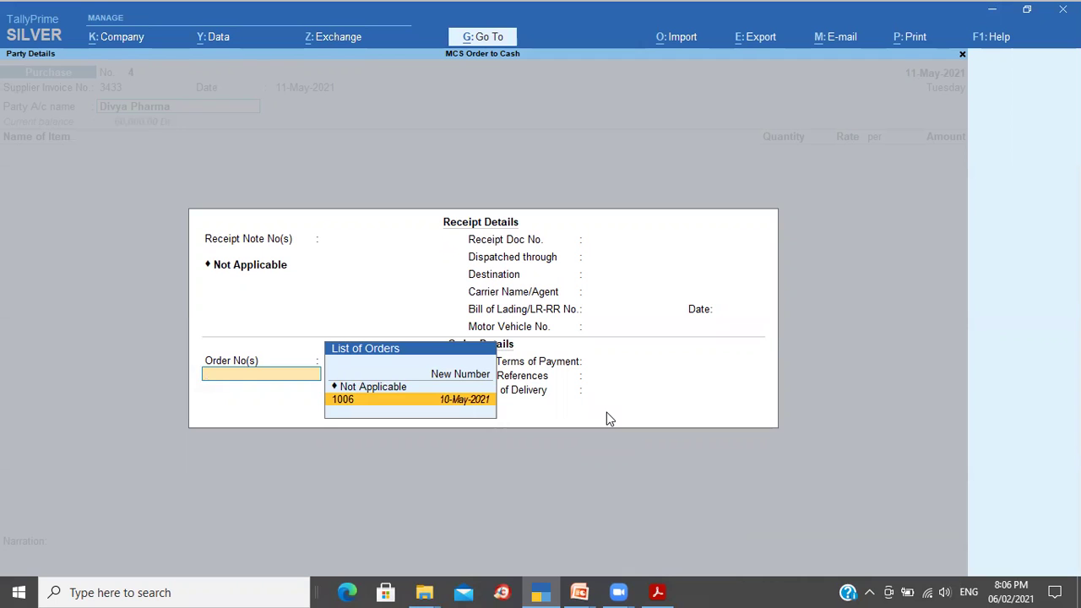
{"action": "key", "text": "Return"}
{"action": "key", "text": "Return"}
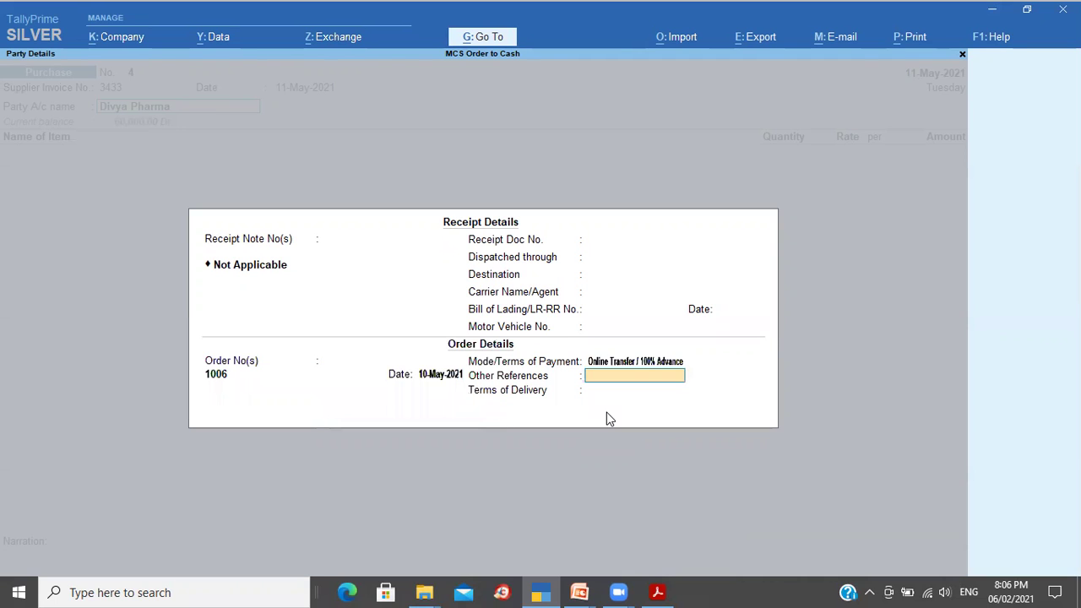
{"action": "key", "text": "Return"}
{"action": "key", "text": "Return"}
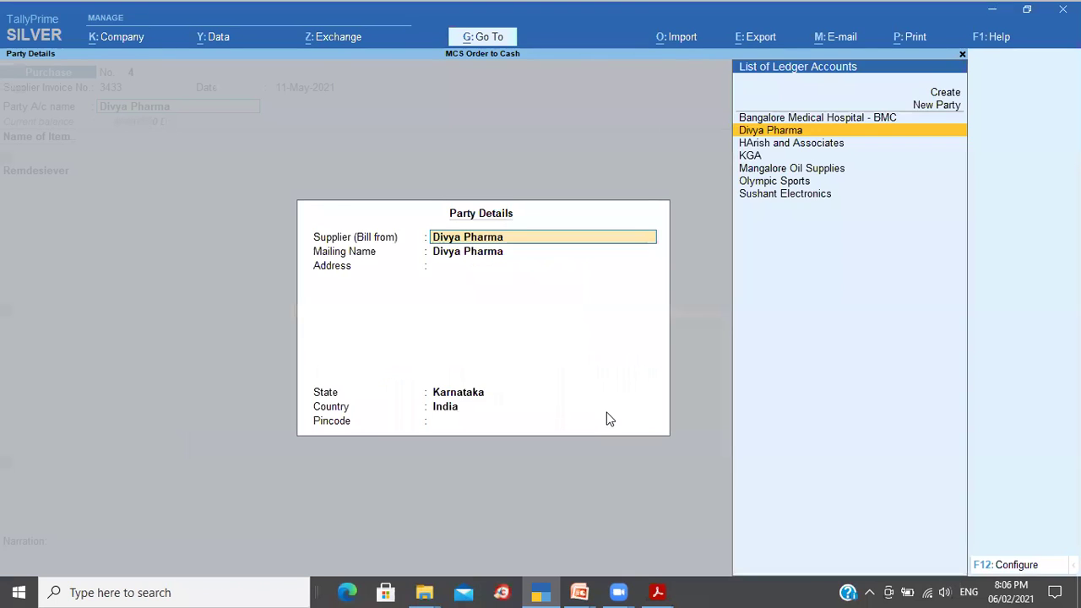
Step: Allocate the 100 Nos Remdesiever line to order 1006, post it to Purchase Account, end items
{"action": "key", "text": "ctrl+a"}
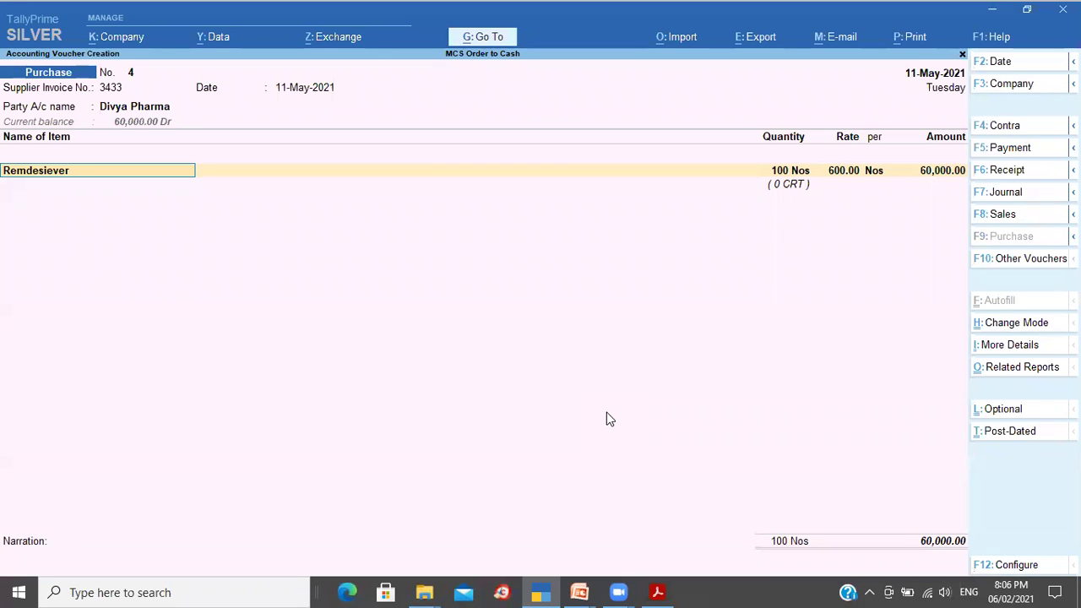
{"action": "key", "text": "Return"}
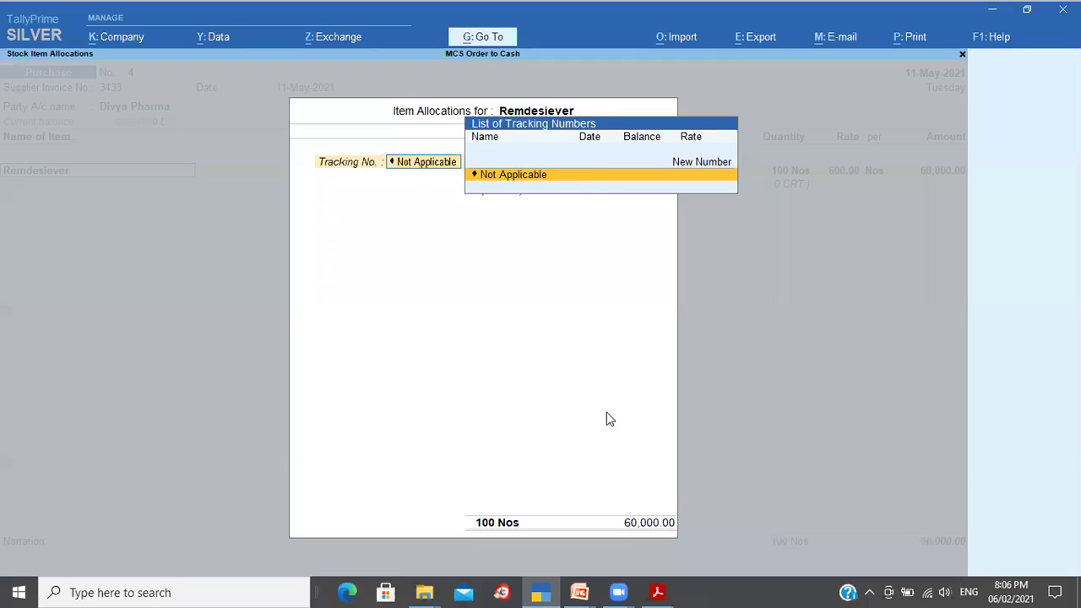
{"action": "key", "text": "Return"}
{"action": "key", "text": "Return"}
{"action": "key", "text": "Return"}
{"action": "key", "text": "Return"}
{"action": "key", "text": "Return"}
{"action": "key", "text": "Return"}
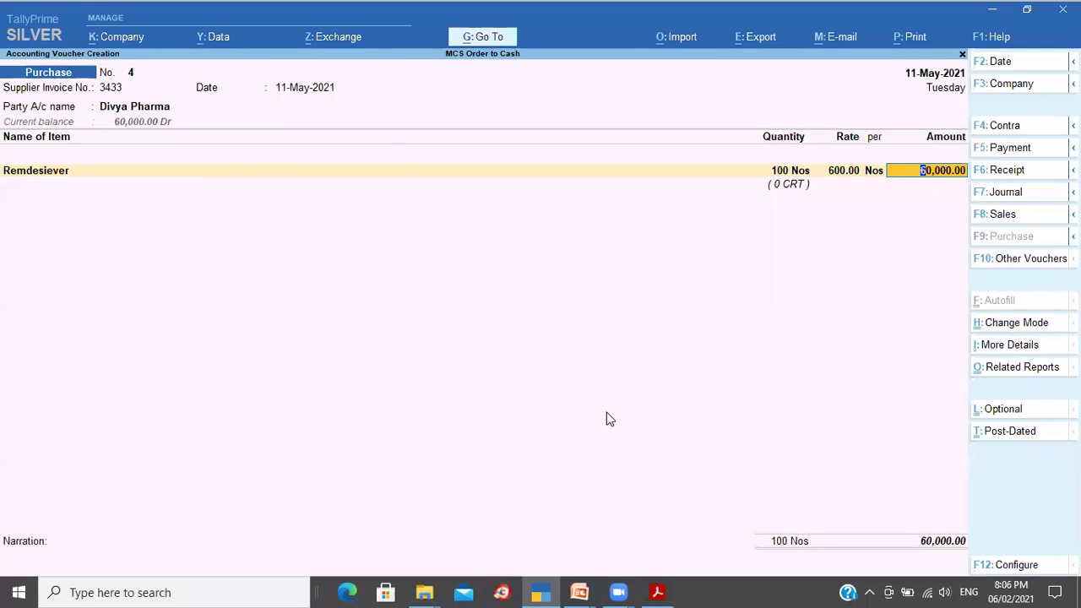
{"action": "key", "text": "Return"}
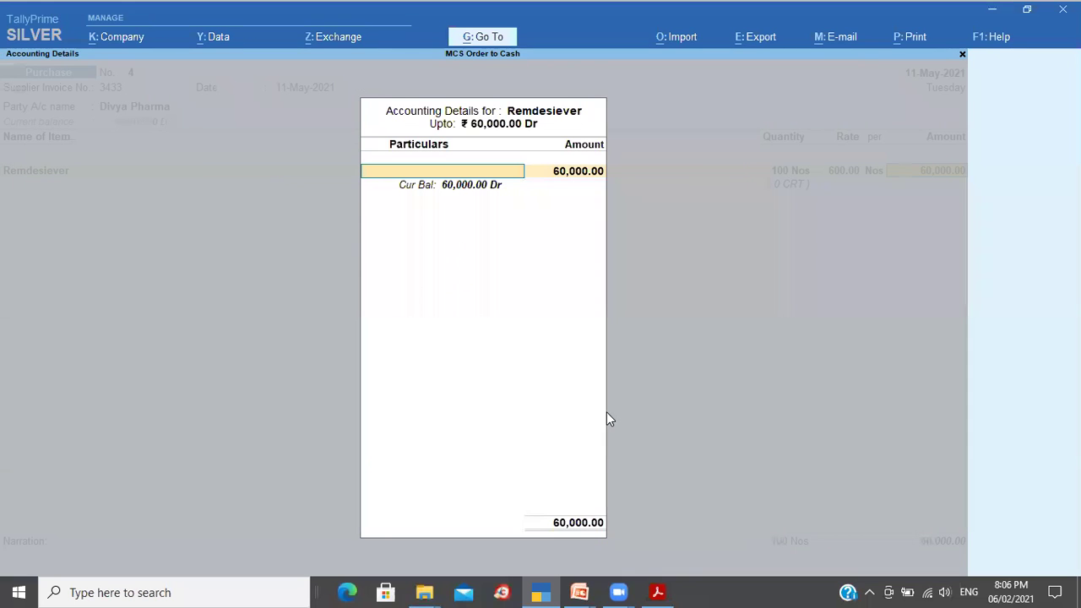
{"action": "type", "text": "p"}
{"action": "key", "text": "Return"}
{"action": "key", "text": "Return"}
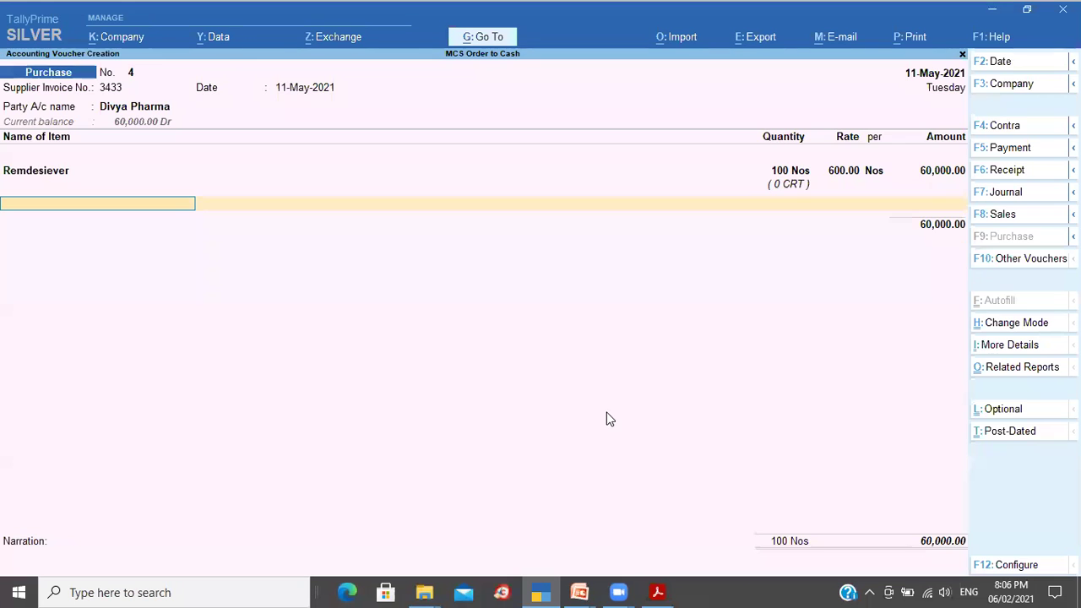
{"action": "key", "text": "Return"}
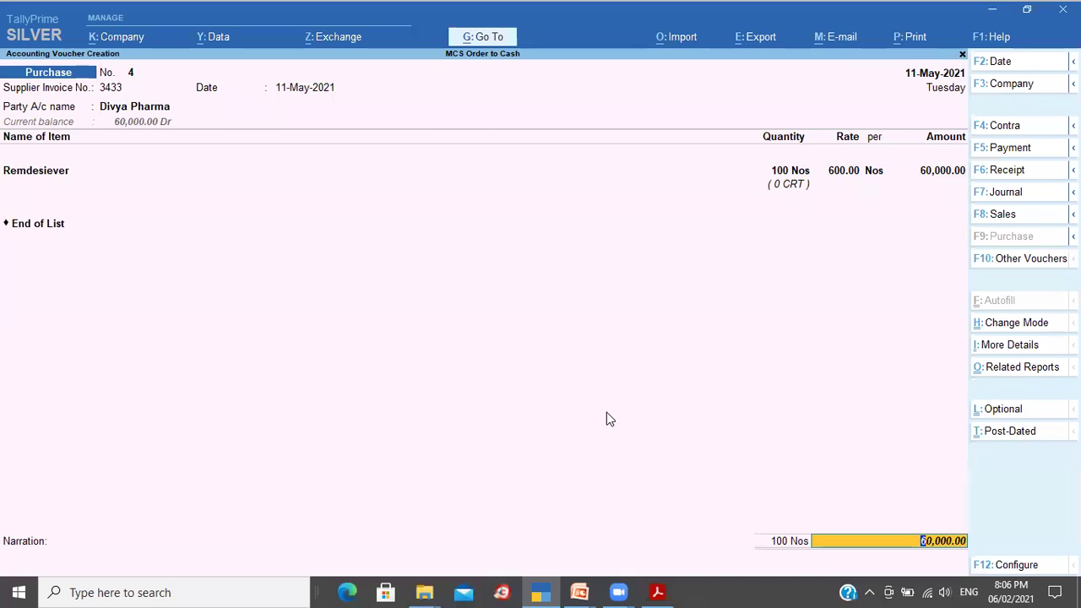
{"action": "key", "text": "Return"}
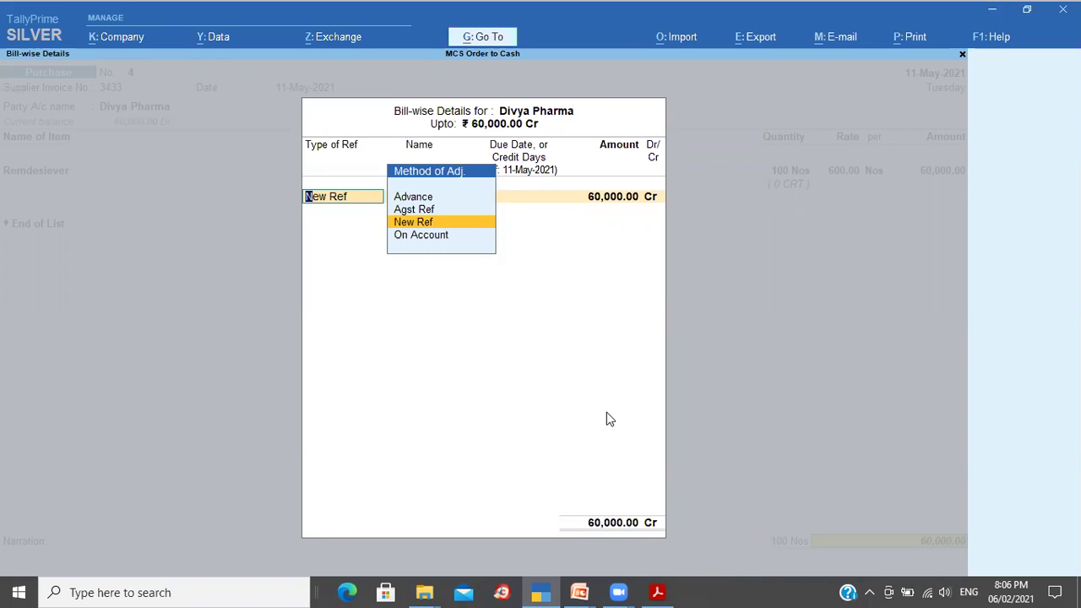
Step: Adjust the Divya Pharma bill Agst Ref against pending bill SO: 1006 for 60,000
{"action": "key", "text": "Up"}
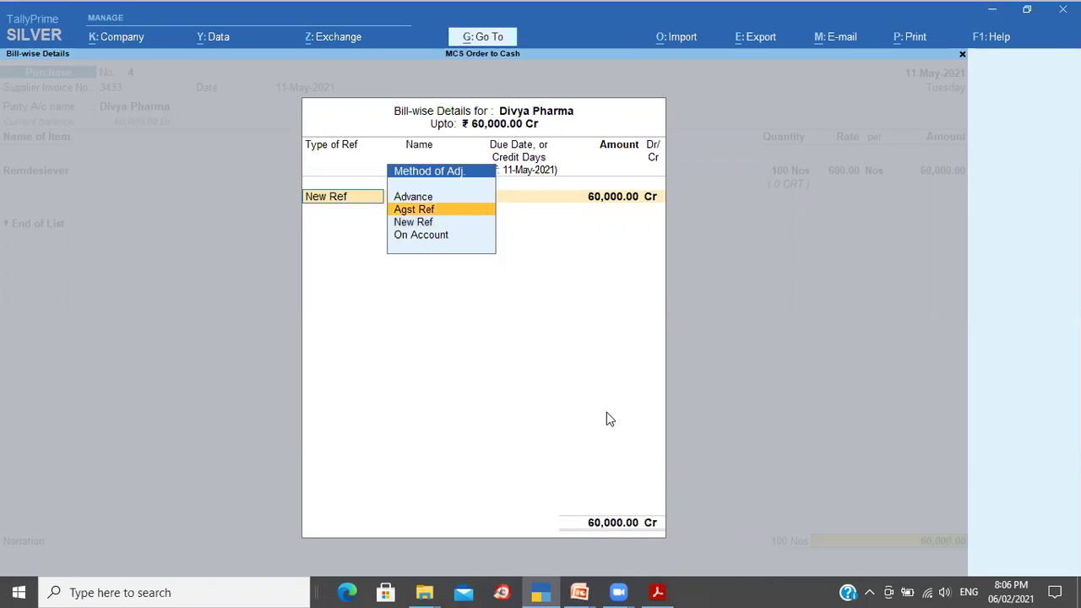
{"action": "key", "text": "Return"}
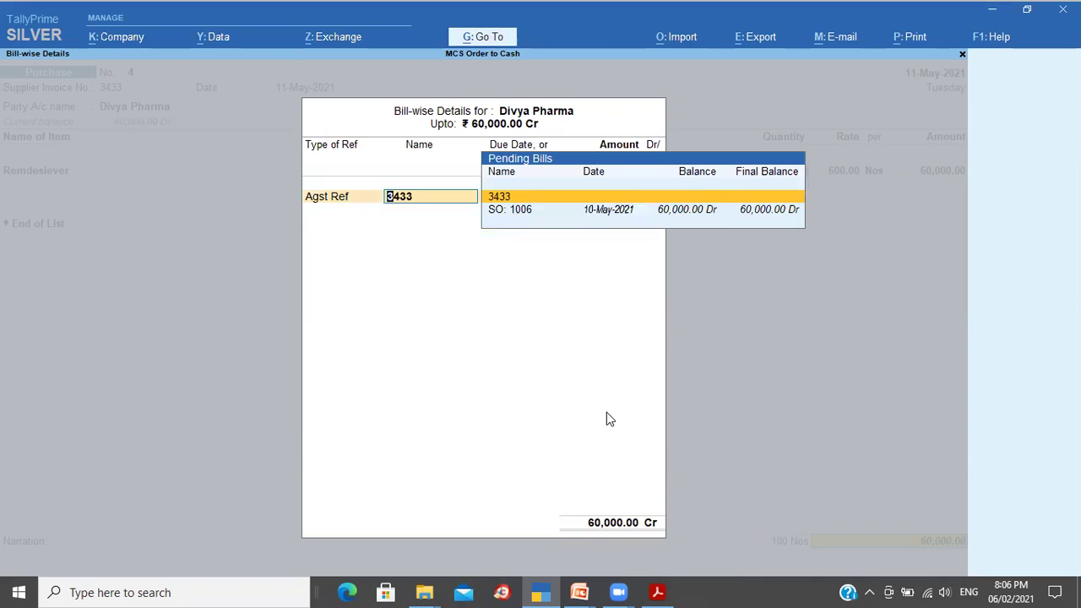
{"action": "key", "text": "Down"}
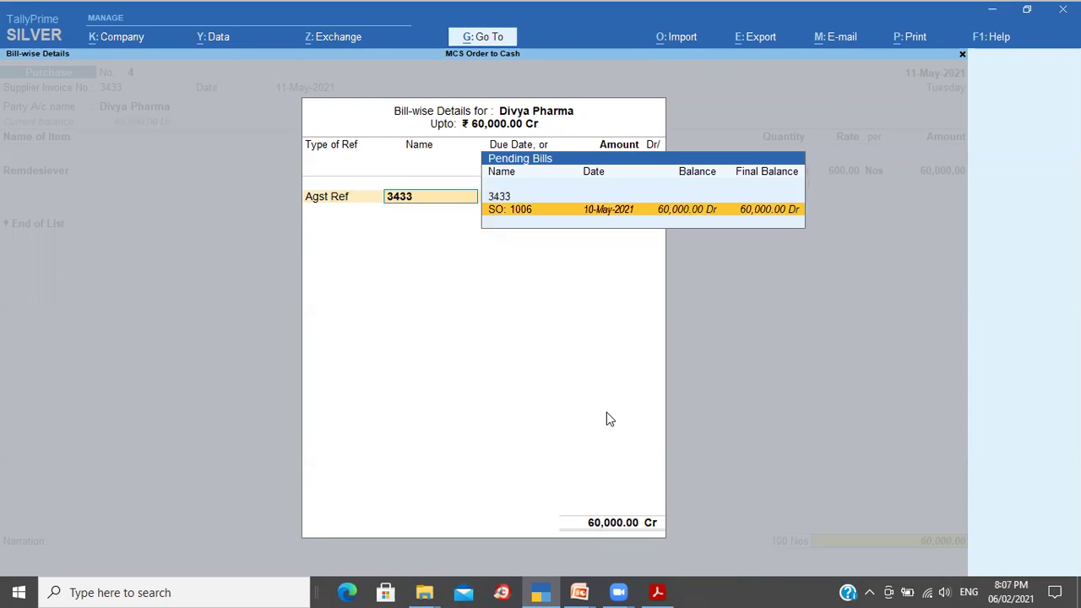
{"action": "key", "text": "Return"}
{"action": "key", "text": "Return"}
{"action": "key", "text": "Return"}
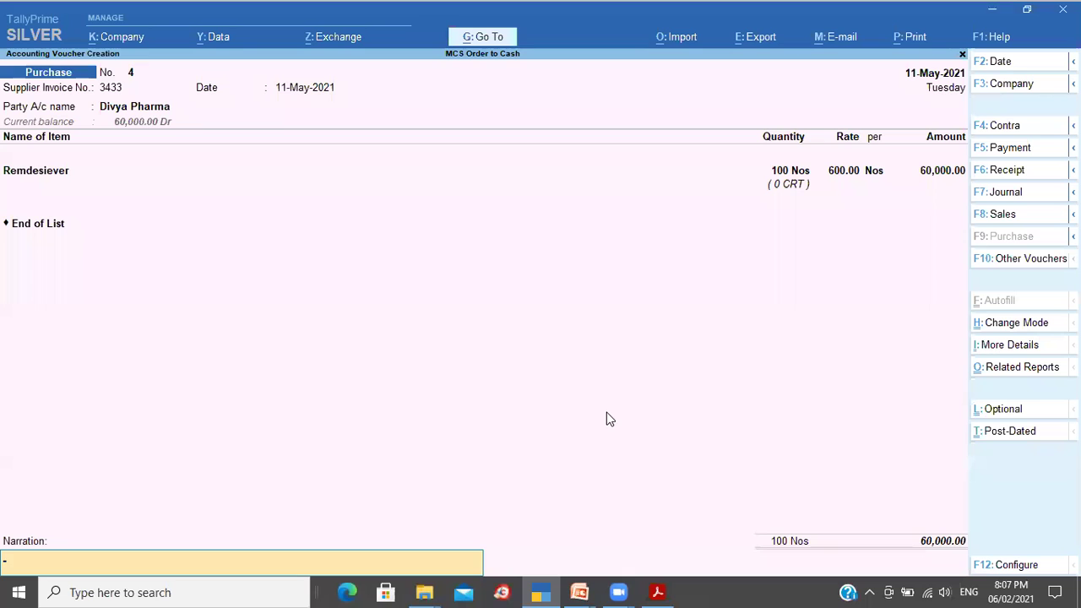
Step: Add narration 'Being purchase bill accounted' and save purchase voucher 4
{"action": "type", "text": "Being purchase bill accounted"}
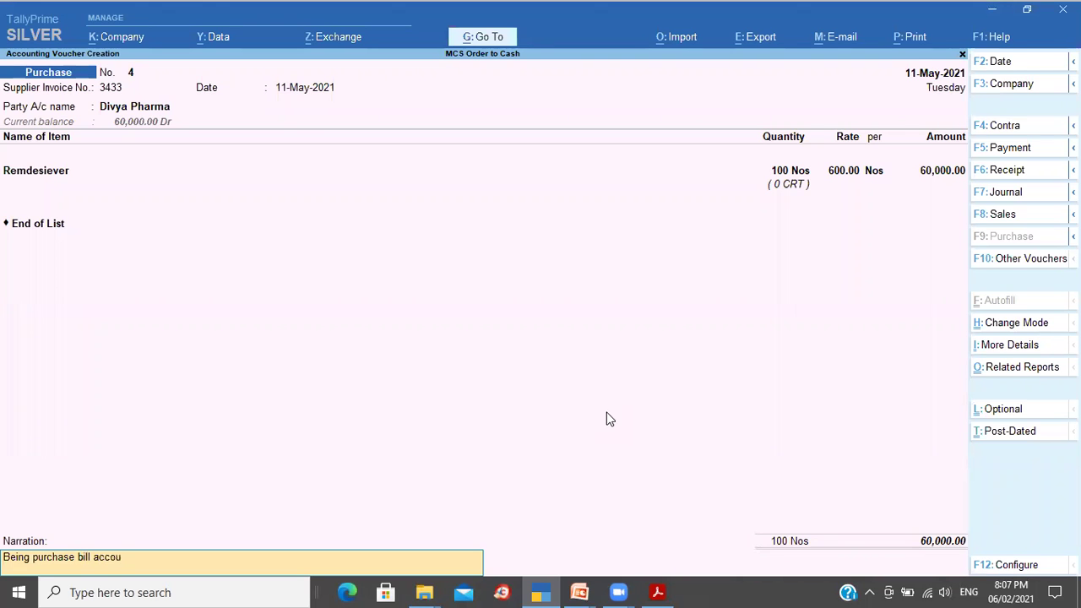
{"action": "key", "text": "Return"}
{"action": "key", "text": "Return"}
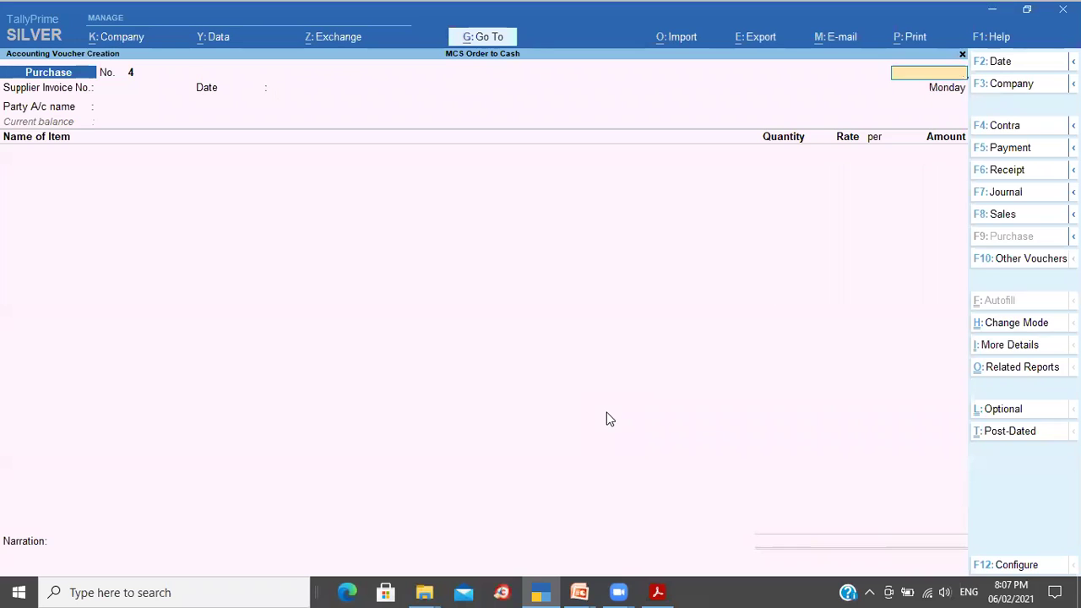
{"action": "key", "text": "Escape"}
Step: Open Divya Pharma's ledger via Display More Reports ('aldi') and review the payment and purchase entries
{"action": "key", "text": "Return"}
{"action": "key", "text": "d"}
{"action": "type", "text": "a"}
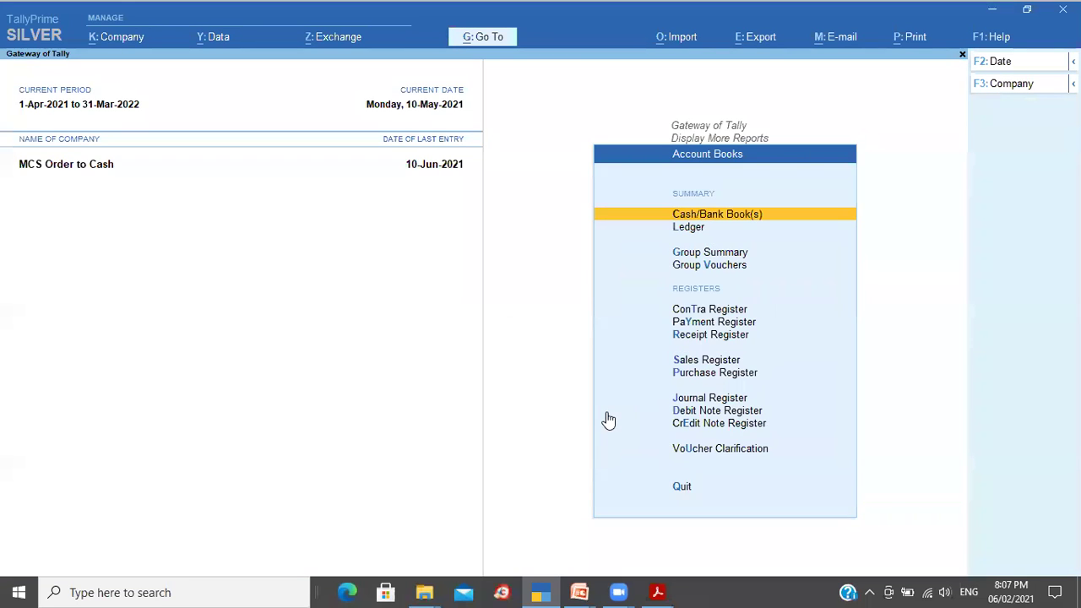
{"action": "type", "text": "ldi"}
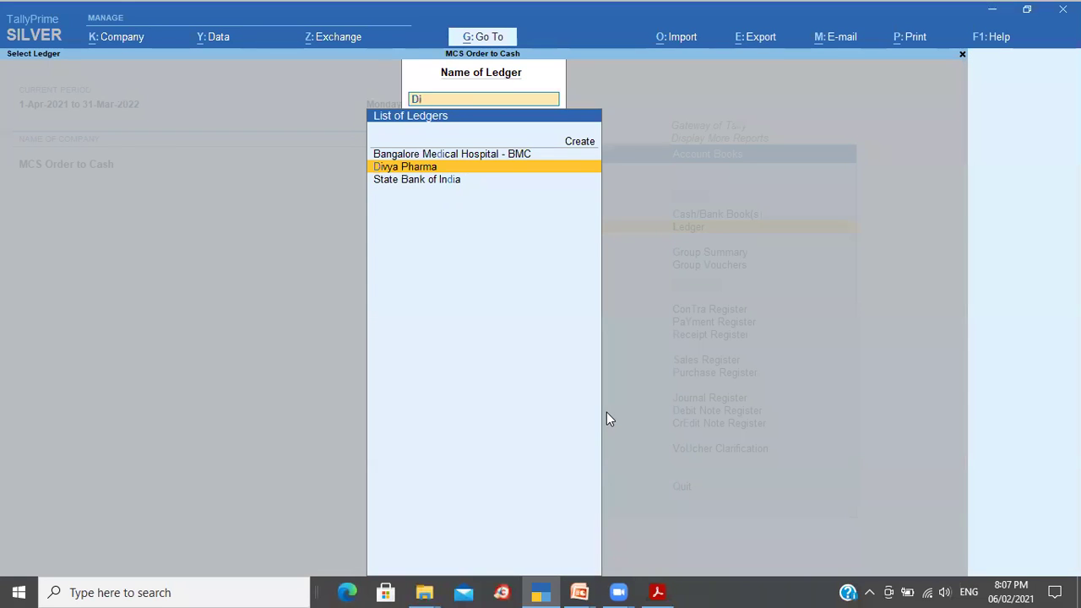
{"action": "key", "text": "Return"}
{"action": "key", "text": "Down"}
{"action": "key", "text": "Up"}
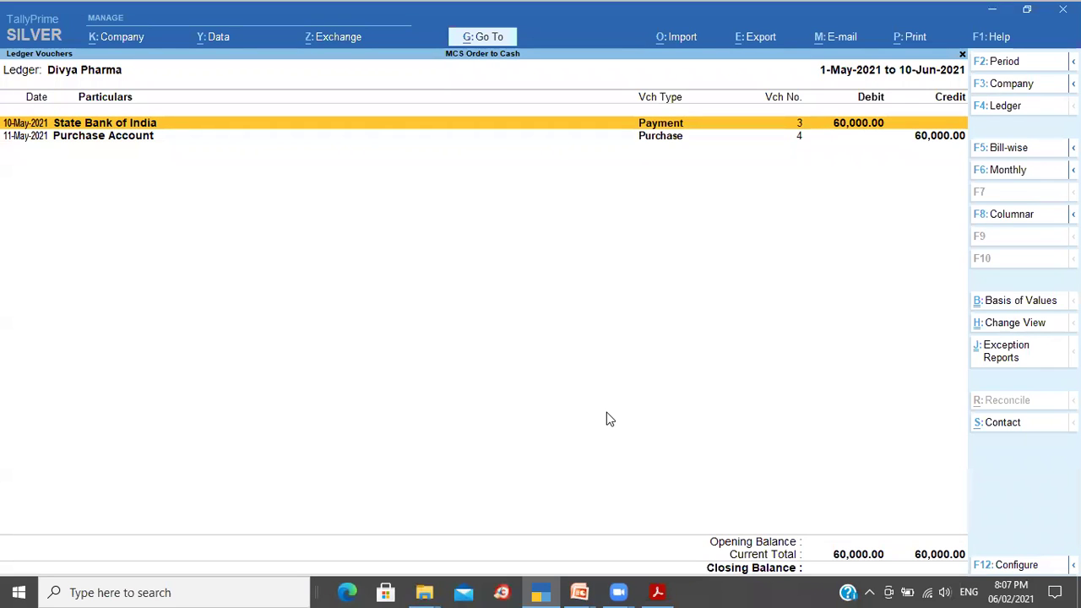
{"action": "key", "text": "Down"}
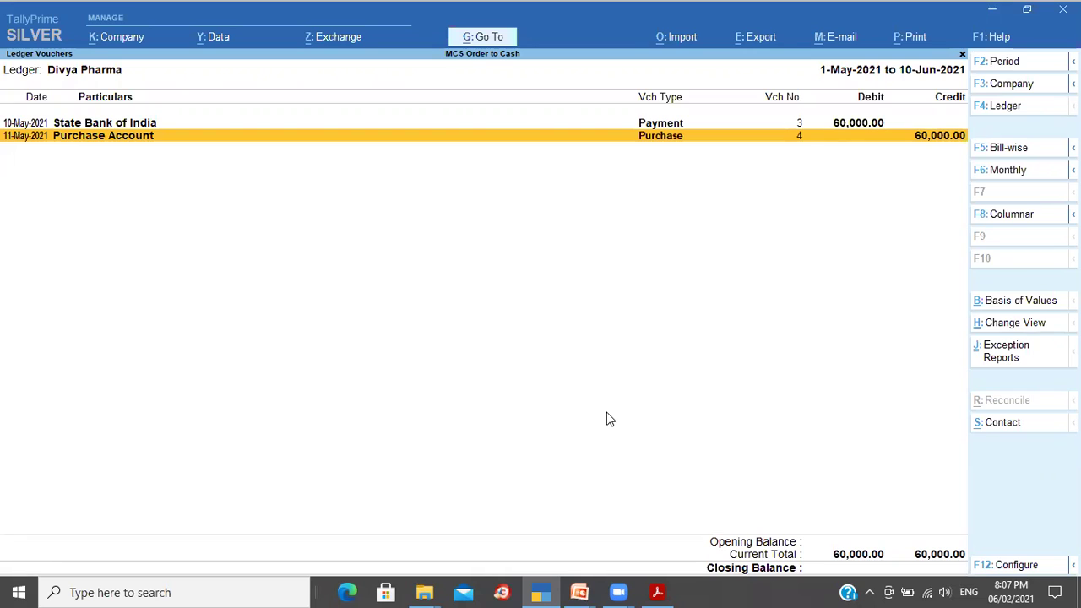
Step: Confirm the bill-wise outstanding shows nothing pending, then back out to the Gateway
{"action": "left_click", "coordinate": [1043, 160]}
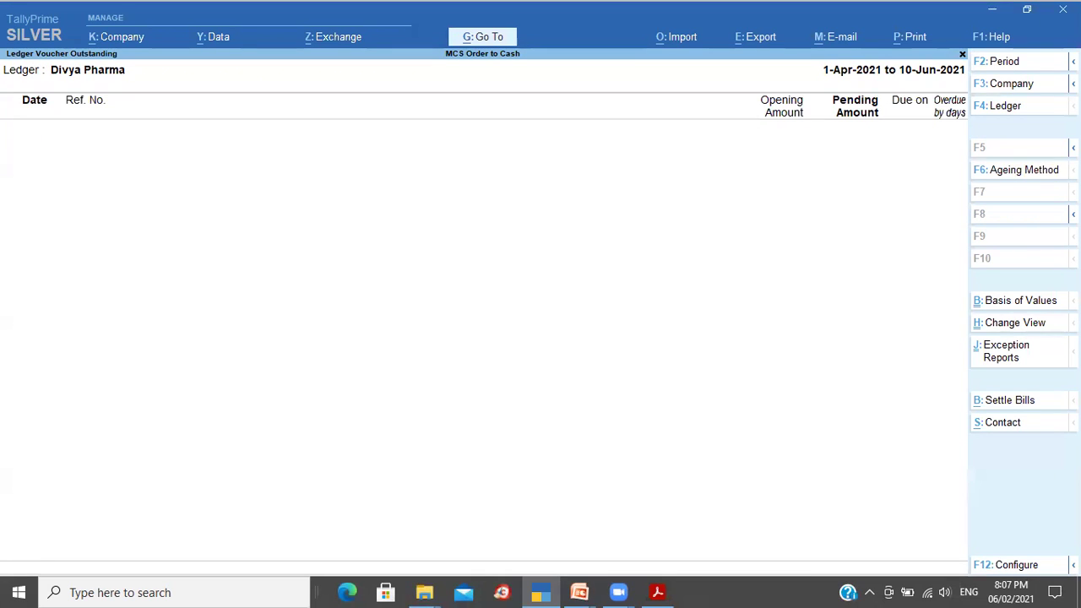
{"action": "mouse_move", "coordinate": [1072, 147]}
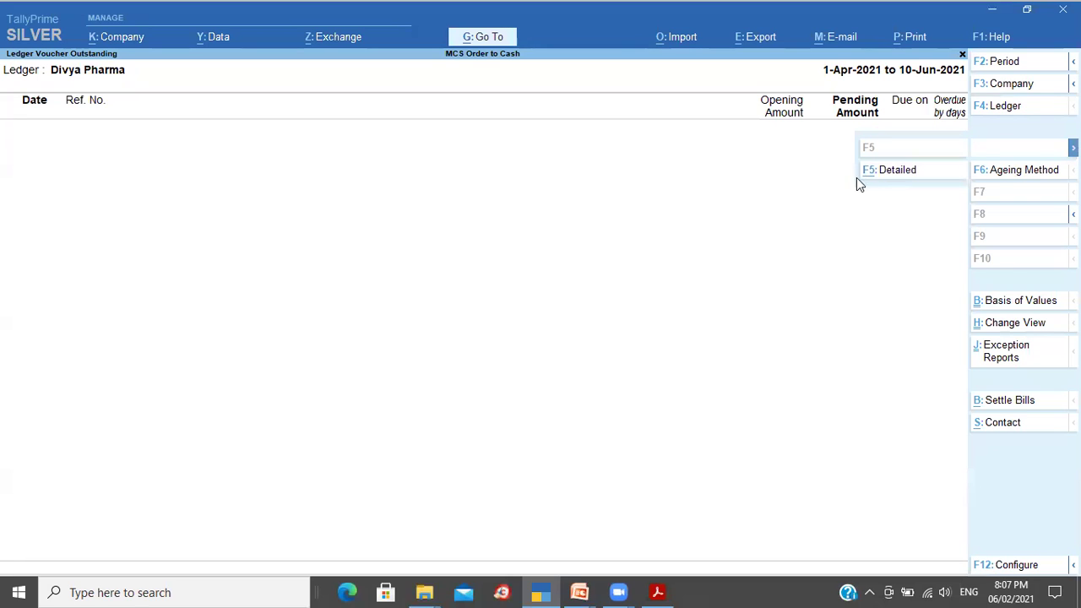
{"action": "left_click", "coordinate": [878, 172]}
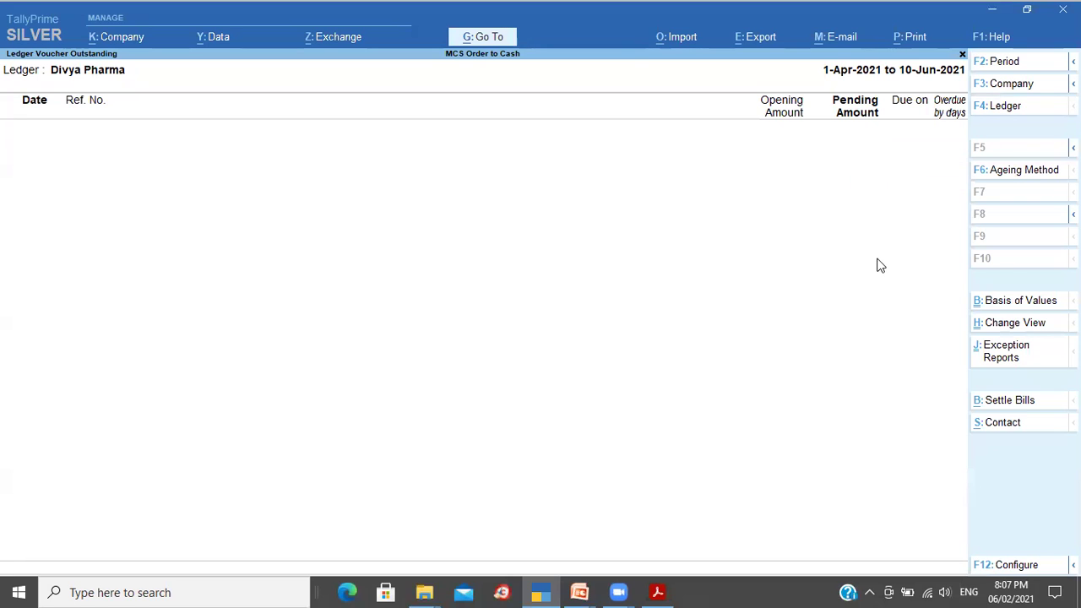
{"action": "key", "text": "Escape"}
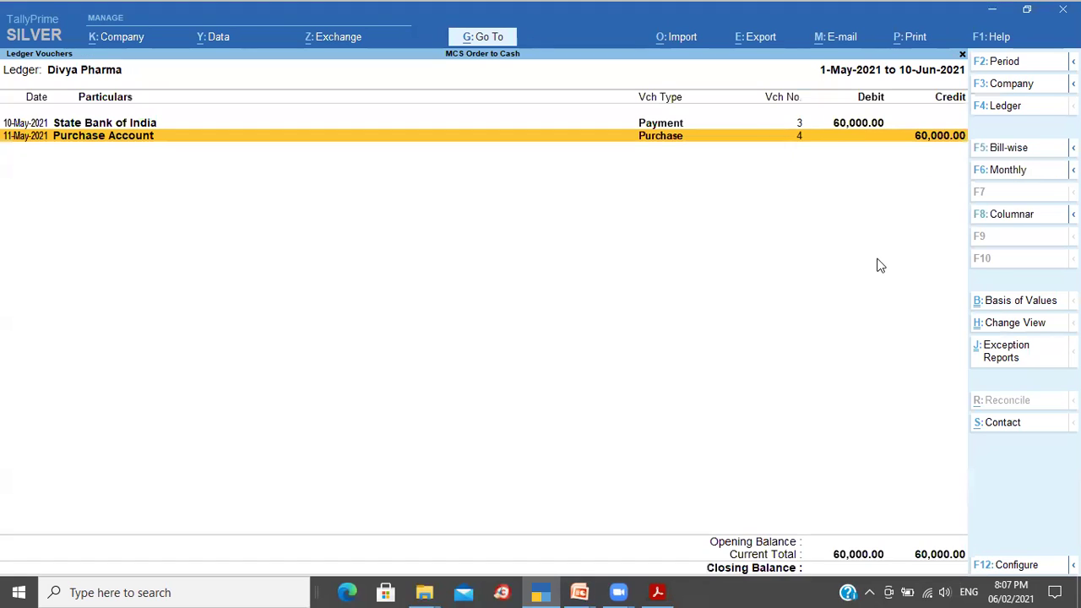
{"action": "key", "text": "Escape"}
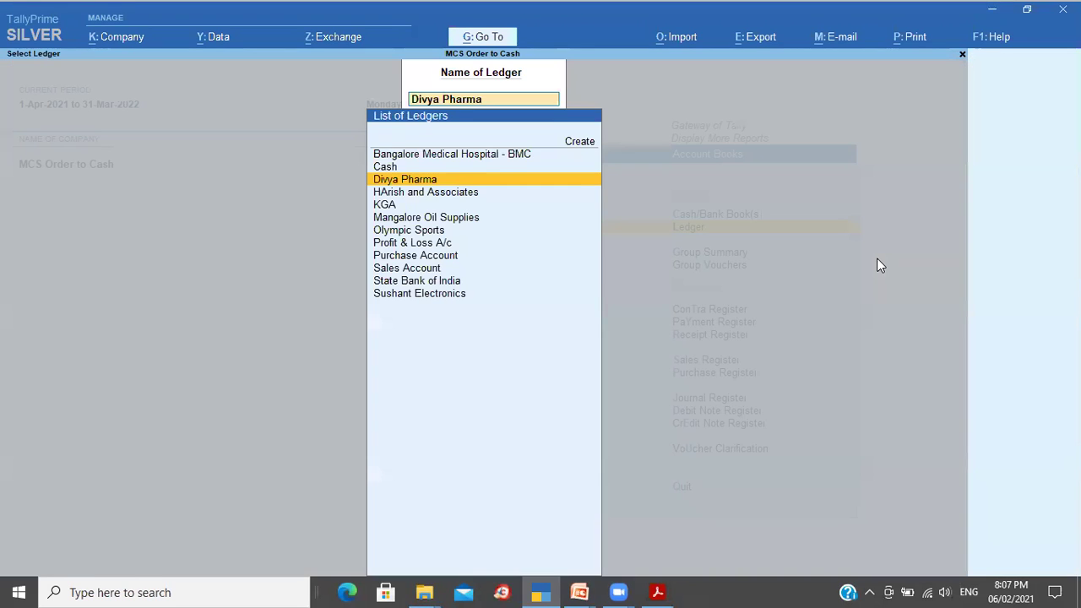
{"action": "key", "text": "Escape"}
{"action": "key", "text": "Escape"}
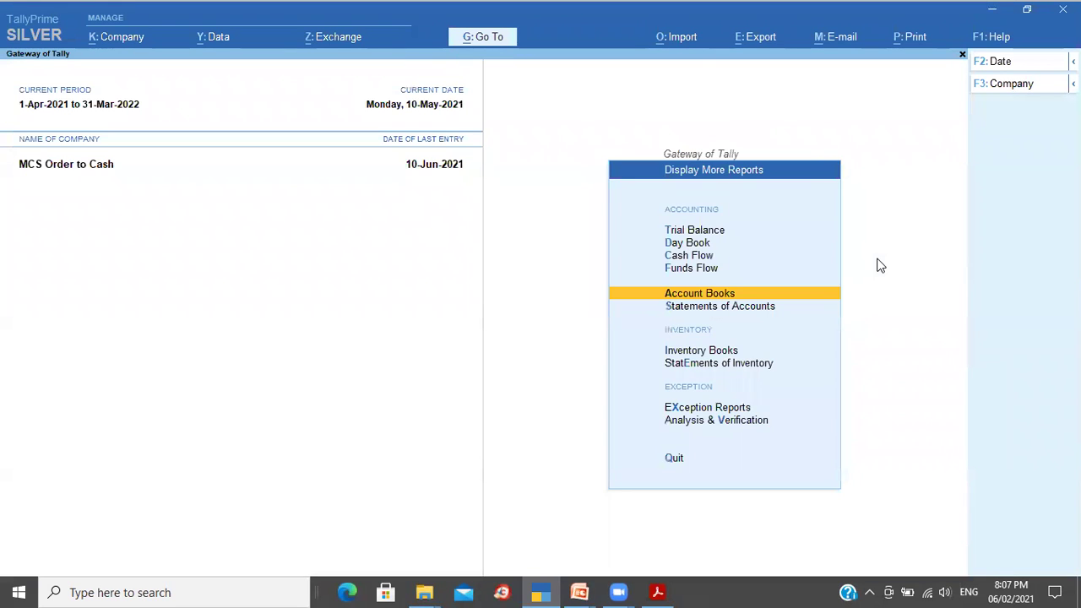
{"action": "key", "text": "Escape"}
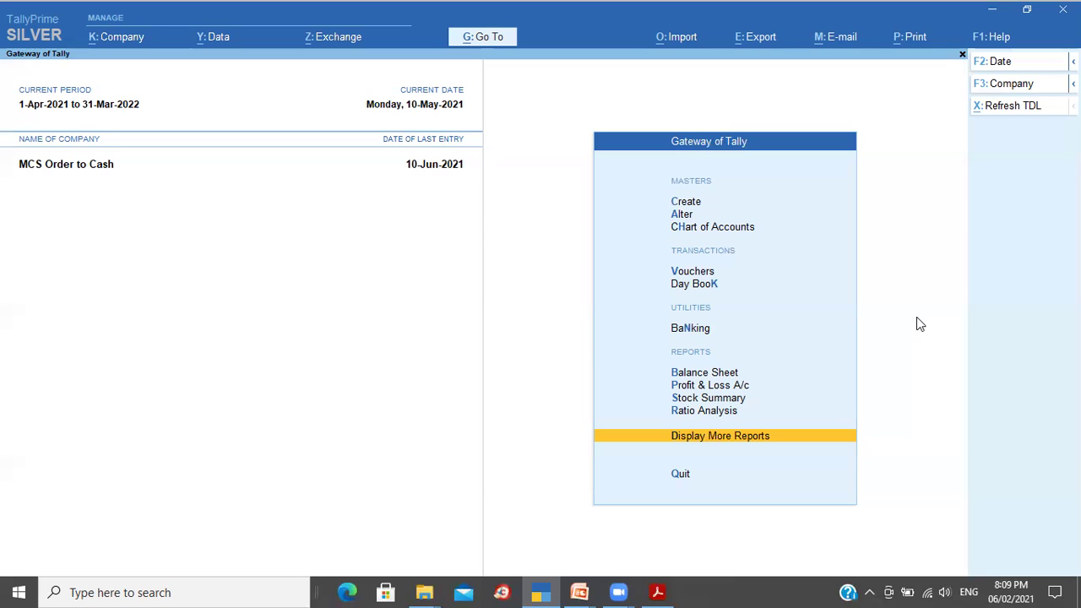
Step: Switch to the slide show, reveal the remaining Type 4 cycle stages, then show 'Any Questions'
{"action": "key", "text": "alt+Tab"}
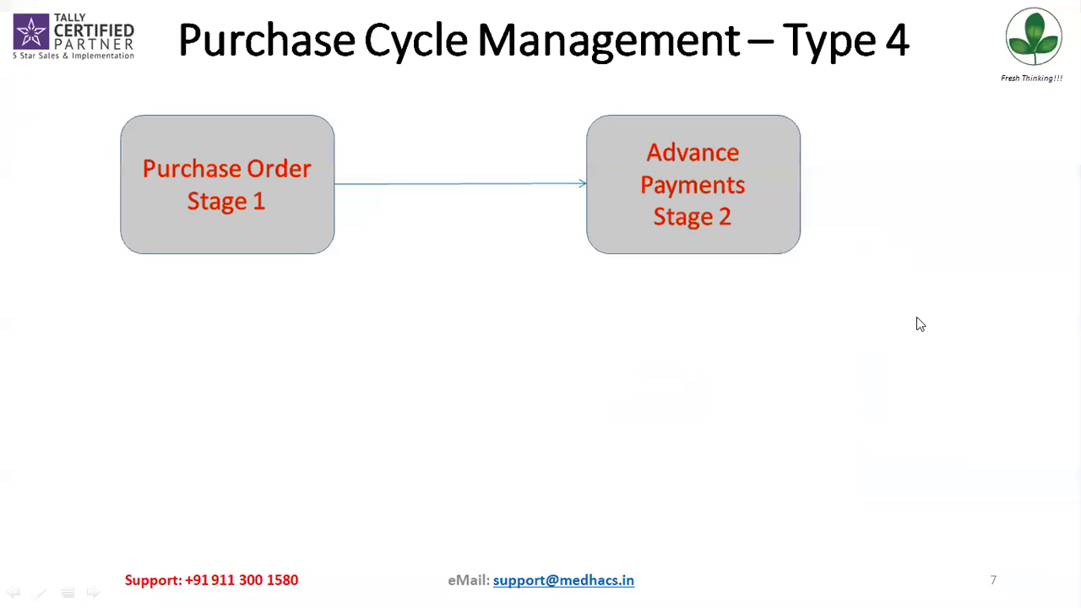
{"action": "key", "text": "Right"}
{"action": "key", "text": "Right"}
{"action": "key", "text": "Right"}
{"action": "key", "text": "Right"}
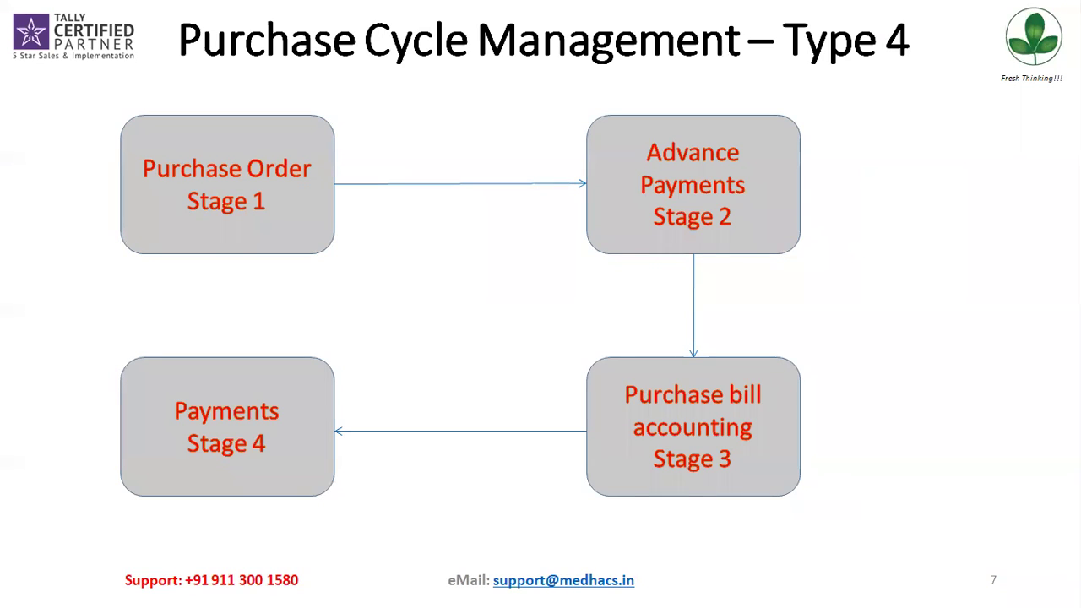
{"action": "key", "text": "Right"}
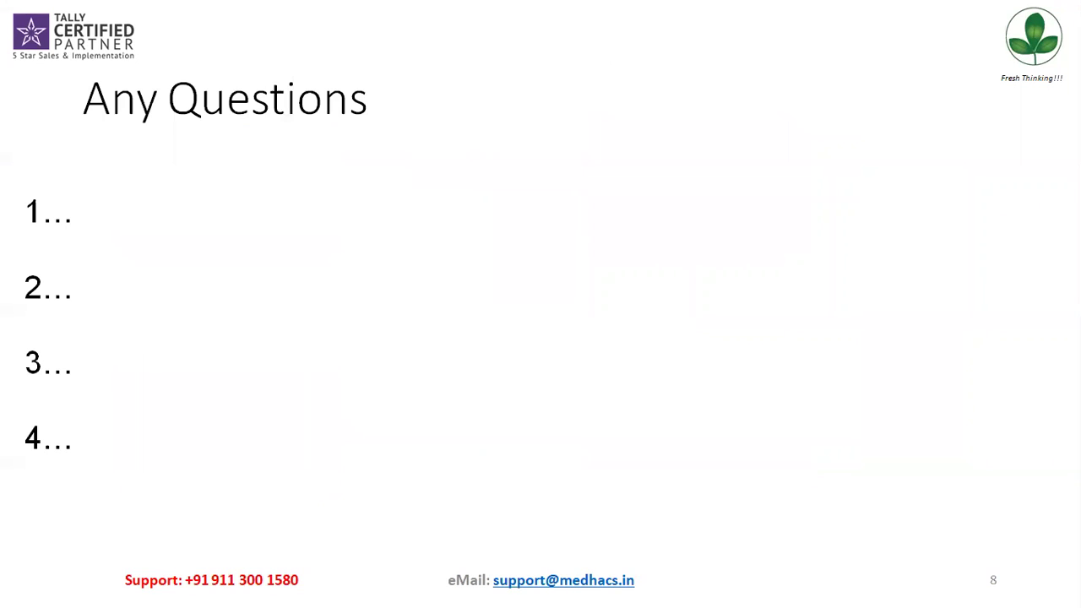